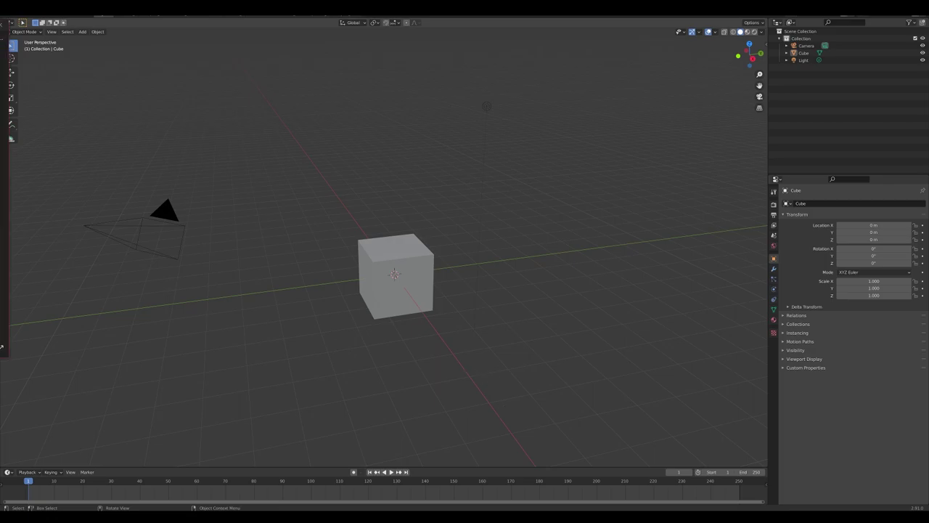
pyautogui.moveTo(0, 22); pyautogui.dragTo(457, 16)
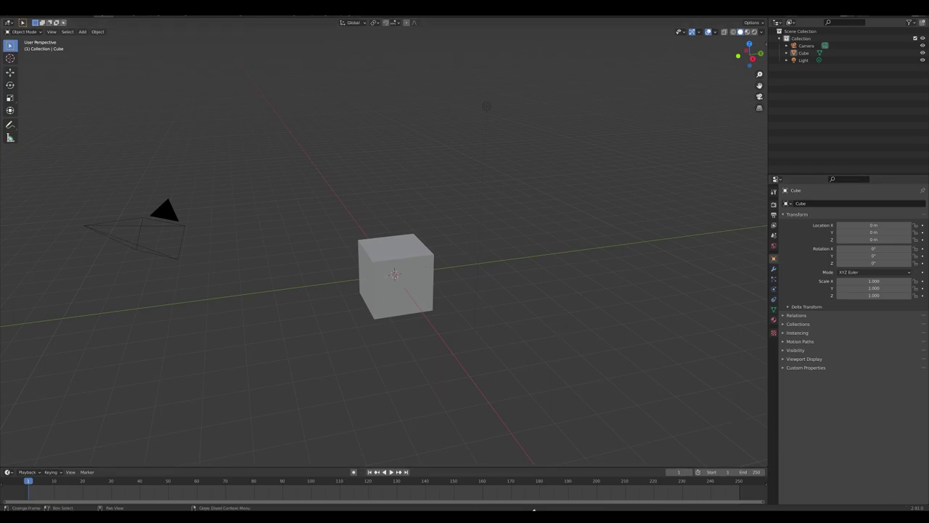
pyautogui.moveTo(529, 514)
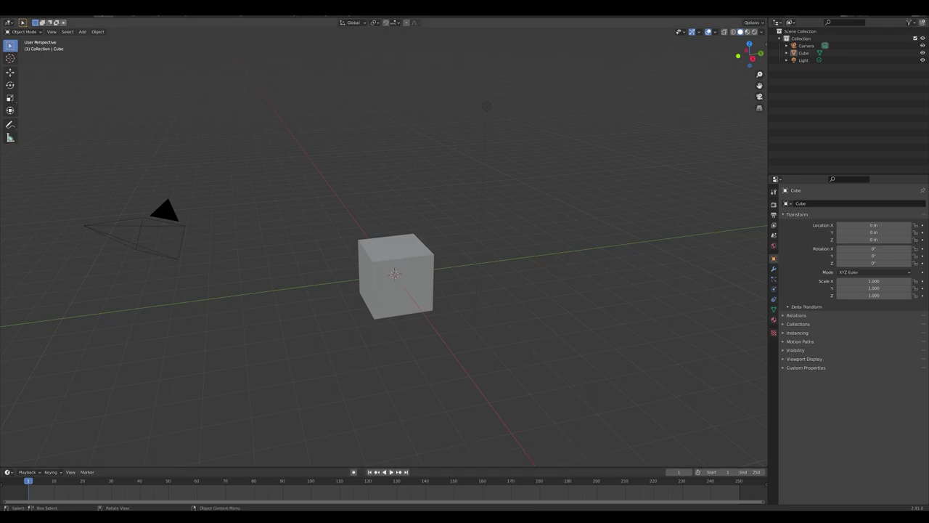
pyautogui.moveTo(290, 508); pyautogui.dragTo(351, 14)
# Step: Delete all the default scene objects: the camera, cube and light
pyautogui.moveTo(501, 291); pyautogui.dragTo(507, 286, button='middle')
pyautogui.press('a')
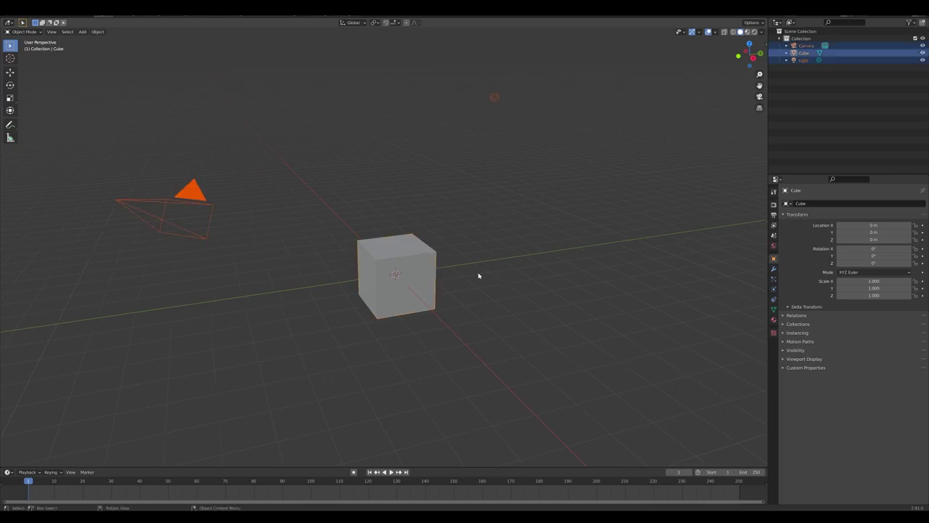
pyautogui.press('Delete')
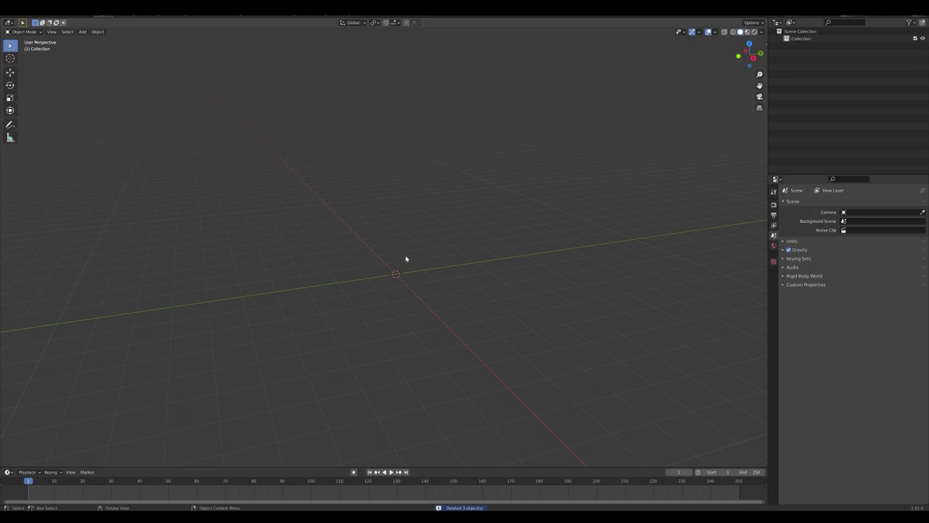
# Step: Add a mesh circle at the world origin and set its vertex count to 8
pyautogui.hotkey('shift', 'a')
pyautogui.moveTo(386, 248)
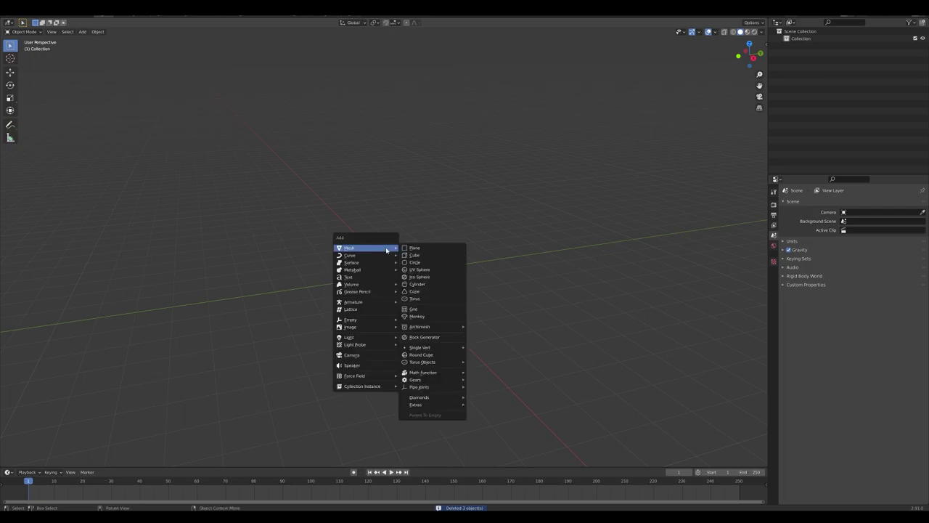
pyautogui.click(428, 263)
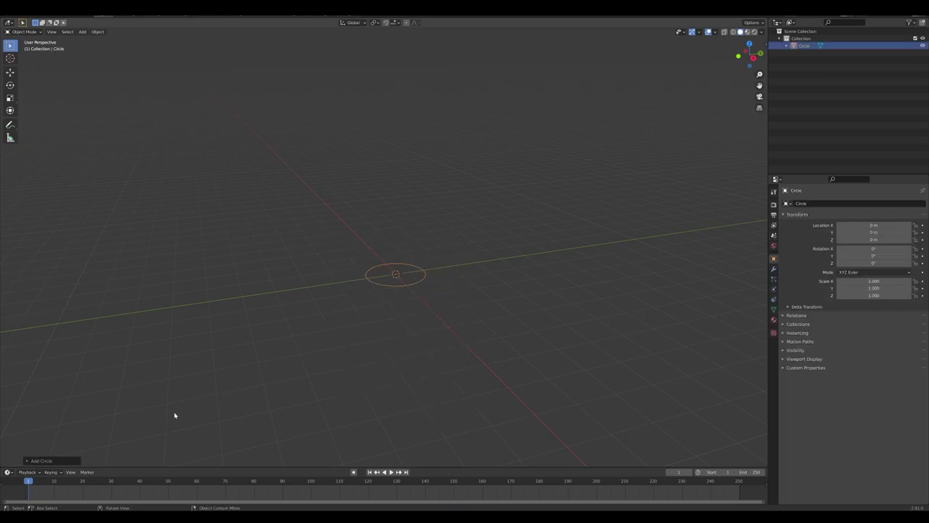
pyautogui.click(48, 460)
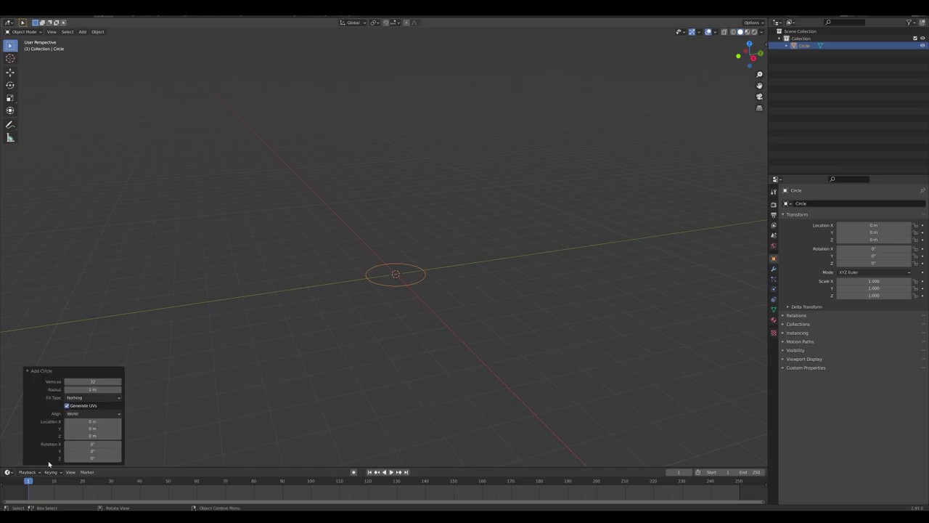
pyautogui.click(102, 381)
pyautogui.write('8')
pyautogui.press('Return')
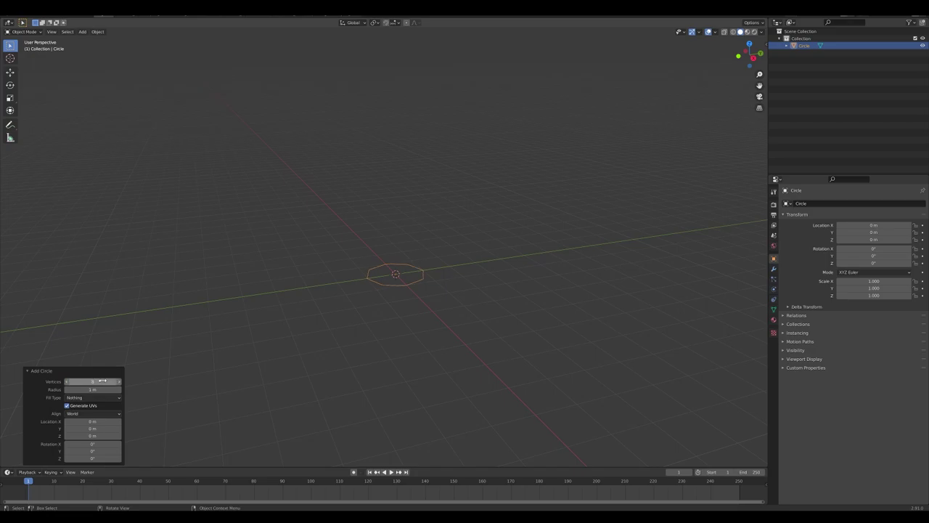
# Step: Rotate the octagonal circle 90° around the global X axis so it stands upright
pyautogui.moveTo(433, 278); pyautogui.dragTo(414, 290, button='middle')
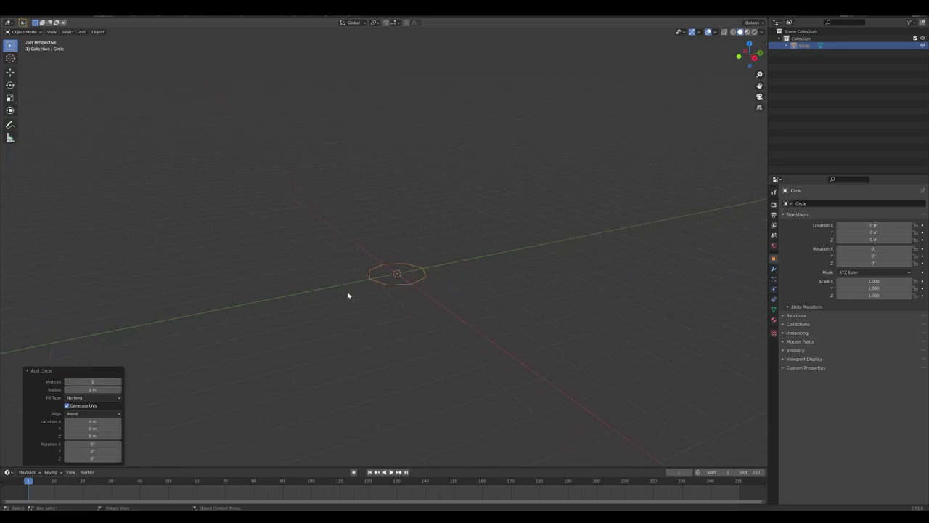
pyautogui.press('r')
pyautogui.press('x')
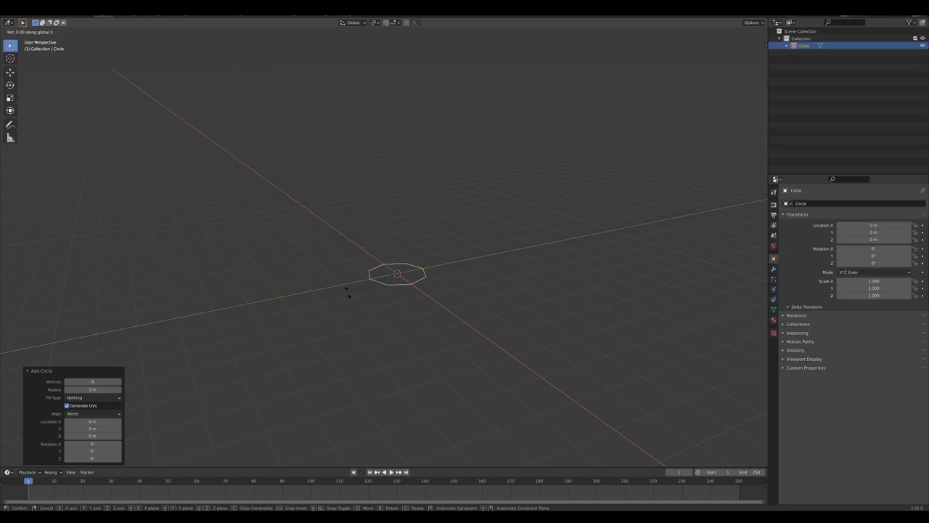
pyautogui.write('90')
pyautogui.press('Return')
# Step: Move the upright octagon up about 3.16 m along the global Z axis
pyautogui.moveTo(380, 311); pyautogui.dragTo(429, 322, button='middle')
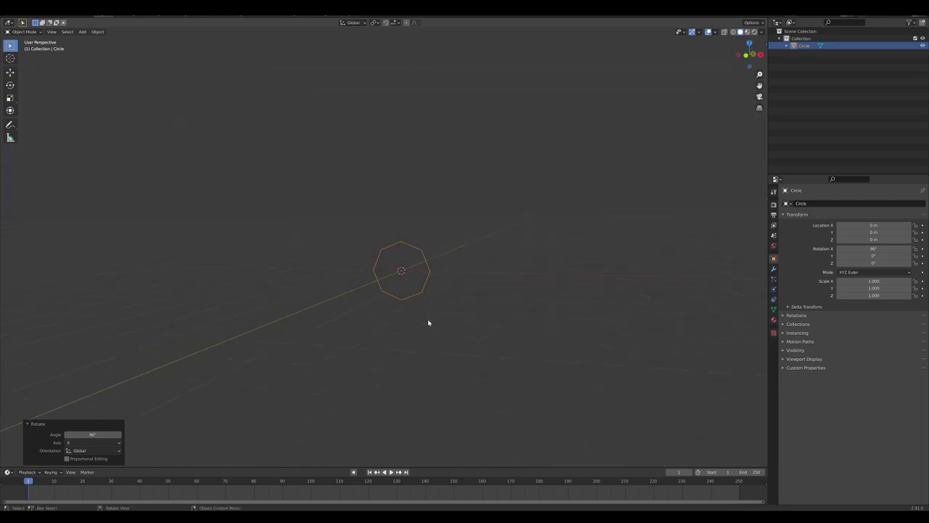
pyautogui.press('g')
pyautogui.press('z')
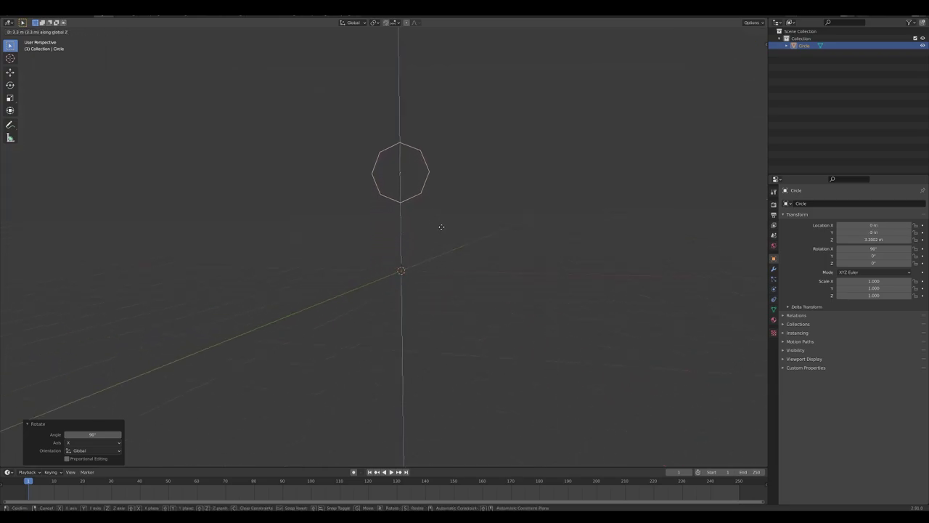
pyautogui.click(443, 233)
# Step: In Edit Mode, extrude the octagon's outline 0.25 m along the global Y axis
pyautogui.moveTo(442, 234); pyautogui.dragTo(410, 281, button='middle')
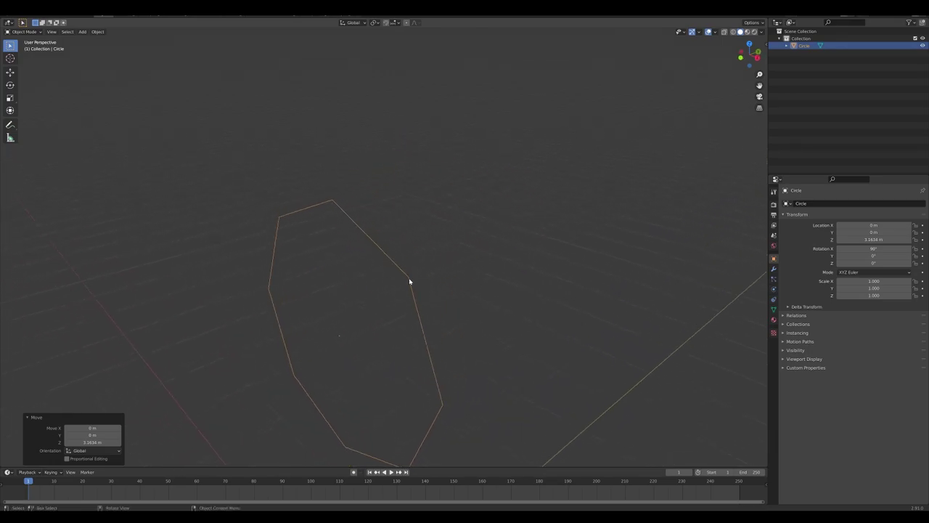
pyautogui.keyDown('shift'); pyautogui.moveTo(340, 309); pyautogui.dragTo(375, 288, button='middle'); pyautogui.keyUp('shift')
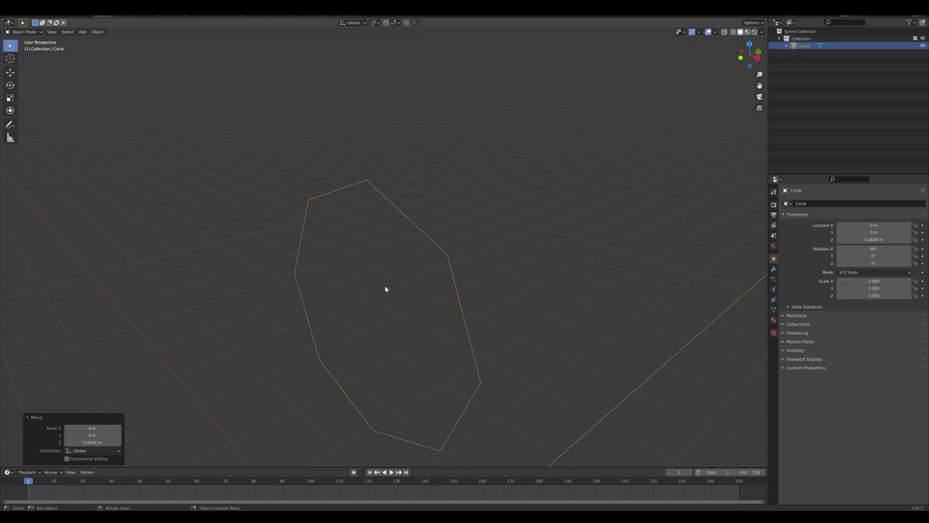
pyautogui.press('Tab')
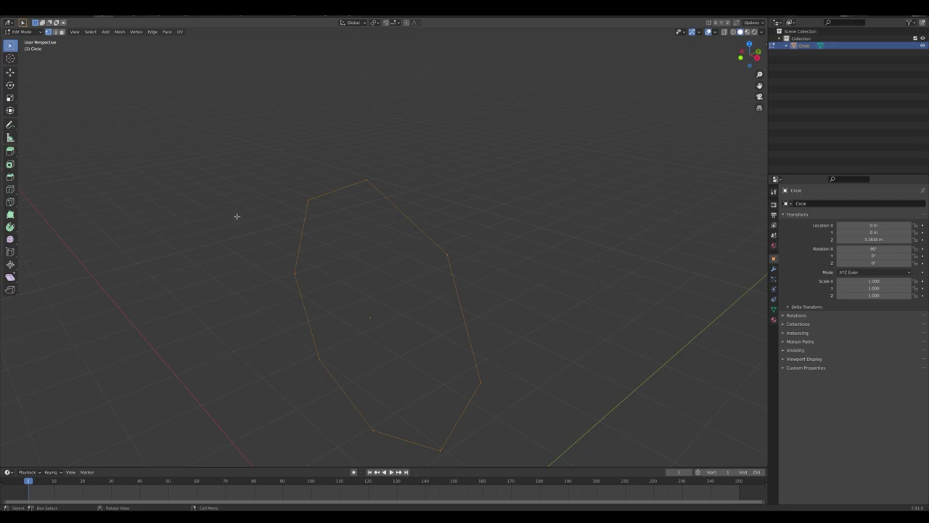
pyautogui.press('g')
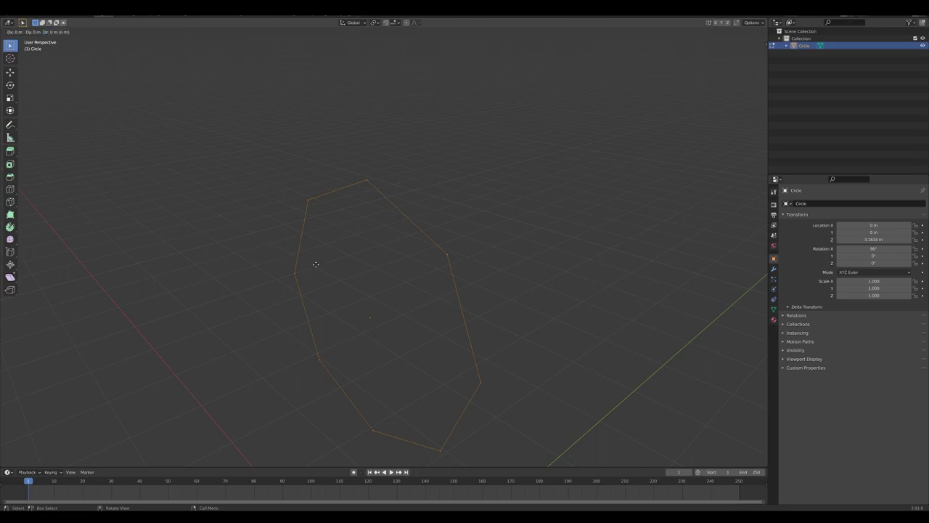
pyautogui.press('y')
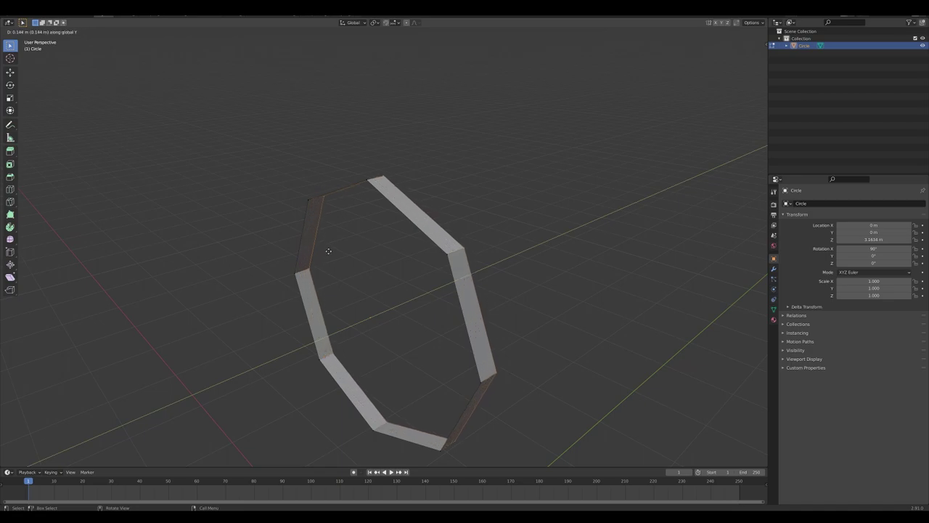
pyautogui.write('0.25')
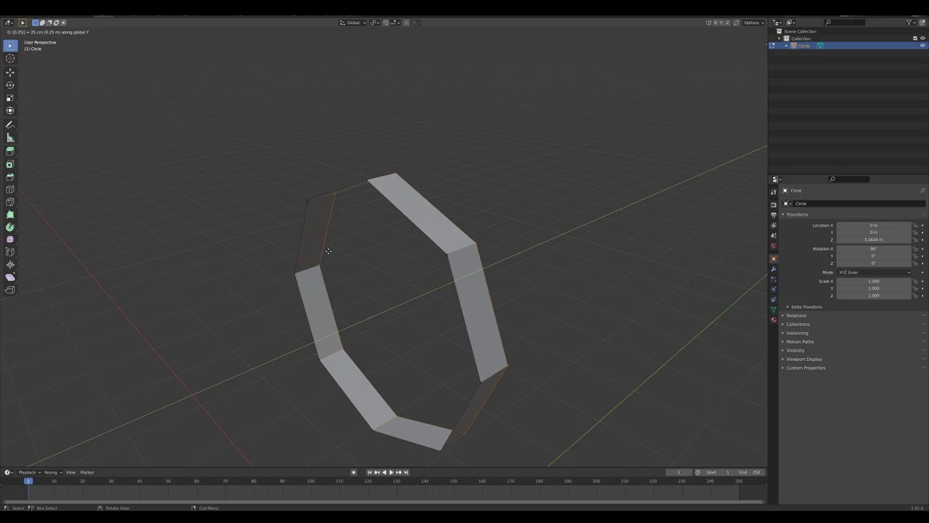
pyautogui.press('Return')
# Step: Select the octagonal ring's front edge loop, fill it with a face, and return to Object Mode with the object deselected
pyautogui.moveTo(328, 250); pyautogui.dragTo(330, 243, button='middle')
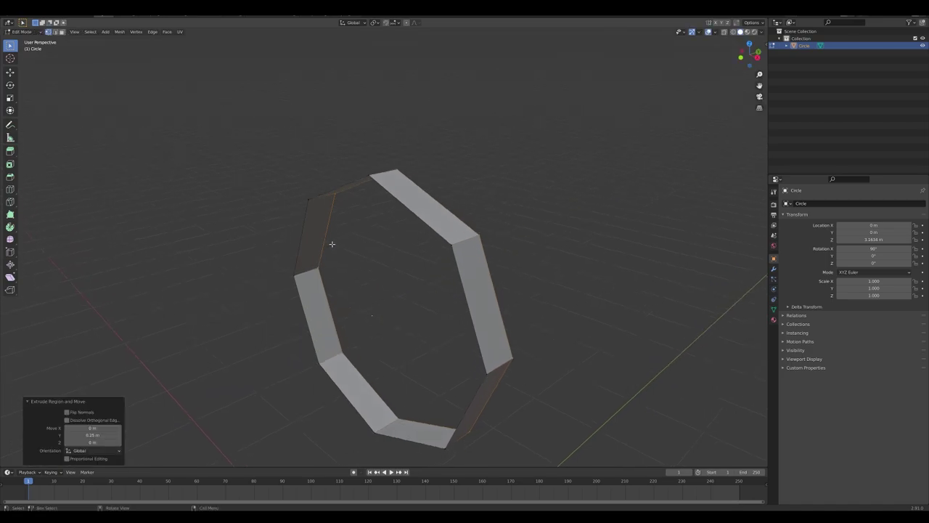
pyautogui.click(54, 33)
pyautogui.click(356, 249)
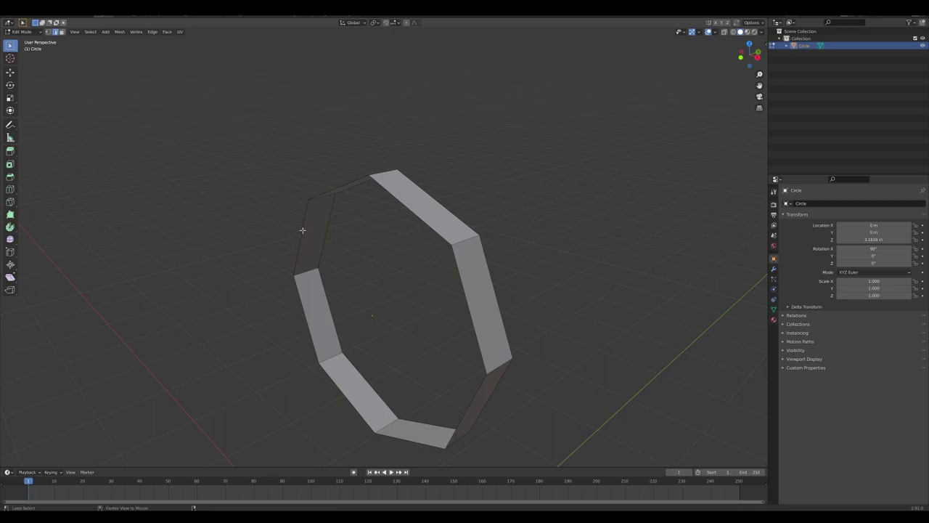
pyautogui.keyDown('alt'); pyautogui.click(302, 230); pyautogui.keyUp('alt')
pyautogui.keyDown('alt'); pyautogui.click(298, 331); pyautogui.keyUp('alt')
pyautogui.moveTo(283, 255); pyautogui.dragTo(273, 252, button='middle')
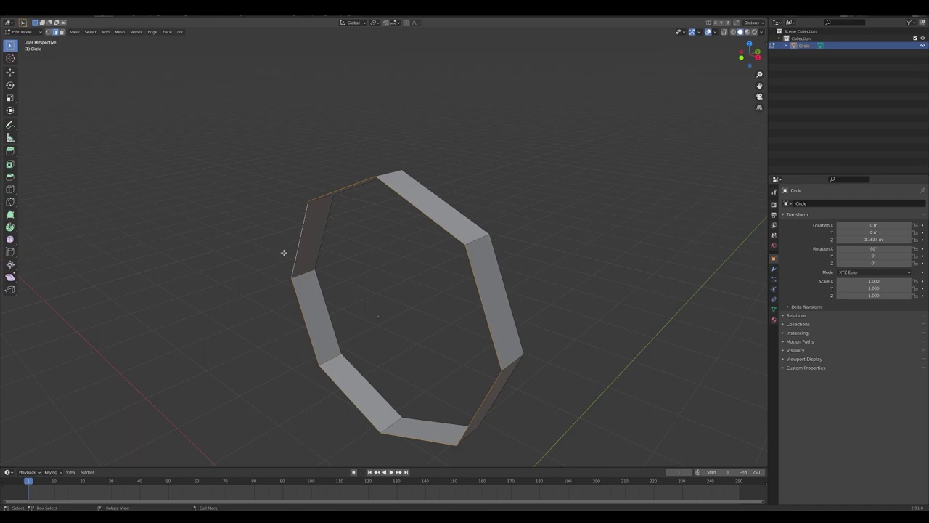
pyautogui.press('f')
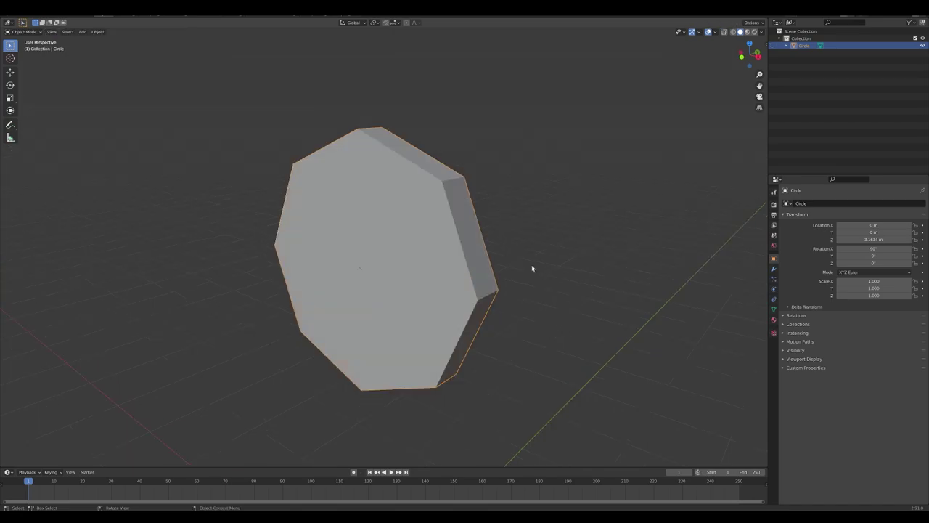
pyautogui.click(531, 264)
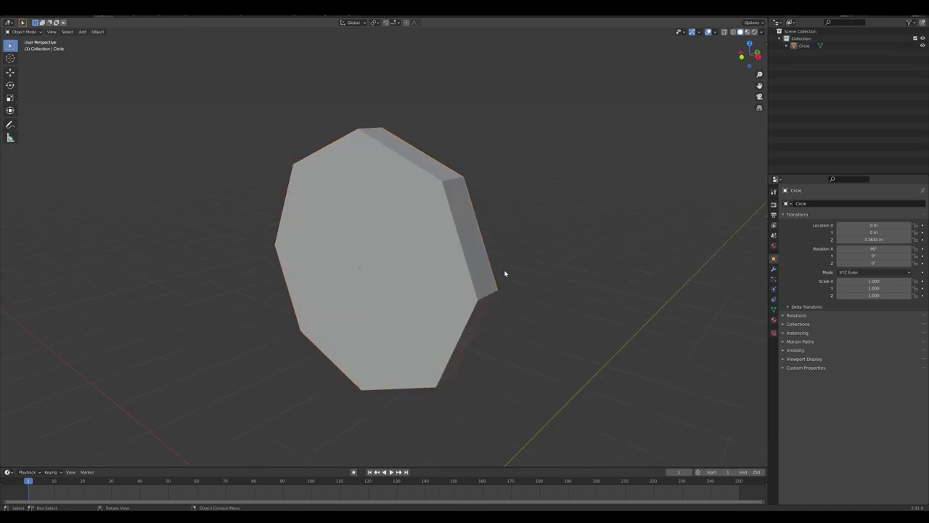
# Step: In the front orthographic view, rotate the octagonal disc -22.5° around the Y axis so its top and bottom edges are level
pyautogui.moveTo(452, 276); pyautogui.dragTo(494, 251, button='middle')
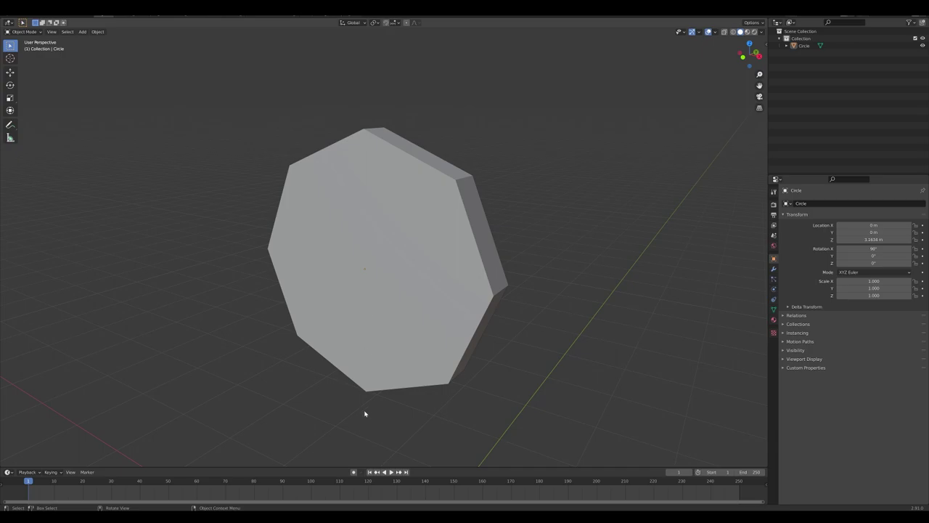
pyautogui.moveTo(365, 328); pyautogui.dragTo(377, 329, button='middle')
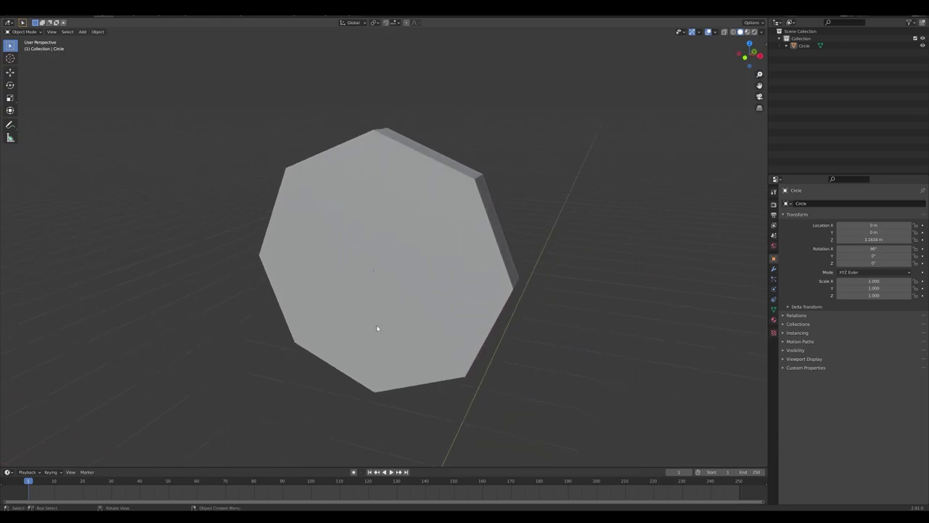
pyautogui.press('KP_1')
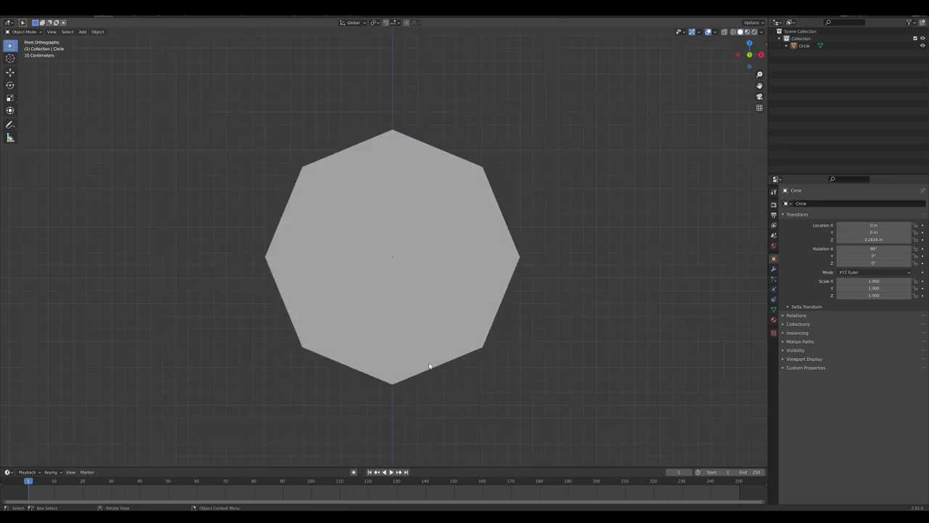
pyautogui.click(431, 320)
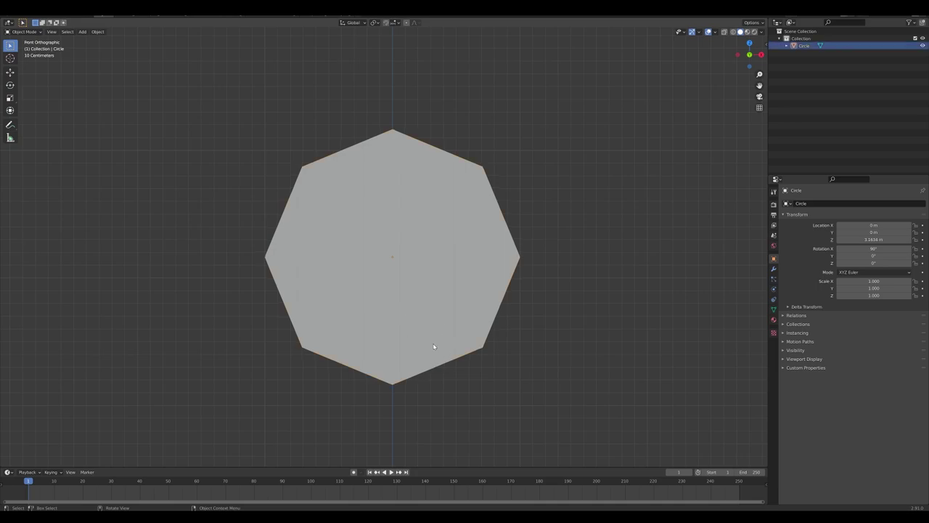
pyautogui.press('r')
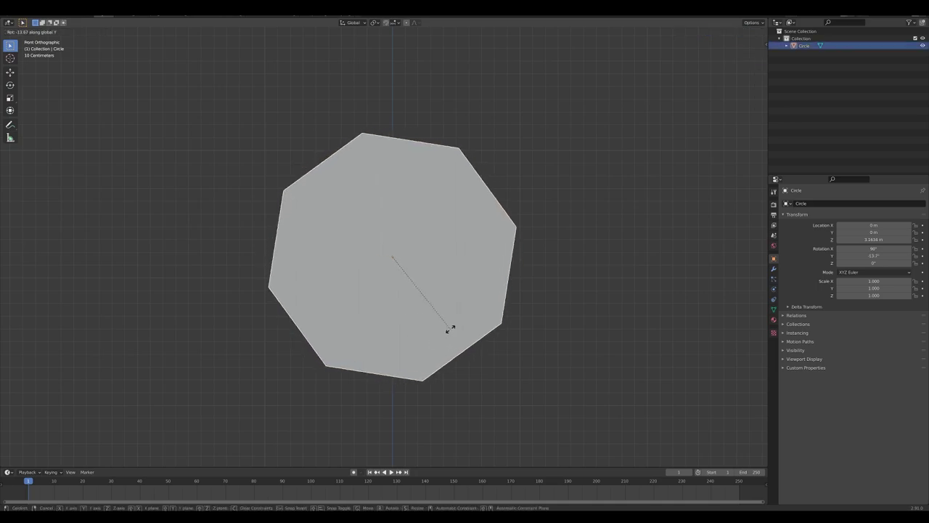
pyautogui.write('-22.5')
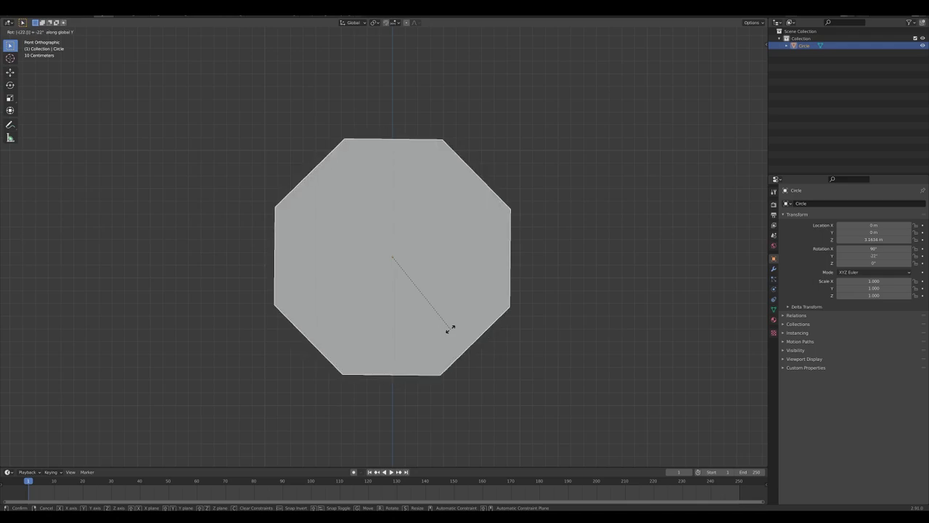
pyautogui.press('Return')
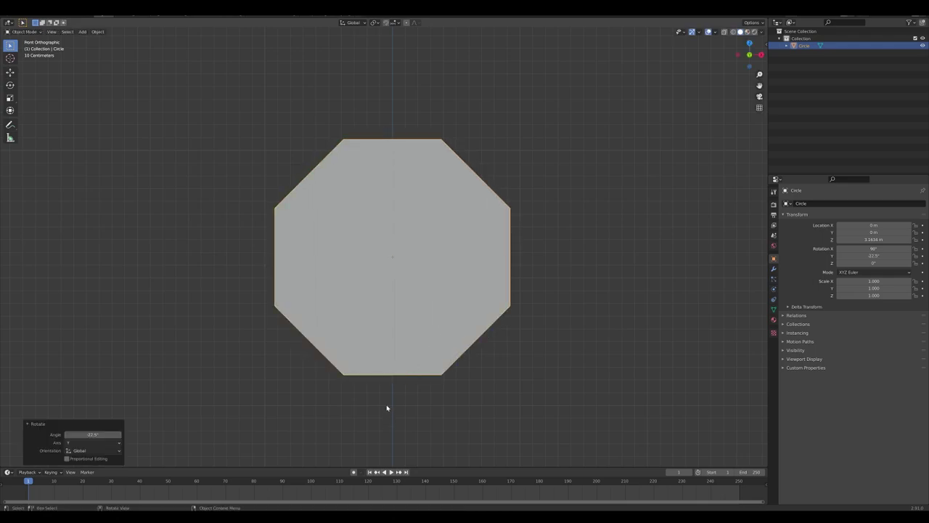
# Step: Switch to Photos and examine the pommel and grip in the labelled sword reference image
pyautogui.moveTo(522, 509)
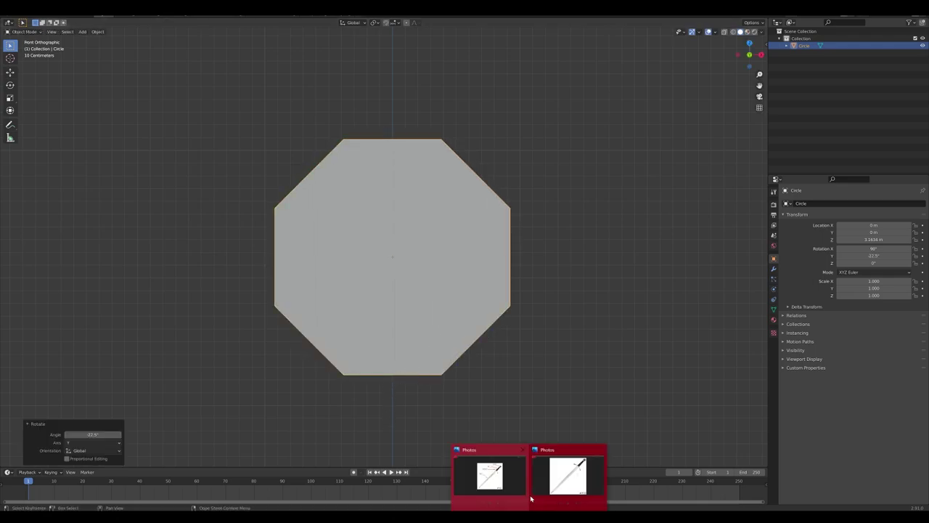
pyautogui.click(566, 479)
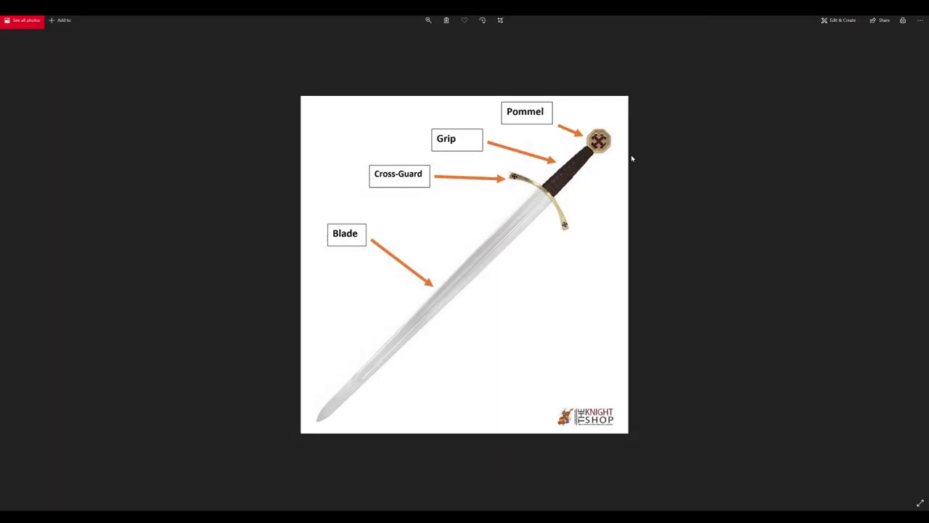
pyautogui.scroll(3, 651, 154)
pyautogui.scroll(2, 656, 154)
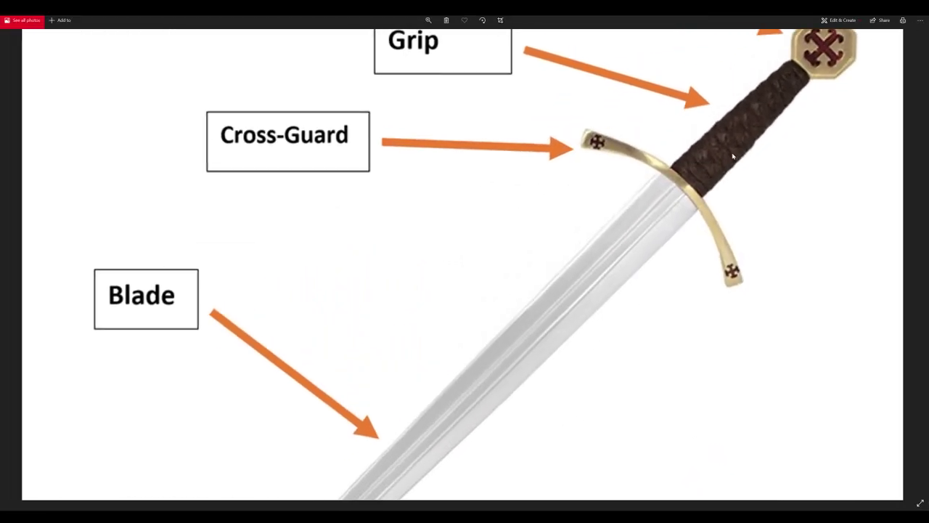
pyautogui.moveTo(733, 156); pyautogui.dragTo(593, 200)
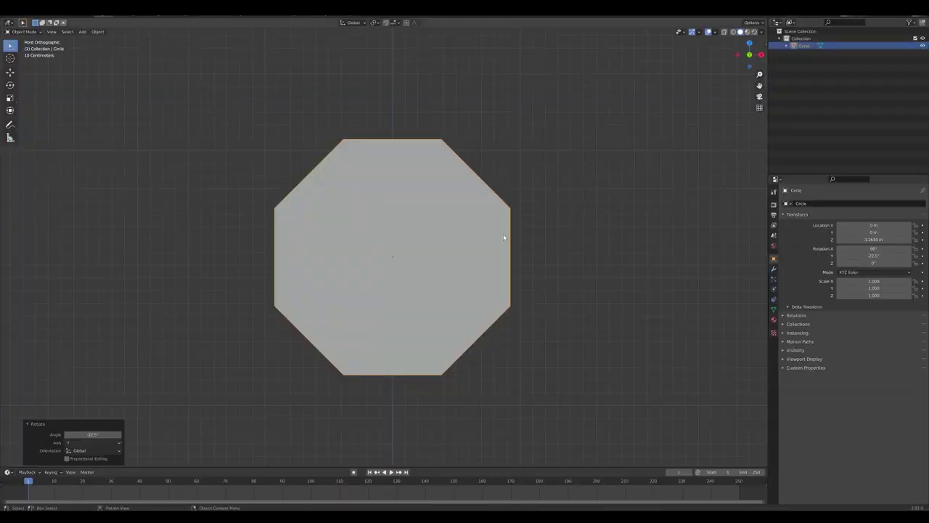
# Step: In Edit Mode with face selection, inset the octagonal disc's front face by 0.1 m
pyautogui.moveTo(378, 239)
pyautogui.mouseDown(button='middle')
pyautogui.moveTo(357, 247)
pyautogui.moveTo(393, 236)
pyautogui.moveTo(384, 244)
pyautogui.mouseUp(button='middle')
pyautogui.press('Tab')
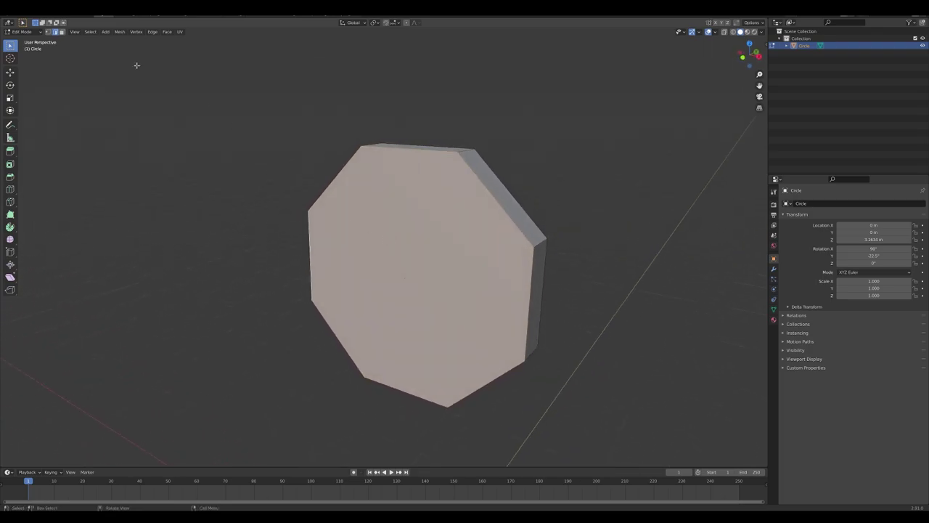
pyautogui.click(64, 32)
pyautogui.moveTo(389, 229); pyautogui.dragTo(450, 233, button='middle')
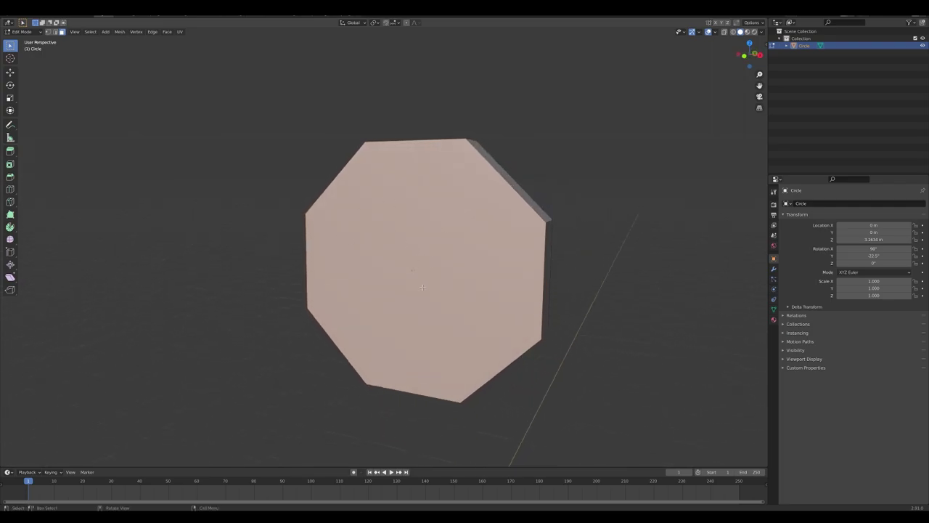
pyautogui.press('i')
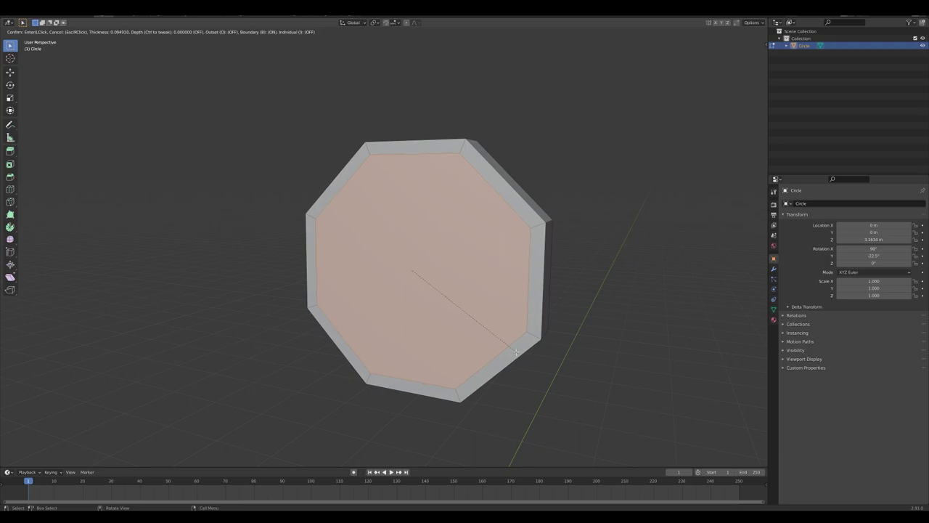
pyautogui.write('0.1')
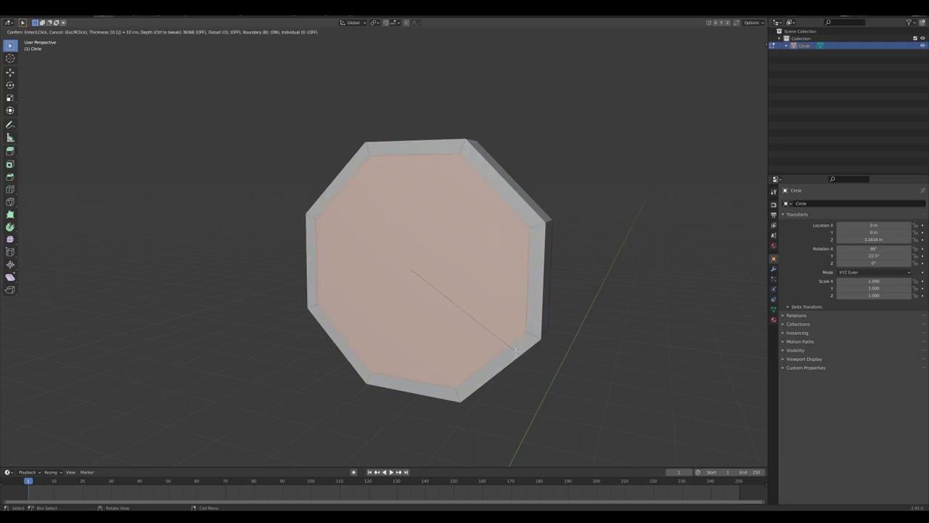
pyautogui.press('Return')
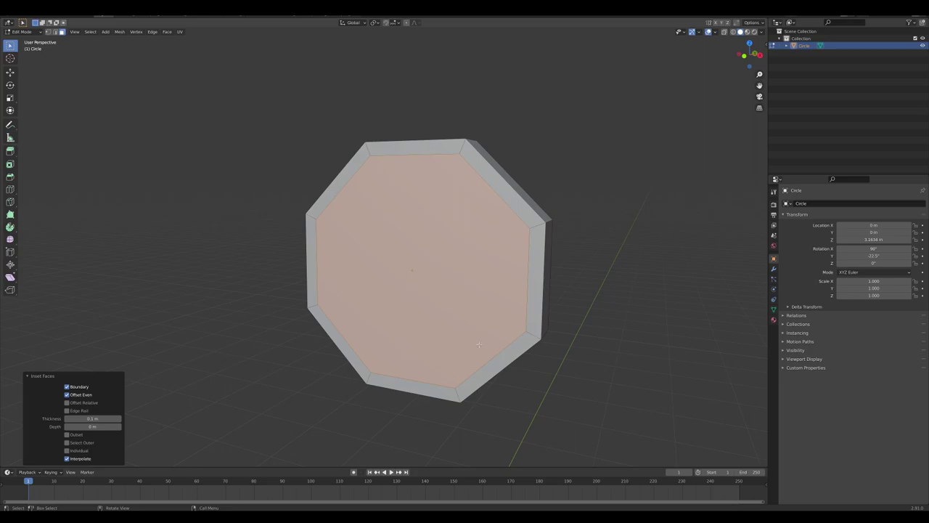
# Step: Extrude the inset front face -0.05 m along its normal to recess it into the disc
pyautogui.moveTo(428, 299); pyautogui.dragTo(424, 302, button='middle')
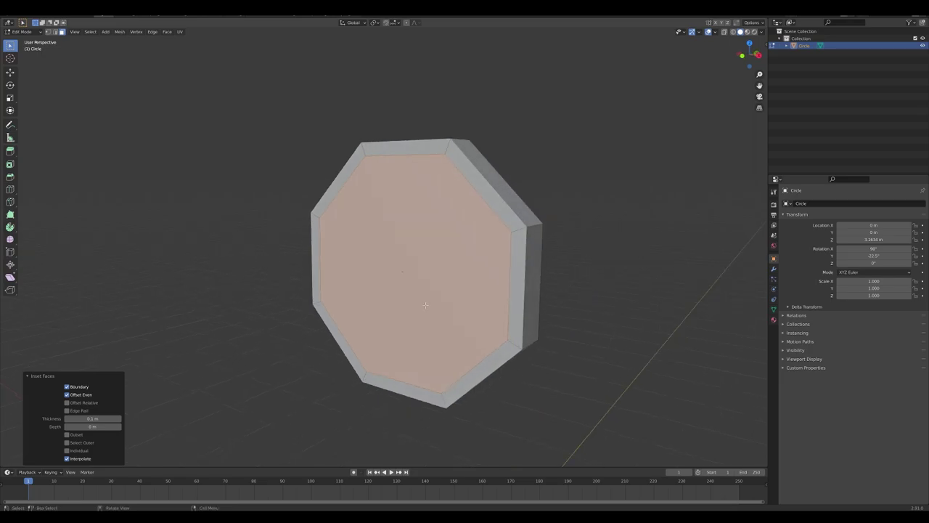
pyautogui.press('e')
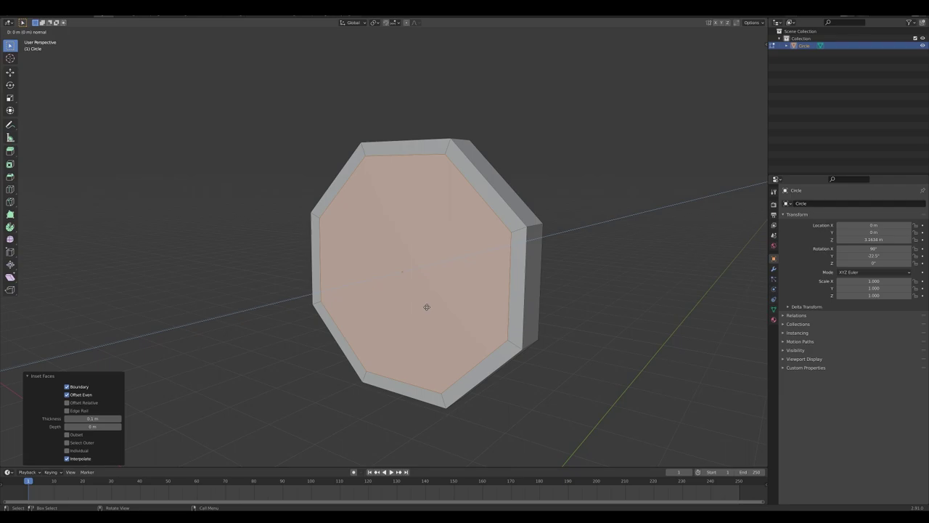
pyautogui.write('-0.05')
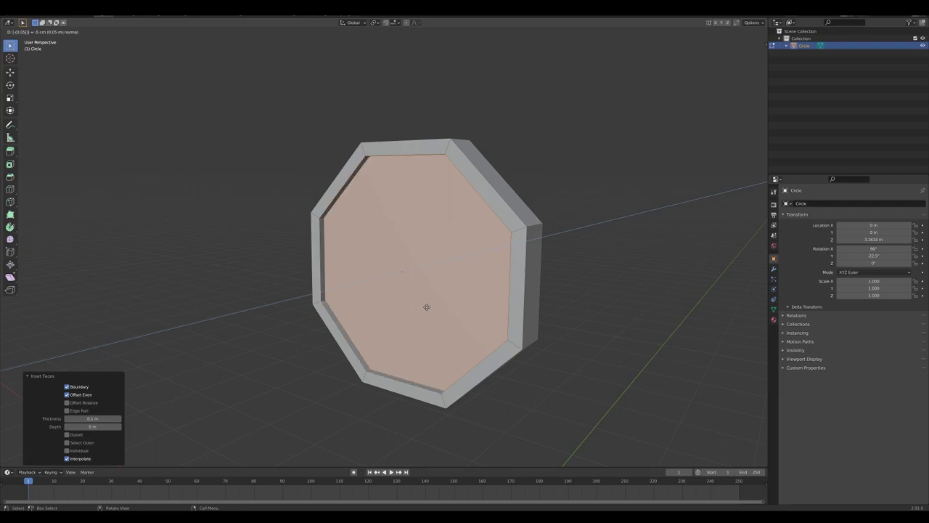
pyautogui.press('Return')
# Step: Select the edge loop where the pommel's front rim meets the recess and bevel it about 0.025 m with one segment
pyautogui.scroll(3, 427, 306)
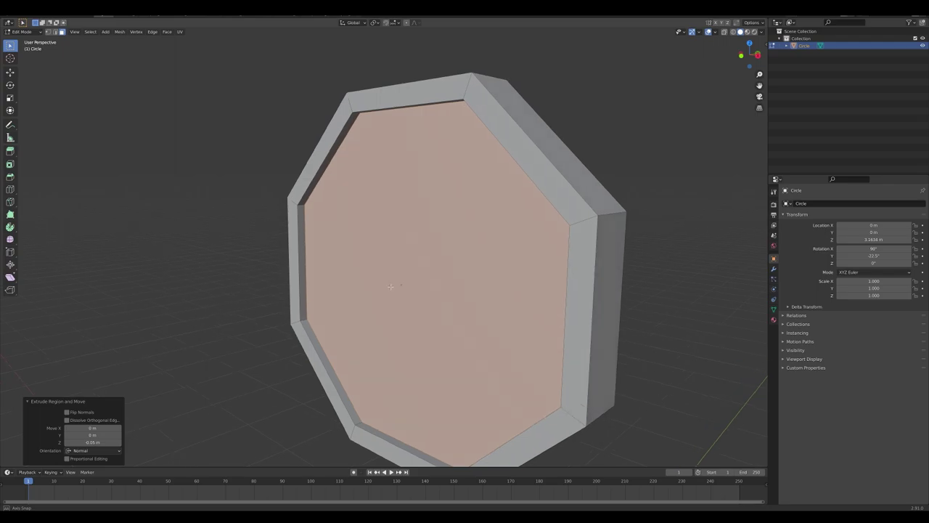
pyautogui.moveTo(391, 287); pyautogui.dragTo(408, 286, button='middle')
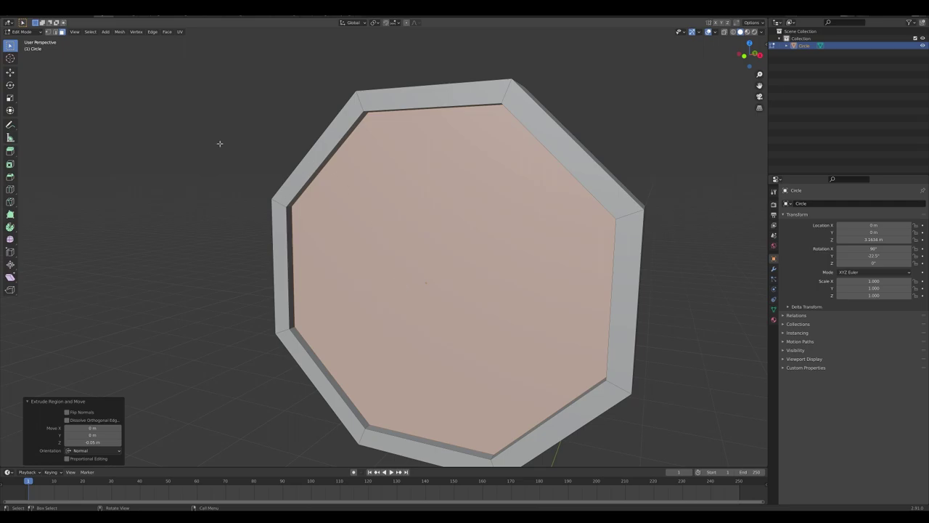
pyautogui.click(54, 33)
pyautogui.keyDown('alt'); pyautogui.click(300, 183); pyautogui.keyUp('alt')
pyautogui.moveTo(305, 180); pyautogui.dragTo(307, 181, button='middle')
pyautogui.keyDown('alt'); pyautogui.click(306, 182); pyautogui.keyUp('alt')
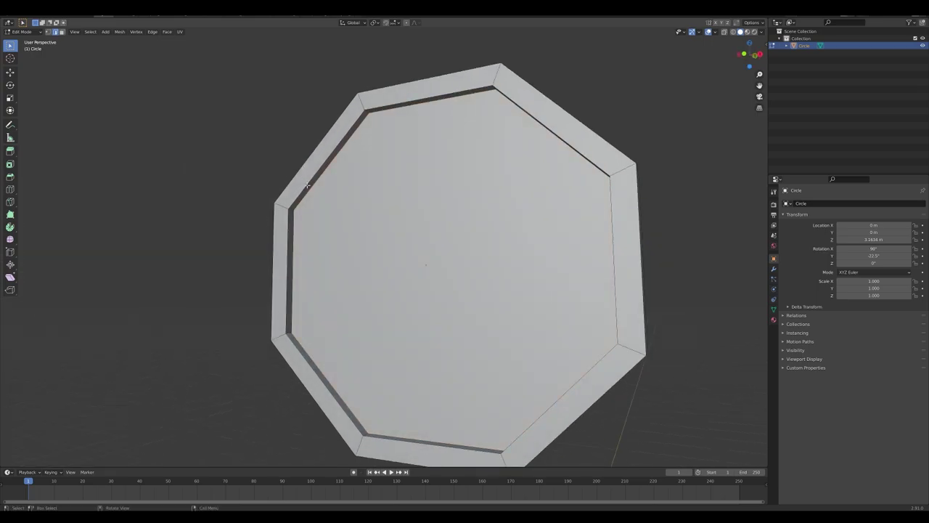
pyautogui.keyDown('alt'); pyautogui.click(307, 181); pyautogui.keyUp('alt')
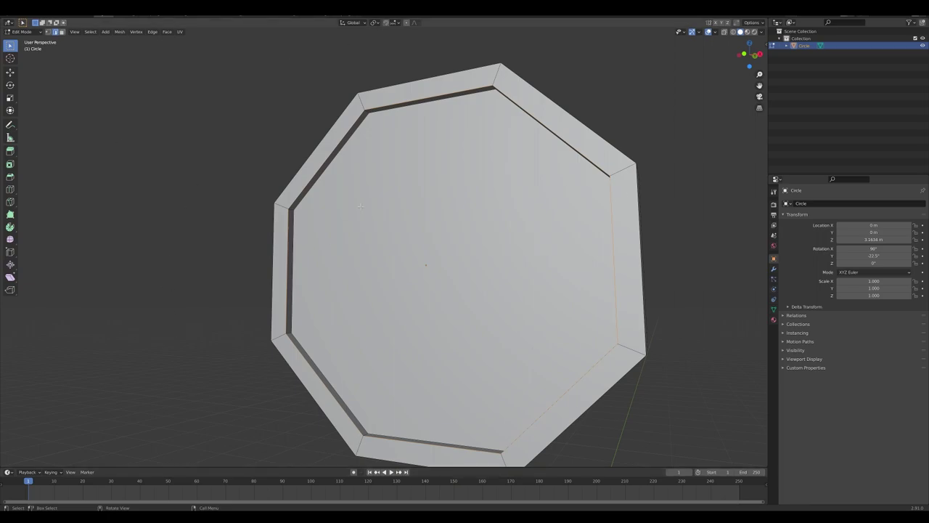
pyautogui.moveTo(360, 207); pyautogui.dragTo(376, 237, button='middle')
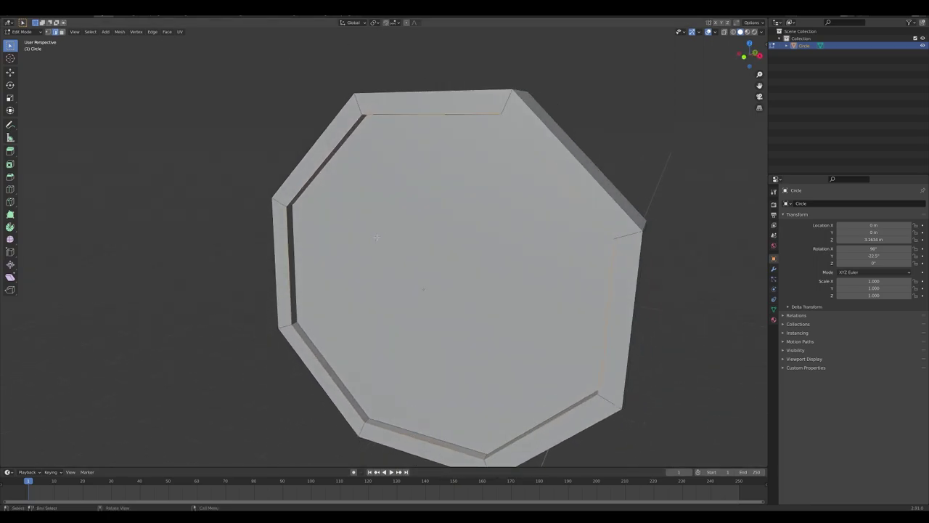
pyautogui.hotkey('ctrl', 'b')
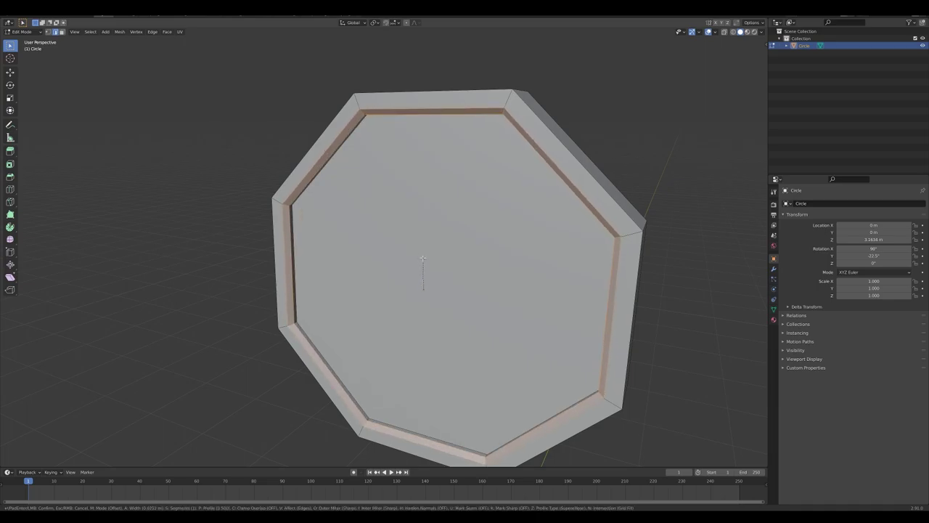
pyautogui.click(422, 258)
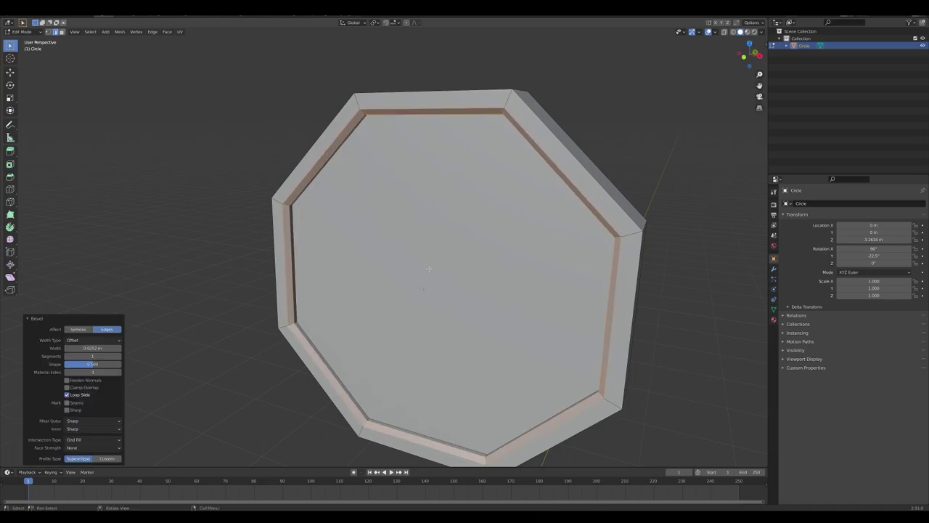
pyautogui.moveTo(423, 257); pyautogui.dragTo(466, 278, button='middle')
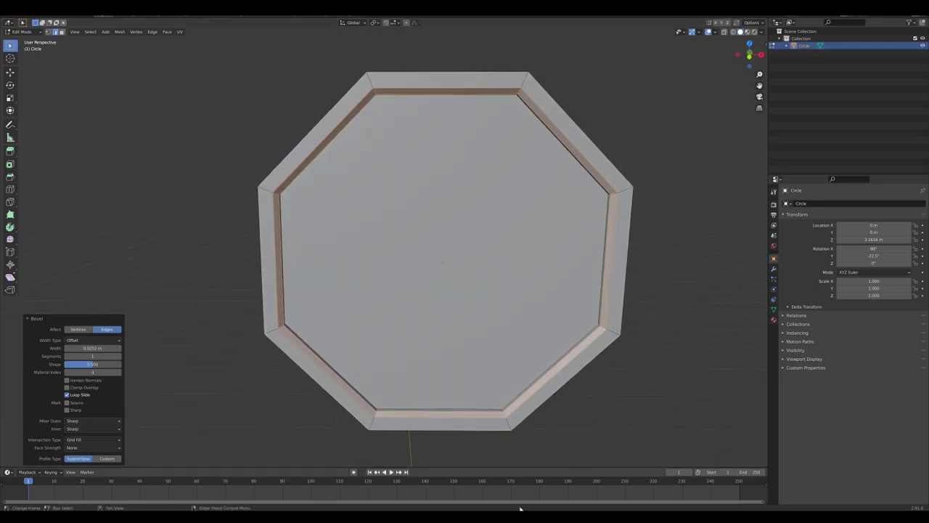
# Step: Switch to Photos, examine the cross emblem on the pommel in the sword reference image, and return to Blender
pyautogui.moveTo(501, 517)
pyautogui.click(500, 483)
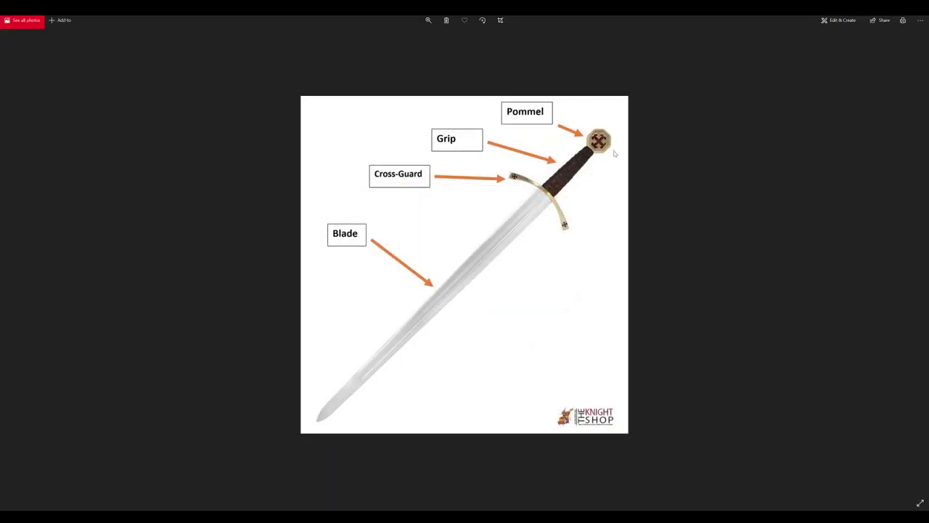
pyautogui.scroll(1, 627, 150)
pyautogui.scroll(-1, 626, 150)
pyautogui.keyDown('ctrl'); pyautogui.scroll(1, 626, 151); pyautogui.keyUp('ctrl')
pyautogui.scroll(3, 625, 151)
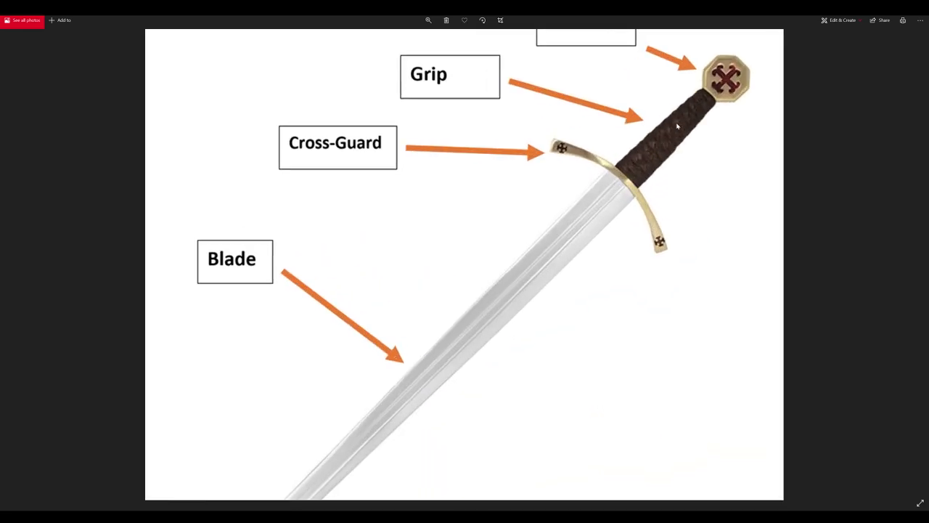
pyautogui.keyDown('ctrl'); pyautogui.scroll(1, 694, 121); pyautogui.keyUp('ctrl')
pyautogui.hotkey('alt', 'Tab')
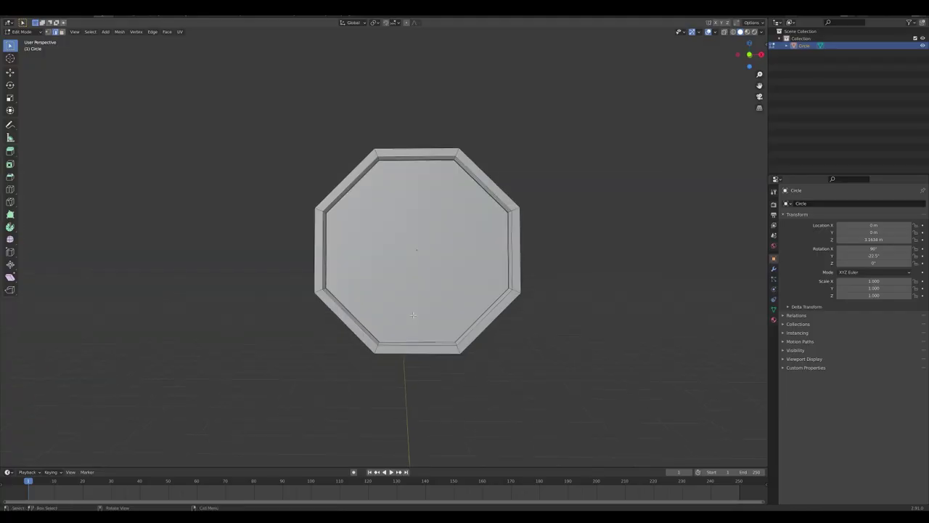
# Step: In Object Mode, add a cube, raise it about 2.87 m along Z, and move it about -3.67 m along X, beside the pommel
pyautogui.press('Tab')
pyautogui.keyDown('shift'); pyautogui.moveTo(376, 365); pyautogui.dragTo(453, 330, button='middle'); pyautogui.keyUp('shift')
pyautogui.hotkey('shift', 'a')
pyautogui.moveTo(452, 329)
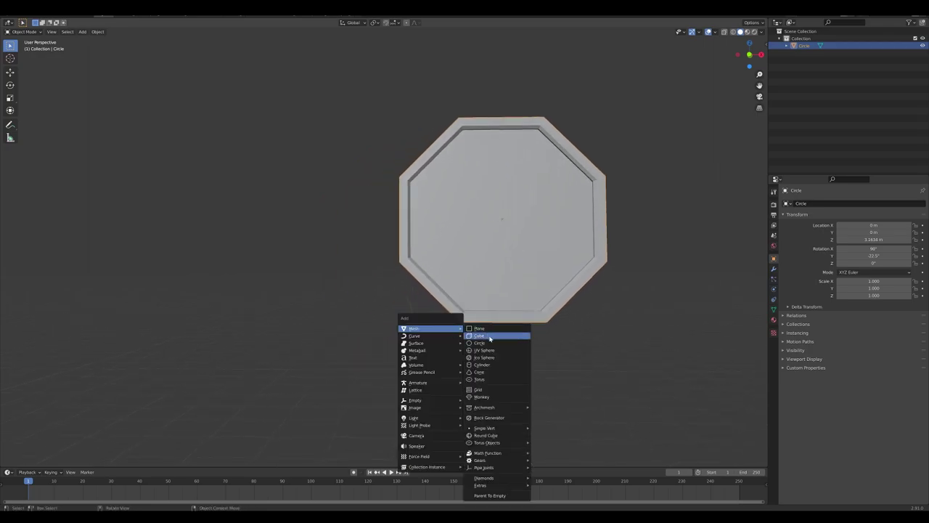
pyautogui.click(485, 335)
pyautogui.press('g')
pyautogui.press('z')
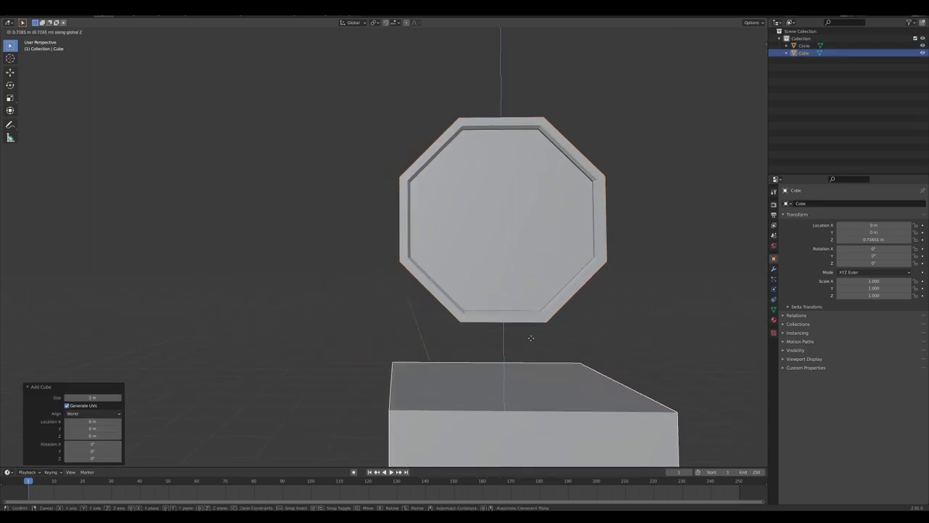
pyautogui.click(537, 120)
pyautogui.press('g')
pyautogui.press('x')
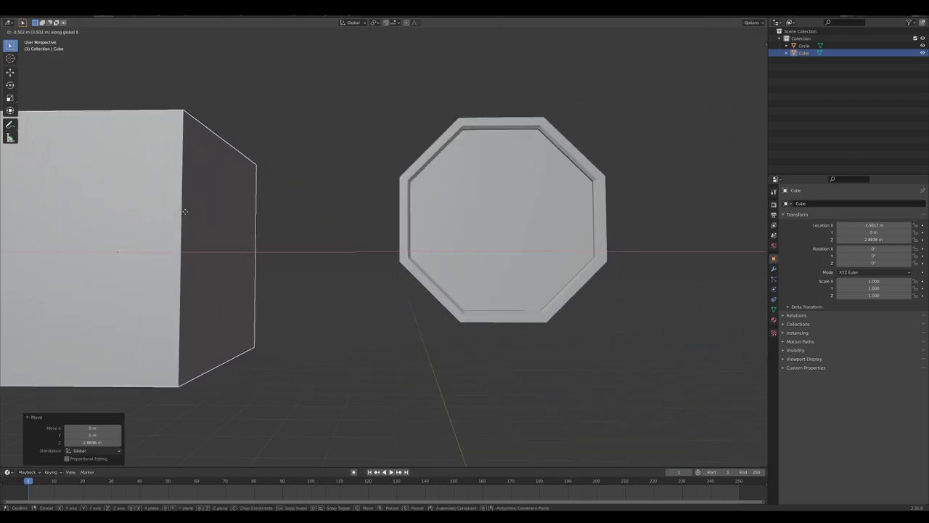
pyautogui.click(173, 214)
# Step: Scale the cube uniformly to about 0.372, thin it on Y to about 0.136, and stretch it on Z to about 1.227
pyautogui.moveTo(287, 285); pyautogui.dragTo(508, 295, button='middle')
pyautogui.press('s')
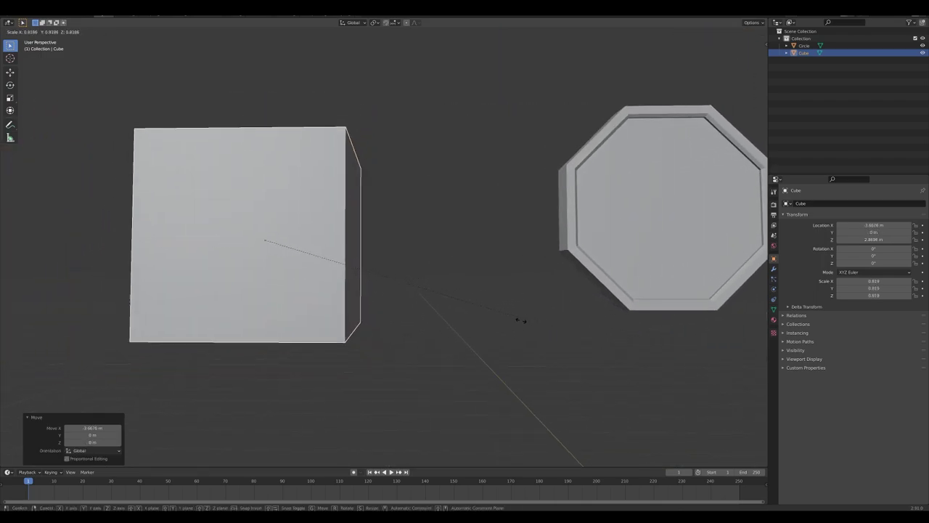
pyautogui.click(369, 314)
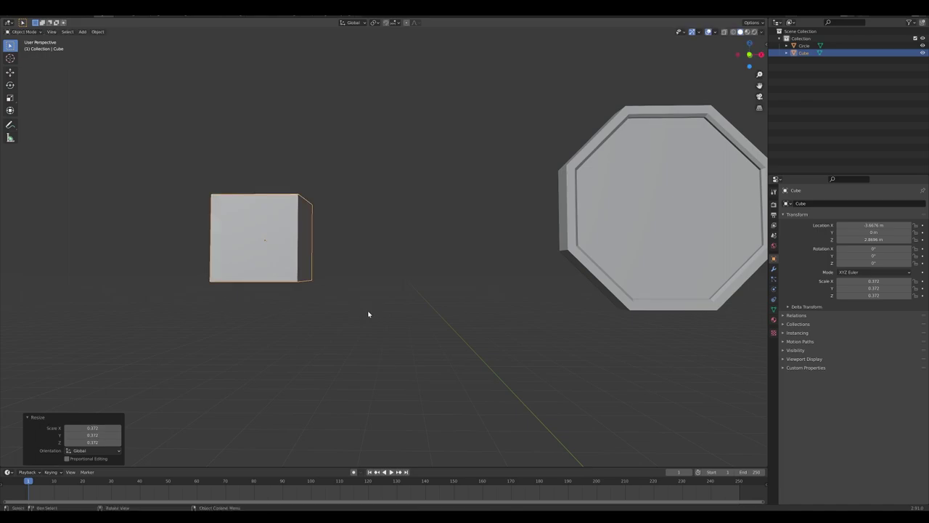
pyautogui.moveTo(368, 314); pyautogui.dragTo(348, 340, button='middle')
pyautogui.press('s')
pyautogui.press('y')
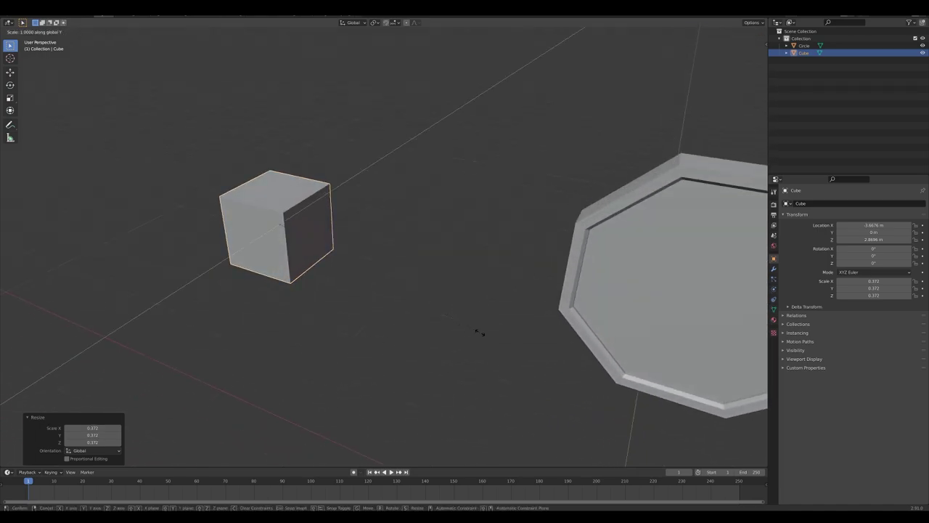
pyautogui.click(318, 297)
pyautogui.press('s')
pyautogui.press('z')
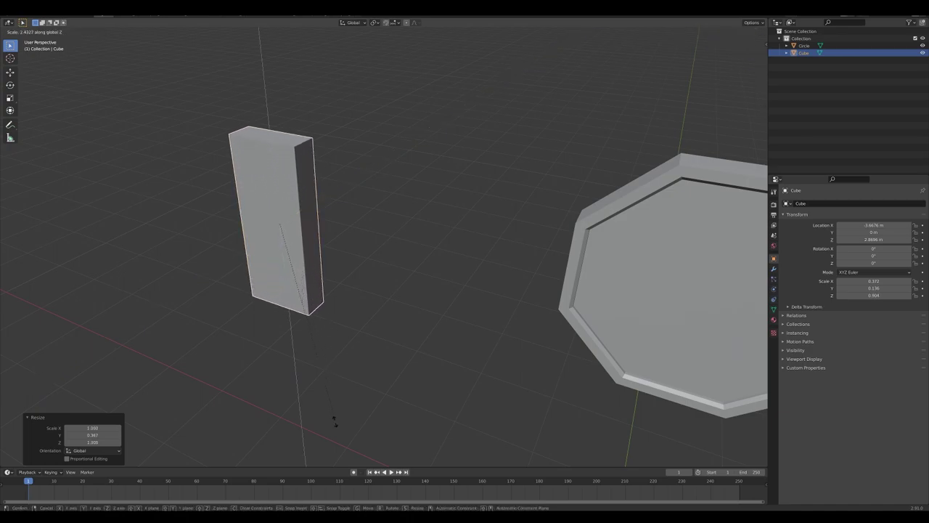
pyautogui.click(339, 72)
# Step: In the front orthographic view, lower the tall block about 1.28 m along Z to just above the global X axis
pyautogui.press('KP_1')
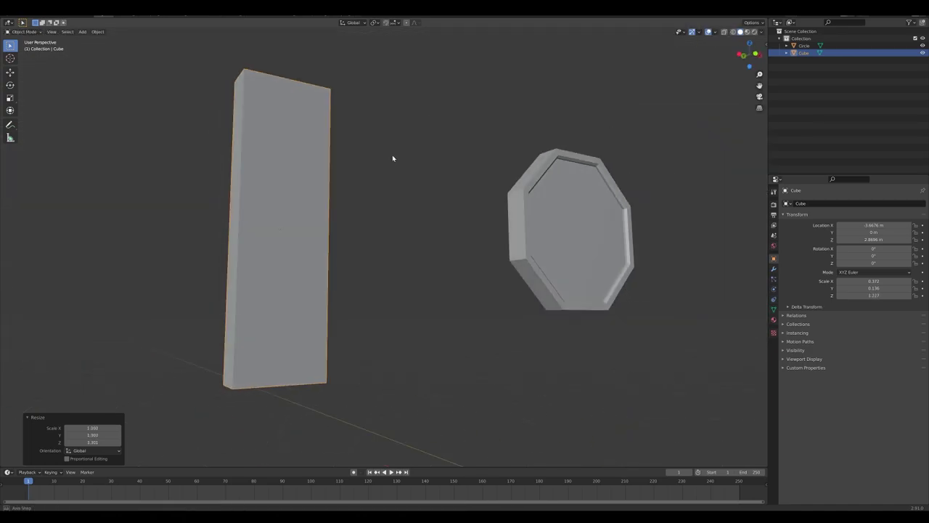
pyautogui.press('g')
pyautogui.press('z')
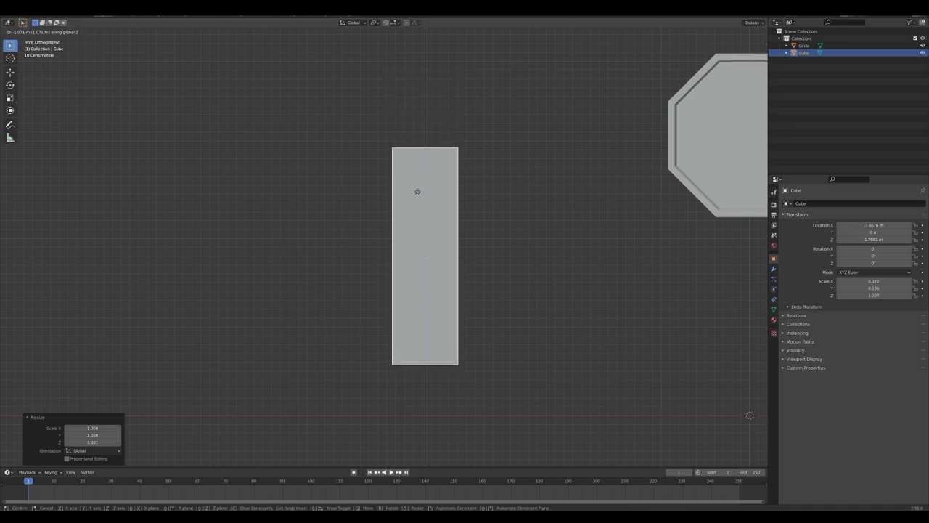
pyautogui.click(416, 209)
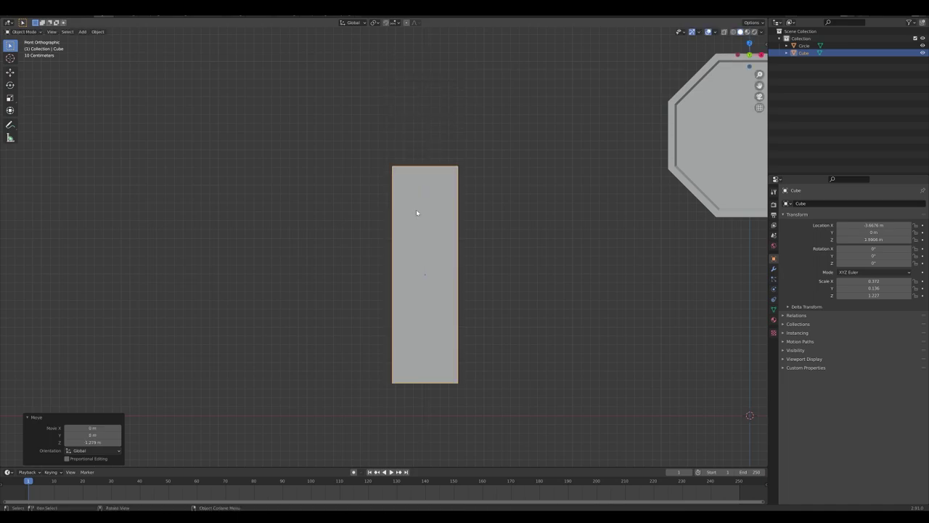
pyautogui.keyDown('shift'); pyautogui.moveTo(497, 218); pyautogui.dragTo(468, 216, button='middle'); pyautogui.keyUp('shift')
# Step: Add a Mirror modifier to the tall block with only the Z axis enabled
pyautogui.click(774, 270)
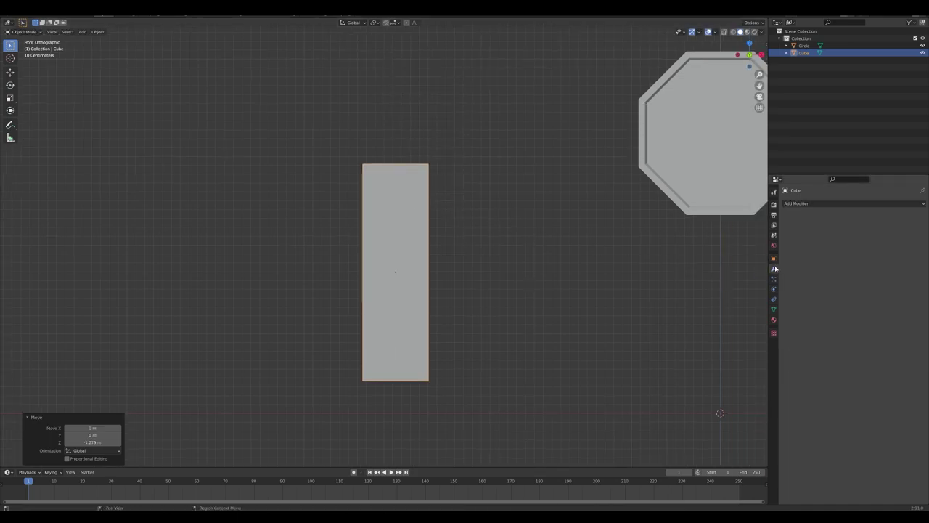
pyautogui.click(829, 204)
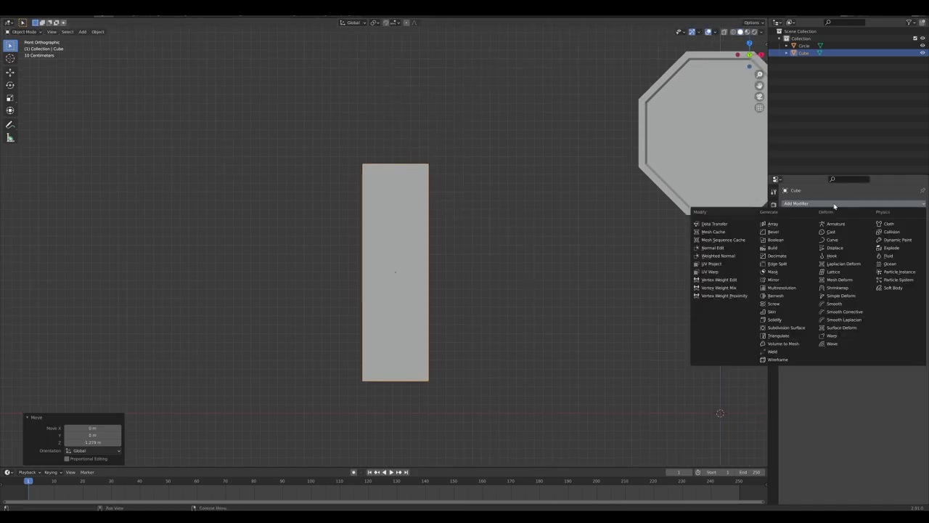
pyautogui.click(791, 280)
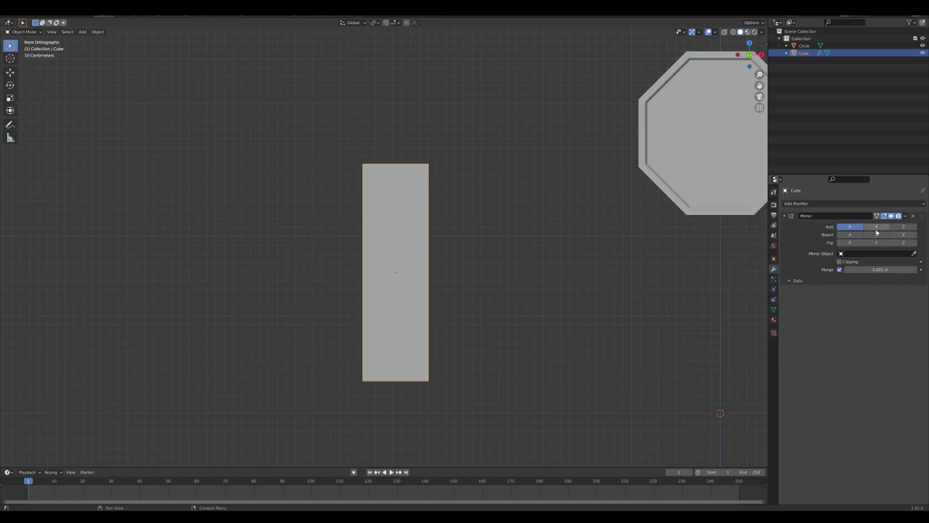
pyautogui.click(902, 227)
pyautogui.click(849, 227)
# Step: Apply the block's location, rotation and scale so it mirrors across the world origin
pyautogui.scroll(-2, 514, 266)
pyautogui.scroll(-1, 514, 266)
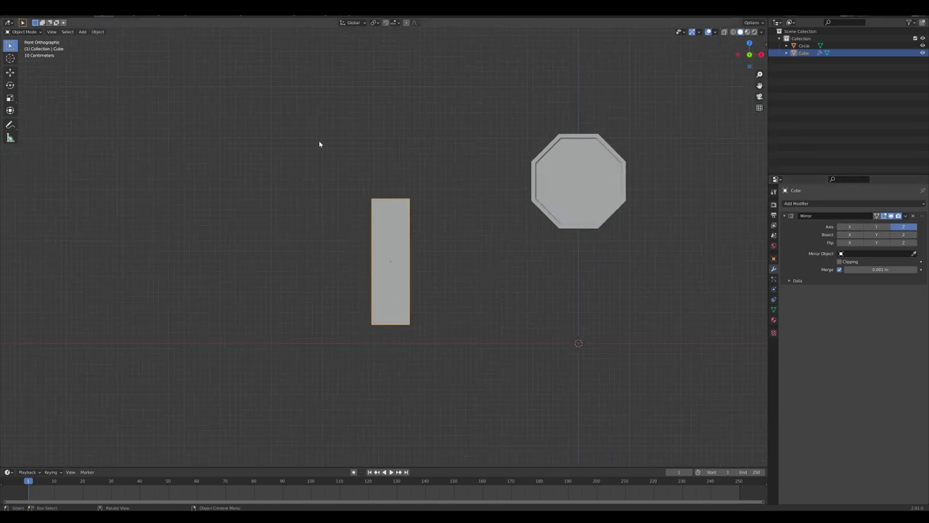
pyautogui.click(101, 33)
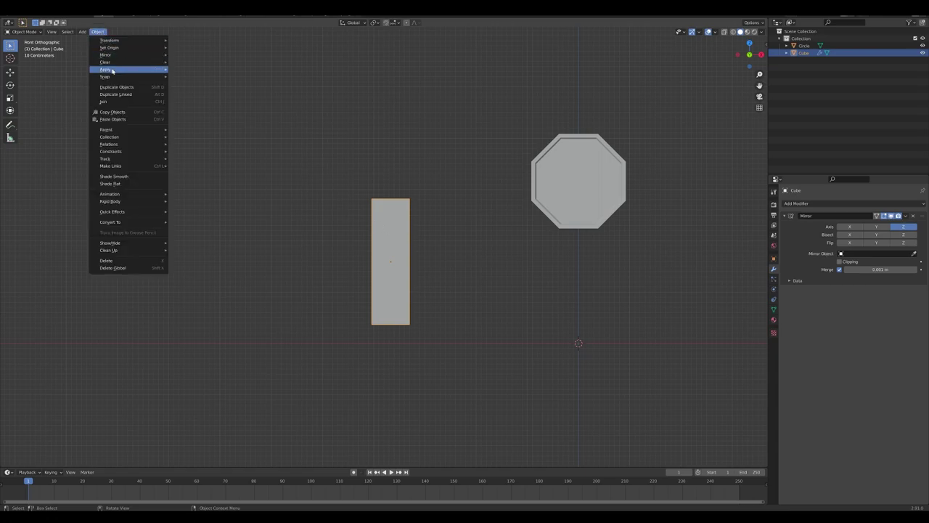
pyautogui.moveTo(113, 71)
pyautogui.click(206, 92)
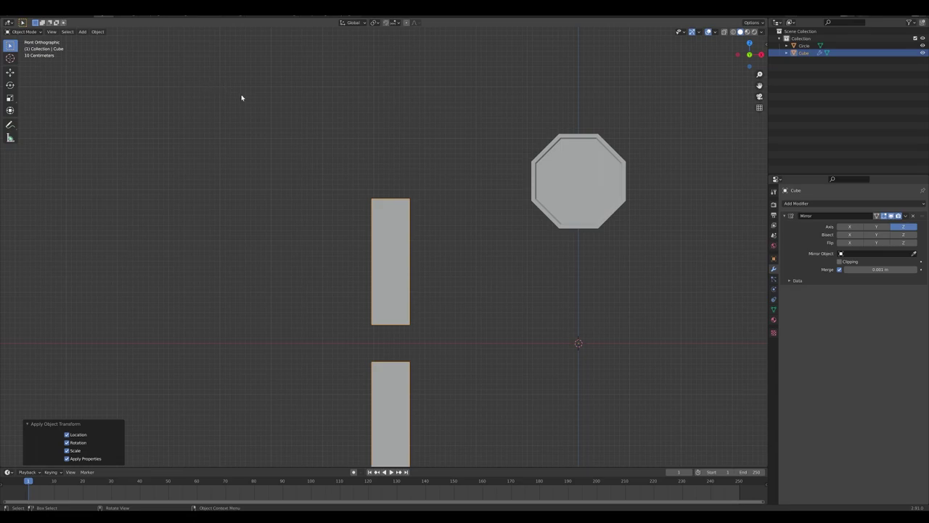
# Step: Raise the Mirror modifier's merge distance to about 0.863 m to join the two mirrored blocks across the X axis
pyautogui.scroll(2, 343, 244)
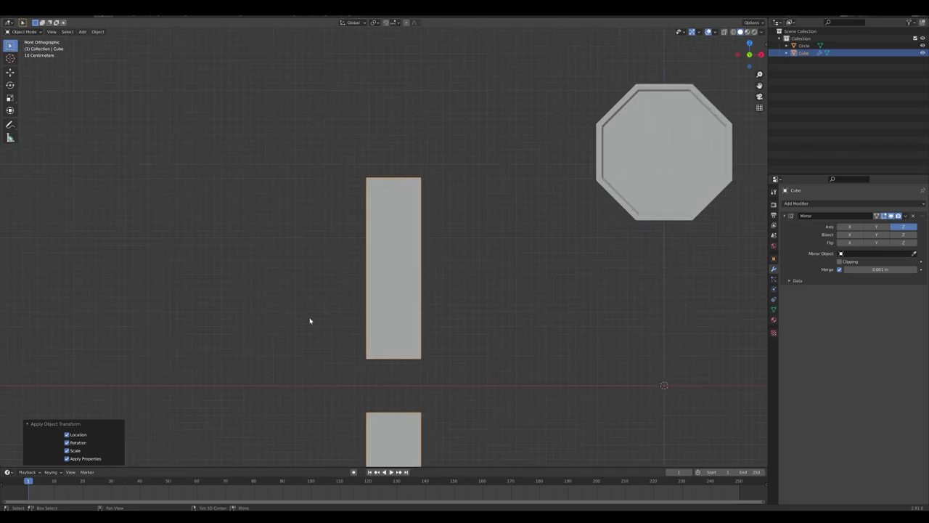
pyautogui.keyDown('shift'); pyautogui.moveTo(309, 320); pyautogui.dragTo(346, 226, button='middle'); pyautogui.keyUp('shift')
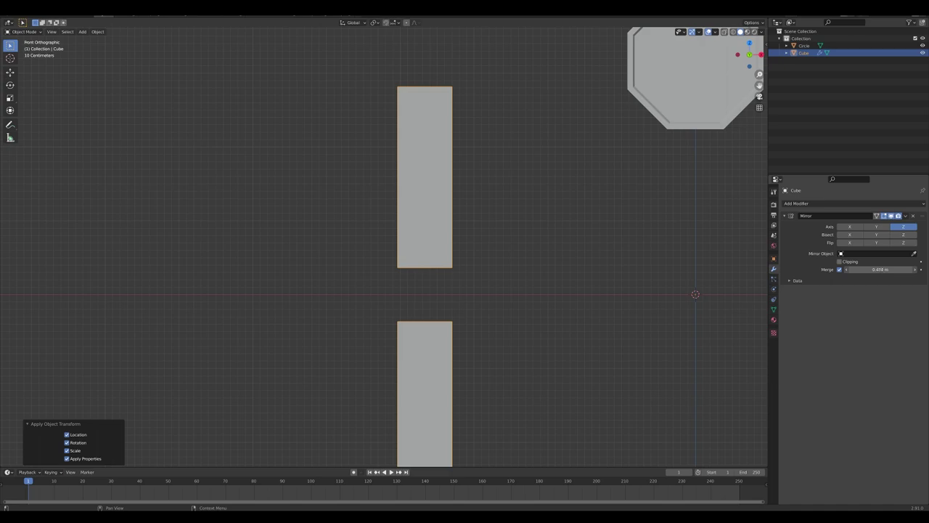
pyautogui.moveTo(880, 270); pyautogui.dragTo(893, 269)
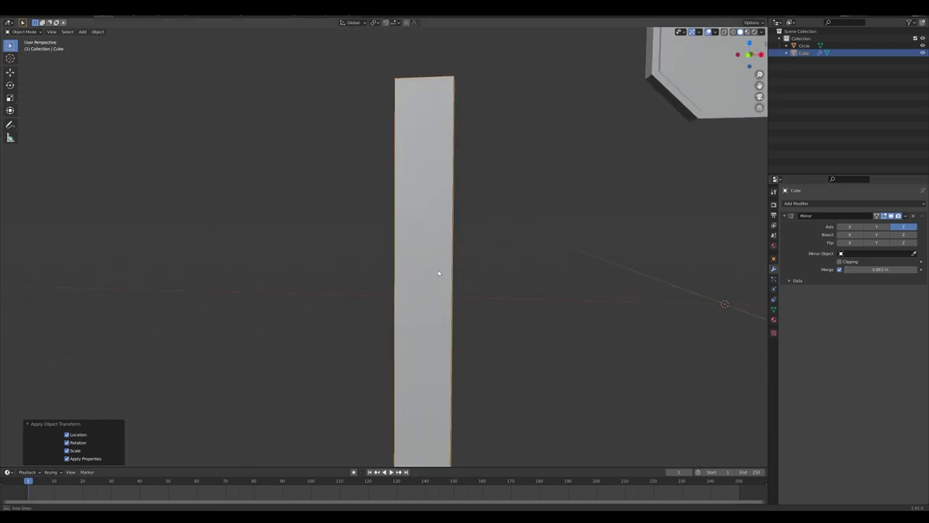
# Step: In Edit Mode, add one horizontal loop cut to the upper block and slide it upward to a factor of about -0.299
pyautogui.press('Tab')
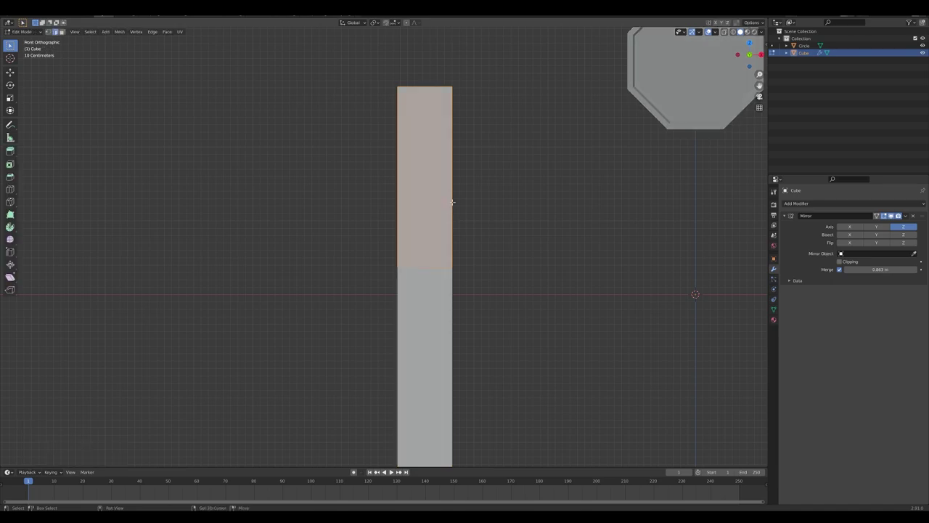
pyautogui.keyDown('shift'); pyautogui.moveTo(433, 203); pyautogui.dragTo(420, 245, button='middle'); pyautogui.keyUp('shift')
pyautogui.hotkey('ctrl', 'r')
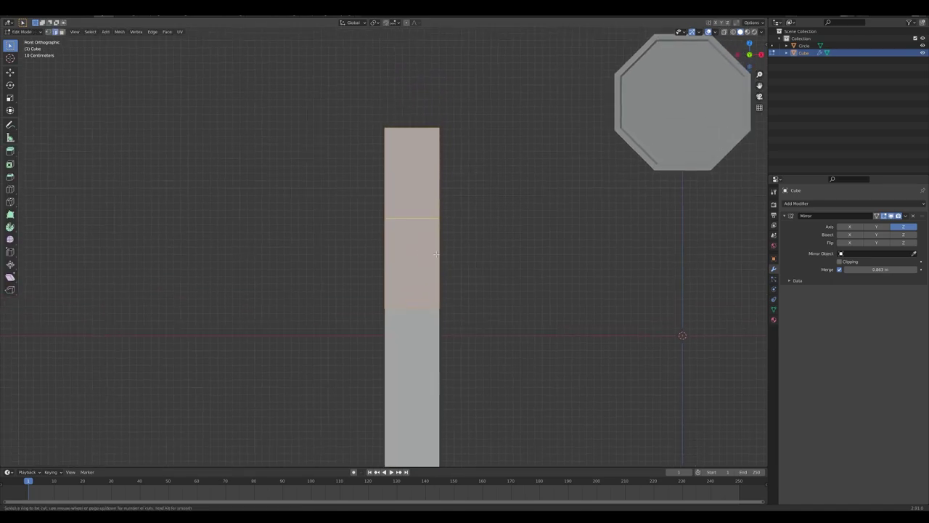
pyautogui.click(436, 253)
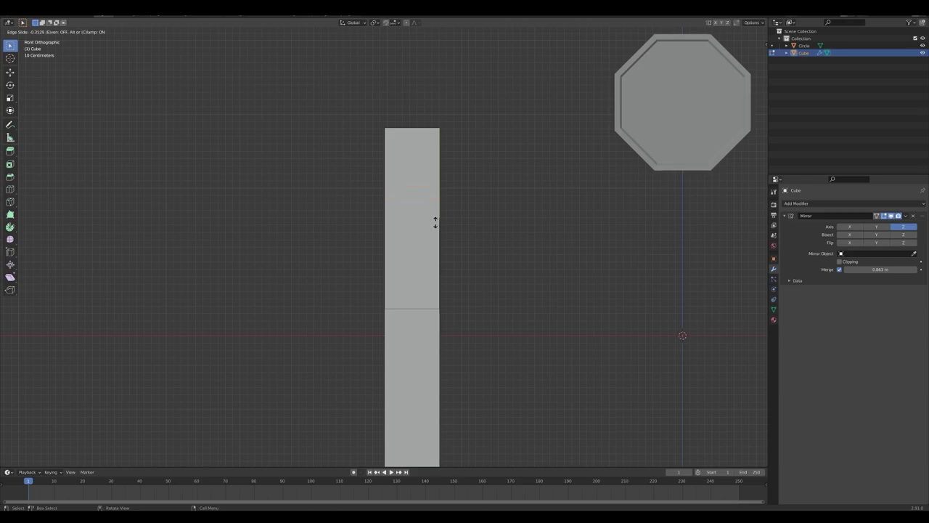
pyautogui.click(435, 226)
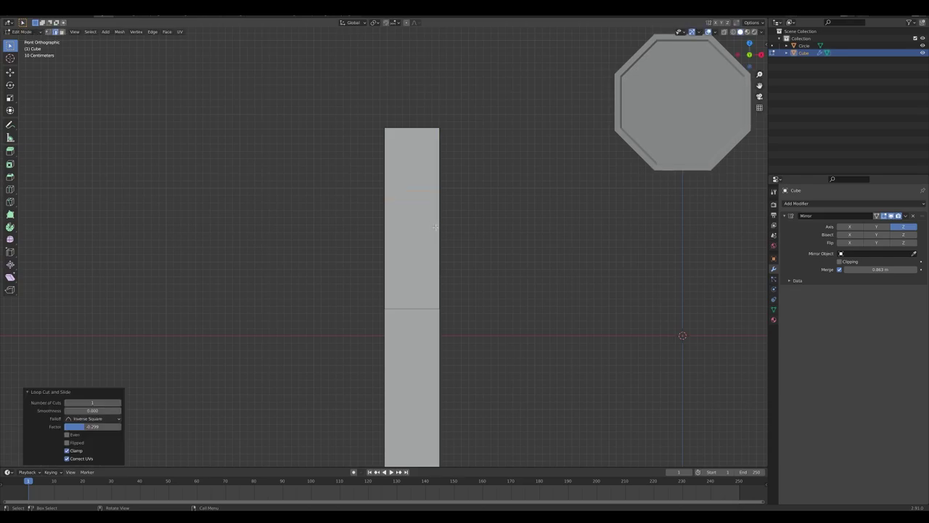
# Step: Extrude the two opposite narrow side faces above the loop cut individually by about 1.14 m to form the crossbar, and return to Object Mode
pyautogui.moveTo(397, 192); pyautogui.dragTo(443, 207, button='middle')
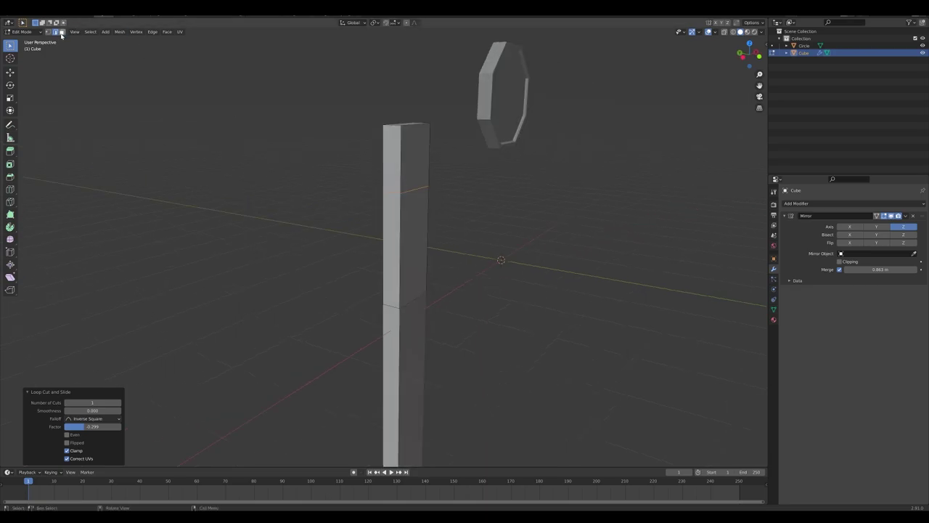
pyautogui.moveTo(395, 146); pyautogui.dragTo(427, 160, button='middle')
pyautogui.click(428, 150)
pyautogui.rightClick(427, 160)
pyautogui.moveTo(427, 159)
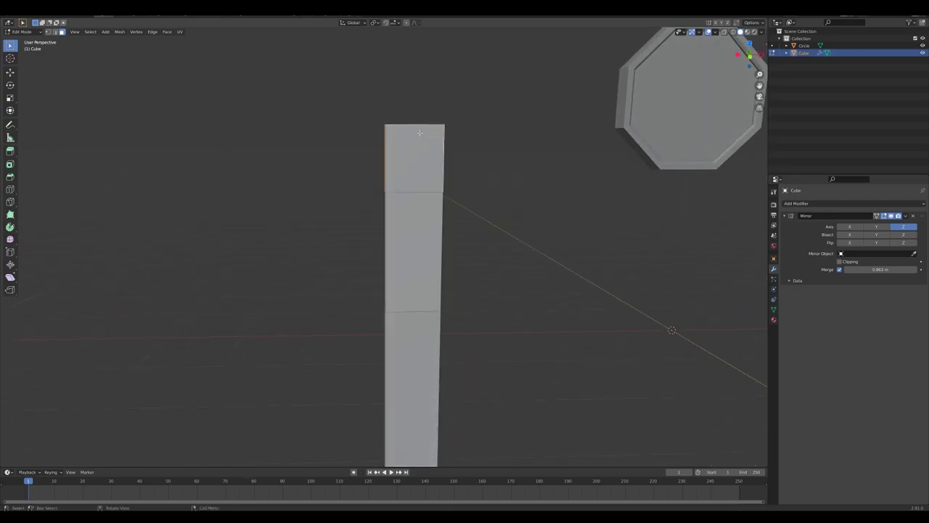
pyautogui.rightClick(417, 130)
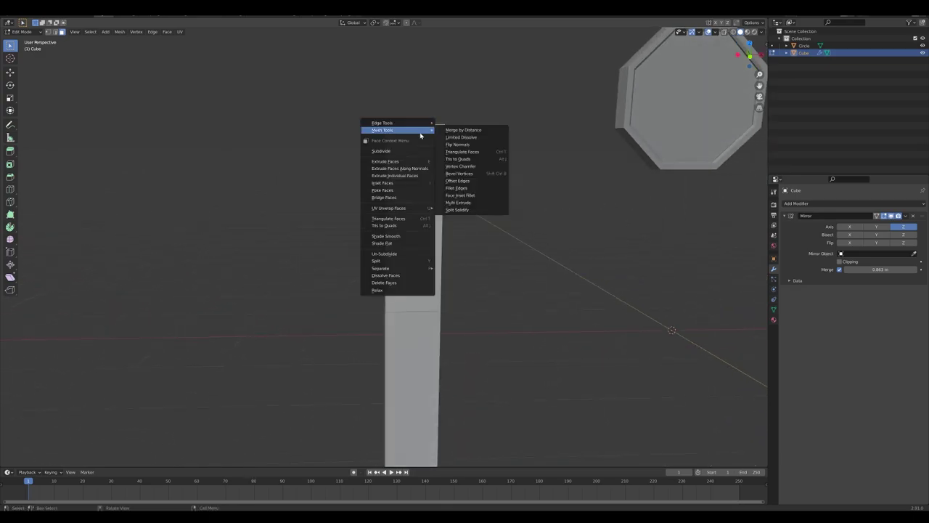
pyautogui.click(415, 177)
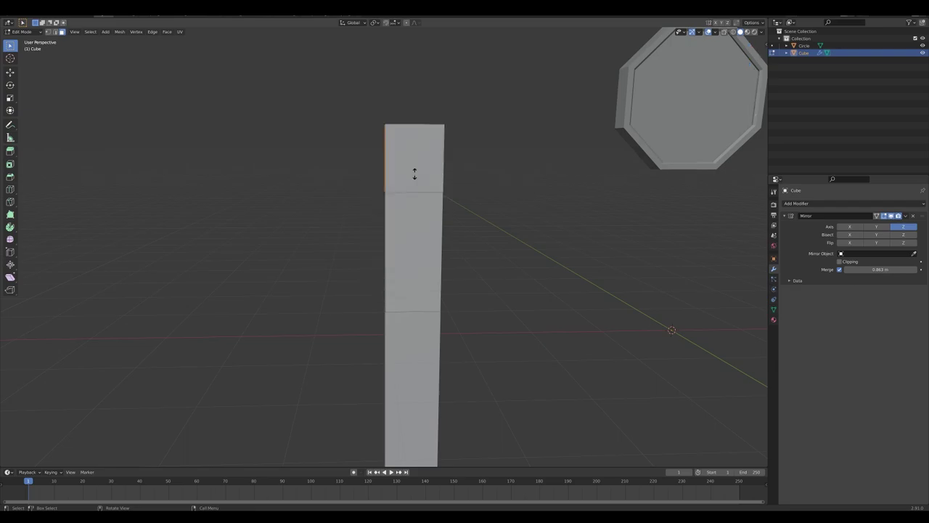
pyautogui.click(421, 129)
pyautogui.keyDown('shift'); pyautogui.moveTo(429, 254); pyautogui.dragTo(428, 199, button='middle'); pyautogui.keyUp('shift')
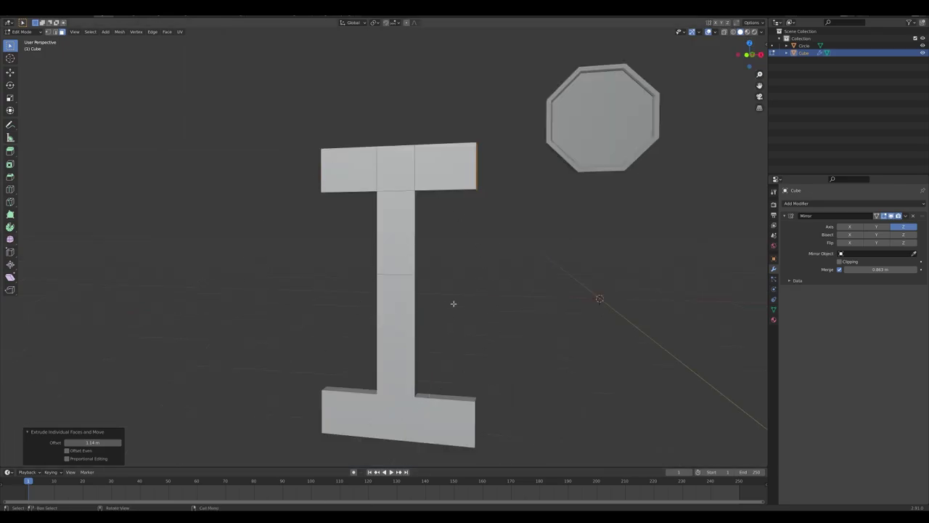
pyautogui.press('Tab')
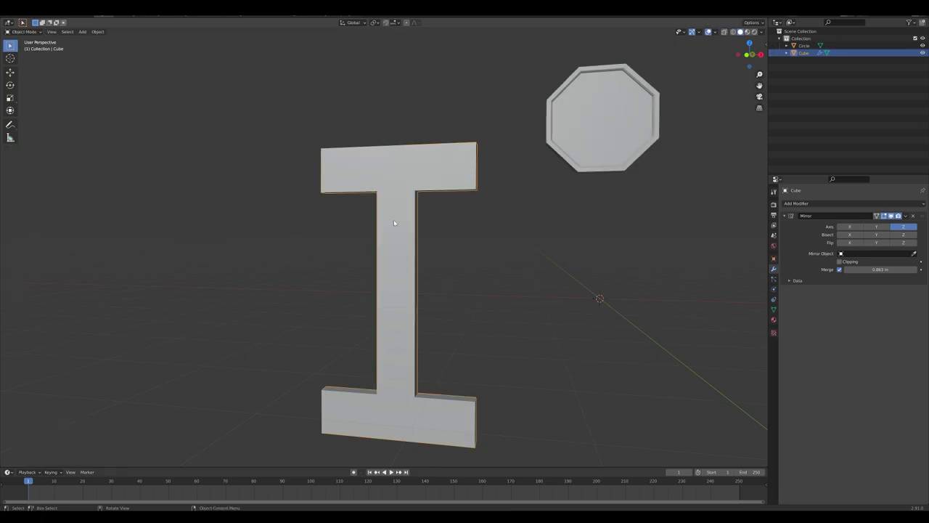
# Step: Add a Subdivision Surface modifier to the emblem and set its viewport level to 2
pyautogui.moveTo(394, 222); pyautogui.dragTo(400, 223, button='middle')
pyautogui.click(803, 204)
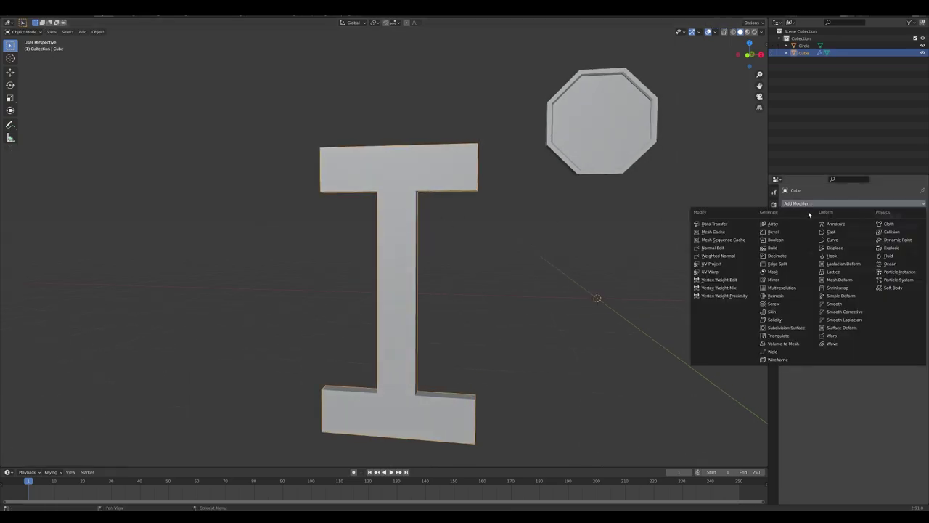
pyautogui.click(804, 329)
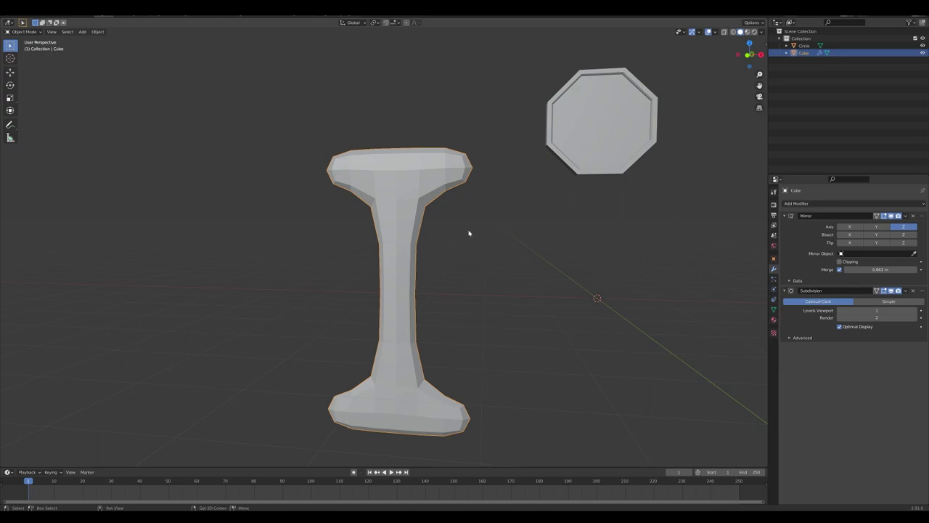
pyautogui.moveTo(469, 232); pyautogui.dragTo(454, 251, button='middle')
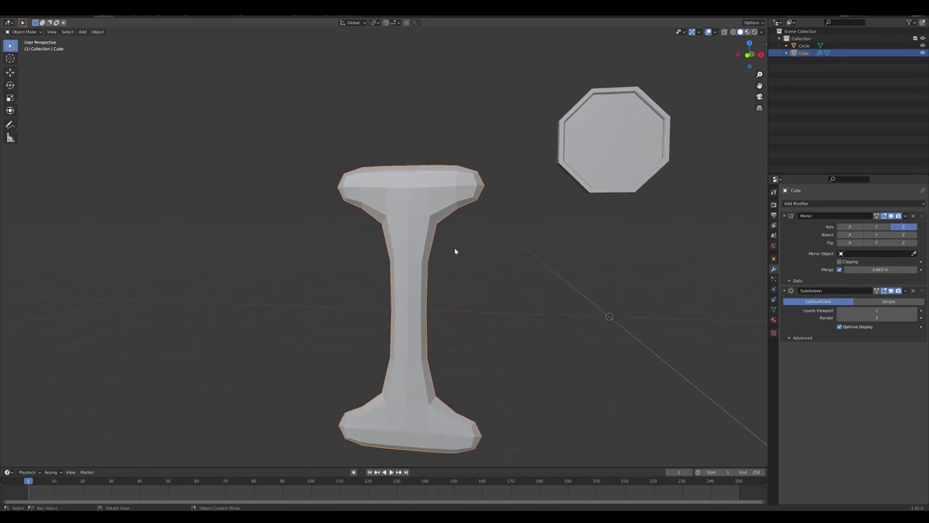
pyautogui.click(920, 311)
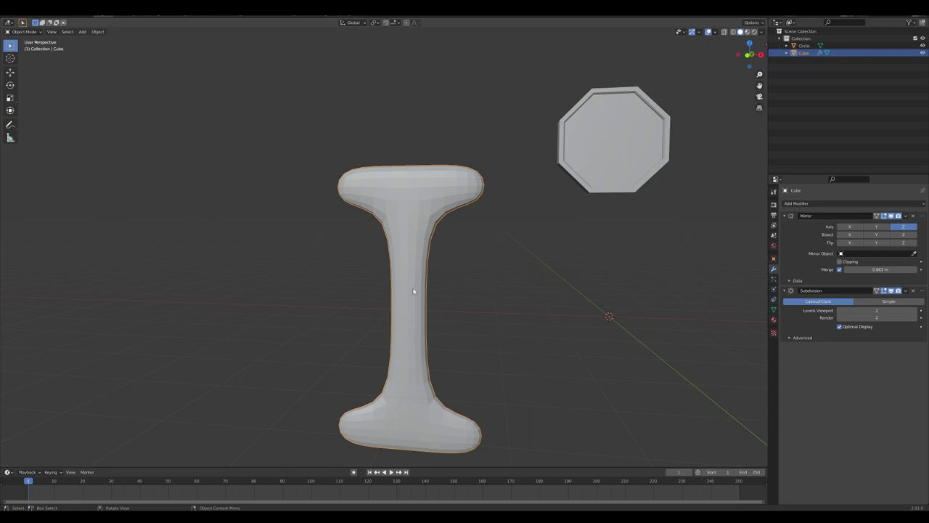
# Step: Add two centered horizontal loop cuts to the upper stem, one halfway up and one between it and the crossbar
pyautogui.keyDown('shift'); pyautogui.moveTo(407, 303); pyautogui.dragTo(417, 276, button='middle'); pyautogui.keyUp('shift')
pyautogui.scroll(3, 419, 274)
pyautogui.press('Tab')
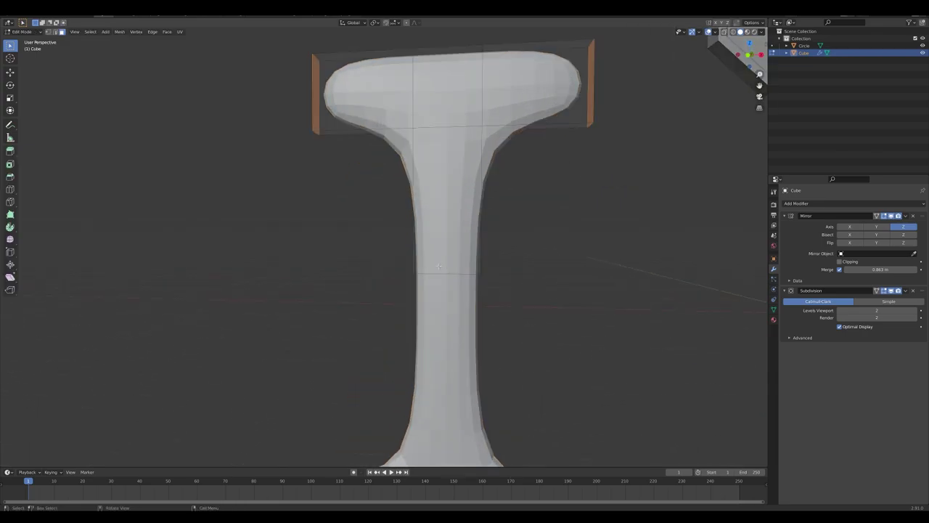
pyautogui.hotkey('ctrl', 'r')
pyautogui.click(472, 227)
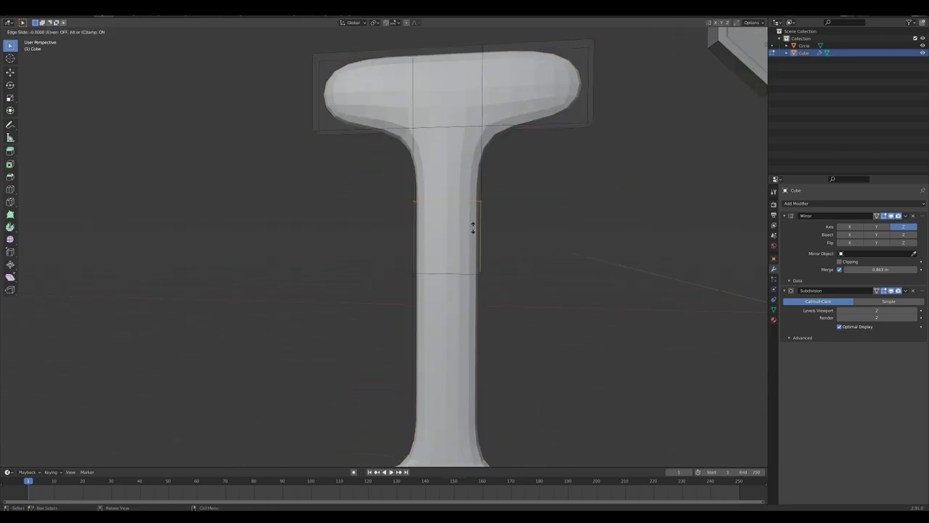
pyautogui.rightClick(475, 200)
pyautogui.hotkey('ctrl', 'r')
pyautogui.click(473, 177)
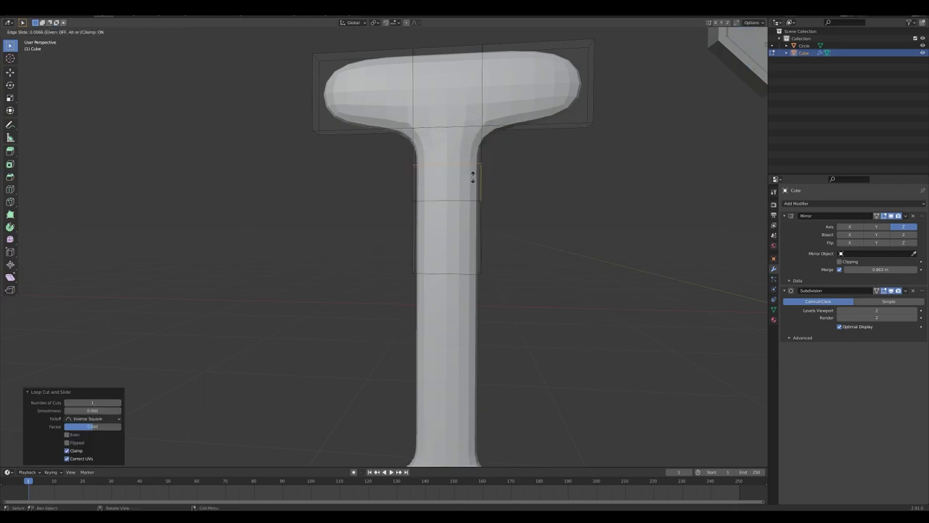
pyautogui.rightClick(474, 180)
pyautogui.keyDown('shift'); pyautogui.moveTo(480, 248); pyautogui.dragTo(487, 228, button='middle'); pyautogui.keyUp('shift')
pyautogui.scroll(-1, 475, 228)
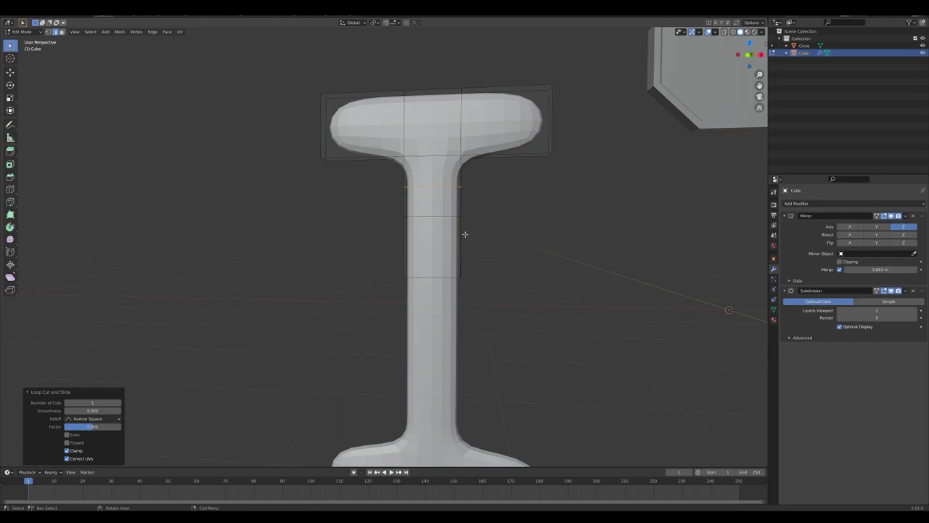
# Step: Turn on proportional editing for the mesh
pyautogui.click(407, 23)
pyautogui.press('o')
pyautogui.press('o')
pyautogui.press('o')
pyautogui.press('o')
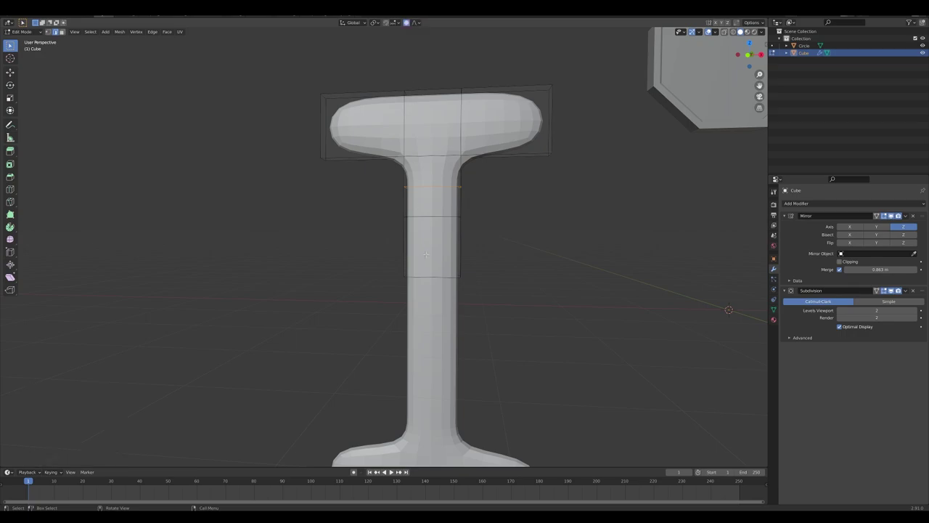
# Step: Add a centered vertical loop cut through the middle of the crossbar and stem
pyautogui.moveTo(446, 116); pyautogui.dragTo(423, 207, button='middle')
pyautogui.hotkey('ctrl', 'r')
pyautogui.click(439, 107)
pyautogui.rightClick(438, 107)
# Step: In front view, lower the crossbar's top center edge about 0.23 m along Z with a proportional size of about 0.135
pyautogui.scroll(4, 342, 178)
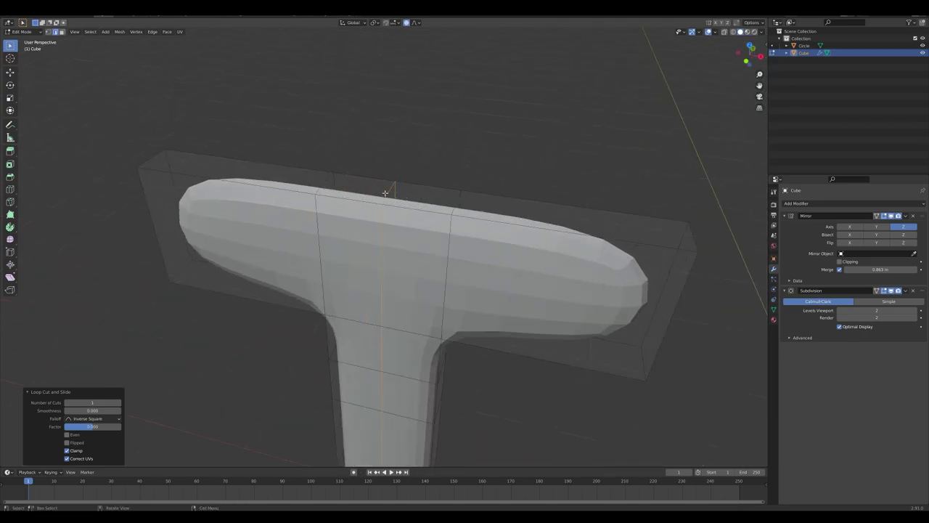
pyautogui.hotkey('alt', 'a')
pyautogui.press('KP_1')
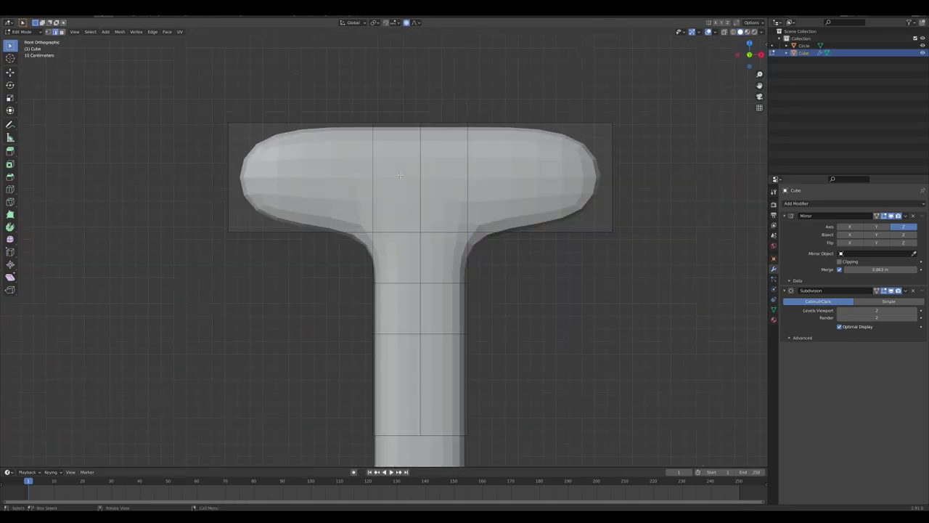
pyautogui.keyDown('shift'); pyautogui.moveTo(445, 117); pyautogui.dragTo(440, 138, button='middle'); pyautogui.keyUp('shift')
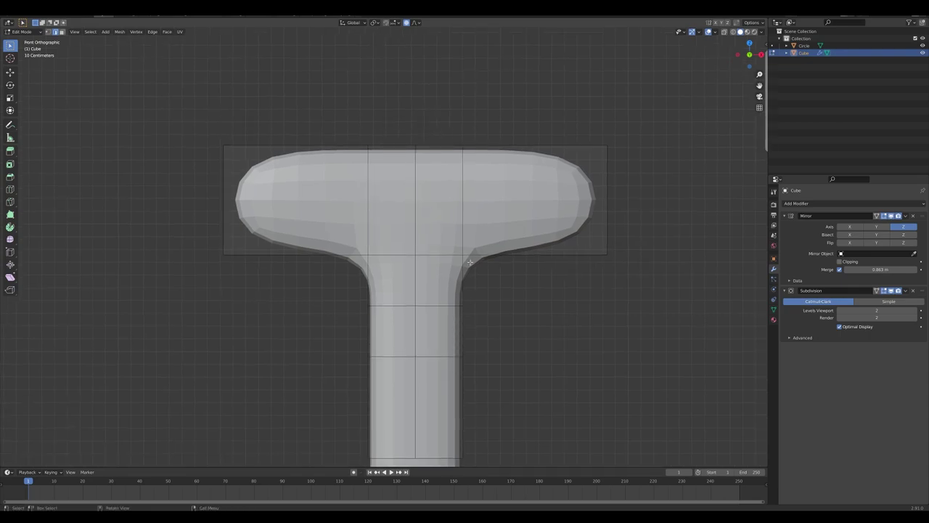
pyautogui.press('g')
pyautogui.press('z')
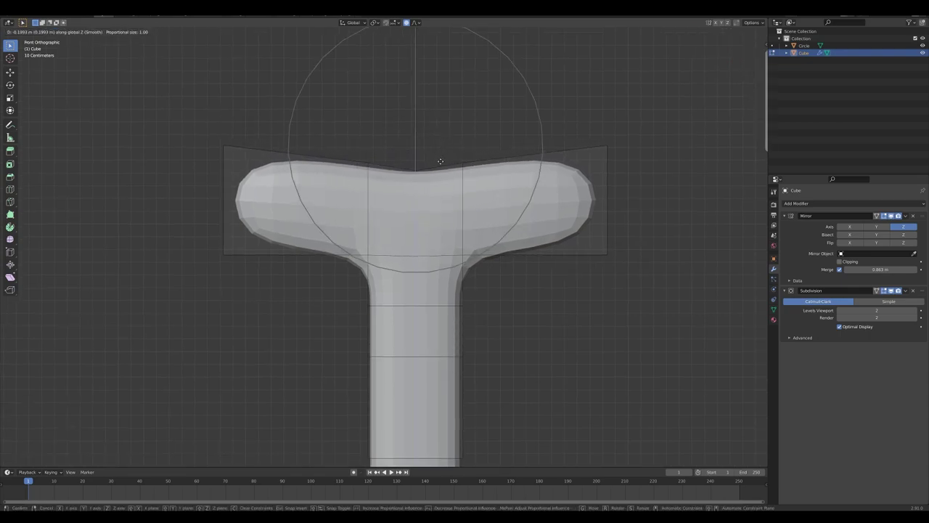
pyautogui.scroll(10, 440, 161)
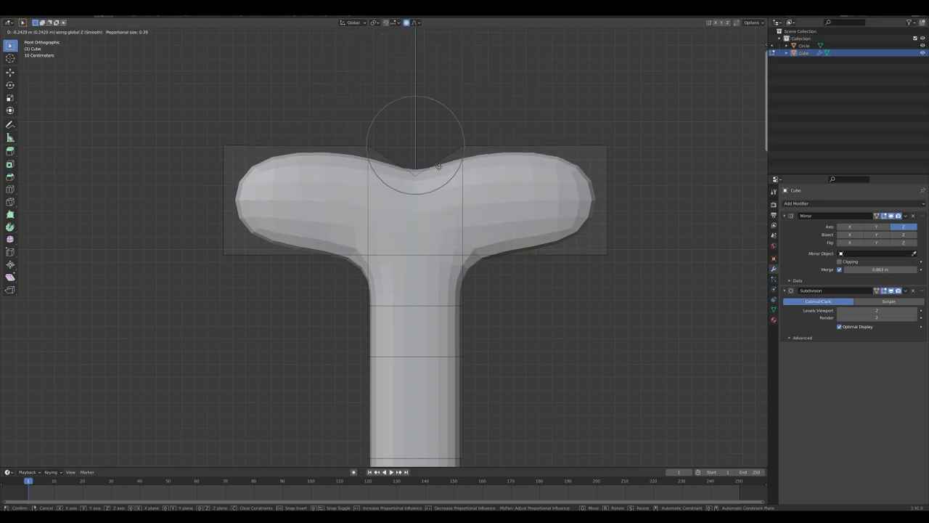
pyautogui.scroll(5, 439, 167)
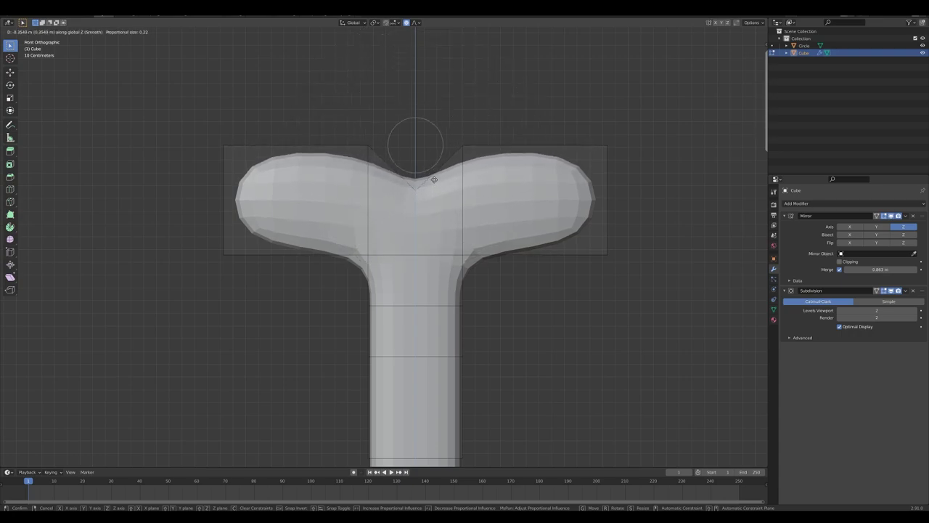
pyautogui.scroll(5, 434, 178)
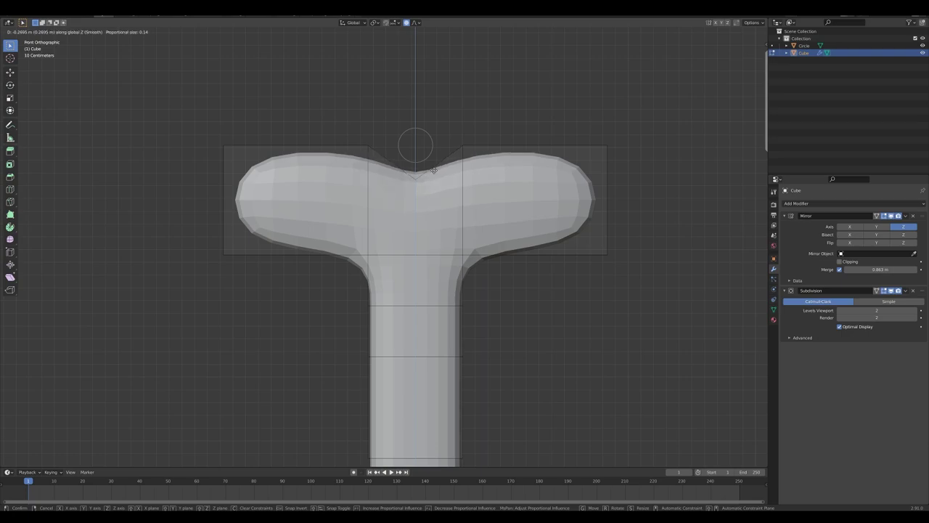
pyautogui.click(433, 166)
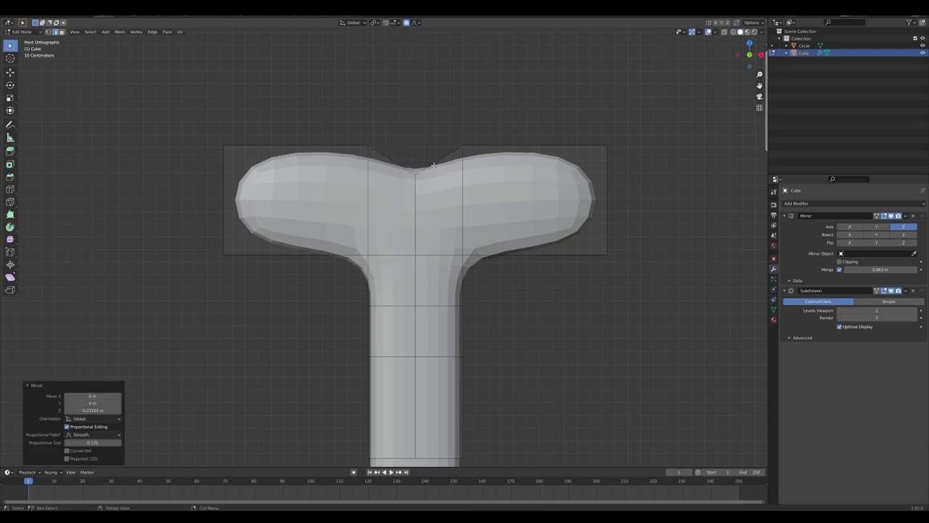
# Step: Add two vertical loop cuts, one midway on each side of the stem's center line
pyautogui.hotkey('ctrl', 'r')
pyautogui.click(387, 173)
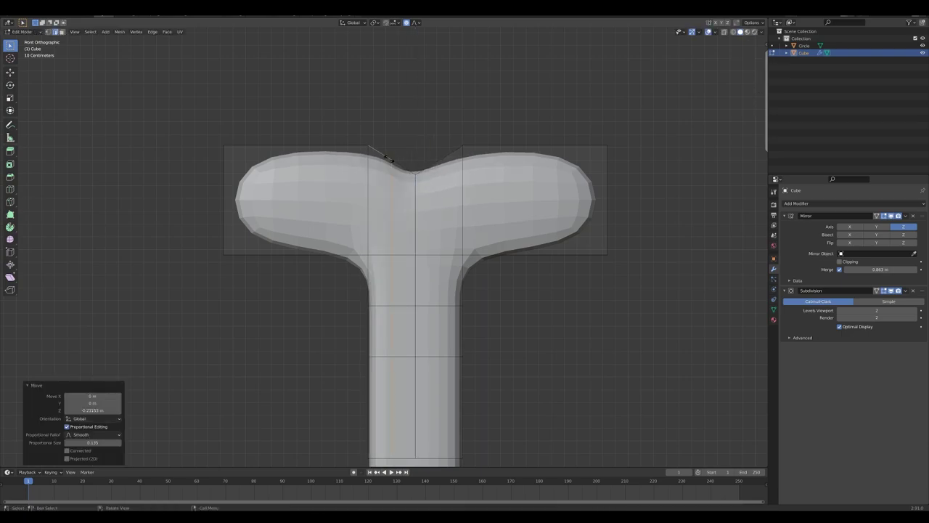
pyautogui.rightClick(437, 160)
# Step: In front view, raise the two top edges flanking the center notch about 0.13 m along Z
pyautogui.moveTo(427, 162); pyautogui.dragTo(423, 186, button='middle')
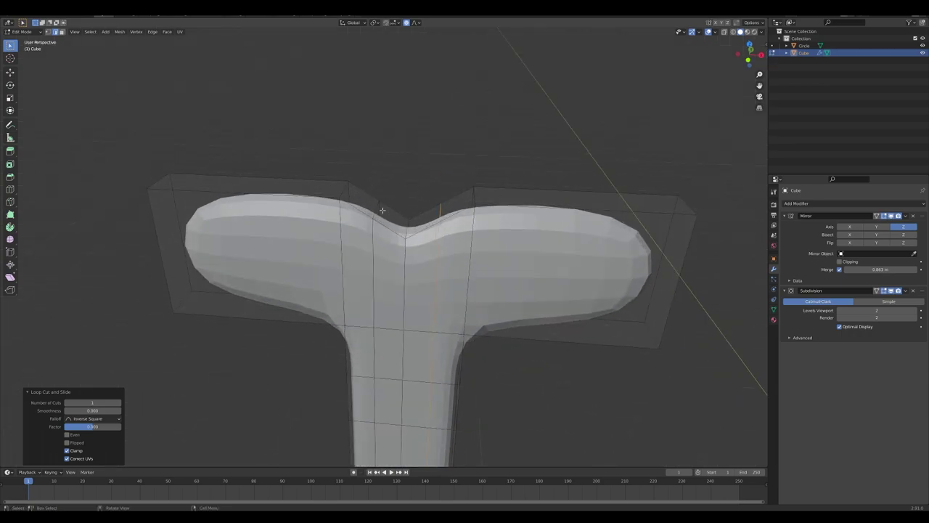
pyautogui.click(436, 214)
pyautogui.rightClick(428, 221)
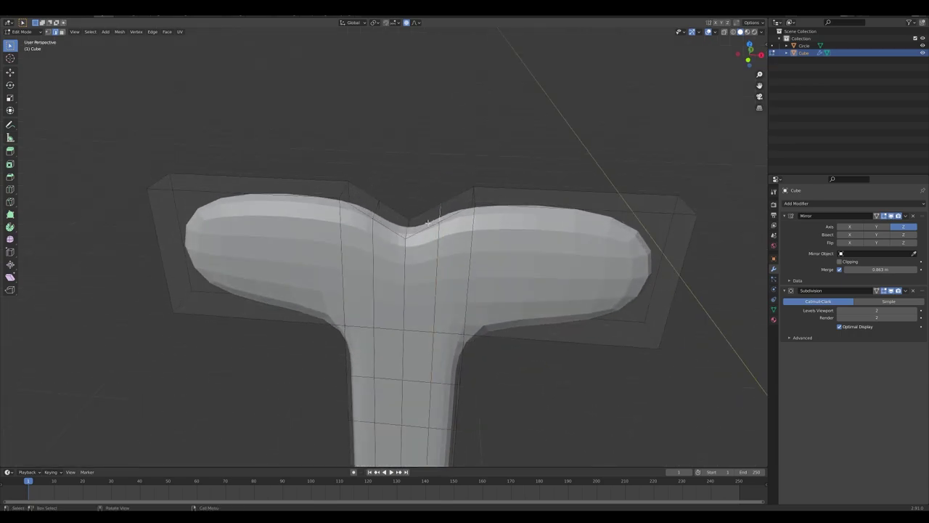
pyautogui.press('KP_1')
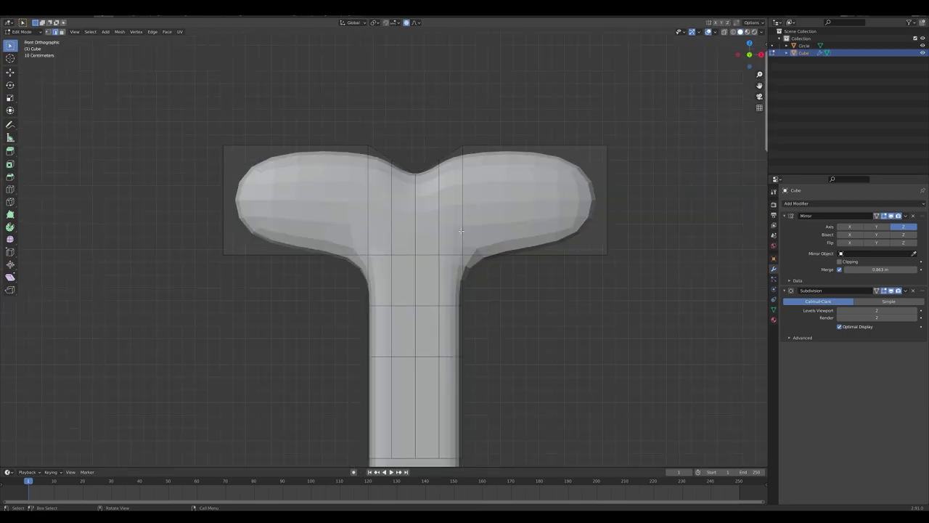
pyautogui.press('g')
pyautogui.press('z')
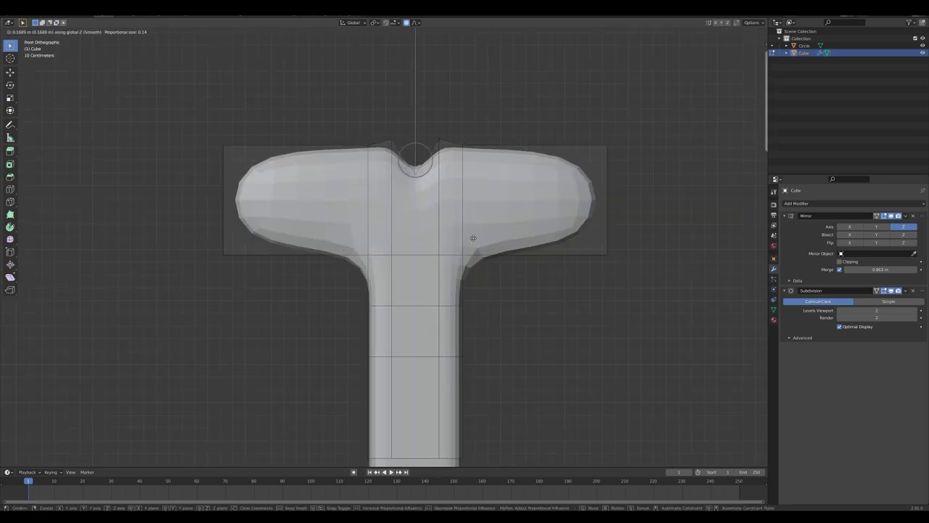
pyautogui.click(470, 242)
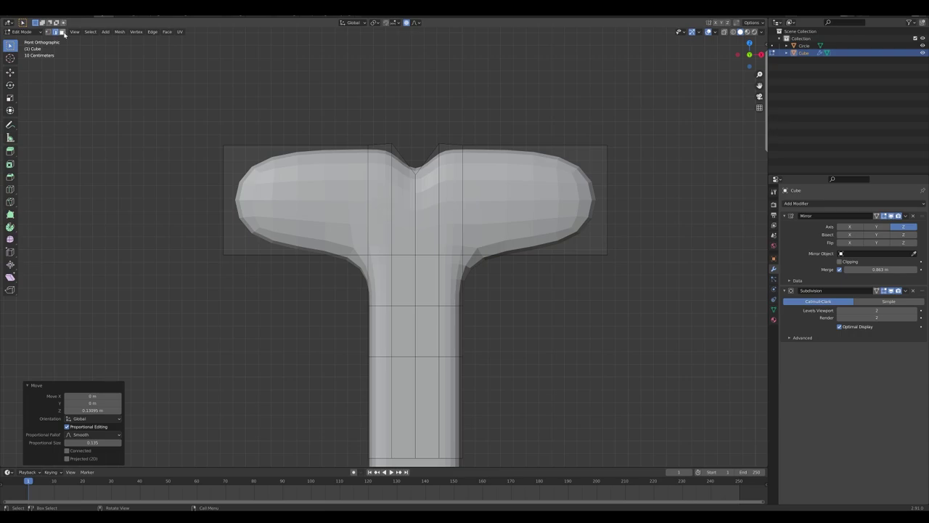
# Step: Add a centered vertical loop cut through the crossbar's left arm
pyautogui.hotkey('ctrl', 'r')
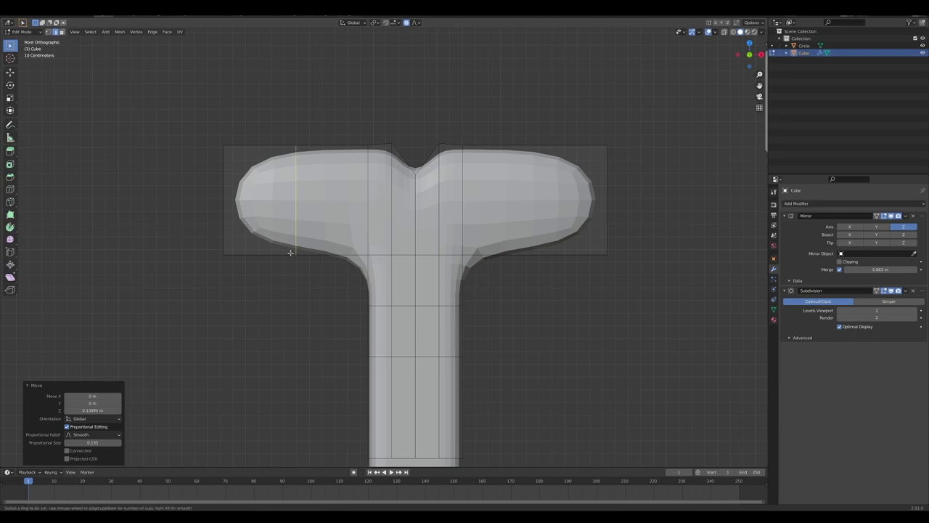
pyautogui.click(291, 251)
pyautogui.rightClick(289, 253)
# Step: Switch to the sword reference image in Photos and examine the cross emblem on the pommel up close
pyautogui.moveTo(528, 517)
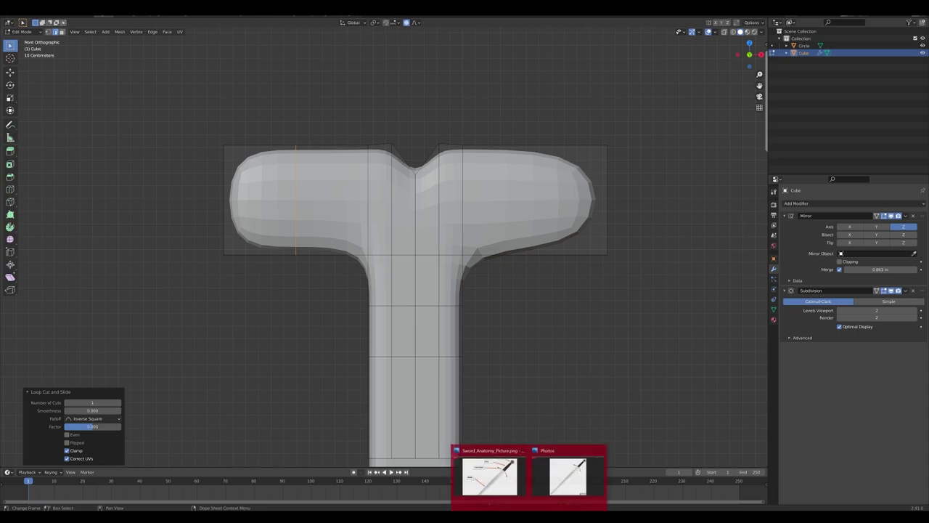
pyautogui.click(478, 493)
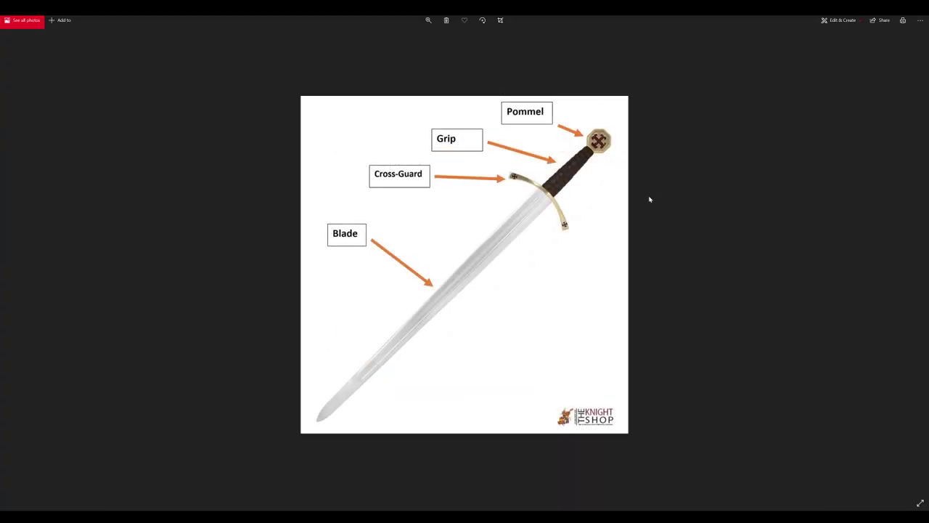
pyautogui.scroll(4, 643, 174)
pyautogui.scroll(-3, 771, 148)
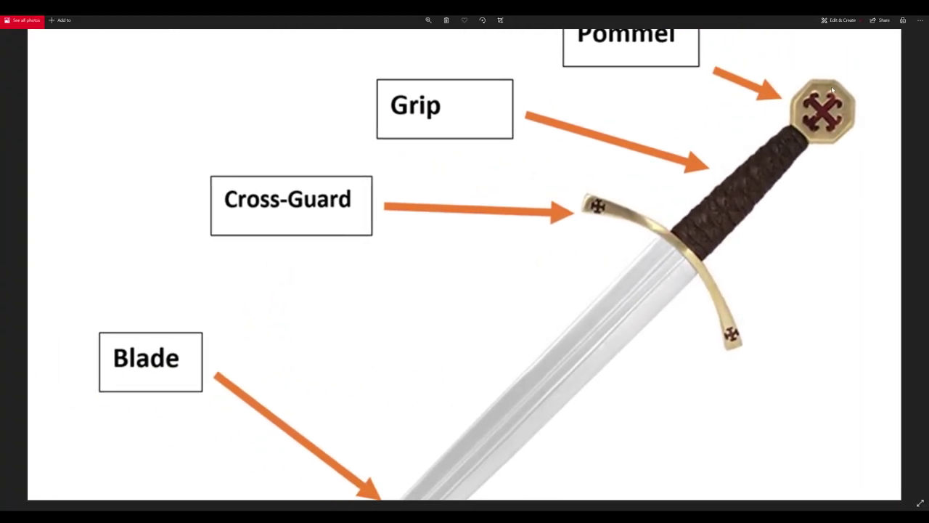
pyautogui.moveTo(632, 7); pyautogui.dragTo(0, 181)
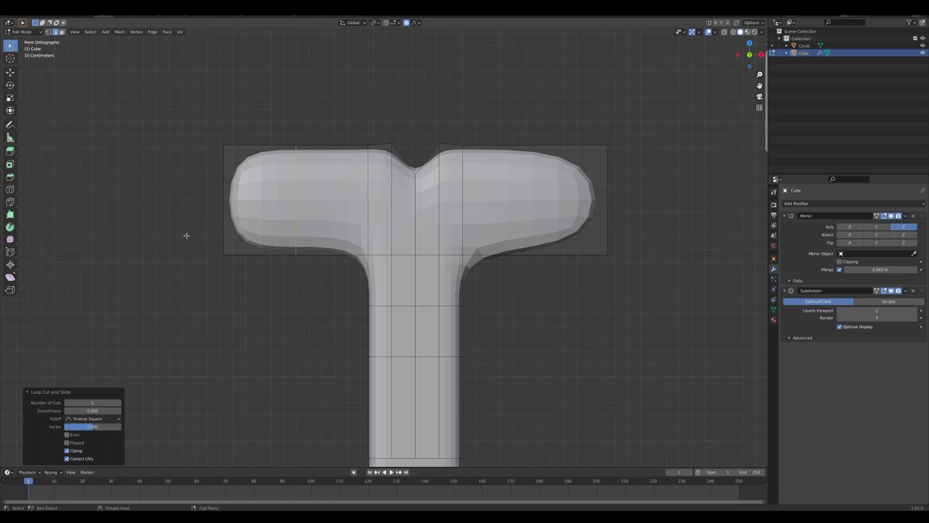
# Step: Add a matching loop cut through the right arm and lower both arms' outer bottom edges about 0.78 m along Z
pyautogui.hotkey('ctrl', 'r')
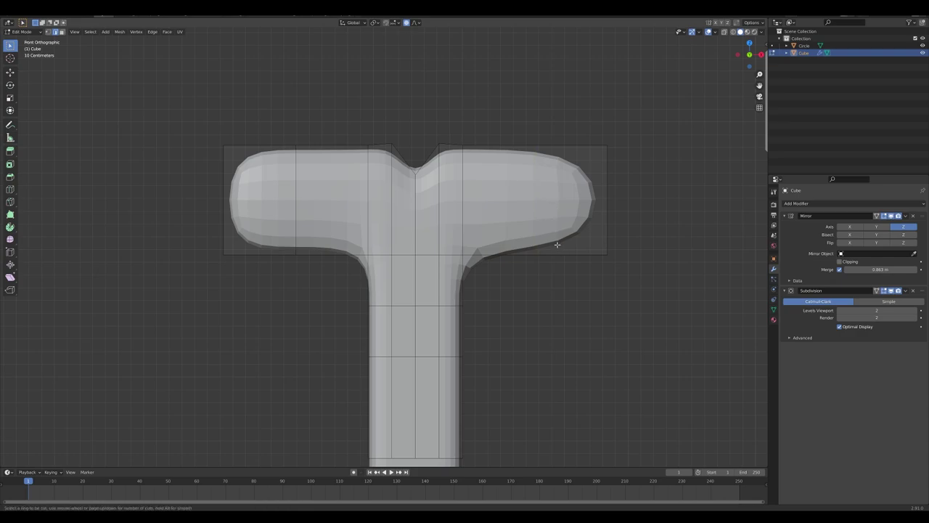
pyautogui.moveTo(535, 252); pyautogui.dragTo(678, 228, button='middle')
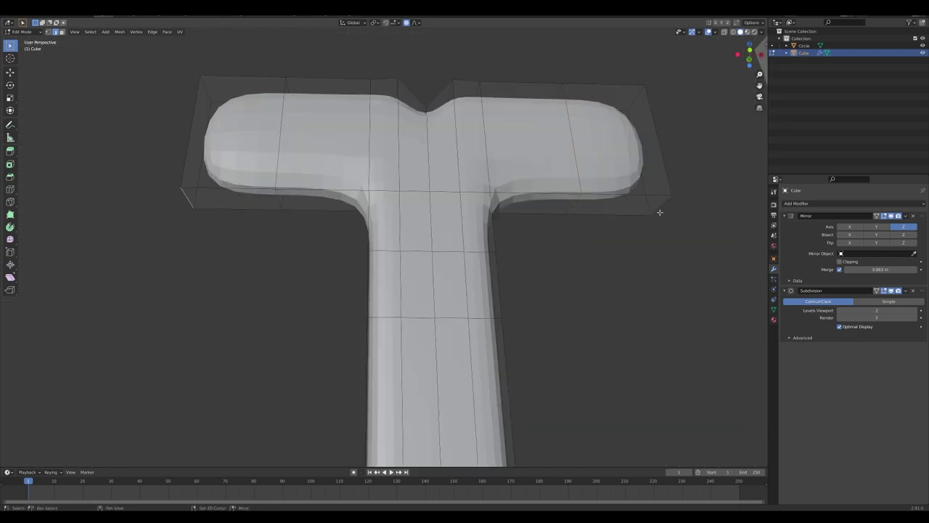
pyautogui.press('g')
pyautogui.press('z')
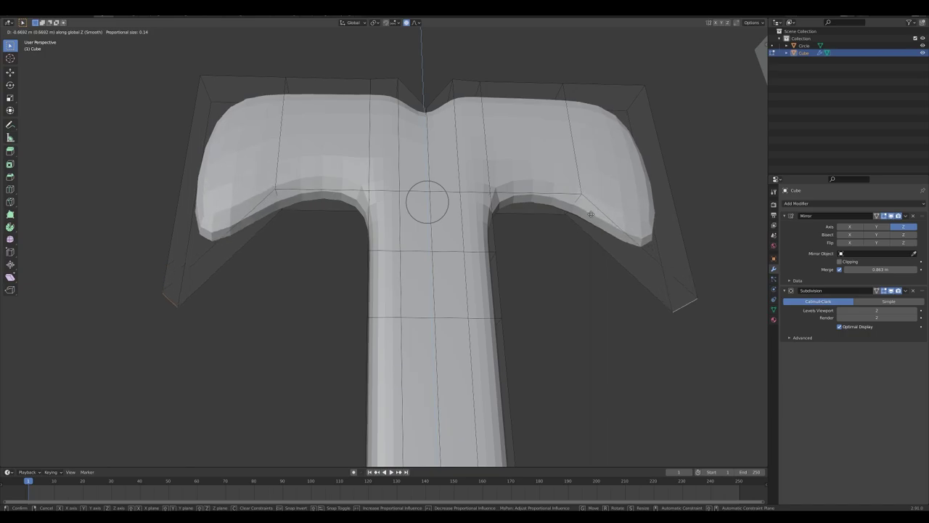
pyautogui.click(394, 244)
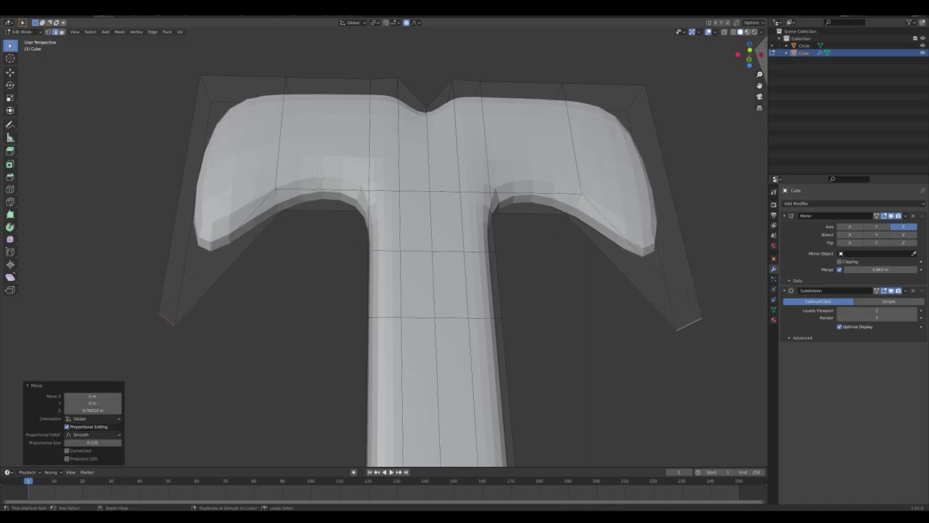
# Step: Add a vertical loop cut in each arm's inner half, and lower the bottom edges at mid-arm about 0.53 m along Z
pyautogui.hotkey('ctrl', 'r')
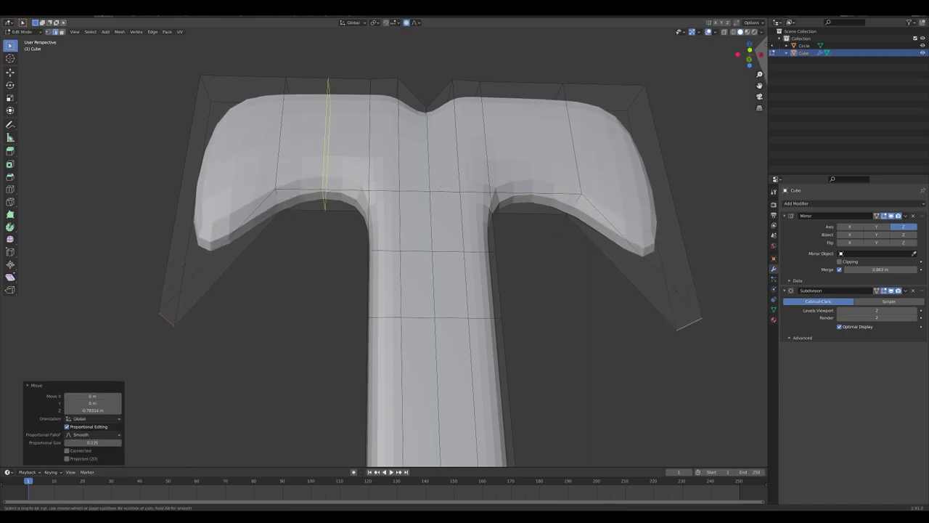
pyautogui.click(342, 202)
pyautogui.rightClick(353, 209)
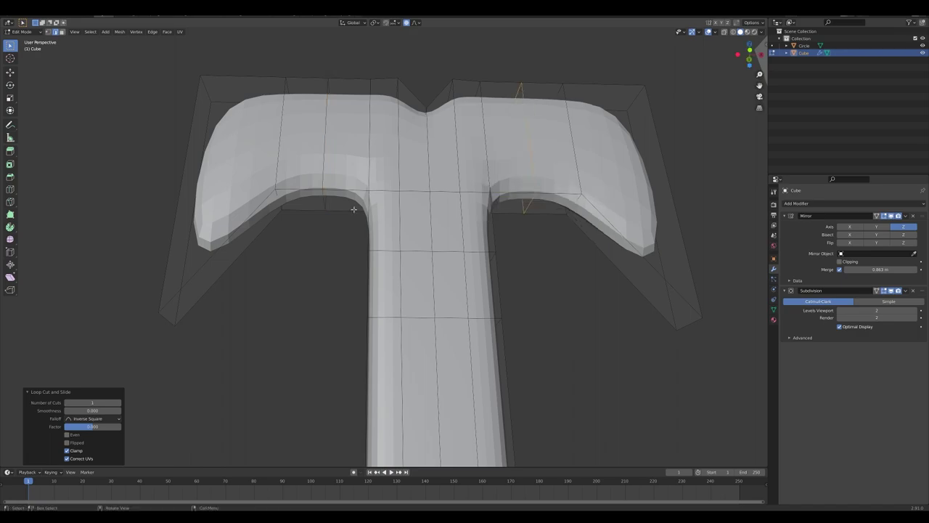
pyautogui.click(279, 200)
pyautogui.keyDown('alt'); pyautogui.click(570, 210); pyautogui.keyUp('alt')
pyautogui.press('g')
pyautogui.press('z')
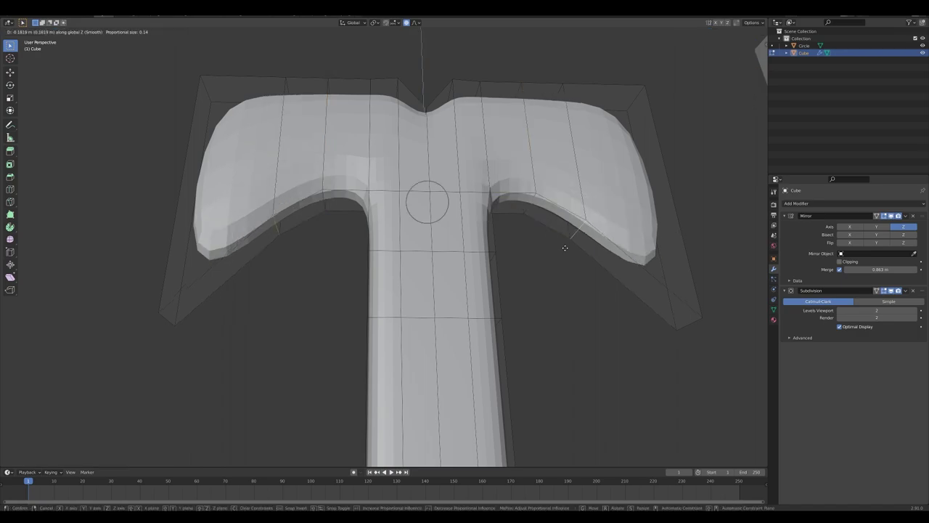
pyautogui.click(562, 292)
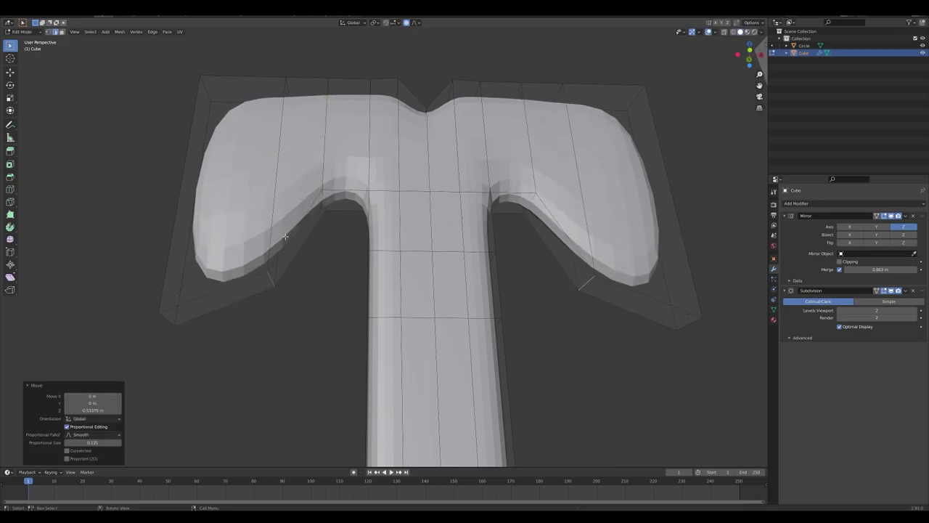
# Step: Add another loop cut on each arm's inner slope and scale their bottom edges toward the stem by about 0.743
pyautogui.keyDown('alt'); pyautogui.click(304, 196); pyautogui.keyUp('alt')
pyautogui.rightClick(304, 195)
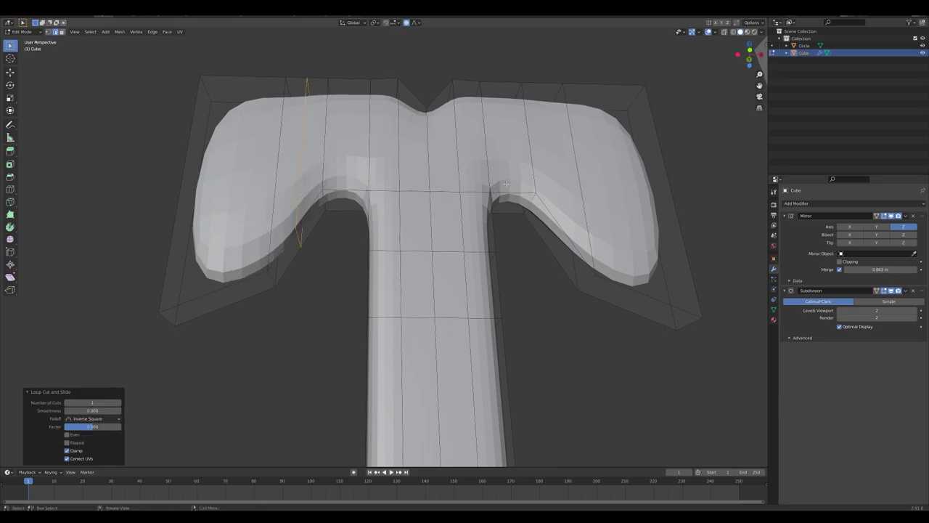
pyautogui.click(559, 242)
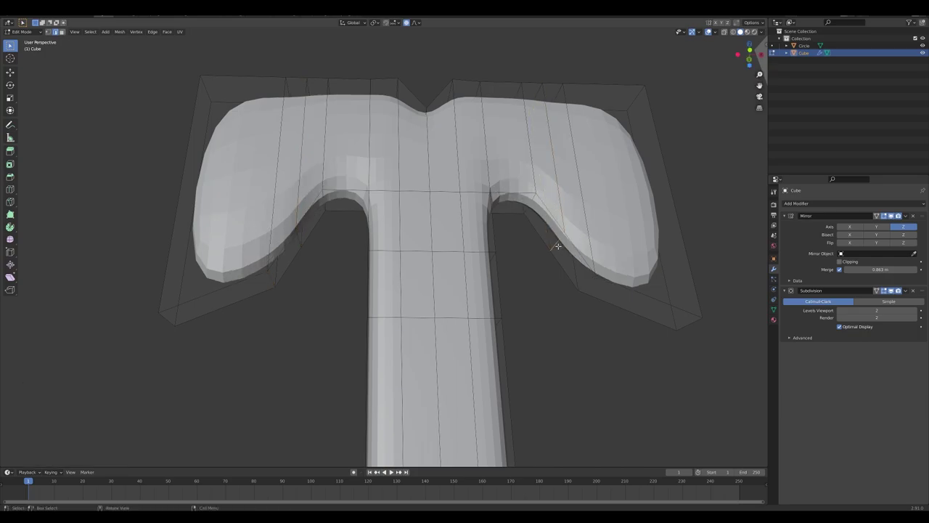
pyautogui.keyDown('shift'); pyautogui.click(293, 248); pyautogui.keyUp('shift')
pyautogui.press('s')
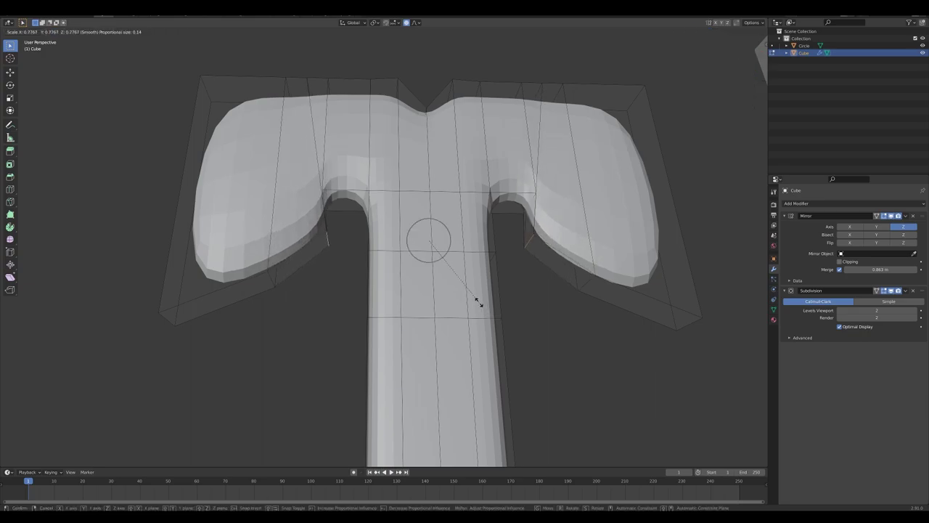
pyautogui.click(477, 295)
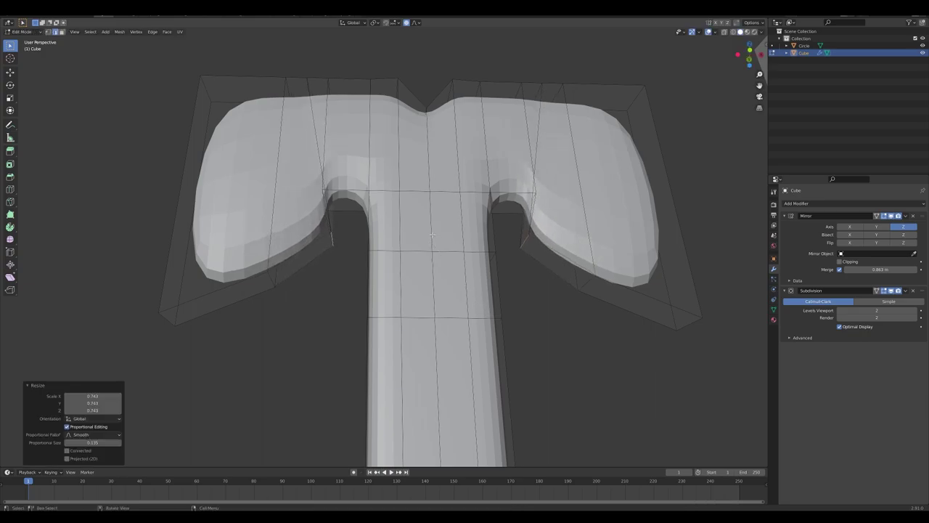
# Step: Add a centered horizontal loop cut running around the whole crossbar
pyautogui.moveTo(432, 234); pyautogui.dragTo(436, 212, button='middle')
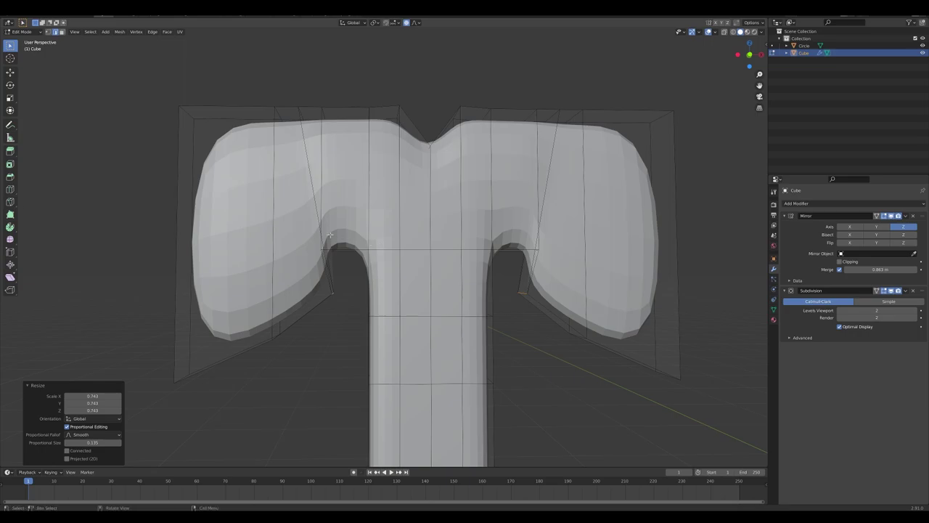
pyautogui.moveTo(213, 148); pyautogui.dragTo(312, 198, button='middle')
pyautogui.hotkey('ctrl', 'r')
pyautogui.click(201, 226)
pyautogui.rightClick(201, 226)
pyautogui.moveTo(201, 226); pyautogui.dragTo(307, 201, button='middle')
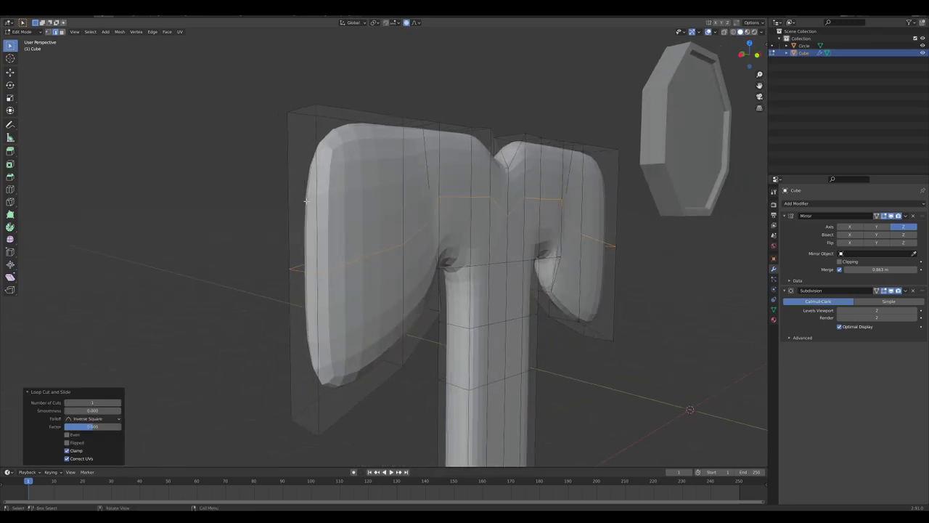
# Step: Select the mid-height edges on both outer ends of the crossbar and scale them outward by about 1.17
pyautogui.click(302, 273)
pyautogui.moveTo(302, 273); pyautogui.dragTo(170, 268, button='middle')
pyautogui.moveTo(682, 251); pyautogui.dragTo(616, 234, button='middle')
pyautogui.keyDown('shift'); pyautogui.click(459, 180); pyautogui.keyUp('shift')
pyautogui.moveTo(459, 180); pyautogui.dragTo(538, 218, button='middle')
pyautogui.press('s')
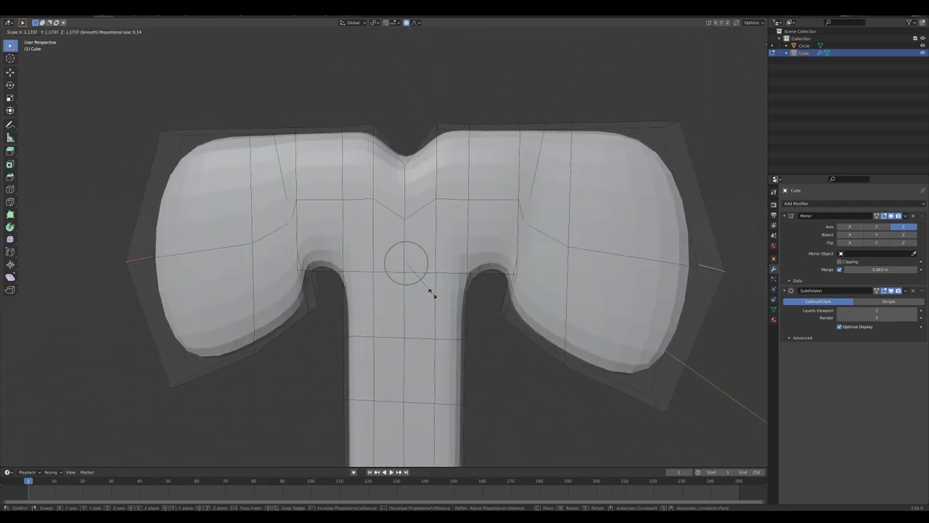
pyautogui.click(432, 294)
# Step: Select the entire emblem mesh and narrow it along X to a scale of about 0.762
pyautogui.press('Tab')
pyautogui.scroll(-5, 475, 307)
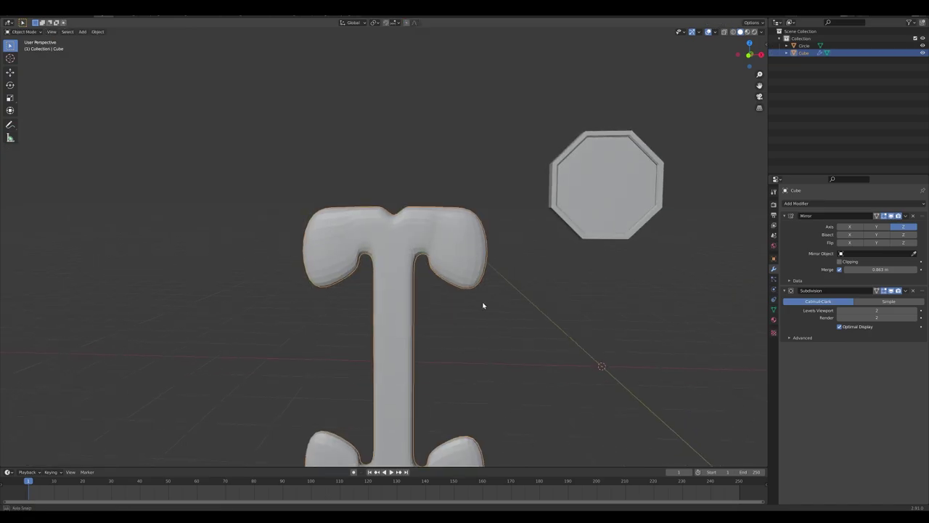
pyautogui.press('Tab')
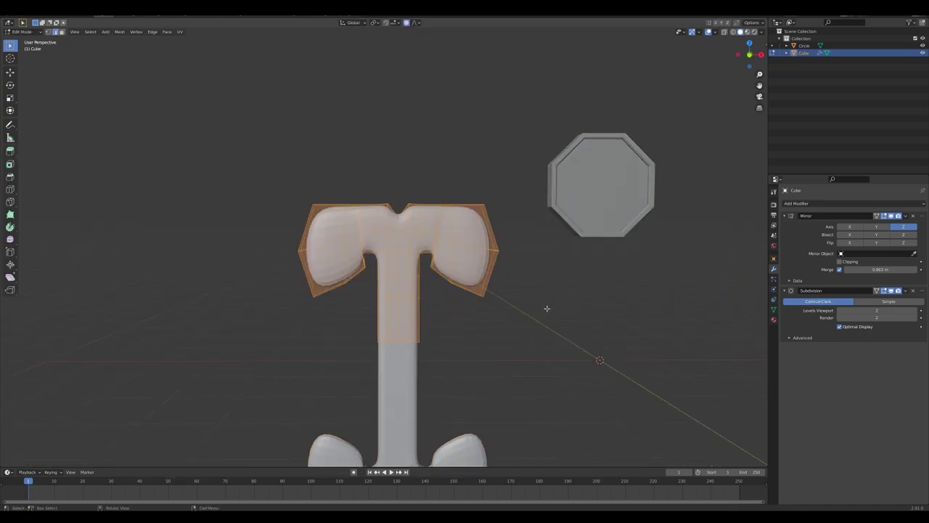
pyautogui.press('s')
pyautogui.press('x')
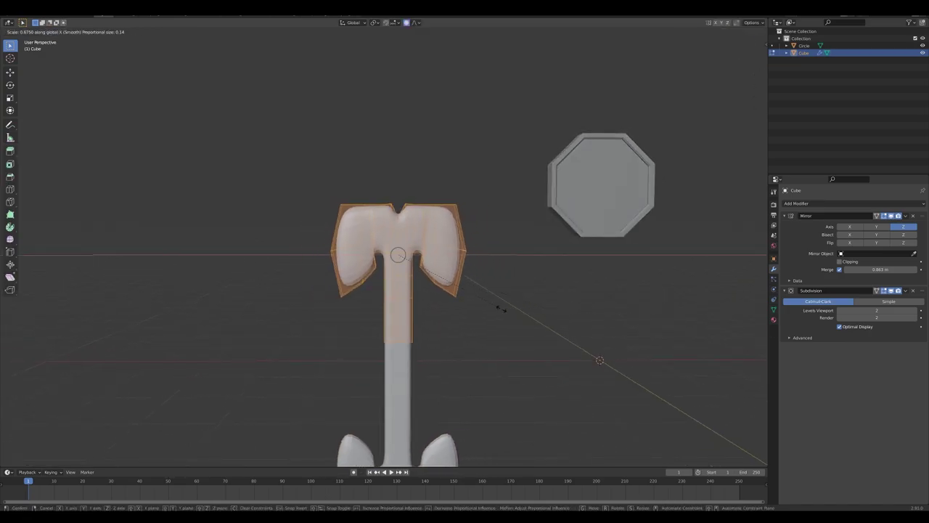
pyautogui.click(516, 311)
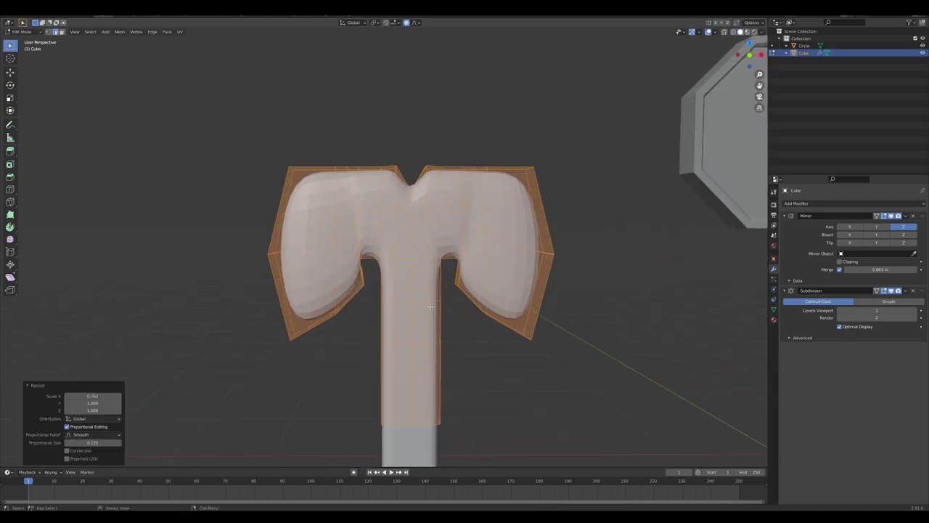
# Step: Raise the top edges at the middle of both arms about 0.14 m along Z
pyautogui.scroll(3, 440, 306)
pyautogui.moveTo(386, 305); pyautogui.dragTo(386, 304, button='middle')
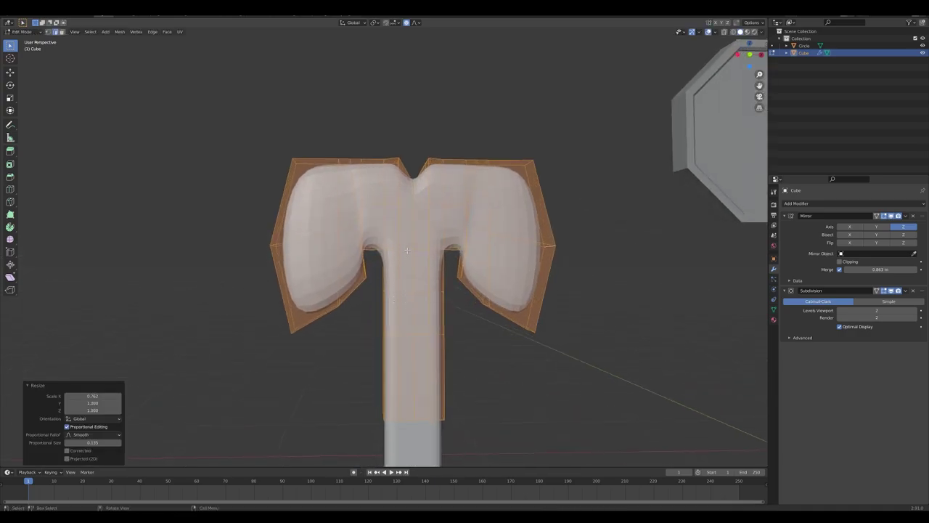
pyautogui.press('Tab')
pyautogui.moveTo(420, 186); pyautogui.dragTo(427, 241, button='middle')
pyautogui.press('Tab')
pyautogui.scroll(4, 426, 241)
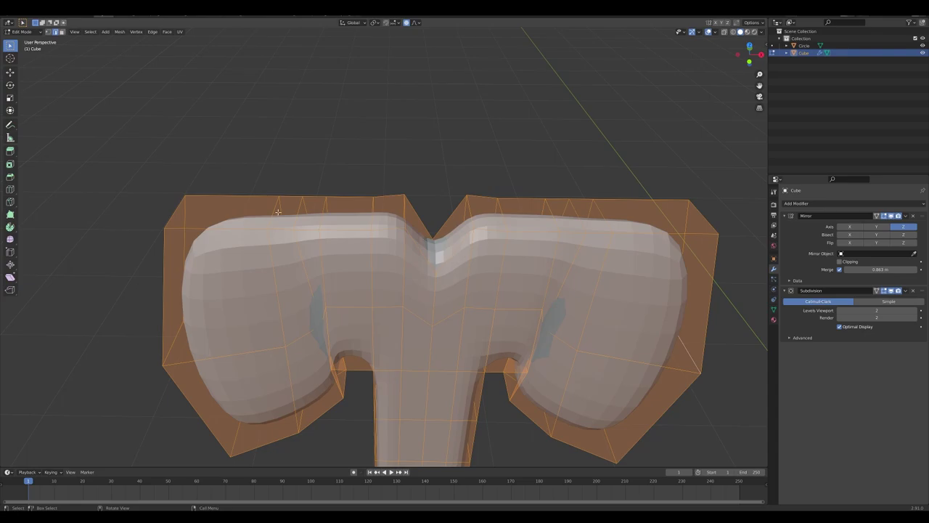
pyautogui.click(278, 212)
pyautogui.moveTo(529, 329); pyautogui.dragTo(530, 325, button='middle')
pyautogui.press('g')
pyautogui.press('z')
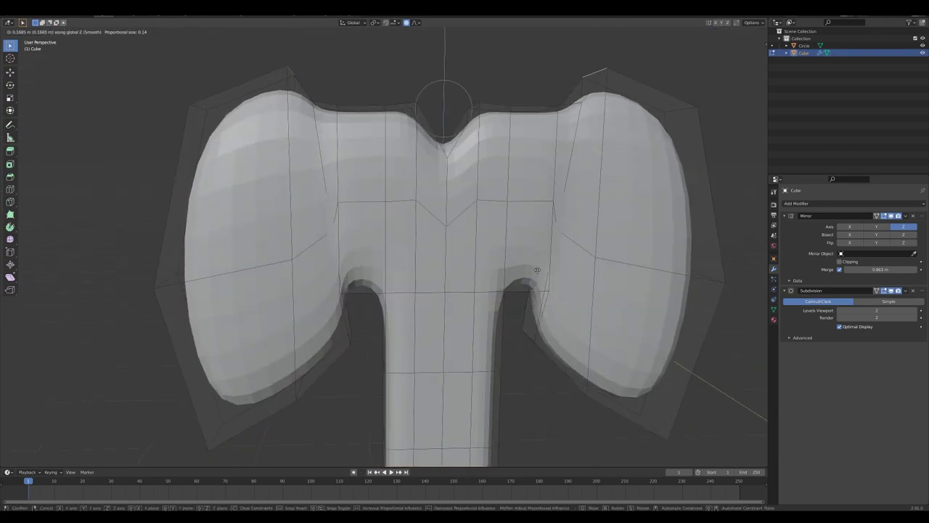
pyautogui.click(534, 274)
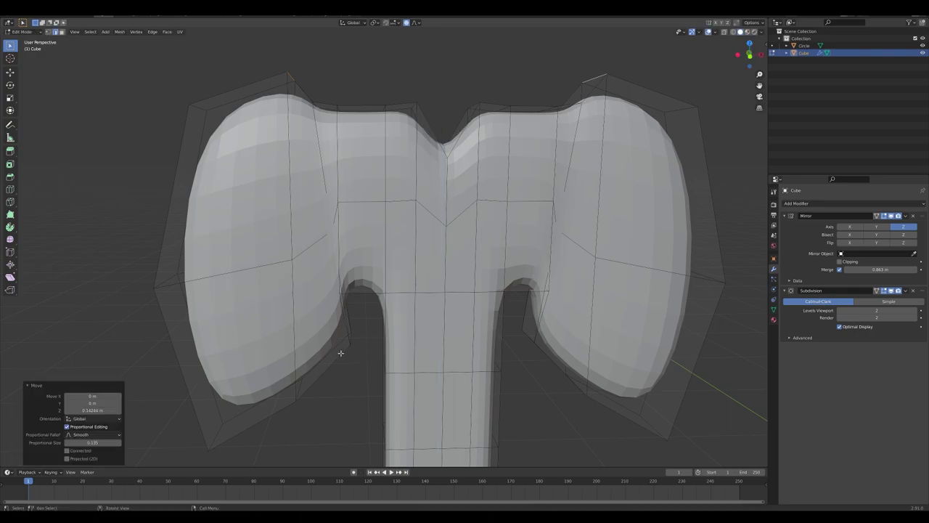
pyautogui.moveTo(353, 373); pyautogui.dragTo(352, 360, button='middle')
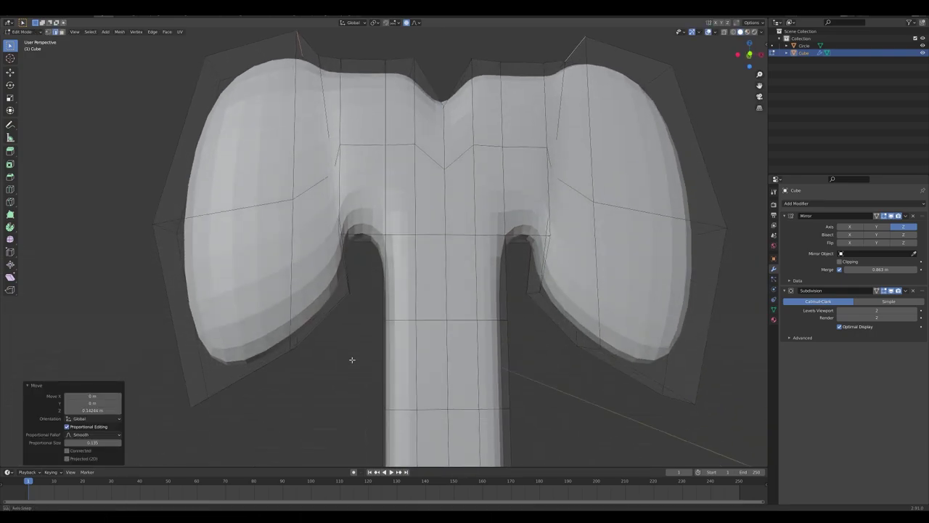
pyautogui.moveTo(297, 353)
pyautogui.mouseDown(button='middle')
pyautogui.moveTo(307, 339)
pyautogui.moveTo(292, 337)
pyautogui.mouseUp(button='middle')
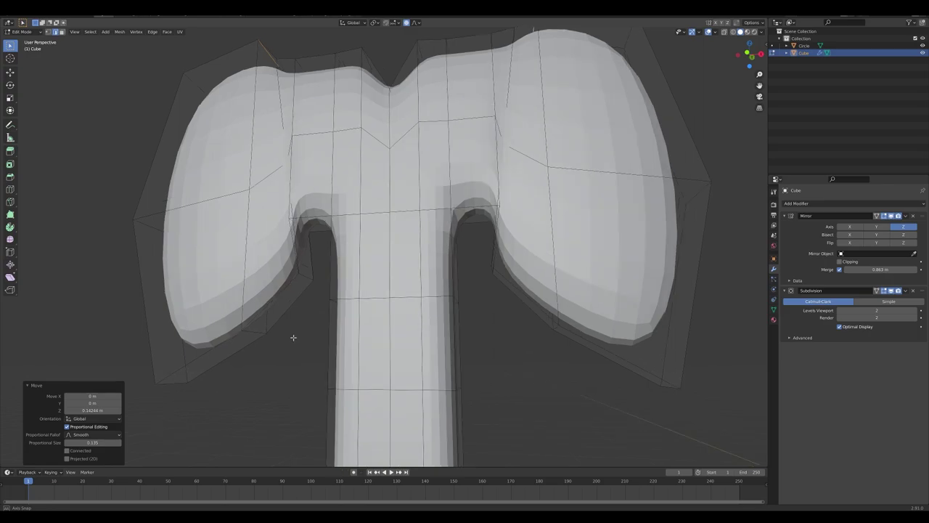
# Step: Select the short lower edges on the undersides of both curled arm ends and scale them together
pyautogui.click(255, 330)
pyautogui.keyDown('shift'); pyautogui.click(558, 334); pyautogui.keyUp('shift')
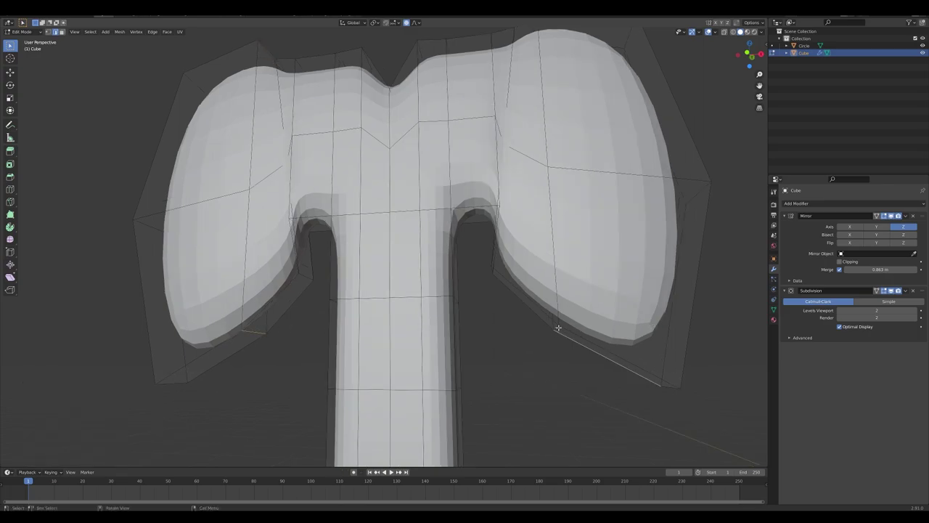
pyautogui.click(559, 328)
pyautogui.moveTo(559, 327); pyautogui.dragTo(558, 339, button='middle')
pyautogui.moveTo(286, 303); pyautogui.dragTo(632, 376, button='middle')
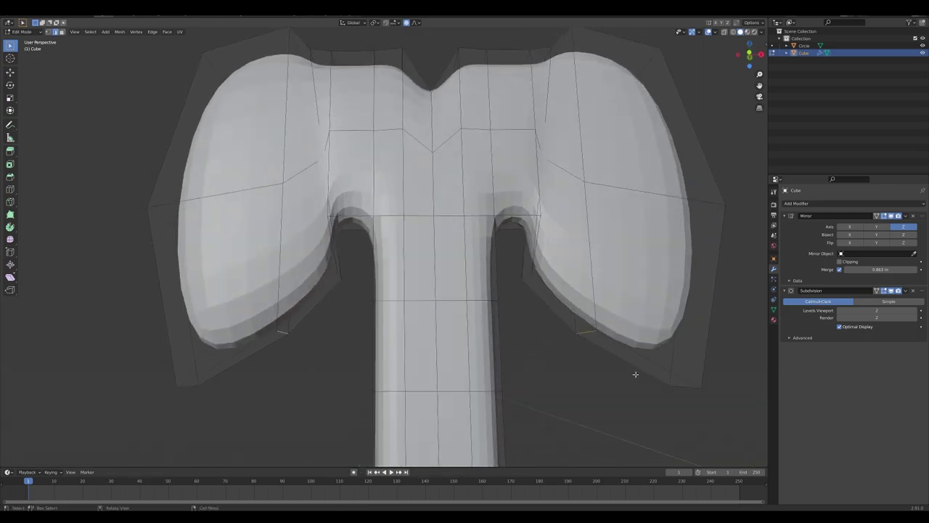
pyautogui.press('s')
pyautogui.click(597, 370)
pyautogui.press('Tab')
# Step: Apply the Mirror modifier and the Subdivision modifier on the double-ended emblem bar
pyautogui.scroll(-5, 558, 332)
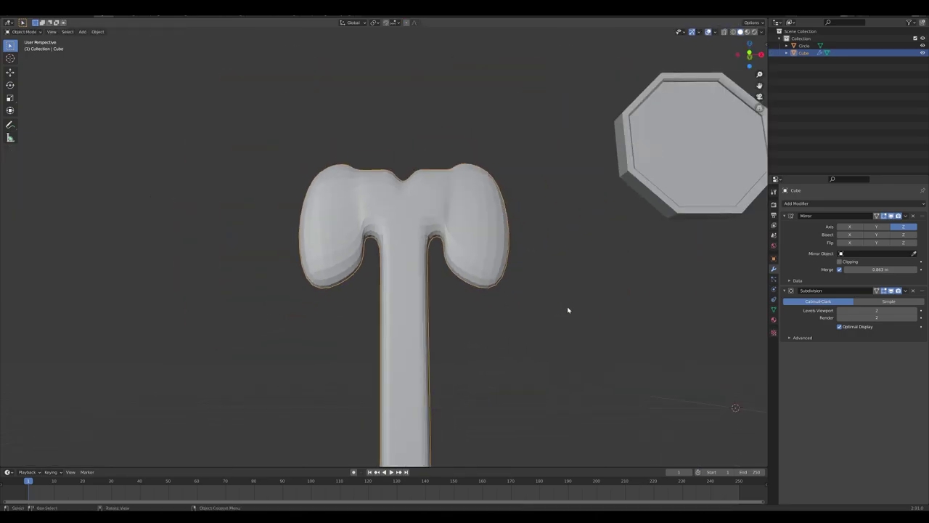
pyautogui.moveTo(468, 263); pyautogui.dragTo(473, 278, button='middle')
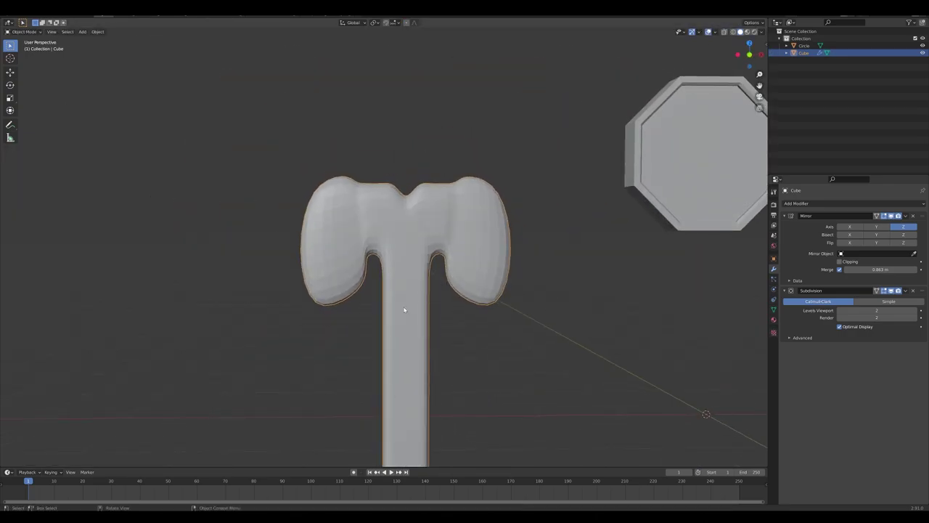
pyautogui.moveTo(405, 310); pyautogui.dragTo(463, 310, button='middle')
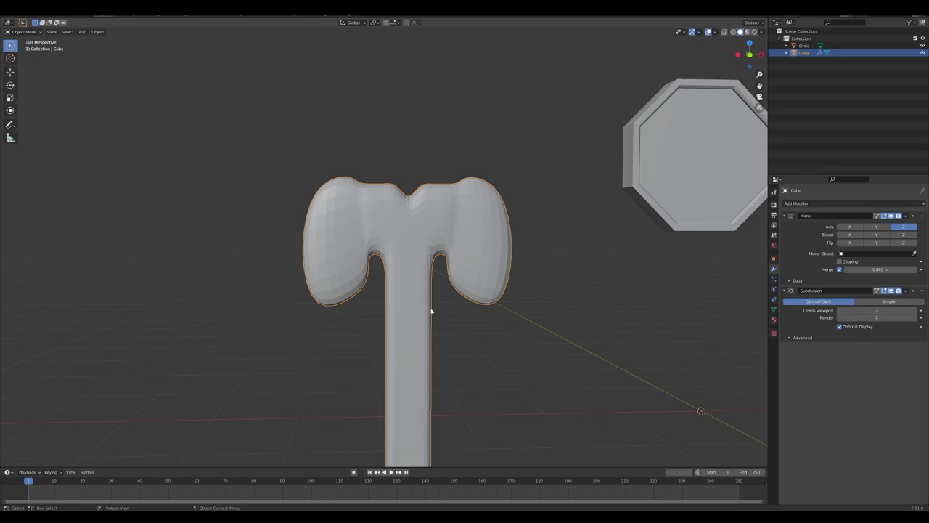
pyautogui.scroll(-4, 432, 311)
pyautogui.scroll(4, 430, 308)
pyautogui.scroll(-3, 415, 314)
pyautogui.moveTo(432, 320)
pyautogui.mouseDown(button='middle')
pyautogui.moveTo(436, 311)
pyautogui.moveTo(428, 313)
pyautogui.moveTo(440, 320)
pyautogui.moveTo(440, 309)
pyautogui.mouseUp(button='middle')
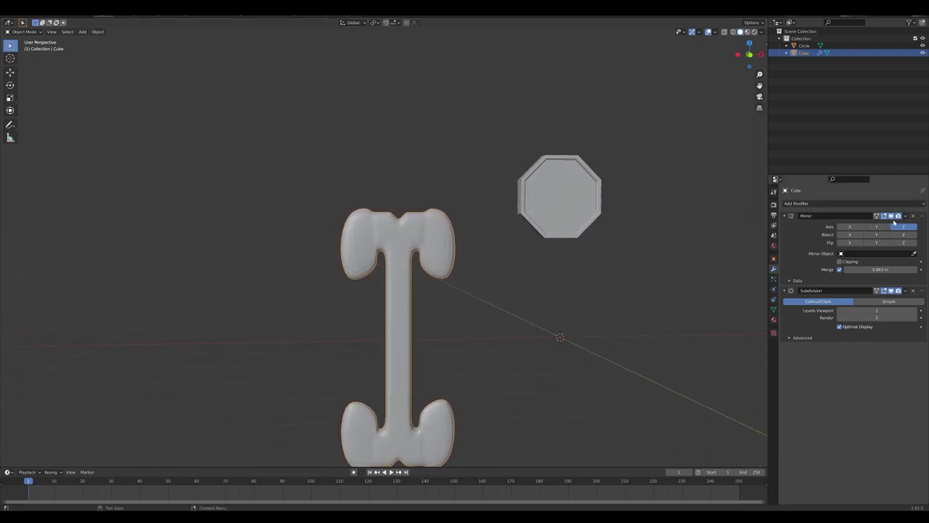
pyautogui.click(905, 218)
pyautogui.click(872, 224)
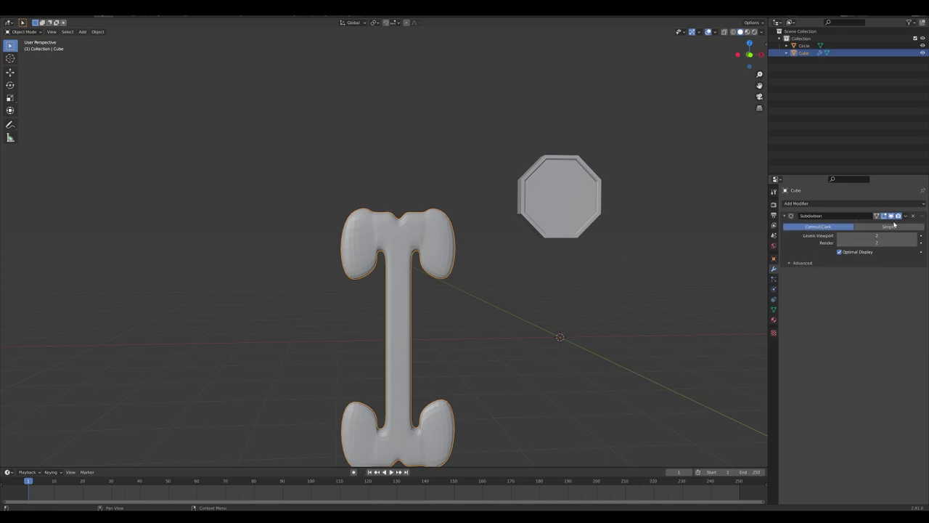
pyautogui.click(906, 217)
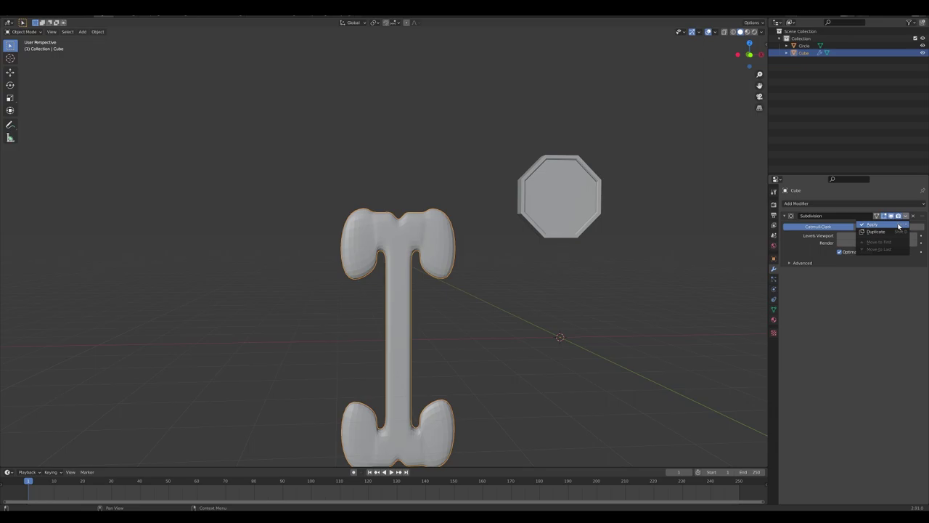
pyautogui.click(871, 225)
# Step: Set the emblem bar's origin to its geometry
pyautogui.moveTo(473, 284)
pyautogui.mouseDown(button='middle')
pyautogui.moveTo(451, 295)
pyautogui.moveTo(467, 273)
pyautogui.mouseUp(button='middle')
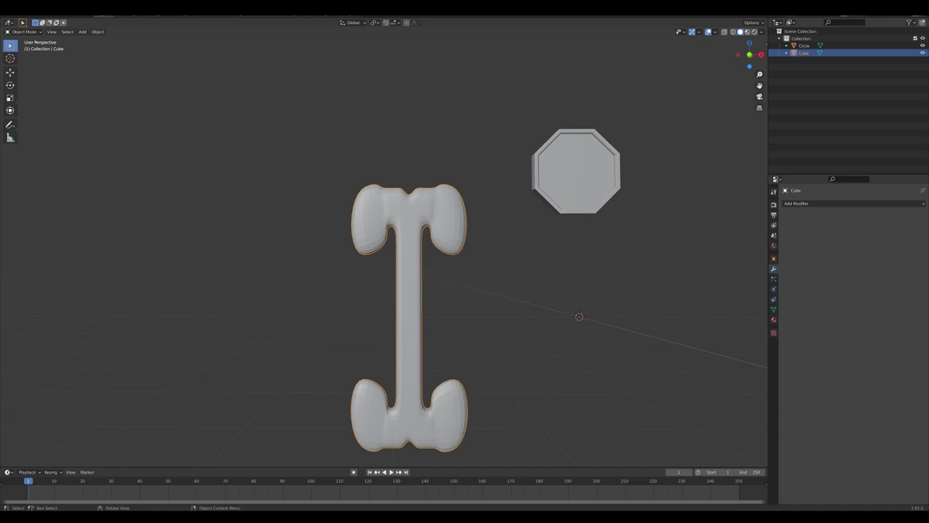
pyautogui.click(97, 31)
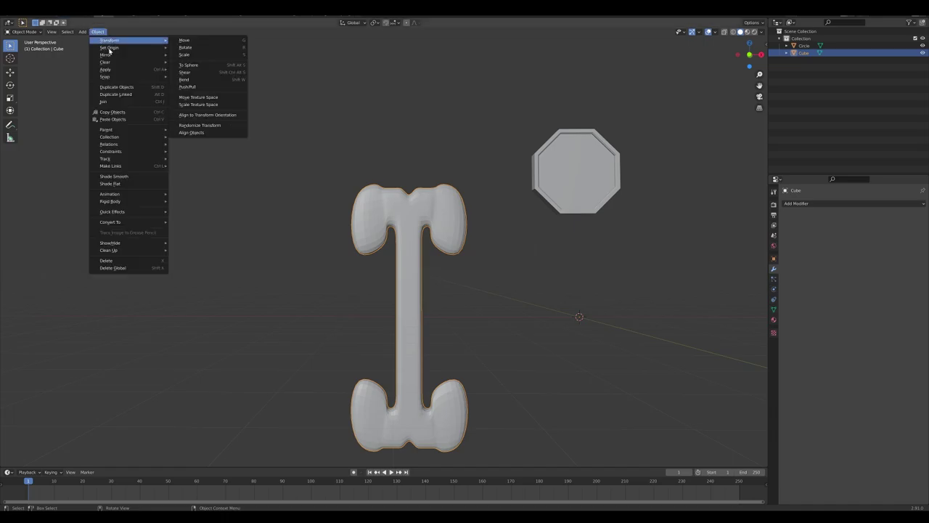
pyautogui.moveTo(119, 48)
pyautogui.click(199, 57)
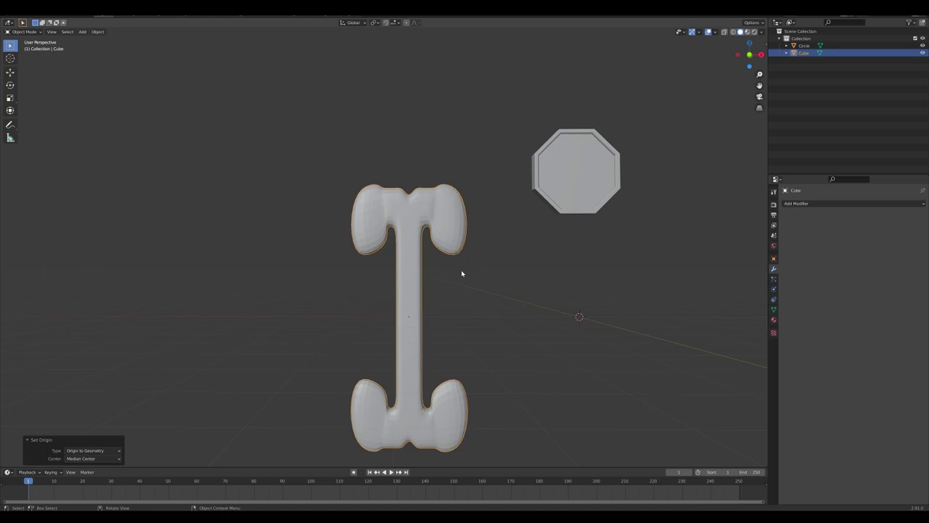
# Step: Duplicate the emblem bar in place and rotate the copy 90° around the Y axis to form a cross
pyautogui.hotkey('ctrl', 'c')
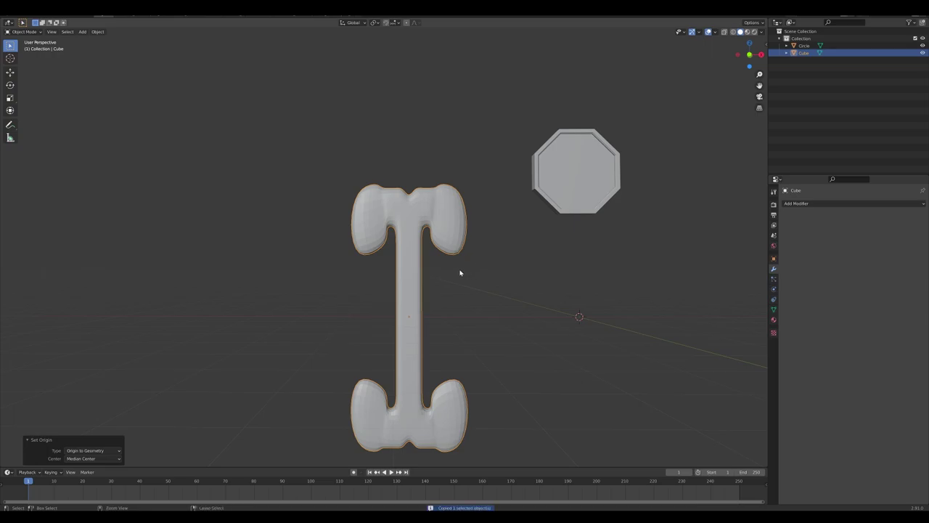
pyautogui.hotkey('ctrl', 'v')
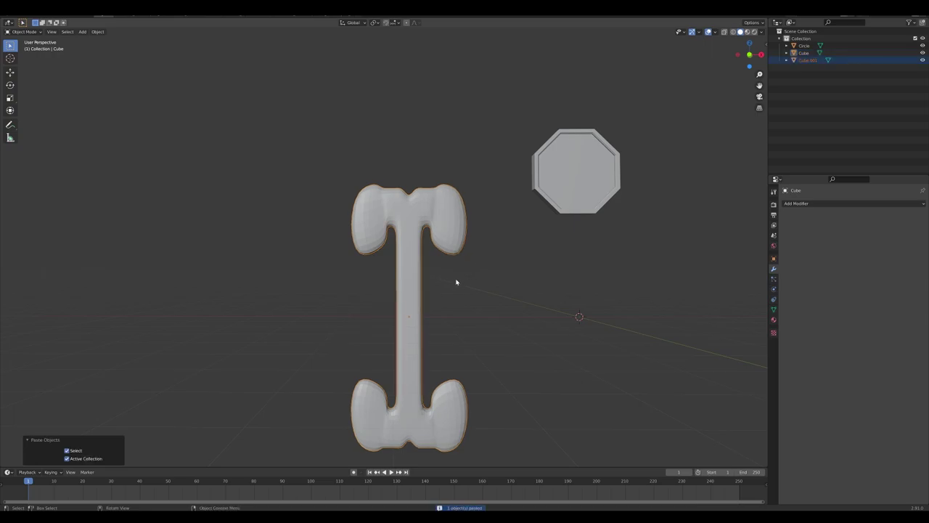
pyautogui.press('r')
pyautogui.write('y')
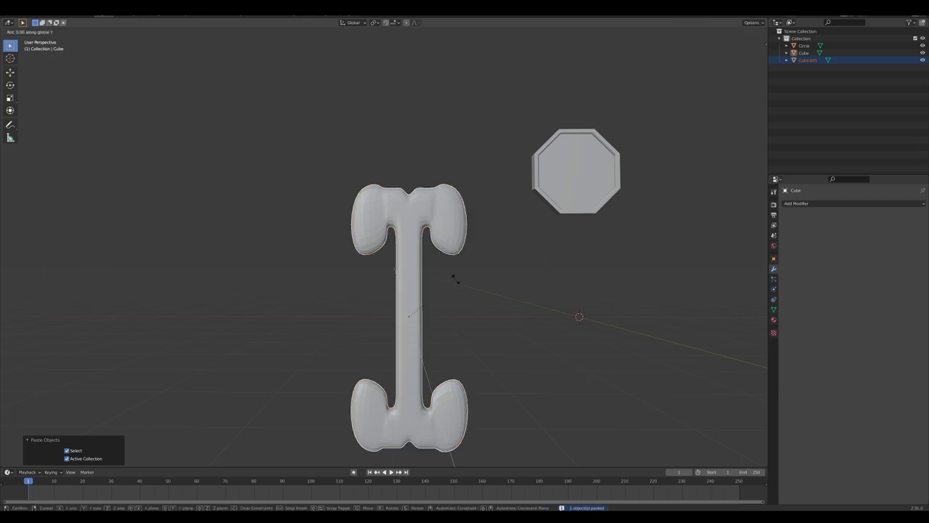
pyautogui.write('90')
pyautogui.press('Return')
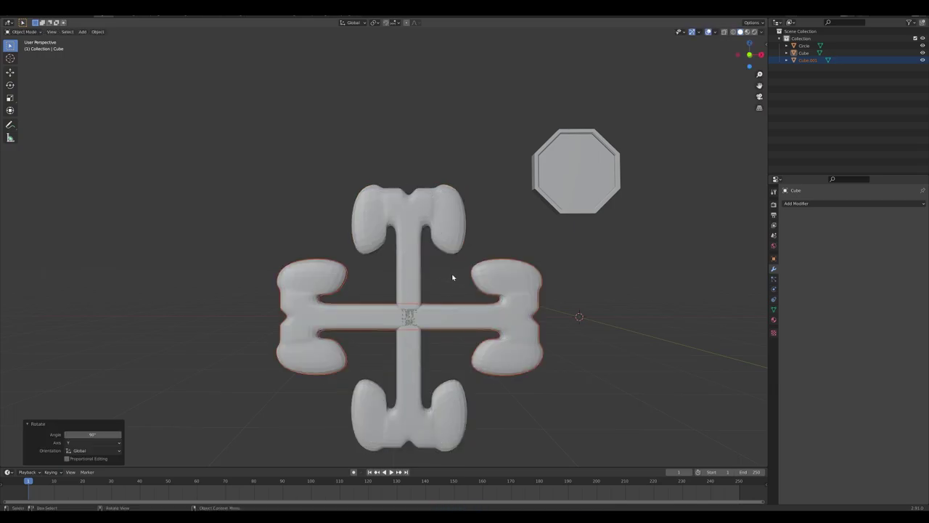
# Step: Select the rotated horizontal bar at the center where the two bars overlap
pyautogui.moveTo(452, 277); pyautogui.dragTo(397, 289, button='middle')
pyautogui.scroll(6, 421, 258)
pyautogui.scroll(3, 397, 289)
pyautogui.moveTo(450, 303)
pyautogui.mouseDown(button='middle')
pyautogui.moveTo(459, 302)
pyautogui.moveTo(451, 307)
pyautogui.mouseUp(button='middle')
pyautogui.click(480, 334)
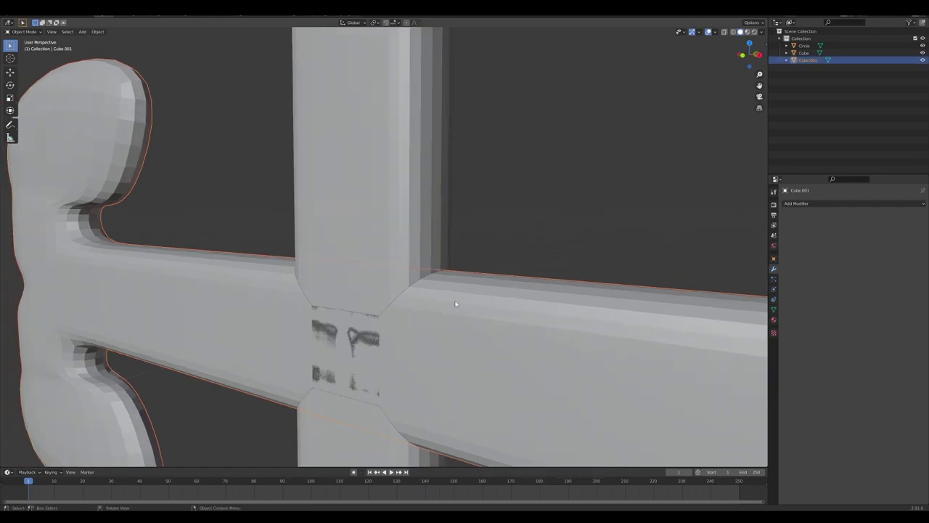
pyautogui.press('g')
pyautogui.press('y')
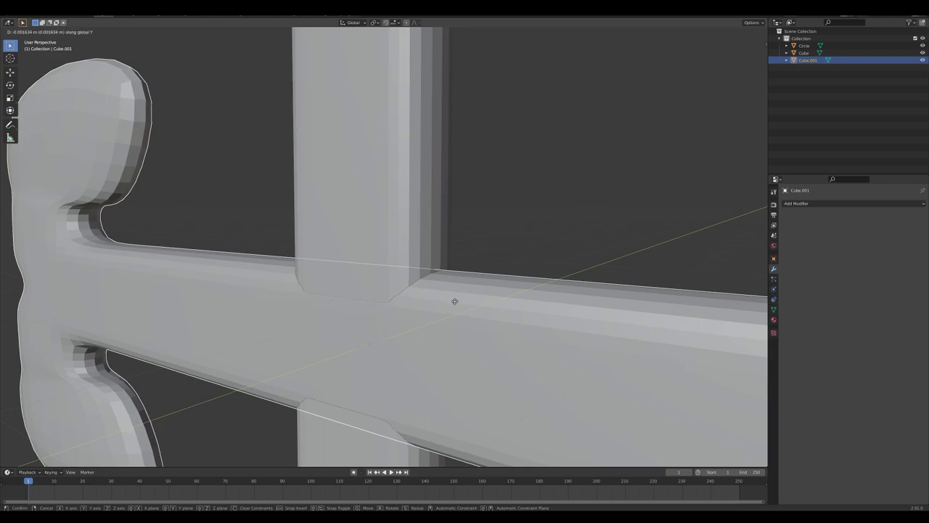
pyautogui.rightClick(455, 302)
pyautogui.press('g')
pyautogui.press('y')
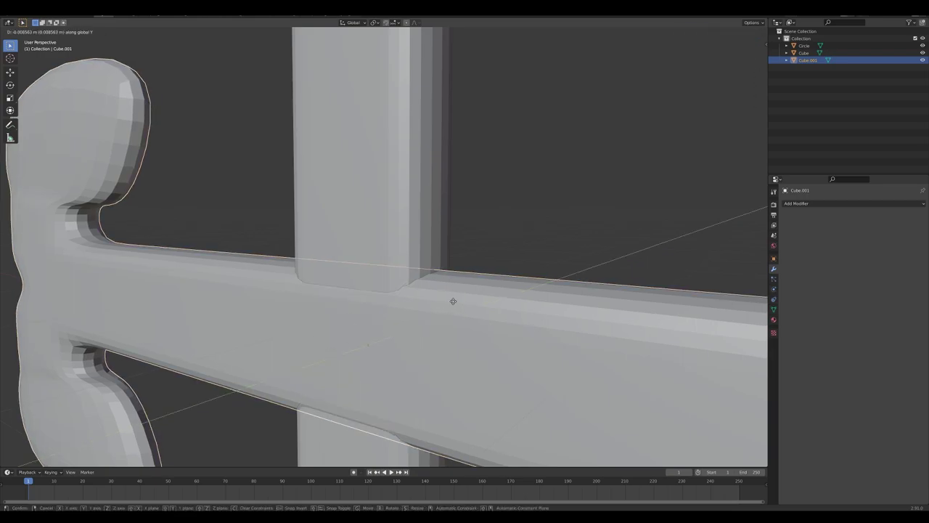
pyautogui.rightClick(453, 301)
# Step: Shift the horizontal bar about -0.0024 m along Y so its face clears the vertical bar, then deselect it
pyautogui.press('g')
pyautogui.press('y')
pyautogui.click(449, 308)
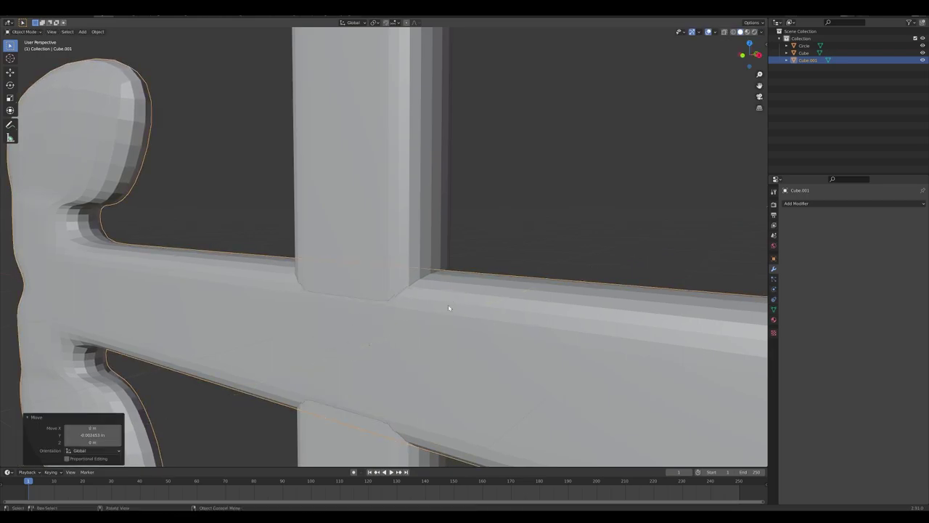
pyautogui.click(511, 249)
# Step: Add a Boolean modifier to the vertical bar, set to Union with Cube.001, and apply it
pyautogui.scroll(-10, 501, 250)
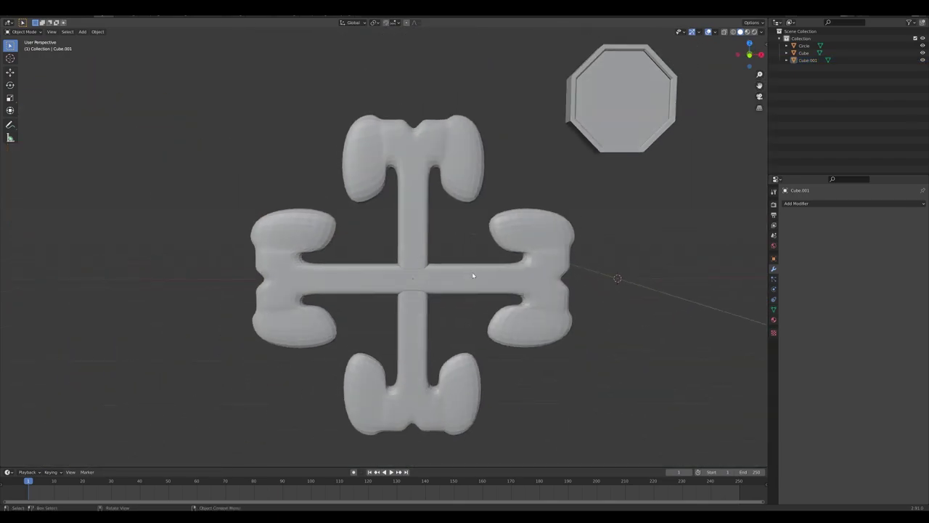
pyautogui.moveTo(477, 273); pyautogui.dragTo(428, 253, button='middle')
pyautogui.click(398, 228)
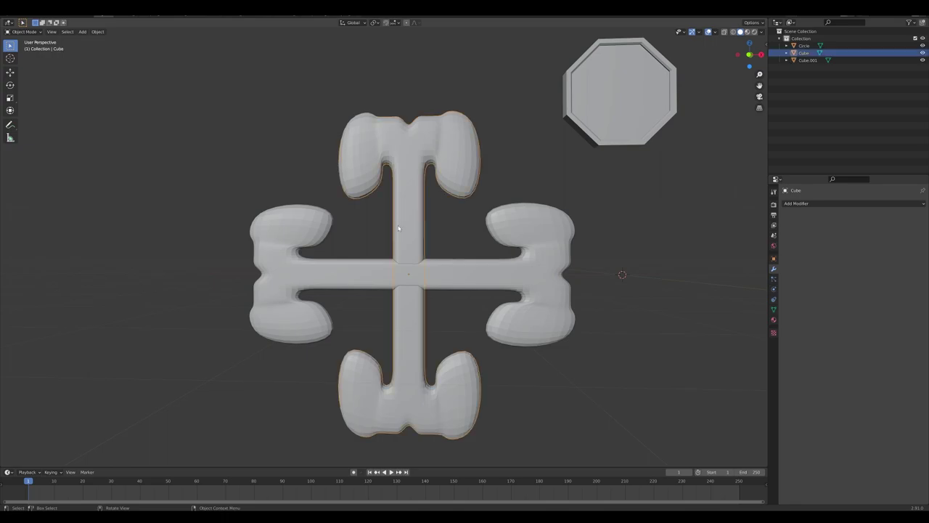
pyautogui.click(827, 204)
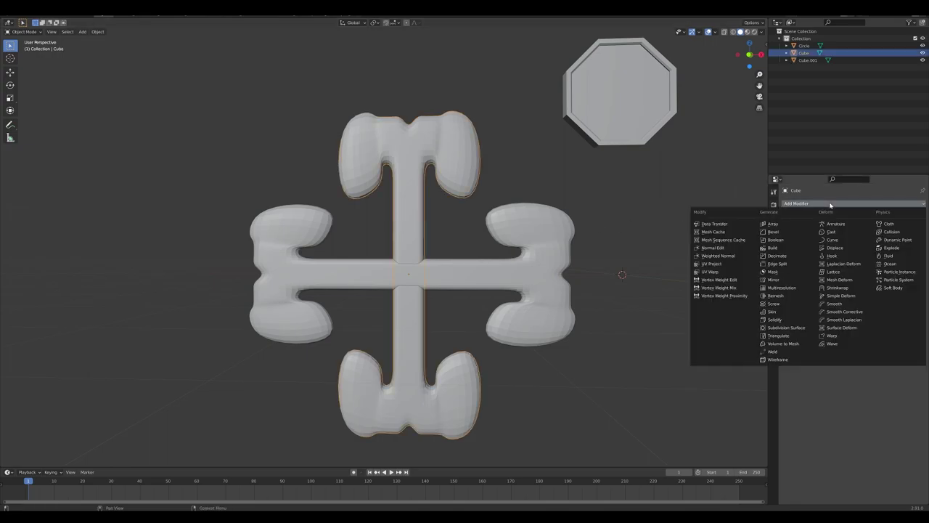
pyautogui.click(791, 241)
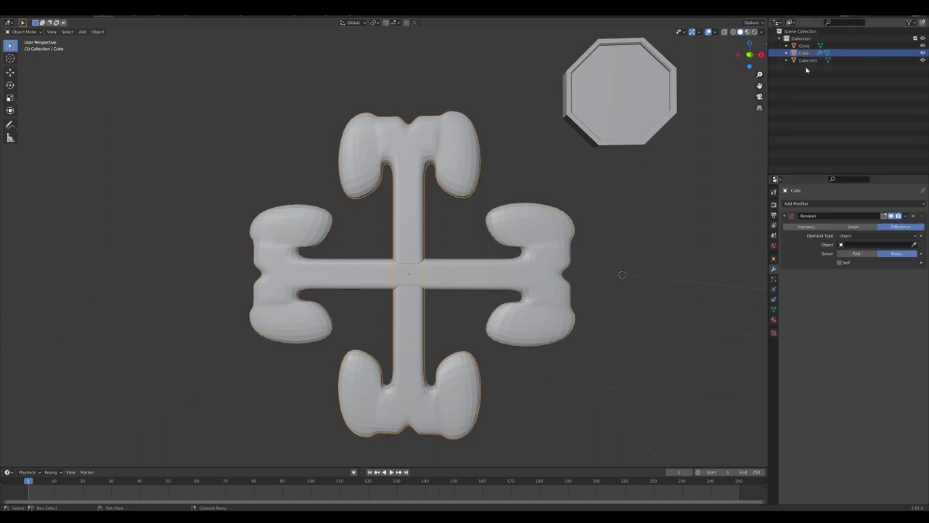
pyautogui.click(871, 246)
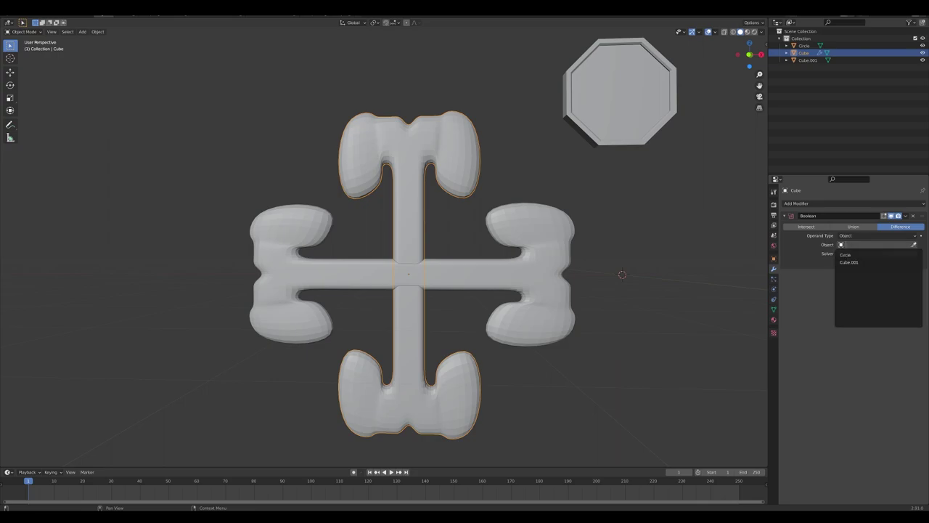
pyautogui.click(861, 263)
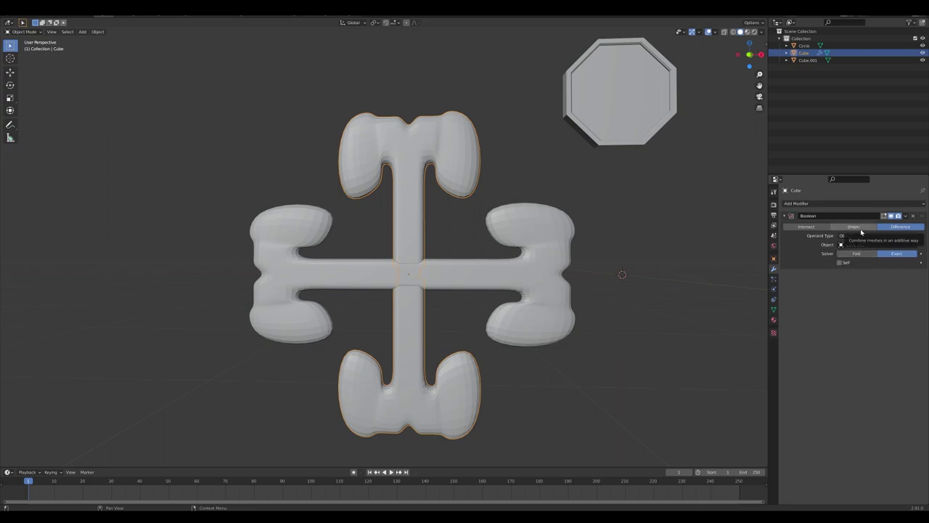
pyautogui.click(861, 229)
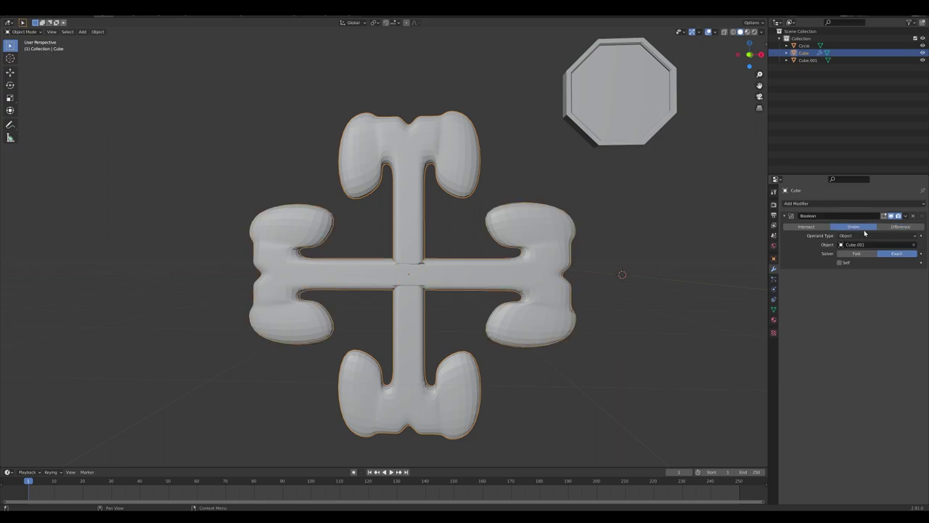
pyautogui.click(905, 215)
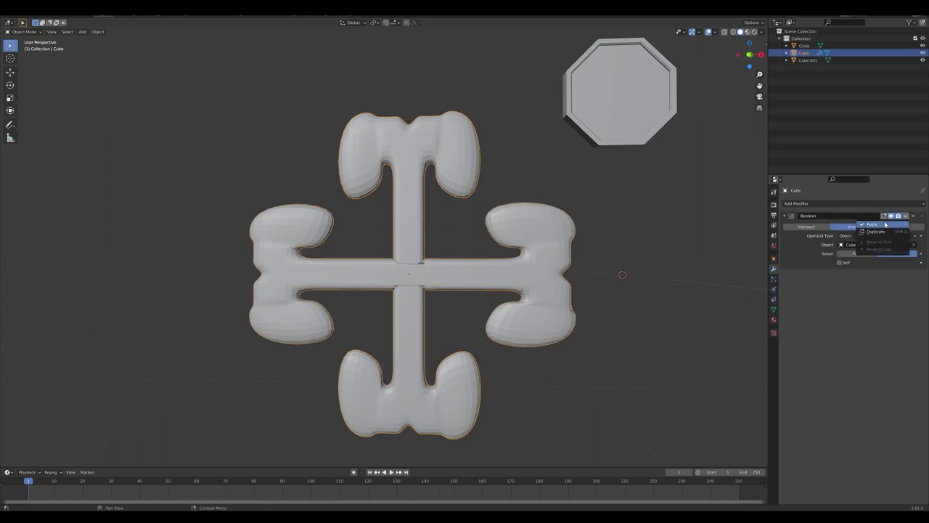
pyautogui.click(883, 224)
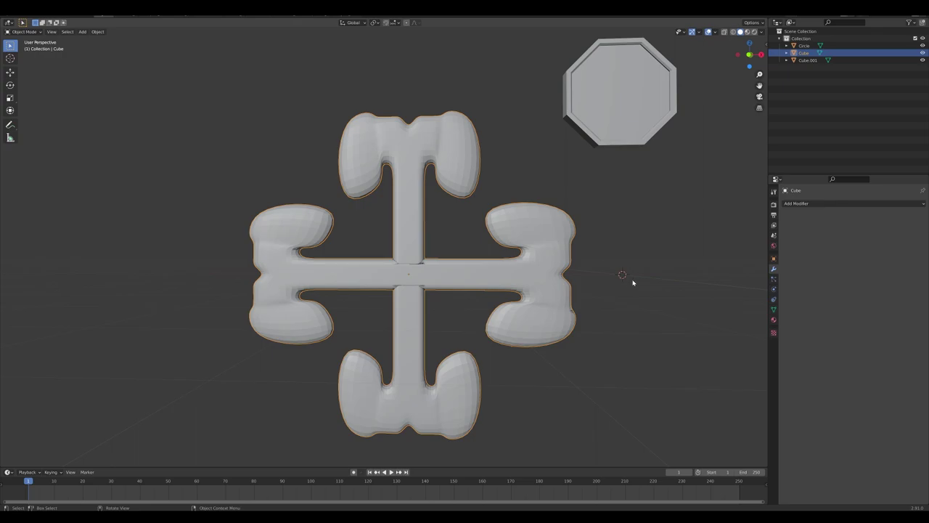
# Step: Move the merged cross aside along X and delete the leftover horizontal bar Cube.001
pyautogui.press('g')
pyautogui.press('x')
pyautogui.click(449, 278)
pyautogui.click(456, 284)
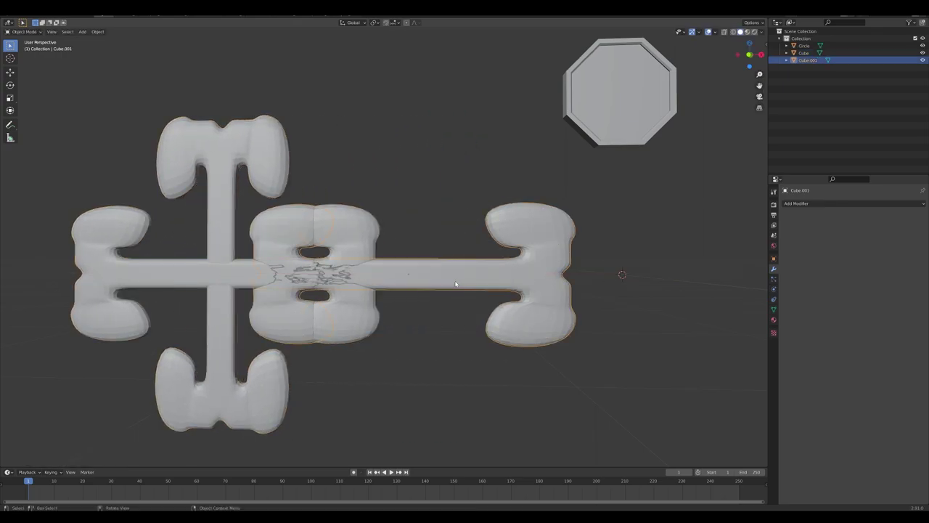
pyautogui.press('Delete')
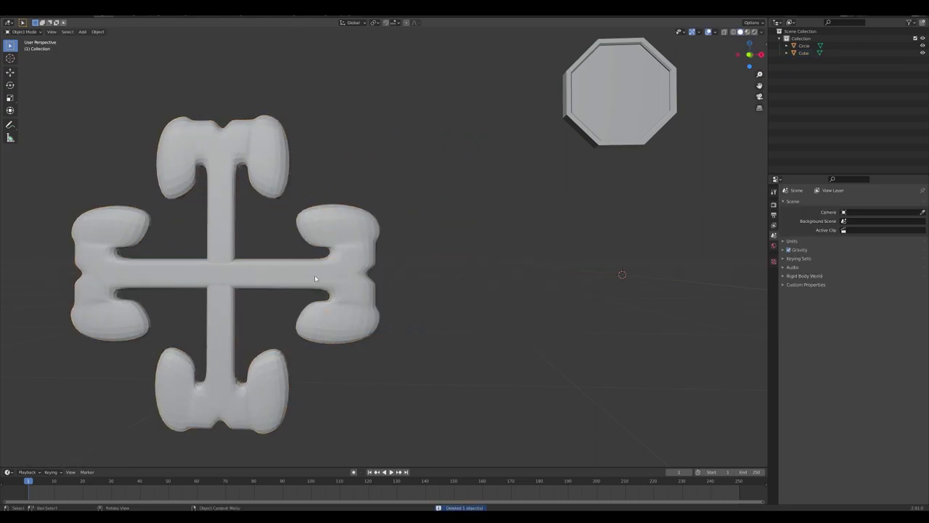
# Step: Move the merged cross back about 2.95 m along X
pyautogui.click(314, 276)
pyautogui.press('g')
pyautogui.press('x')
pyautogui.click(471, 280)
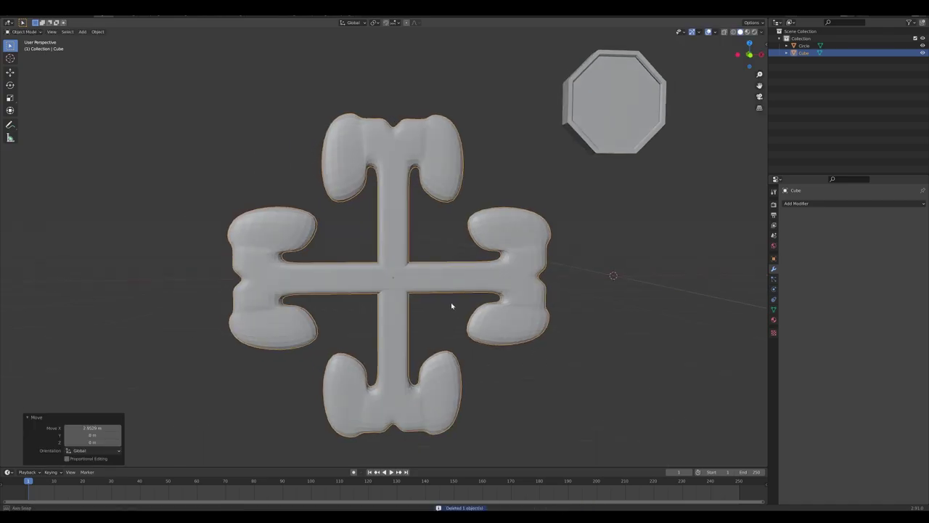
# Step: Examine the merged mesh's edges in Edit Mode where the two bars cross
pyautogui.press('Tab')
pyautogui.moveTo(428, 297)
pyautogui.mouseDown(button='middle')
pyautogui.moveTo(453, 307)
pyautogui.moveTo(438, 305)
pyautogui.moveTo(453, 300)
pyautogui.moveTo(438, 283)
pyautogui.mouseUp(button='middle')
pyautogui.press('Tab')
pyautogui.scroll(6, 441, 297)
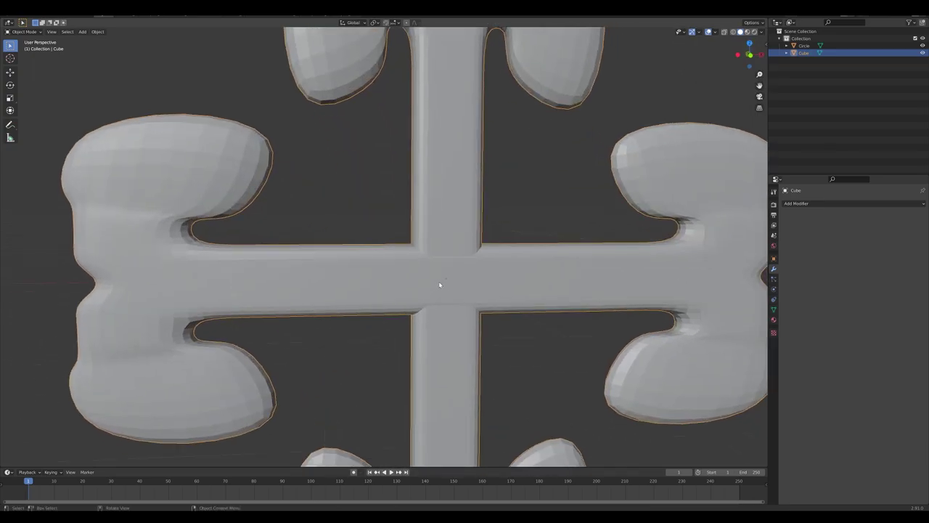
pyautogui.press('Tab')
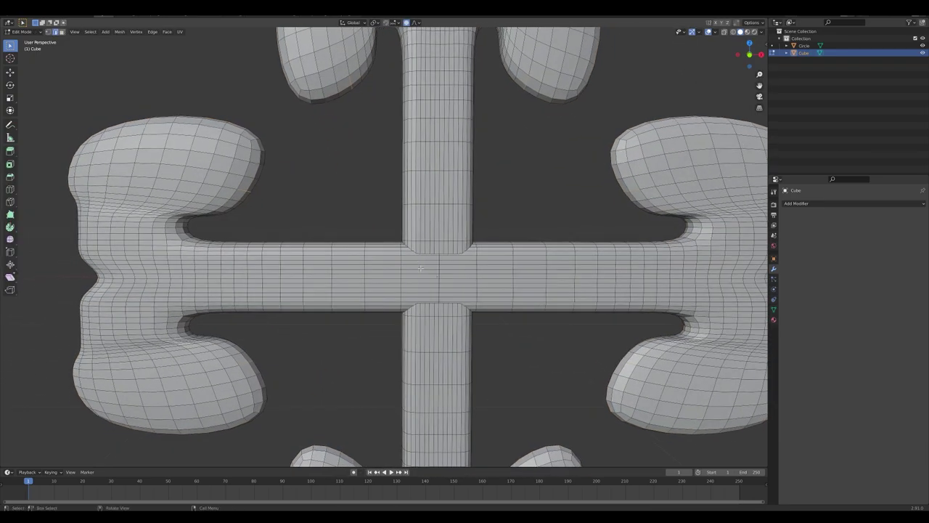
pyautogui.moveTo(416, 282); pyautogui.dragTo(433, 273, button='middle')
pyautogui.moveTo(474, 304); pyautogui.dragTo(459, 295, button='middle')
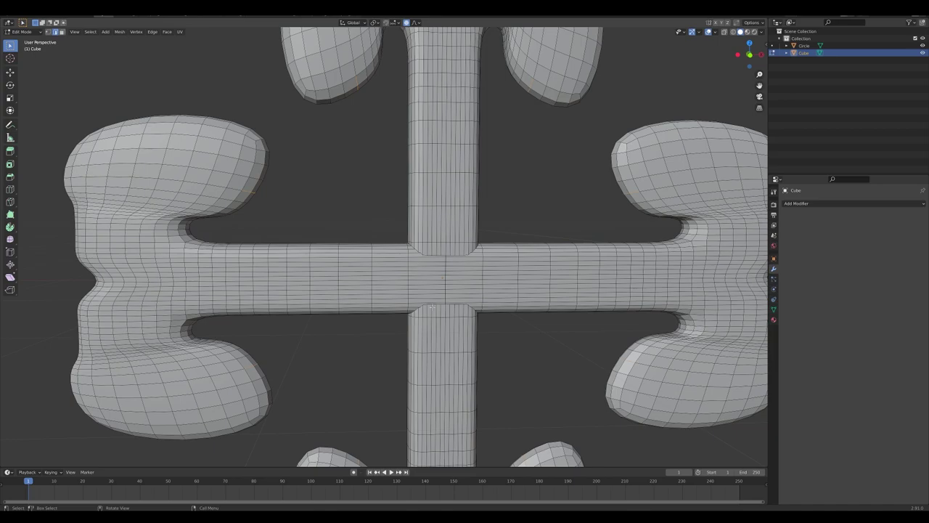
pyautogui.press('Tab')
pyautogui.scroll(-6, 440, 317)
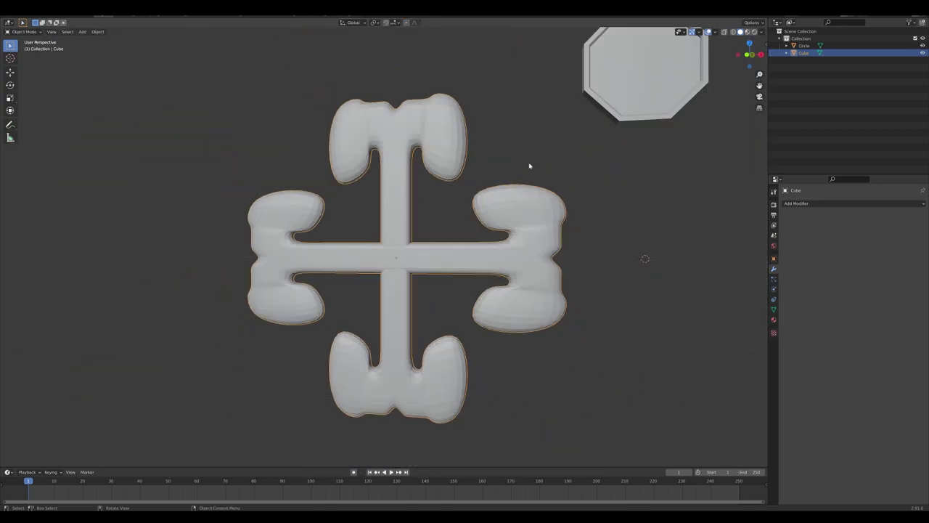
# Step: Show the cross mesh from above in Edit Mode with wireframe shading
pyautogui.moveTo(466, 203); pyautogui.dragTo(559, 165, button='middle')
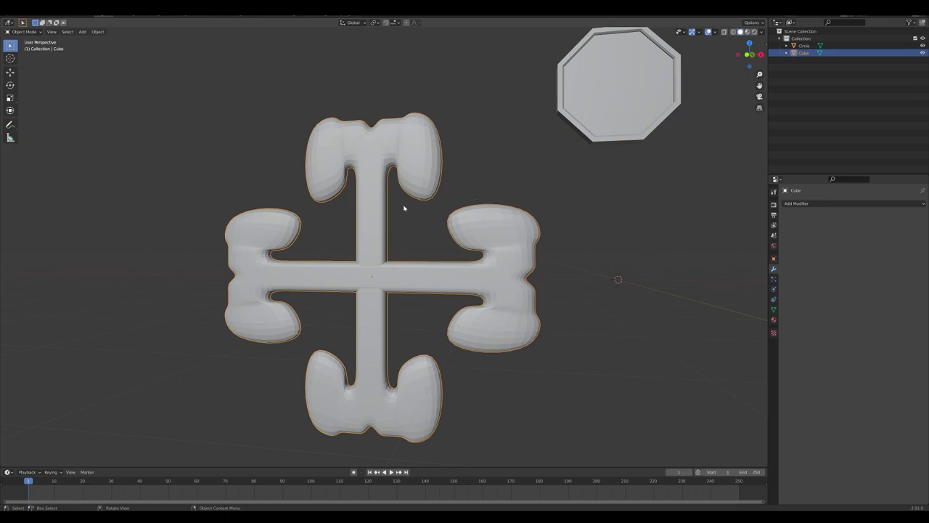
pyautogui.moveTo(386, 208); pyautogui.dragTo(388, 224, button='middle')
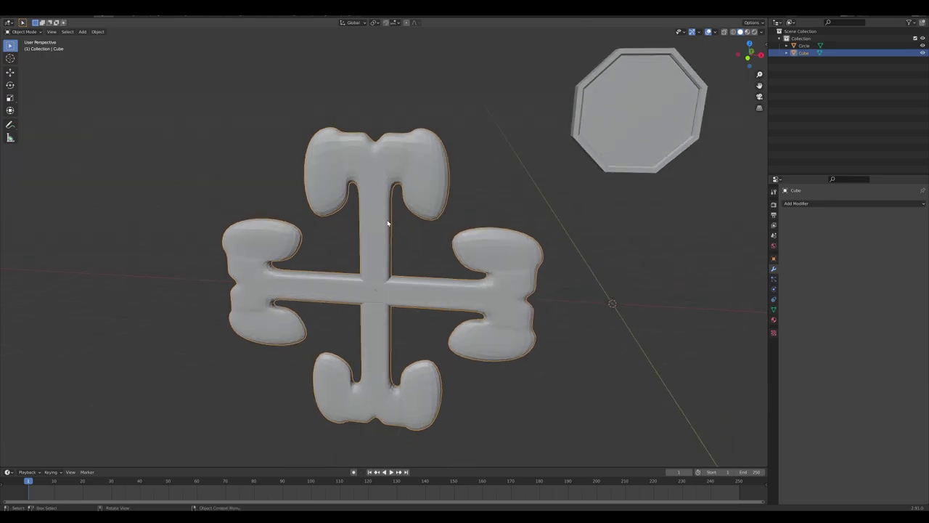
pyautogui.press('KP_7')
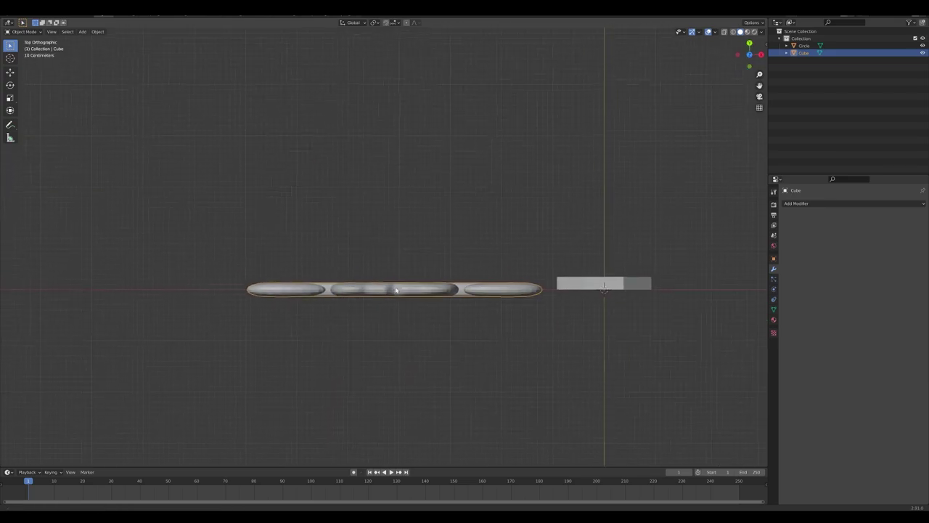
pyautogui.scroll(2, 396, 291)
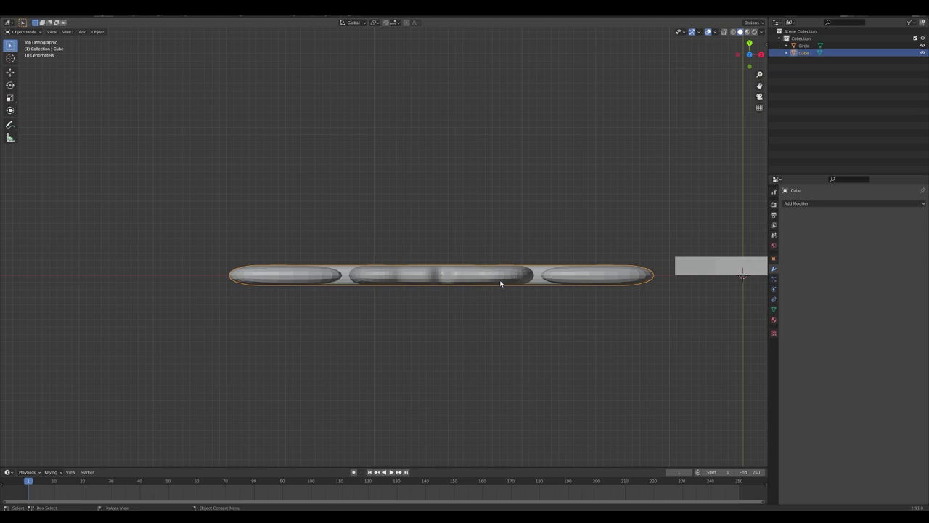
pyautogui.press('Tab')
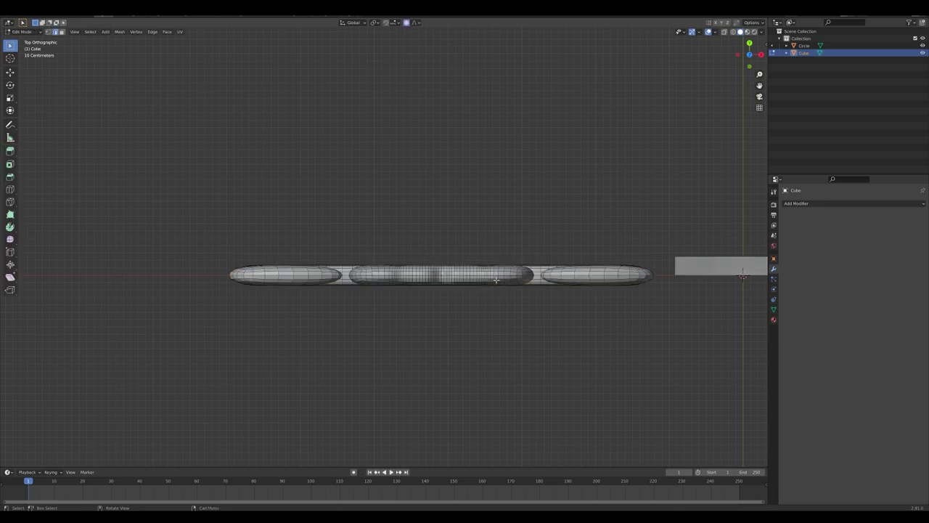
pyautogui.press('z')
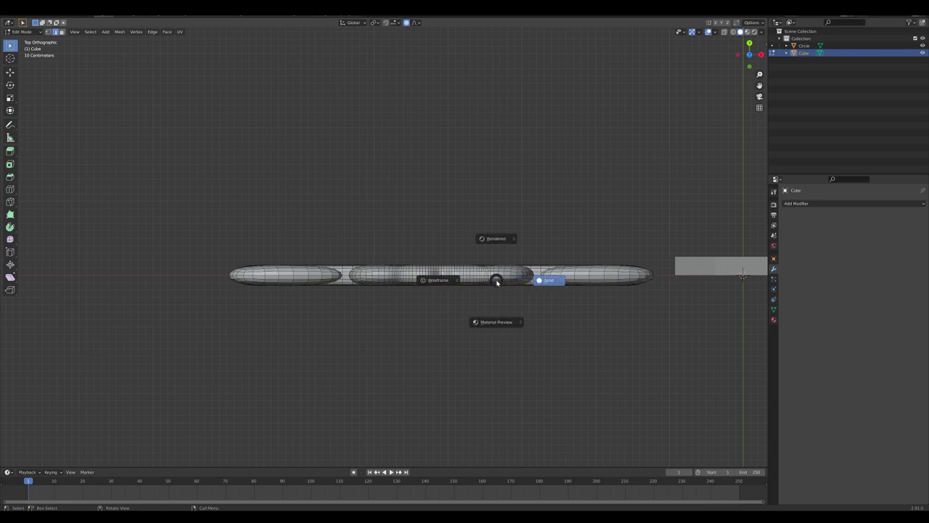
pyautogui.press('z')
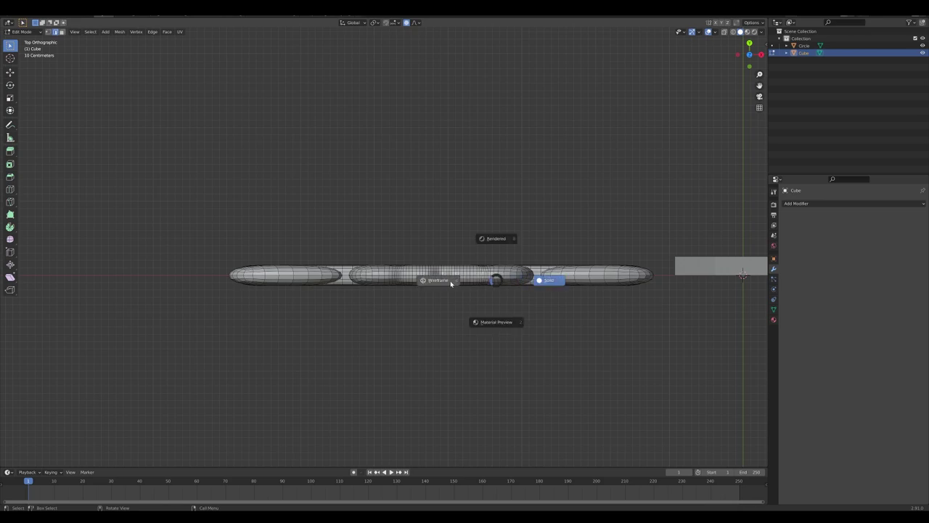
pyautogui.click(450, 283)
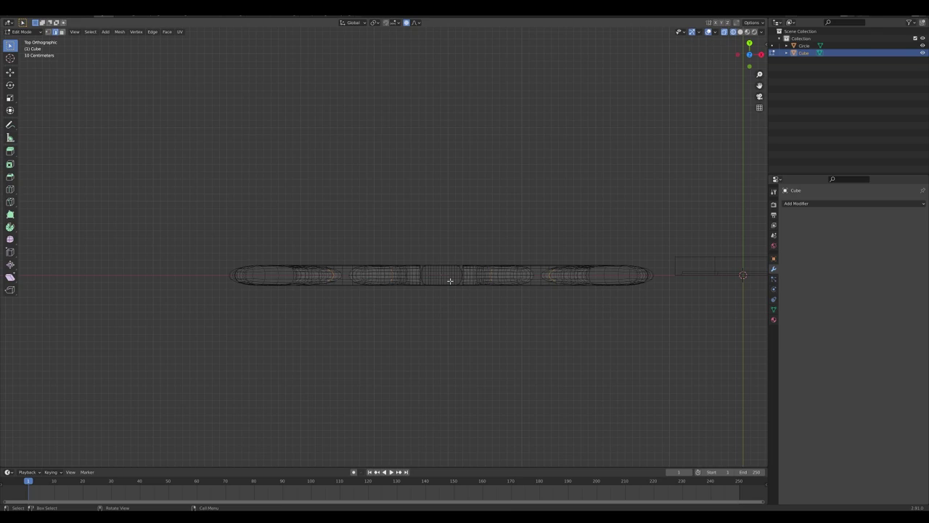
# Step: Select all faces in the cross's rear half, beyond the X axis line, and delete their vertices
pyautogui.click(63, 34)
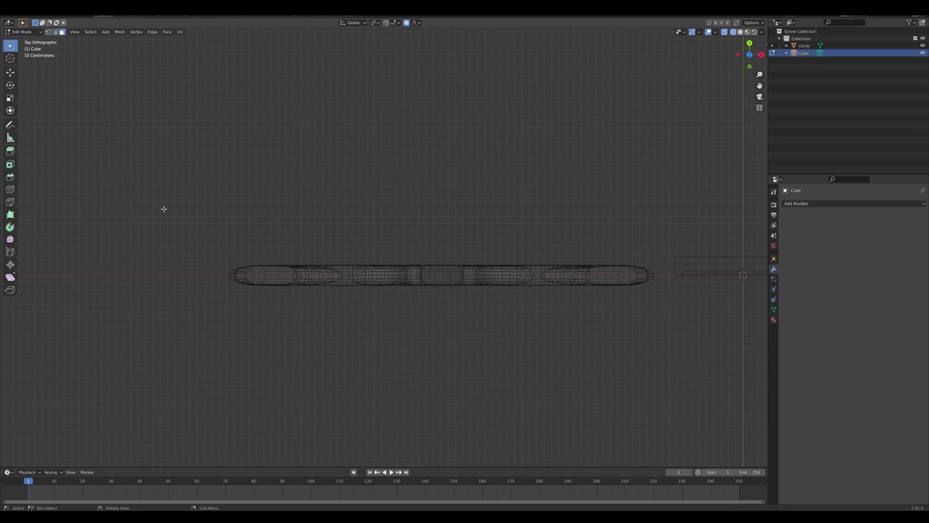
pyautogui.press('b')
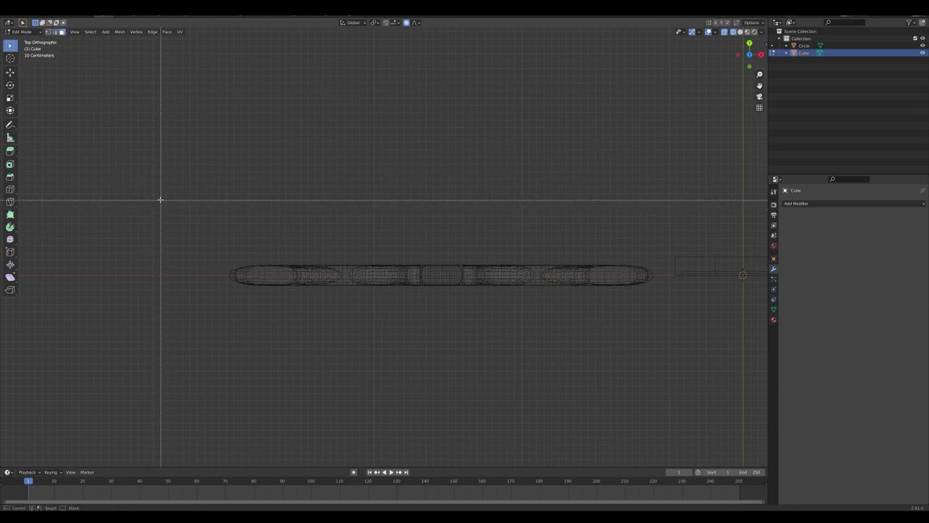
pyautogui.moveTo(150, 174); pyautogui.dragTo(710, 275)
pyautogui.press('x')
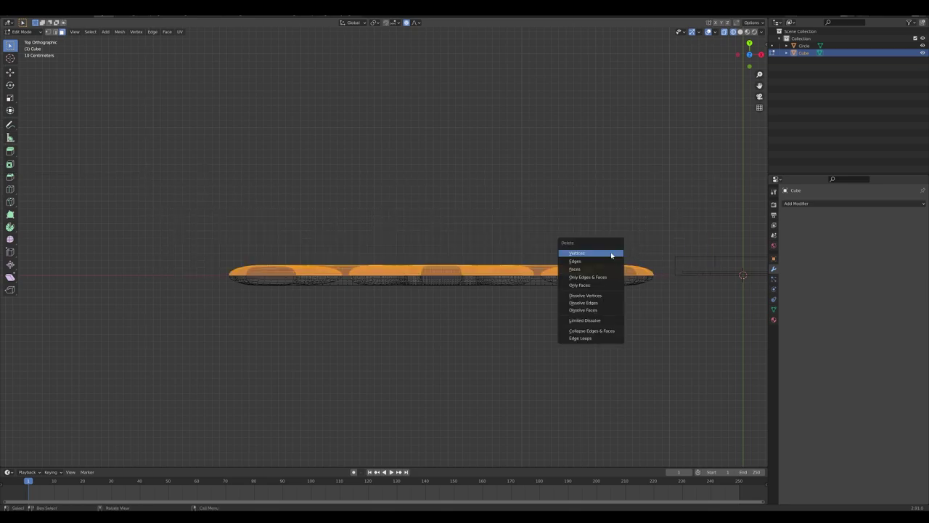
pyautogui.click(611, 254)
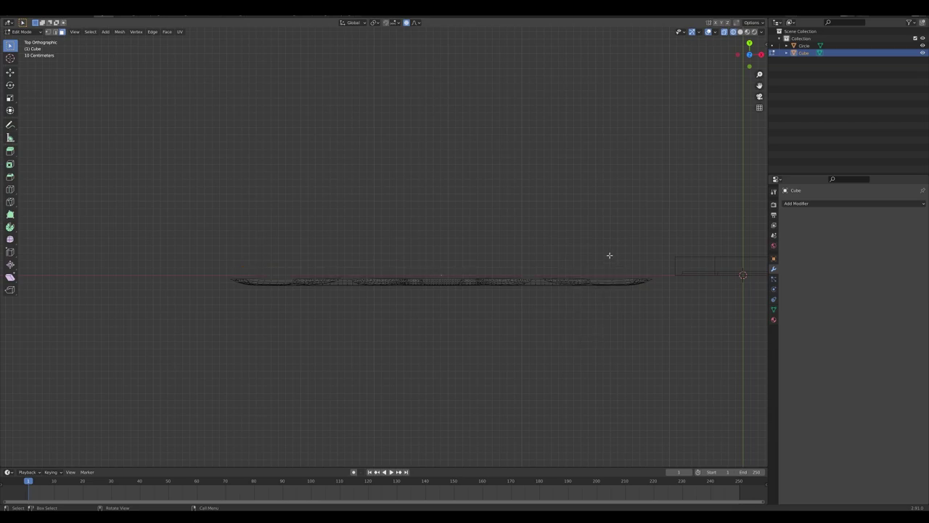
# Step: Return to solid shading and Object Mode to inspect the halved cross in perspective
pyautogui.press('z')
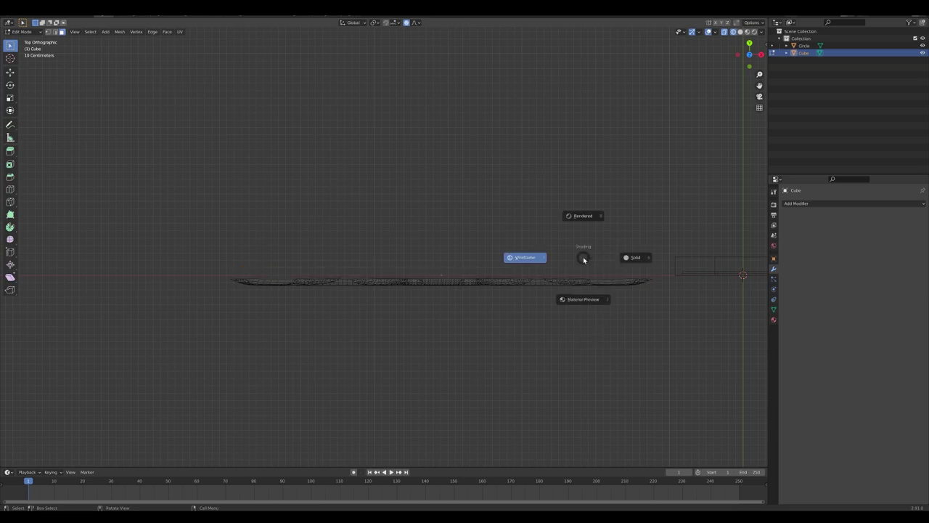
pyautogui.click(620, 262)
pyautogui.press('z')
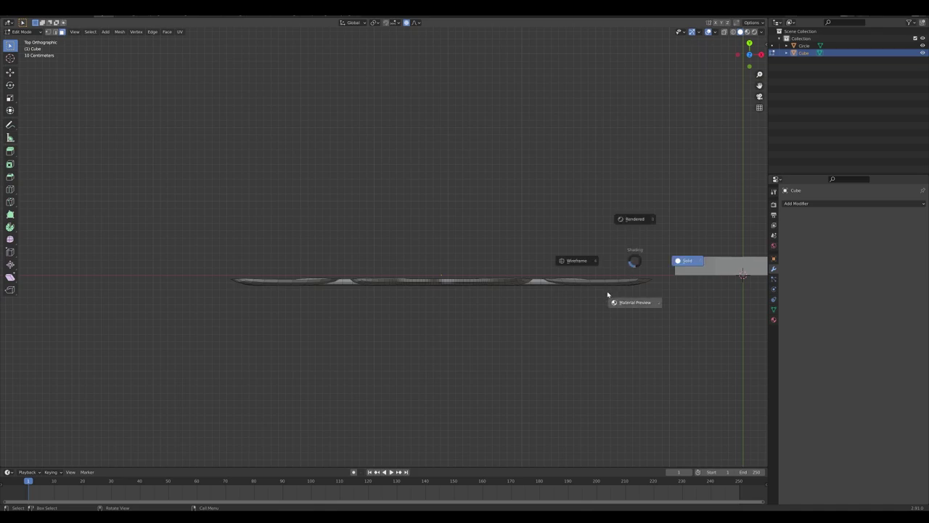
pyautogui.click(683, 269)
pyautogui.moveTo(650, 293); pyautogui.dragTo(535, 230, button='middle')
pyautogui.press('Tab')
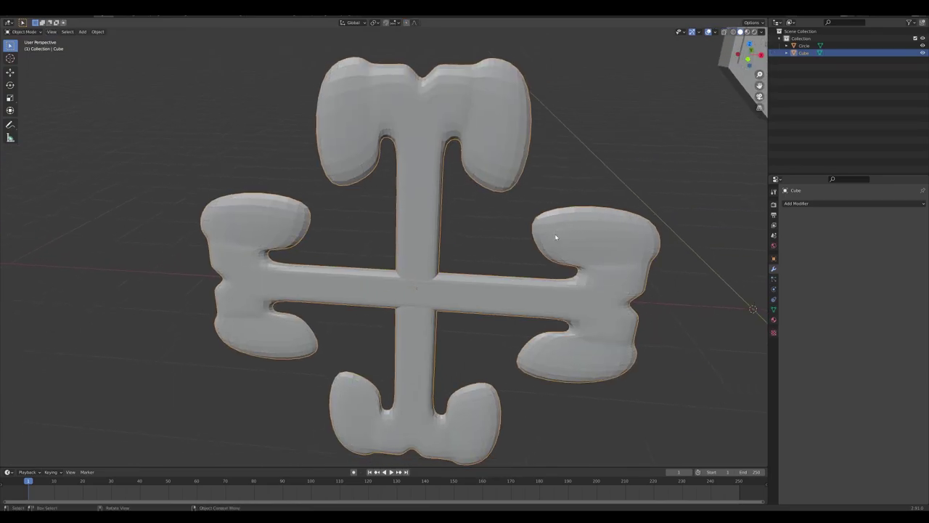
# Step: Simplify the whole cross mesh with a Limited Dissolve at a 5° maximum angle and return to Object Mode
pyautogui.press('Tab')
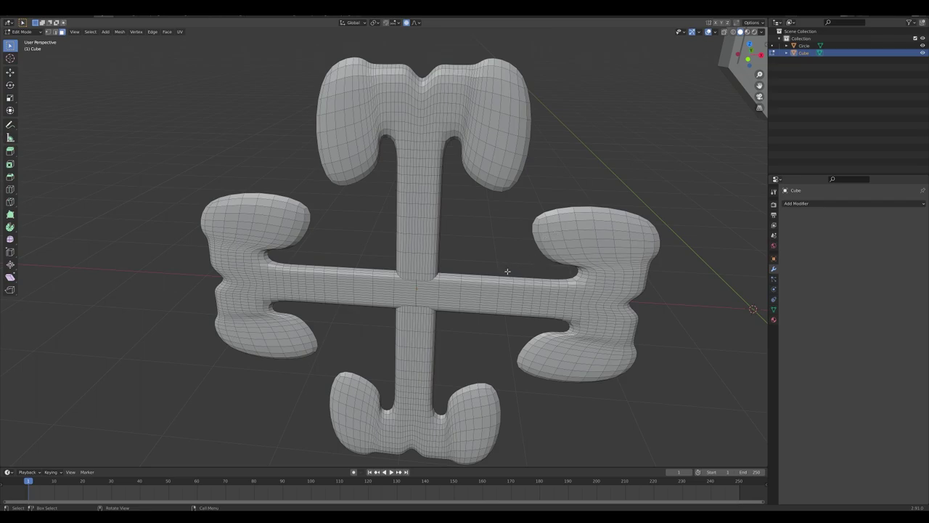
pyautogui.moveTo(495, 278); pyautogui.dragTo(495, 260, button='middle')
pyautogui.press('a')
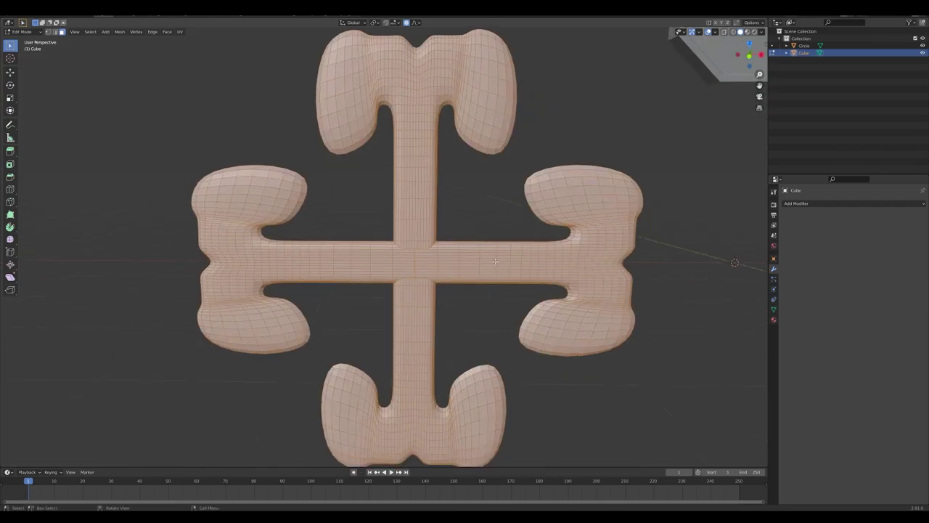
pyautogui.press('x')
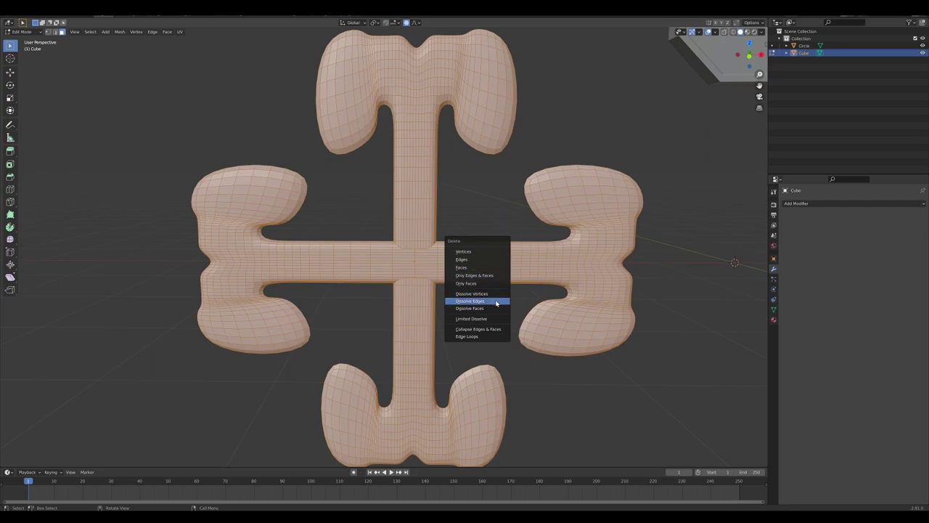
pyautogui.click(492, 319)
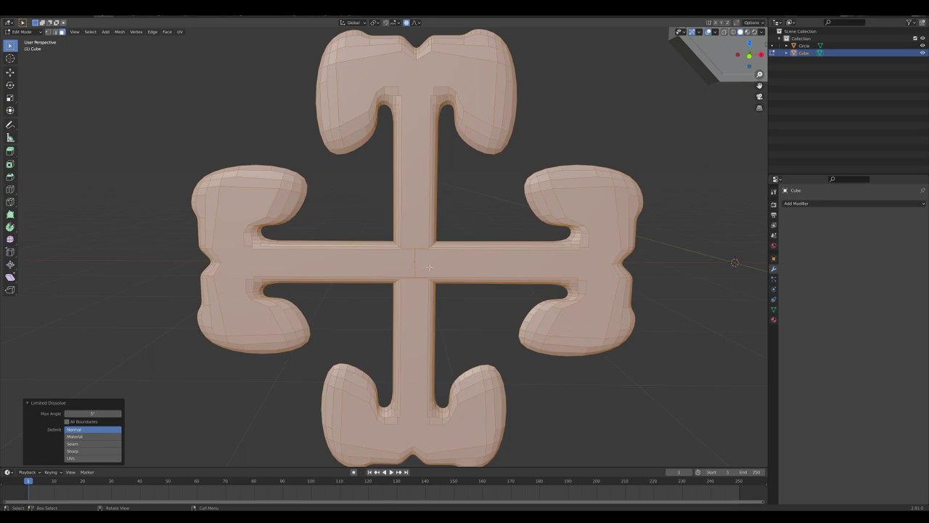
pyautogui.press('Tab')
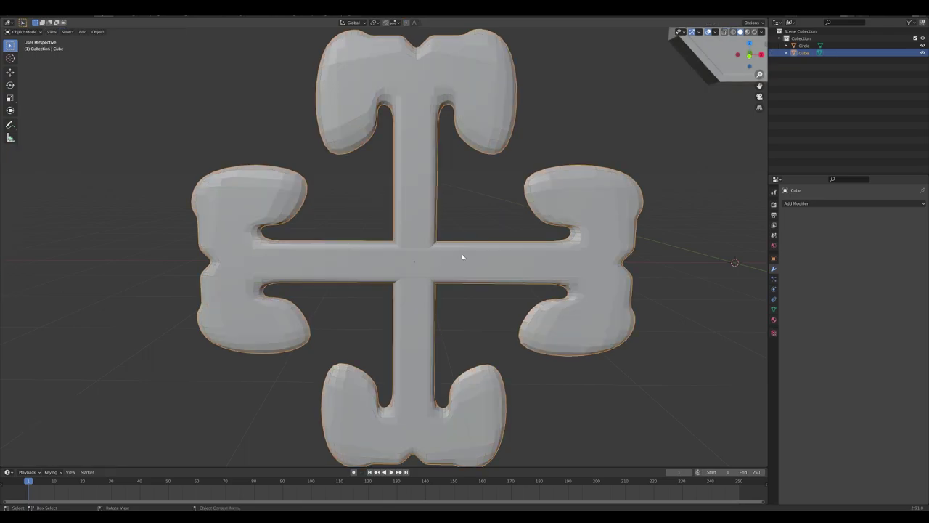
# Step: Scale the cross down to about 0.173 and move it about 3.72 m along X towards the octagonal pommel
pyautogui.moveTo(485, 248)
pyautogui.mouseDown(button='middle')
pyautogui.moveTo(458, 254)
pyautogui.moveTo(480, 248)
pyautogui.mouseUp(button='middle')
pyautogui.scroll(-5, 498, 241)
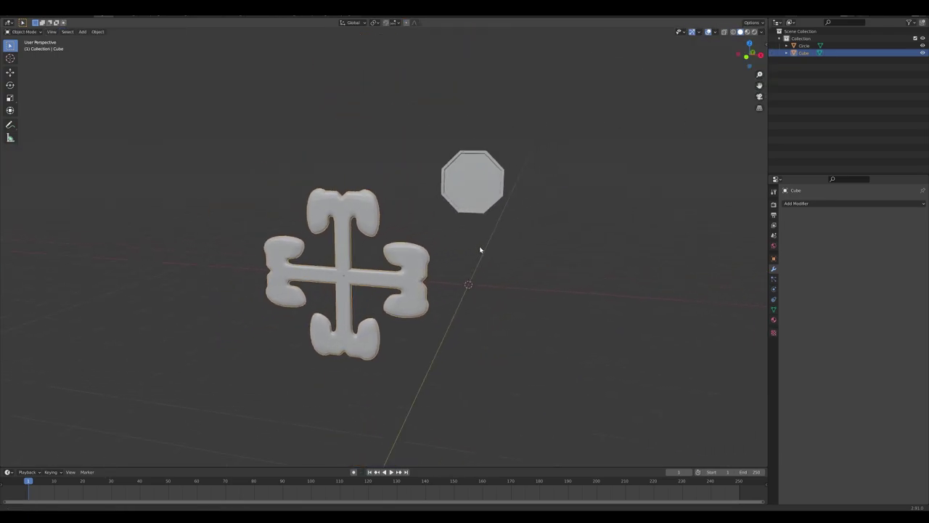
pyautogui.scroll(1, 482, 247)
pyautogui.scroll(1, 483, 249)
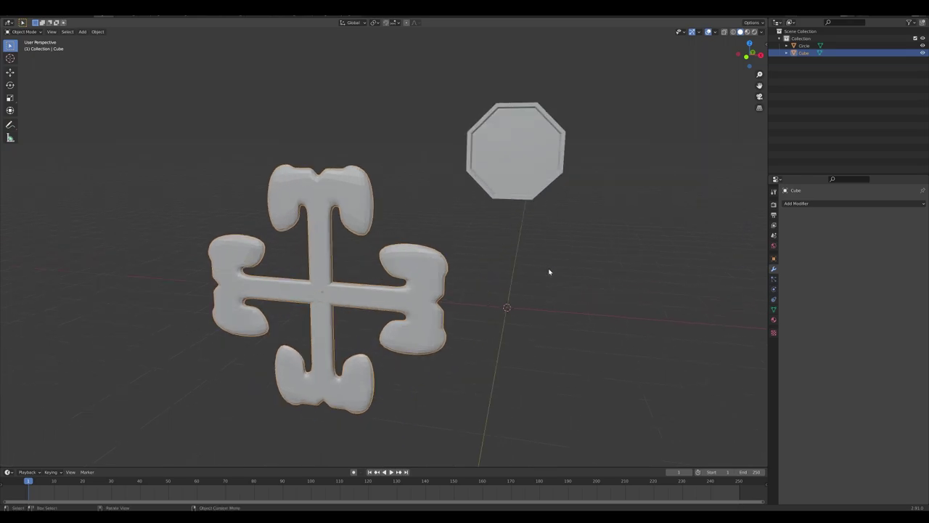
pyautogui.press('s')
pyautogui.click(362, 291)
pyautogui.press('g')
pyautogui.press('x')
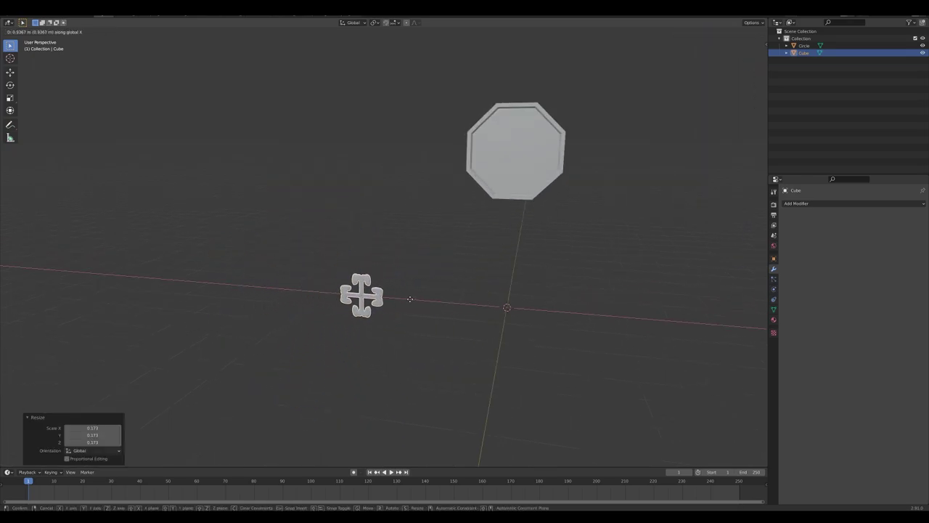
pyautogui.click(535, 302)
# Step: Raise the cross about 3.08 m along Z to the pommel face and scale it up by about 1.487
pyautogui.press('g')
pyautogui.press('z')
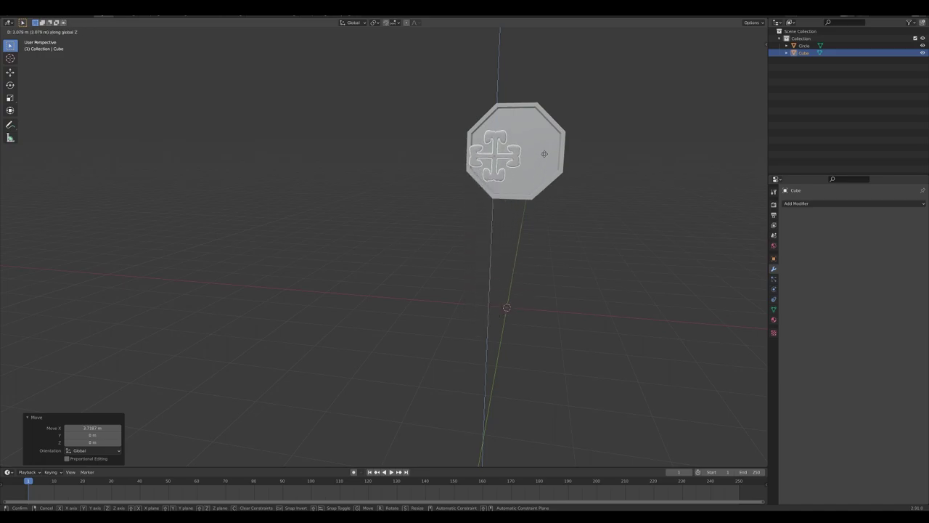
pyautogui.click(544, 153)
pyautogui.press('s')
pyautogui.click(581, 162)
# Step: Move the cross about 0.069 m along Y to seat it against the pommel's recessed face
pyautogui.moveTo(581, 162); pyautogui.dragTo(519, 176, button='middle')
pyautogui.scroll(5, 519, 176)
pyautogui.press('g')
pyautogui.press('y')
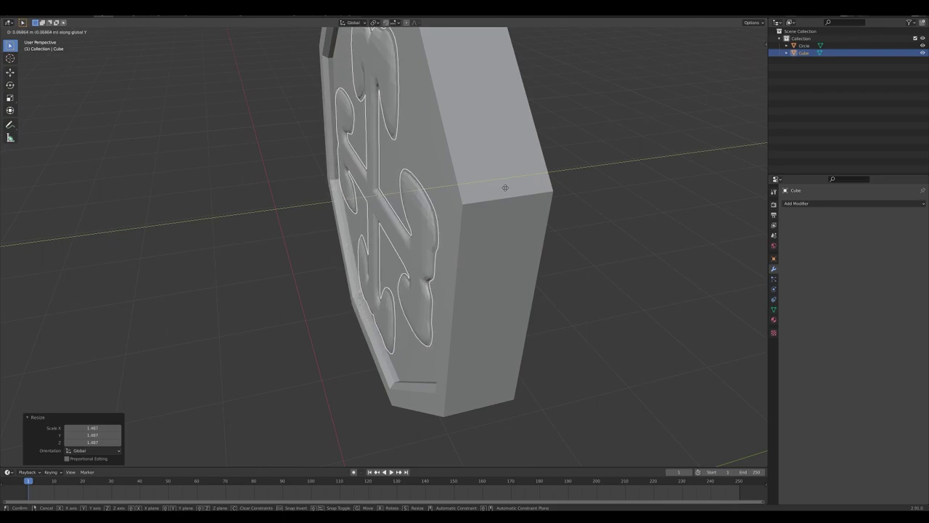
pyautogui.click(505, 188)
# Step: In front view, shift the cross about 0.058 m along X towards the pommel's centre
pyautogui.press('KP_1')
pyautogui.scroll(-3, 457, 204)
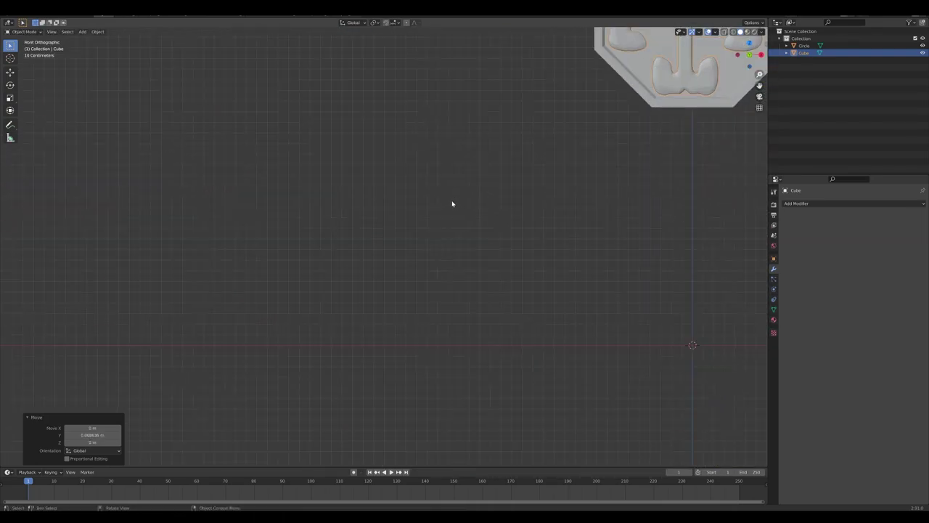
pyautogui.keyDown('shift'); pyautogui.moveTo(487, 168); pyautogui.dragTo(286, 309, button='middle'); pyautogui.keyUp('shift')
pyautogui.scroll(5, 405, 202)
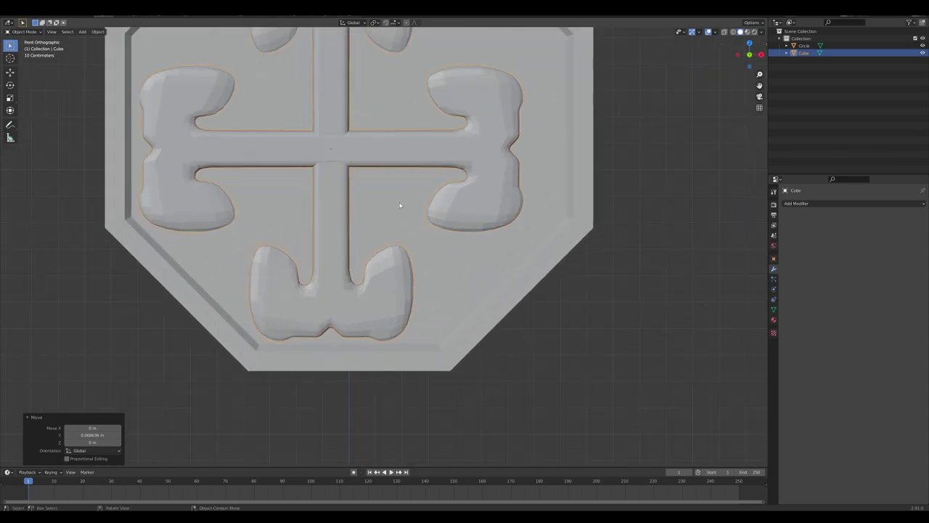
pyautogui.scroll(-2, 421, 252)
pyautogui.press('g')
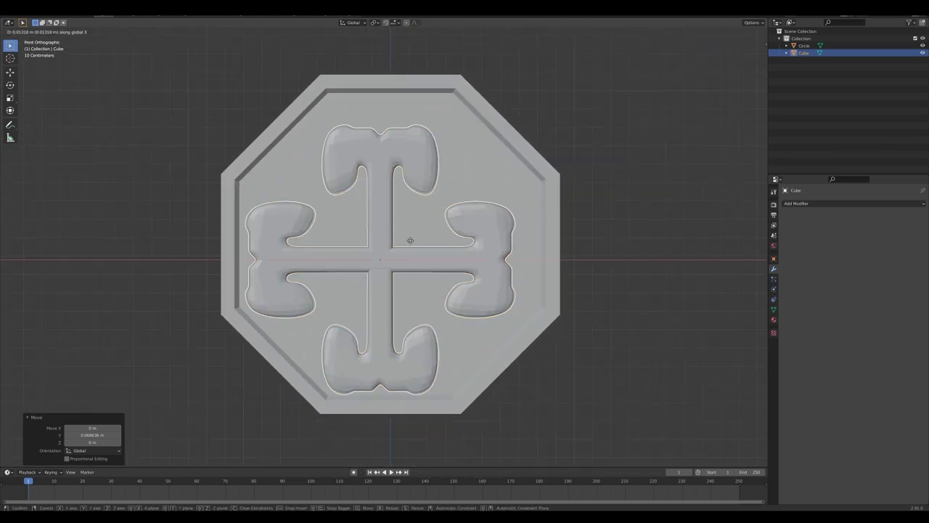
pyautogui.press('x')
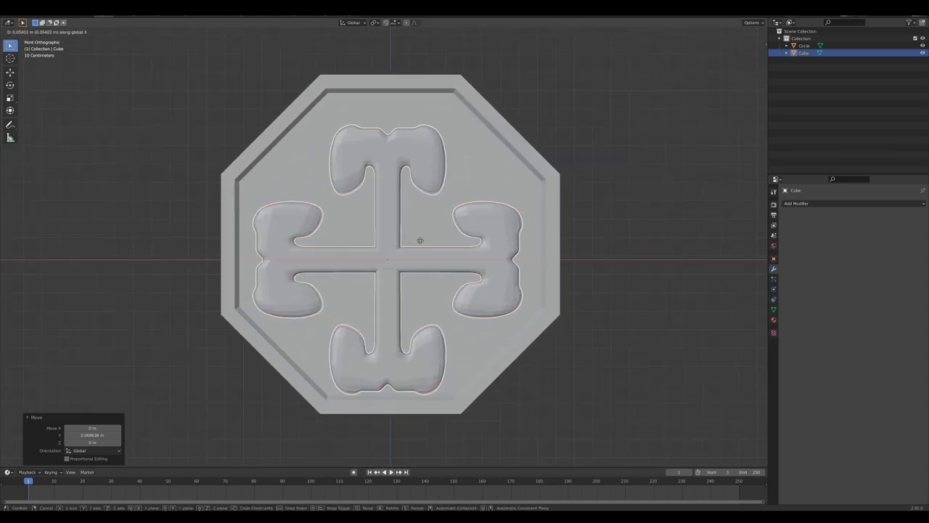
pyautogui.click(420, 240)
# Step: Centre the cross in the octagon by moving it about 0.063 m along Z and about 0.012 m along X
pyautogui.press('g')
pyautogui.press('z')
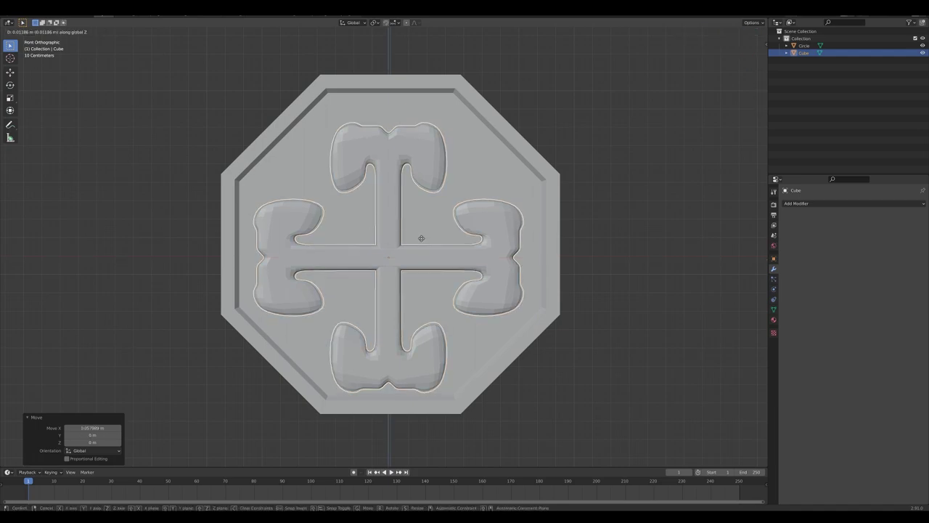
pyautogui.click(423, 229)
pyautogui.press('g')
pyautogui.press('x')
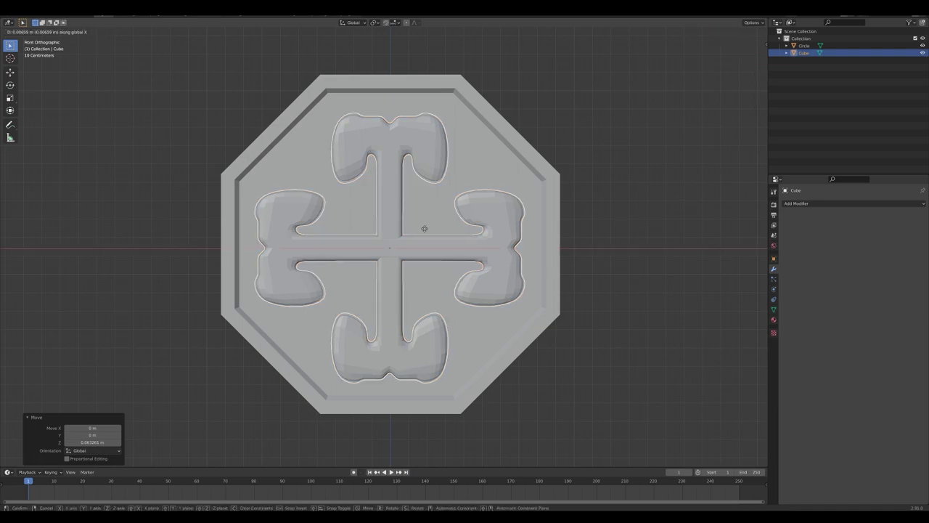
pyautogui.click(425, 228)
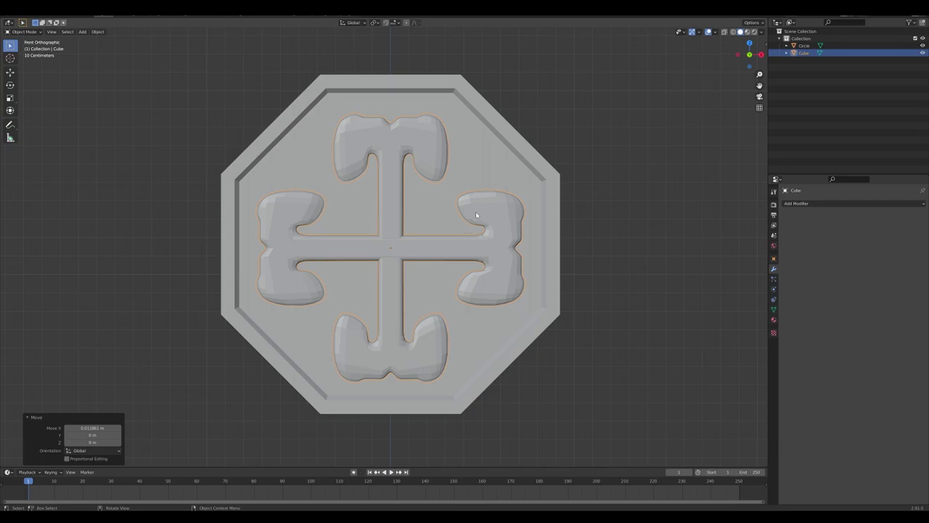
# Step: Join the cross emblem and the octagonal pommel into a single object, with the pommel as the active one
pyautogui.moveTo(476, 212); pyautogui.dragTo(452, 217, button='middle')
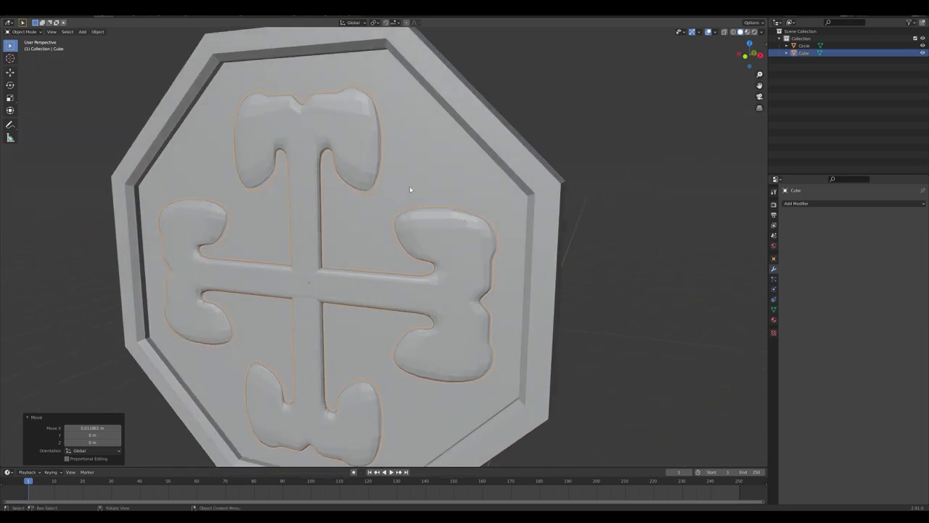
pyautogui.click(316, 141)
pyautogui.click(313, 141)
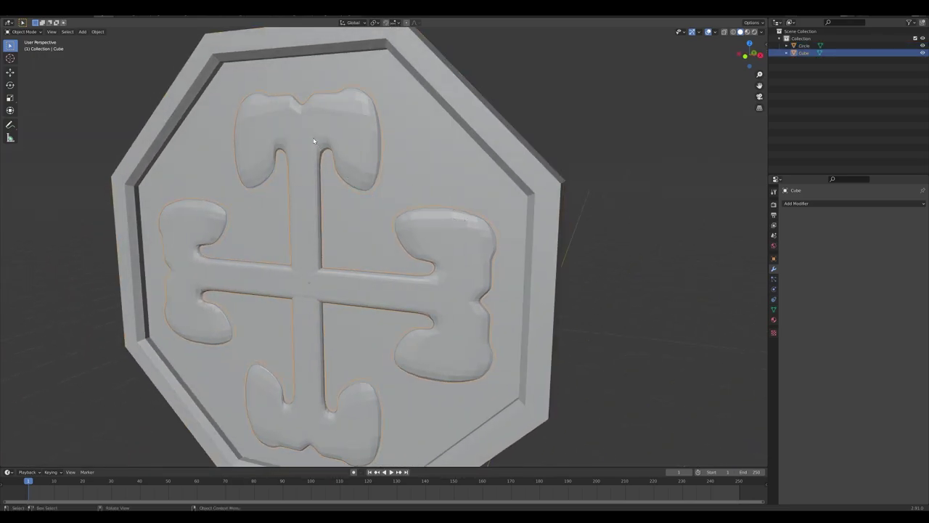
pyautogui.keyDown('shift'); pyautogui.click(438, 154); pyautogui.keyUp('shift')
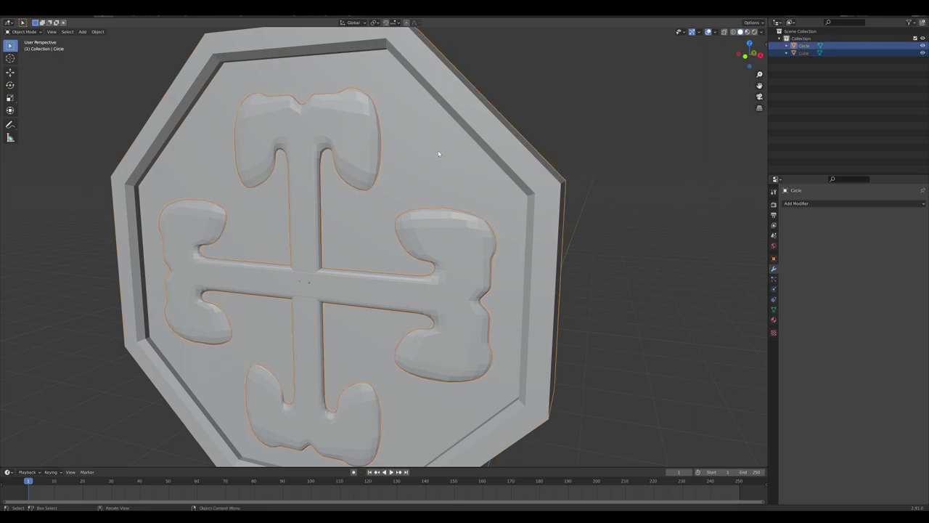
pyautogui.hotkey('ctrl', 'j')
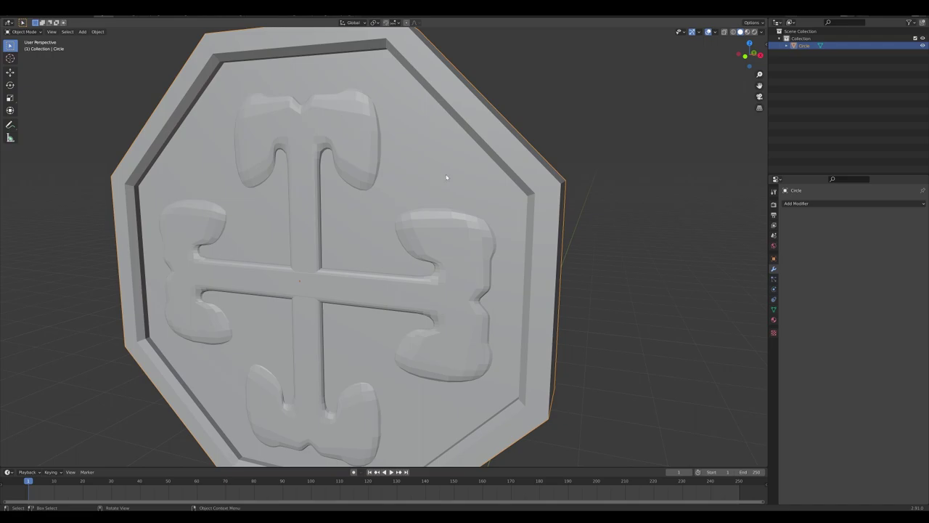
# Step: Move the joined pommel about -0.22 m along the global Y axis
pyautogui.scroll(-3, 458, 179)
pyautogui.moveTo(438, 167); pyautogui.dragTo(407, 181, button='middle')
pyautogui.press('g')
pyautogui.press('y')
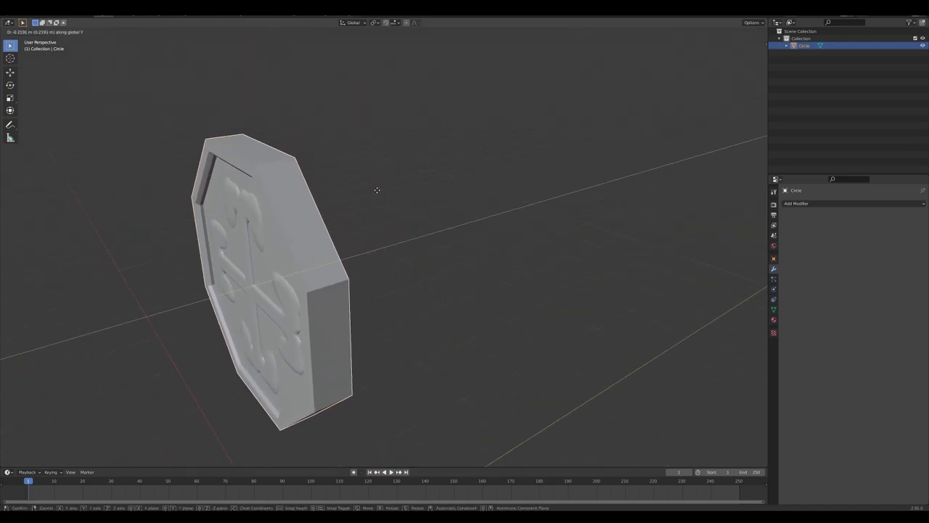
pyautogui.click(375, 191)
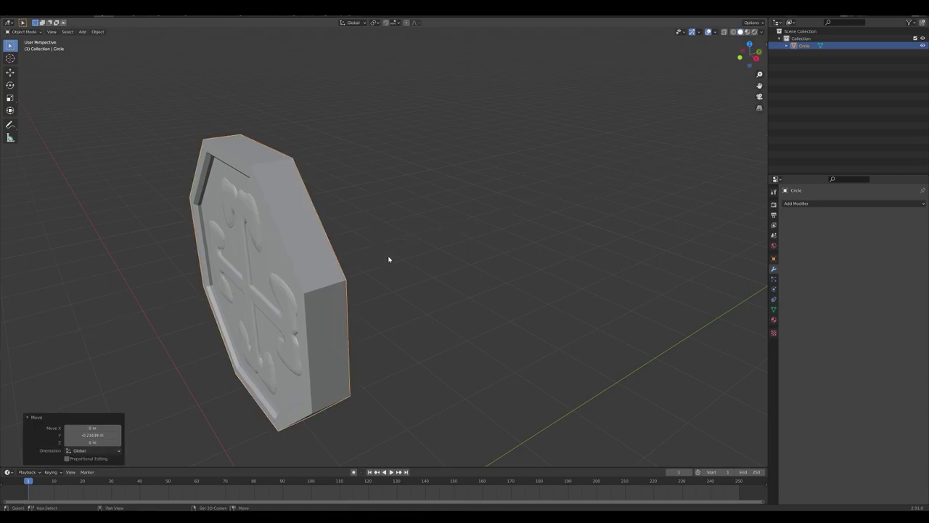
pyautogui.moveTo(390, 260); pyautogui.dragTo(289, 294, button='middle')
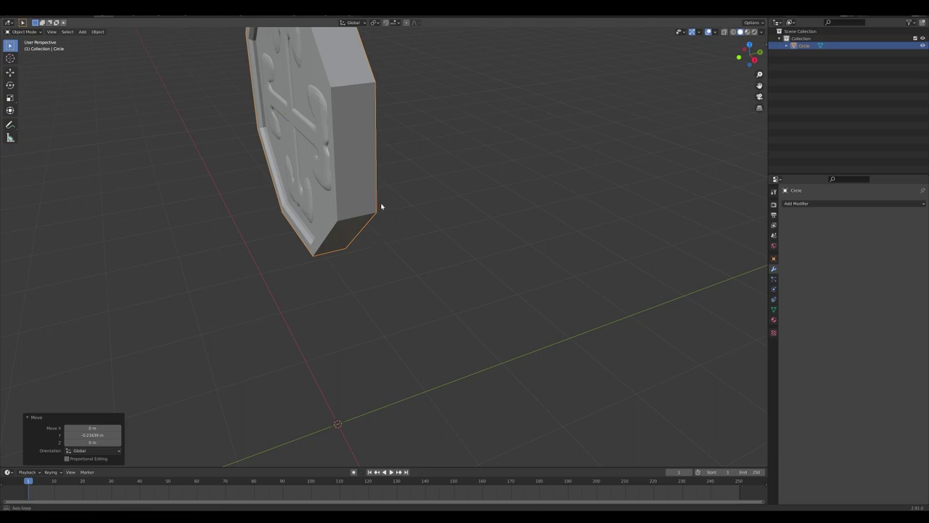
pyautogui.moveTo(382, 206)
pyautogui.mouseDown(button='middle')
pyautogui.moveTo(399, 166)
pyautogui.moveTo(417, 218)
pyautogui.moveTo(375, 204)
pyautogui.mouseUp(button='middle')
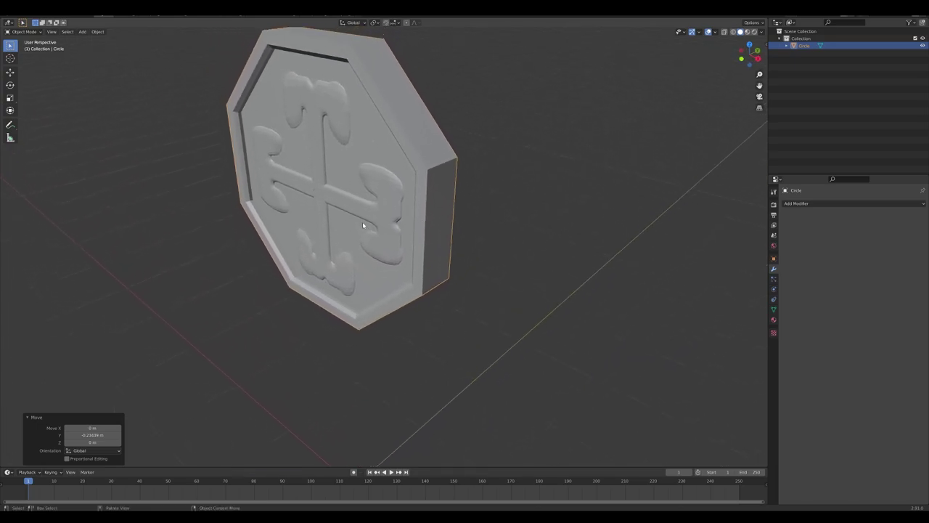
# Step: Add a Mirror modifier to the pommel that mirrors on the Y axis only
pyautogui.click(815, 208)
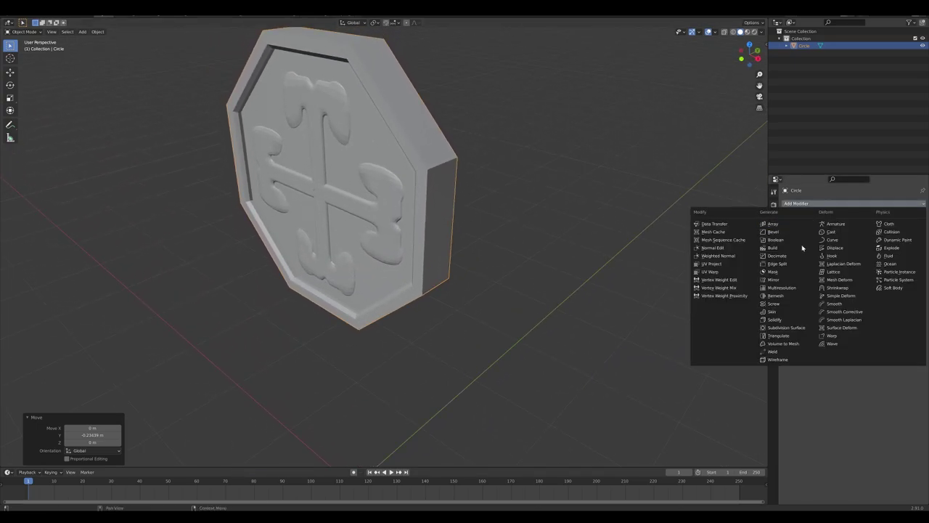
pyautogui.click(793, 284)
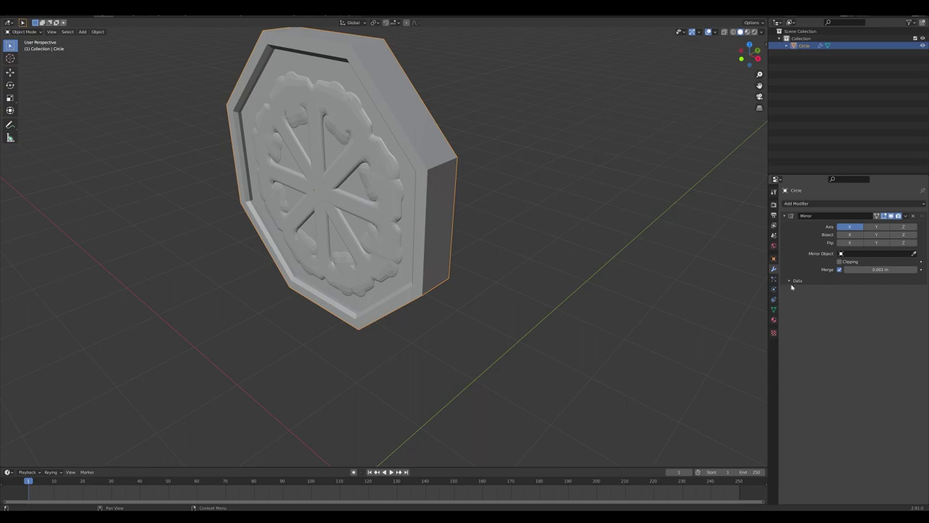
pyautogui.click(876, 226)
pyautogui.click(849, 226)
# Step: Move the pommel about -0.032 m along Y and apply its location, rotation and scale
pyautogui.press('r')
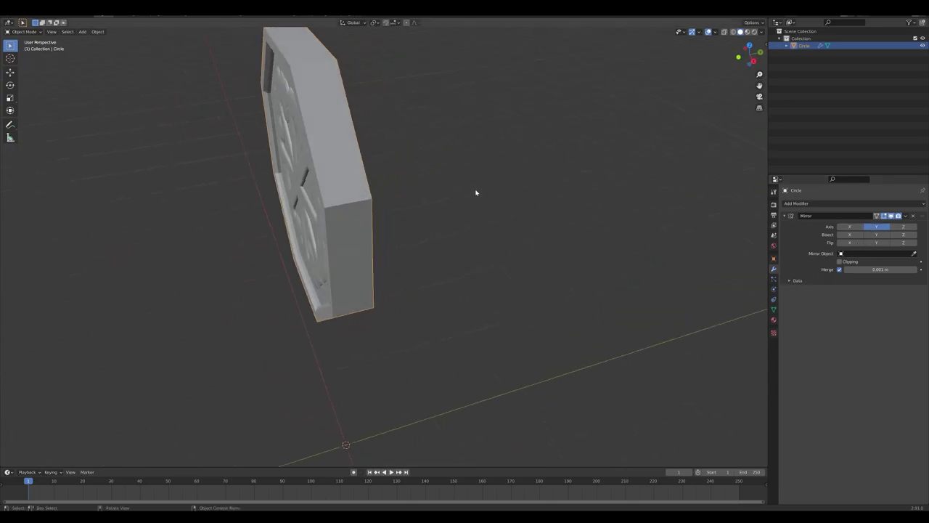
pyautogui.click(470, 189)
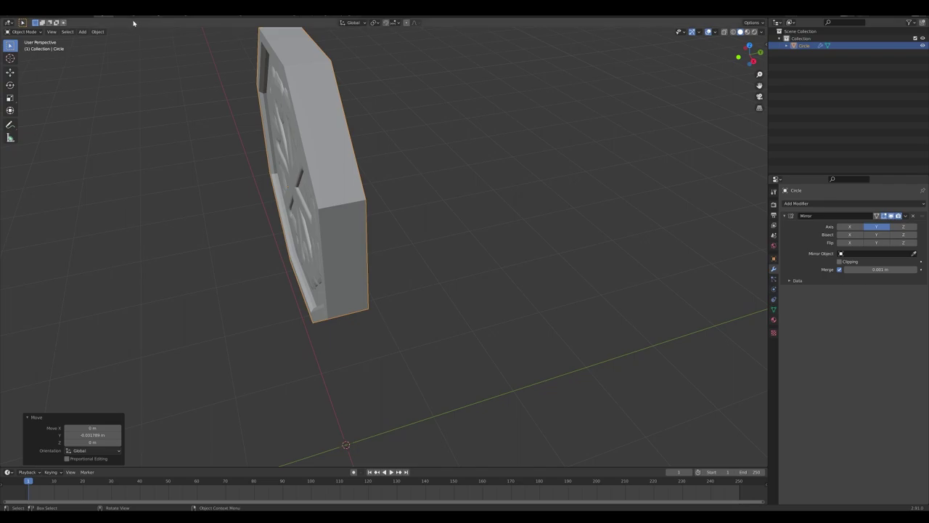
pyautogui.click(98, 32)
pyautogui.moveTo(116, 69)
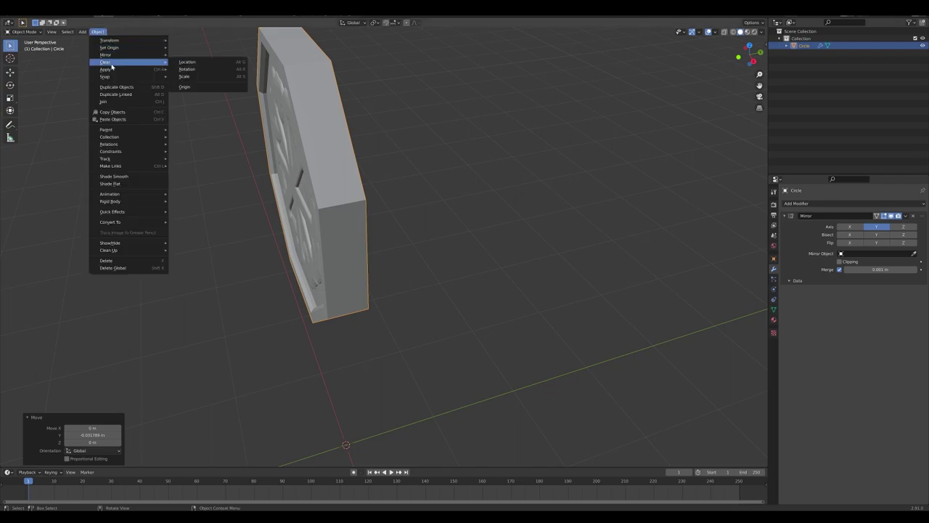
pyautogui.click(192, 91)
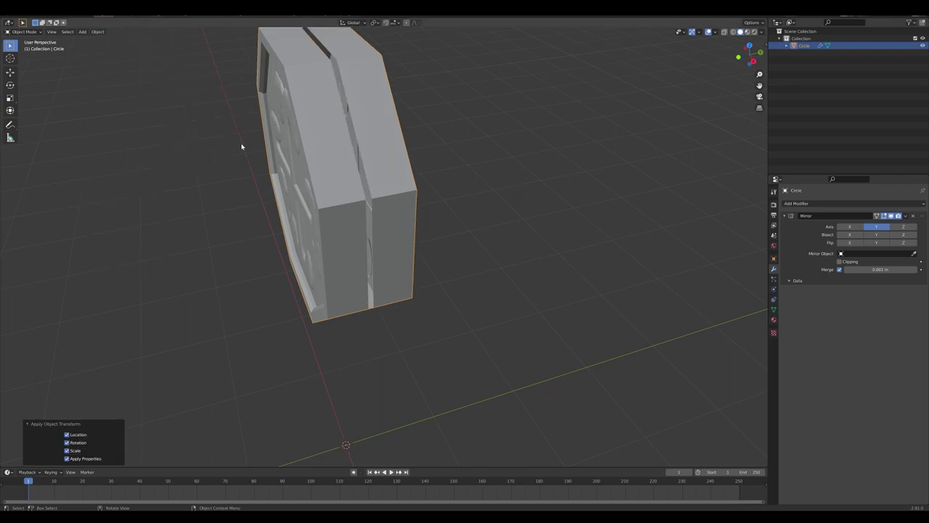
pyautogui.moveTo(243, 148)
pyautogui.mouseDown(button='middle')
pyautogui.moveTo(230, 123)
pyautogui.moveTo(251, 145)
pyautogui.mouseUp(button='middle')
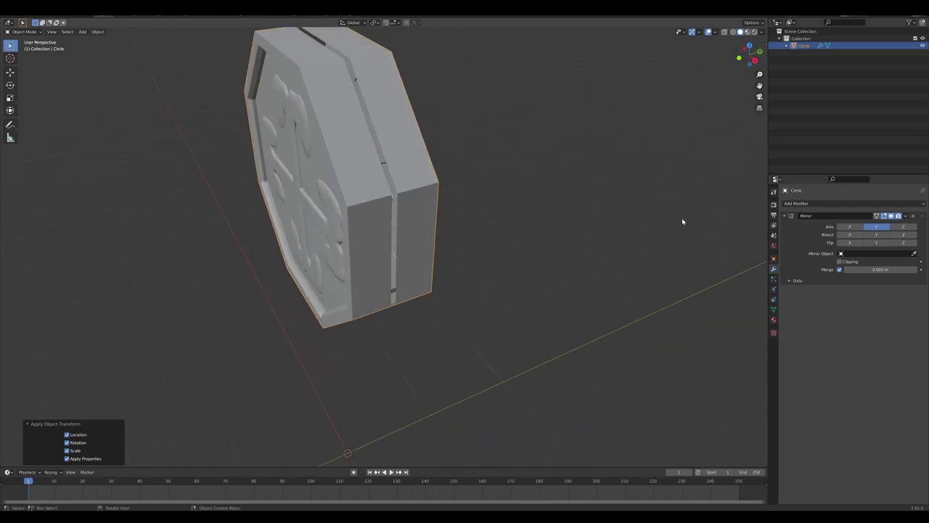
# Step: Set the Mirror modifier's merge distance to 0.07 m and apply the modifier
pyautogui.moveTo(890, 269); pyautogui.dragTo(912, 269)
pyautogui.moveTo(509, 152); pyautogui.dragTo(653, 152, button='middle')
pyautogui.click(906, 216)
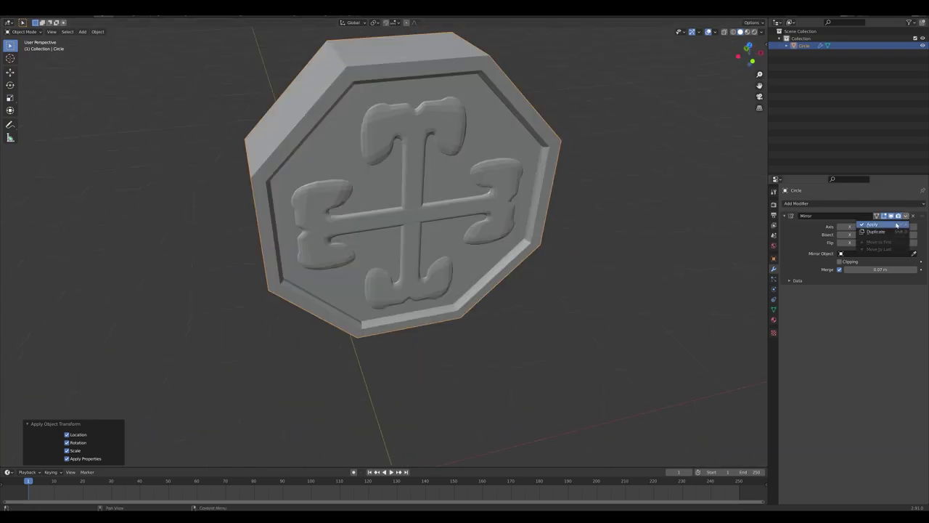
pyautogui.click(897, 226)
# Step: Shade the mirrored pommel smooth
pyautogui.moveTo(506, 193); pyautogui.dragTo(488, 212, button='middle')
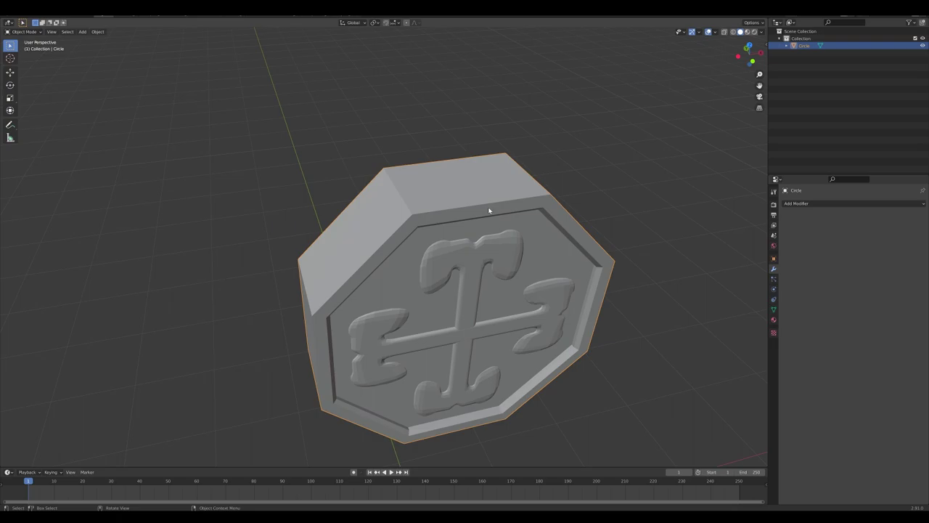
pyautogui.scroll(1, 418, 206)
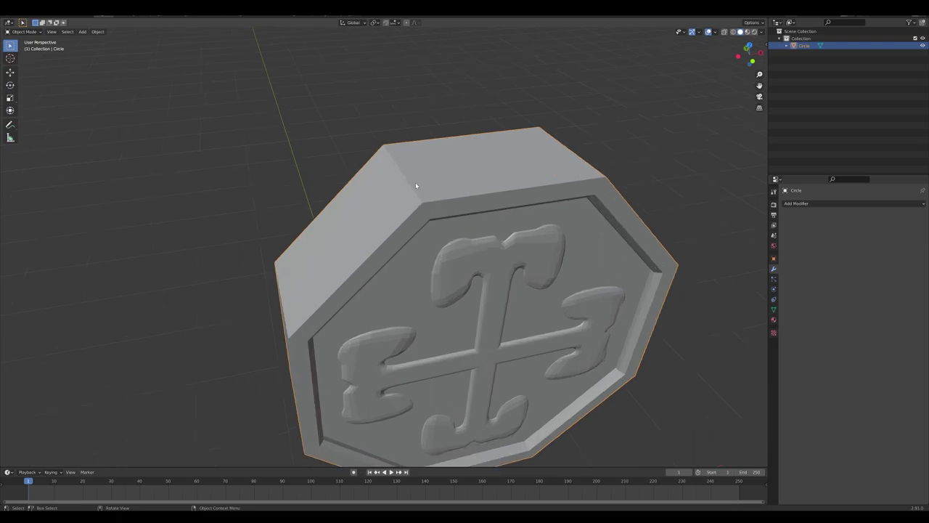
pyautogui.moveTo(416, 186); pyautogui.dragTo(436, 179, button='middle')
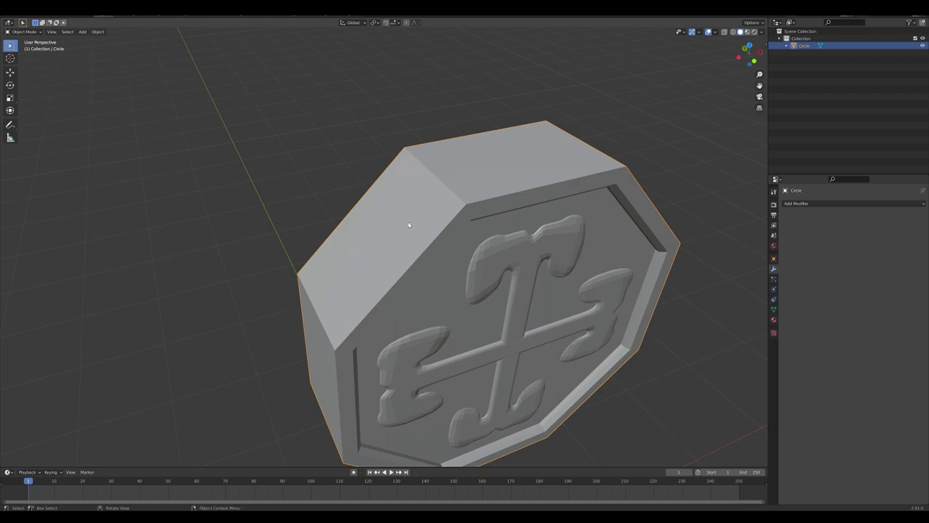
pyautogui.moveTo(409, 226); pyautogui.dragTo(411, 230, button='middle')
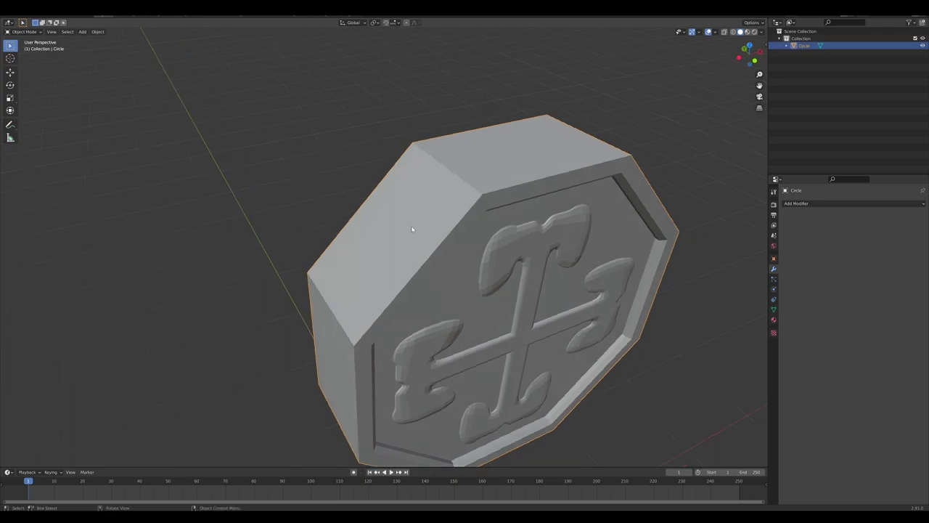
pyautogui.rightClick(488, 178)
pyautogui.click(487, 177)
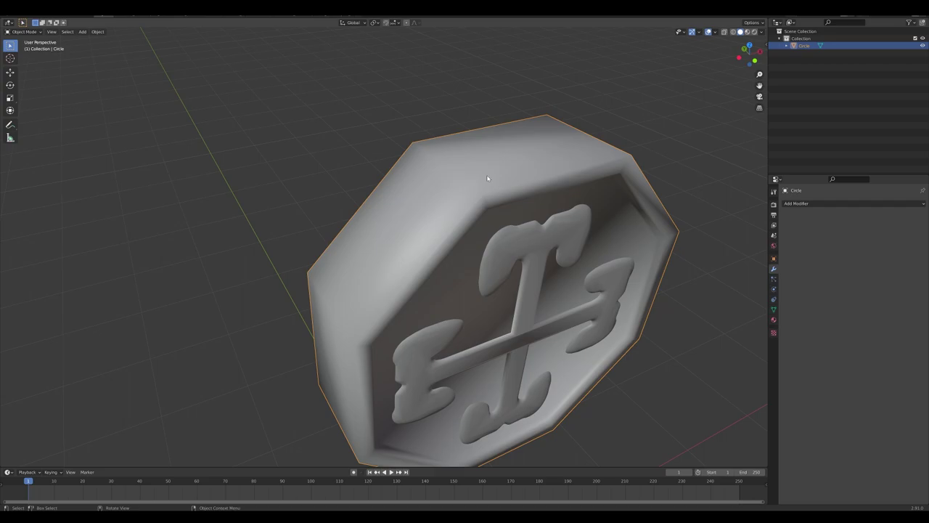
# Step: Enable Auto Smooth in the pommel's normals settings with an angle of 80°
pyautogui.click(774, 309)
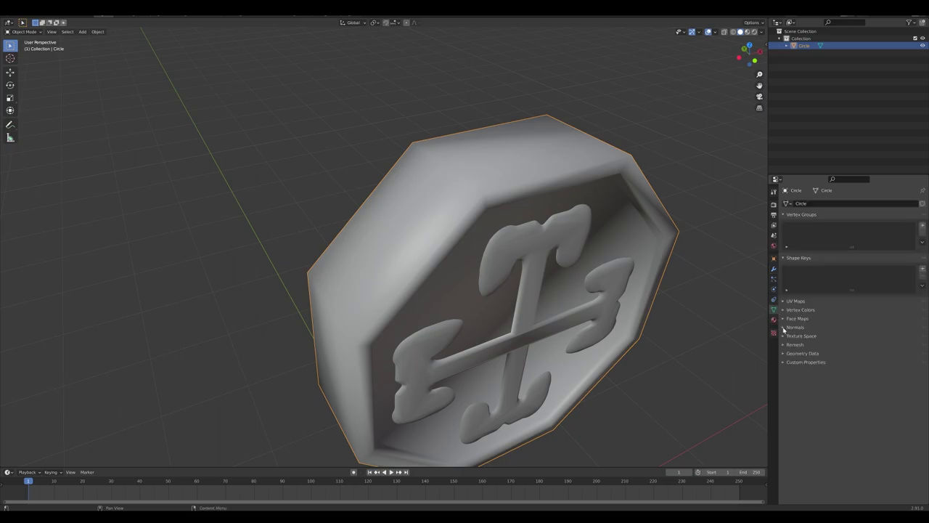
pyautogui.click(784, 328)
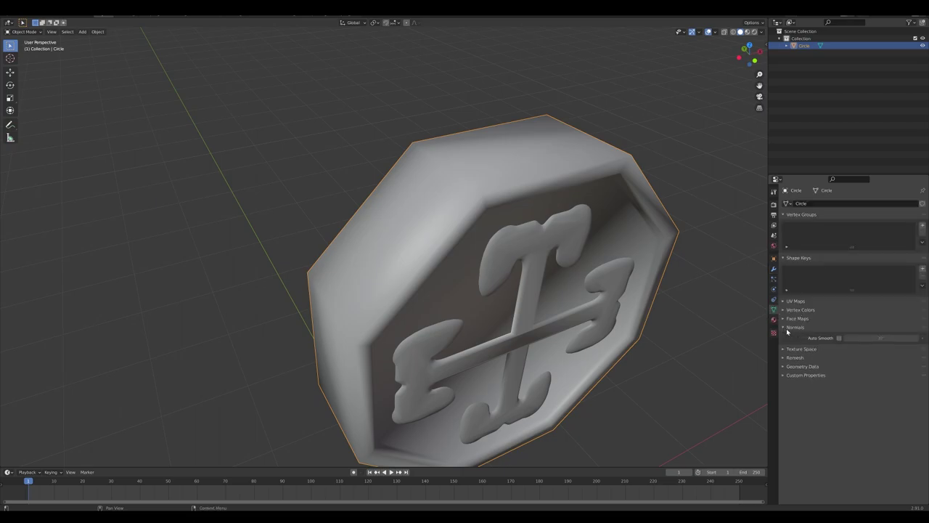
pyautogui.click(840, 338)
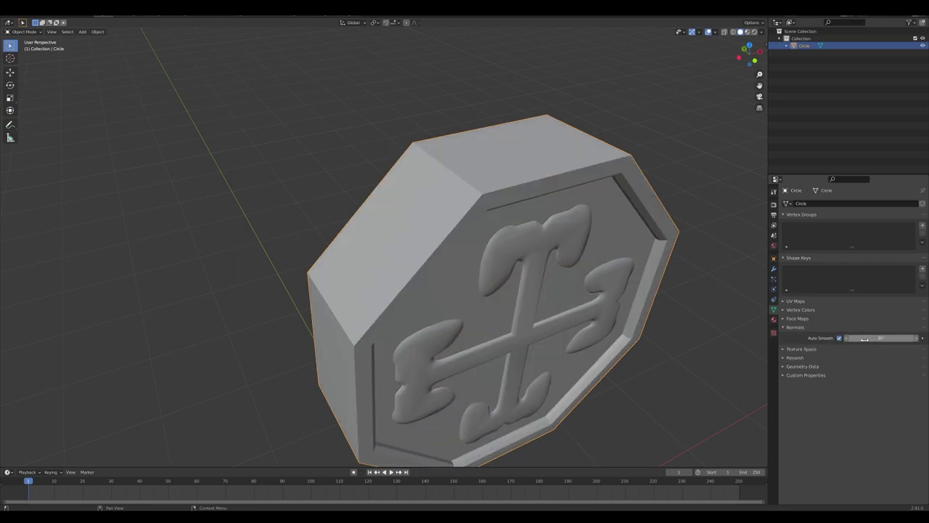
pyautogui.click(878, 339)
pyautogui.write('80')
pyautogui.press('Return')
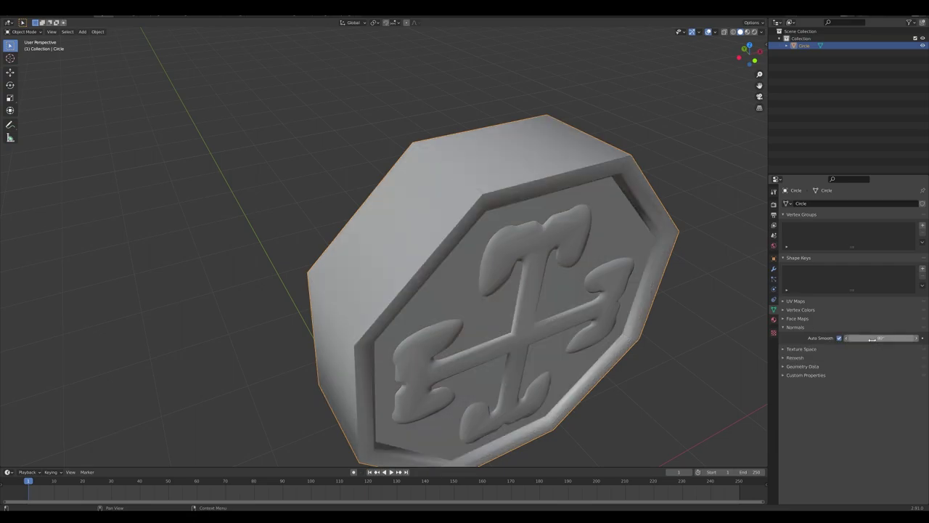
# Step: Select the corner edges running across the octagon's side wall, all the way around, and bevel them by about 0.016 m with one segment
pyautogui.moveTo(749, 321); pyautogui.dragTo(689, 307, button='middle')
pyautogui.press('Tab')
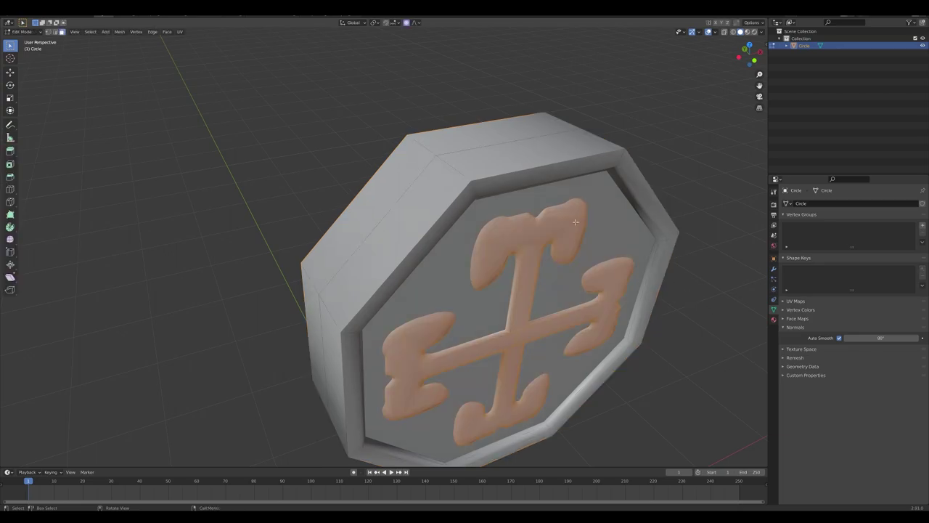
pyautogui.click(55, 32)
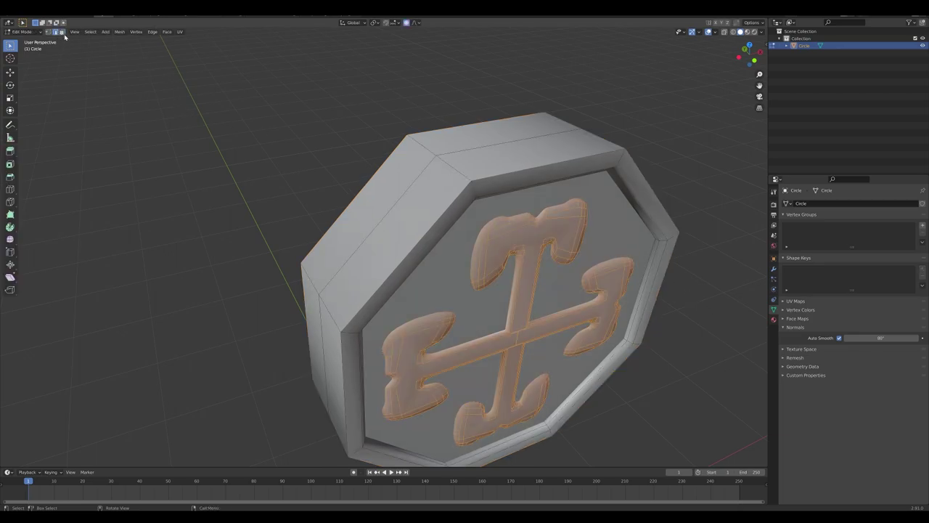
pyautogui.click(423, 150)
pyautogui.keyDown('shift'); pyautogui.click(447, 165); pyautogui.keyUp('shift')
pyautogui.moveTo(447, 164); pyautogui.dragTo(517, 138, button='middle')
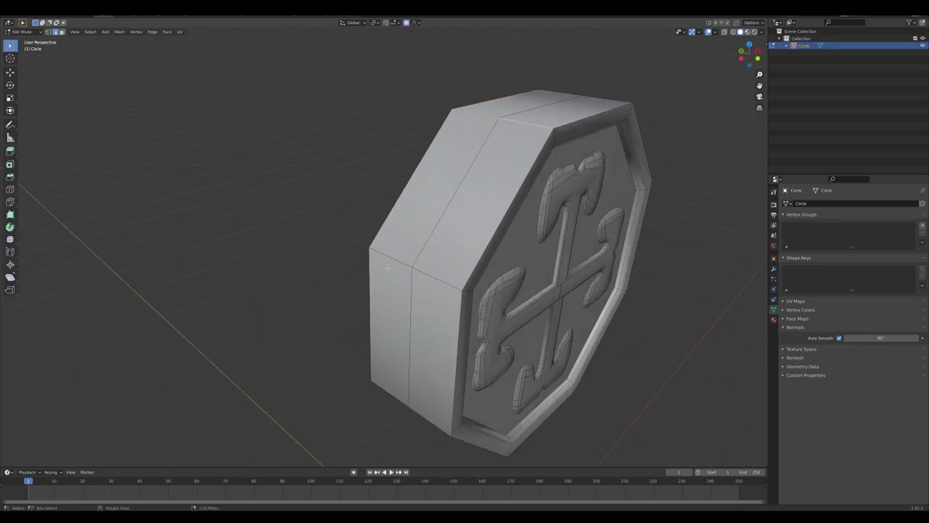
pyautogui.keyDown('shift'); pyautogui.click(392, 258); pyautogui.keyUp('shift')
pyautogui.keyDown('shift'); pyautogui.click(436, 278); pyautogui.keyUp('shift')
pyautogui.moveTo(437, 312); pyautogui.dragTo(481, 297, button='middle')
pyautogui.keyDown('shift'); pyautogui.click(447, 276); pyautogui.keyUp('shift')
pyautogui.click(498, 273)
pyautogui.hotkey('ctrl', 'z')
pyautogui.keyDown('shift'); pyautogui.click(535, 270); pyautogui.keyUp('shift')
pyautogui.moveTo(533, 273); pyautogui.dragTo(472, 284, button='middle')
pyautogui.moveTo(451, 220); pyautogui.dragTo(283, 275, button='middle')
pyautogui.keyDown('shift'); pyautogui.click(344, 293); pyautogui.keyUp('shift')
pyautogui.keyDown('shift'); pyautogui.click(344, 291); pyautogui.keyUp('shift')
pyautogui.keyDown('shift'); pyautogui.click(290, 89); pyautogui.keyUp('shift')
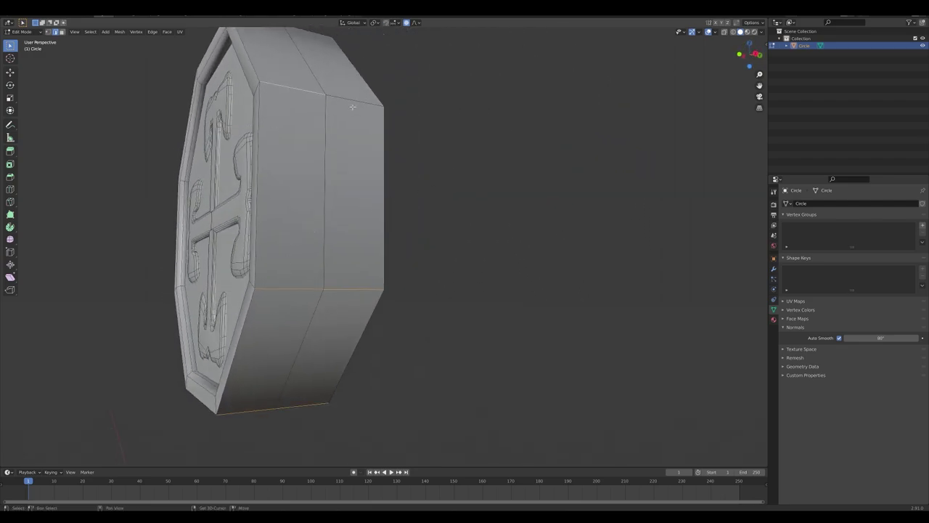
pyautogui.keyDown('shift'); pyautogui.click(352, 102); pyautogui.keyUp('shift')
pyautogui.moveTo(356, 196); pyautogui.dragTo(440, 276, button='middle')
pyautogui.keyDown('shift'); pyautogui.click(468, 271); pyautogui.keyUp('shift')
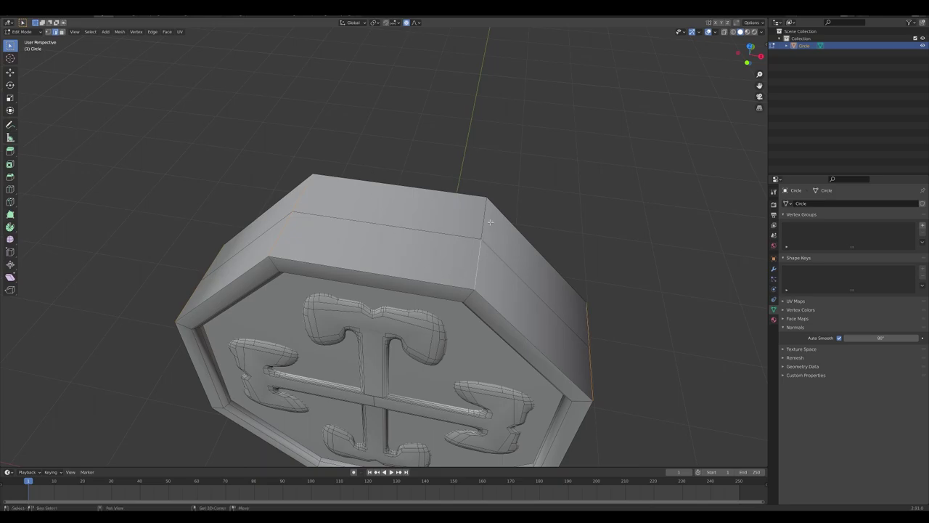
pyautogui.keyDown('shift'); pyautogui.click(491, 222); pyautogui.keyUp('shift')
pyautogui.moveTo(356, 298); pyautogui.dragTo(418, 263, button='middle')
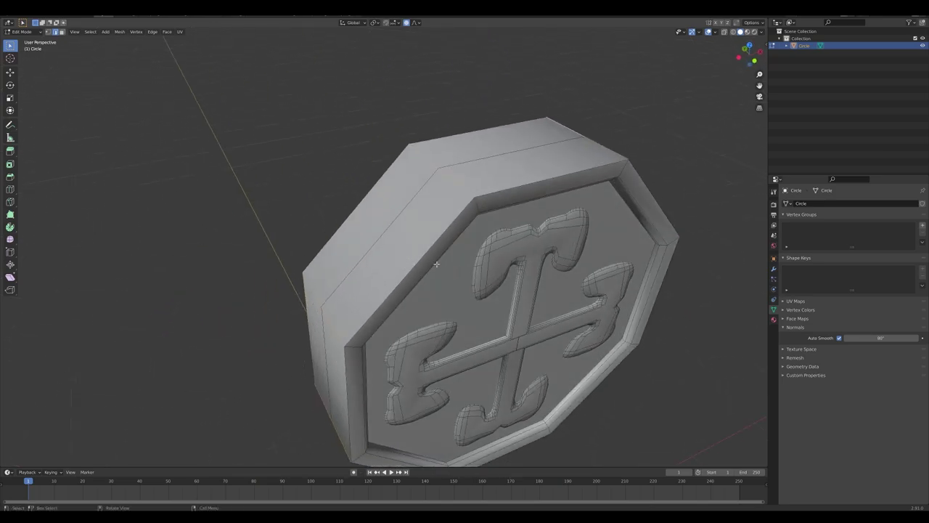
pyautogui.hotkey('ctrl', 'b')
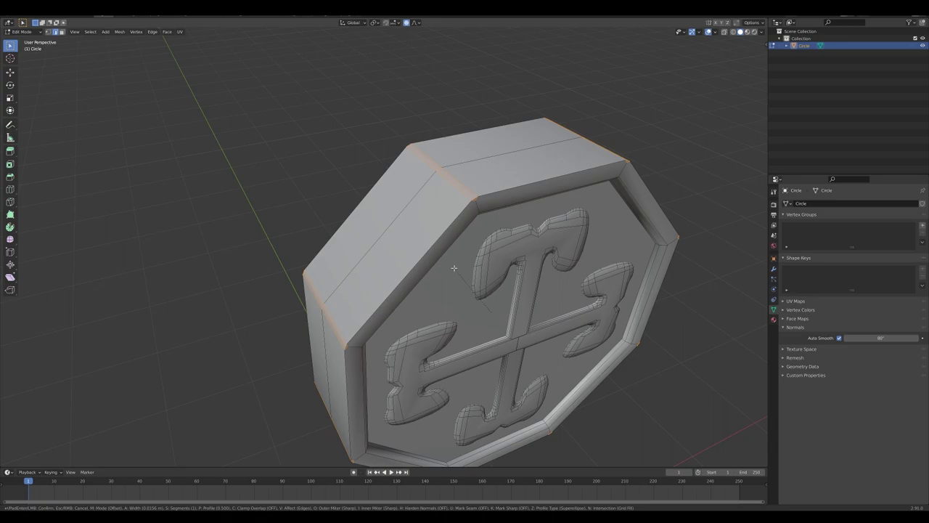
pyautogui.click(454, 268)
pyautogui.press('Tab')
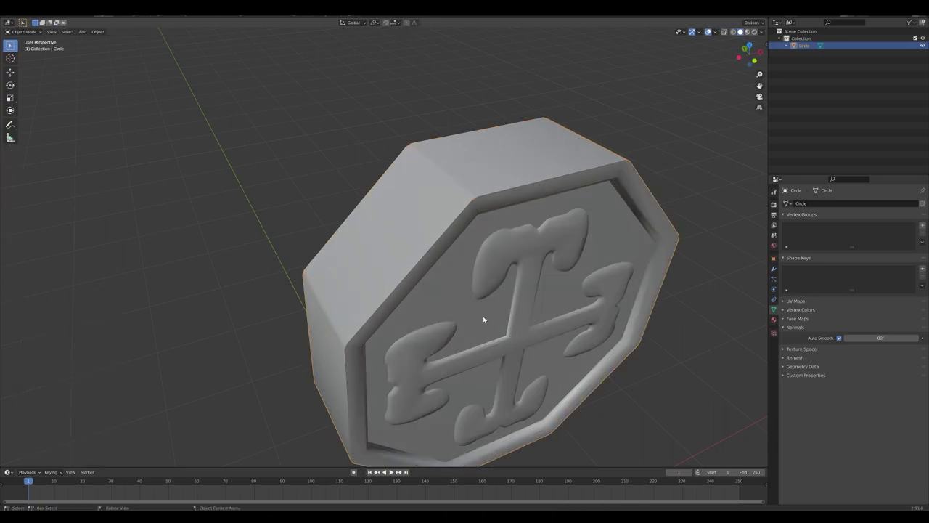
pyautogui.moveTo(485, 317); pyautogui.dragTo(470, 300, button='middle')
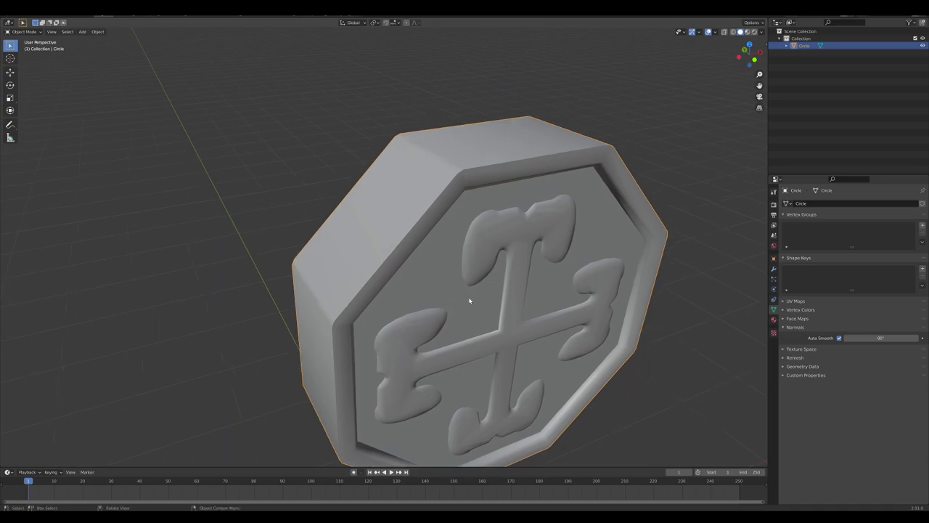
# Step: Dissolve the edge loop running around the middle of the pommel's octagonal side wall
pyautogui.press('Tab')
pyautogui.moveTo(405, 228); pyautogui.dragTo(394, 208, button='middle')
pyautogui.moveTo(520, 247); pyautogui.dragTo(445, 323, button='middle')
pyautogui.press('s')
pyautogui.click(443, 315)
pyautogui.press('Tab')
pyautogui.scroll(-4, 442, 317)
pyautogui.press('Tab')
pyautogui.scroll(5, 440, 249)
pyautogui.moveTo(440, 249)
pyautogui.mouseDown(button='middle')
pyautogui.moveTo(407, 251)
pyautogui.moveTo(428, 276)
pyautogui.moveTo(435, 218)
pyautogui.moveTo(443, 269)
pyautogui.moveTo(448, 237)
pyautogui.mouseUp(button='middle')
pyautogui.press('x')
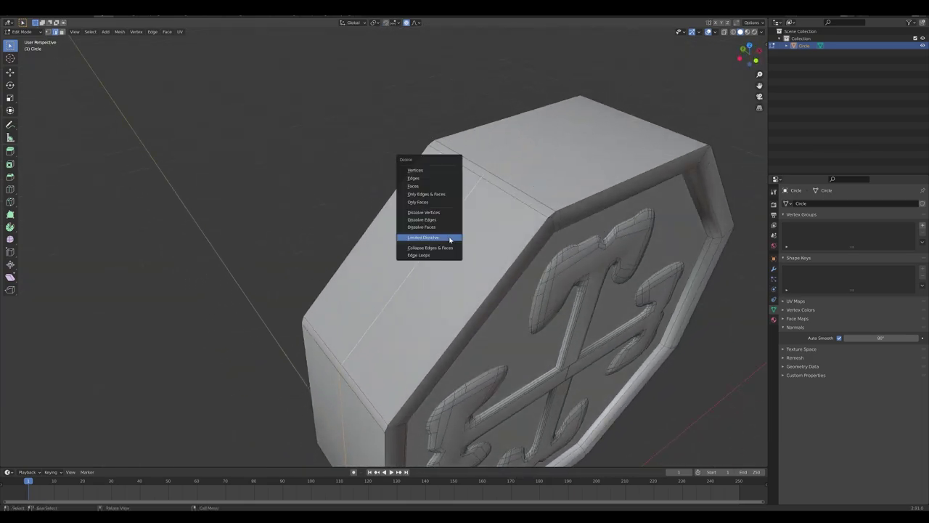
pyautogui.click(441, 220)
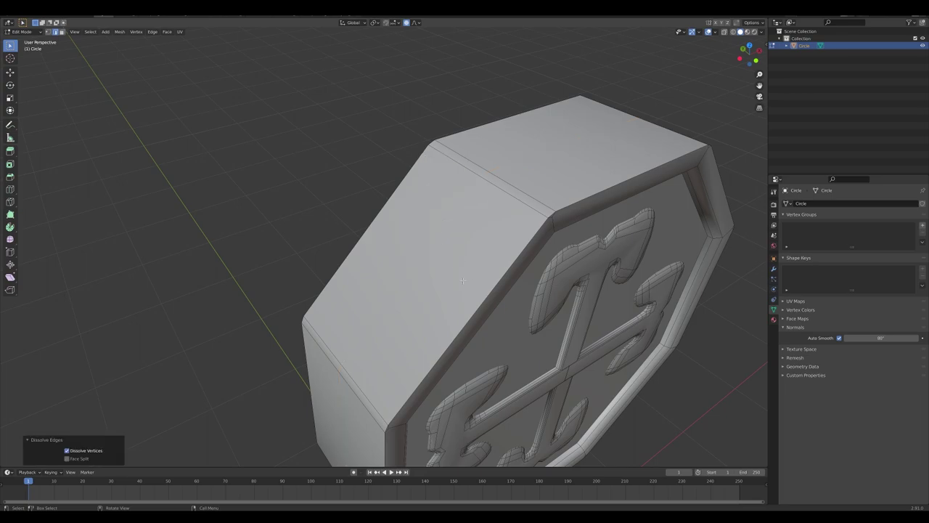
pyautogui.moveTo(464, 281); pyautogui.dragTo(502, 336, button='middle')
# Step: Raise the whole pommel along the Z axis by about 2.1 m and a further 5.1 m
pyautogui.press('Tab')
pyautogui.scroll(-2, 483, 294)
pyautogui.press('g')
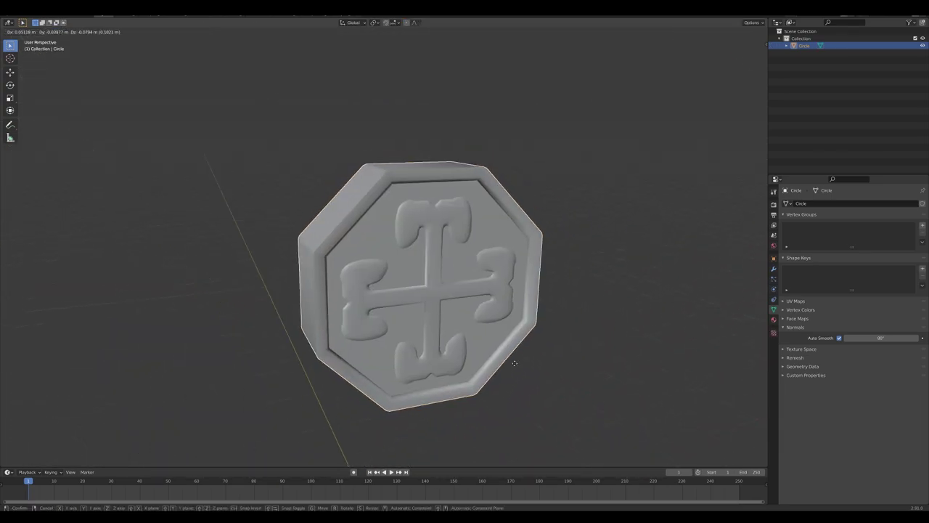
pyautogui.press('z')
pyautogui.click(498, 155)
pyautogui.scroll(-4, 504, 251)
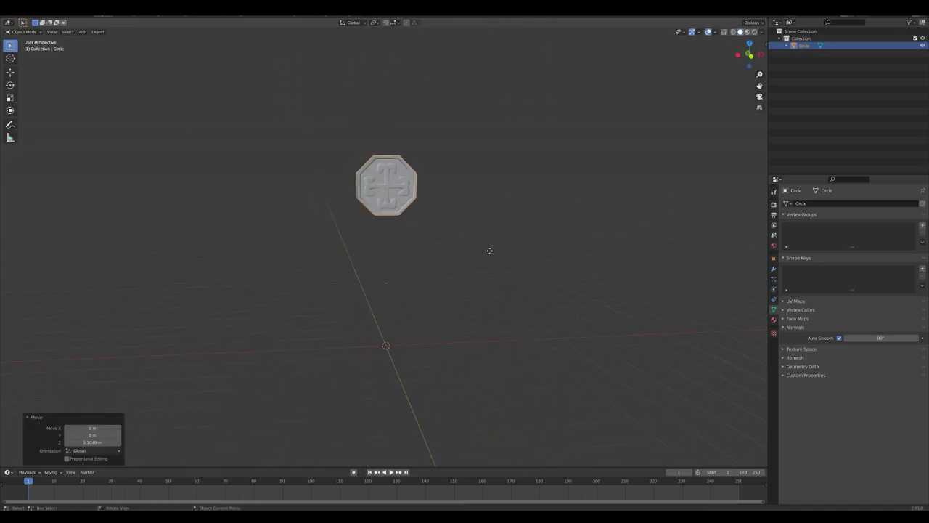
pyautogui.press('g')
pyautogui.press('z')
pyautogui.click(504, 90)
pyautogui.keyDown('shift'); pyautogui.moveTo(504, 89); pyautogui.dragTo(467, 216, button='middle'); pyautogui.keyUp('shift')
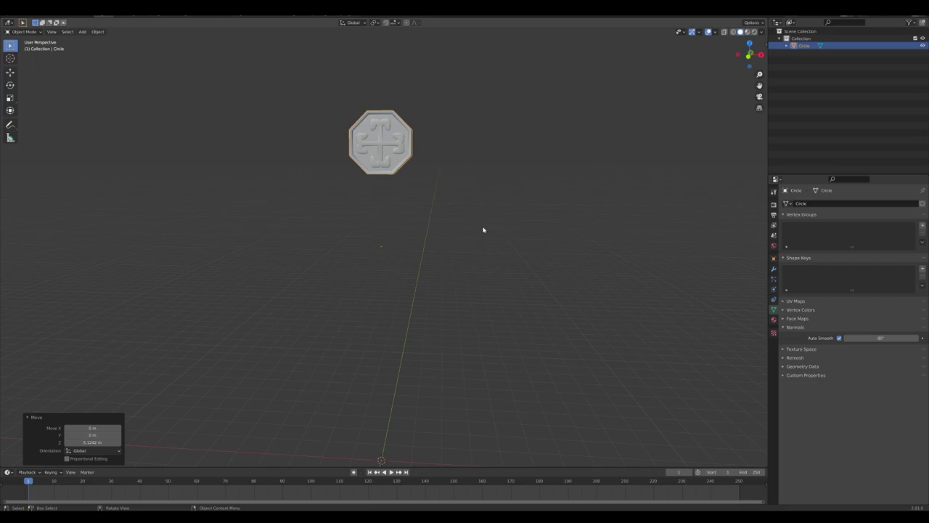
# Step: Switch to the labelled sword reference picture in Photos and examine the grip, cross-guard and pommel up close
pyautogui.moveTo(528, 516)
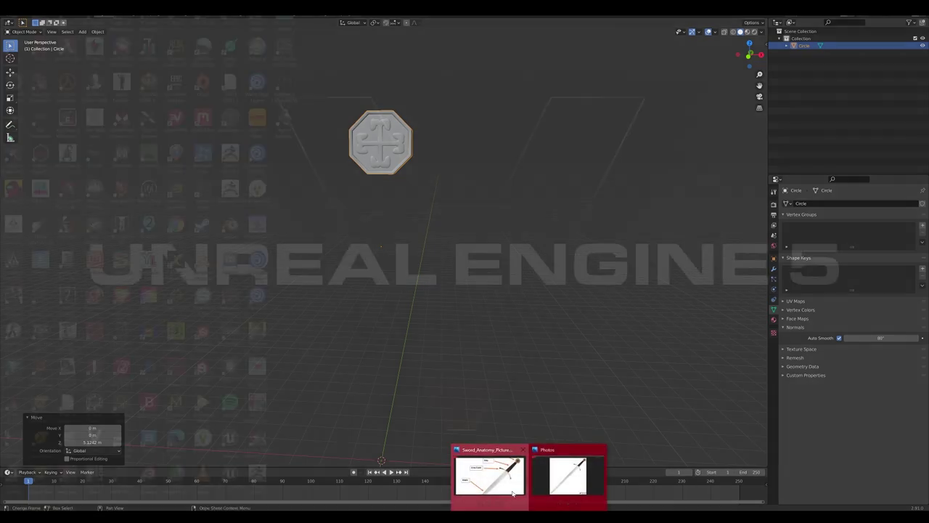
pyautogui.click(513, 493)
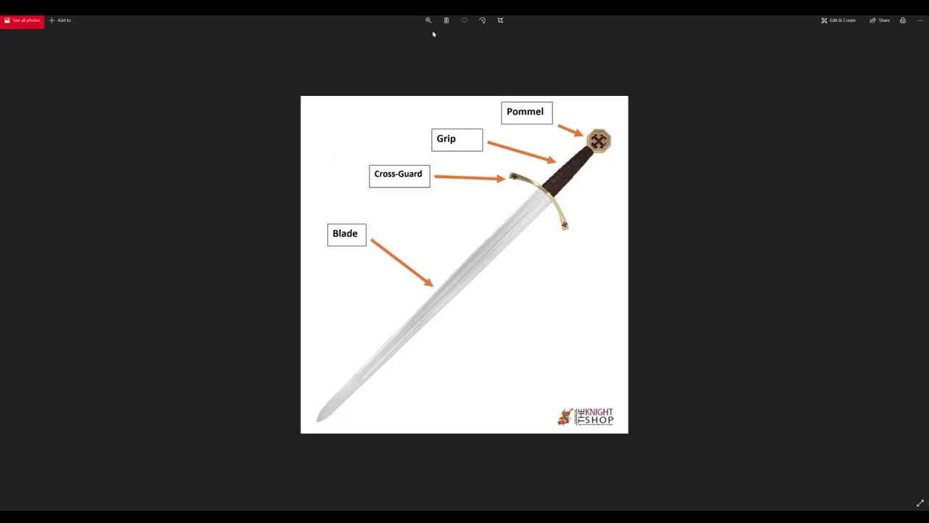
pyautogui.scroll(3, 521, 182)
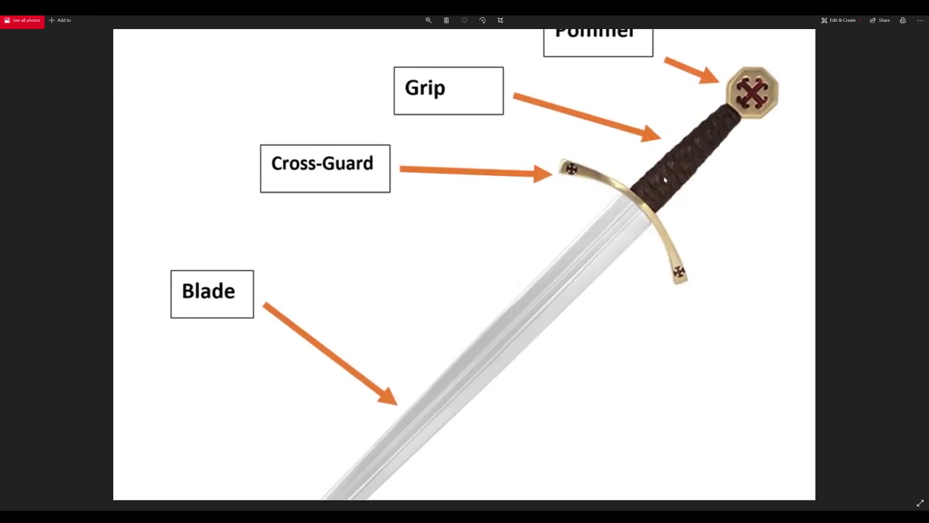
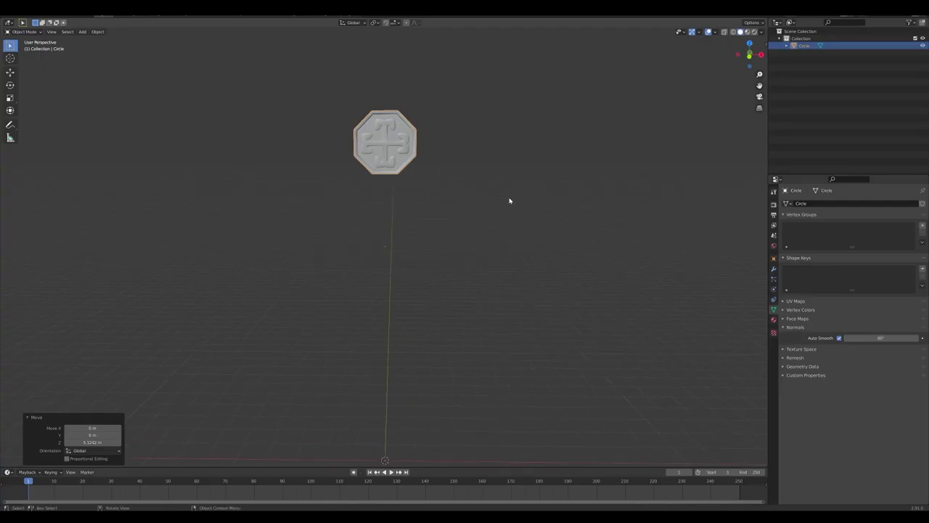
# Step: Add a 32-vertex cylinder for the grip and raise it along the Z axis to just beneath the pommel
pyautogui.hotkey('shift', 'a')
pyautogui.moveTo(438, 194)
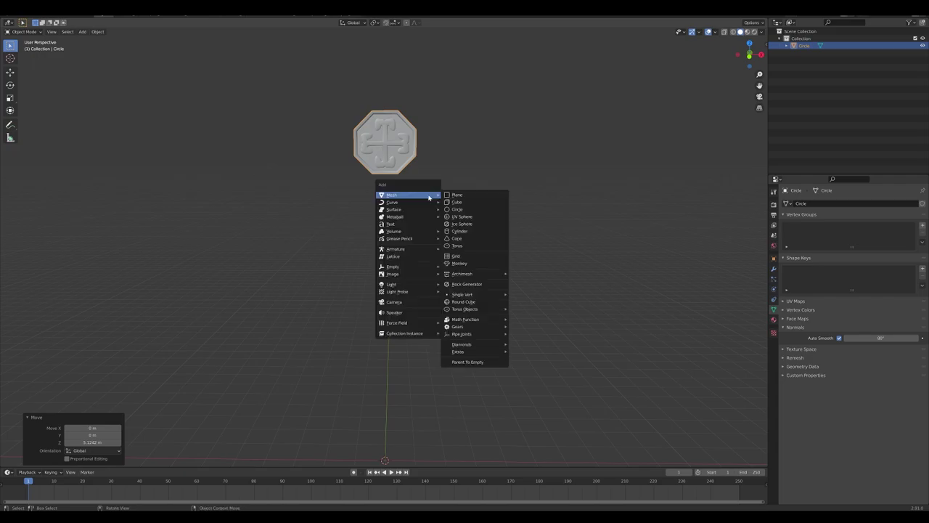
pyautogui.click(479, 231)
pyautogui.press('g')
pyautogui.press('z')
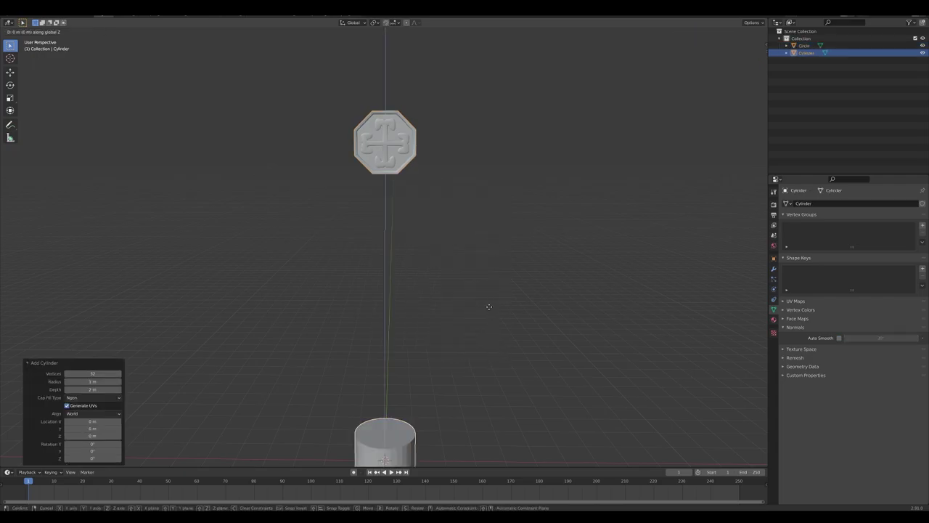
pyautogui.click(454, 110)
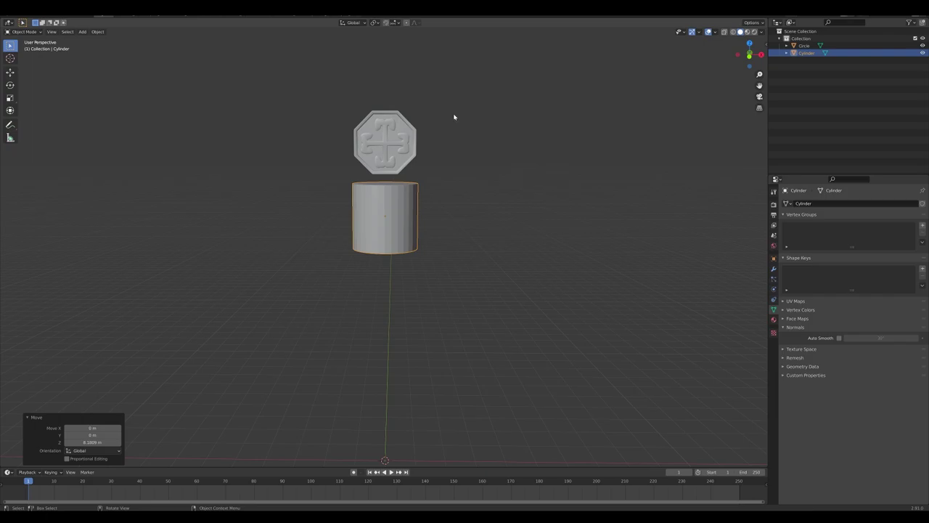
# Step: Scale the grip cylinder down to less than half its size and raise it about 0.86 m towards the pommel's underside
pyautogui.press('s')
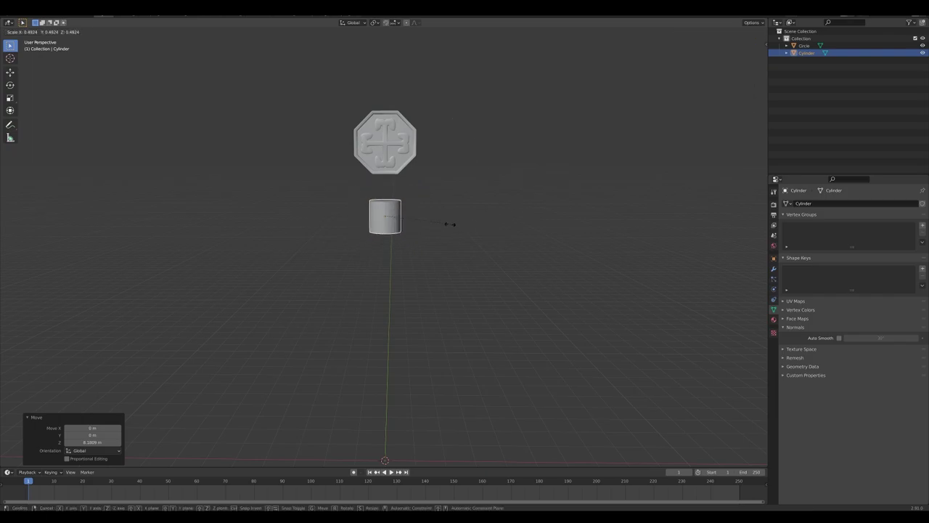
pyautogui.click(442, 228)
pyautogui.press('g')
pyautogui.press('z')
pyautogui.click(440, 186)
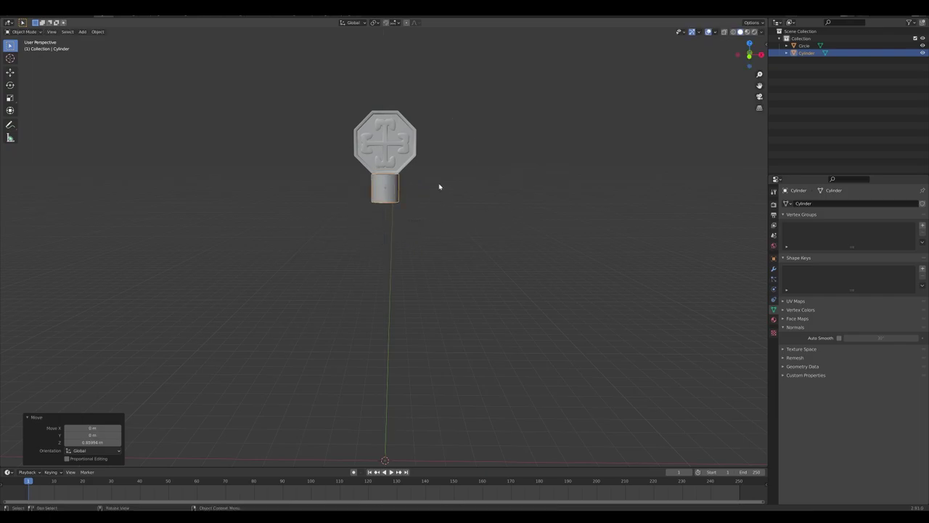
# Step: In front view, scale the grip cylinder by 0.847 and raise it along Z until its top meets the pommel's bottom edge
pyautogui.keyDown('shift'); pyautogui.moveTo(440, 186); pyautogui.dragTo(442, 214, button='middle'); pyautogui.keyUp('shift')
pyautogui.scroll(8, 441, 211)
pyautogui.keyDown('shift'); pyautogui.moveTo(462, 162); pyautogui.dragTo(447, 270, button='middle'); pyautogui.keyUp('shift')
pyautogui.press('KP_1')
pyautogui.scroll(2, 455, 233)
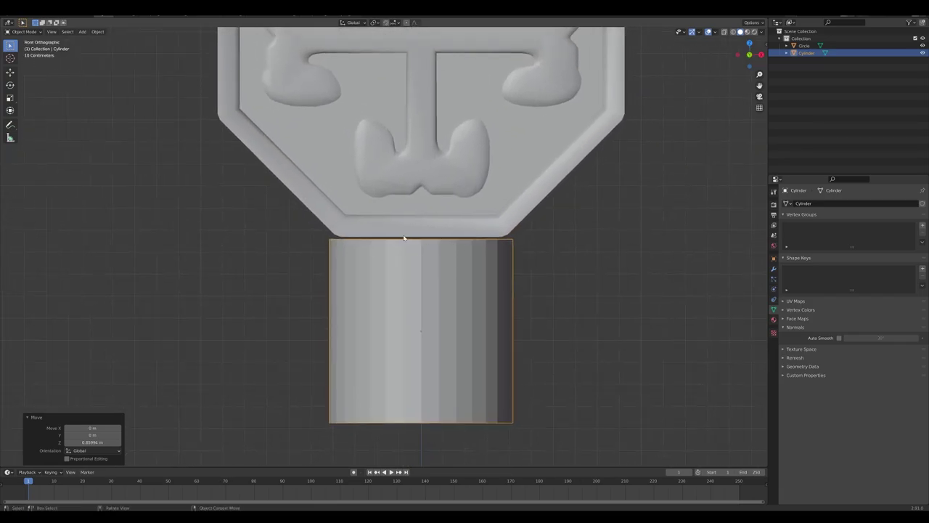
pyautogui.press('s')
pyautogui.click(510, 255)
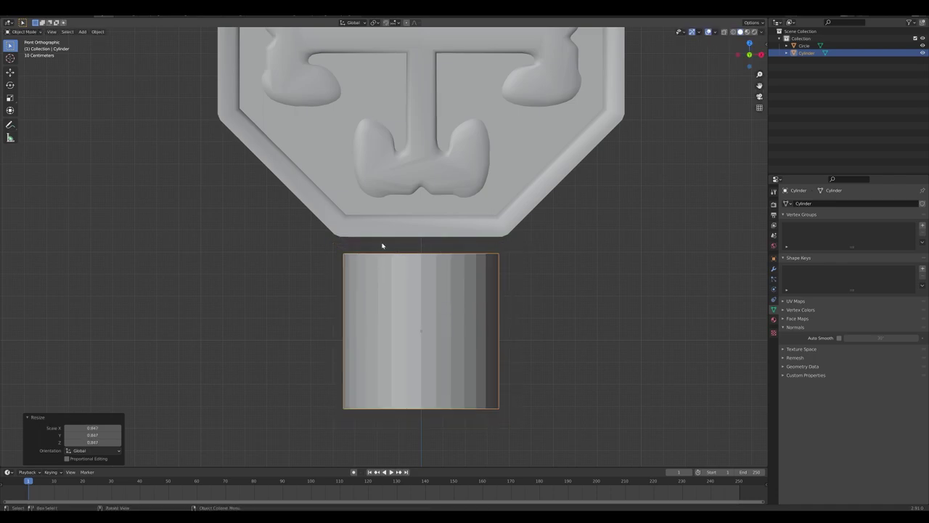
pyautogui.press('g')
pyautogui.press('z')
pyautogui.click(503, 263)
# Step: Fine-tune the cylinder's scale and Z position until its top is flush with the pommel and matches the width of its flat bottom edge
pyautogui.press('s')
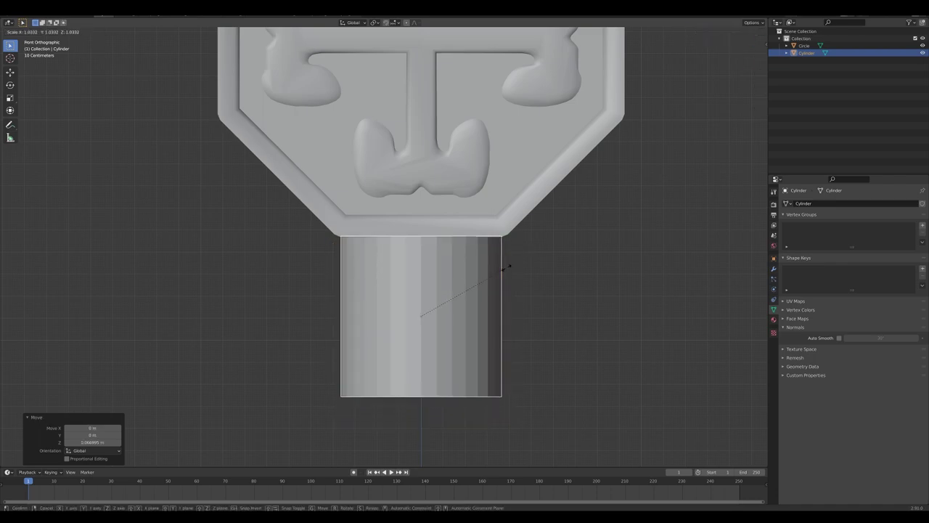
pyautogui.click(508, 267)
pyautogui.press('g')
pyautogui.press('z')
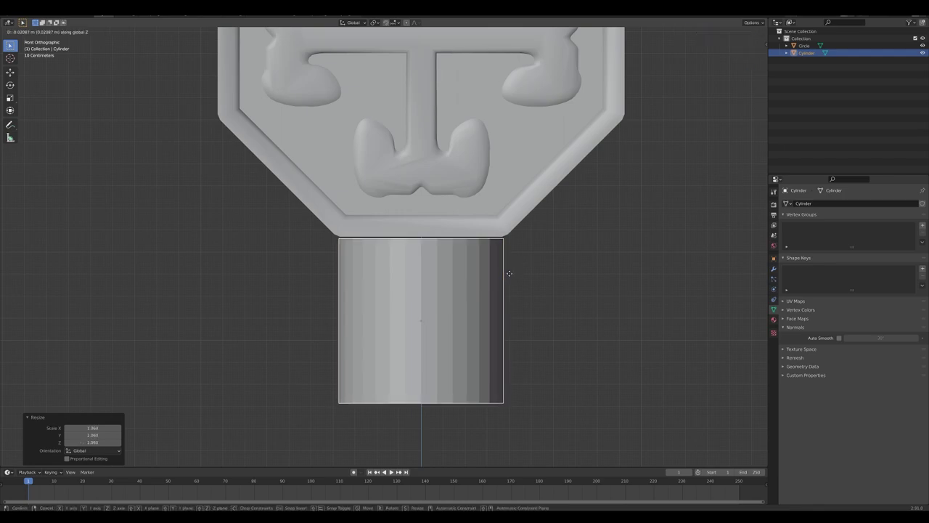
pyautogui.click(510, 273)
pyautogui.press('s')
pyautogui.click(512, 273)
pyautogui.press('g')
pyautogui.press('z')
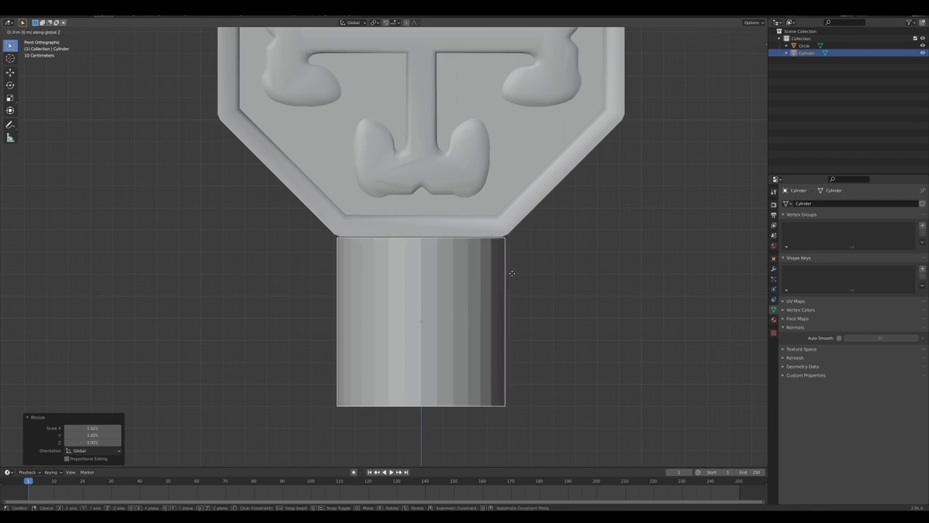
pyautogui.click(513, 271)
pyautogui.press('s')
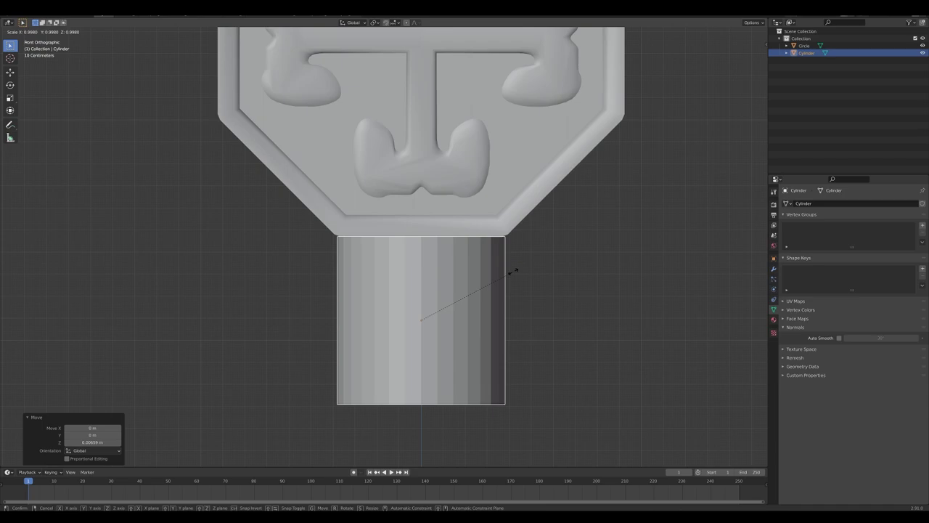
pyautogui.click(512, 271)
pyautogui.press('g')
pyautogui.press('z')
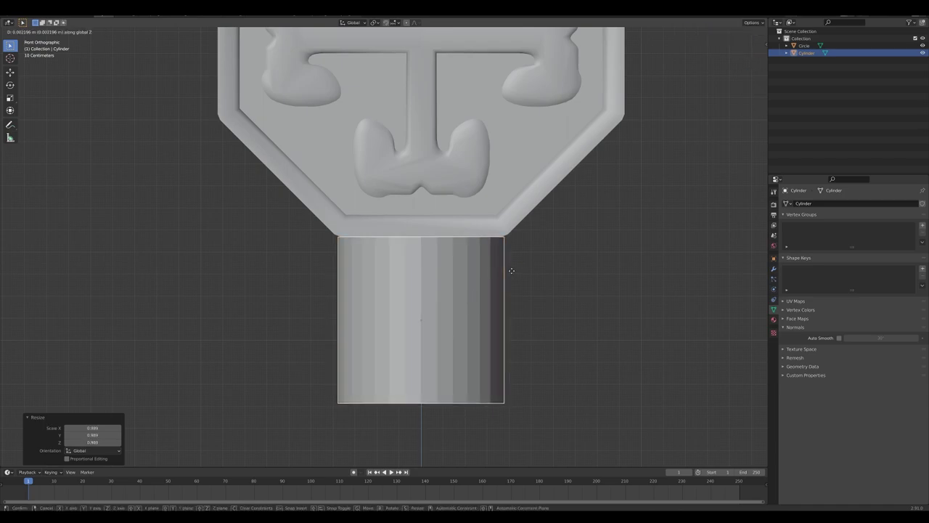
pyautogui.click(511, 271)
# Step: Move the cylinder's bottom face down along Z to lengthen the grip to nearly three times its original length
pyautogui.moveTo(493, 323); pyautogui.dragTo(449, 288, button='middle')
pyautogui.press('Tab')
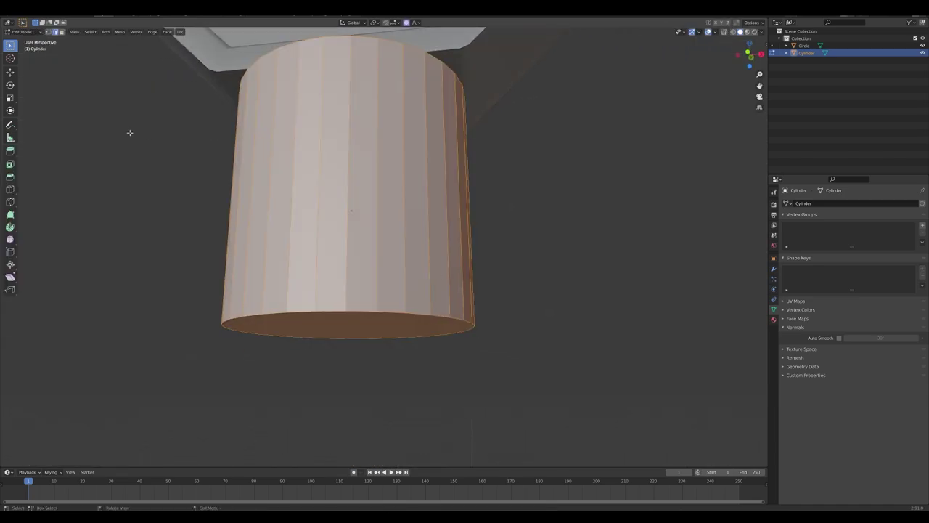
pyautogui.click(62, 32)
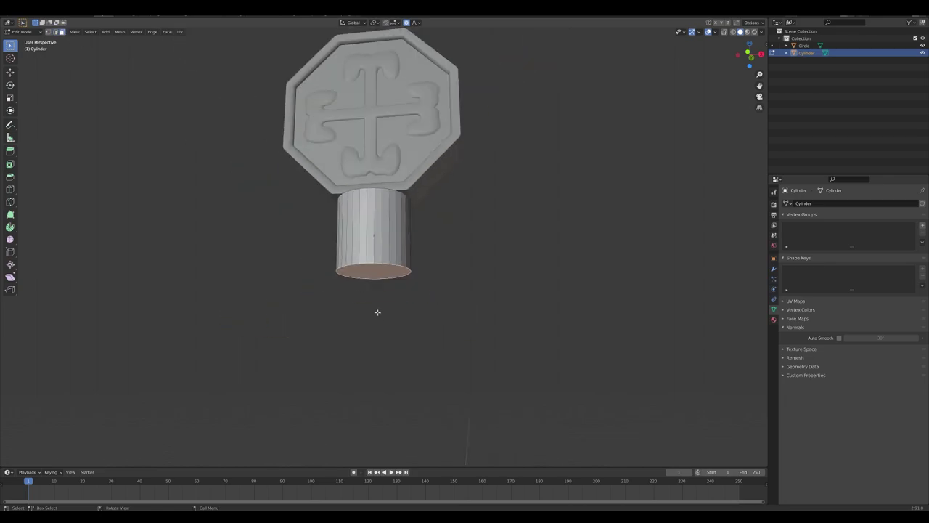
pyautogui.press('g')
pyautogui.press('z')
pyautogui.click(436, 375)
pyautogui.press('Tab')
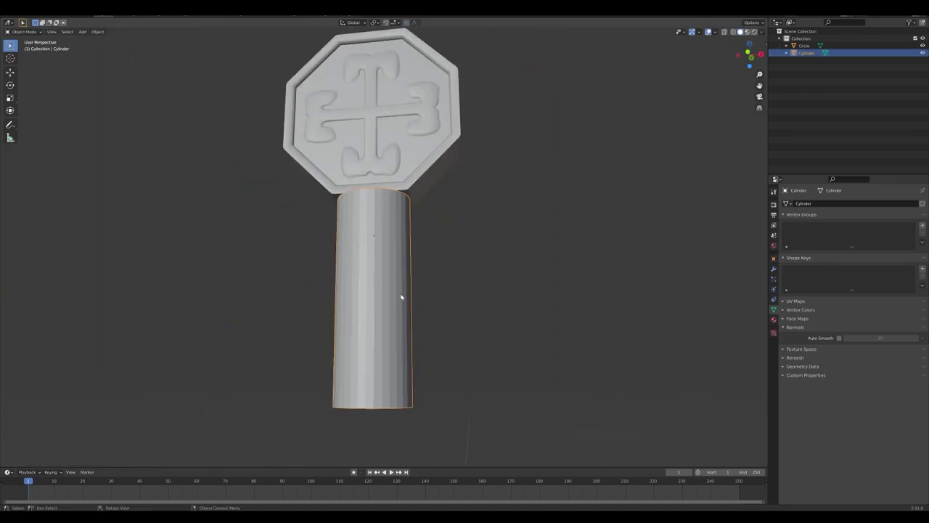
# Step: Add six evenly spaced horizontal loop cuts along the grip without sliding them
pyautogui.moveTo(400, 297); pyautogui.dragTo(420, 267, button='middle')
pyautogui.press('Tab')
pyautogui.press('ctrl')
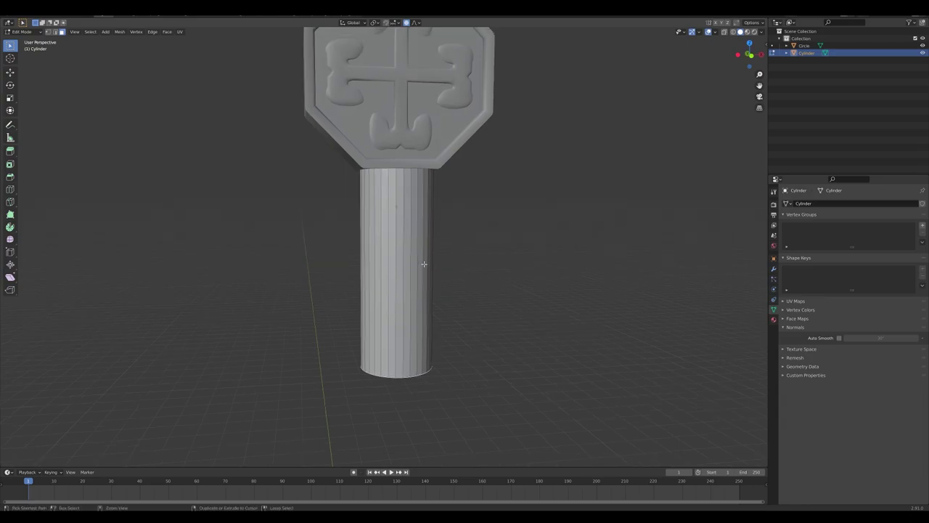
pyautogui.hotkey('ctrl', 'r')
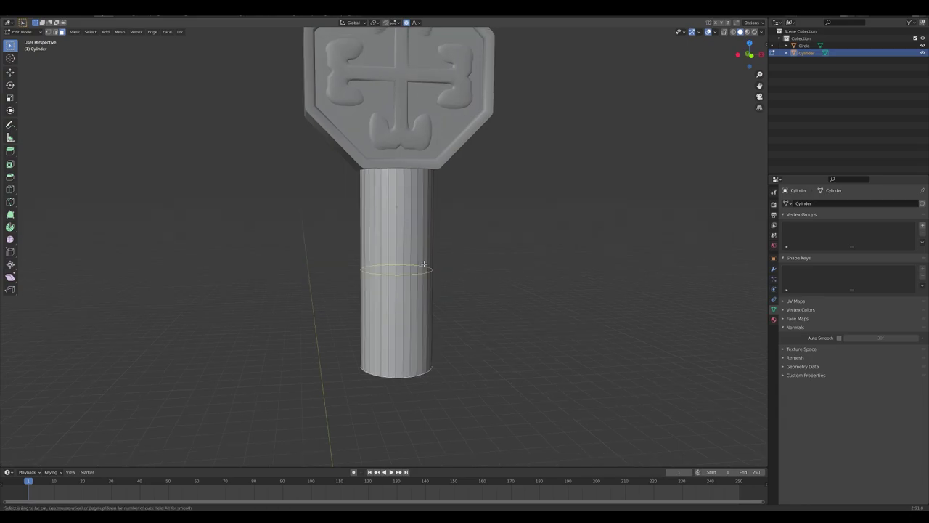
pyautogui.scroll(1, 424, 264)
pyautogui.scroll(4, 424, 264)
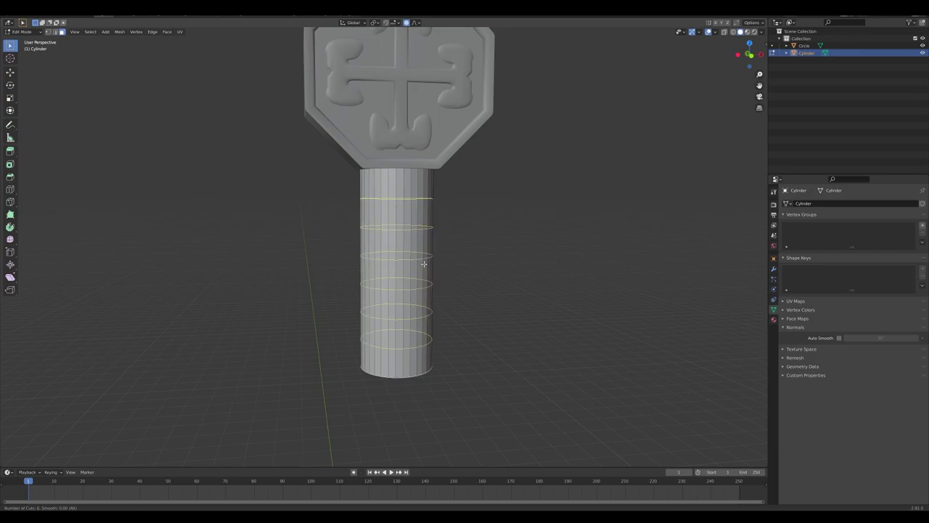
pyautogui.click(424, 264)
pyautogui.rightClick(424, 263)
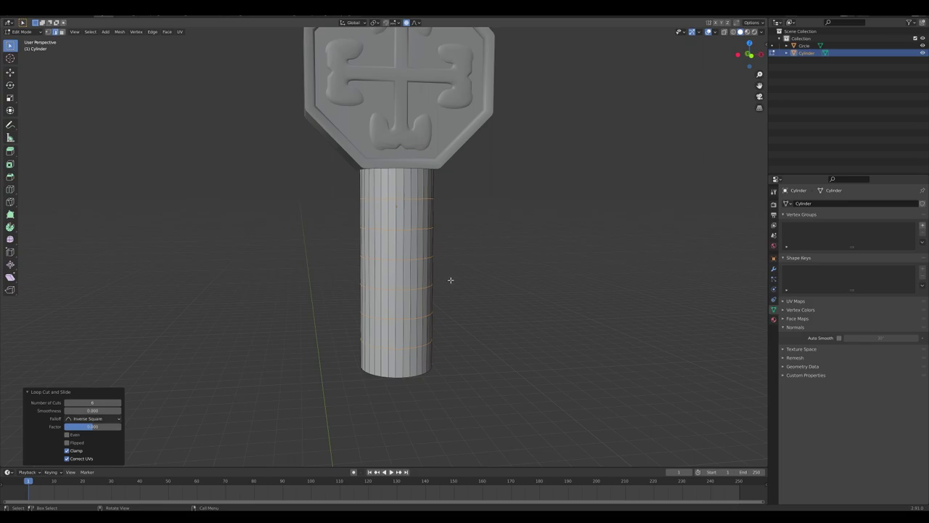
# Step: In front view, scale the grip's bottom edge loop by 1.128 with smooth proportional editing of size about 1.95 to taper the grip
pyautogui.press('KP_1')
pyautogui.press('KP_5')
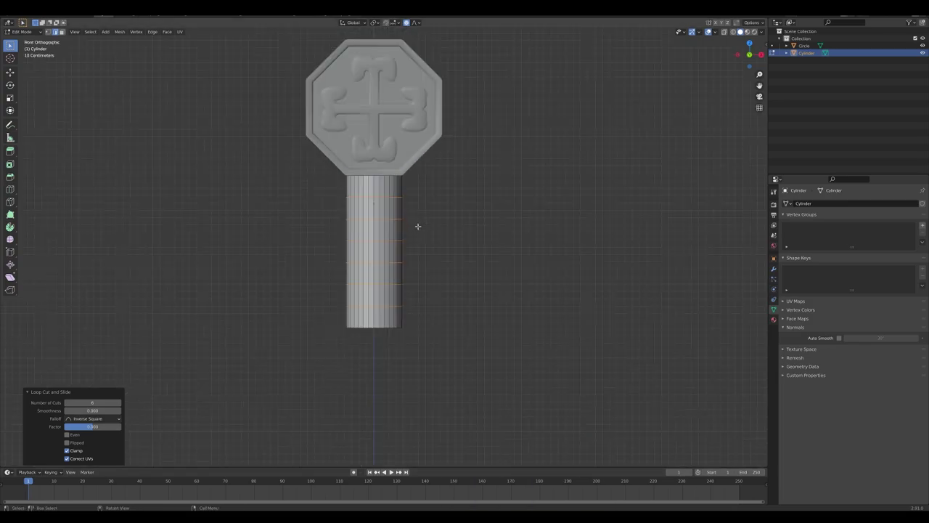
pyautogui.scroll(3, 342, 273)
pyautogui.click(340, 357)
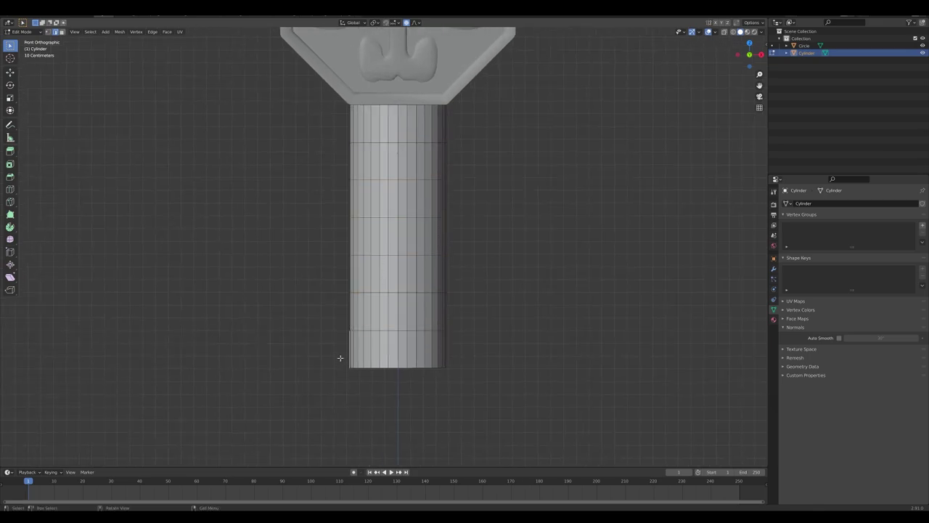
pyautogui.moveTo(283, 272); pyautogui.dragTo(307, 259, button='middle')
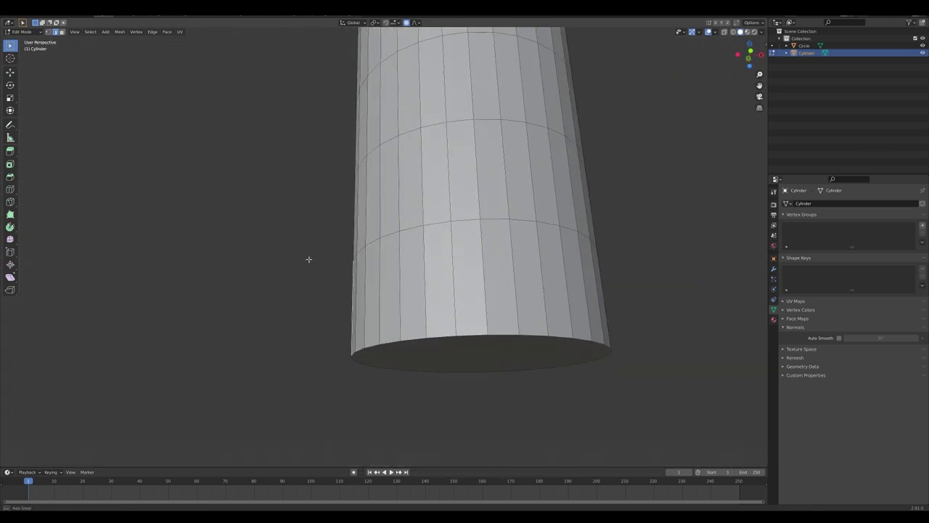
pyautogui.keyDown('alt'); pyautogui.click(412, 341); pyautogui.keyUp('alt')
pyautogui.press('KP_1')
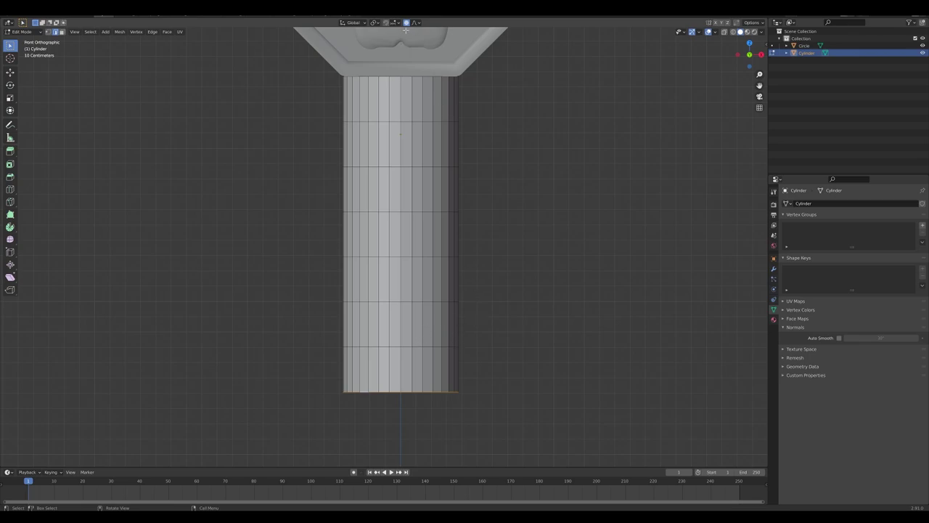
pyautogui.scroll(-3, 471, 204)
pyautogui.scroll(4, 460, 214)
pyautogui.press('s')
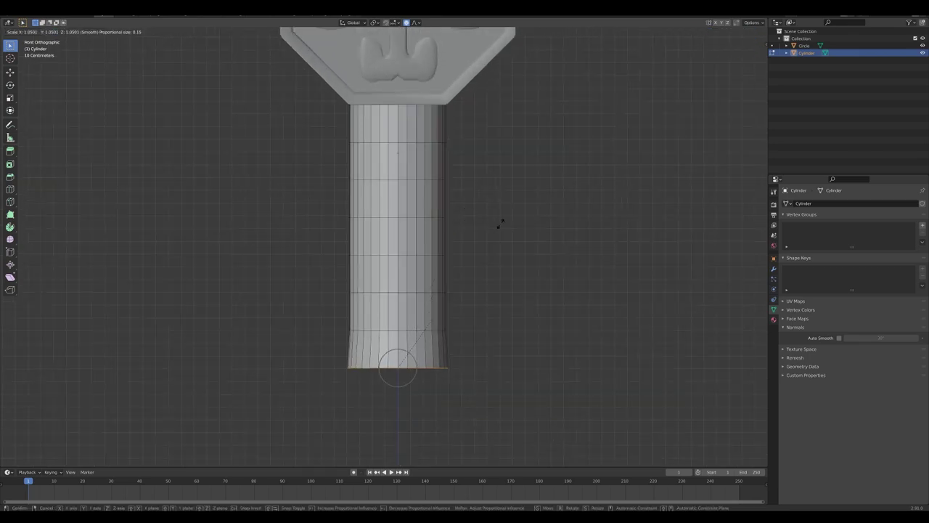
pyautogui.scroll(-3, 498, 224)
pyautogui.scroll(-15, 530, 223)
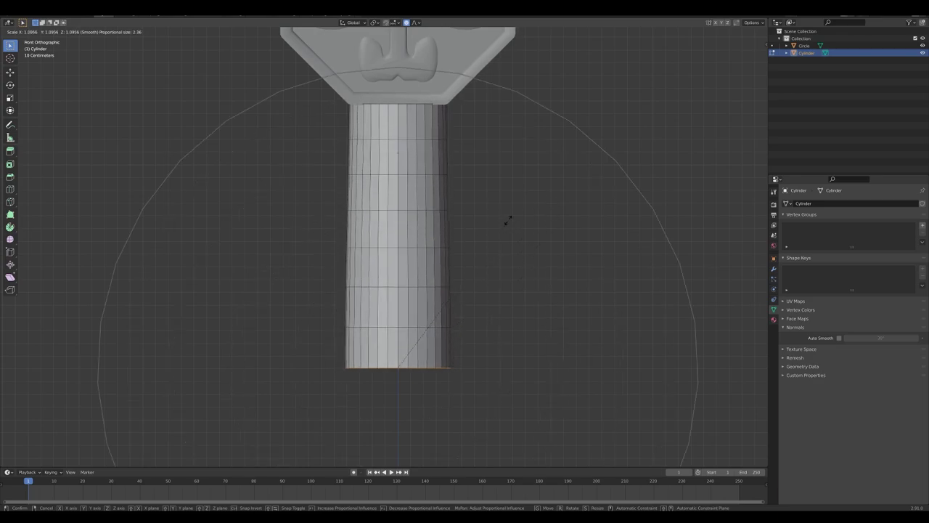
pyautogui.scroll(2, 535, 221)
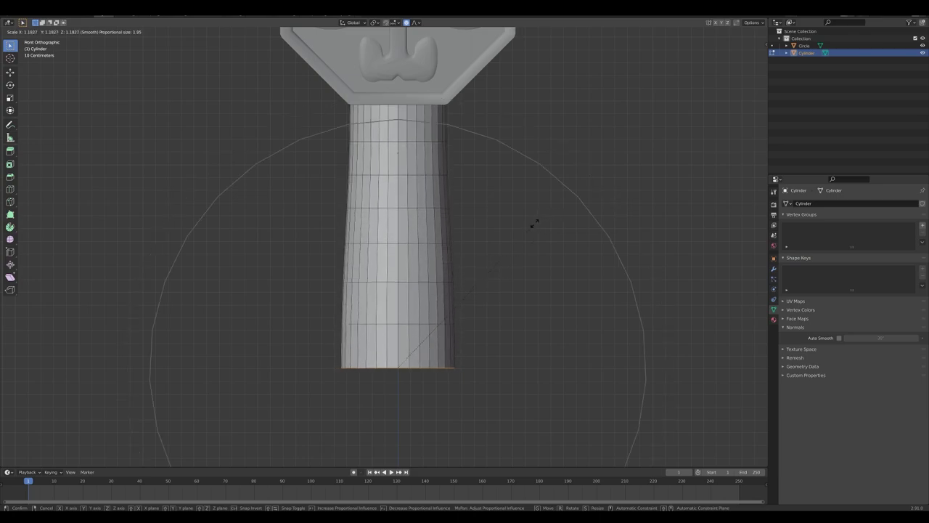
pyautogui.click(524, 225)
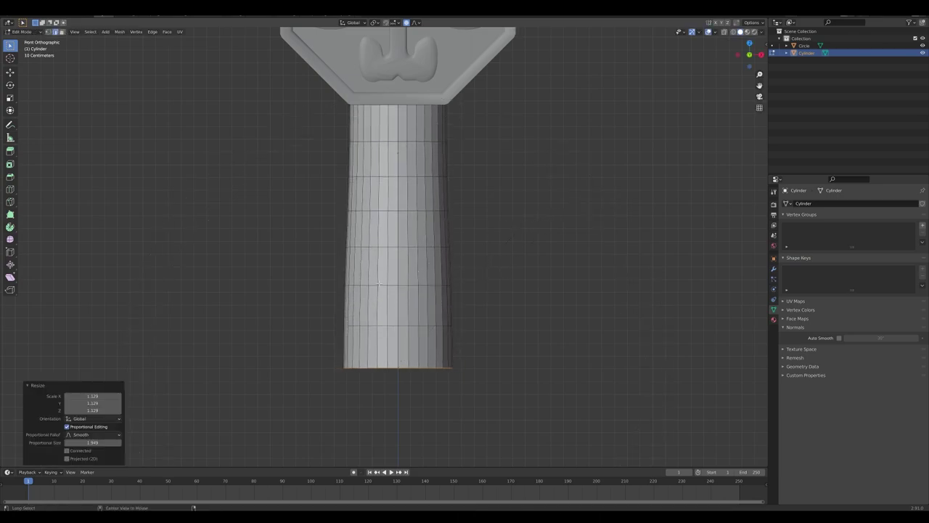
# Step: Even out the taper by scaling the second-lowest loop cut by 0.966 and the third one below the pommel by 1.014, proportional size 1.772
pyautogui.press('s')
pyautogui.scroll(1, 504, 291)
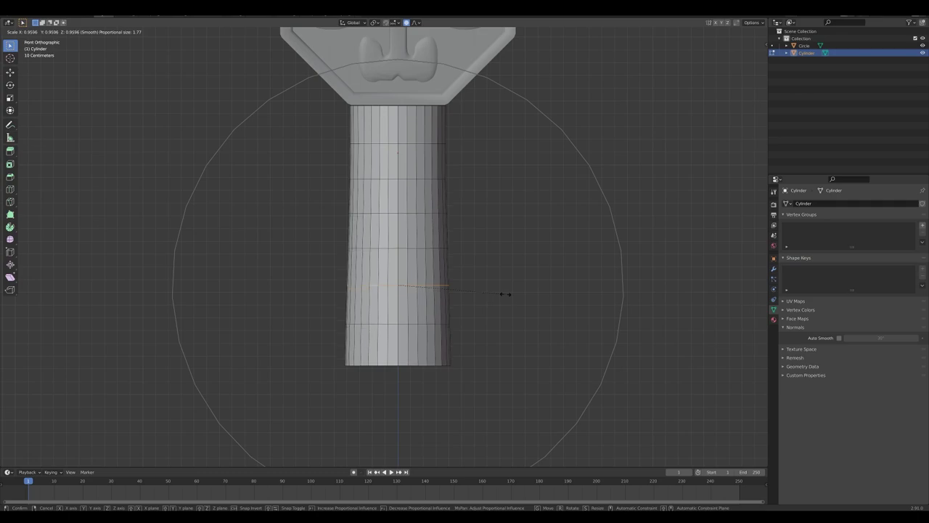
pyautogui.click(506, 294)
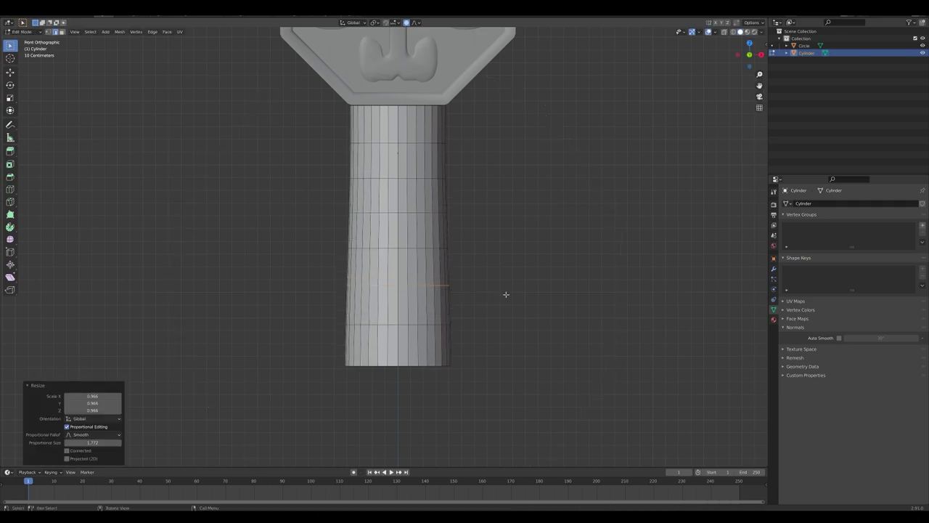
pyautogui.keyDown('alt'); pyautogui.click(383, 213); pyautogui.keyUp('alt')
pyautogui.press('s')
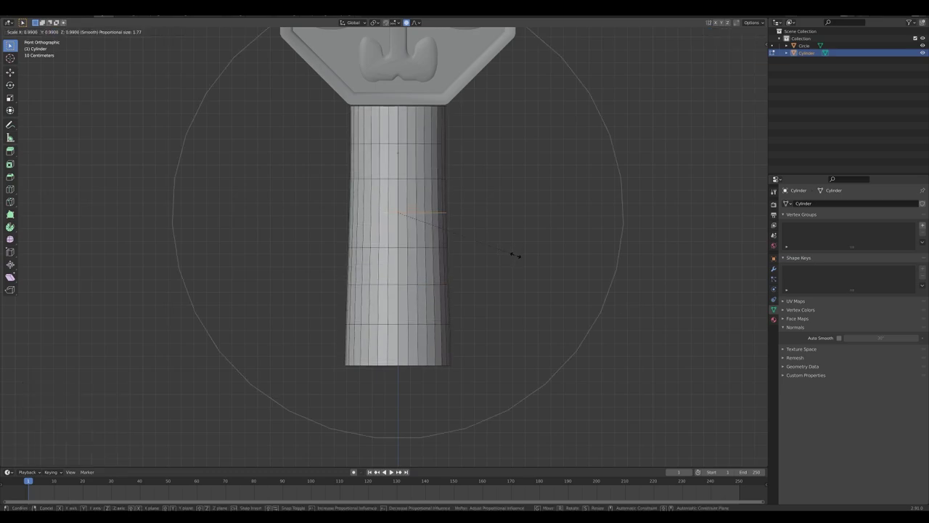
pyautogui.click(518, 257)
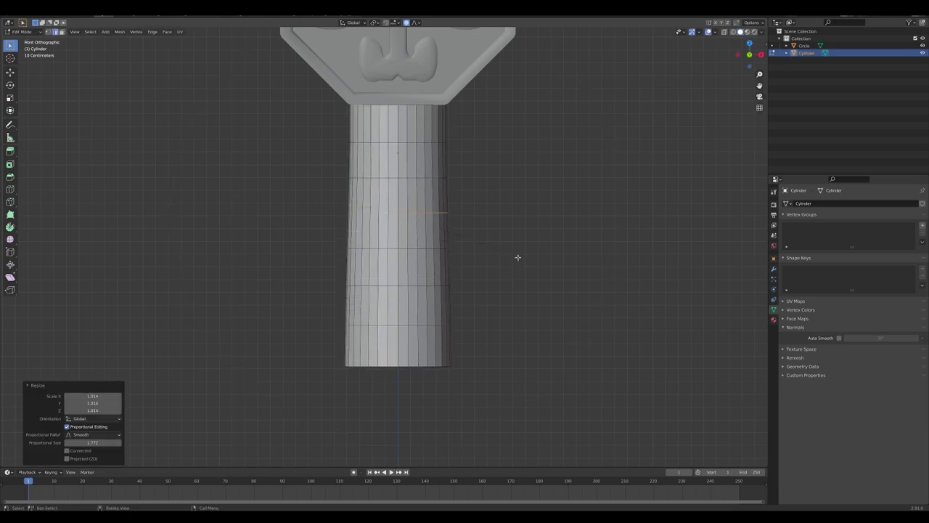
pyautogui.press('Tab')
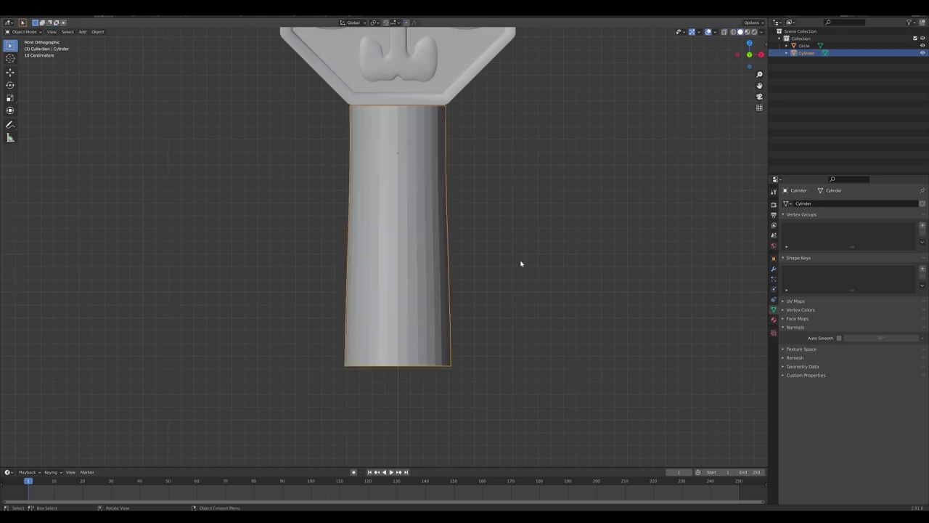
# Step: Flatten the grip front to back by scaling the cylinder by 0.814 along Y
pyautogui.scroll(-4, 520, 264)
pyautogui.moveTo(461, 262)
pyautogui.mouseDown(button='middle')
pyautogui.moveTo(504, 265)
pyautogui.moveTo(465, 263)
pyautogui.mouseUp(button='middle')
pyautogui.press('KP_1')
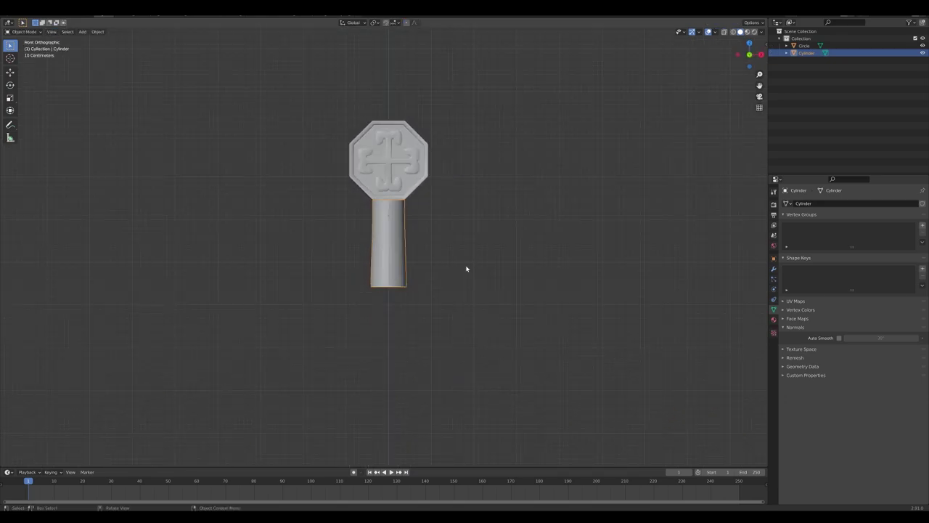
pyautogui.scroll(7, 468, 269)
pyautogui.press('Tab')
pyautogui.press('Tab')
pyautogui.moveTo(475, 202); pyautogui.dragTo(369, 262, button='middle')
pyautogui.scroll(-6, 487, 234)
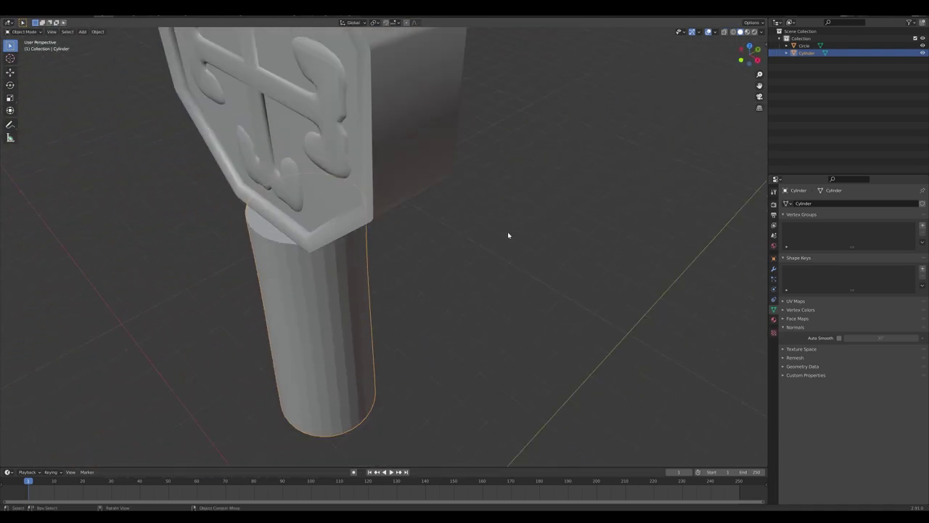
pyautogui.press('s')
pyautogui.press('y')
pyautogui.click(432, 240)
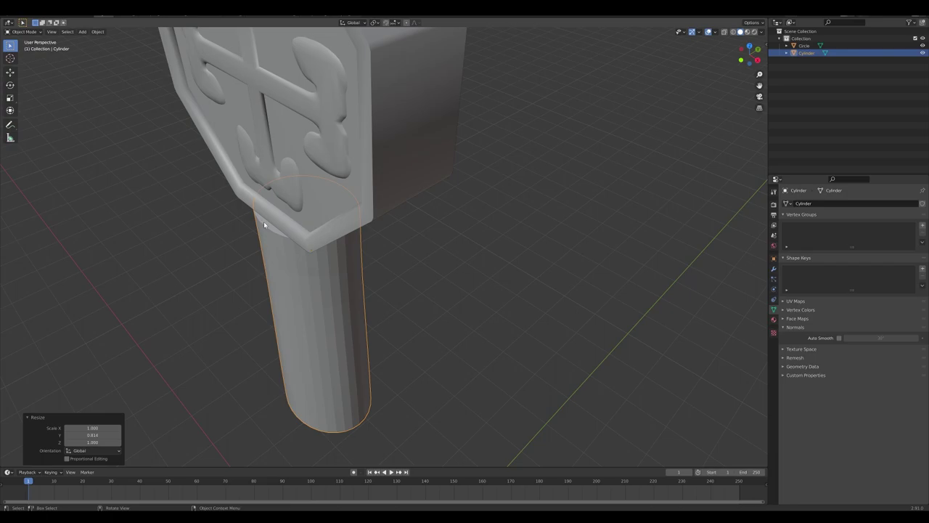
# Step: Narrow the grip slightly further along Y to fit it under the pommel, and deselect it
pyautogui.moveTo(263, 221); pyautogui.dragTo(389, 215, button='middle')
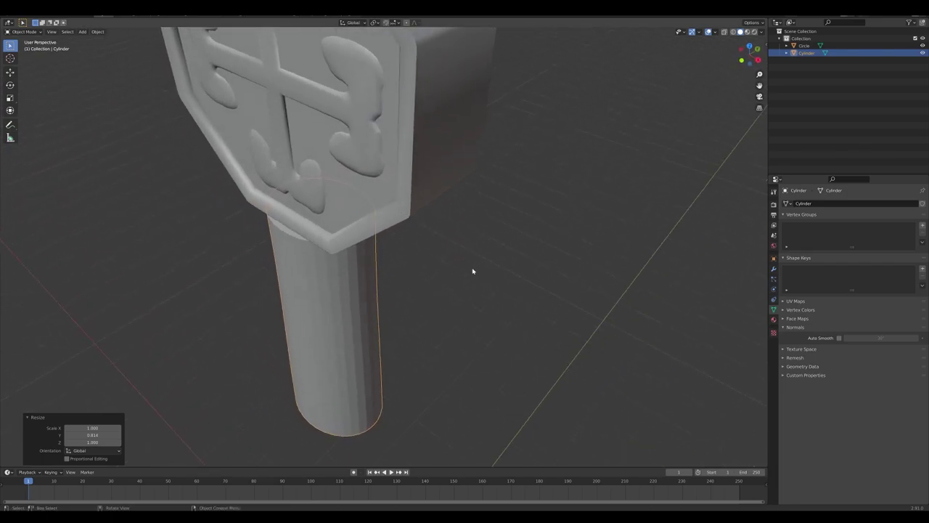
pyautogui.press('s')
pyautogui.press('y')
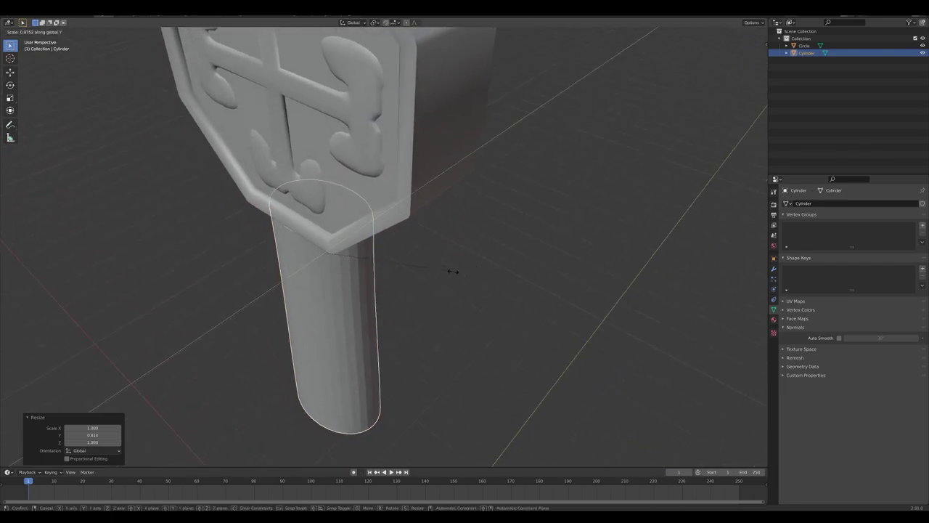
pyautogui.click(450, 272)
pyautogui.click(456, 302)
# Step: Move the grip's bottom face down along Z with proportional editing to lengthen the grip
pyautogui.moveTo(456, 302); pyautogui.dragTo(477, 217, button='middle')
pyautogui.press('Tab')
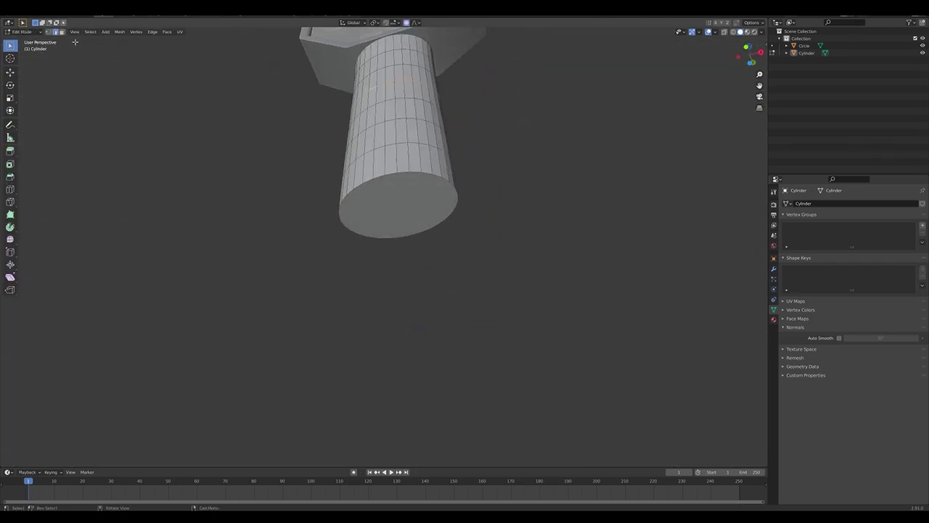
pyautogui.keyDown('alt'); pyautogui.click(342, 174); pyautogui.keyUp('alt')
pyautogui.press('g')
pyautogui.press('z')
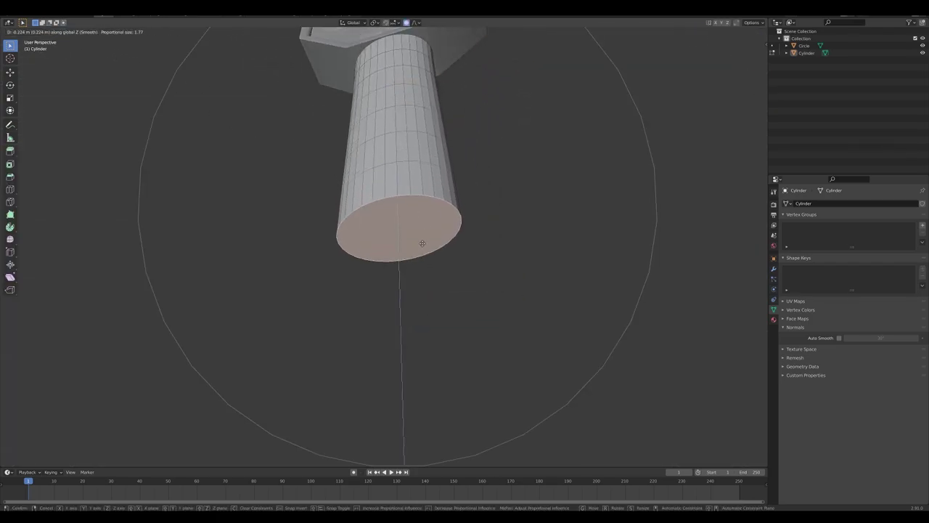
pyautogui.click(416, 308)
pyautogui.press('Tab')
# Step: In edge mode and front view, slightly enlarge the third-lowest and second-lowest loop cuts of the grip with proportional editing
pyautogui.scroll(-5, 429, 249)
pyautogui.moveTo(429, 203); pyautogui.dragTo(413, 271, button='middle')
pyautogui.press('KP_1')
pyautogui.scroll(4, 437, 264)
pyautogui.press('Tab')
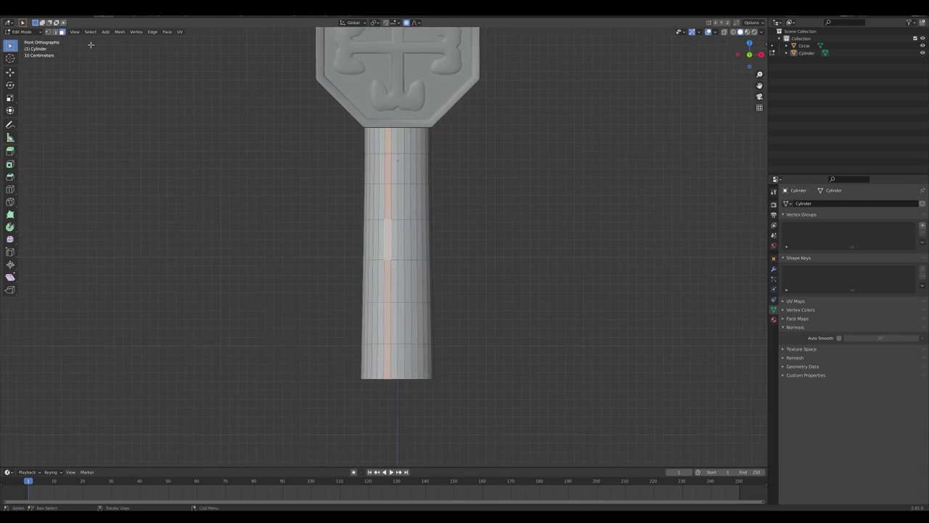
pyautogui.click(62, 33)
pyautogui.hotkey('alt', 'a')
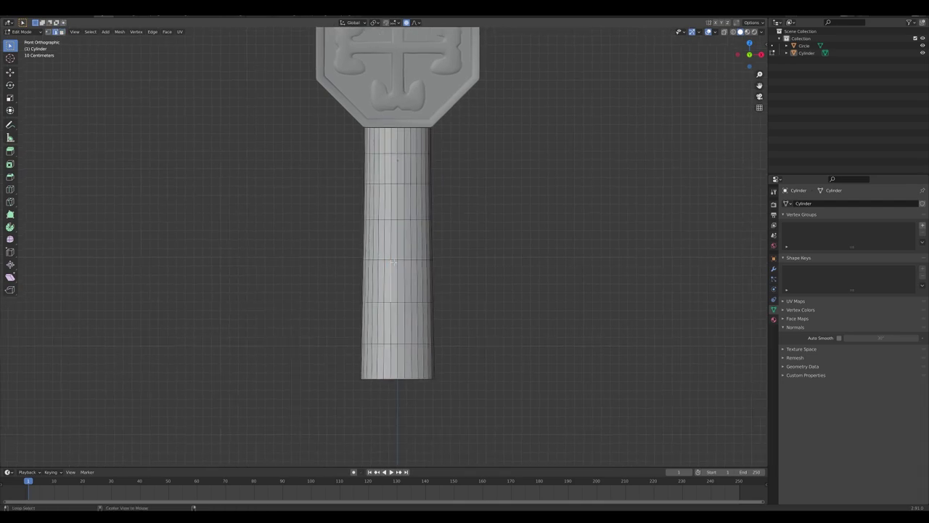
pyautogui.press('s')
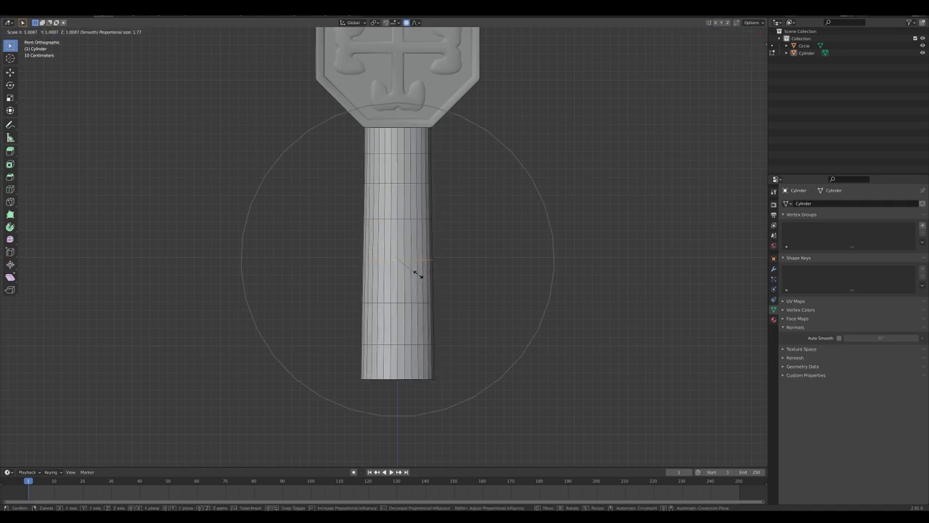
pyautogui.click(418, 275)
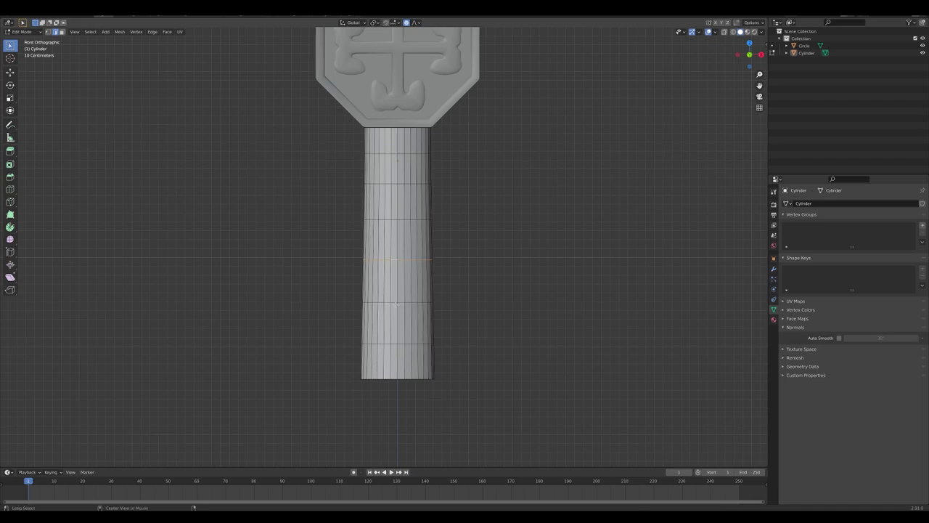
pyautogui.press('s')
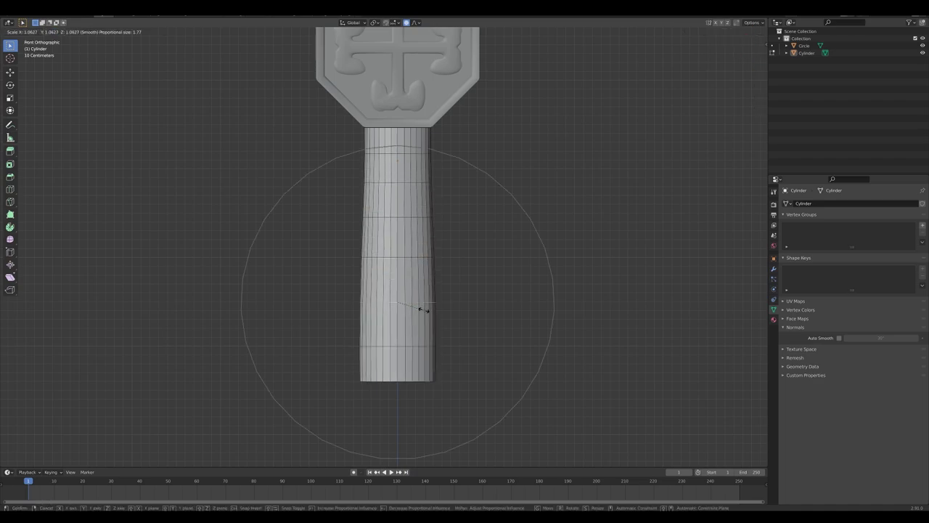
pyautogui.click(422, 308)
# Step: Scale the grip's bottom edge loop by about 1.11 with proportional editing to widen the lower end
pyautogui.keyDown('alt'); pyautogui.click(390, 380); pyautogui.keyUp('alt')
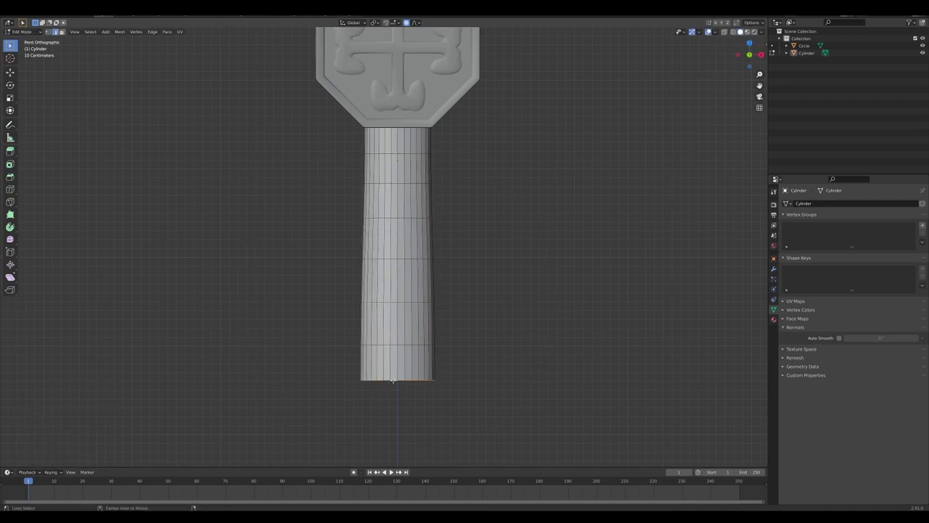
pyautogui.press('s')
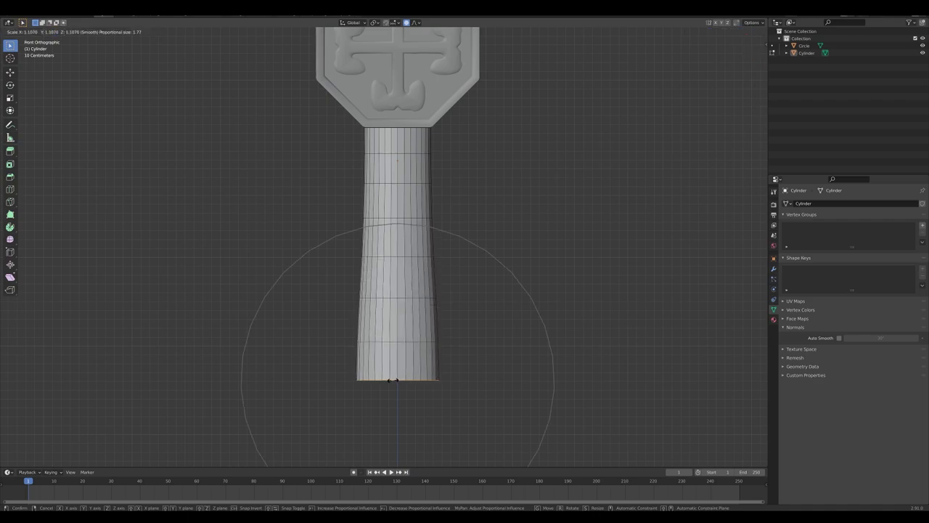
pyautogui.click(393, 380)
pyautogui.press('Tab')
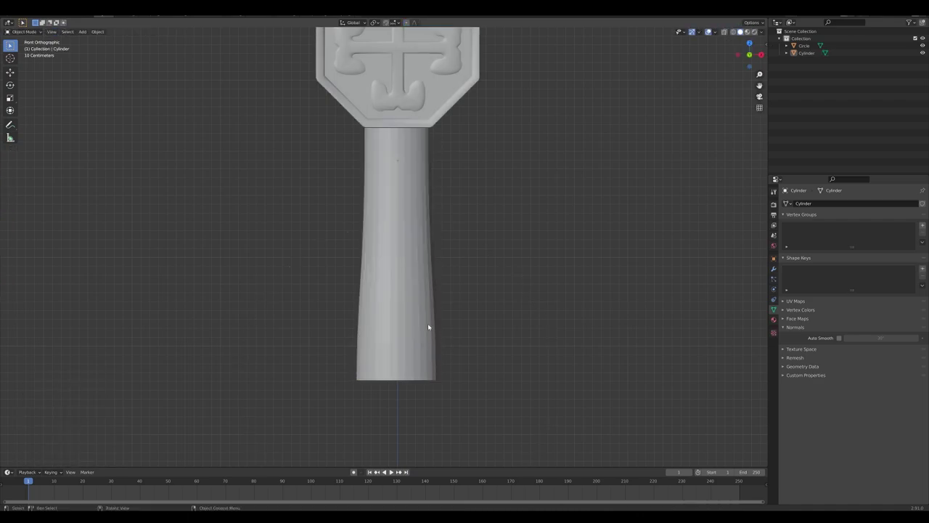
# Step: Scale the second-lowest loop cut by about 0.96 with proportional size 1.46 to slim the grip above its flared end
pyautogui.press('Tab')
pyautogui.keyDown('alt'); pyautogui.click(378, 300); pyautogui.keyUp('alt')
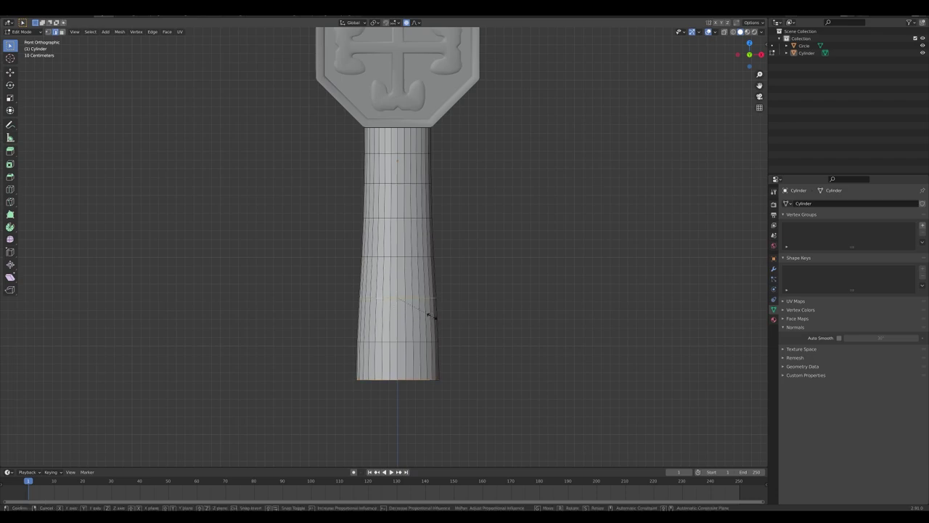
pyautogui.press('s')
pyautogui.scroll(2, 428, 315)
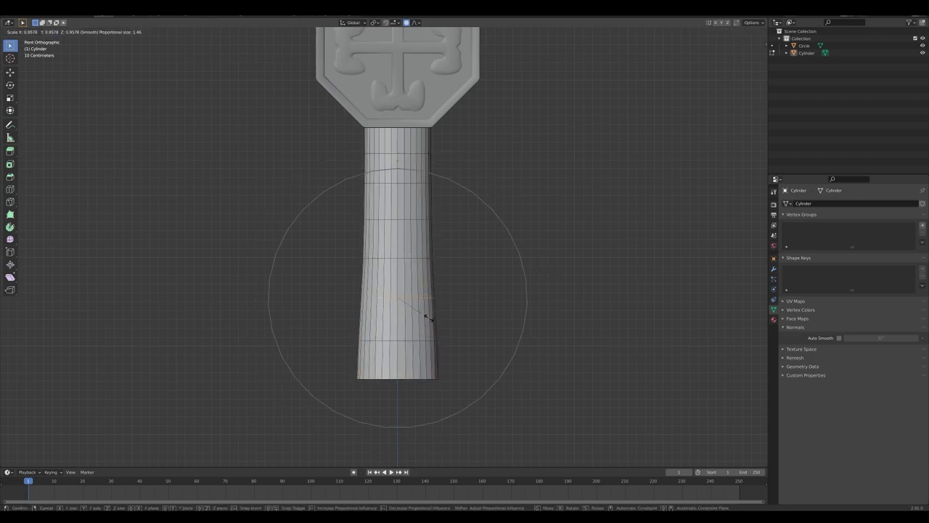
pyautogui.click(427, 316)
pyautogui.press('Tab')
pyautogui.scroll(-3, 462, 261)
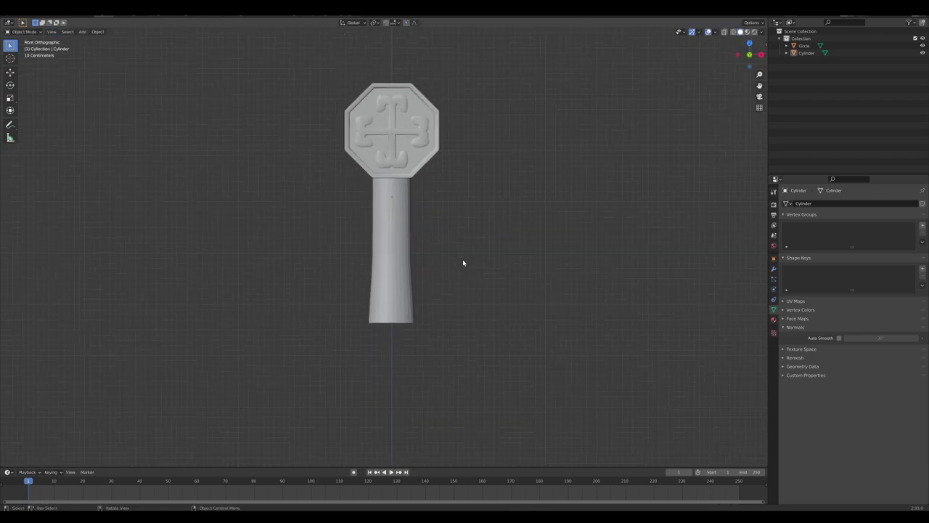
# Step: Enlarge the second-lowest loop cut slightly, and scale the third-lowest one by 1.045 with proportional size 0.909 to straighten the taper
pyautogui.press('Tab')
pyautogui.scroll(2, 428, 278)
pyautogui.press('s')
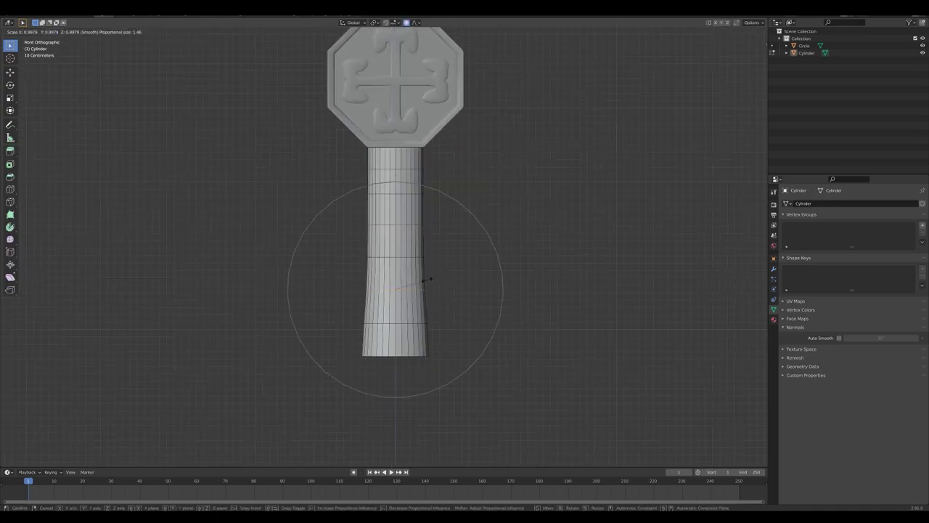
pyautogui.click(428, 280)
pyautogui.keyDown('alt'); pyautogui.click(388, 257); pyautogui.keyUp('alt')
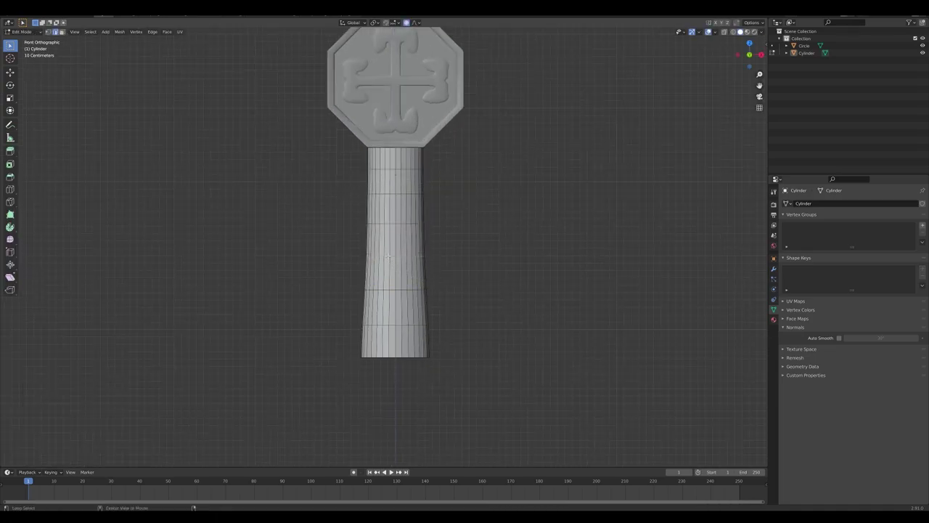
pyautogui.press('s')
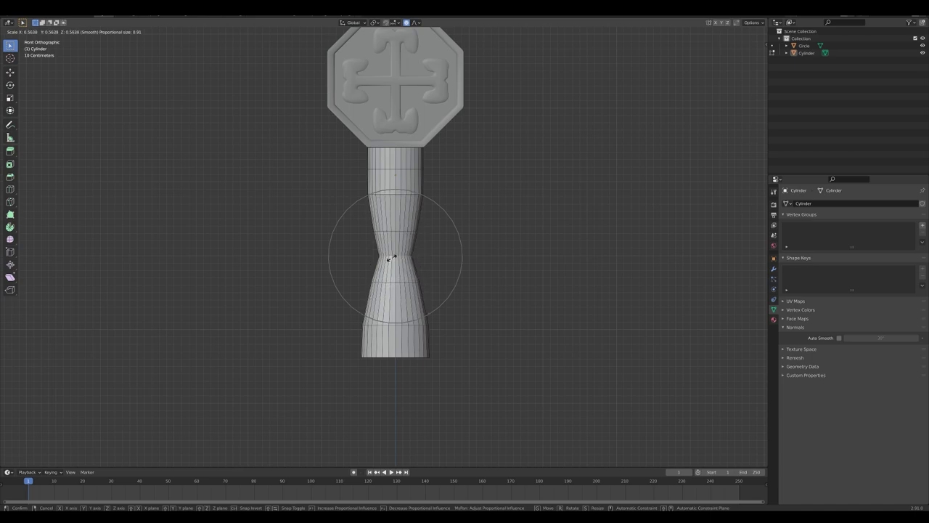
pyautogui.click(392, 256)
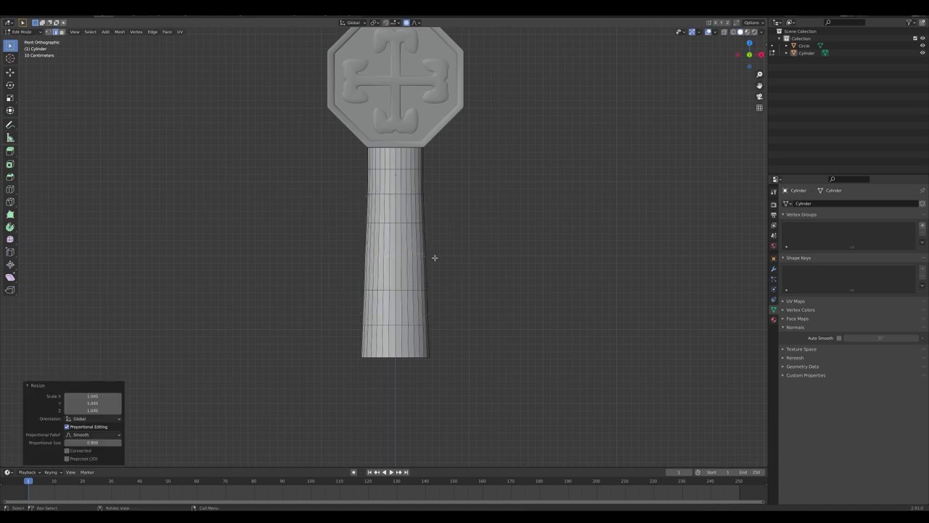
# Step: Leave mesh editing on the grip, add a plane, and raise it about 8.2 m along Z to the grip's height
pyautogui.press('Tab')
pyautogui.keyDown('shift'); pyautogui.moveTo(430, 263); pyautogui.dragTo(438, 269, button='middle'); pyautogui.keyUp('shift')
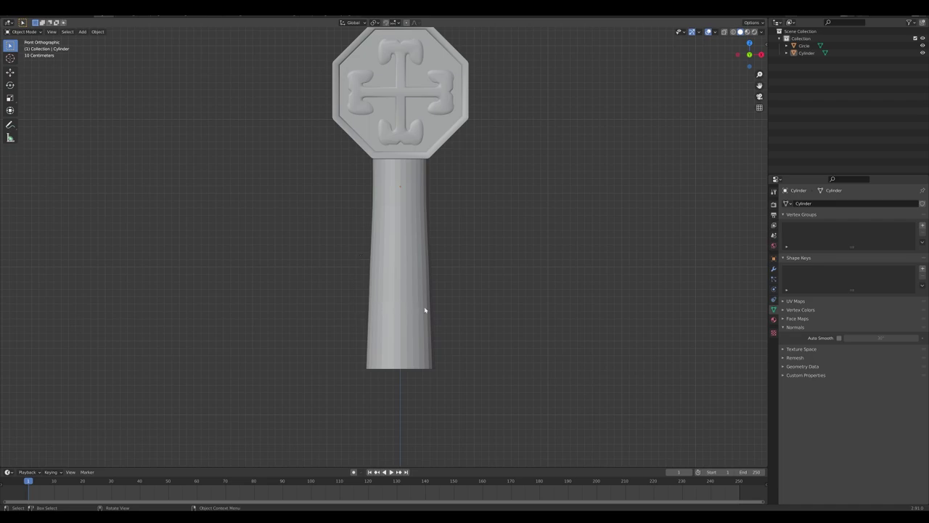
pyautogui.hotkey('shift', 'a')
pyautogui.click(463, 309)
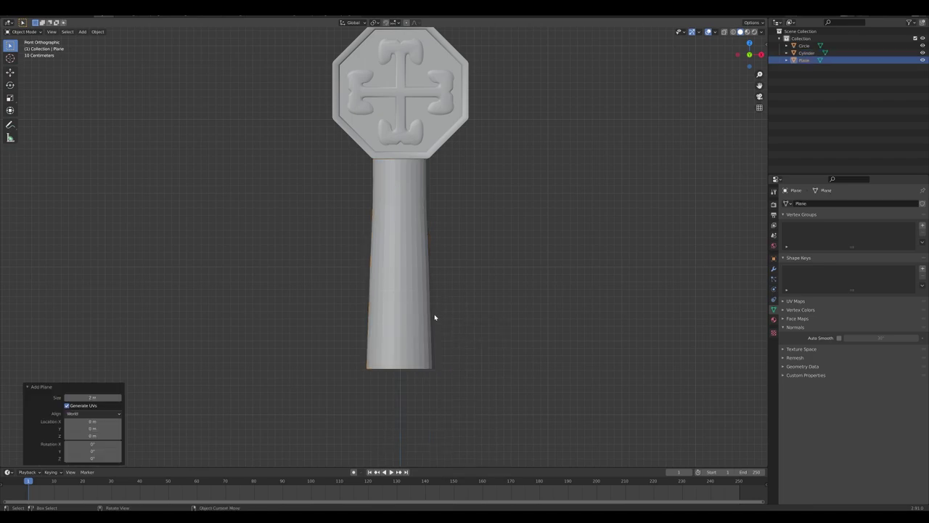
pyautogui.scroll(-5, 434, 317)
pyautogui.press('g')
pyautogui.press('z')
pyautogui.click(406, 184)
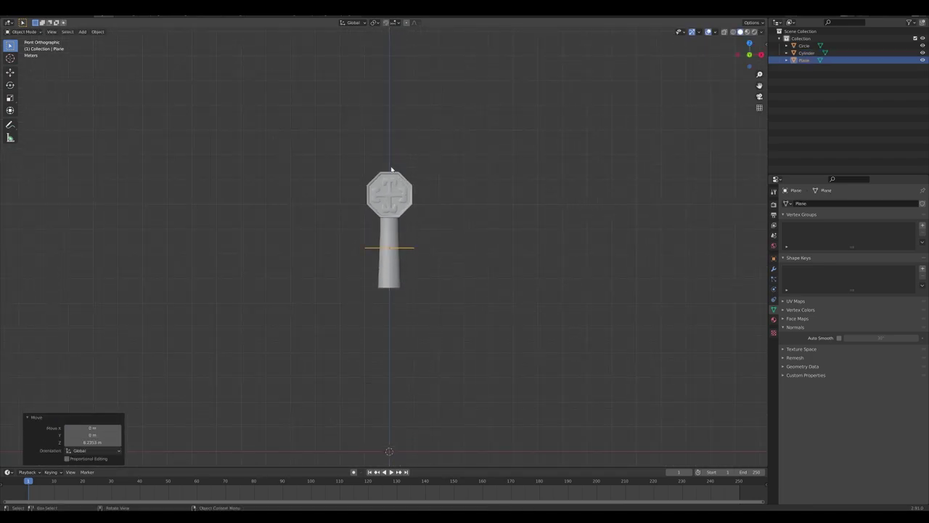
# Step: Move the plane about 3.33 m along X, clear of the grip, and rotate it 90° about the X axis
pyautogui.press('g')
pyautogui.press('x')
pyautogui.click(473, 184)
pyautogui.press('g')
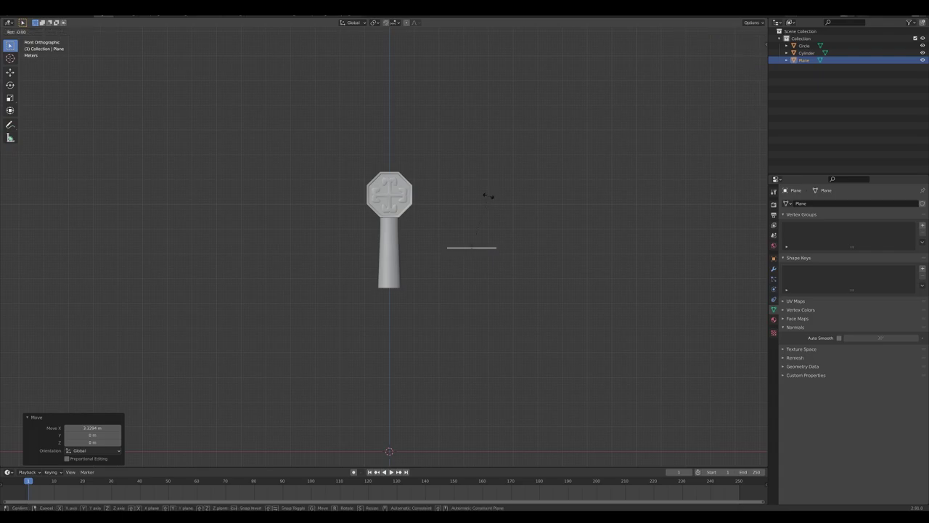
pyautogui.write('x0')
pyautogui.press('Return')
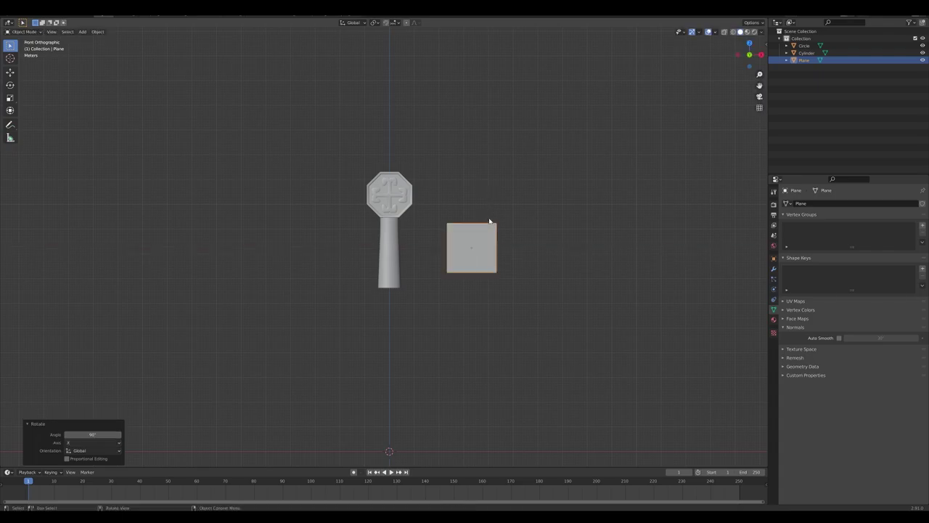
# Step: Delete the two vertices on the plane's side farthest from the grip, leaving a single vertical edge, and return to Object Mode
pyautogui.scroll(6, 490, 225)
pyautogui.keyDown('shift'); pyautogui.moveTo(554, 274); pyautogui.dragTo(351, 265, button='middle'); pyautogui.keyUp('shift')
pyautogui.press('Tab')
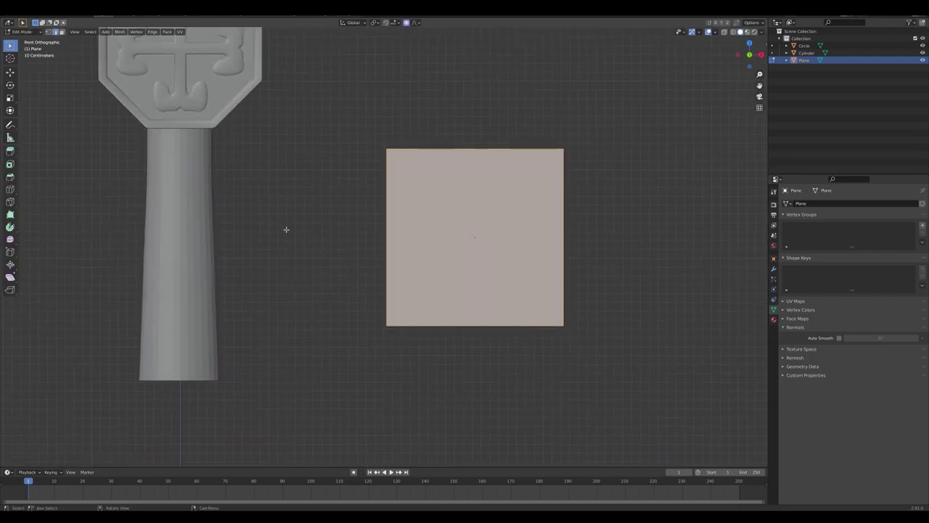
pyautogui.click(533, 143)
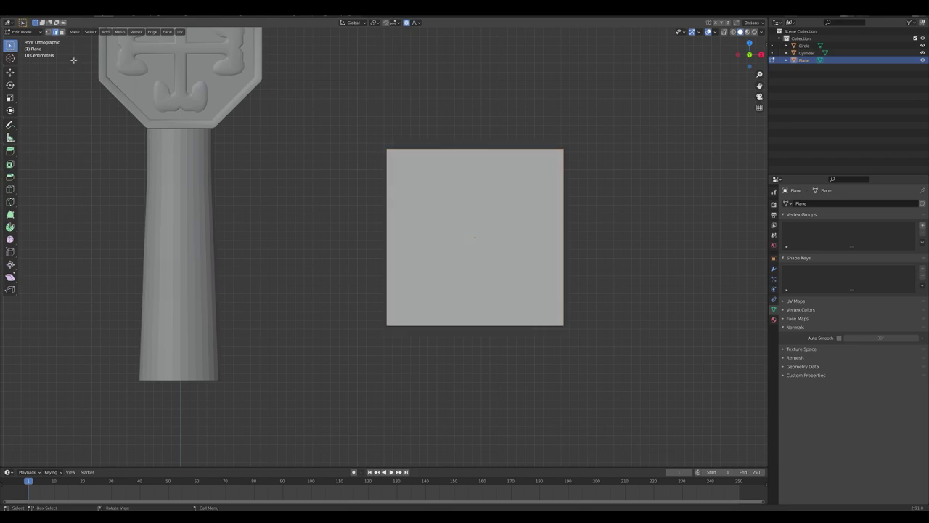
pyautogui.click(48, 32)
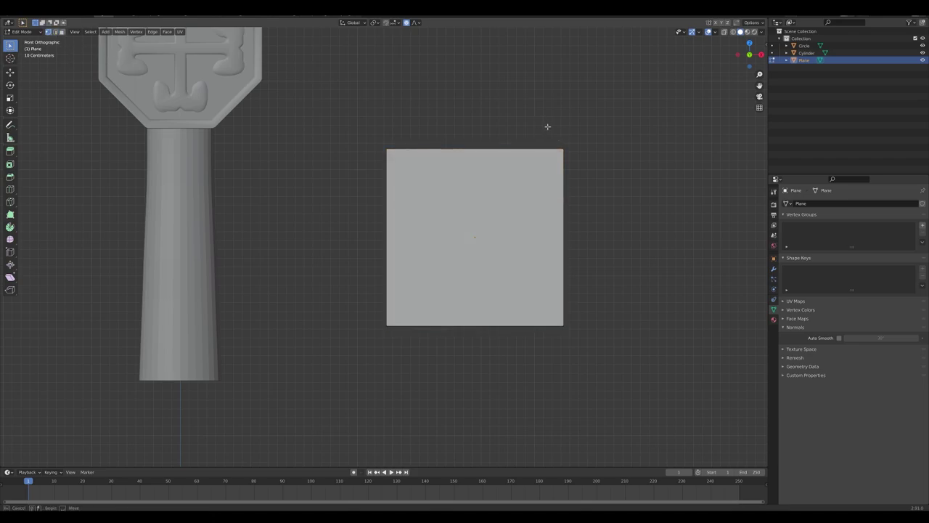
pyautogui.moveTo(548, 126); pyautogui.dragTo(604, 374)
pyautogui.press('x')
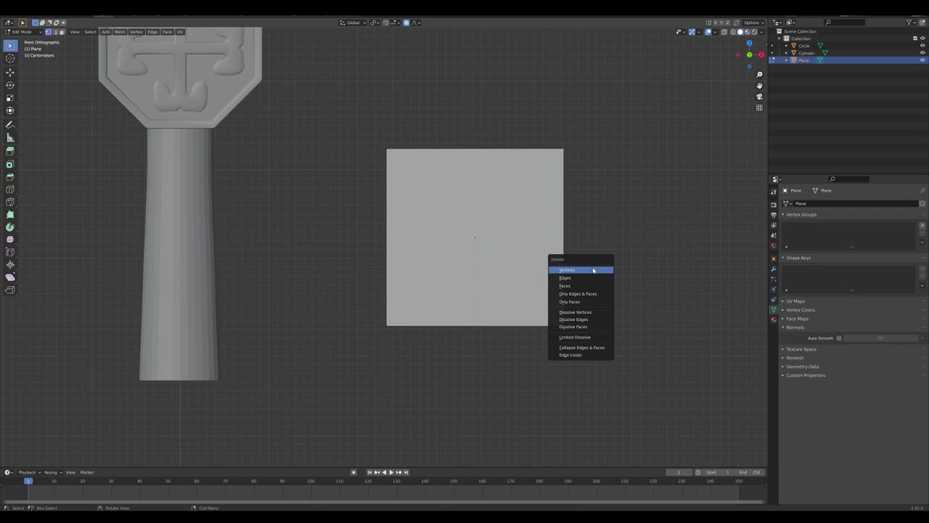
pyautogui.click(593, 270)
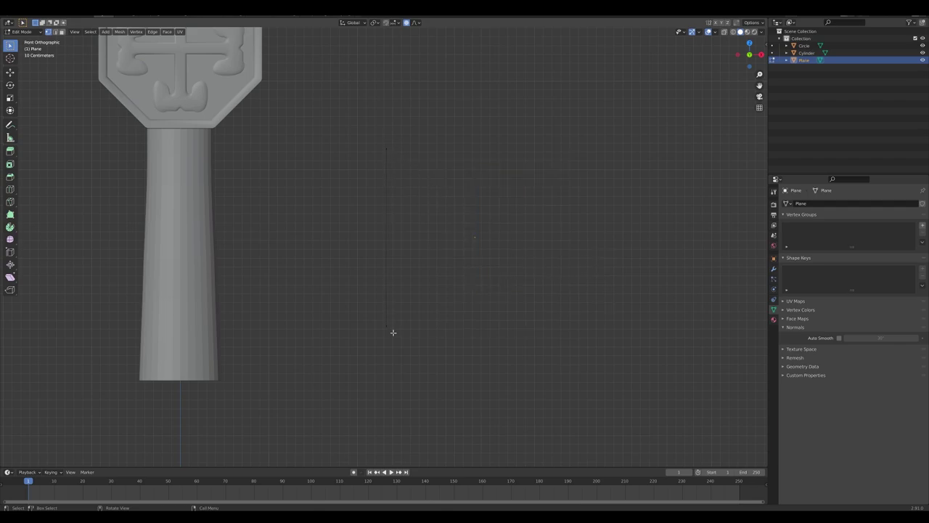
pyautogui.keyDown('shift'); pyautogui.moveTo(357, 276); pyautogui.dragTo(432, 299, button='middle'); pyautogui.keyUp('shift')
pyautogui.press('Tab')
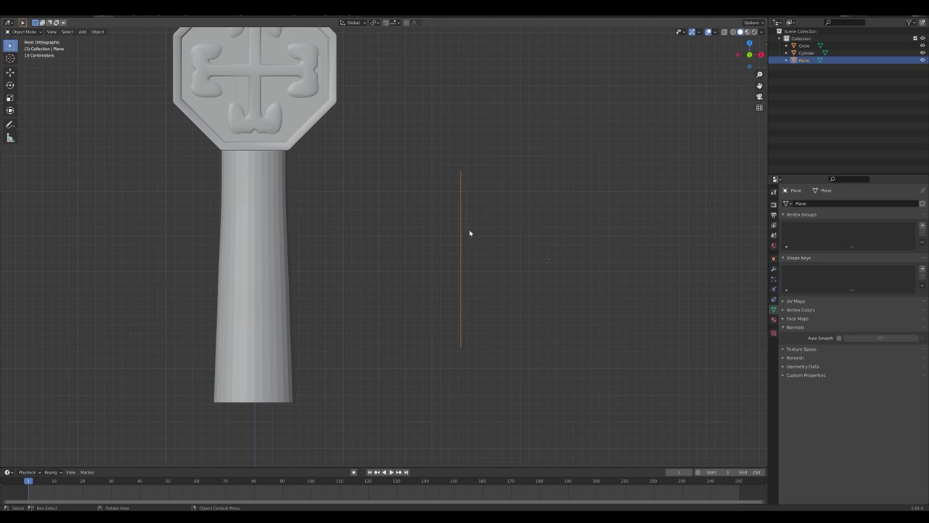
# Step: Add a Screw modifier to the vertical edge with the grip Cylinder as its axis object
pyautogui.click(773, 273)
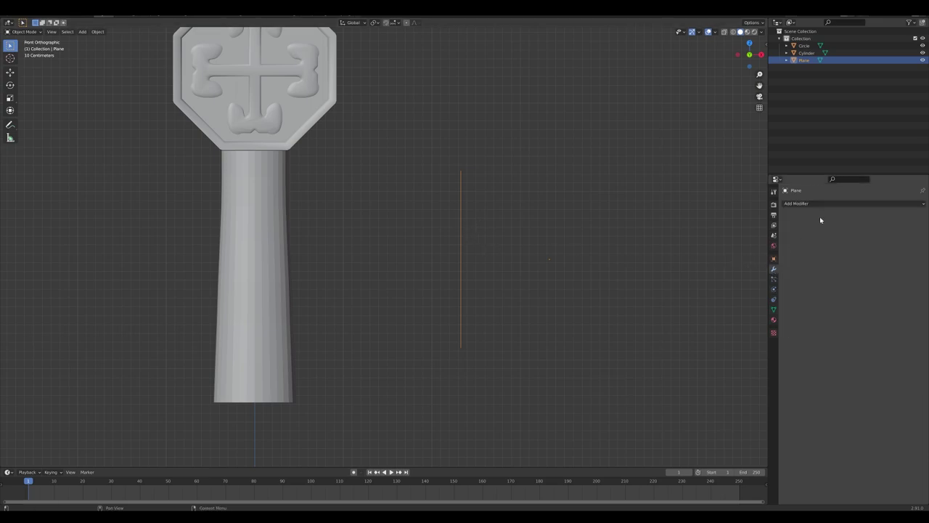
pyautogui.click(827, 204)
pyautogui.click(783, 304)
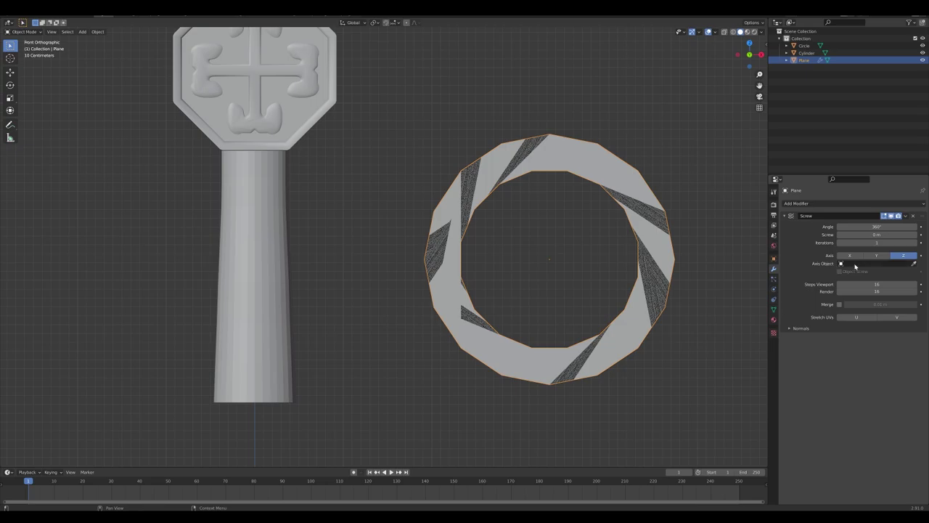
pyautogui.click(855, 265)
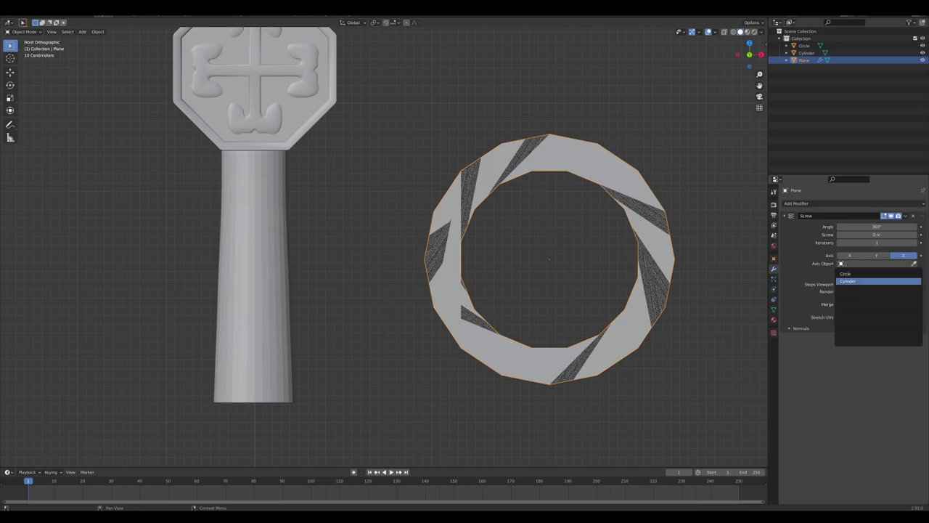
pyautogui.click(847, 281)
pyautogui.moveTo(655, 286); pyautogui.dragTo(507, 262, button='middle')
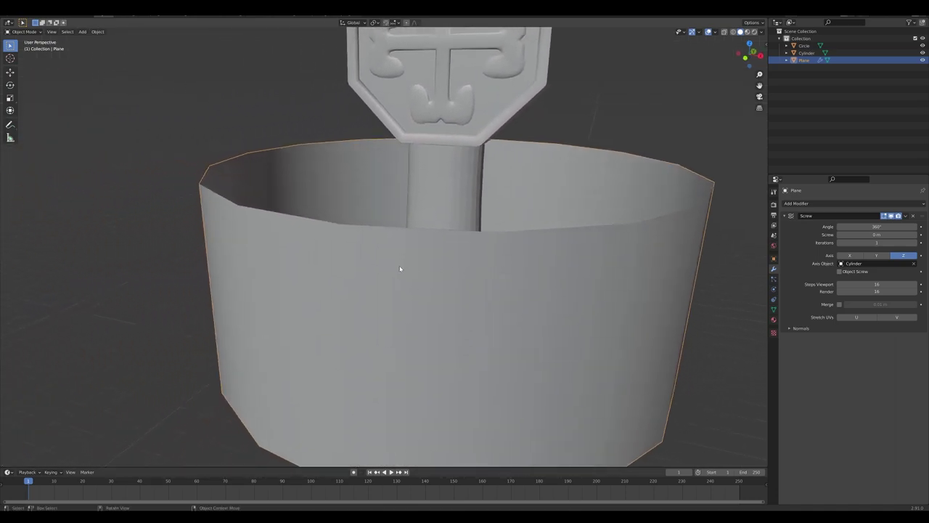
# Step: Set the Screw modifier's screw offset to 3.6 m and its iterations to 2
pyautogui.moveTo(885, 235); pyautogui.dragTo(925, 235)
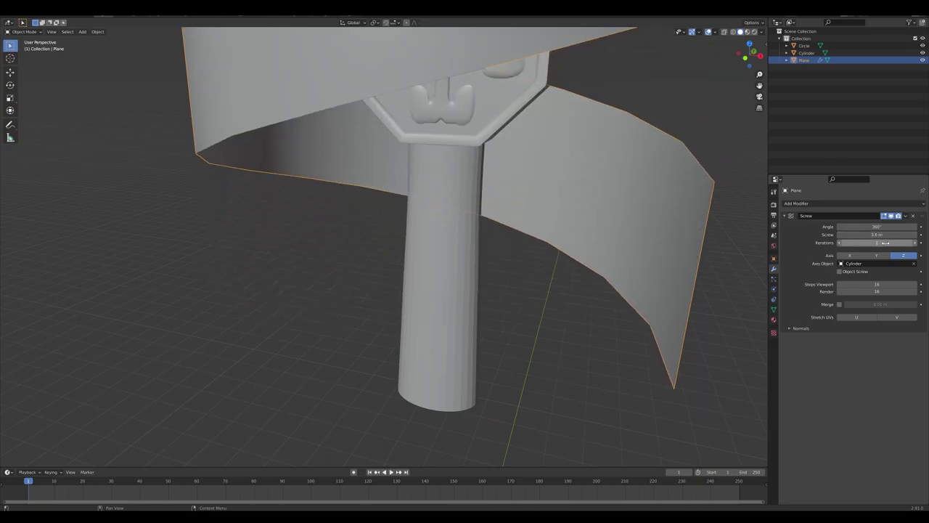
pyautogui.click(916, 242)
pyautogui.scroll(-3, 668, 251)
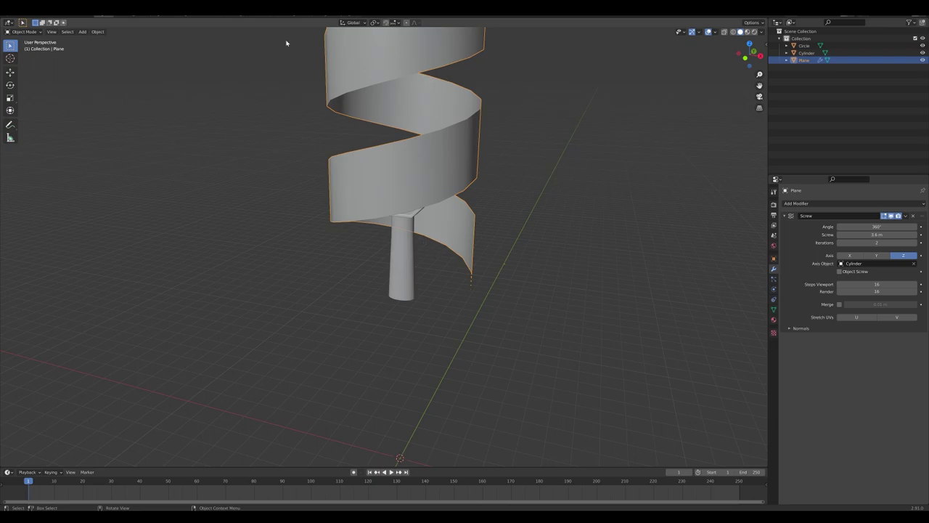
# Step: Apply all transforms (location, rotation and scale) to the spiral object
pyautogui.click(98, 33)
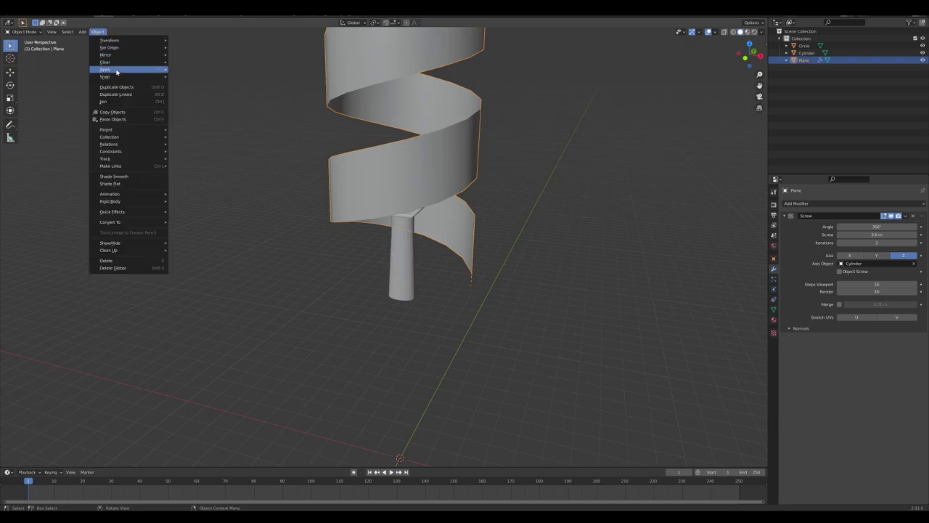
pyautogui.moveTo(120, 70)
pyautogui.click(216, 92)
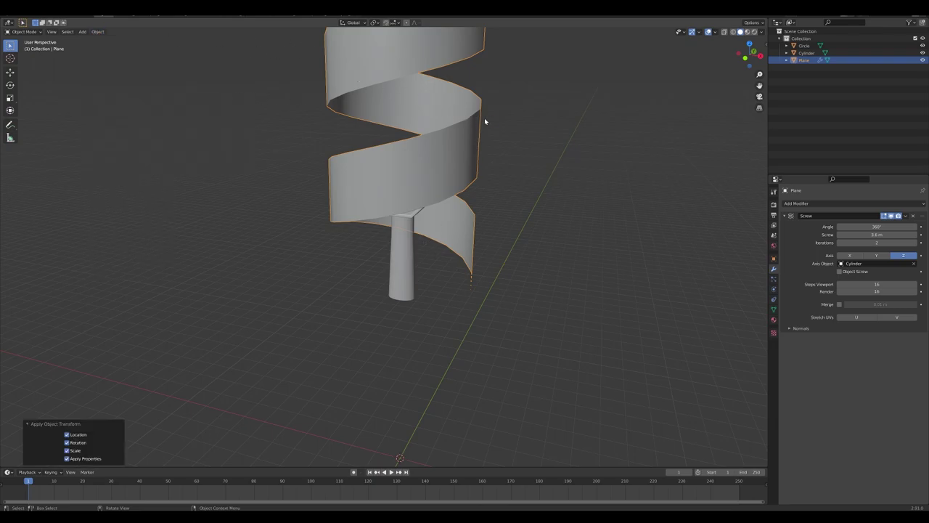
# Step: Scale the spiral down to less than half its size and raise it about 4.1 m along Z around the grip
pyautogui.press('s')
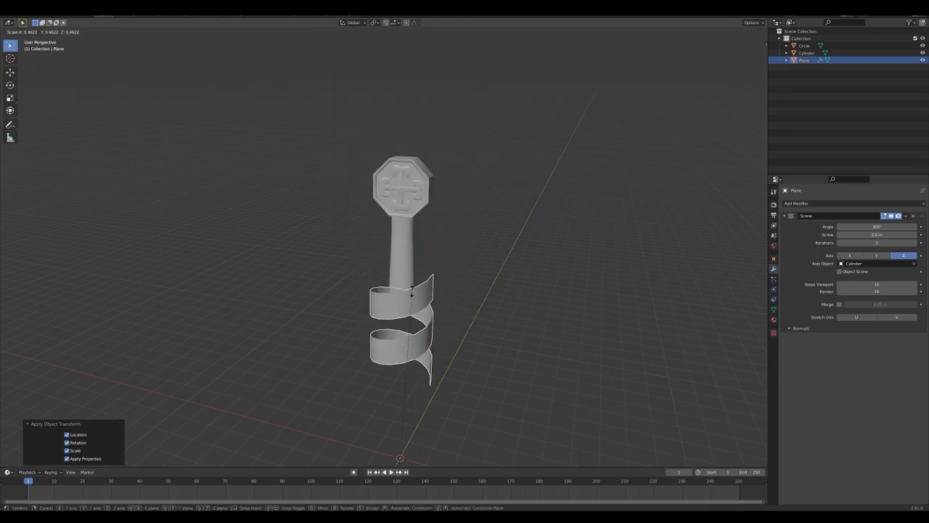
pyautogui.click(409, 330)
pyautogui.press('g')
pyautogui.press('z')
pyautogui.click(406, 231)
# Step: Scale the spiral by 0.546 to hug the grip and raise it about 1.22 m along Z
pyautogui.press('s')
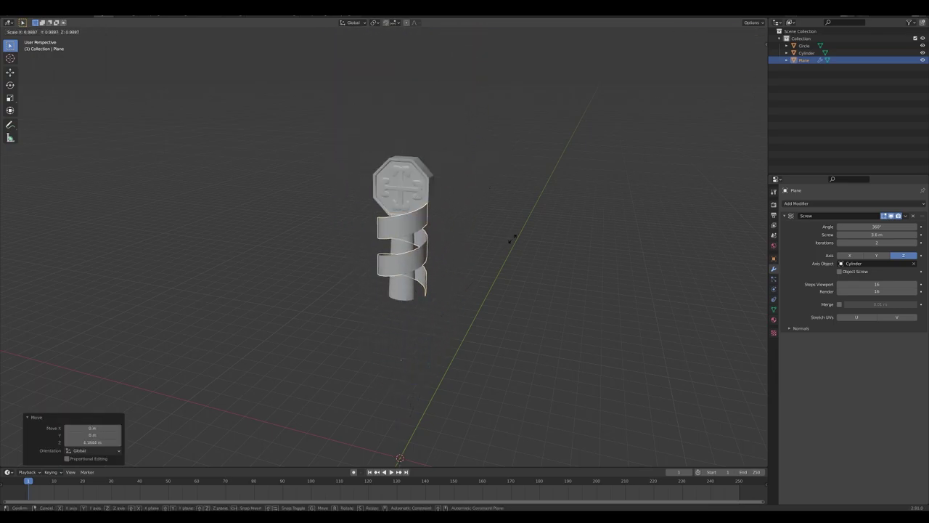
pyautogui.click(470, 290)
pyautogui.press('g')
pyautogui.press('z')
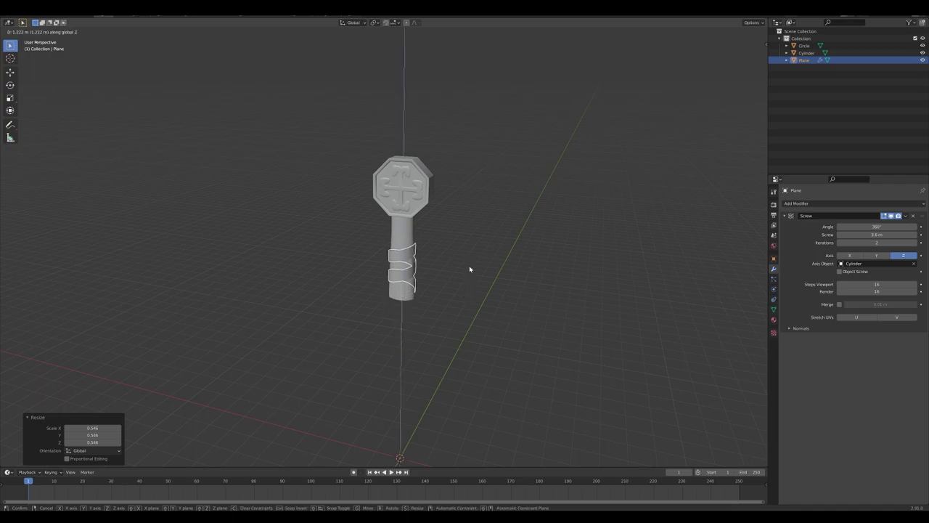
pyautogui.click(470, 269)
pyautogui.scroll(6, 469, 289)
pyautogui.moveTo(469, 291); pyautogui.dragTo(484, 273, button='middle')
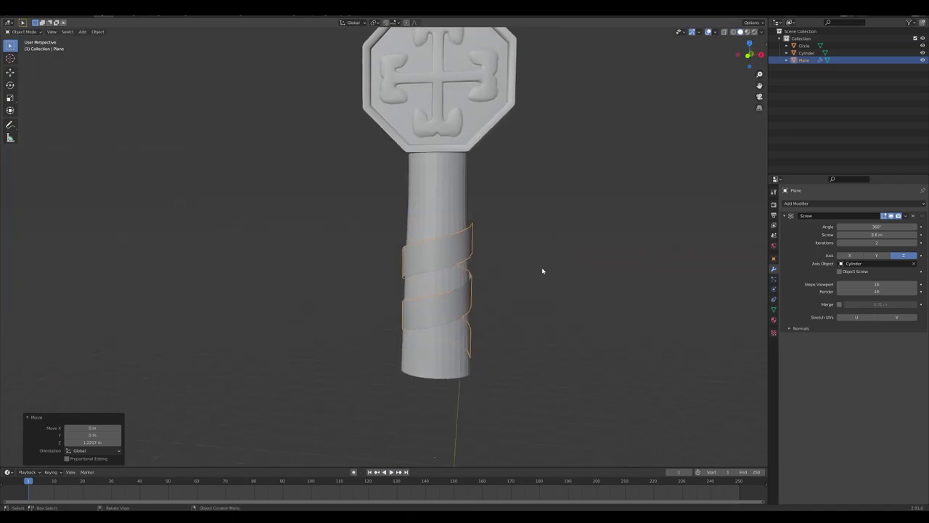
# Step: Set the spiral's Screw modifier to 4 iterations and an angle of 613°, and lower the spiral by about 0.34 m
pyautogui.click(915, 243)
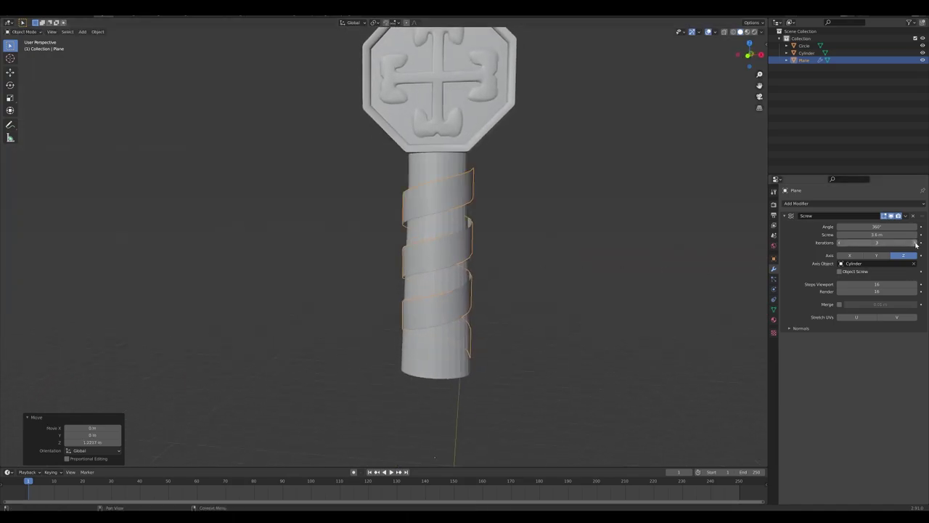
pyautogui.click(916, 243)
pyautogui.moveTo(888, 227); pyautogui.dragTo(928, 226)
pyautogui.scroll(3, 558, 238)
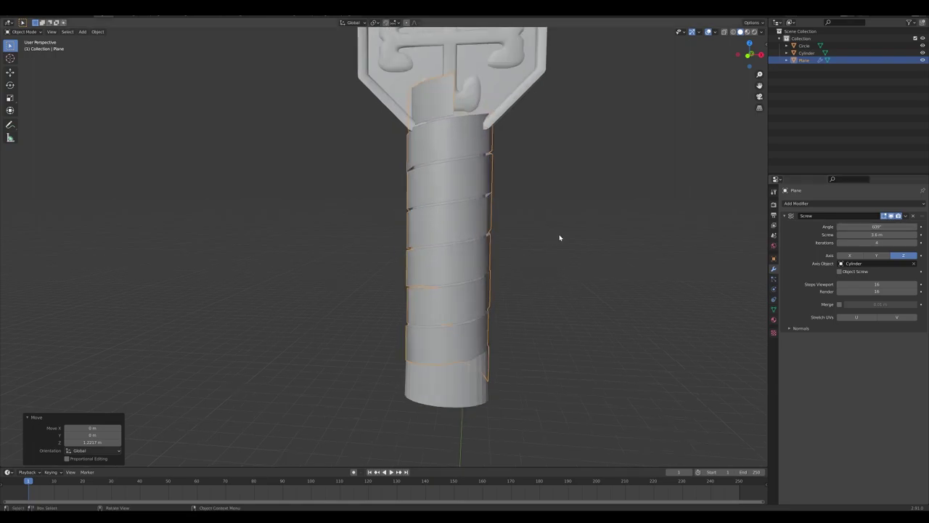
pyautogui.scroll(-3, 512, 243)
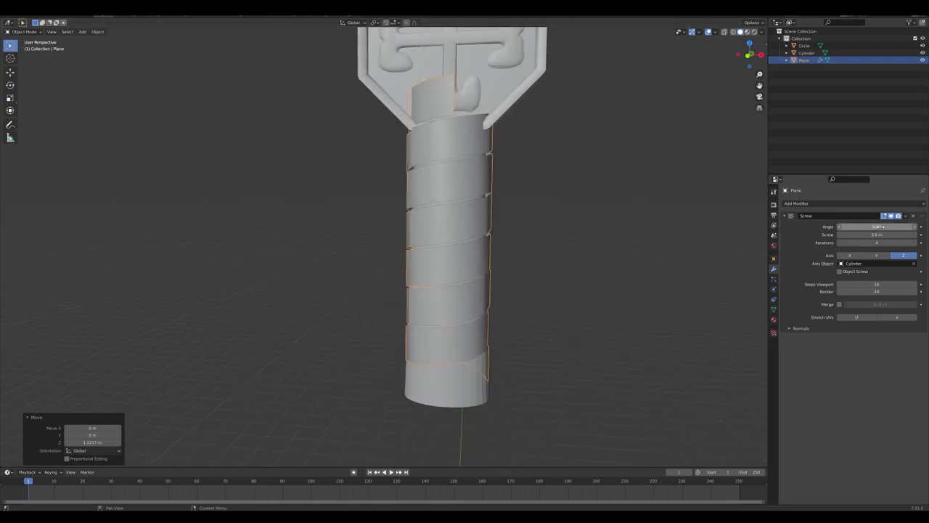
pyautogui.moveTo(875, 227); pyautogui.dragTo(884, 226)
pyautogui.scroll(3, 512, 238)
# Step: Increase the Screw modifier's viewport steps to 29 to smooth the spiral wrap
pyautogui.moveTo(512, 238); pyautogui.dragTo(431, 271, button='middle')
pyautogui.scroll(4, 505, 263)
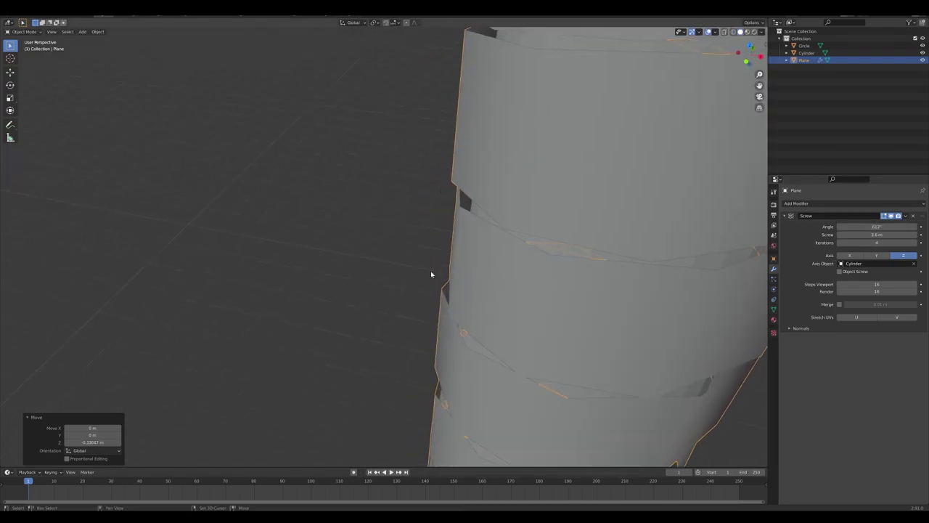
pyautogui.click(916, 286)
pyautogui.click(916, 286)
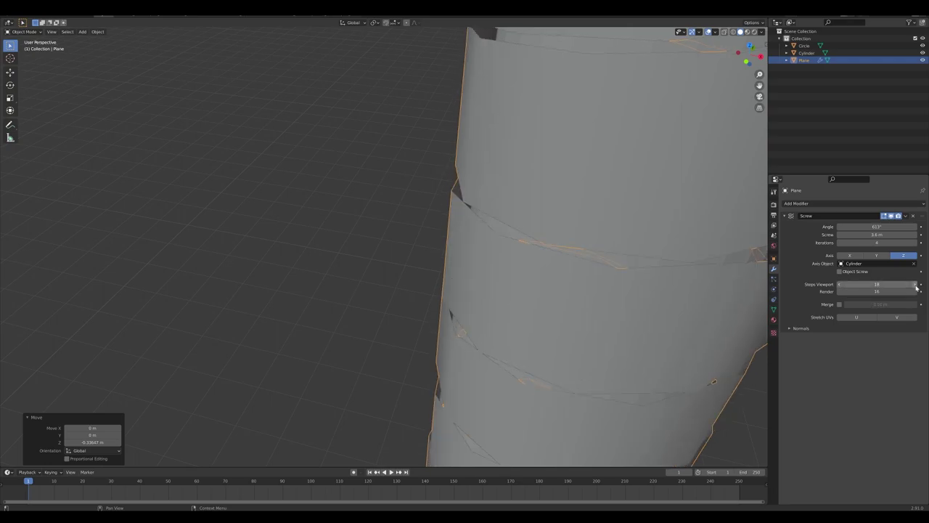
pyautogui.click(916, 286)
pyautogui.click(916, 286)
pyautogui.click(915, 286)
pyautogui.click(915, 286)
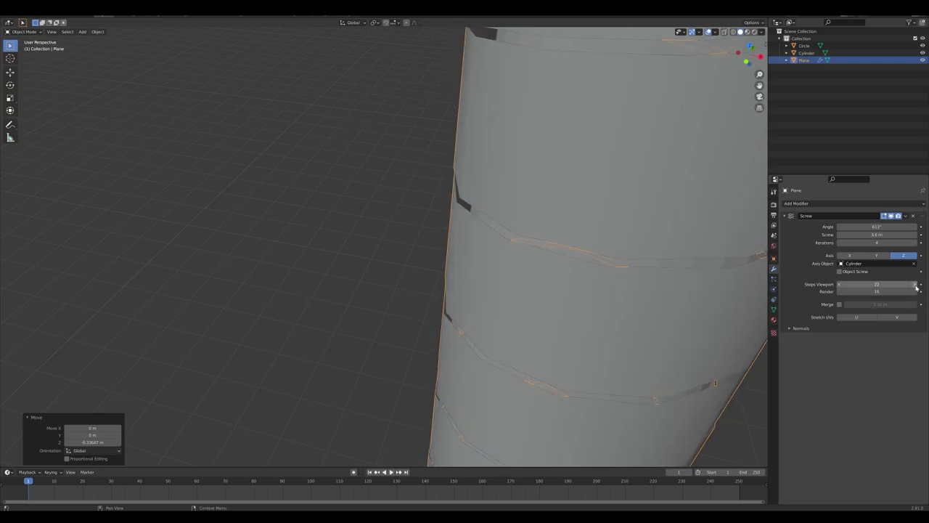
pyautogui.click(916, 286)
pyautogui.click(915, 286)
pyautogui.click(916, 286)
pyautogui.click(916, 286)
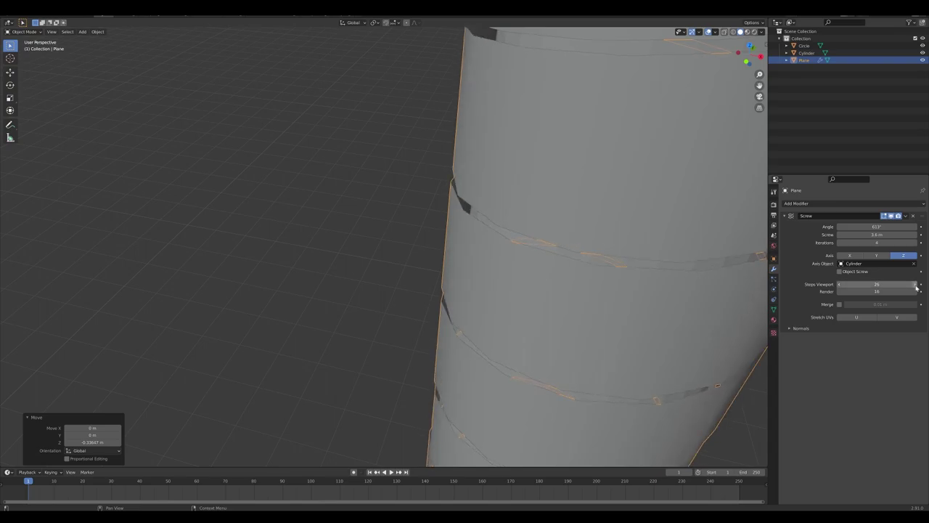
pyautogui.click(915, 286)
pyautogui.click(915, 286)
pyautogui.click(916, 286)
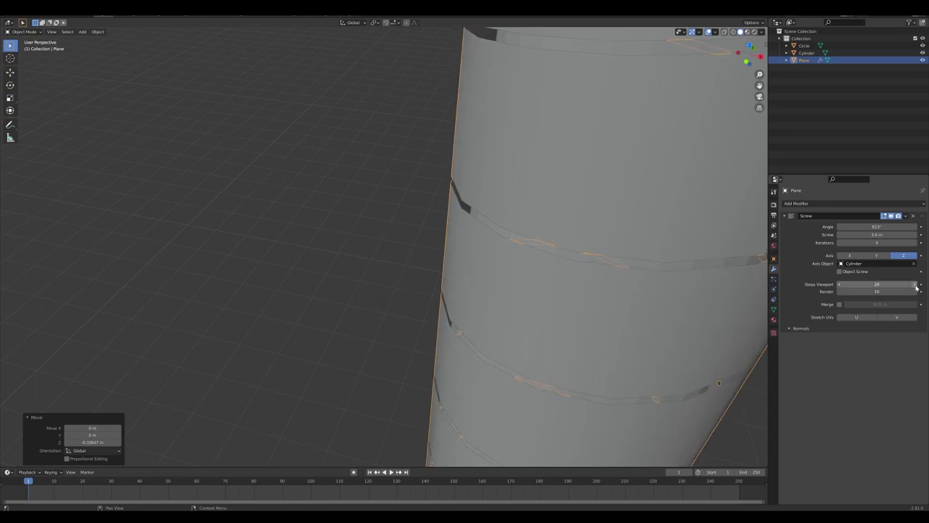
# Step: Scale the spiral wrap by 0.908 and raise it about 0.37 m along Z to fit the grip below the pommel
pyautogui.scroll(-7, 721, 299)
pyautogui.moveTo(654, 313); pyautogui.dragTo(589, 270, button='middle')
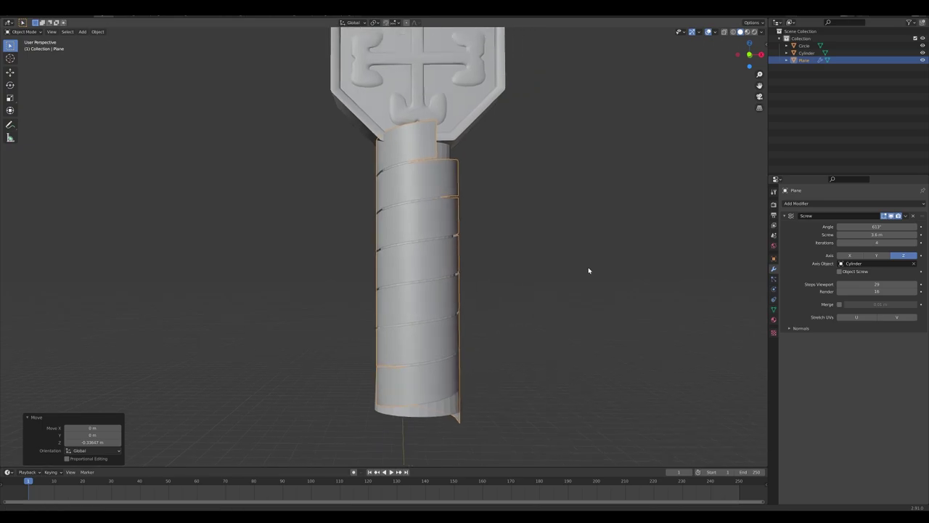
pyautogui.press('s')
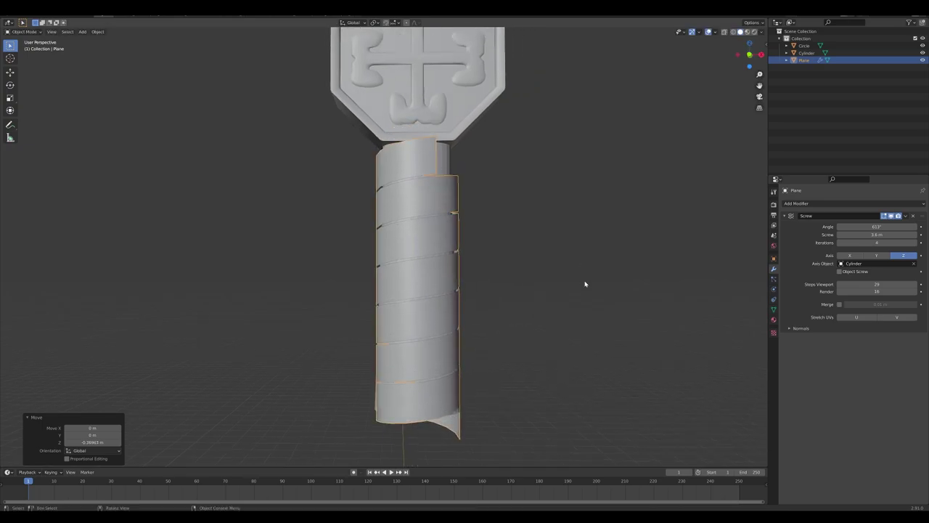
pyautogui.click(559, 307)
pyautogui.press('g')
pyautogui.press('z')
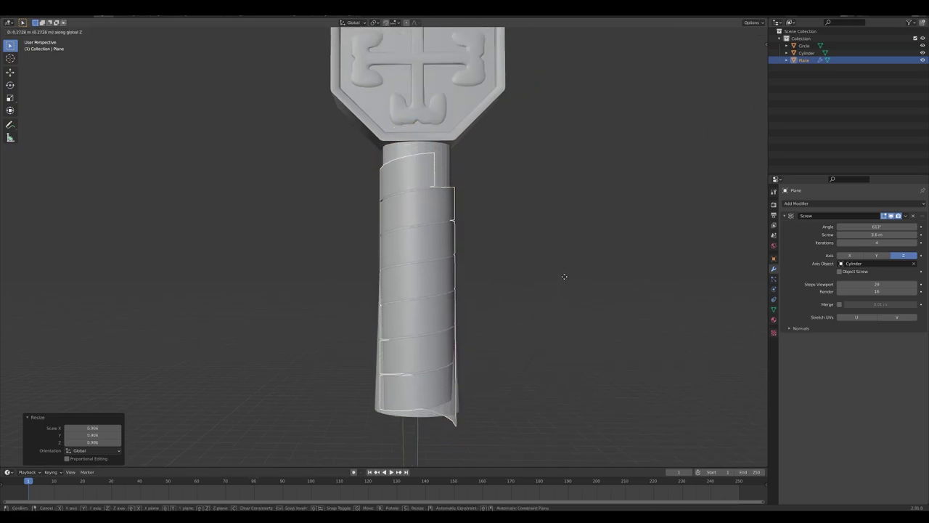
pyautogui.click(565, 271)
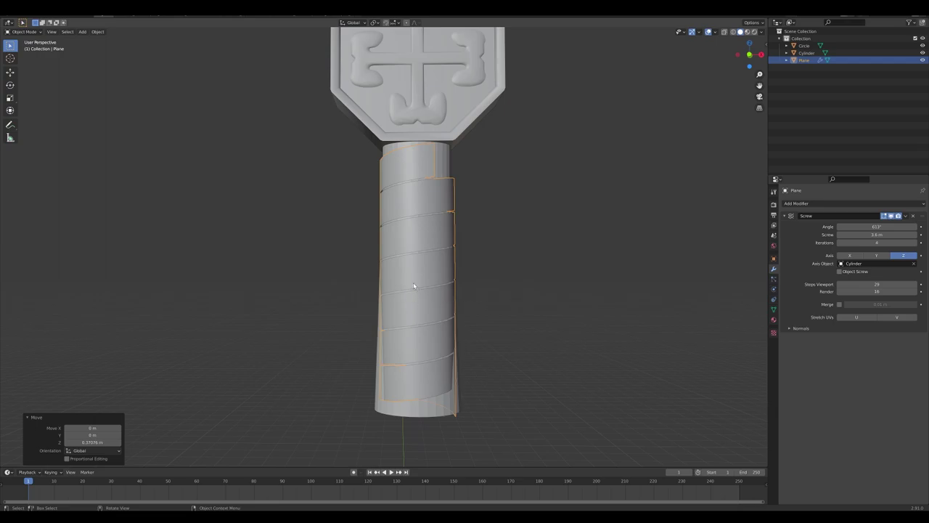
# Step: Add a Shrinkwrap modifier to the spiral, targeting Cylinder with snap mode Outside Surface and an offset of 0.41 m
pyautogui.moveTo(393, 278); pyautogui.dragTo(411, 294, button='middle')
pyautogui.click(803, 203)
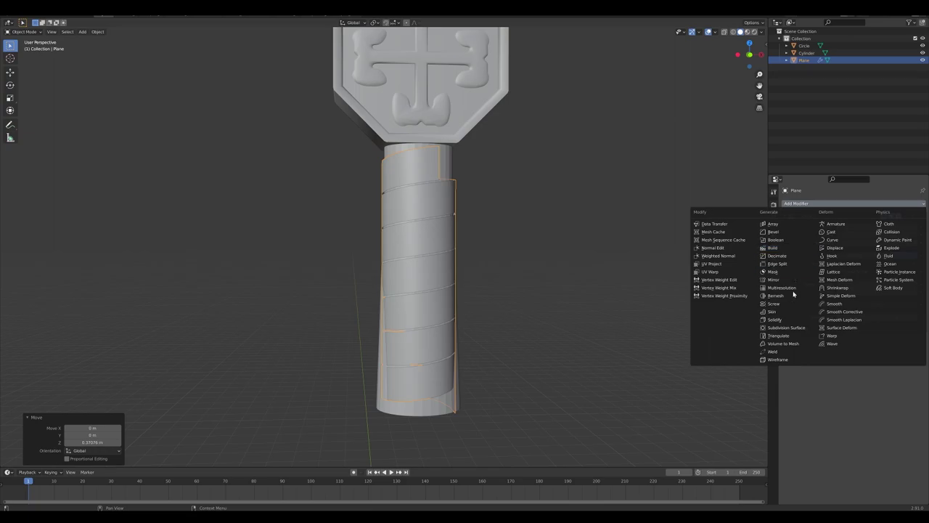
pyautogui.click(857, 287)
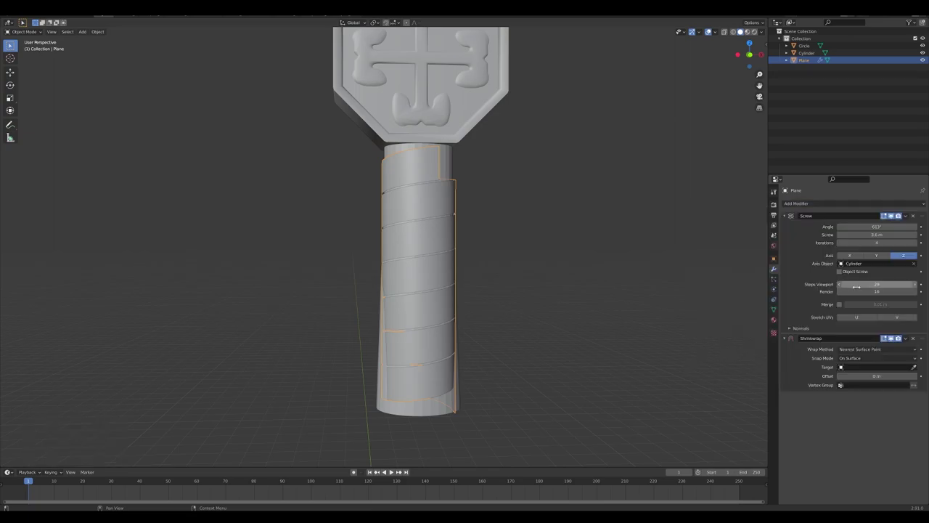
pyautogui.click(854, 367)
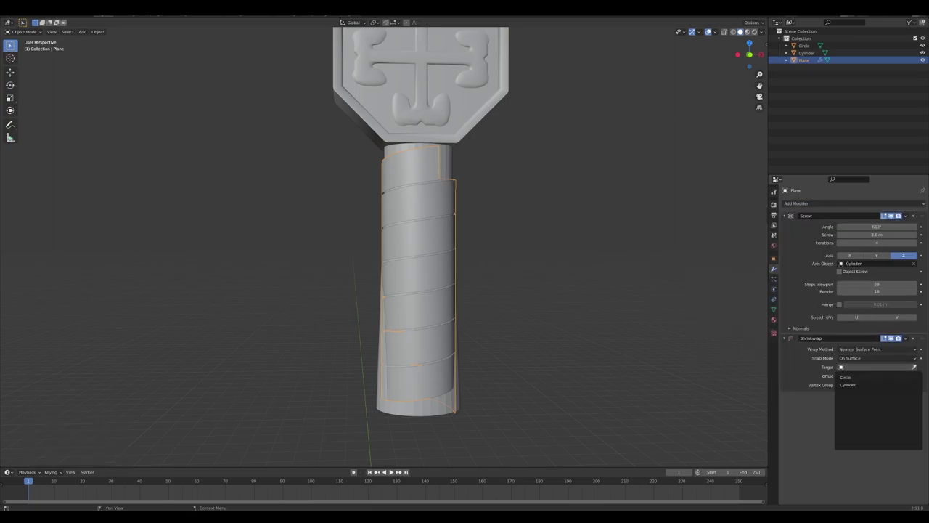
pyautogui.click(856, 384)
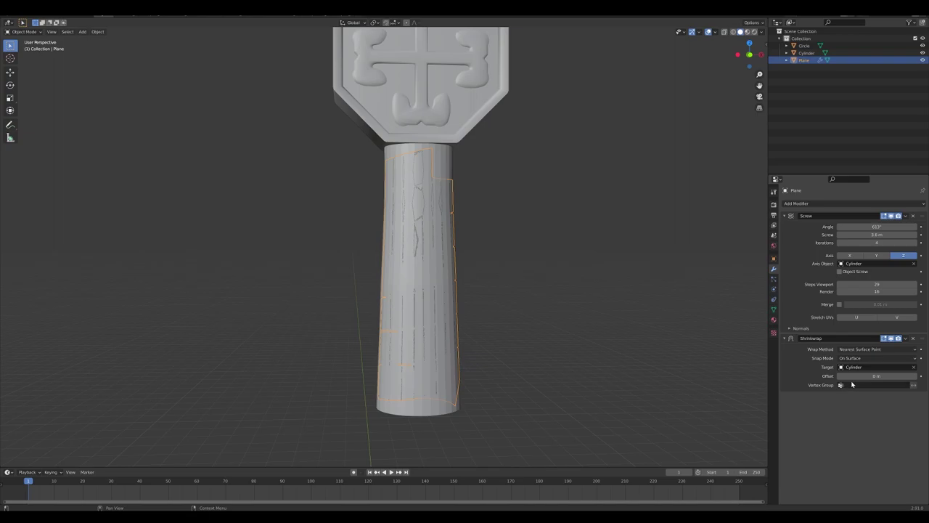
pyautogui.moveTo(856, 376); pyautogui.dragTo(886, 376)
pyautogui.moveTo(524, 335); pyautogui.dragTo(560, 342, button='middle')
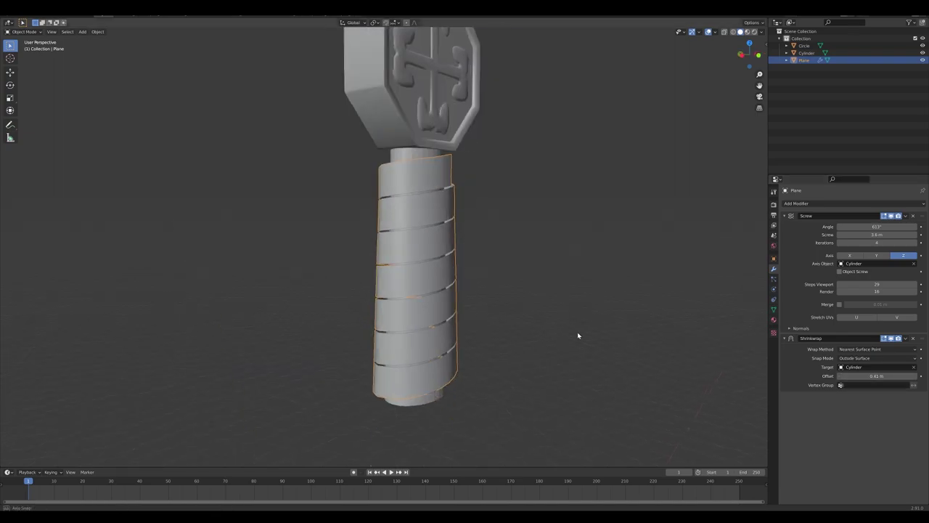
# Step: Scale the spiral wrap down slightly and raise it about 0.39 m along Z toward the pommel
pyautogui.press('s')
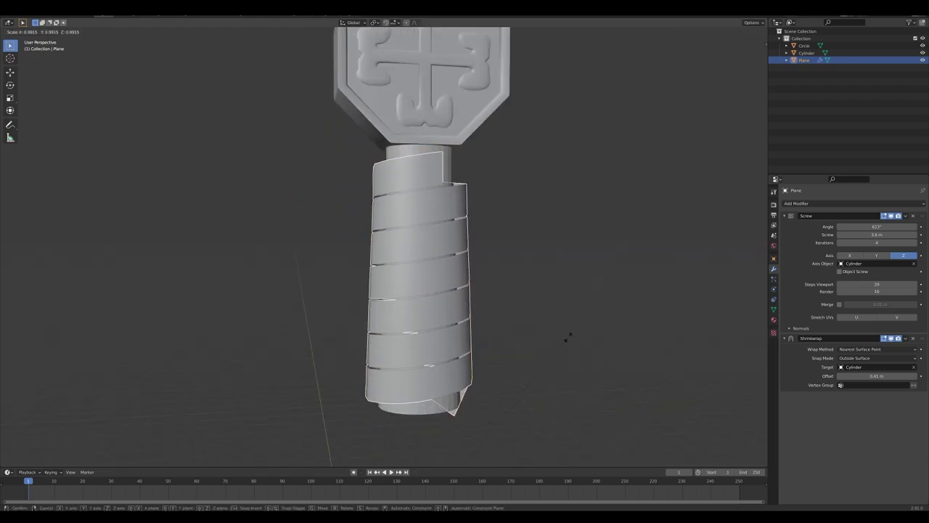
pyautogui.click(543, 344)
pyautogui.press('g')
pyautogui.press('z')
pyautogui.click(550, 309)
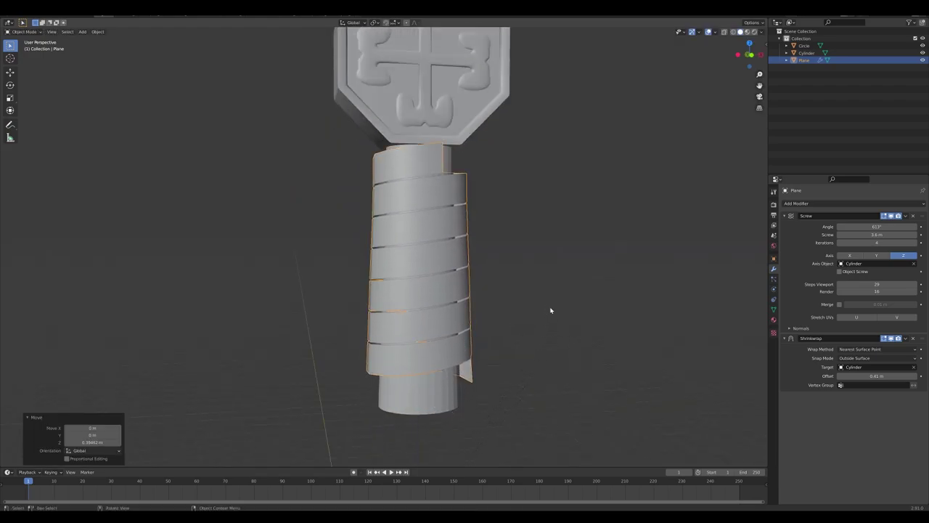
# Step: Scale the spiral wrap by 0.931 and raise it about 0.12 m along Z
pyautogui.press('s')
pyautogui.click(536, 313)
pyautogui.press('z')
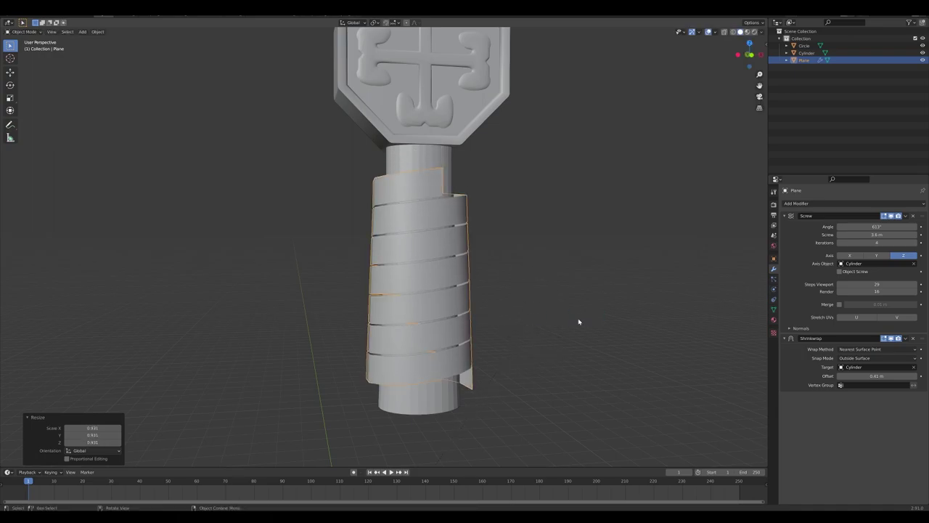
pyautogui.press('g')
pyautogui.press('z')
pyautogui.click(577, 307)
# Step: Set the Shrinkwrap offset to 0.15 m and the Screw iterations to 5, and lower the spiral about 0.29 m along Z
pyautogui.moveTo(879, 376)
pyautogui.mouseDown()
pyautogui.moveTo(855, 376)
pyautogui.moveTo(887, 376)
pyautogui.mouseUp()
pyautogui.moveTo(757, 375); pyautogui.dragTo(636, 375, button='middle')
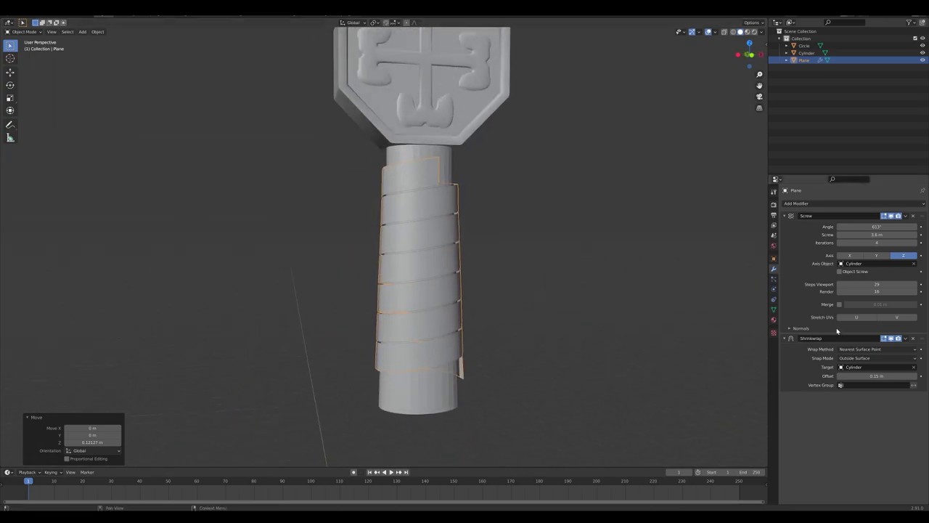
pyautogui.click(914, 242)
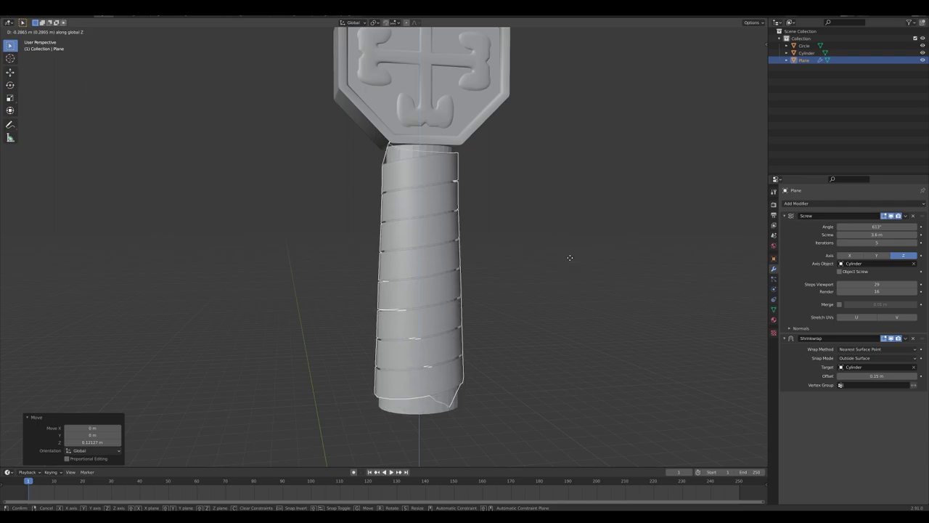
pyautogui.click(570, 258)
pyautogui.moveTo(569, 261); pyautogui.dragTo(639, 267, button='middle')
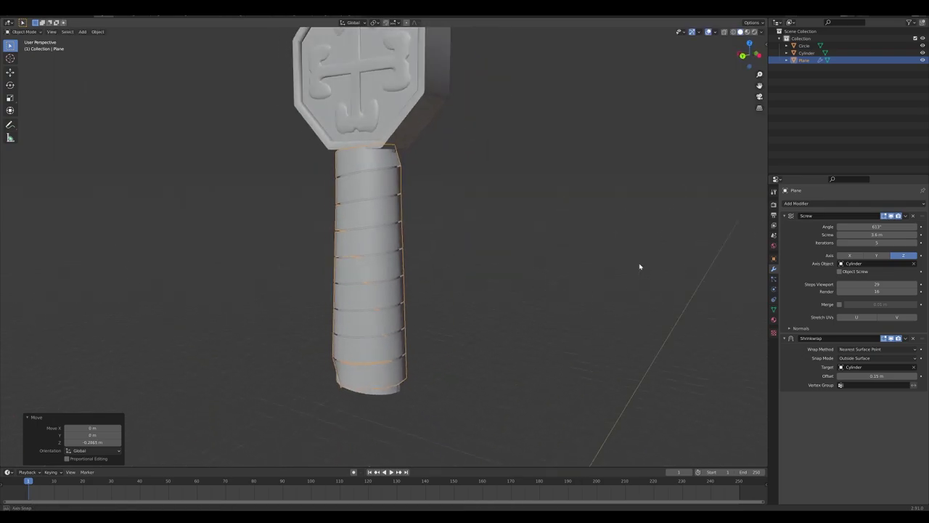
# Step: Scale the spiral wrap by 0.958 and raise it about 0.10 m along Z
pyautogui.press('s')
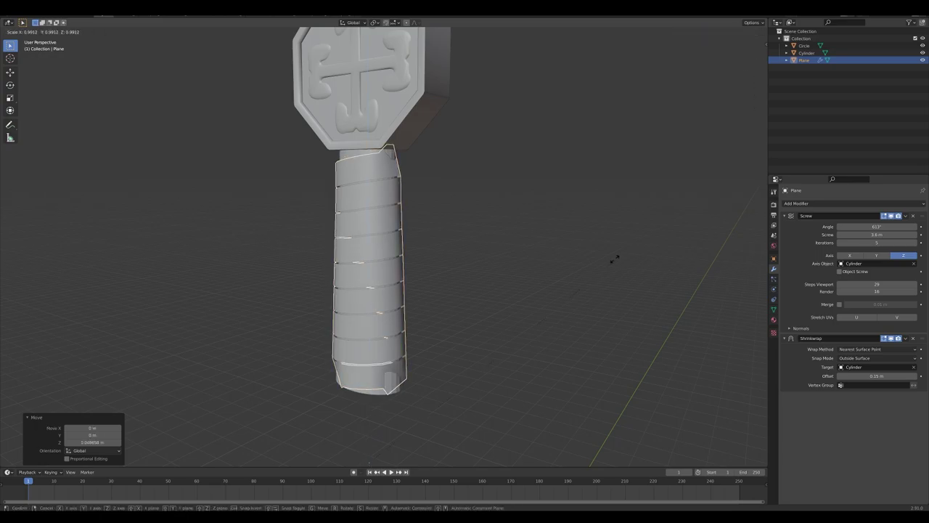
pyautogui.click(606, 262)
pyautogui.press('g')
pyautogui.press('z')
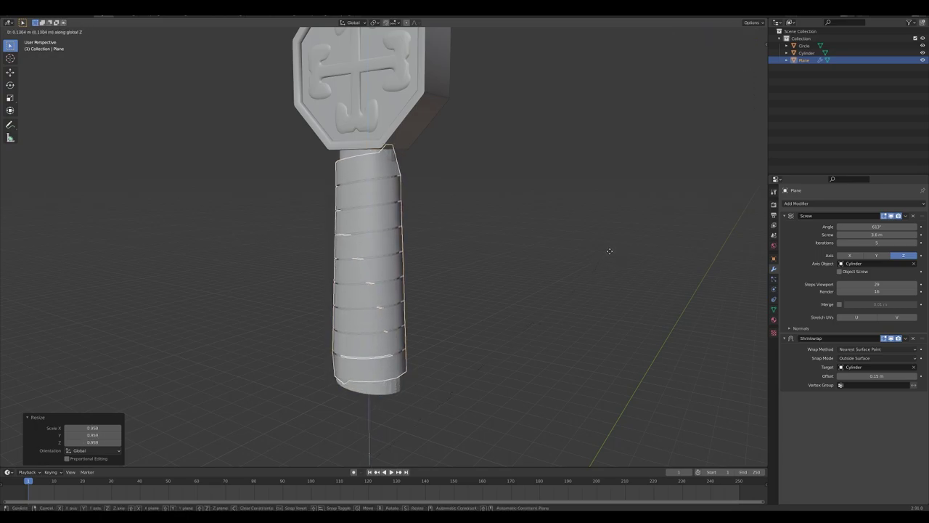
pyautogui.click(608, 252)
# Step: Scale the spiral wrap by 0.953 and raise it about 0.18 m along Z
pyautogui.moveTo(608, 257); pyautogui.dragTo(404, 255, button='middle')
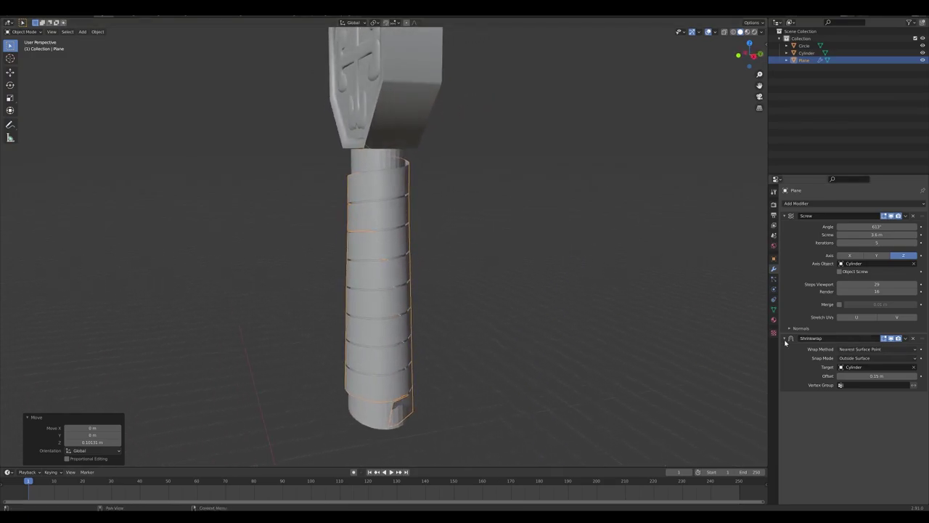
pyautogui.press('s')
pyautogui.click(656, 347)
pyautogui.press('g')
pyautogui.press('z')
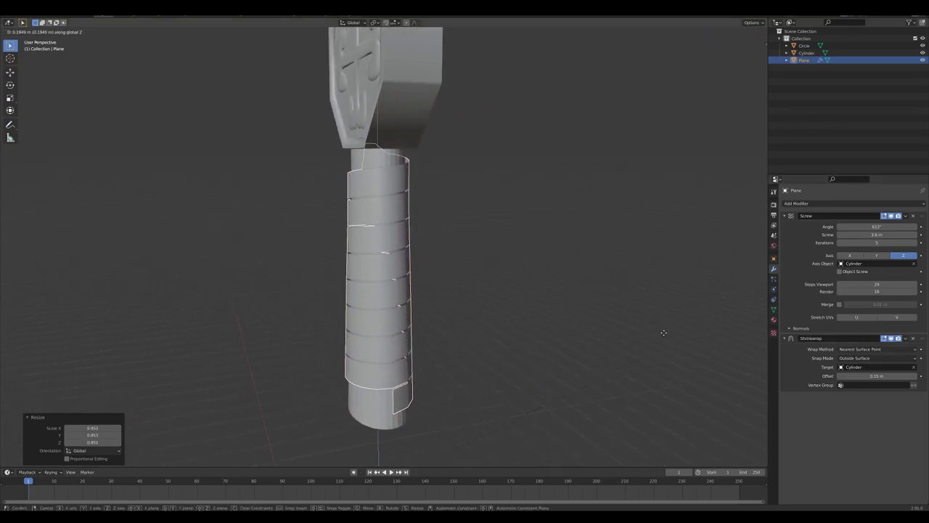
pyautogui.click(663, 337)
# Step: Set the Screw modifier's angle to 625° and adjust the spiral's height slightly along Z
pyautogui.moveTo(663, 337); pyautogui.dragTo(618, 331, button='middle')
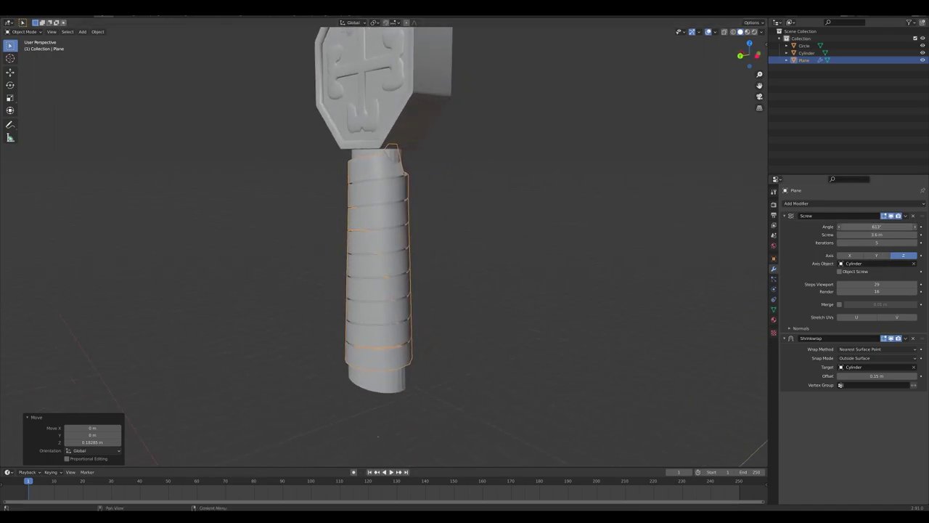
pyautogui.moveTo(552, 305); pyautogui.dragTo(475, 305, button='middle')
pyautogui.press('g')
pyautogui.press('z')
pyautogui.click(478, 302)
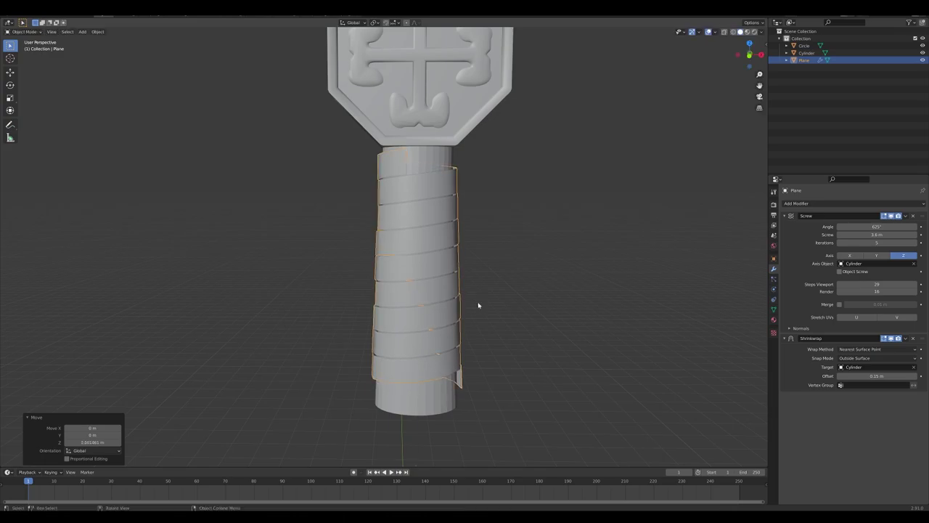
# Step: Apply the spiral's Screw modifier and its Shrinkwrap modifier
pyautogui.scroll(-4, 505, 302)
pyautogui.click(478, 288)
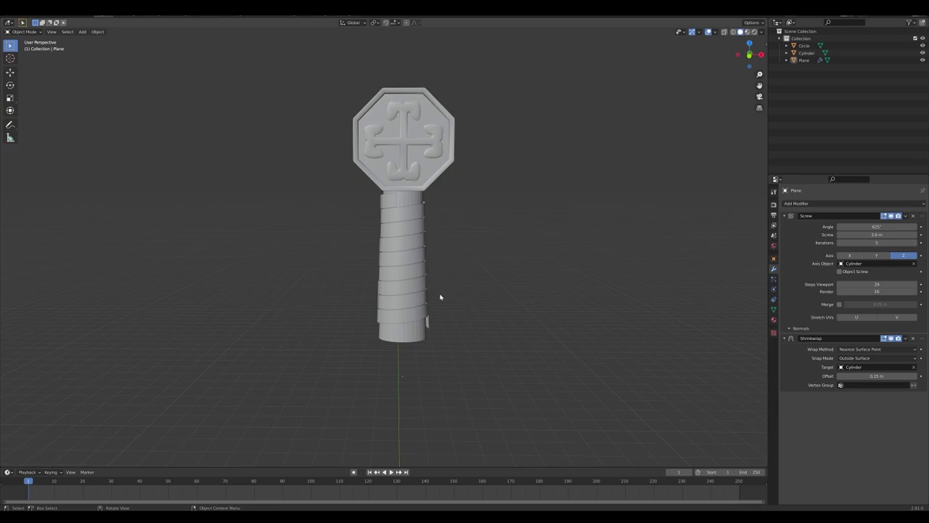
pyautogui.moveTo(451, 276); pyautogui.dragTo(572, 264, button='middle')
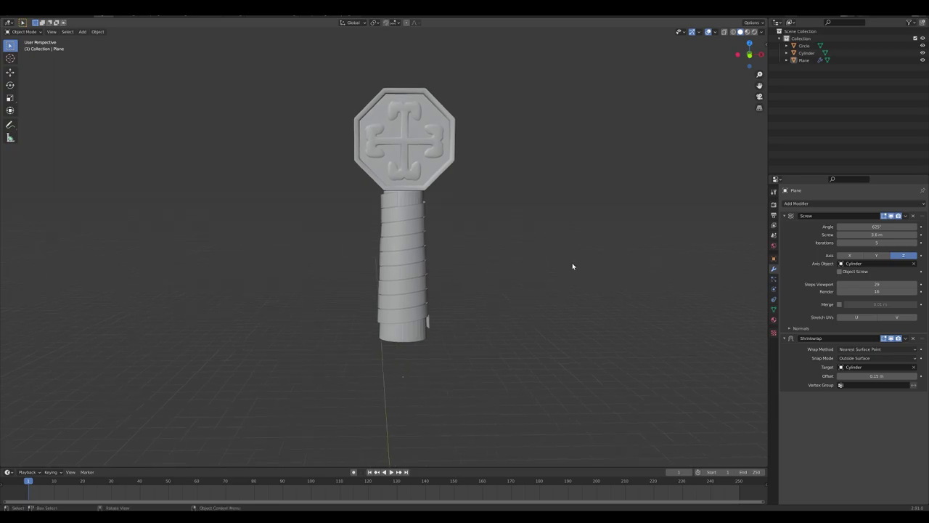
pyautogui.click(906, 215)
pyautogui.click(878, 222)
pyautogui.click(906, 215)
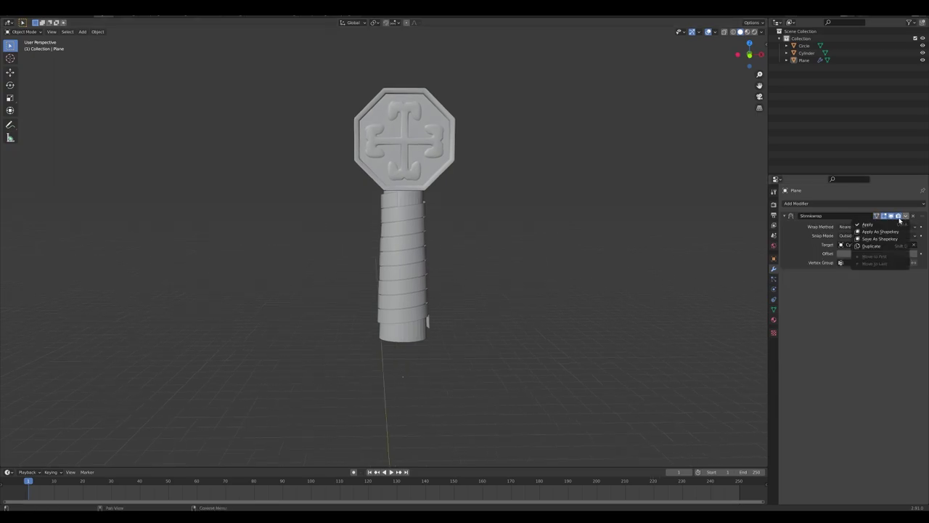
pyautogui.click(878, 223)
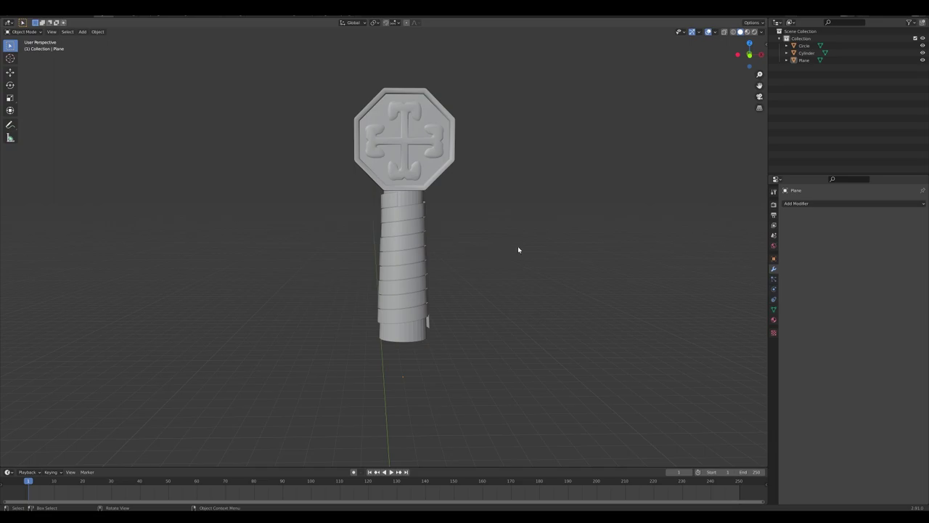
# Step: Place a 32-vertex circle upright at the grip's lower end, raised about 5.97 m along Z and rotated 90° about X
pyautogui.moveTo(506, 248); pyautogui.dragTo(416, 248, button='middle')
pyautogui.scroll(-4, 496, 243)
pyautogui.scroll(3, 416, 249)
pyautogui.hotkey('shift', 'a')
pyautogui.moveTo(417, 248)
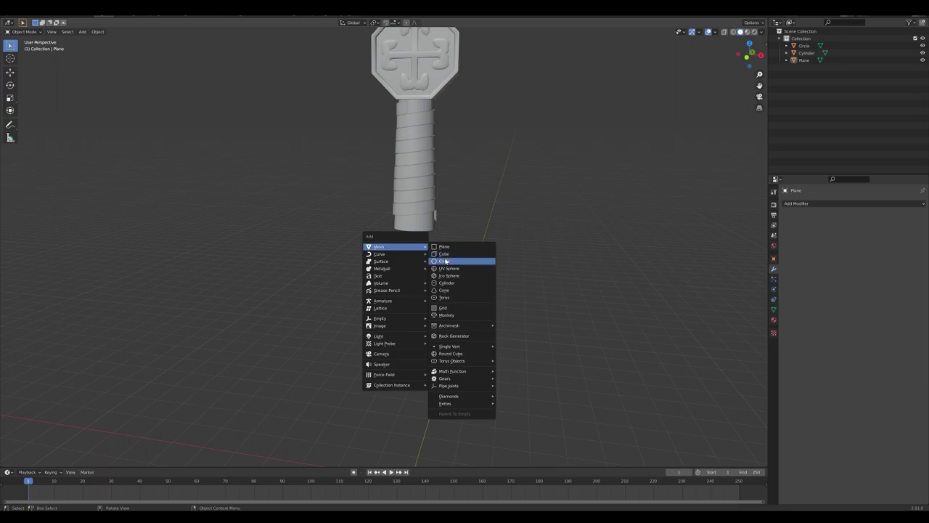
pyautogui.click(446, 260)
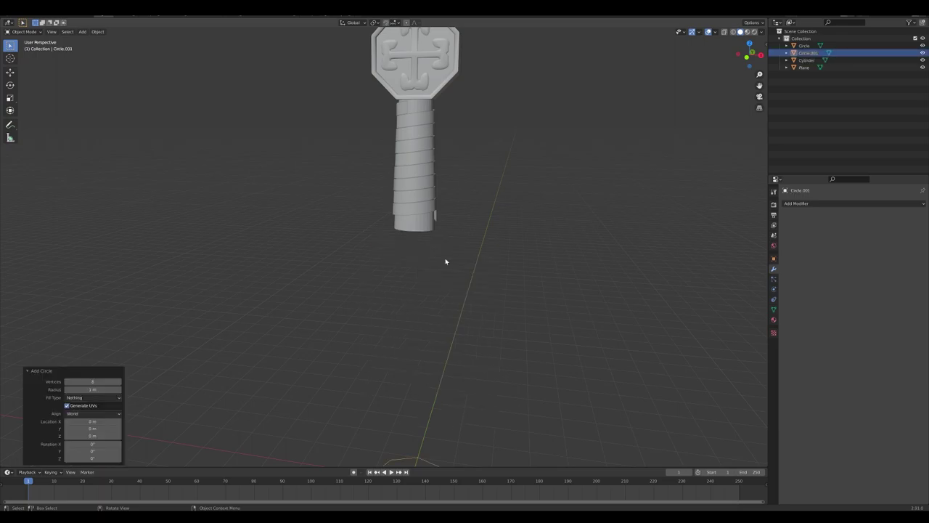
pyautogui.click(99, 381)
pyautogui.write('8gz')
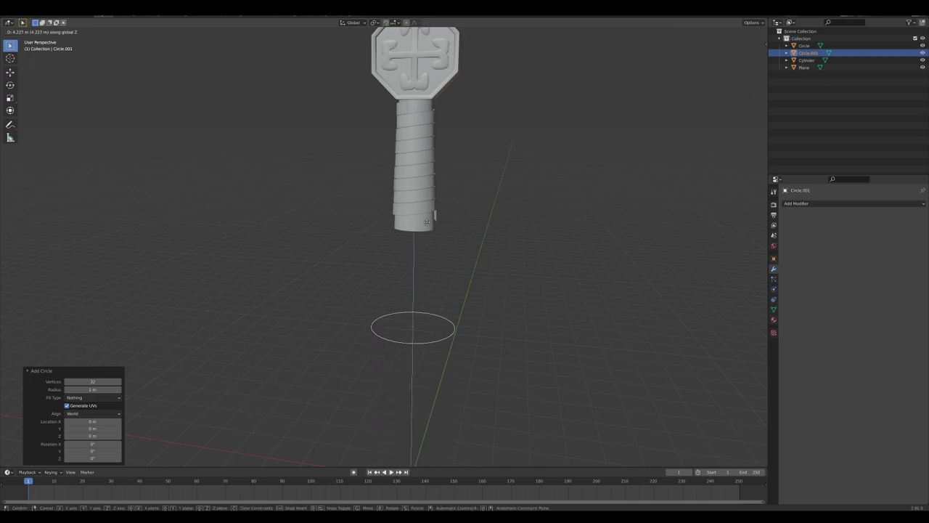
pyautogui.click(421, 175)
pyautogui.write('rx90')
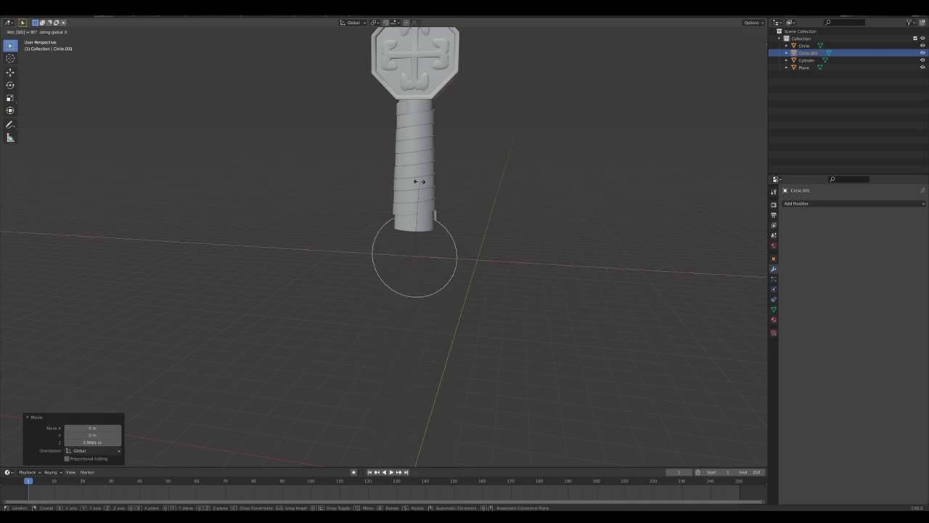
pyautogui.press('Return')
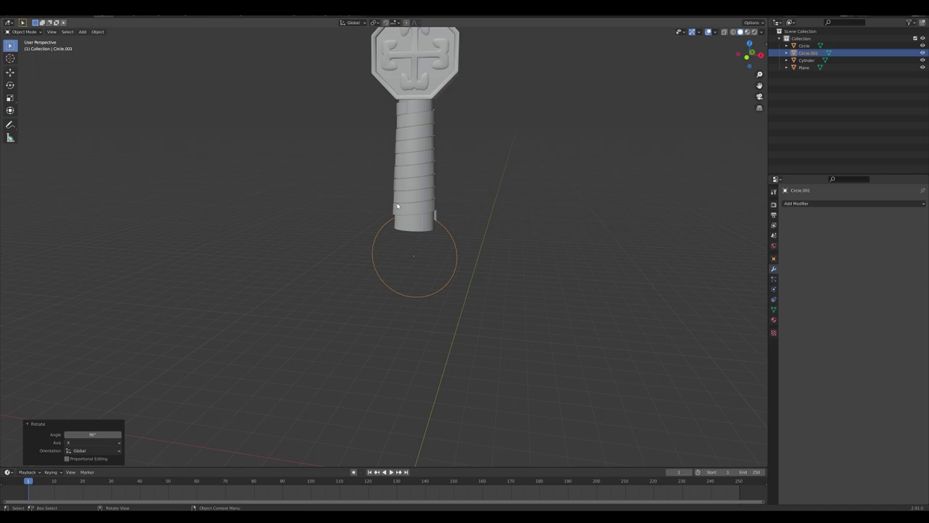
# Step: Delete the circle's lower and side vertices, keeping only the shallow arc at its top
pyautogui.press('KP_1')
pyautogui.scroll(4, 490, 215)
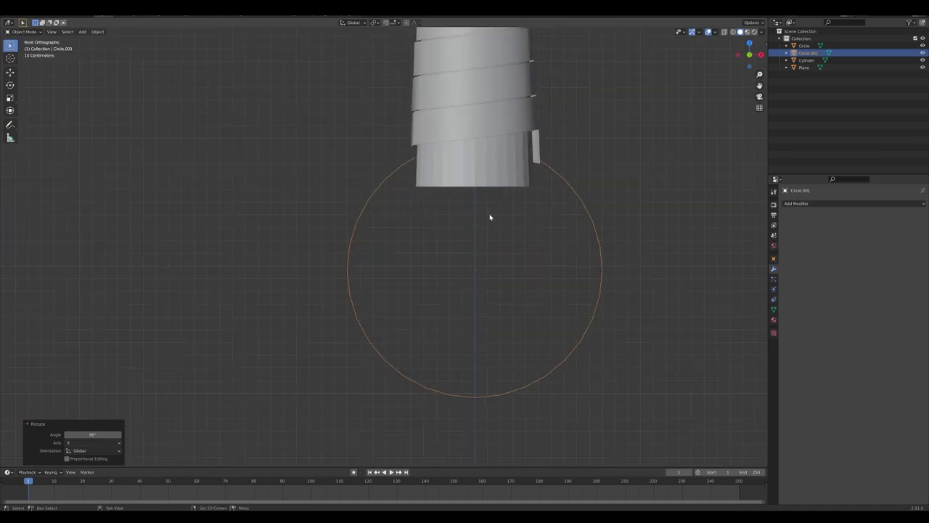
pyautogui.keyDown('shift'); pyautogui.moveTo(489, 215); pyautogui.dragTo(413, 242, button='middle'); pyautogui.keyUp('shift')
pyautogui.scroll(1, 415, 242)
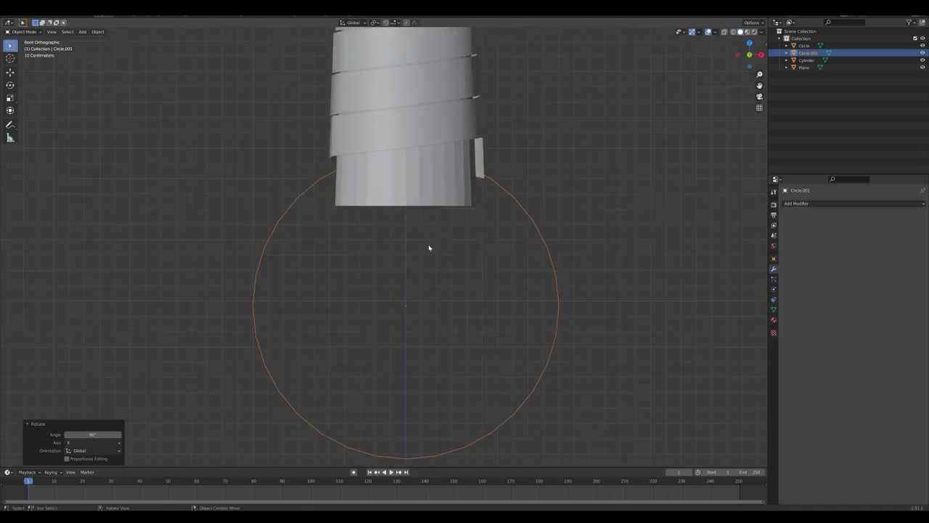
pyautogui.press('Tab')
pyautogui.keyDown('shift'); pyautogui.moveTo(419, 274); pyautogui.dragTo(402, 242, button='middle'); pyautogui.keyUp('shift')
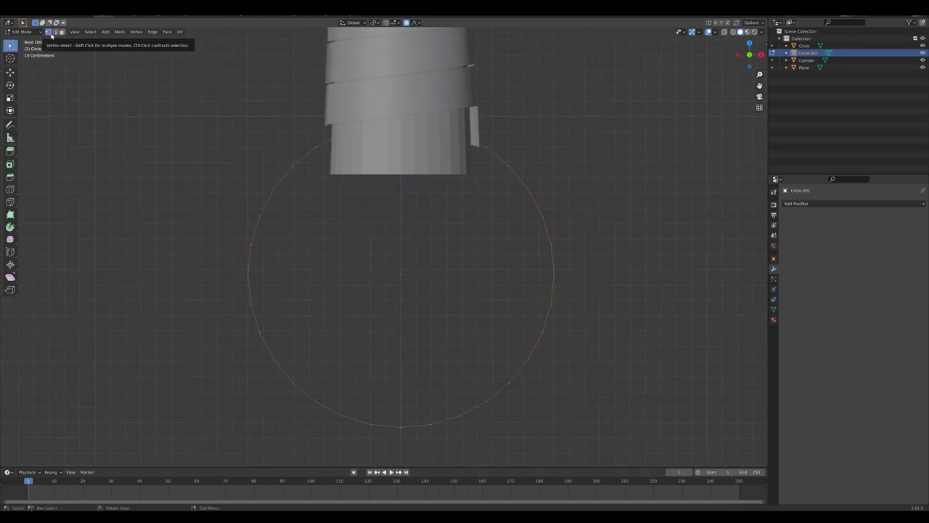
pyautogui.moveTo(151, 265); pyautogui.dragTo(631, 436)
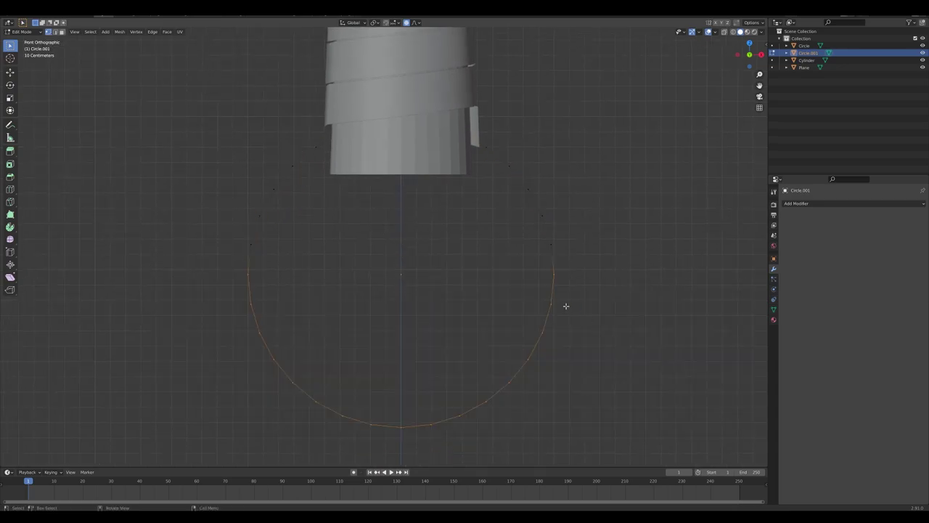
pyautogui.press('x')
pyautogui.click(566, 309)
pyautogui.moveTo(204, 179); pyautogui.dragTo(619, 272)
pyautogui.rightClick(511, 222)
pyautogui.click(511, 223)
# Step: Lower the arc about 0.35 m along Z so its peak meets the grip's lower end
pyautogui.press('g')
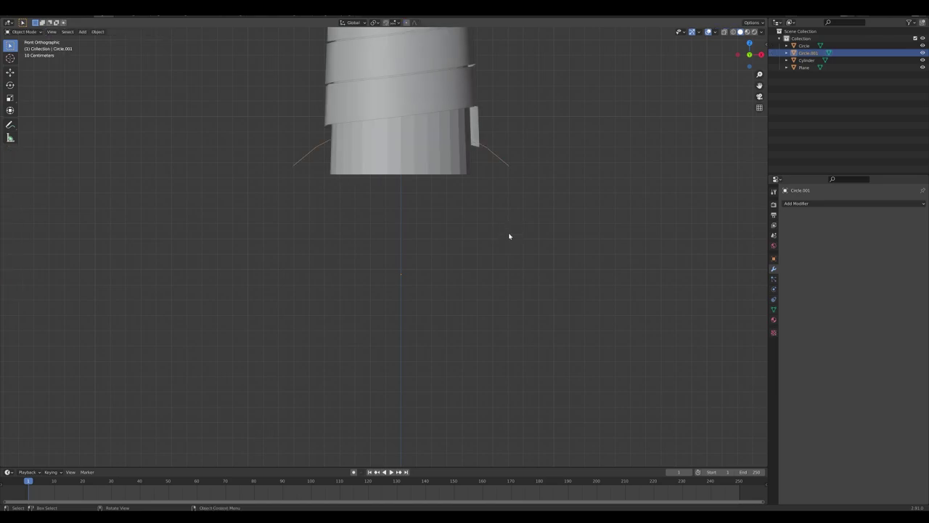
pyautogui.press('z')
pyautogui.click(508, 287)
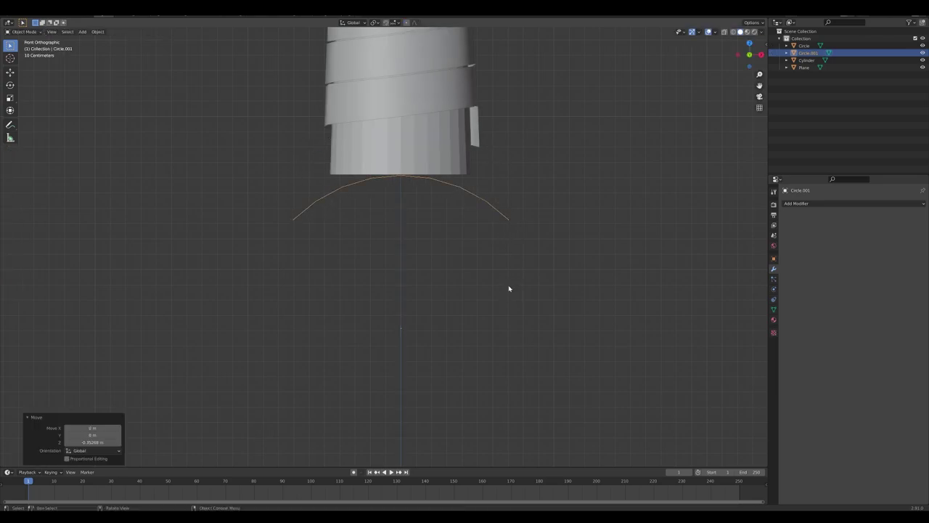
# Step: Scale the arc by 2.024 and lower it about 1.02 m along Z to sit just beneath the grip
pyautogui.press('s')
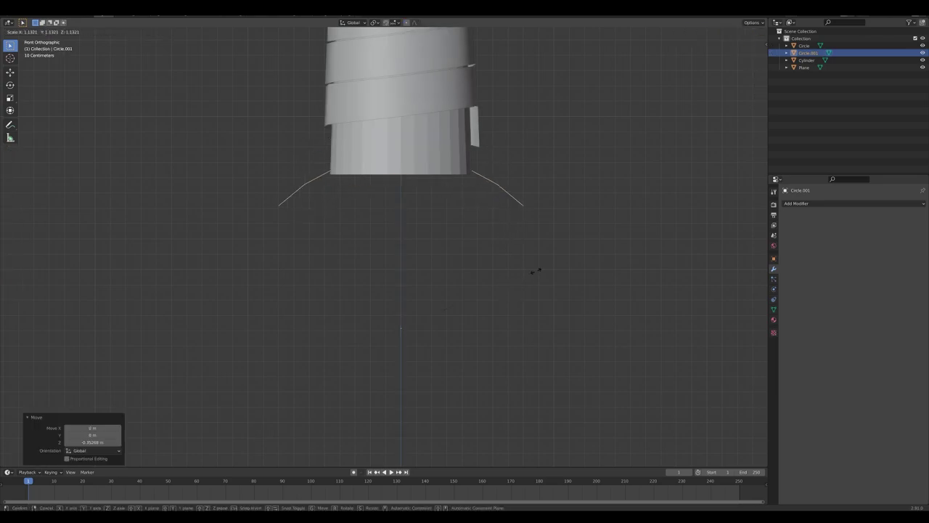
pyautogui.click(658, 276)
pyautogui.press('g')
pyautogui.press('z')
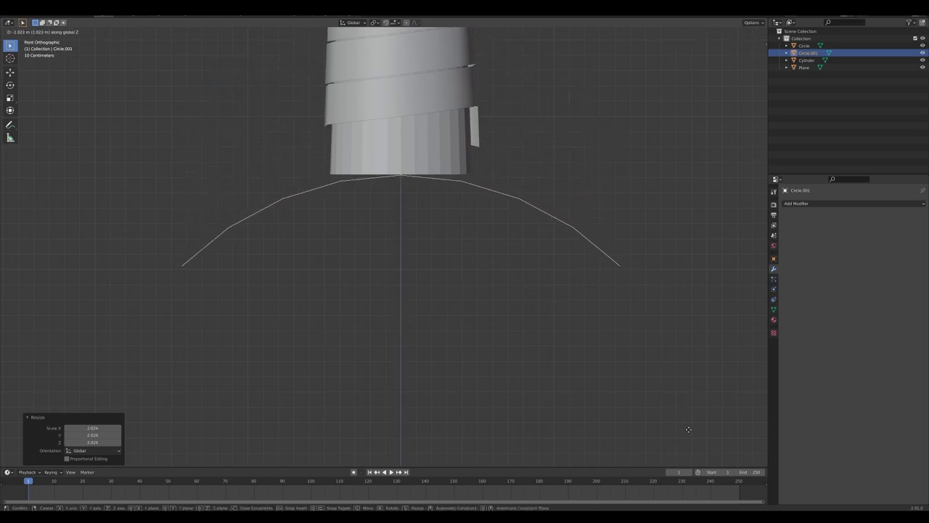
pyautogui.click(690, 429)
# Step: Extrude the crossguard arc about 0.5 m along Y into a curved strip
pyautogui.moveTo(515, 270); pyautogui.dragTo(409, 212, button='middle')
pyautogui.press('Tab')
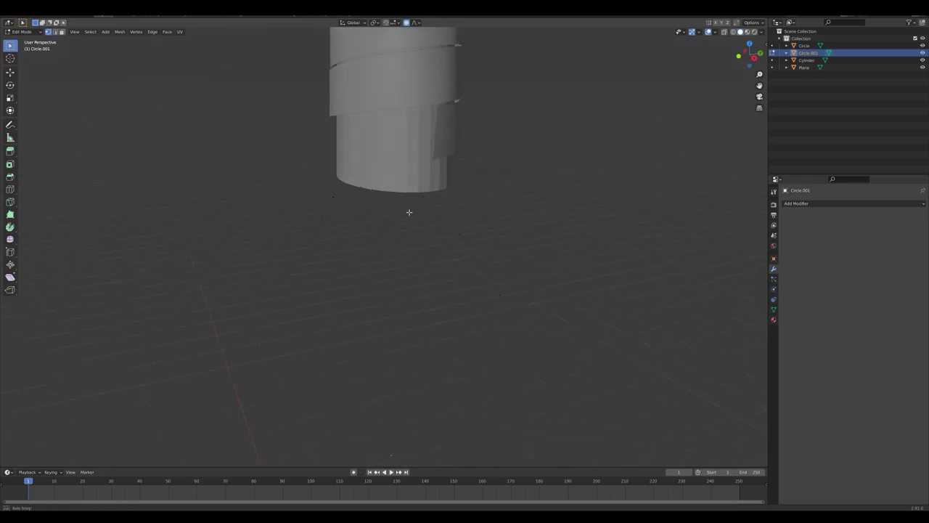
pyautogui.press('e')
pyautogui.press('y')
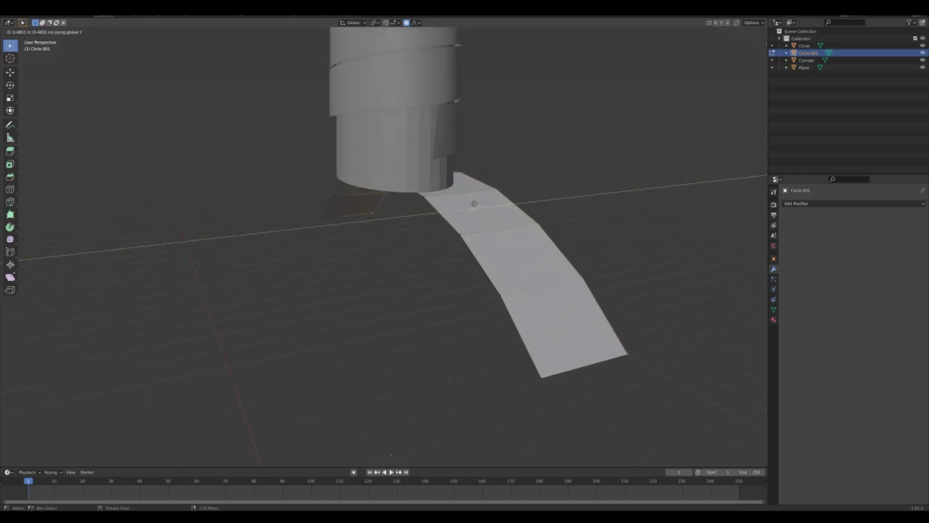
pyautogui.click(483, 203)
# Step: Move the curved strip about -0.32 m along Y, plus a small -0.01 m correction, to centre it under the grip
pyautogui.press('Tab')
pyautogui.press('g')
pyautogui.press('y')
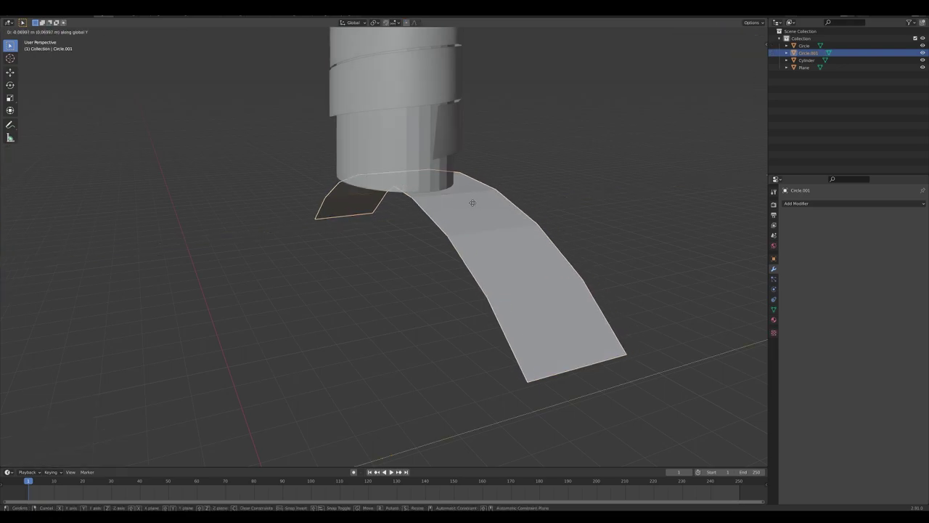
pyautogui.click(440, 208)
pyautogui.moveTo(477, 210); pyautogui.dragTo(455, 204, button='middle')
pyautogui.press('g')
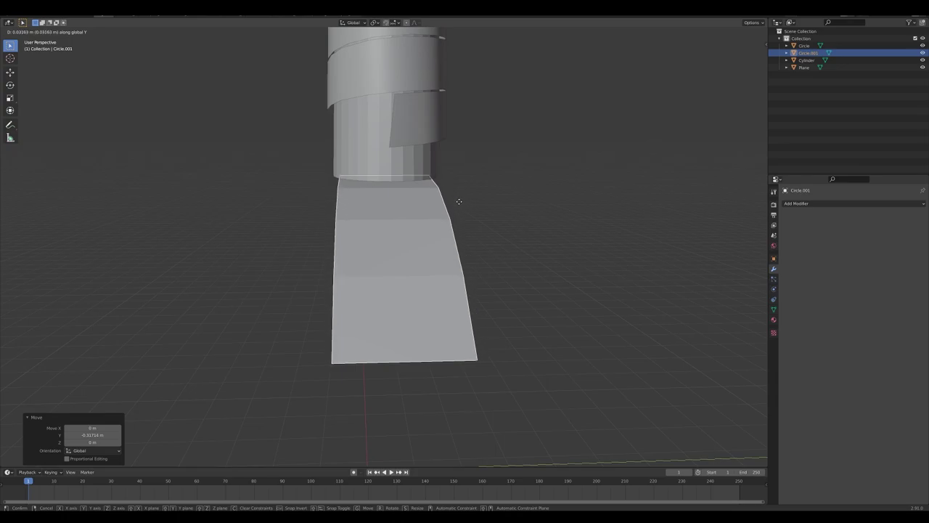
# Step: Widen the strip by about 1.12 along Y and raise it about 0.04 m along Z to meet the grip
pyautogui.press('s')
pyautogui.press('y')
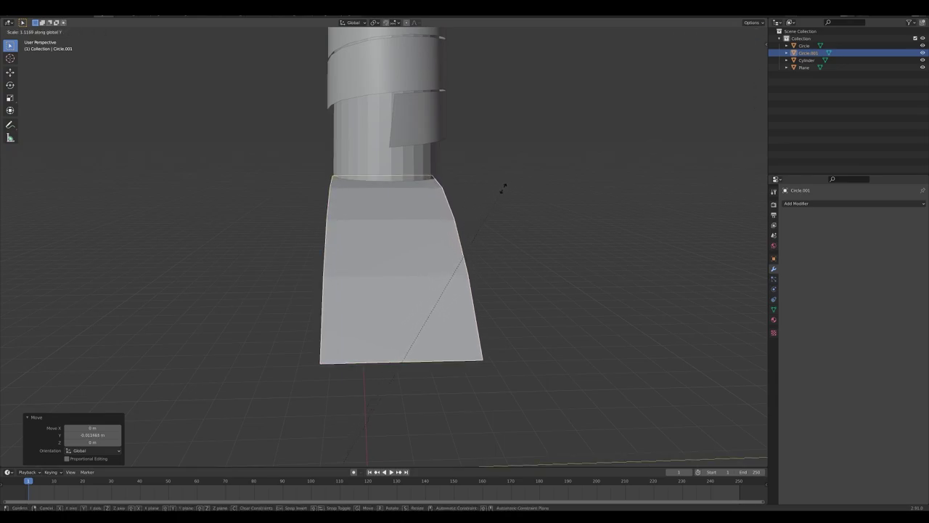
pyautogui.click(508, 191)
pyautogui.moveTo(510, 191); pyautogui.dragTo(419, 222, button='middle')
pyautogui.press('g')
pyautogui.press('y')
pyautogui.click(503, 190)
pyautogui.click(534, 190)
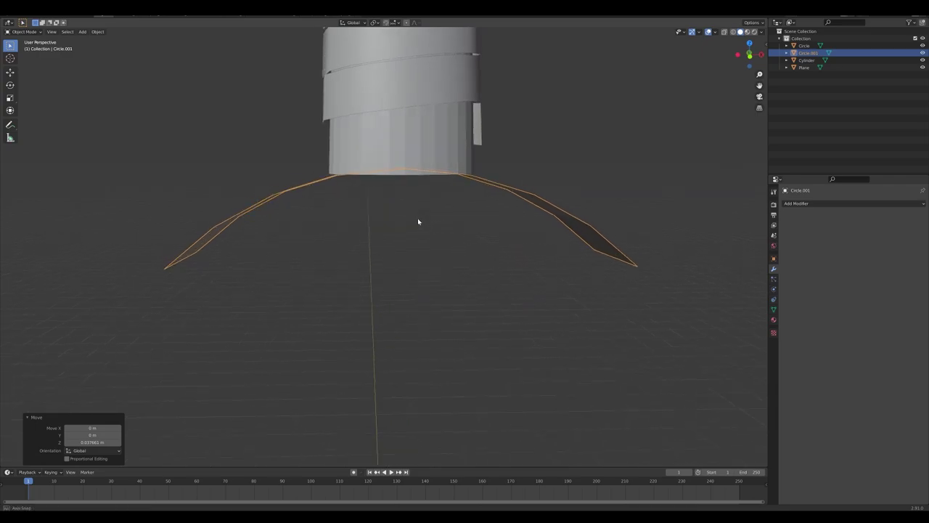
# Step: Select all faces of the curved strip and extrude them about 0.41 m downward along Z to give the crossguard thickness
pyautogui.press('Tab')
pyautogui.moveTo(251, 252); pyautogui.dragTo(256, 224, button='middle')
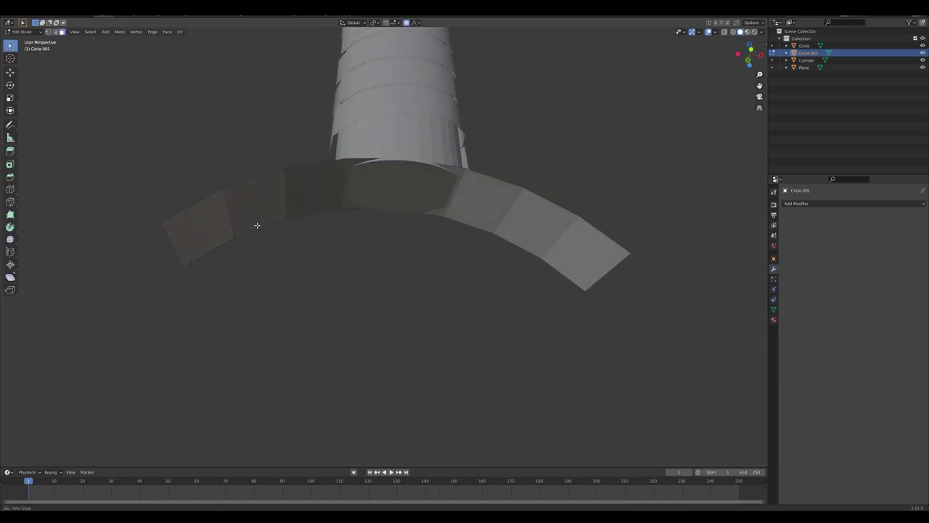
pyautogui.click(216, 228)
pyautogui.keyDown('ctrl'); pyautogui.click(591, 249); pyautogui.keyUp('ctrl')
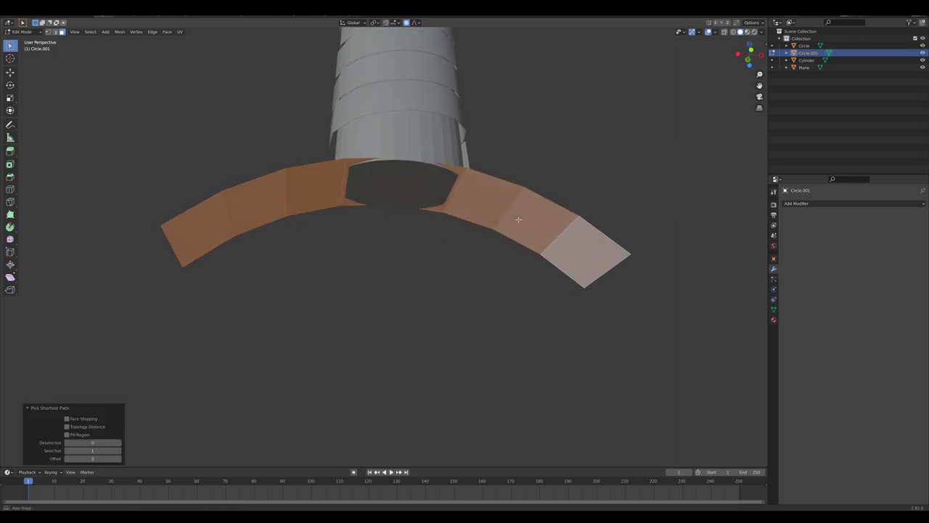
pyautogui.press('e')
pyautogui.press('z')
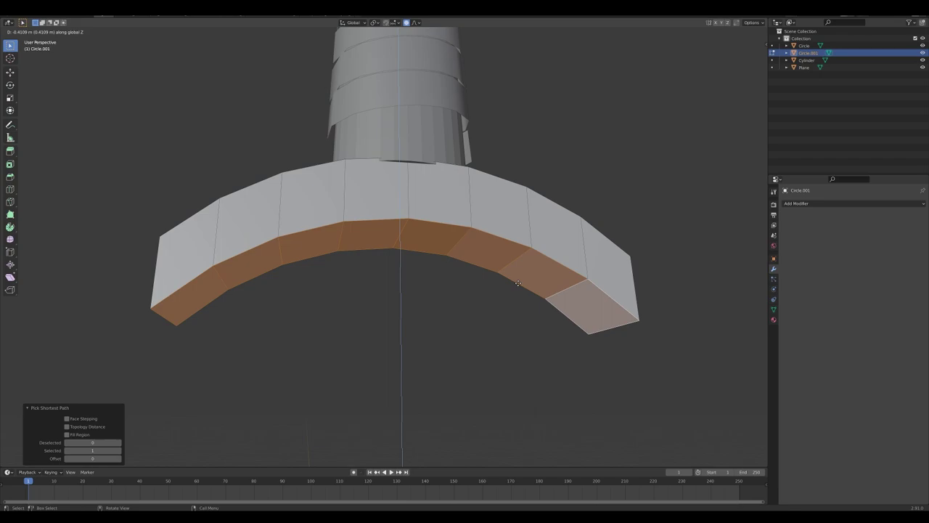
pyautogui.click(519, 283)
pyautogui.moveTo(481, 205); pyautogui.dragTo(434, 233, button='middle')
pyautogui.press('Tab')
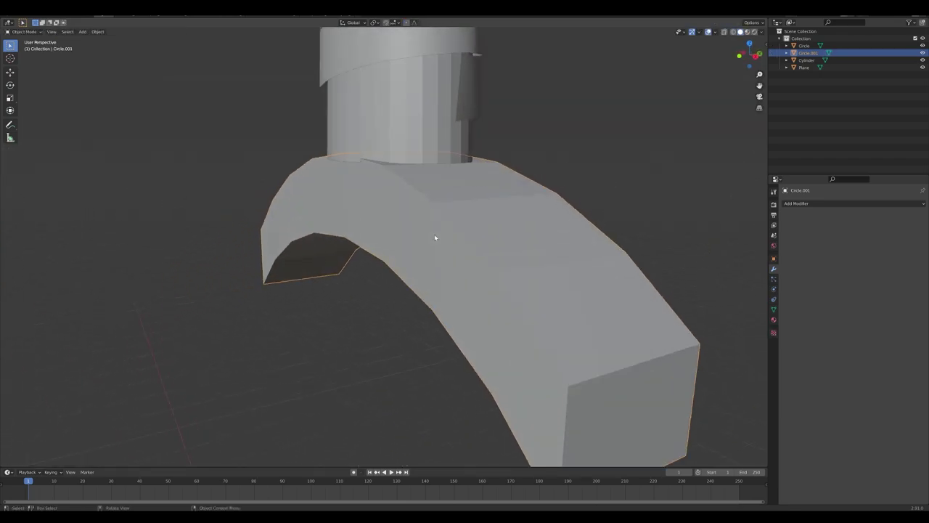
# Step: Scale the crossguard by 1.098 along Y and shift it about -0.05 m along Y around the grip
pyautogui.press('s')
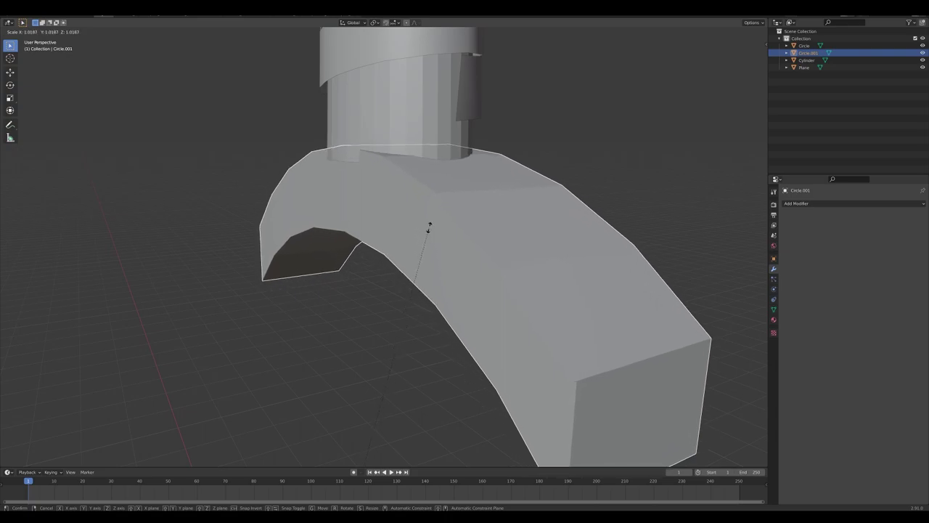
pyautogui.click(471, 207)
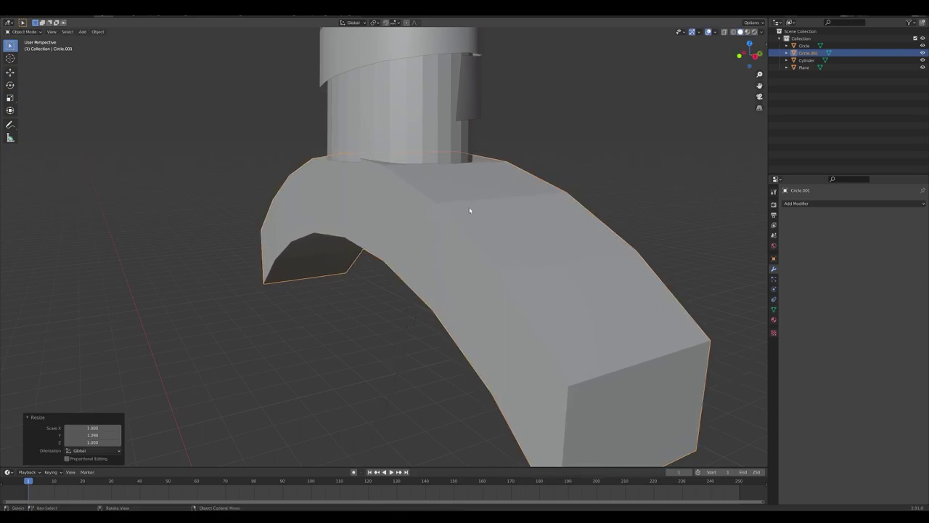
pyautogui.moveTo(471, 208); pyautogui.dragTo(475, 218, button='middle')
pyautogui.press('g')
pyautogui.press('y')
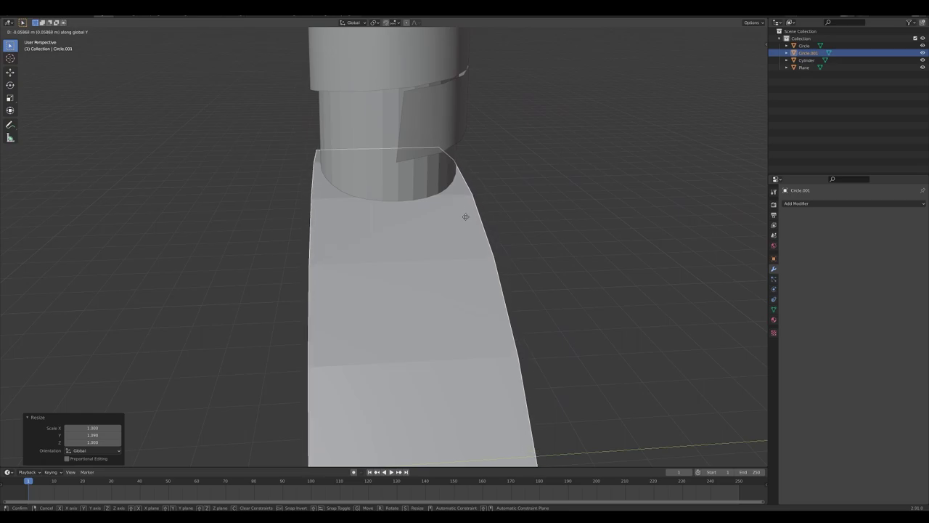
pyautogui.click(467, 219)
# Step: Fine-tune the crossguard's centring under the grip with small moves along Y, the last about 0.004 m
pyautogui.moveTo(318, 169); pyautogui.dragTo(437, 175, button='middle')
pyautogui.press('g')
pyautogui.press('y')
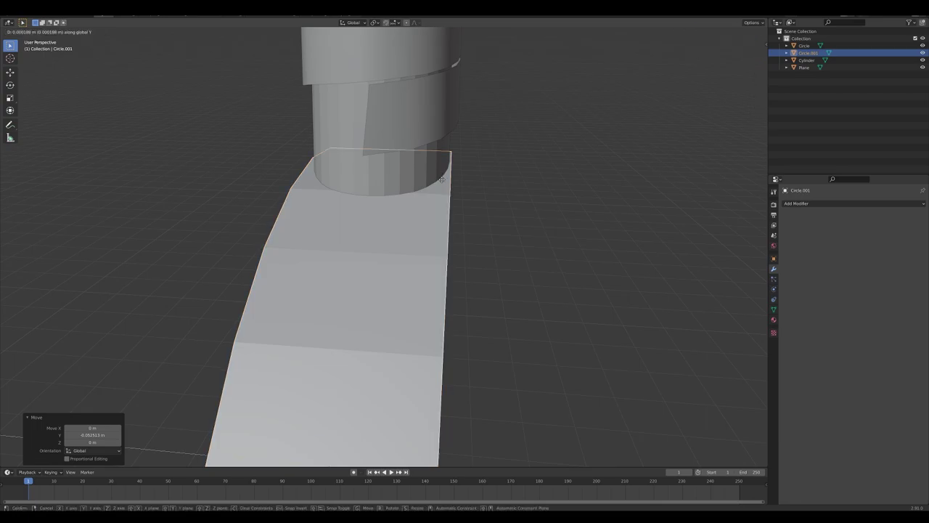
pyautogui.click(441, 178)
pyautogui.moveTo(441, 179); pyautogui.dragTo(483, 270, button='middle')
pyautogui.press('g')
pyautogui.press('y')
pyautogui.click(545, 209)
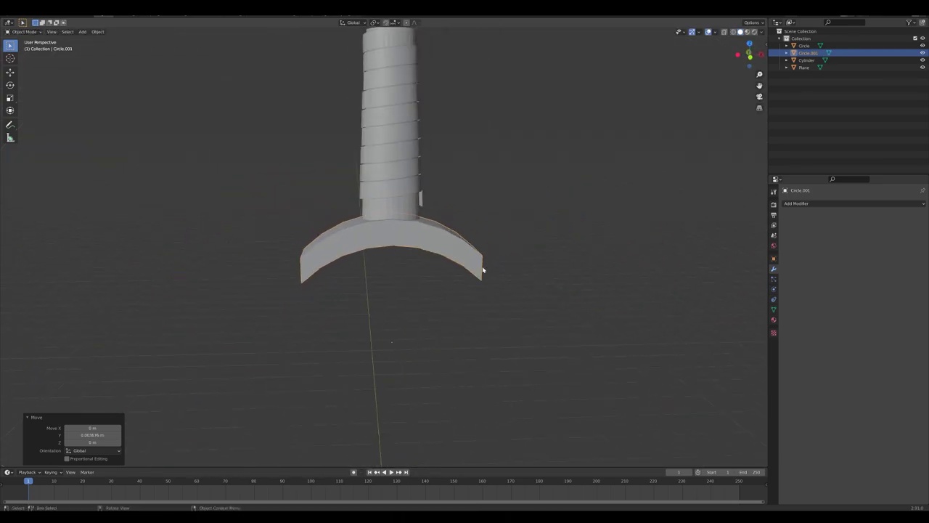
pyautogui.scroll(-5, 549, 245)
pyautogui.scroll(7, 508, 240)
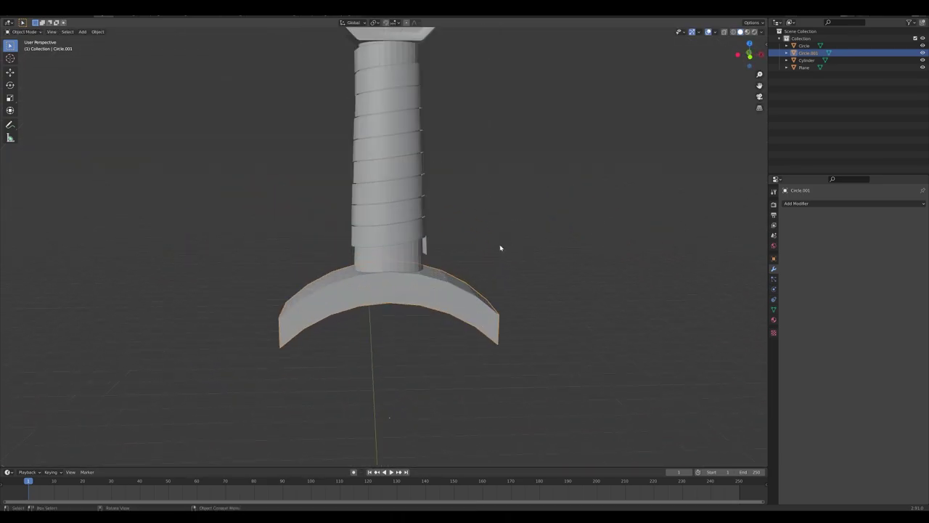
# Step: Inspect the crescent-shaped crossguard and compare its form with the sword anatomy reference picture
pyautogui.scroll(2, 494, 261)
pyautogui.moveTo(426, 265); pyautogui.dragTo(420, 256, button='middle')
pyautogui.keyDown('shift'); pyautogui.moveTo(361, 292); pyautogui.dragTo(356, 264, button='middle'); pyautogui.keyUp('shift')
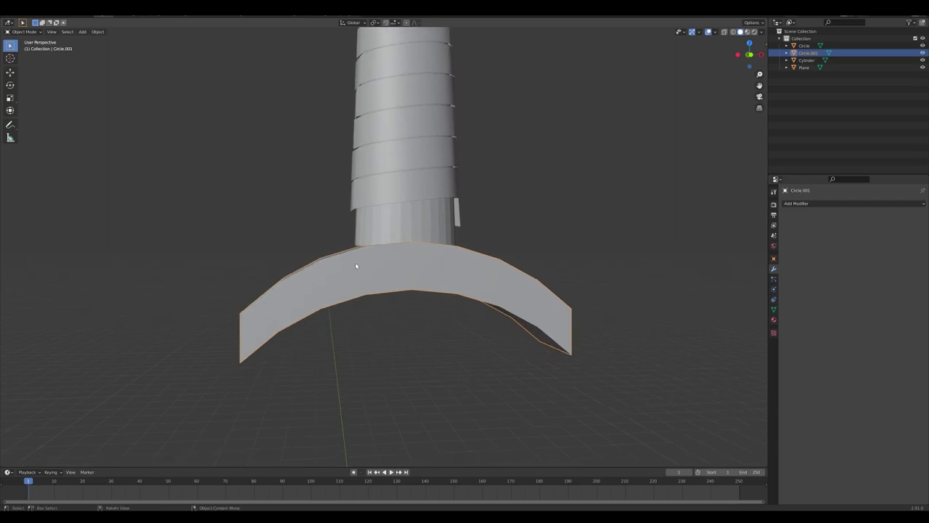
pyautogui.moveTo(247, 294); pyautogui.dragTo(286, 324, button='middle')
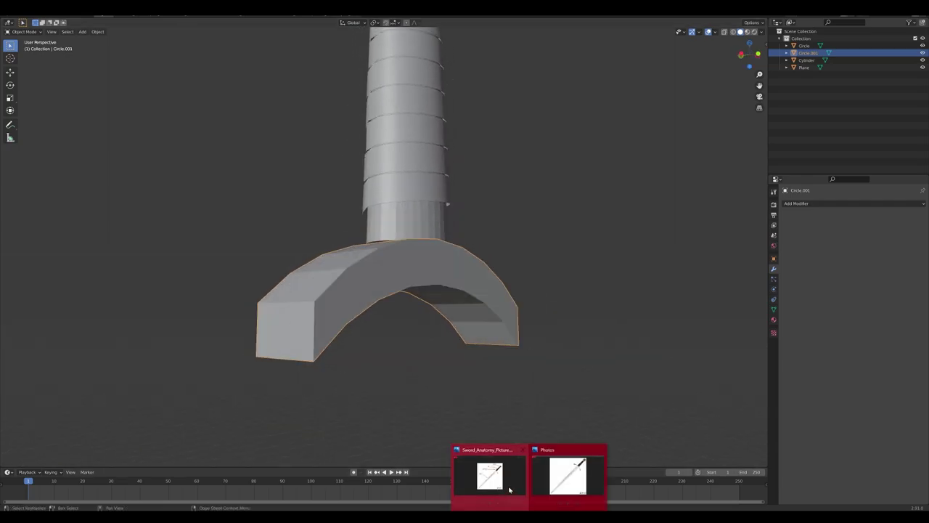
pyautogui.click(509, 492)
pyautogui.click(106, 475)
pyautogui.scroll(3, 592, 138)
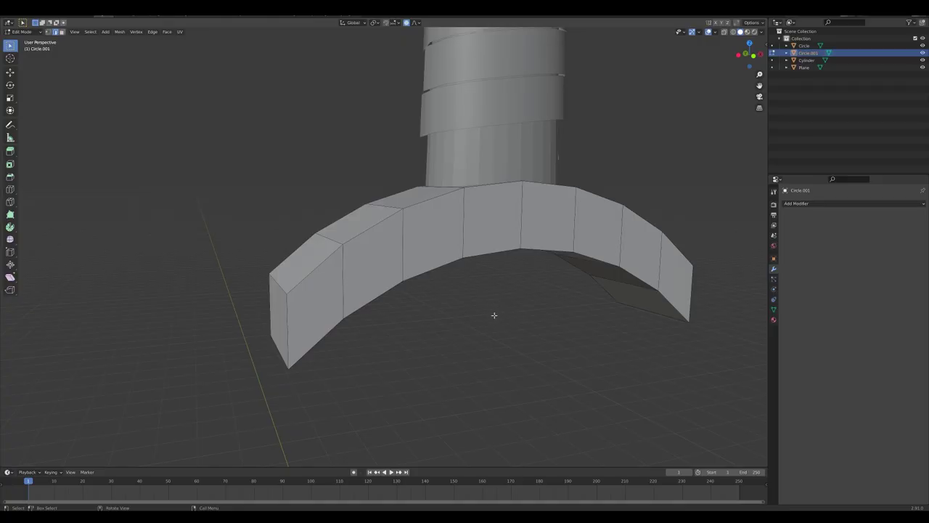
# Step: In edit mode, lower the underside edges next to both guard ends along Z using smooth proportional editing at size 0.51
pyautogui.press('Tab')
pyautogui.press('Tab')
pyautogui.moveTo(487, 318); pyautogui.dragTo(374, 285, button='middle')
pyautogui.moveTo(317, 289); pyautogui.dragTo(376, 261, button='middle')
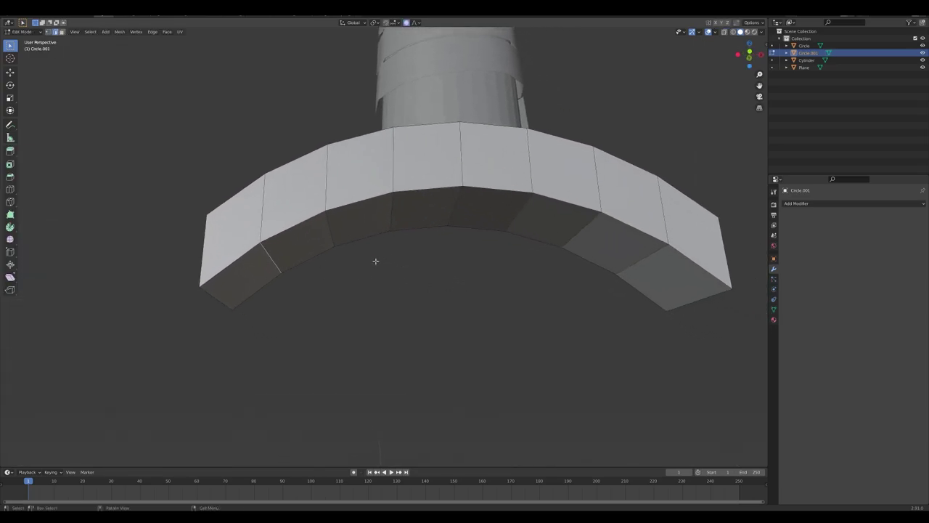
pyautogui.press('g')
pyautogui.press('z')
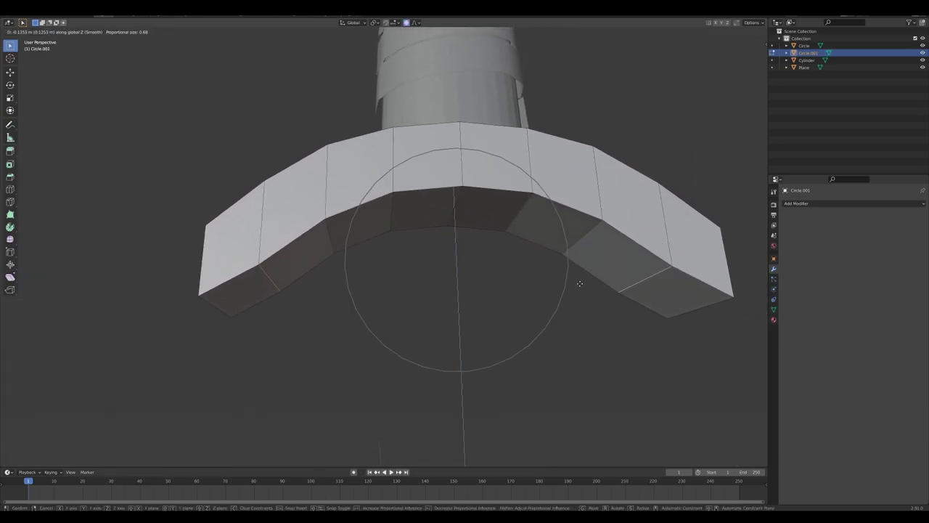
pyautogui.scroll(3, 581, 291)
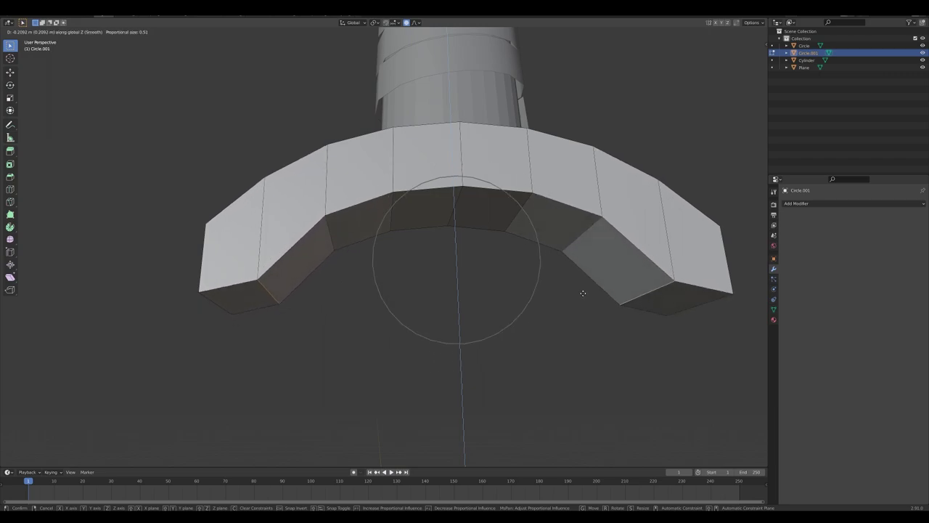
pyautogui.click(583, 283)
# Step: Raise the upper edges next to both guard ends slightly along Z with proportional editing
pyautogui.moveTo(583, 283); pyautogui.dragTo(663, 277, button='middle')
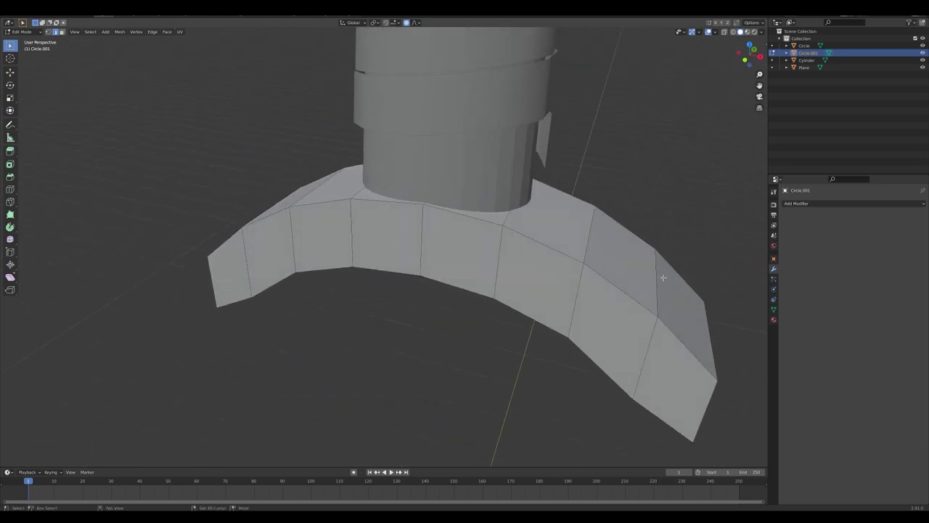
pyautogui.moveTo(527, 336); pyautogui.dragTo(550, 311, button='middle')
pyautogui.press('g')
pyautogui.press('z')
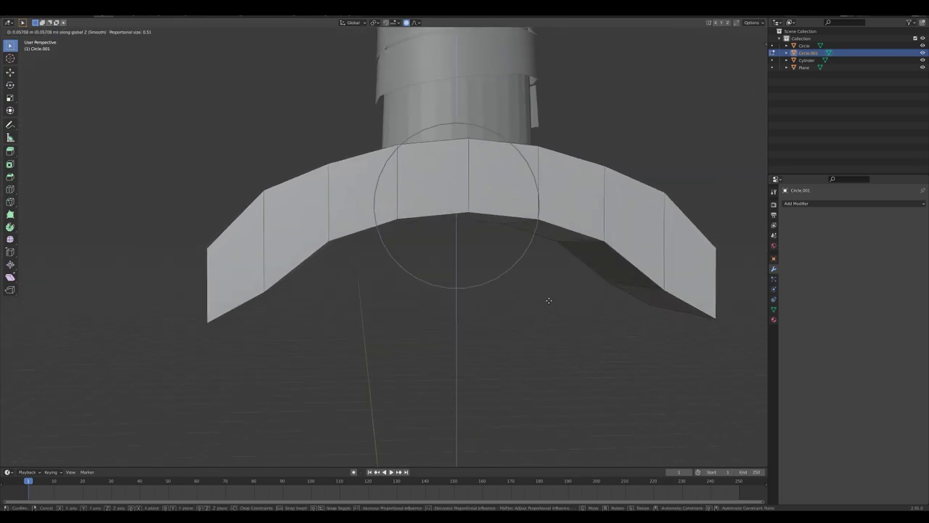
pyautogui.click(546, 304)
# Step: Raise the outermost upper edges at both guard ends about 0.14 m along Z with proportional editing
pyautogui.moveTo(276, 295); pyautogui.dragTo(657, 339, button='middle')
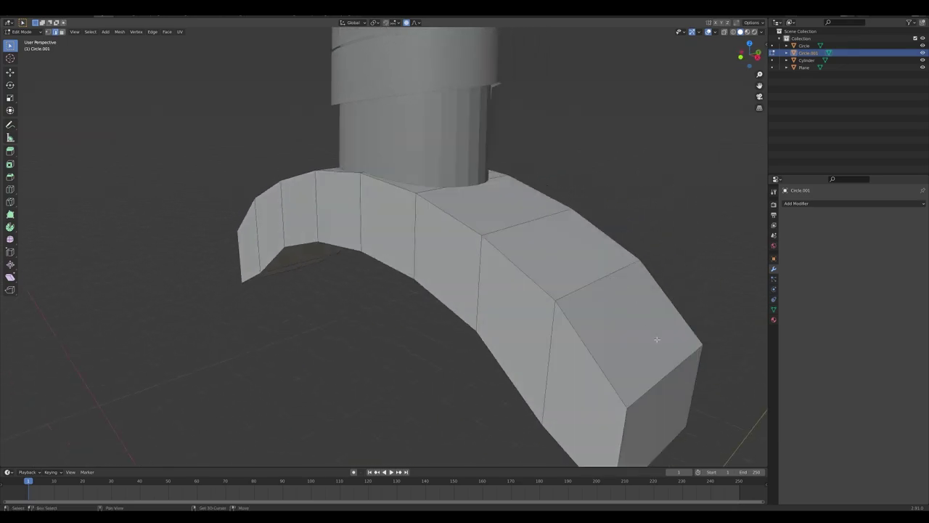
pyautogui.moveTo(475, 357); pyautogui.dragTo(502, 317, button='middle')
pyautogui.press('g')
pyautogui.press('z')
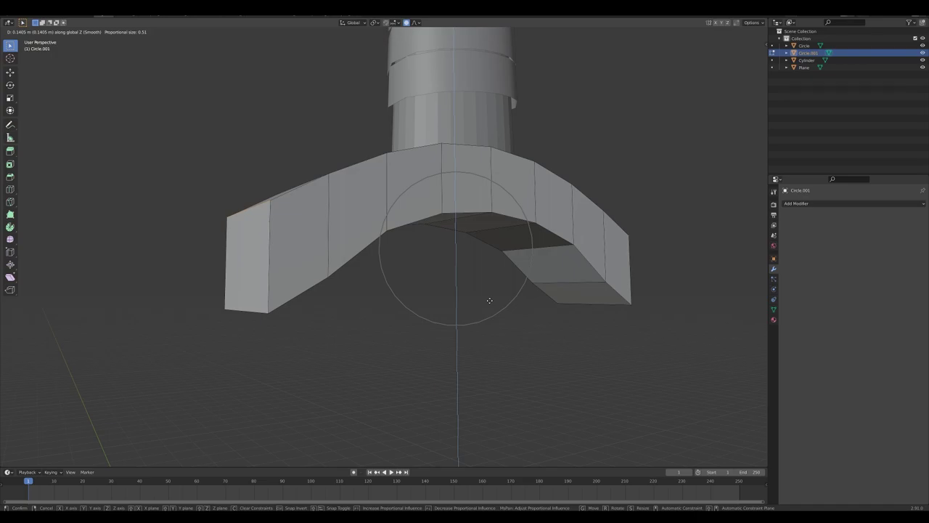
pyautogui.click(489, 300)
# Step: Lower the two underside edges third from the guard's ends by about 0.04 m along Z with proportional editing
pyautogui.moveTo(521, 296); pyautogui.dragTo(417, 264, button='middle')
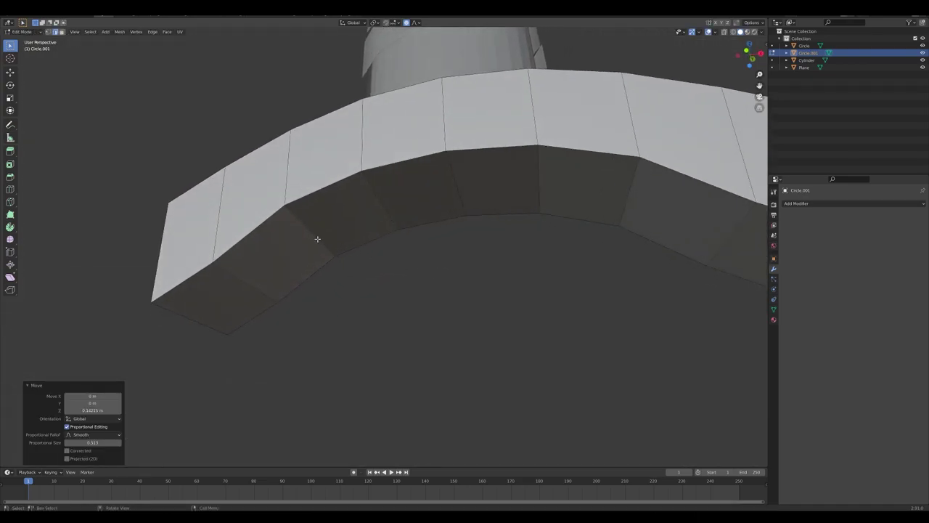
pyautogui.click(318, 239)
pyautogui.moveTo(596, 208); pyautogui.dragTo(600, 220, button='middle')
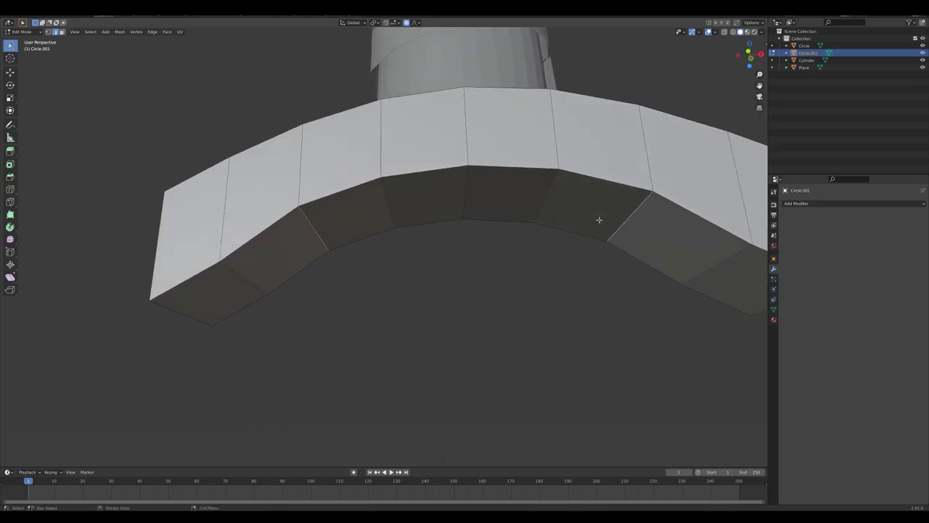
pyautogui.press('z')
pyautogui.click(663, 222)
pyautogui.press('KP_1')
pyautogui.press('g')
pyautogui.press('z')
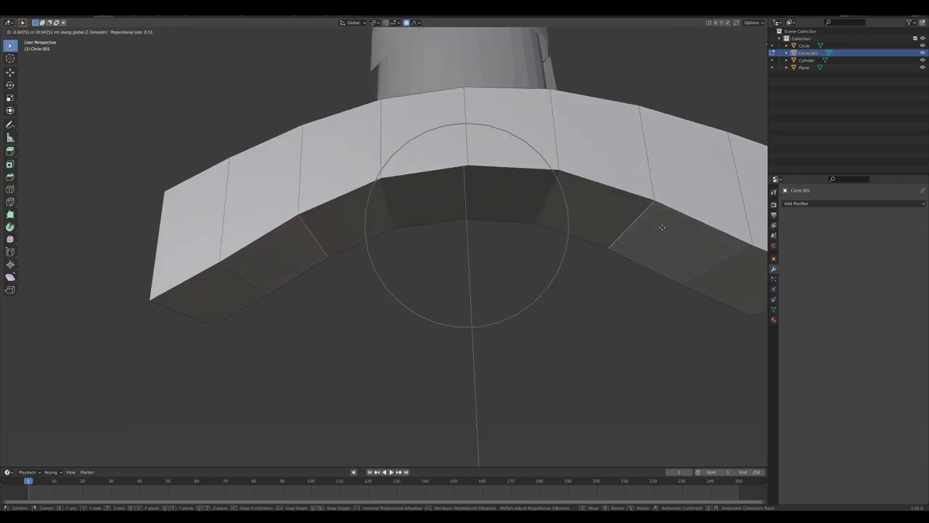
pyautogui.click(660, 226)
# Step: Raise the guard's middle underside edge along Z with a wider proportional editing radius
pyautogui.scroll(-5, 521, 297)
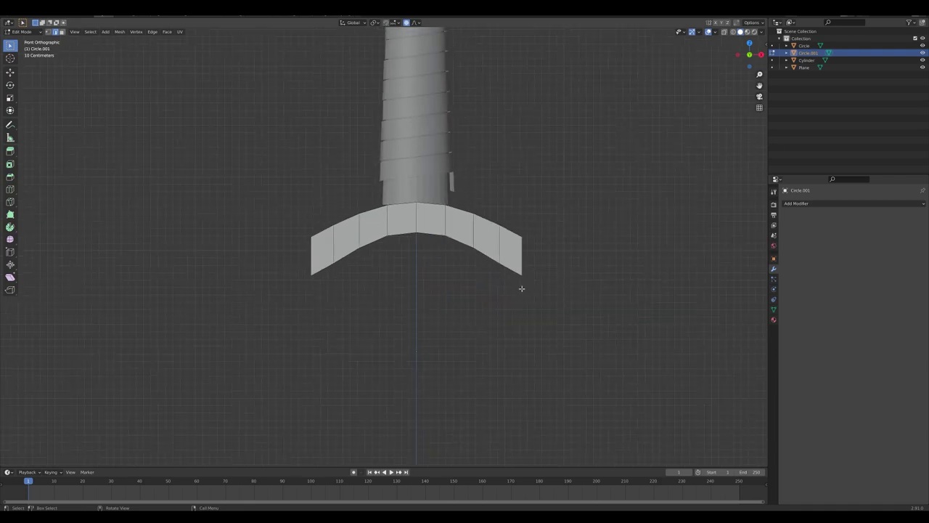
pyautogui.moveTo(498, 297); pyautogui.dragTo(481, 212, button='middle')
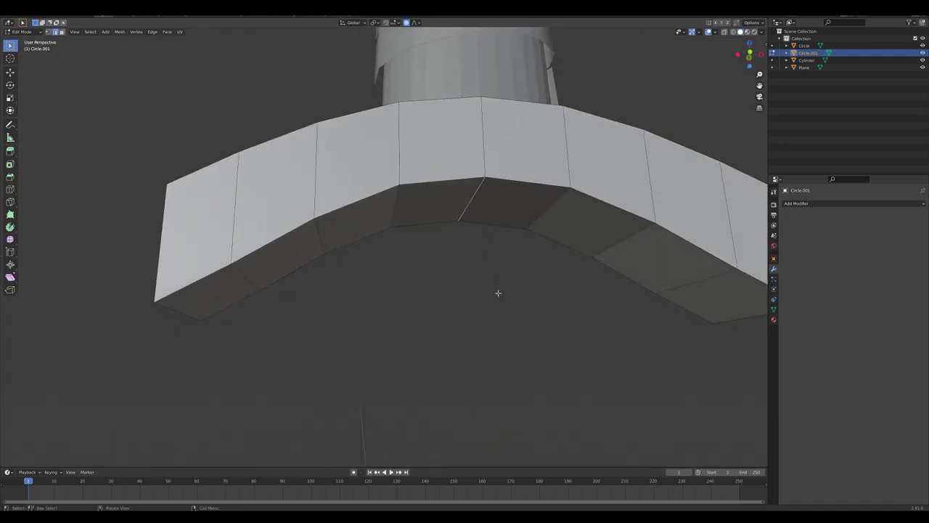
pyautogui.press('KP_1')
pyautogui.press('g')
pyautogui.press('z')
pyautogui.scroll(-4, 502, 380)
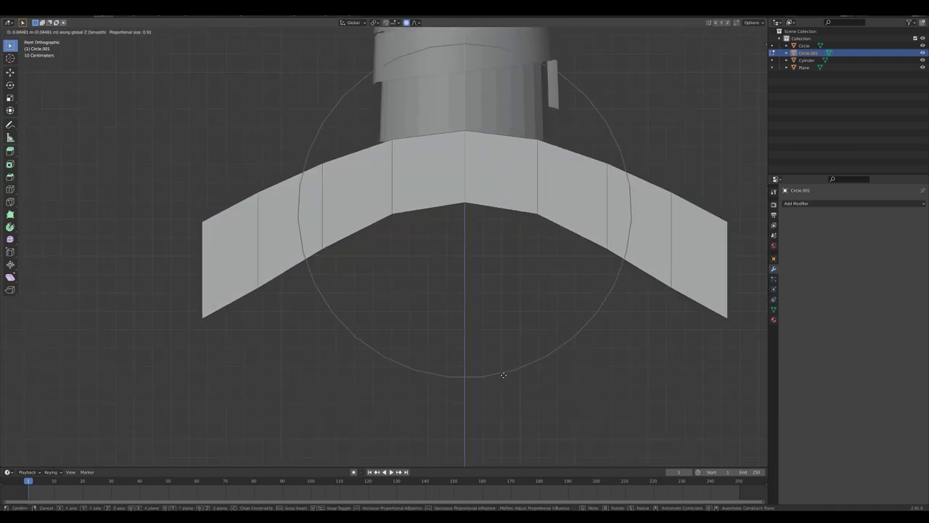
pyautogui.scroll(-2, 500, 378)
pyautogui.press('s')
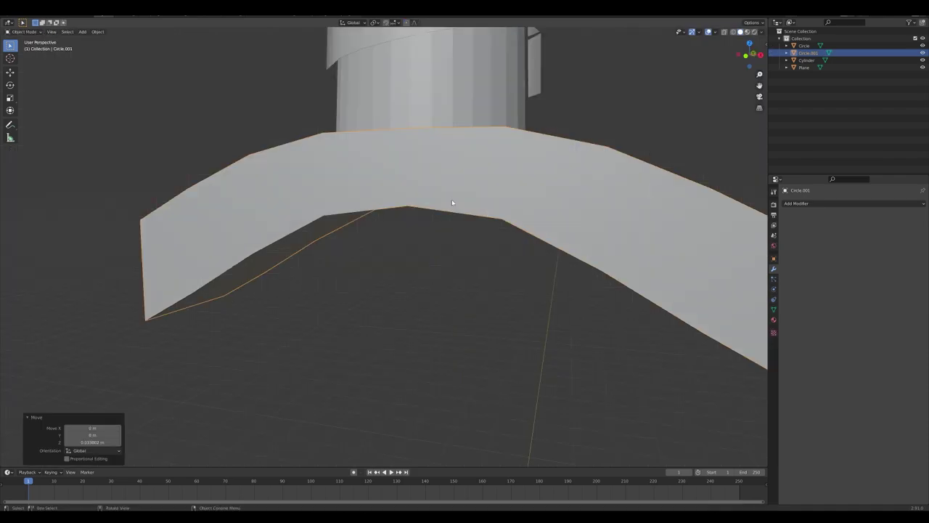
pyautogui.moveTo(454, 201); pyautogui.dragTo(463, 226, button='middle')
pyautogui.hotkey('ctrl', 'c')
pyautogui.moveTo(475, 286); pyautogui.dragTo(207, 262, button='middle')
pyautogui.scroll(-6, 443, 263)
pyautogui.scroll(4, 465, 246)
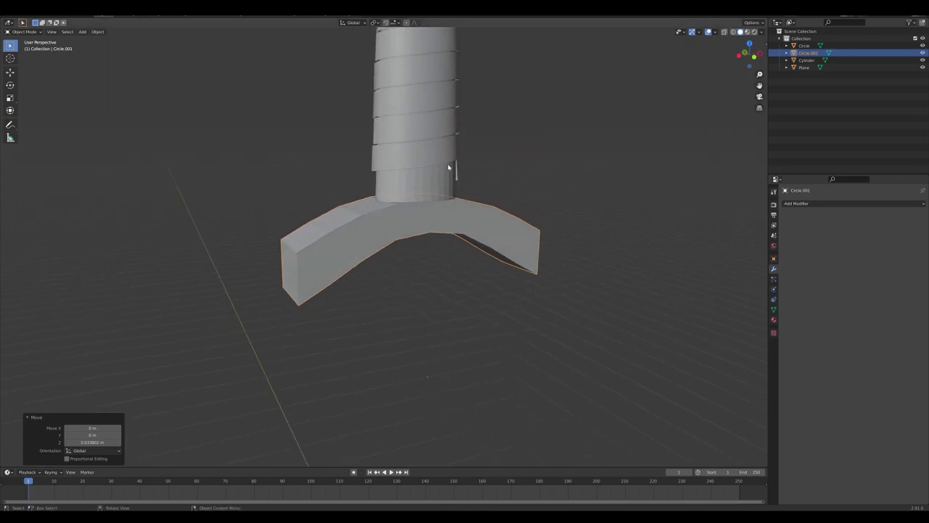
pyautogui.moveTo(450, 170); pyautogui.dragTo(328, 258, button='middle')
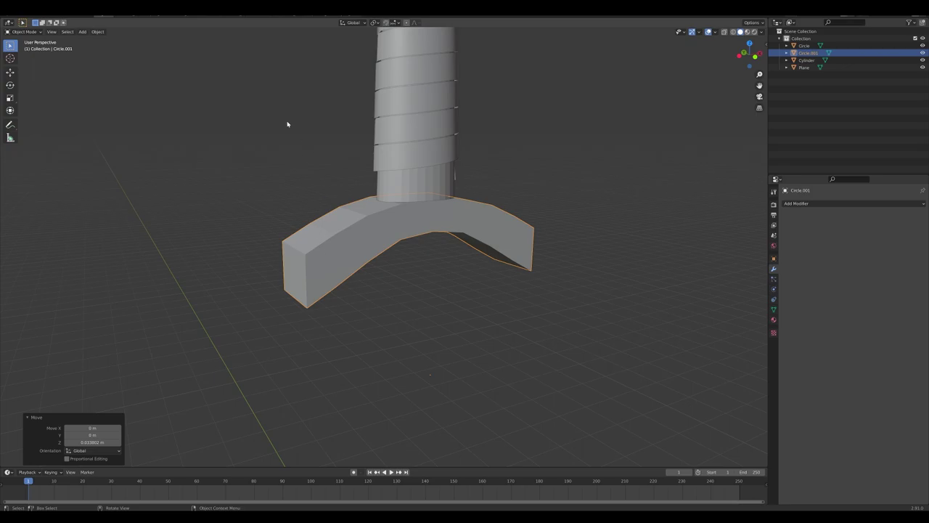
# Step: Return to editing the guard's mesh in face selection mode and select its left end face
pyautogui.press('Tab')
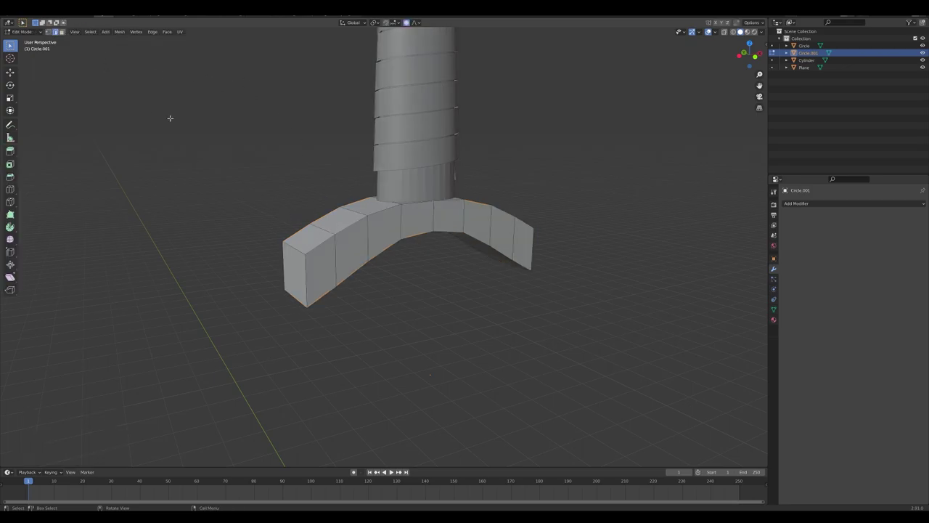
pyautogui.click(62, 32)
pyautogui.moveTo(294, 282); pyautogui.dragTo(341, 257, button='middle')
pyautogui.click(320, 262)
pyautogui.press('r')
pyautogui.press('z')
pyautogui.press('x')
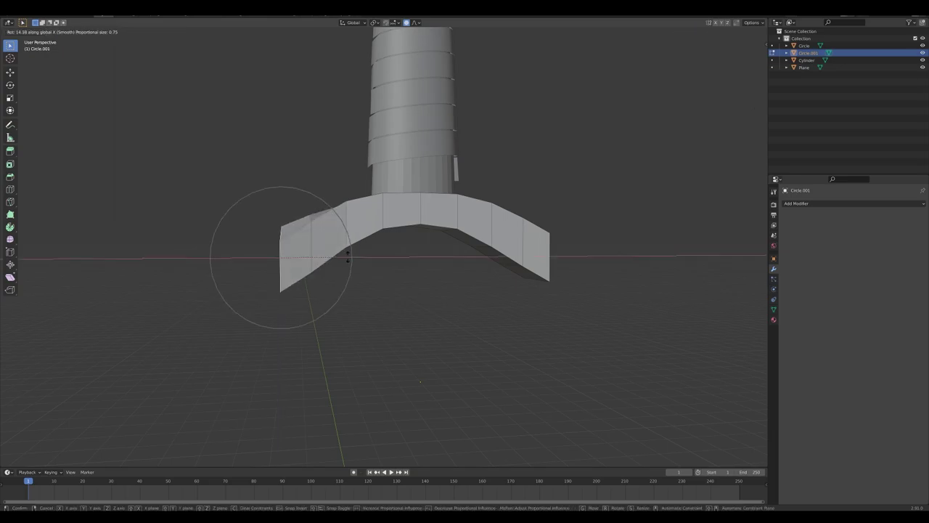
pyautogui.rightClick(349, 257)
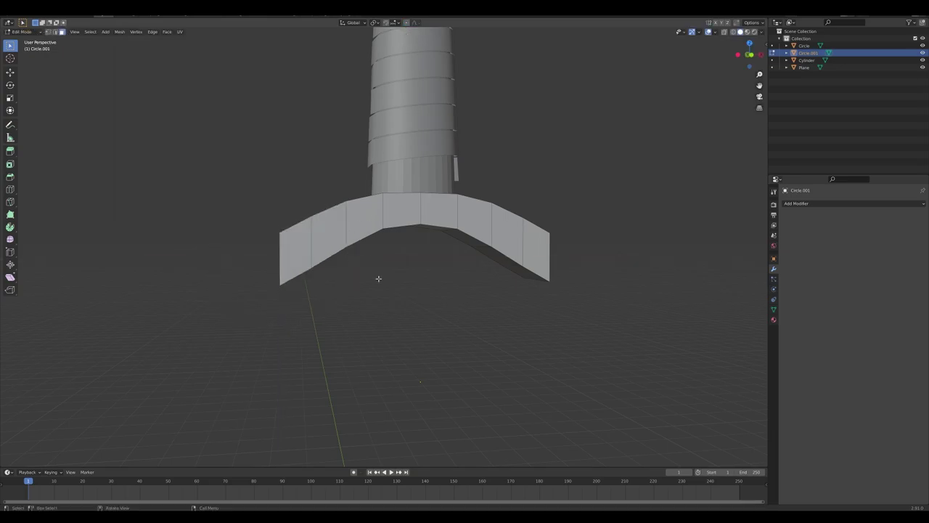
# Step: Without proportional editing, rotate the guard's left end face about -41° around Y and lower it about 0.08 m along Z
pyautogui.press('r')
pyautogui.press('x')
pyautogui.press('y')
pyautogui.click(392, 284)
pyautogui.press('KP_1')
pyautogui.press('r')
pyautogui.press('y')
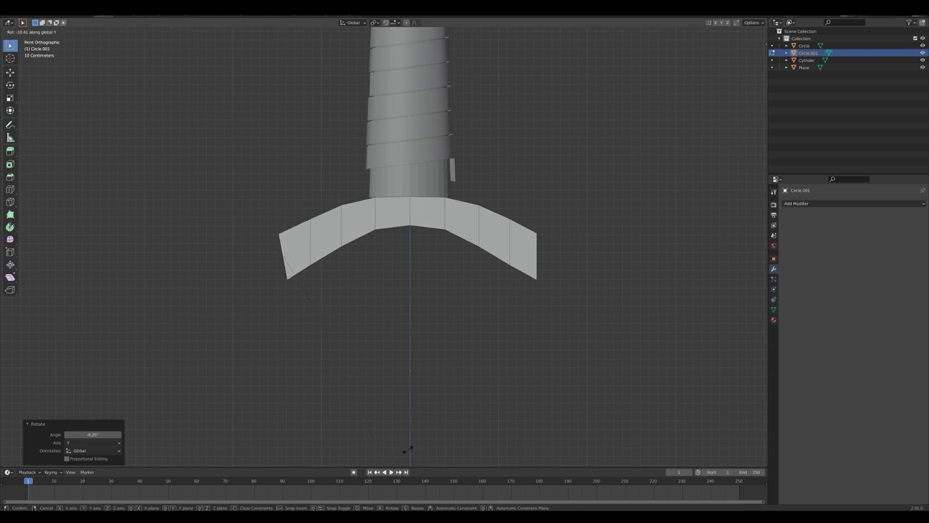
pyautogui.click(514, 390)
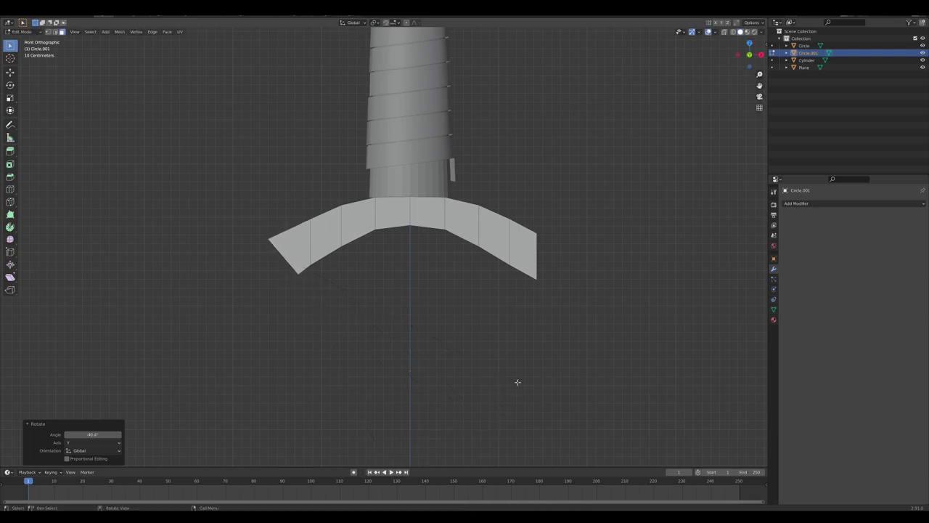
pyautogui.press('g')
pyautogui.press('z')
pyautogui.click(520, 392)
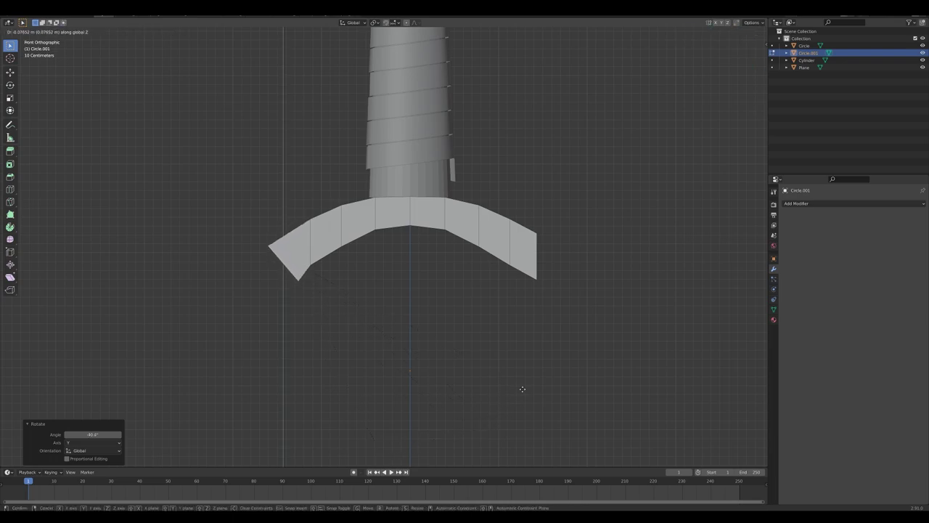
# Step: Rotate the guard's right end face about 29° around the Y axis
pyautogui.moveTo(523, 386); pyautogui.dragTo(529, 318, button='middle')
pyautogui.click(541, 249)
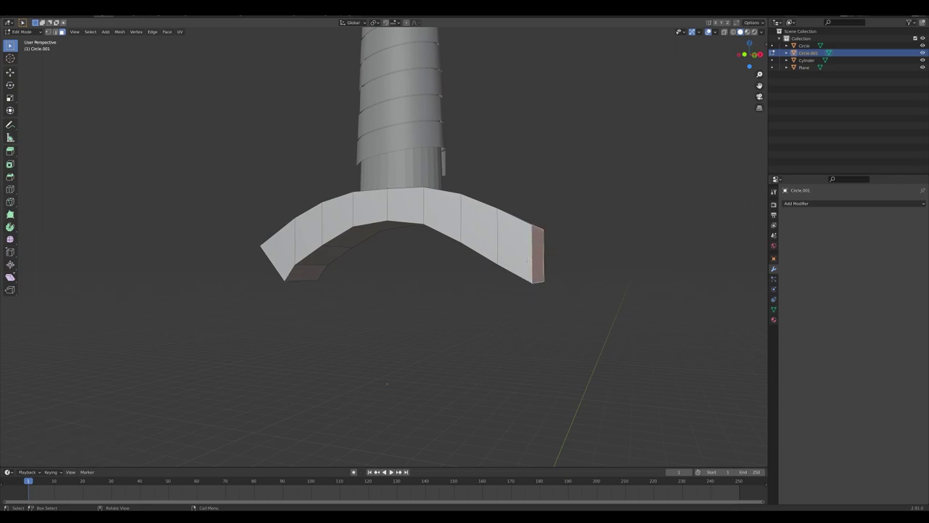
pyautogui.press('KP_1')
pyautogui.press('r')
pyautogui.press('y')
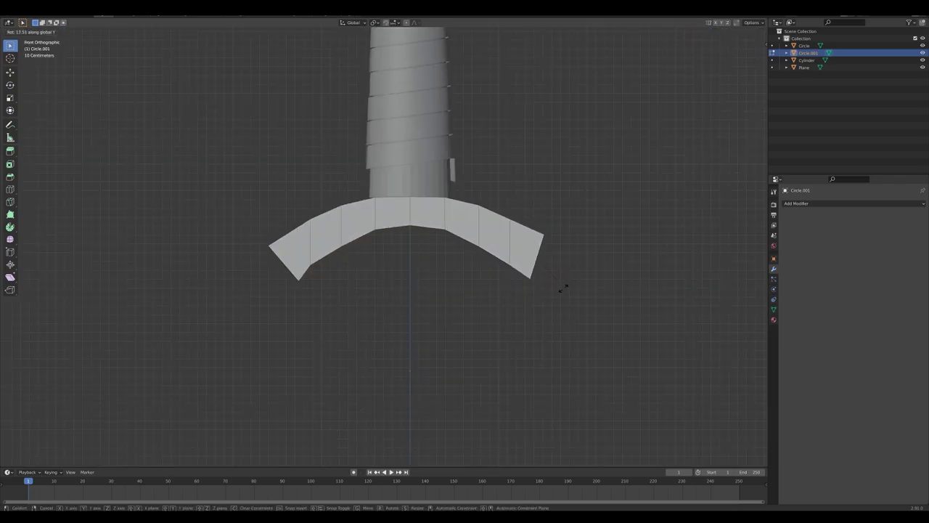
pyautogui.click(557, 296)
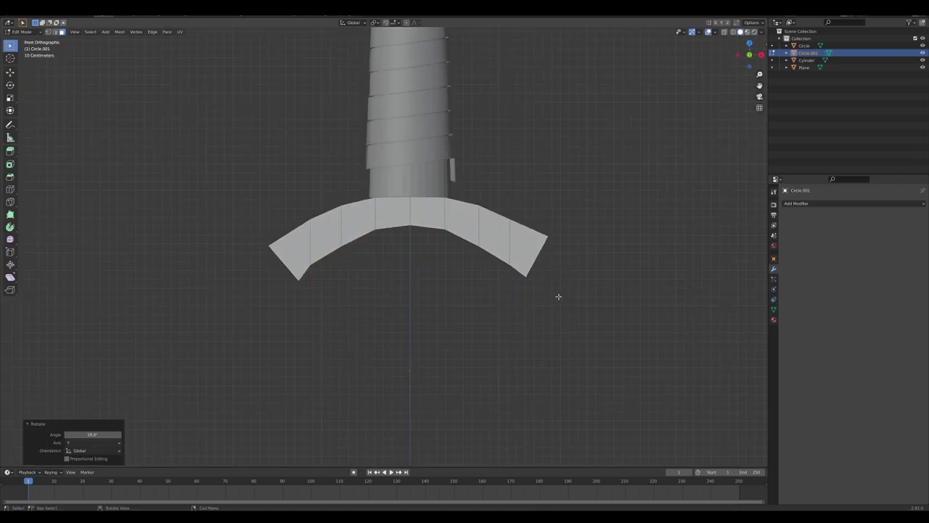
# Step: Try lowering the guard's right end face by about 0.05 m along Z
pyautogui.press('g')
pyautogui.press('z')
pyautogui.click(577, 302)
pyautogui.press('t')
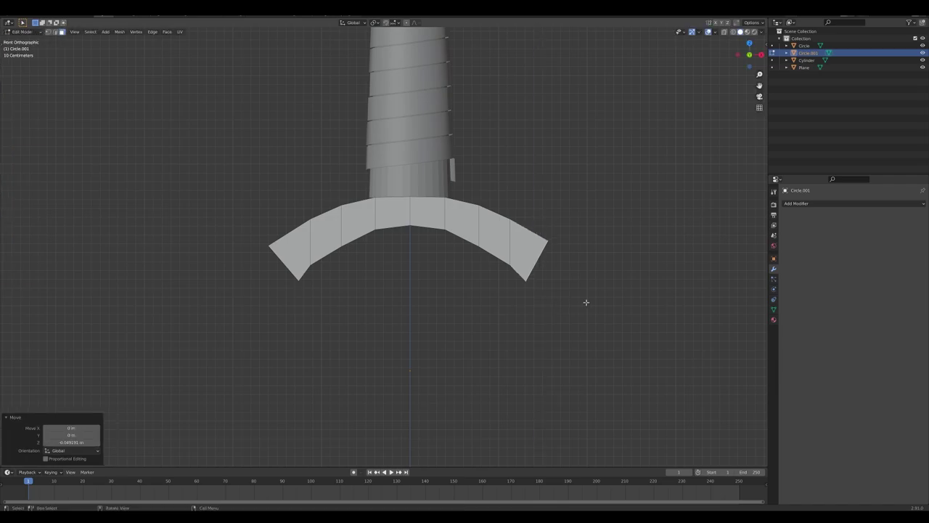
pyautogui.hotkey('ctrl', 'z')
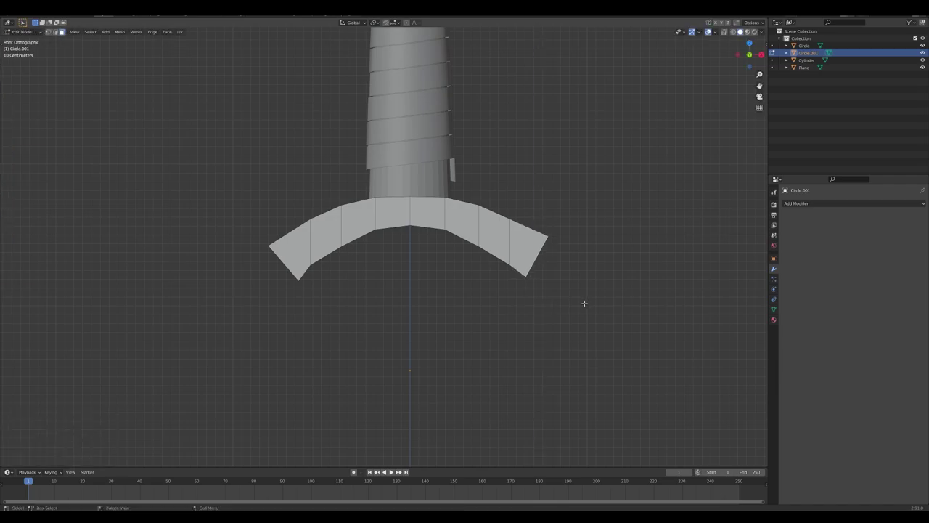
# Step: Rotate the right end face a further 9° or so around Y and lower it about 0.03 m along Z
pyautogui.press('r')
pyautogui.press('y')
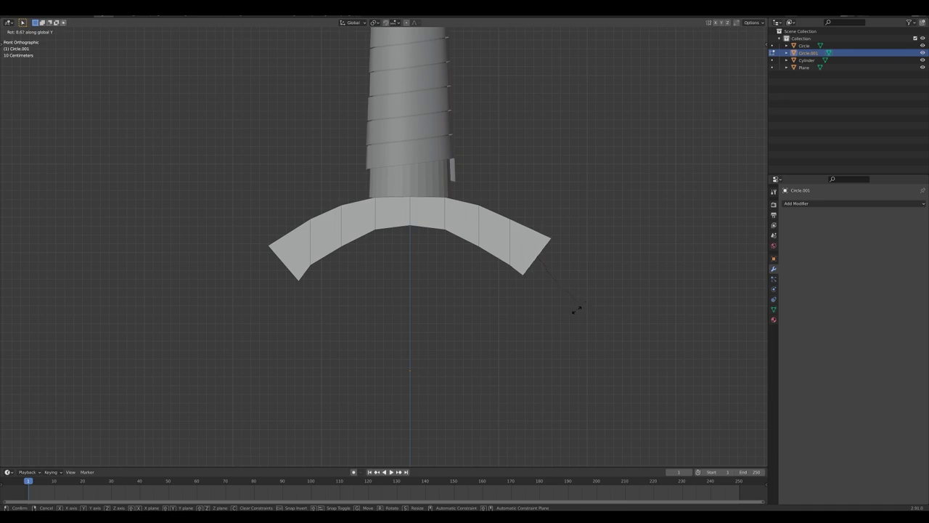
pyautogui.click(576, 310)
pyautogui.press('g')
pyautogui.press('z')
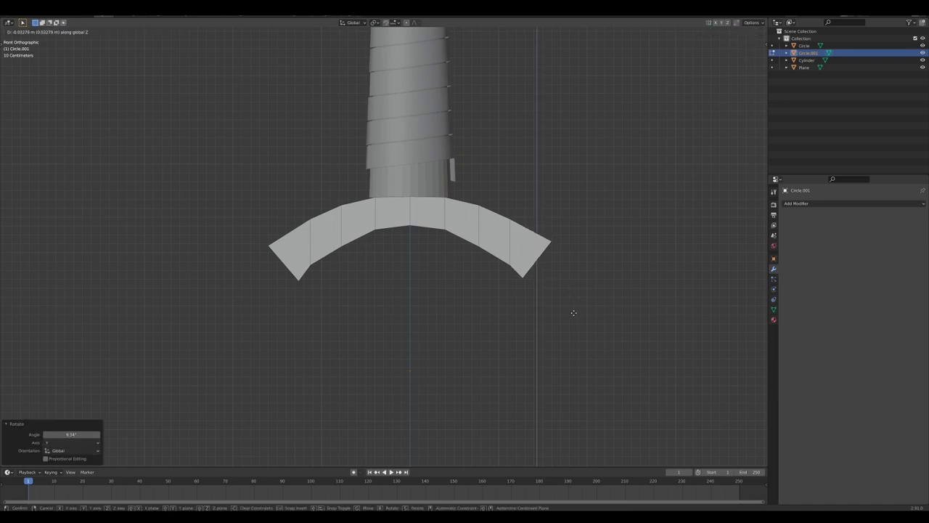
pyautogui.click(574, 312)
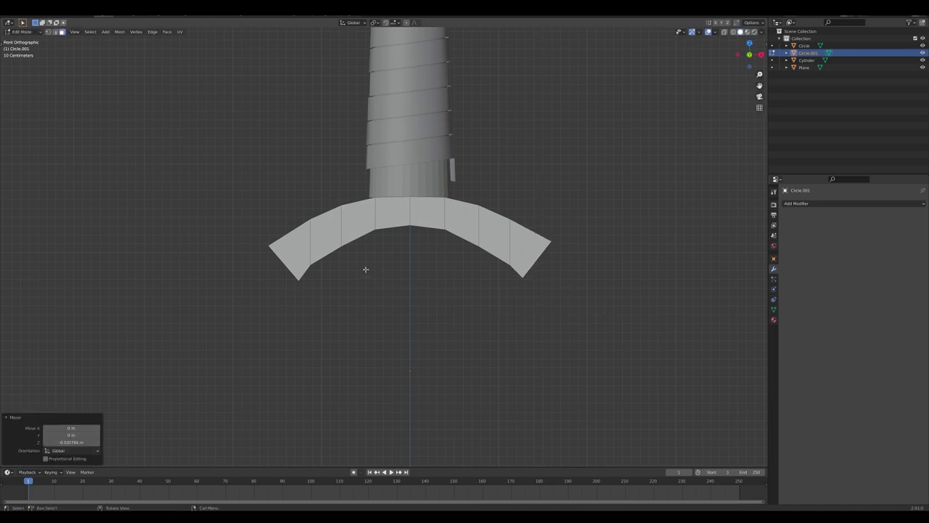
# Step: Lower the outermost crosswise edge at each end of the guard's underside slightly along Z to straighten its curve
pyautogui.moveTo(366, 269); pyautogui.dragTo(357, 245, button='middle')
pyautogui.click(305, 256)
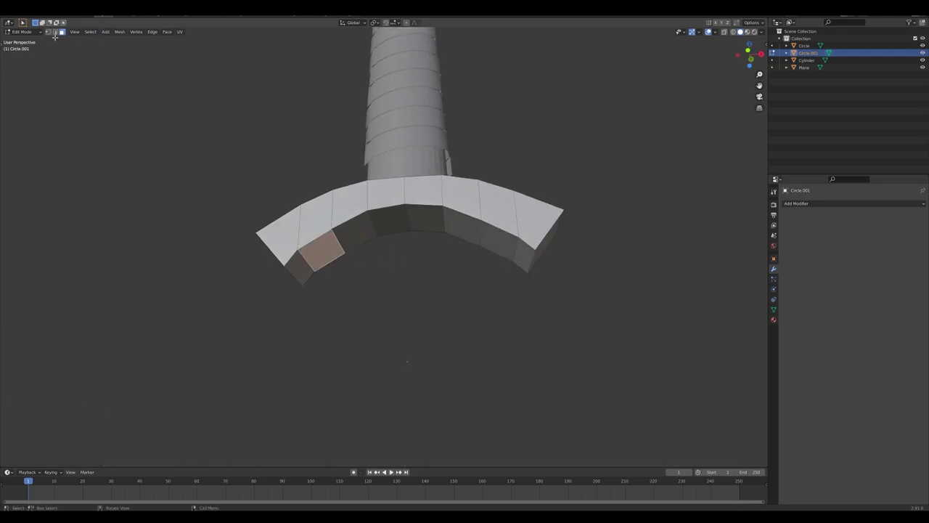
pyautogui.press('2')
pyautogui.click(310, 262)
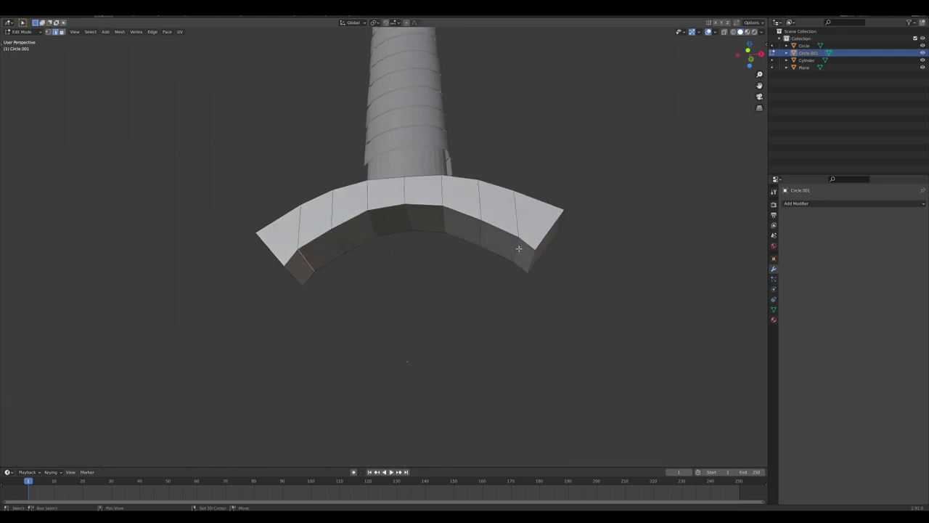
pyautogui.press('KP_1')
pyautogui.press('g')
pyautogui.press('z')
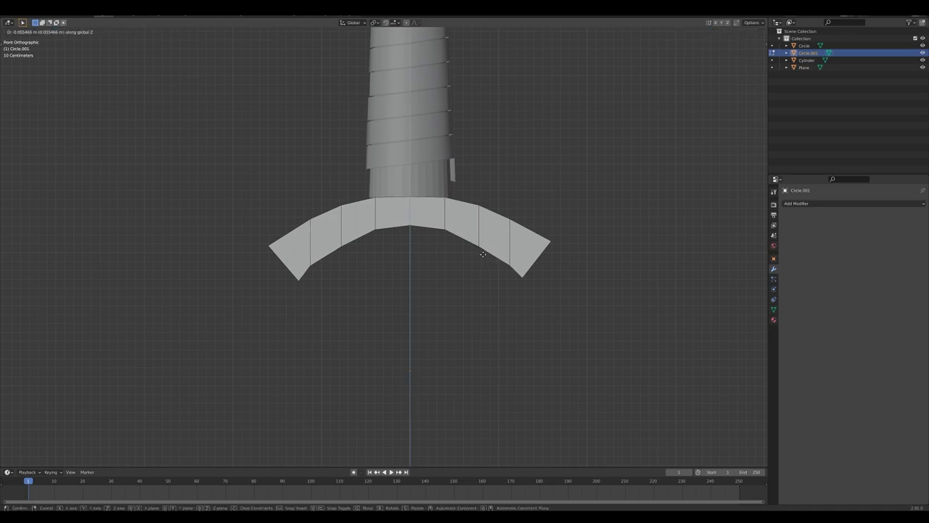
pyautogui.click(483, 258)
pyautogui.press('Tab')
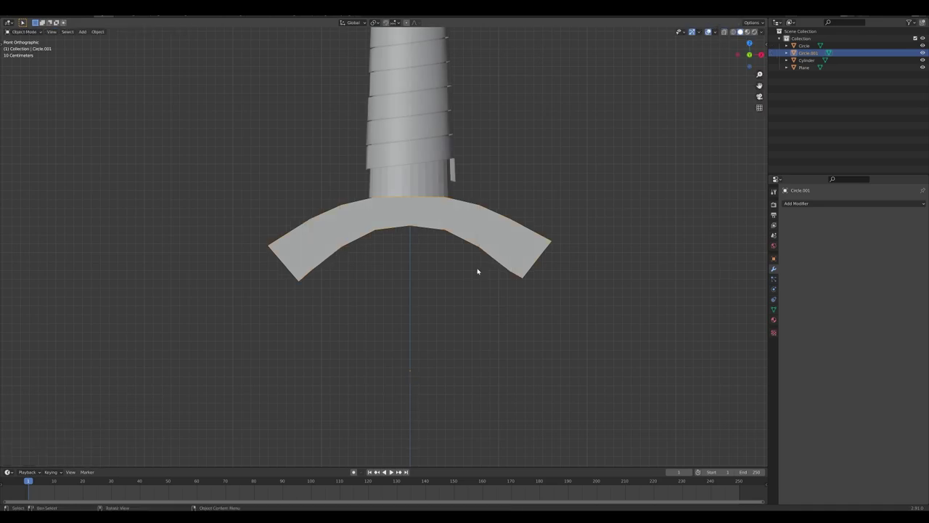
# Step: Bevel the seven crosswise edges on top of the crossguard with 4 segments to smooth its upper curve
pyautogui.moveTo(429, 282); pyautogui.dragTo(209, 194, button='middle')
pyautogui.press('Tab')
pyautogui.moveTo(333, 229); pyautogui.dragTo(303, 220, button='middle')
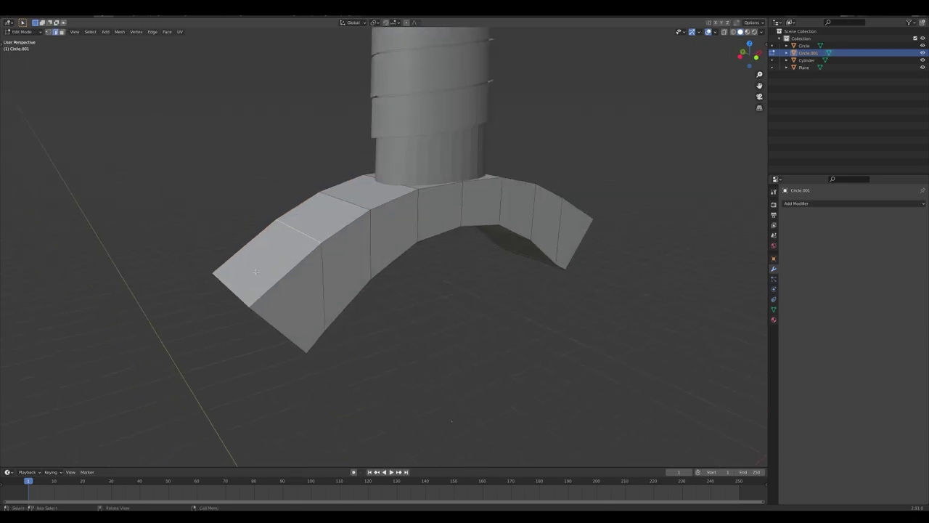
pyautogui.moveTo(385, 182); pyautogui.dragTo(416, 204, button='middle')
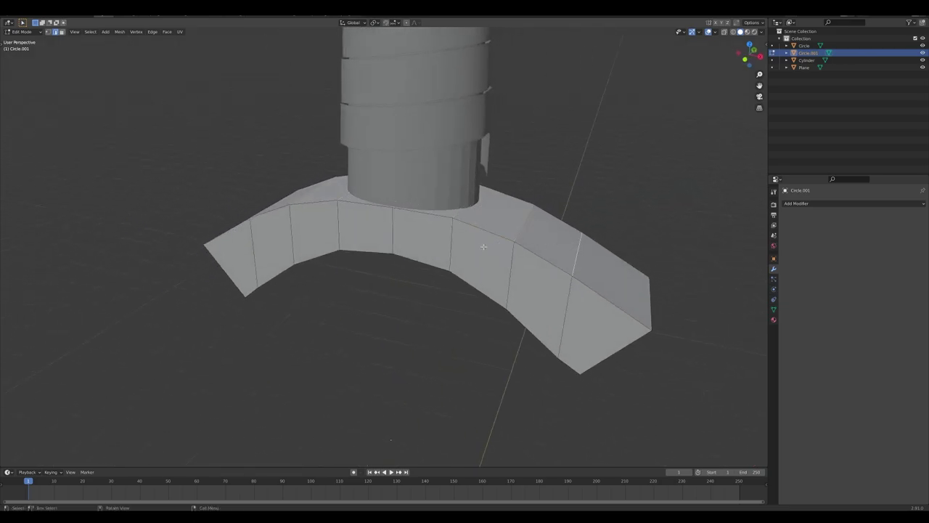
pyautogui.moveTo(483, 247); pyautogui.dragTo(534, 256, button='middle')
pyautogui.hotkey('ctrl', 'b')
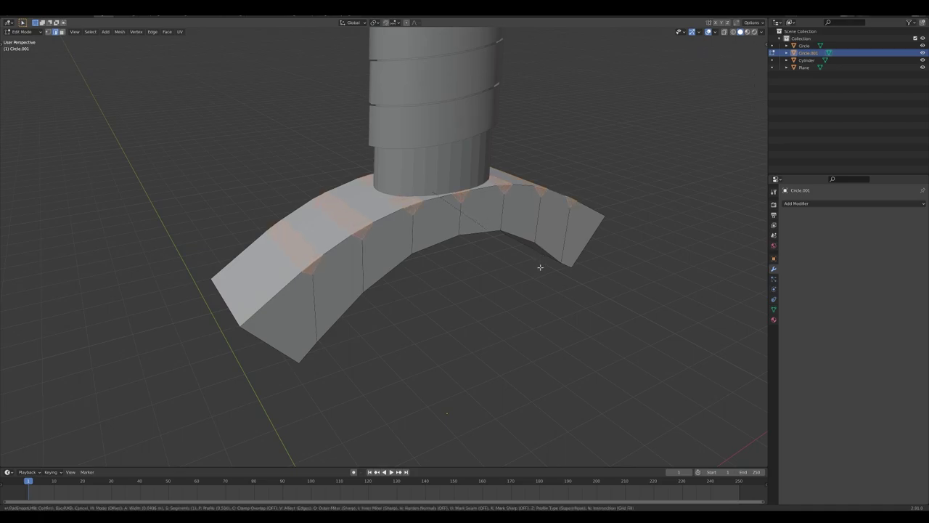
pyautogui.scroll(2, 540, 270)
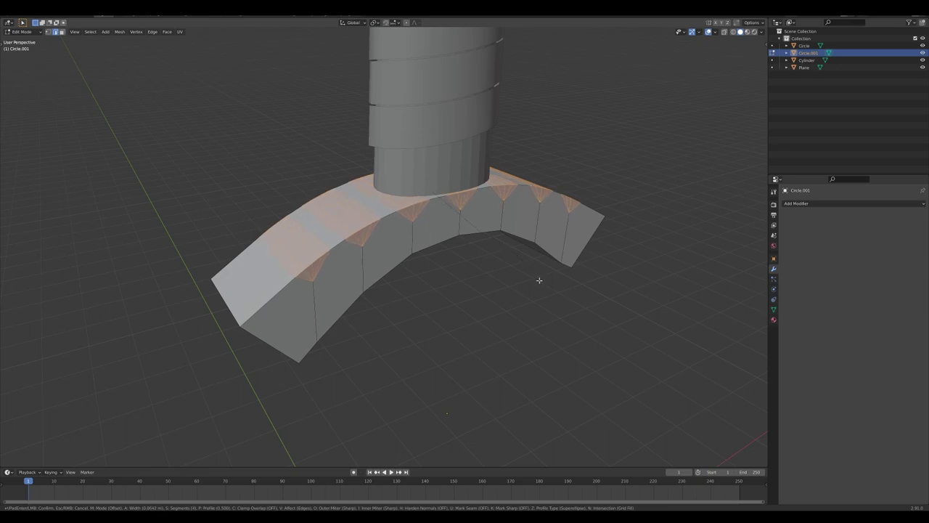
pyautogui.click(538, 283)
pyautogui.press('Tab')
pyautogui.moveTo(535, 280); pyautogui.dragTo(495, 230, button='middle')
# Step: Bevel the seven crosswise edges on the crossguard's underside with 4 segments to smooth the inner curve
pyautogui.press('Tab')
pyautogui.click(266, 270)
pyautogui.keyDown('shift'); pyautogui.click(317, 238); pyautogui.keyUp('shift')
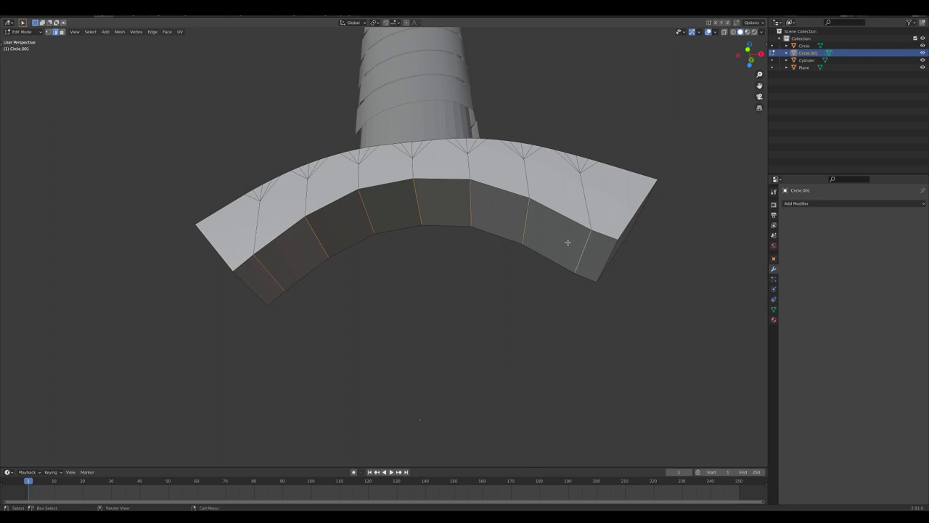
pyautogui.hotkey('ctrl', 'b')
pyautogui.scroll(2, 616, 327)
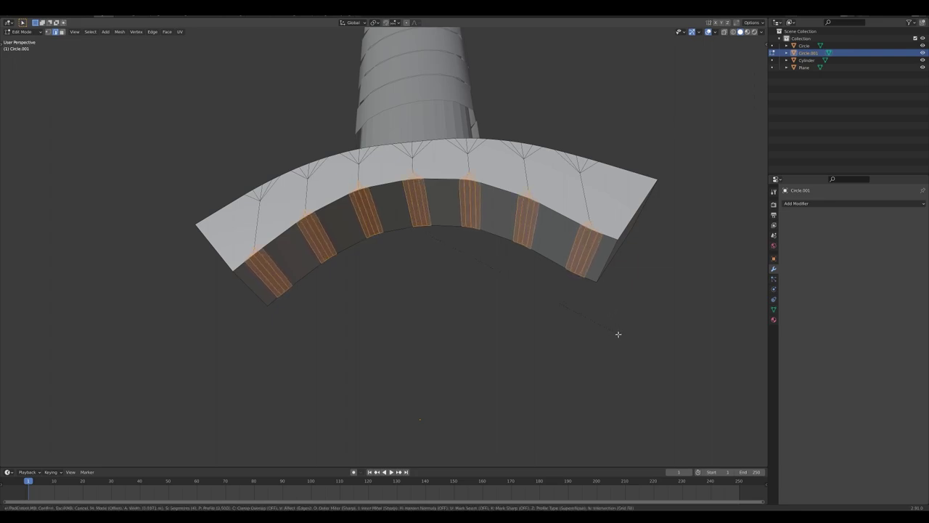
pyautogui.click(621, 341)
pyautogui.press('Tab')
pyautogui.moveTo(498, 251); pyautogui.dragTo(402, 245, button='middle')
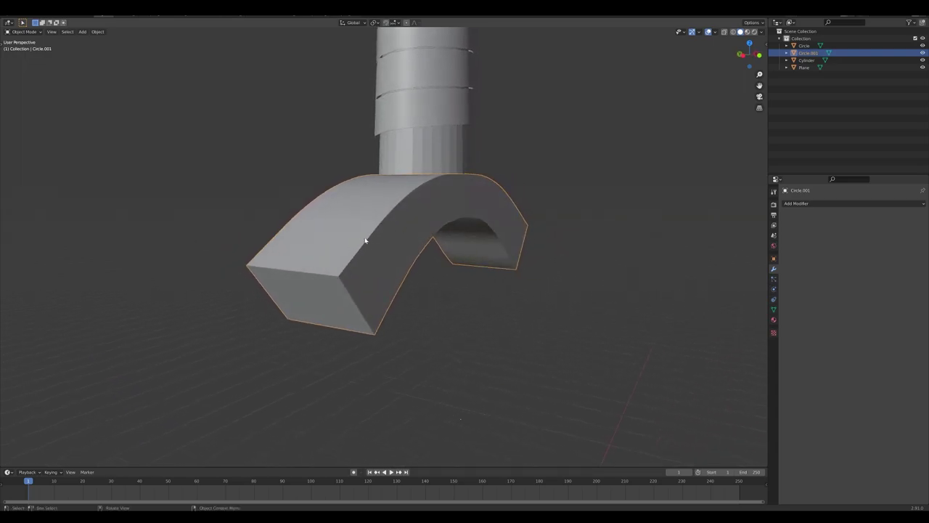
# Step: Round the crossguard's outer borders with a narrow 4-segment bevel along its long curved edges and the edges of both end faces
pyautogui.press('Tab')
pyautogui.moveTo(367, 241); pyautogui.dragTo(374, 248, button='middle')
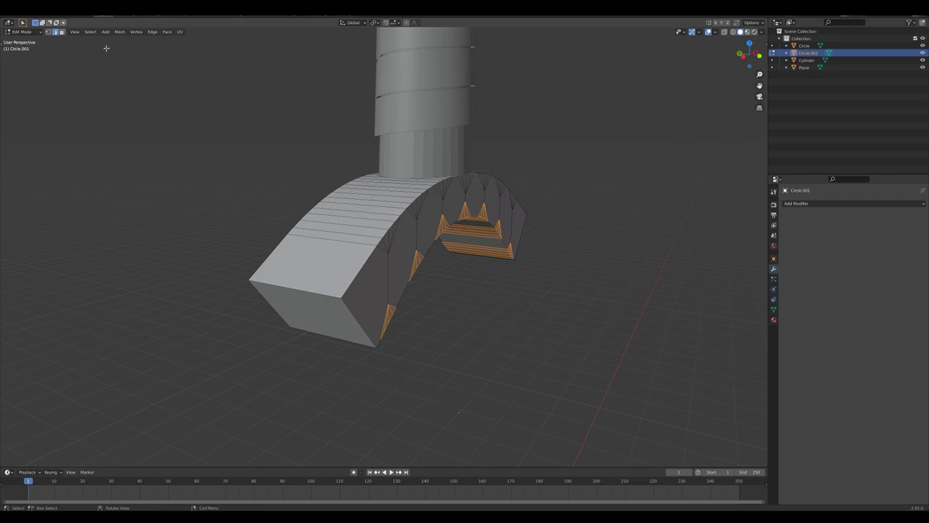
pyautogui.hotkey('alt', 'a')
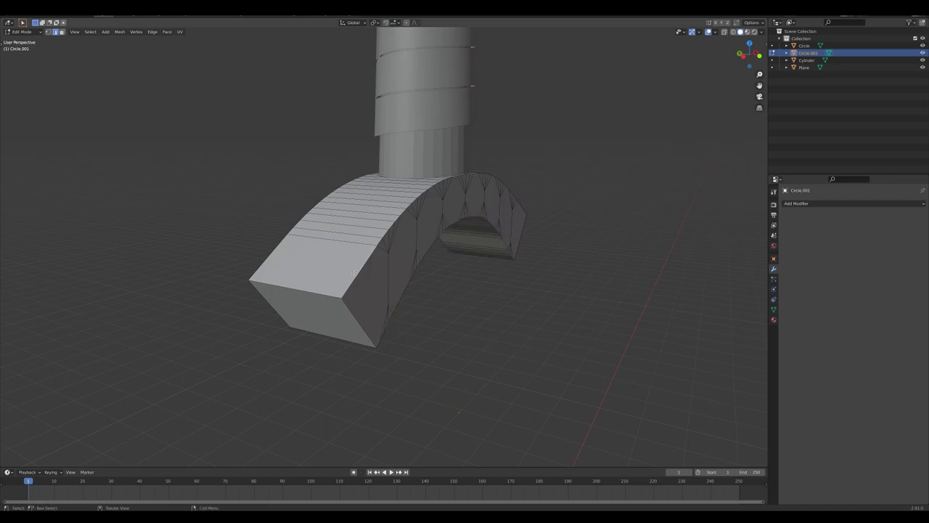
pyautogui.scroll(5, 382, 249)
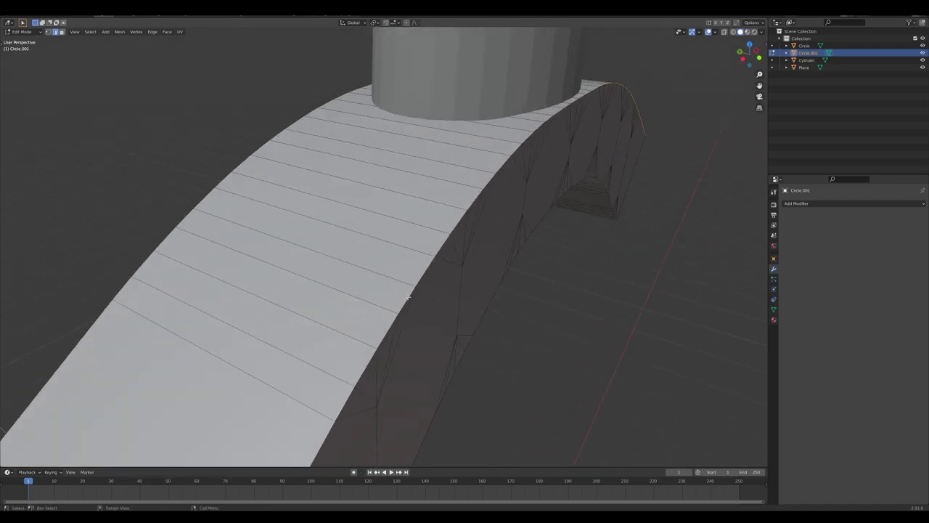
pyautogui.moveTo(408, 296); pyautogui.dragTo(439, 281, button='middle')
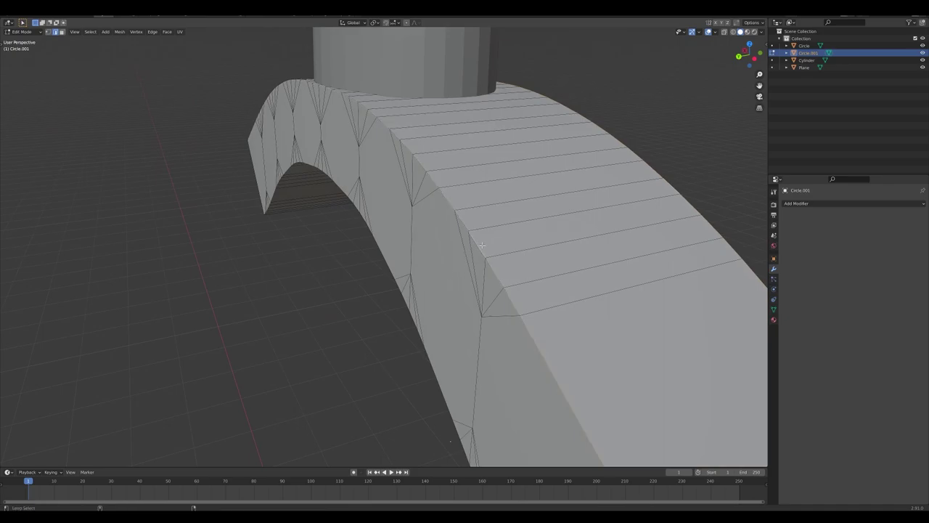
pyautogui.scroll(-3, 481, 246)
pyautogui.moveTo(500, 291); pyautogui.dragTo(453, 229, button='middle')
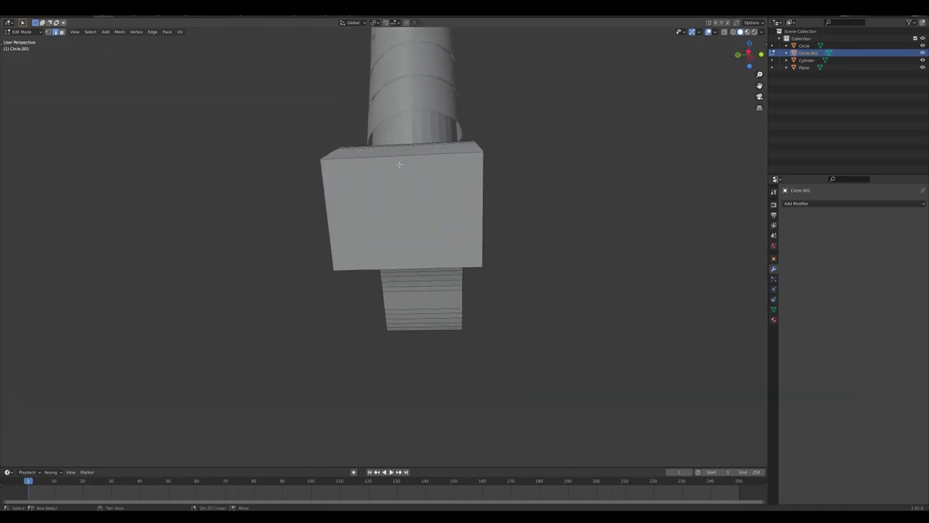
pyautogui.moveTo(403, 205); pyautogui.dragTo(472, 243, button='middle')
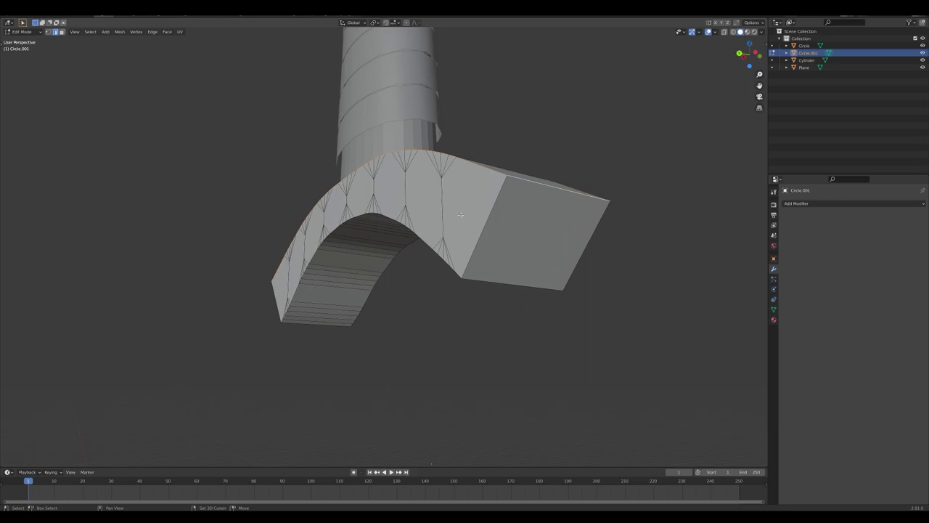
pyautogui.moveTo(510, 272); pyautogui.dragTo(477, 266, button='middle')
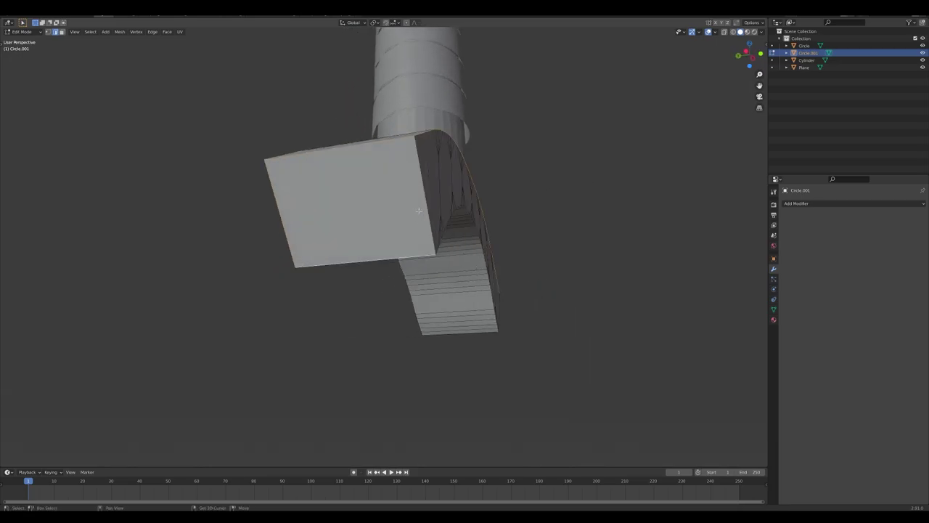
pyautogui.moveTo(418, 211)
pyautogui.mouseDown(button='middle')
pyautogui.moveTo(431, 220)
pyautogui.moveTo(400, 213)
pyautogui.mouseUp(button='middle')
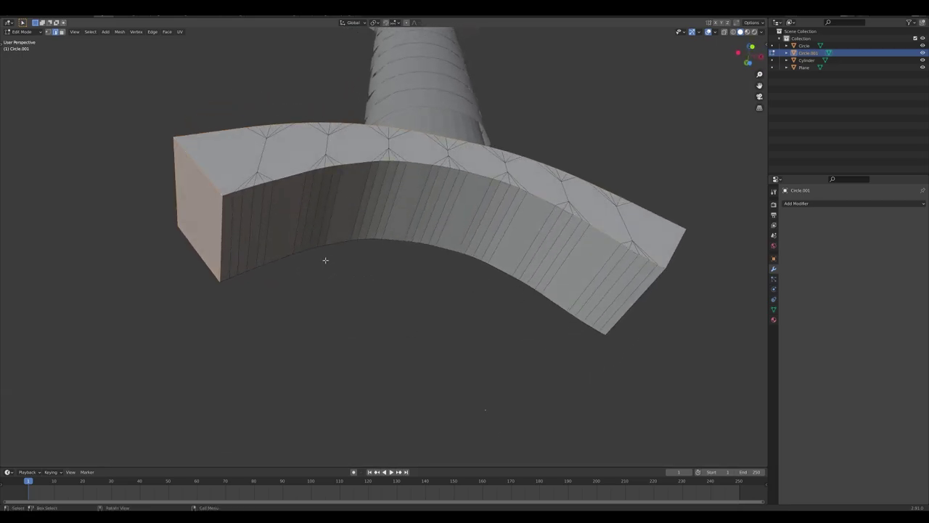
pyautogui.moveTo(326, 260); pyautogui.dragTo(540, 205, button='middle')
pyautogui.moveTo(554, 124); pyautogui.dragTo(387, 237, button='middle')
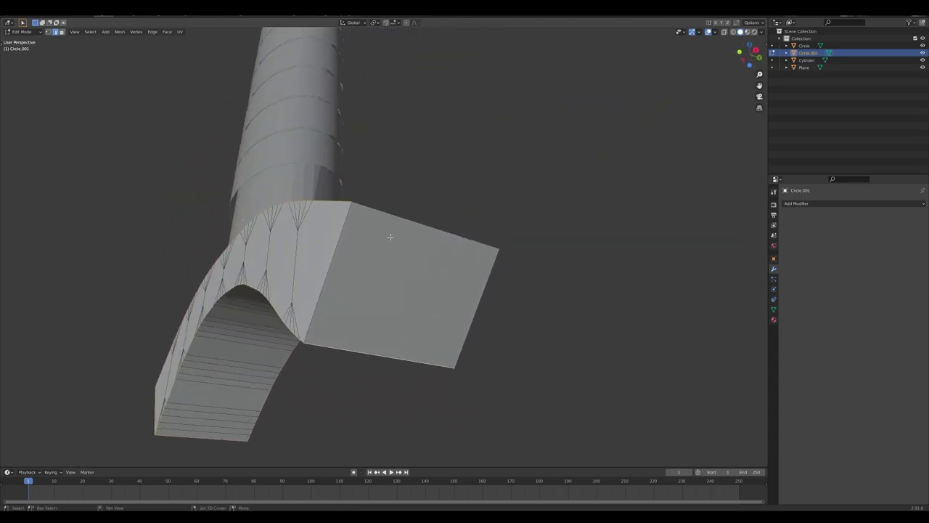
pyautogui.click(472, 300)
pyautogui.moveTo(368, 293); pyautogui.dragTo(485, 293, button='middle')
pyautogui.hotkey('ctrl', 'b')
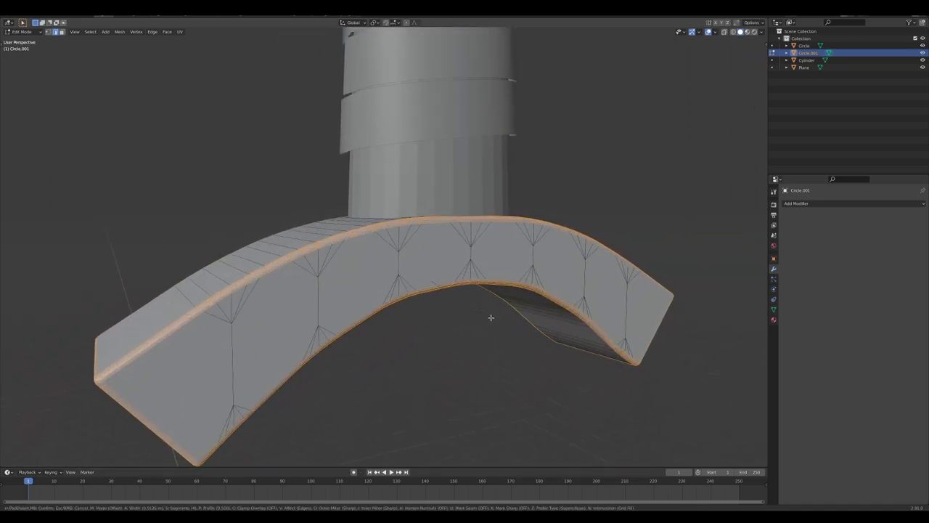
pyautogui.click(491, 318)
pyautogui.press('Tab')
pyautogui.scroll(-4, 475, 319)
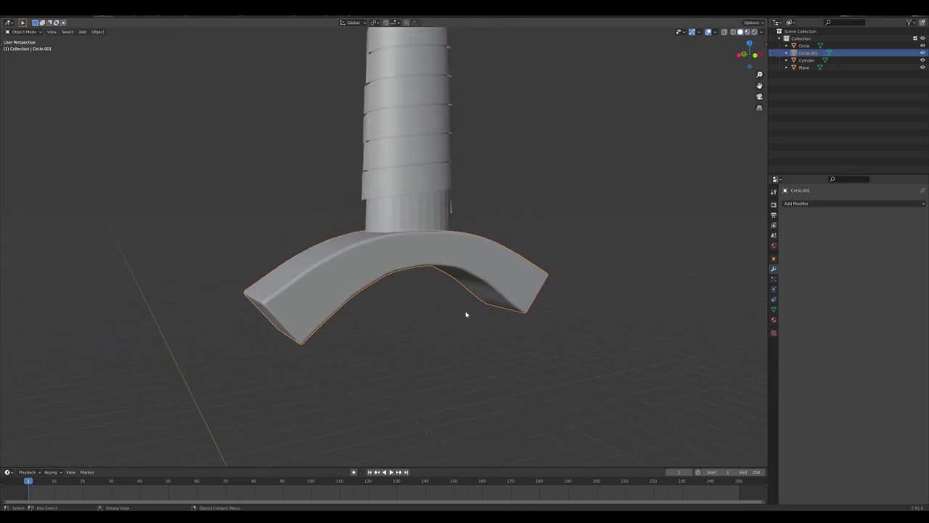
pyautogui.moveTo(467, 313); pyautogui.dragTo(442, 323, button='middle')
pyautogui.press('KP_1')
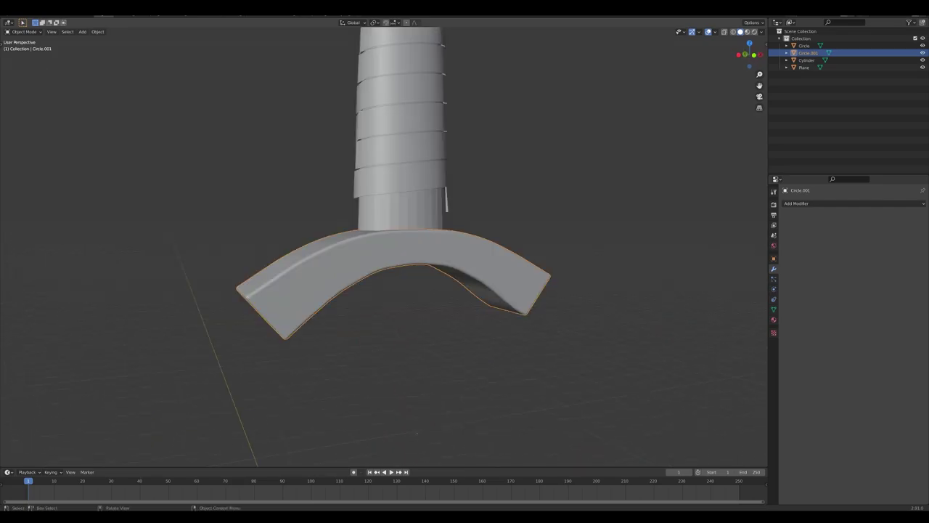
# Step: Switch to the reference picture, examine the cross-guard and the crosses at its ends, and return to Blender
pyautogui.hotkey('alt', 'Tab')
pyautogui.scroll(2, 610, 206)
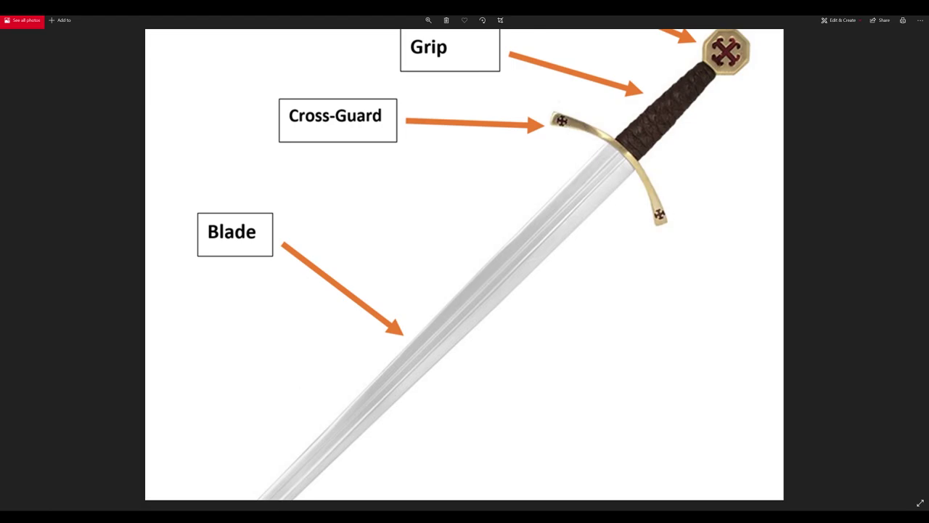
pyautogui.hotkey('alt', 'Tab')
pyautogui.scroll(-5, 564, 228)
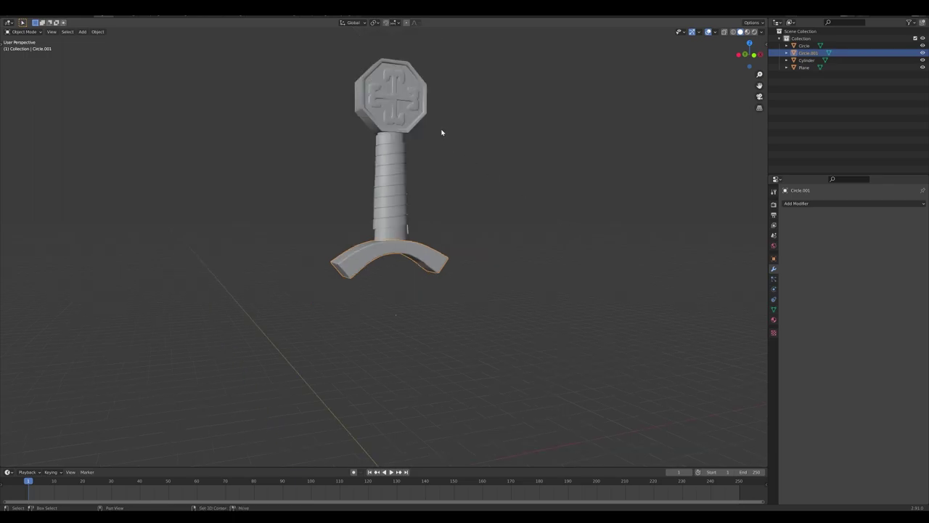
# Step: Open the octagonal pommel's mesh for editing in face selection mode
pyautogui.moveTo(442, 132); pyautogui.dragTo(354, 285, button='middle')
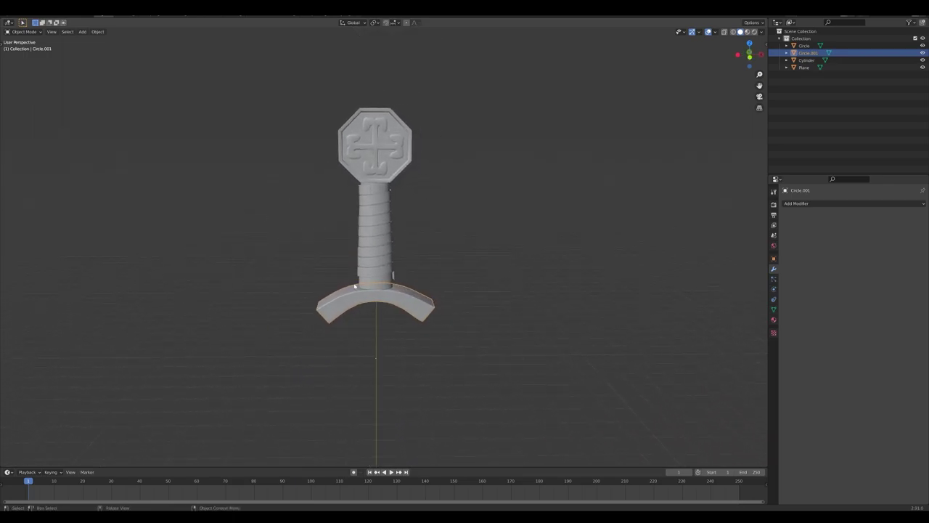
pyautogui.scroll(5, 435, 228)
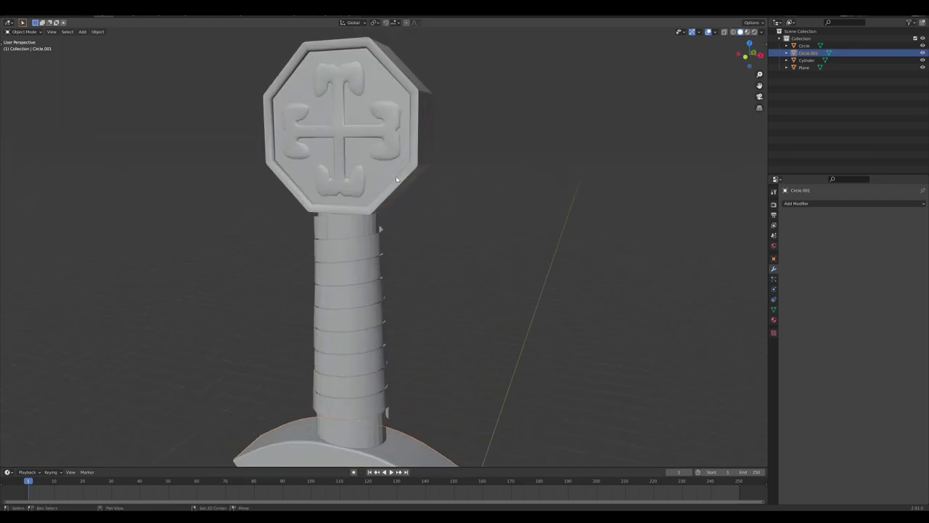
pyautogui.click(394, 198)
pyautogui.press('Tab')
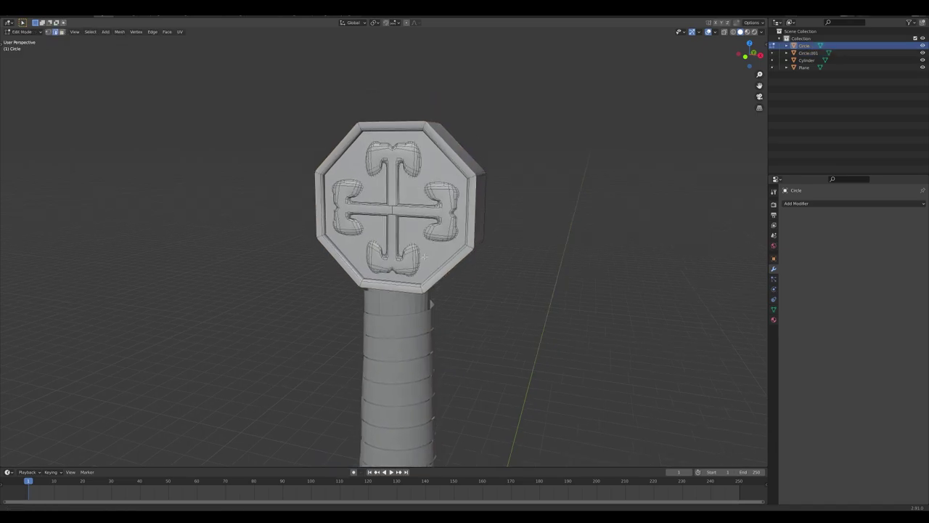
pyautogui.scroll(4, 439, 235)
pyautogui.keyDown('shift'); pyautogui.moveTo(416, 209); pyautogui.dragTo(420, 234, button='middle'); pyautogui.keyUp('shift')
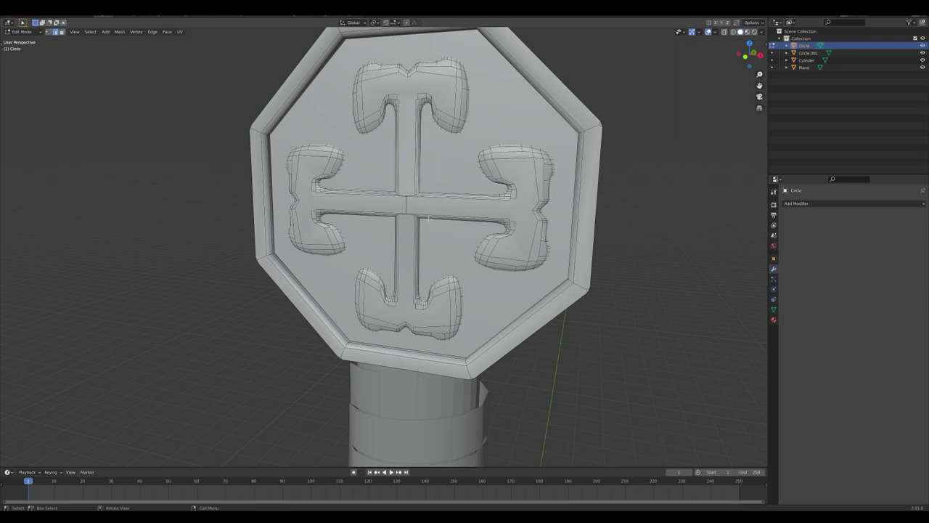
pyautogui.click(63, 32)
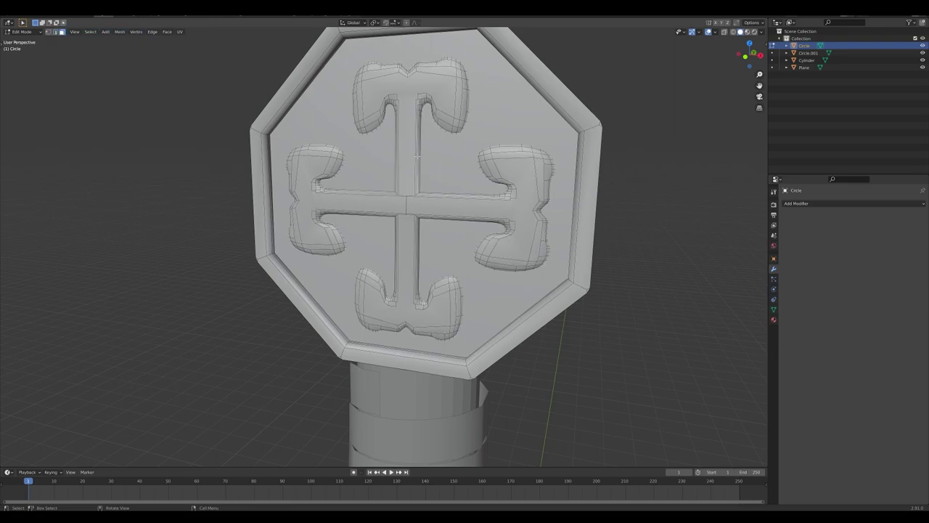
# Step: Select all faces of the raised cross on the pommel's front, using linked selection delimited by seams
pyautogui.click(302, 176)
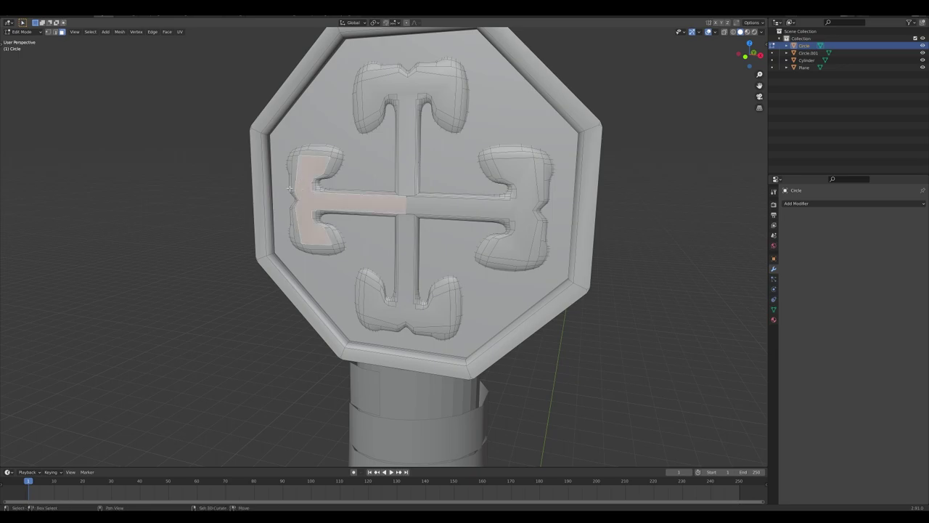
pyautogui.keyDown('shift'); pyautogui.click(294, 175); pyautogui.keyUp('shift')
pyautogui.keyDown('alt'); pyautogui.keyDown('shift'); pyautogui.click(427, 204); pyautogui.keyUp('shift'); pyautogui.keyUp('alt')
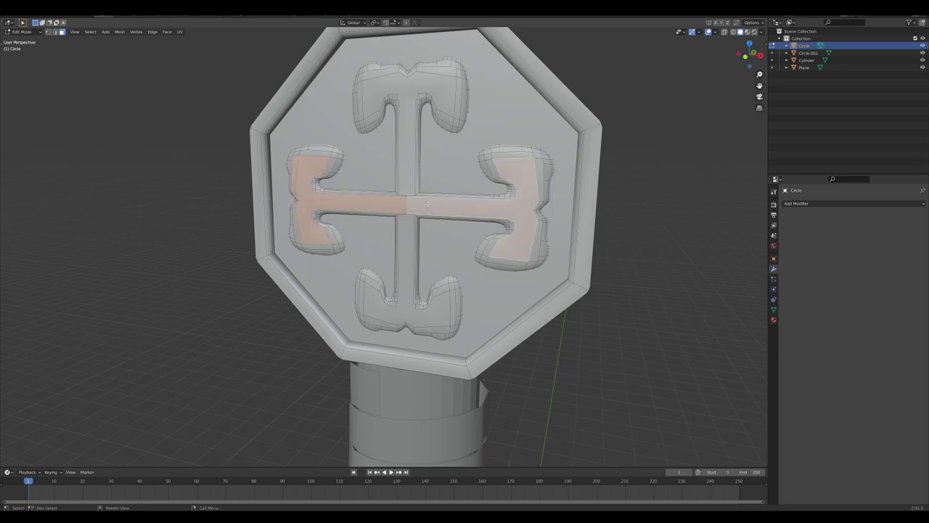
pyautogui.moveTo(493, 206); pyautogui.dragTo(478, 209, button='middle')
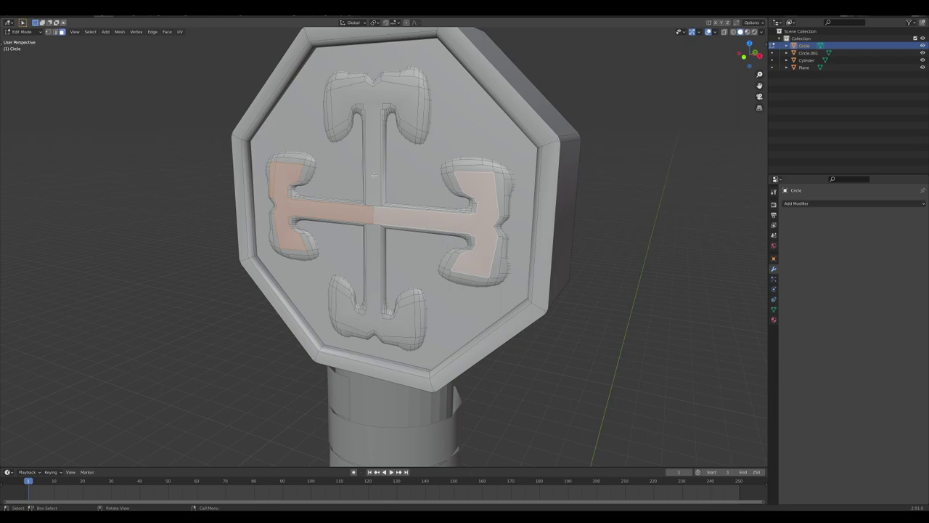
pyautogui.press('l')
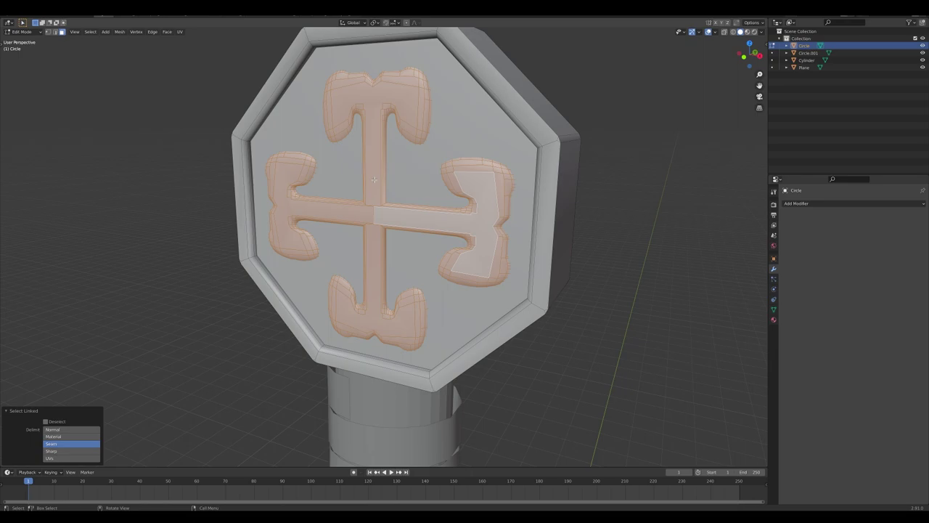
# Step: Duplicate the selected cross and move the copy about 1.79 m along X, clear of the pommel
pyautogui.hotkey('shift', 'd')
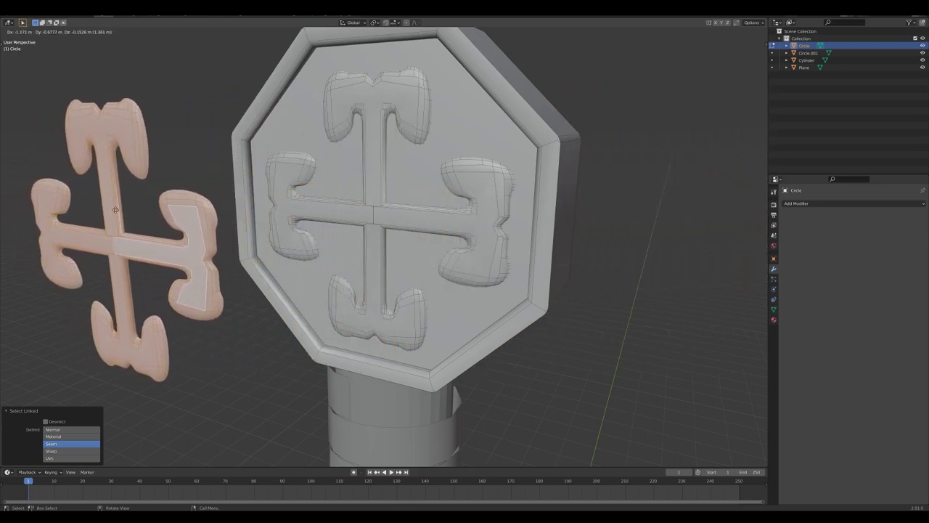
pyautogui.rightClick(119, 188)
pyautogui.press('g')
pyautogui.press('x')
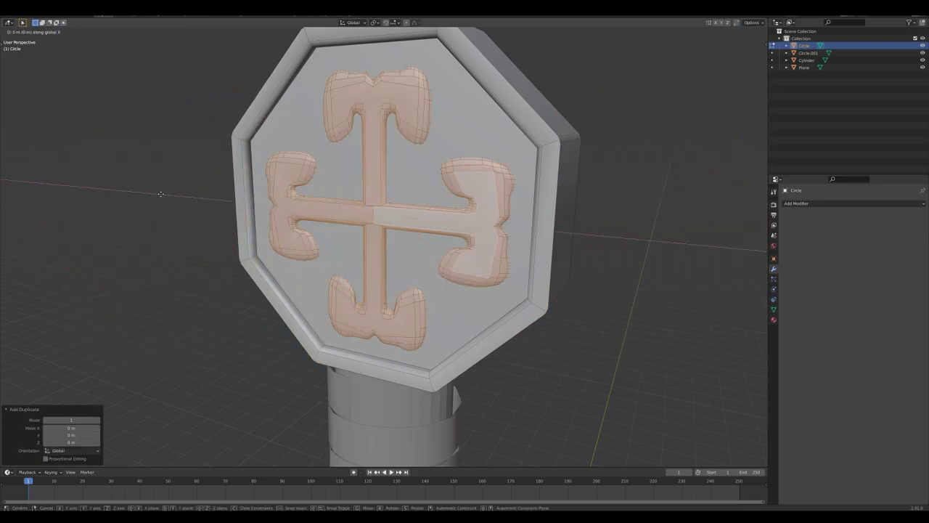
pyautogui.click(572, 234)
pyautogui.keyDown('shift'); pyautogui.moveTo(572, 234); pyautogui.dragTo(385, 257, button='middle'); pyautogui.keyUp('shift')
# Step: Separate the copied cross into its own object and return to object mode
pyautogui.press('p')
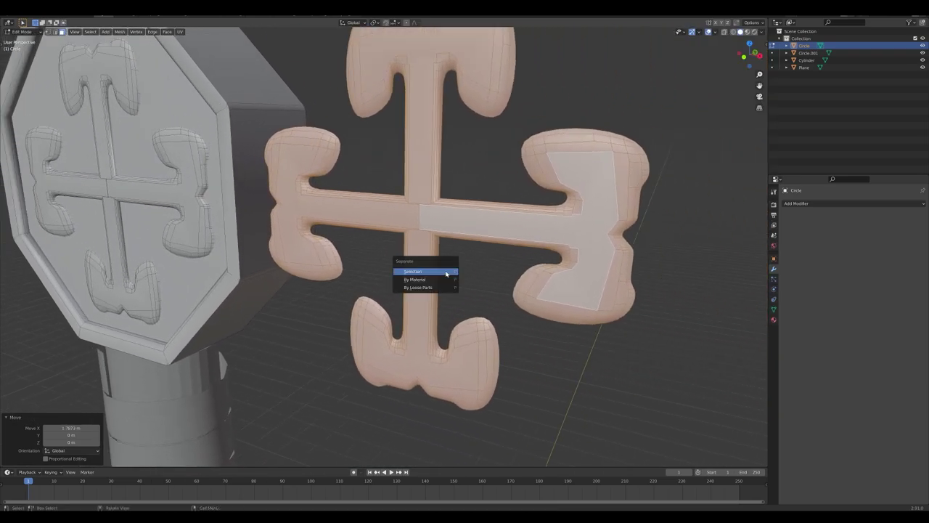
pyautogui.click(446, 273)
pyautogui.press('Tab')
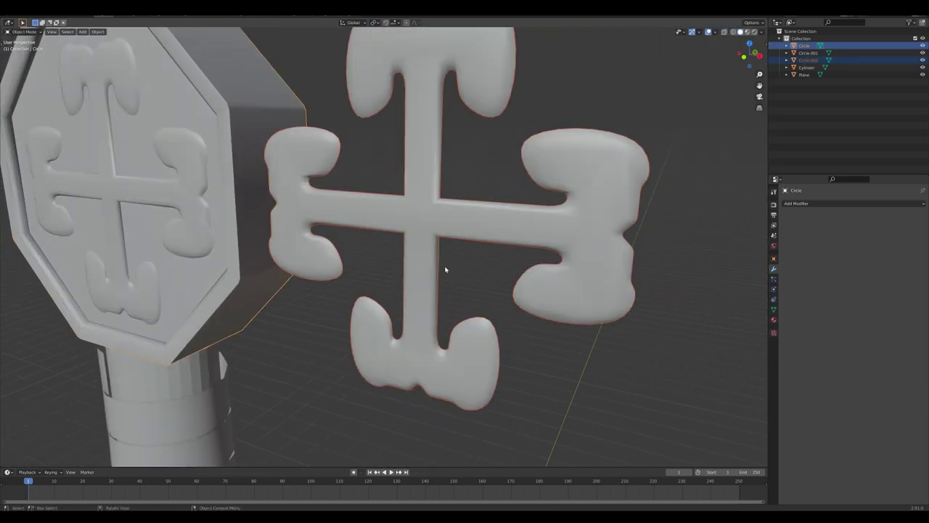
# Step: Select the separated cross and lower it along Z to the height of the crossguard's end
pyautogui.click(411, 220)
pyautogui.scroll(-5, 473, 248)
pyautogui.press('g')
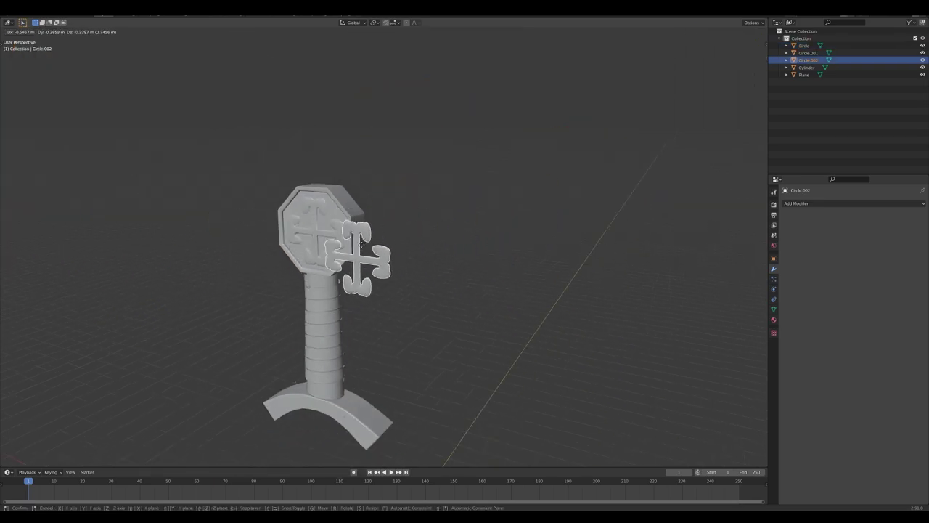
pyautogui.rightClick(427, 262)
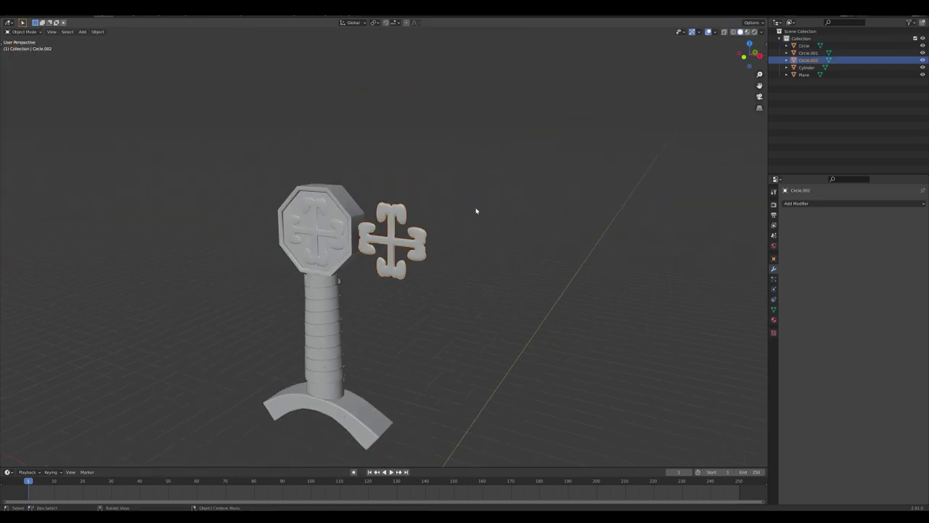
pyautogui.press('g')
pyautogui.press('z')
pyautogui.click(445, 404)
pyautogui.scroll(3, 480, 257)
pyautogui.scroll(2, 499, 291)
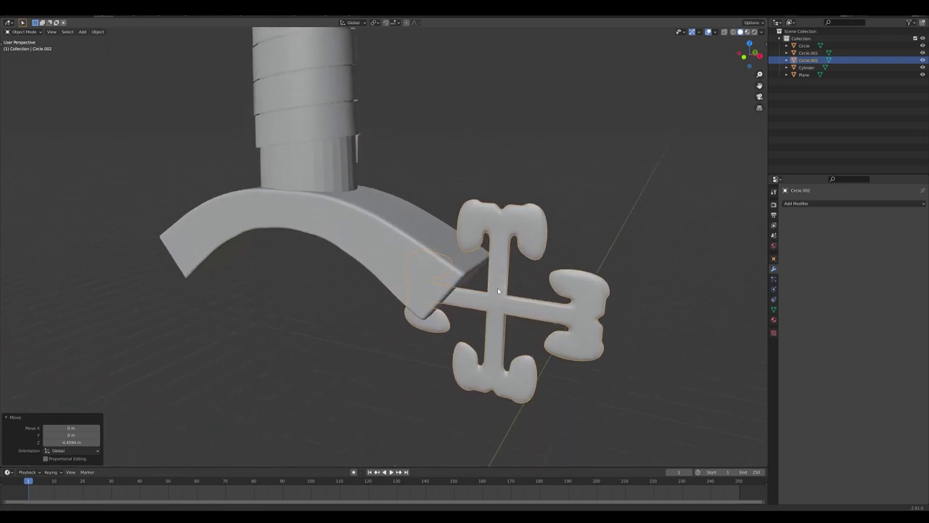
# Step: Move the cross along X into the crossguard and scale it to about 0.522
pyautogui.scroll(3, 498, 291)
pyautogui.press('g')
pyautogui.press('x')
pyautogui.click(493, 336)
pyautogui.press('s')
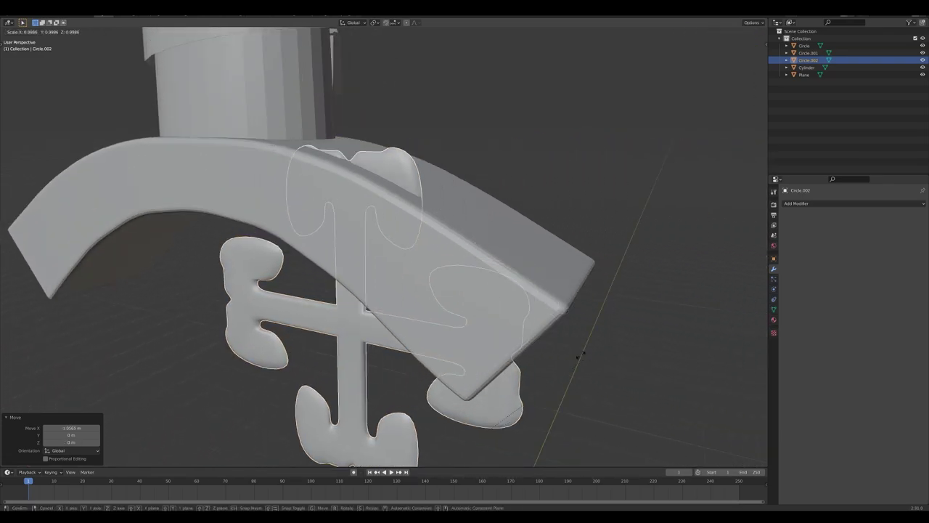
pyautogui.click(309, 431)
# Step: Raise the cross about 1.98 m along Z and shift it about 1.29 m along X onto the crossguard's end
pyautogui.press('g')
pyautogui.press('z')
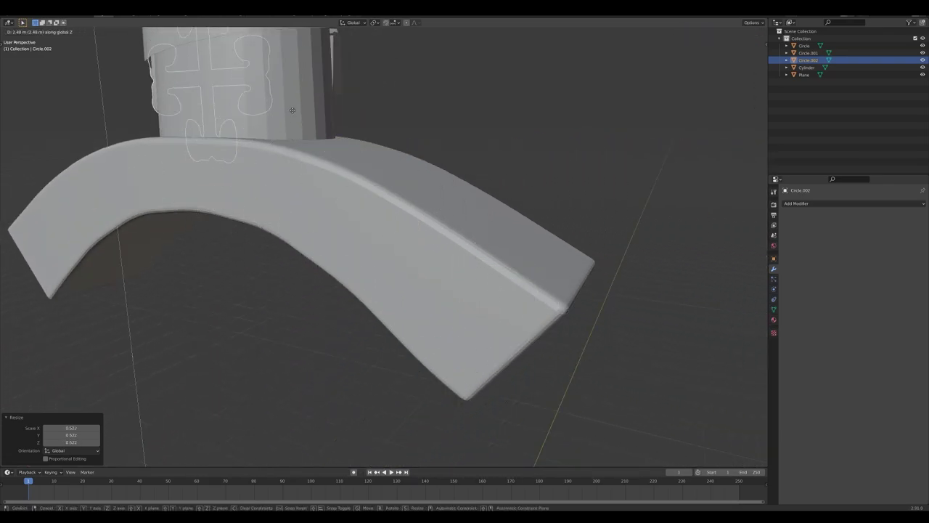
pyautogui.click(300, 181)
pyautogui.press('g')
pyautogui.press('x')
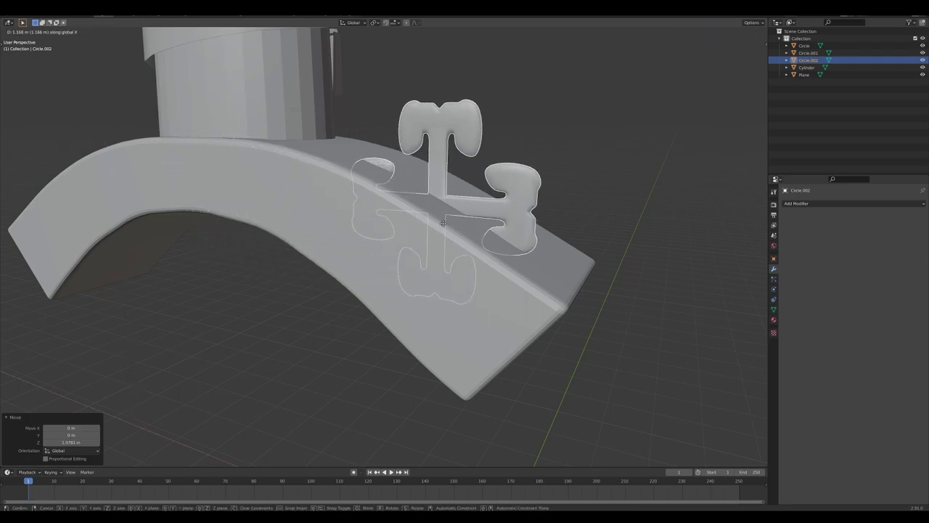
pyautogui.click(465, 227)
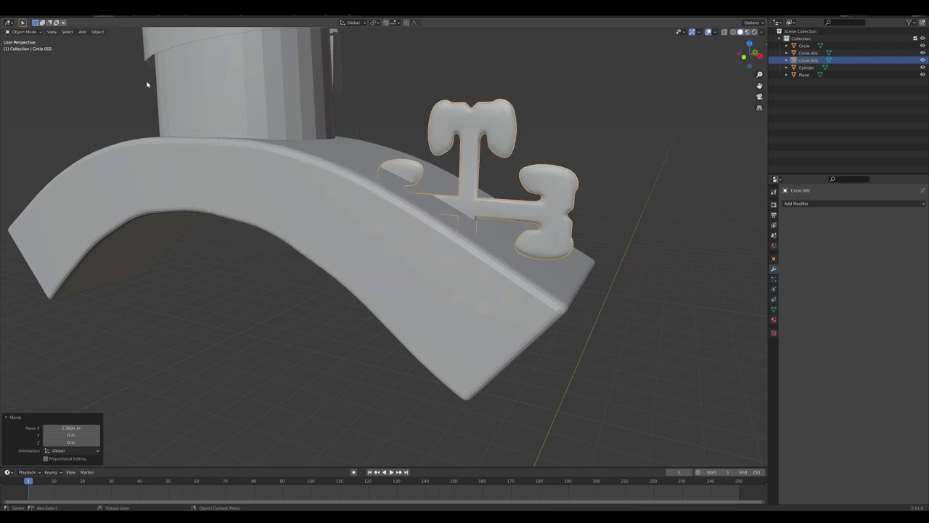
# Step: Set the cross's origin to its geometry and lower it along Z towards the end of the crossguard
pyautogui.click(97, 31)
pyautogui.moveTo(113, 48)
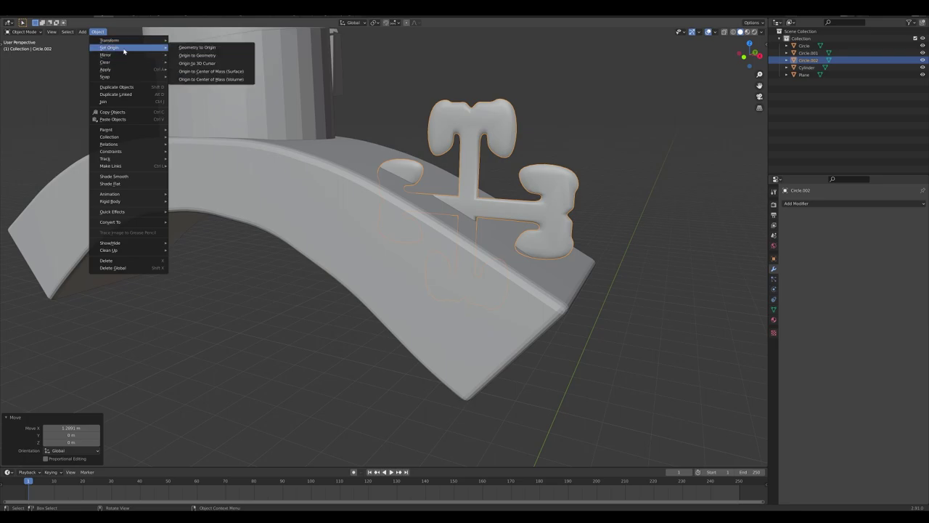
pyautogui.click(198, 56)
pyautogui.press('g')
pyautogui.press('z')
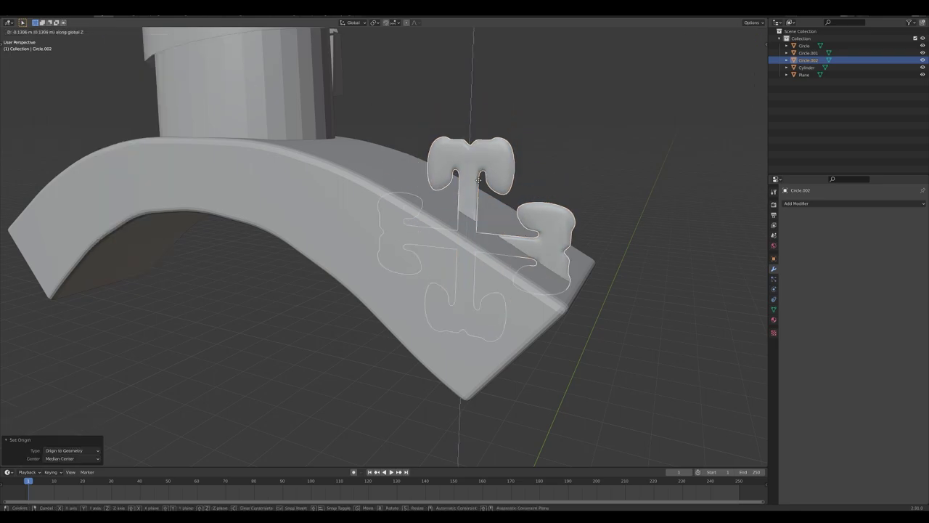
pyautogui.click(525, 222)
# Step: Bring the cross about 0.23 m forward along negative Y to the guard's front face and raise it about 0.19 m
pyautogui.moveTo(525, 223); pyautogui.dragTo(508, 231, button='middle')
pyautogui.press('g')
pyautogui.press('y')
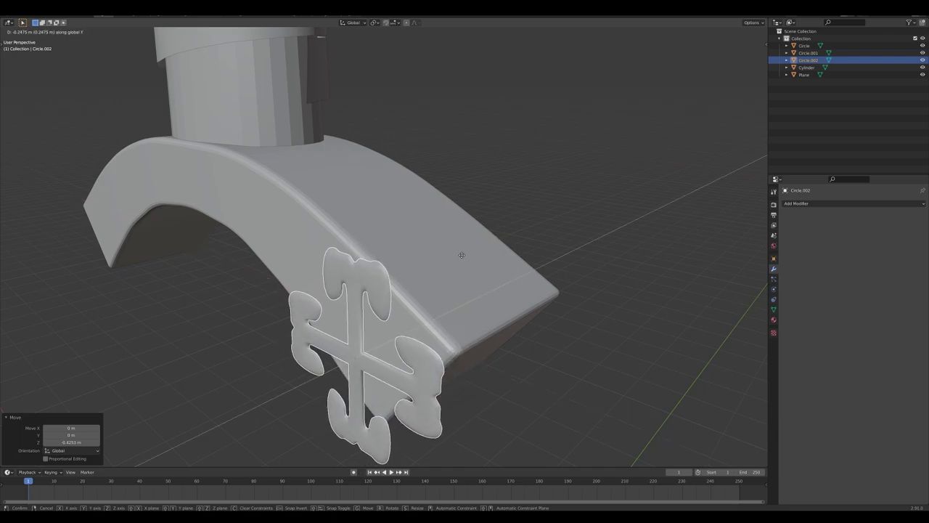
pyautogui.click(465, 253)
pyautogui.press('z')
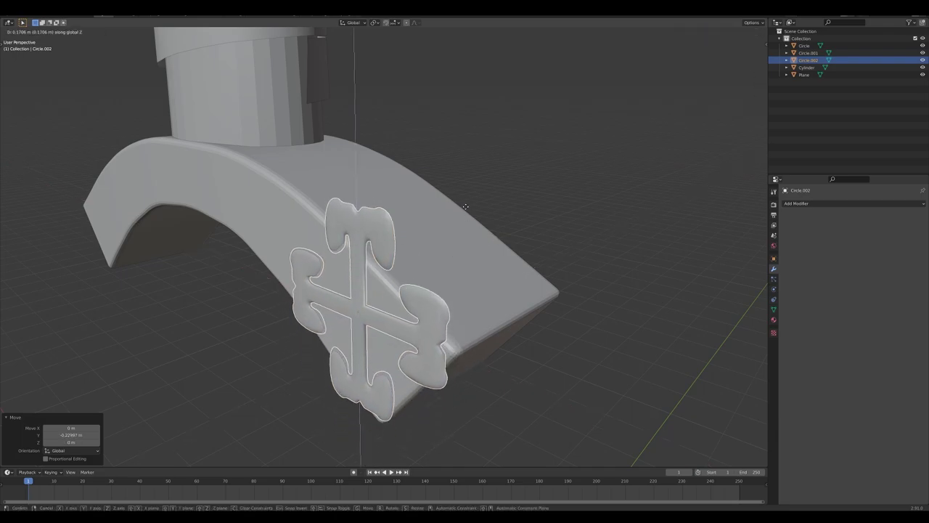
pyautogui.click(467, 203)
# Step: In front view, rotate the cross about 29.6° around Y to follow the slope of the crossguard's end
pyautogui.press('KP_1')
pyautogui.scroll(2, 532, 219)
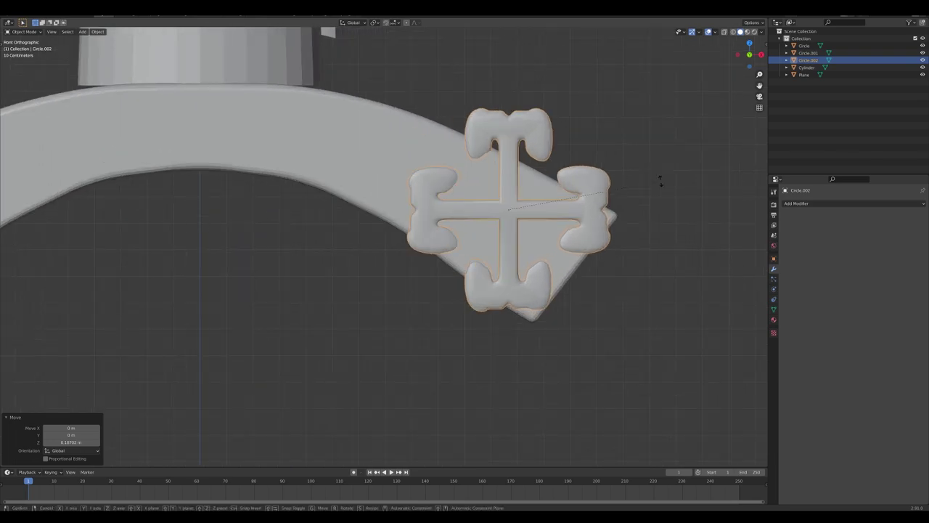
pyautogui.press('g')
pyautogui.press('x')
pyautogui.press('y')
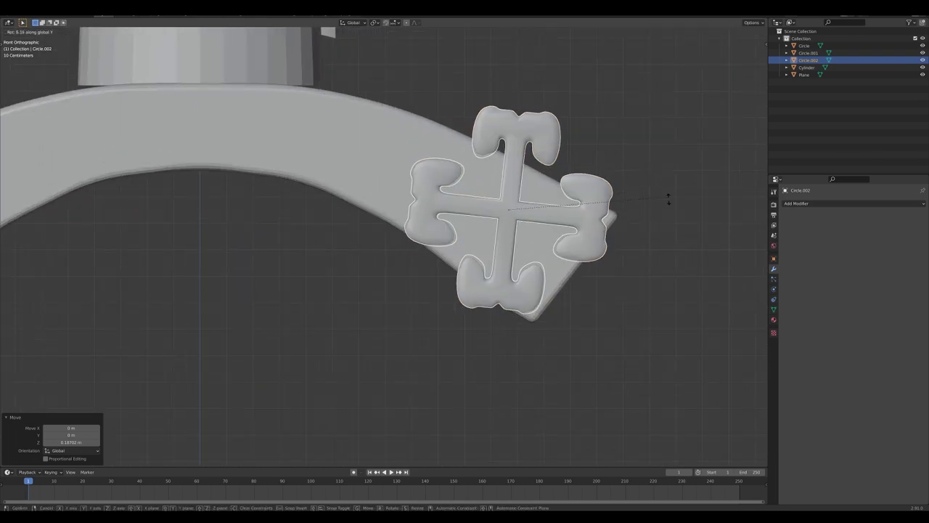
pyautogui.click(659, 260)
# Step: Scale the cross to about 0.544 and lower it about 0.066 m to fit within the guard's face
pyautogui.press('s')
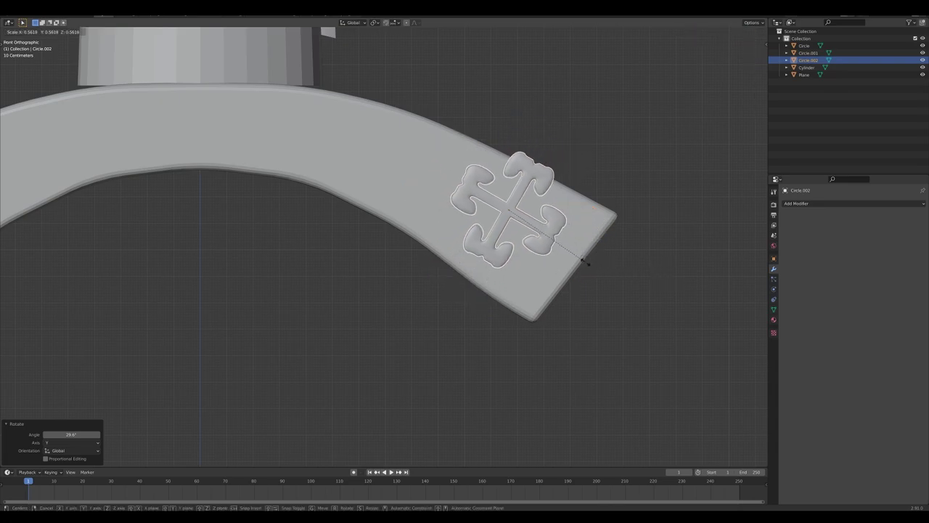
pyautogui.click(577, 268)
pyautogui.press('g')
pyautogui.press('z')
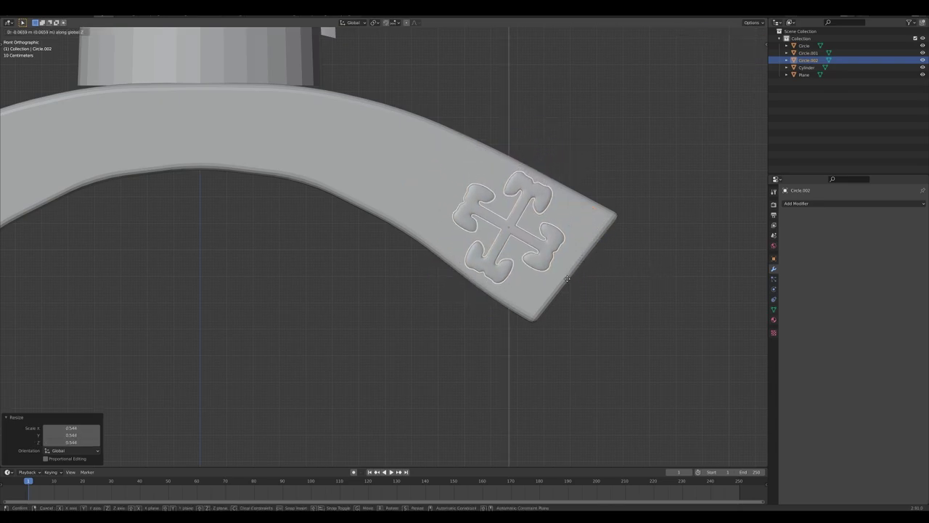
pyautogui.click(567, 279)
# Step: Fine-tune the cross's tilt with a further rotation of about 1° around Y
pyautogui.scroll(3, 567, 279)
pyautogui.press('r')
pyautogui.press('y')
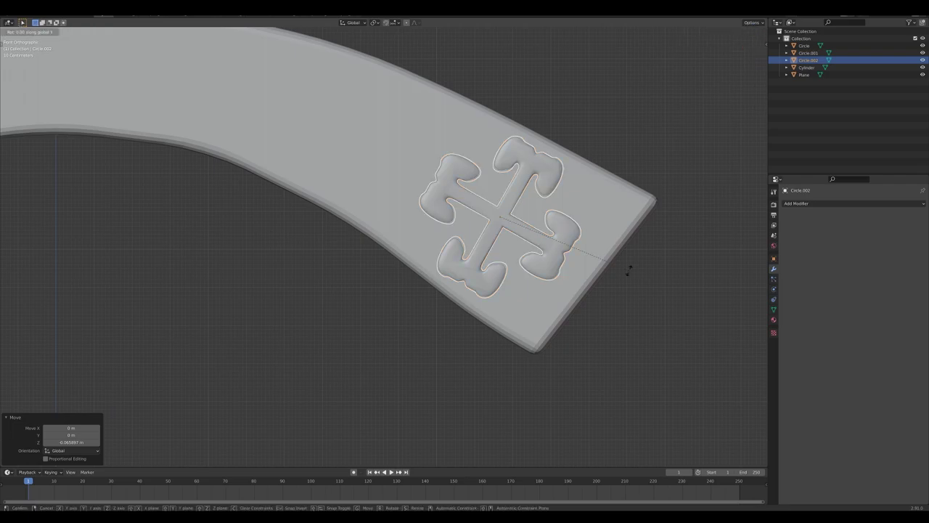
pyautogui.click(631, 274)
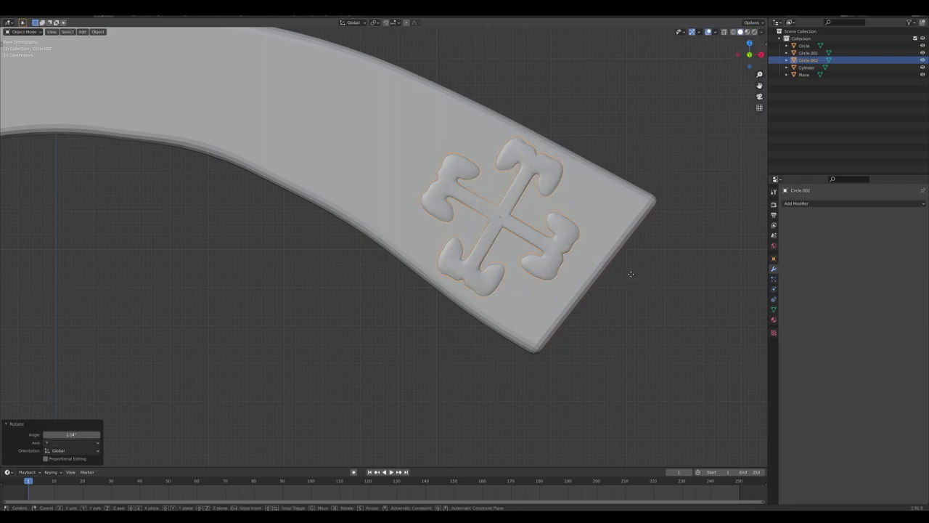
pyautogui.press('g')
pyautogui.press('z')
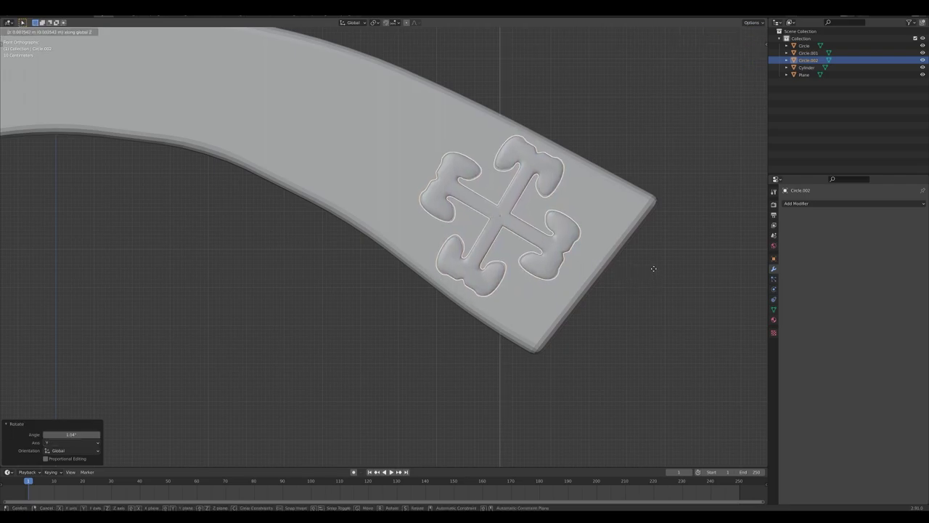
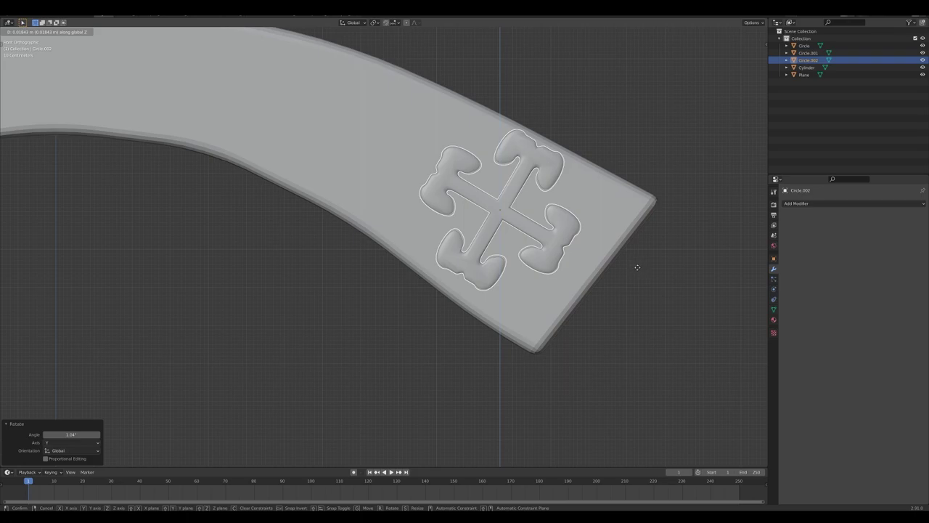
pyautogui.click(601, 248)
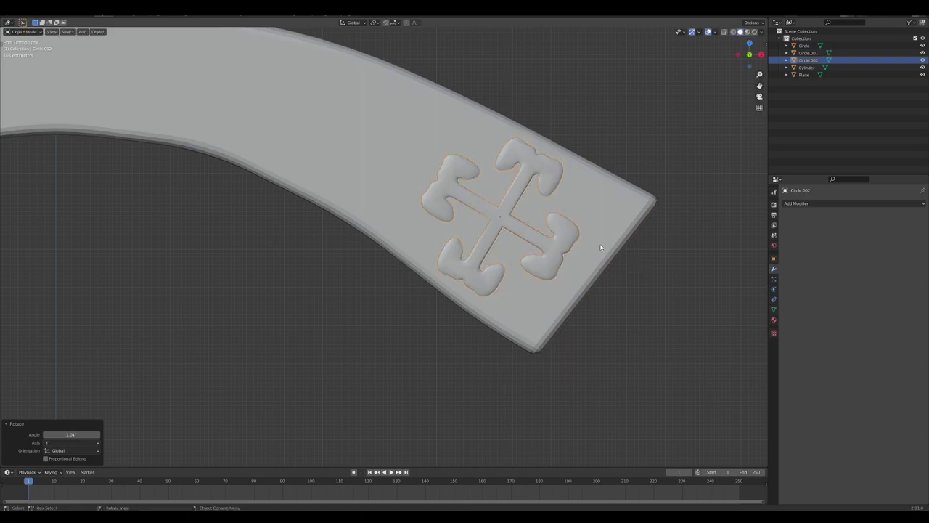
# Step: Nudge the cross about 0.004 m along its local Z and shift it about 0.048 m along its local X toward the guard's end
pyautogui.press('g')
pyautogui.press('z')
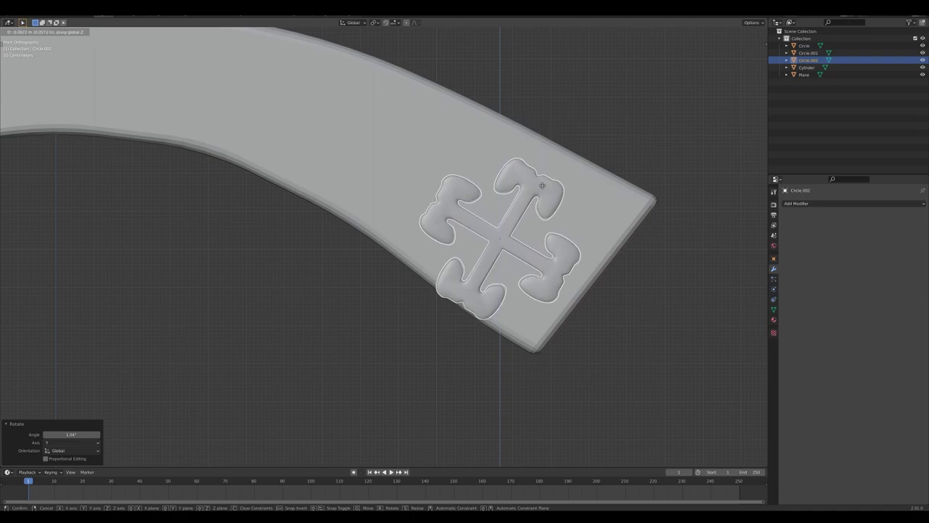
pyautogui.press('z')
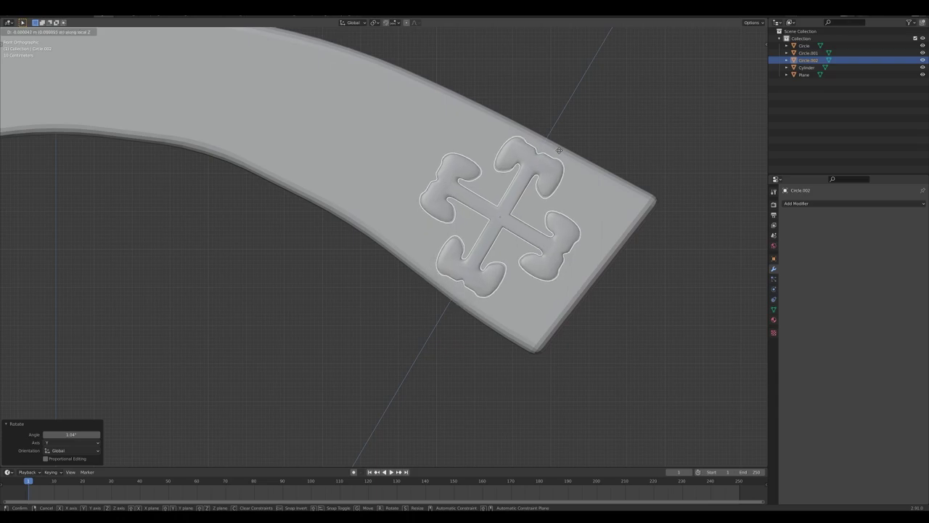
pyautogui.click(561, 152)
pyautogui.press('g')
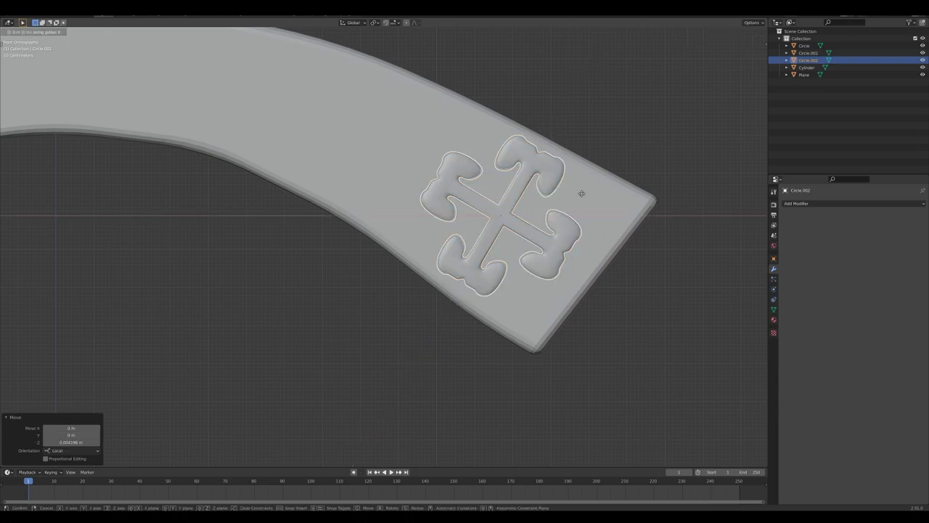
pyautogui.press('x')
pyautogui.press('x')
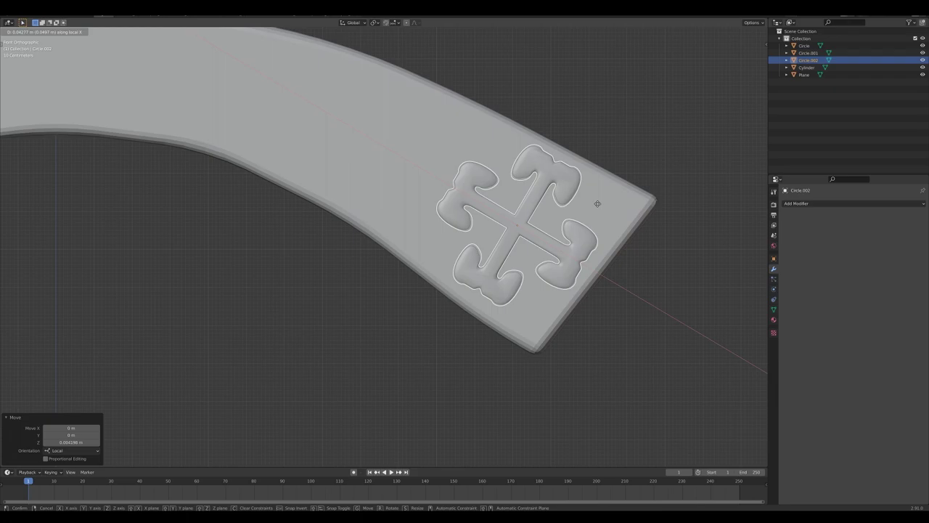
pyautogui.click(598, 202)
# Step: Rotate the cross about 0.84° around Y and move it about 0.007 m along its local X
pyautogui.press('r')
pyautogui.press('y')
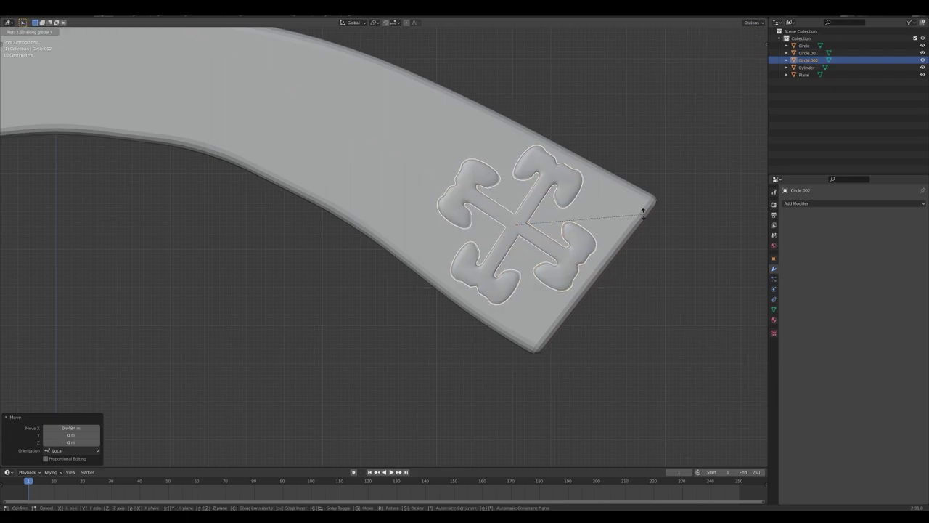
pyautogui.click(647, 208)
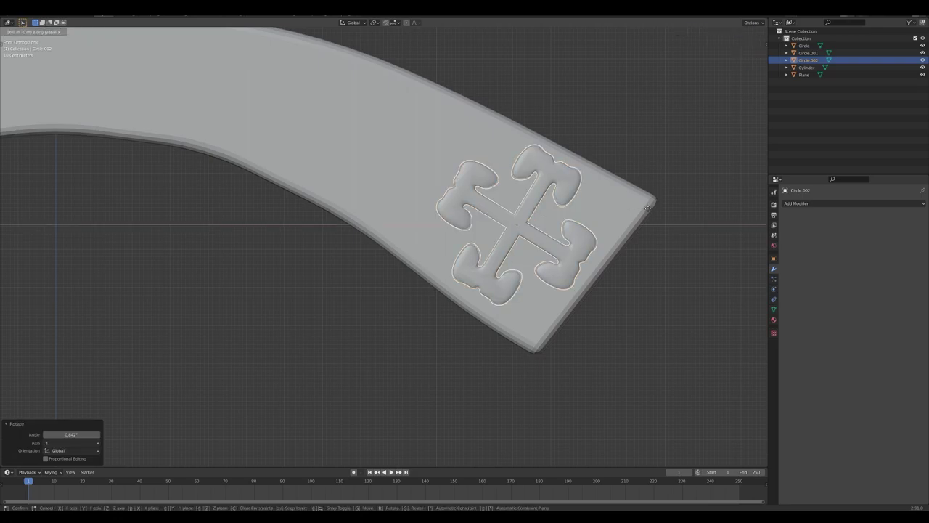
pyautogui.press('g')
pyautogui.press('x')
pyautogui.press('x')
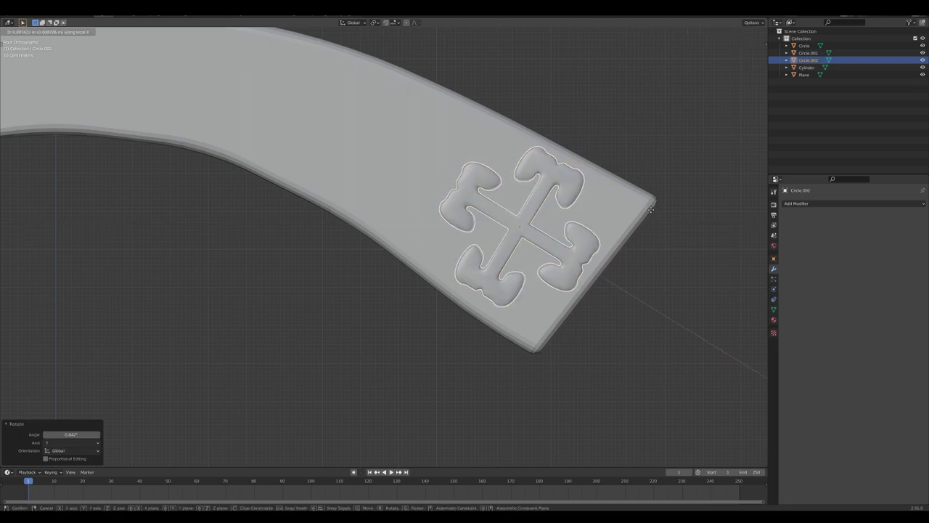
pyautogui.click(651, 210)
# Step: Add a Mirror modifier on the X and Y axes to the cross and apply all its transforms
pyautogui.scroll(-5, 533, 226)
pyautogui.scroll(-1, 571, 204)
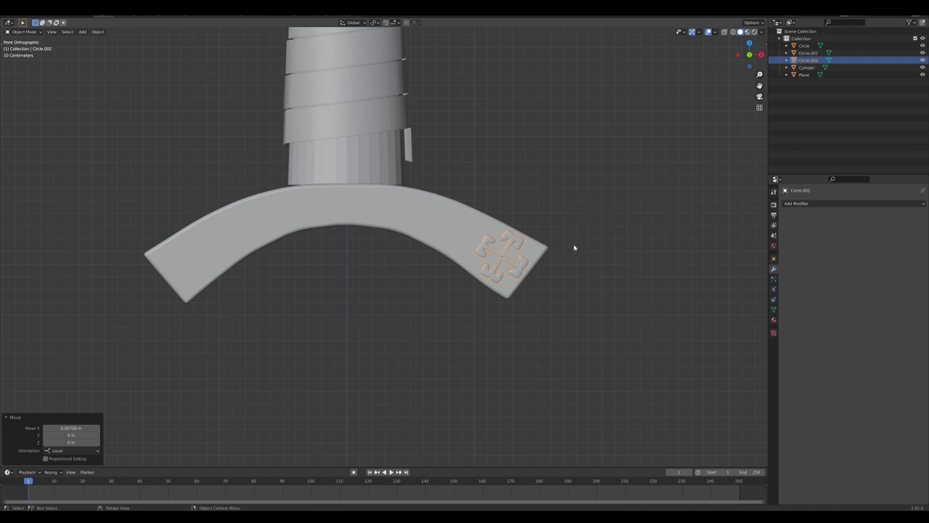
pyautogui.click(836, 204)
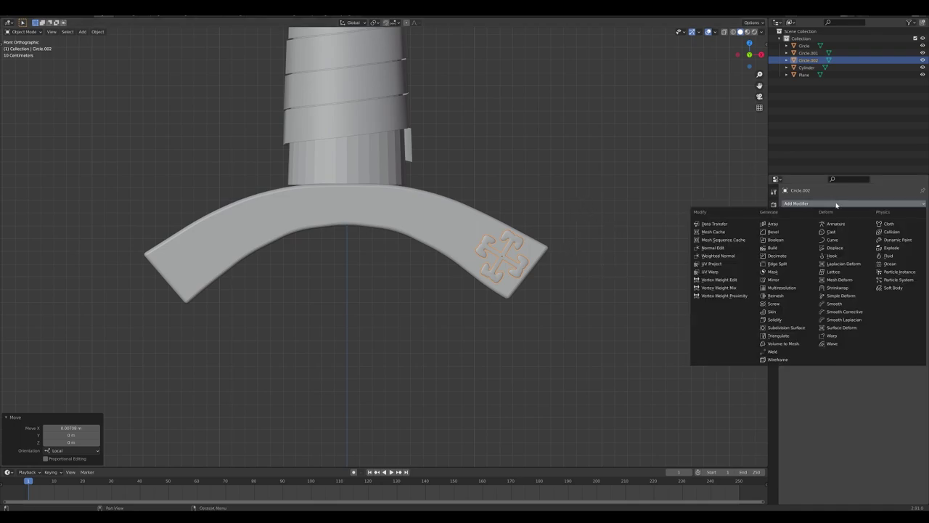
pyautogui.click(788, 280)
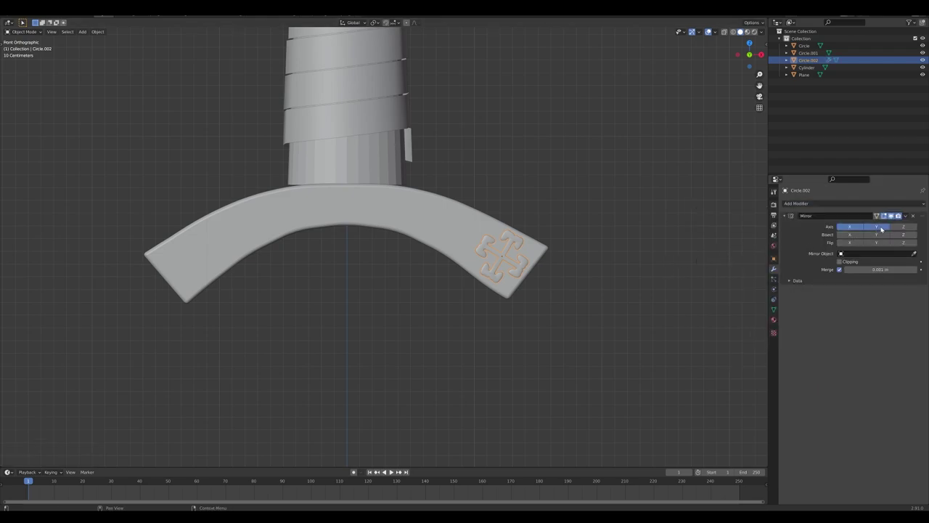
pyautogui.click(100, 33)
pyautogui.moveTo(156, 64)
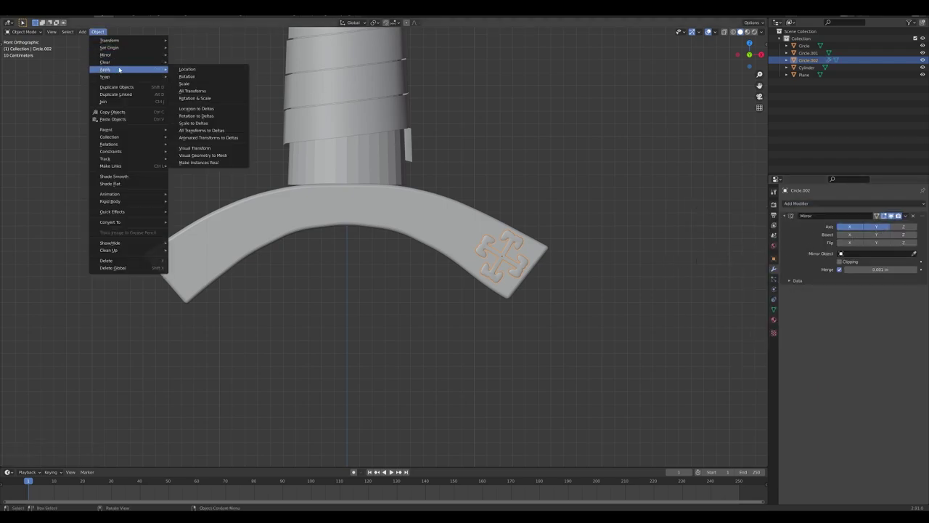
pyautogui.click(203, 92)
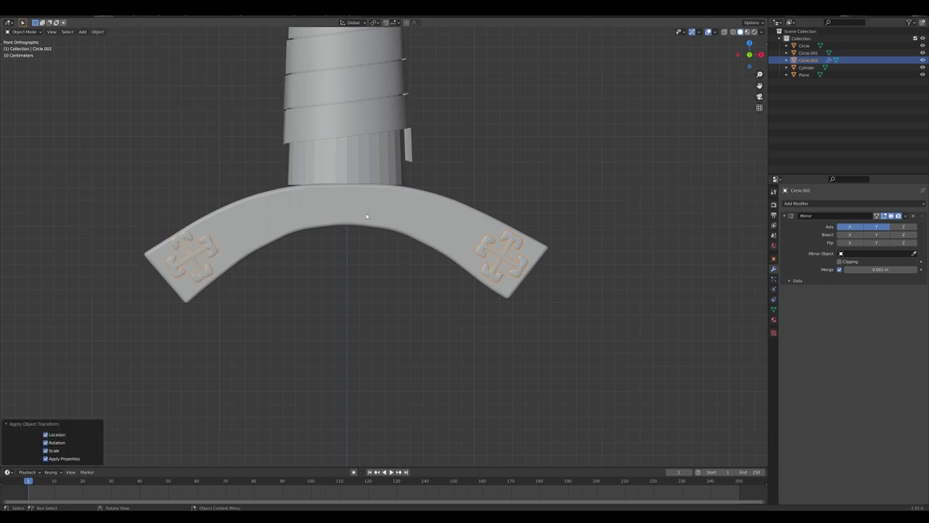
pyautogui.moveTo(367, 217); pyautogui.dragTo(517, 242, button='middle')
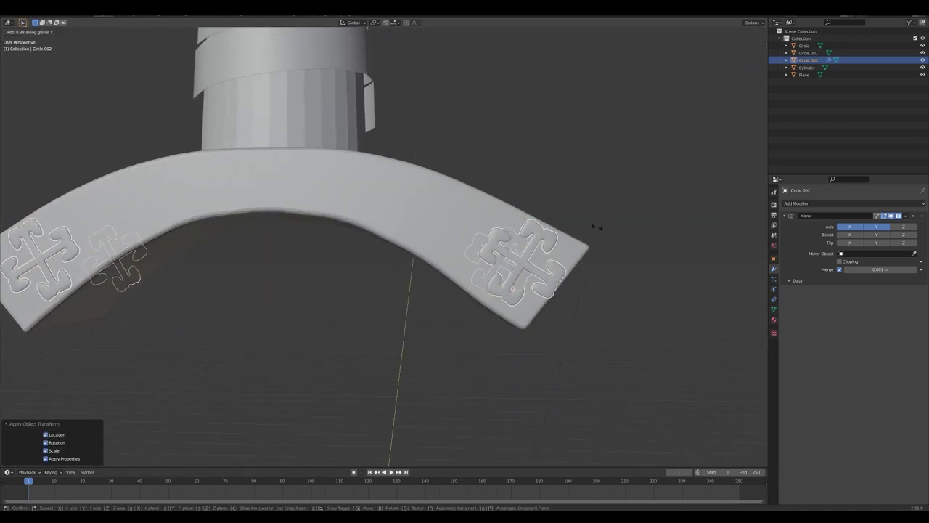
pyautogui.scroll(3, 608, 247)
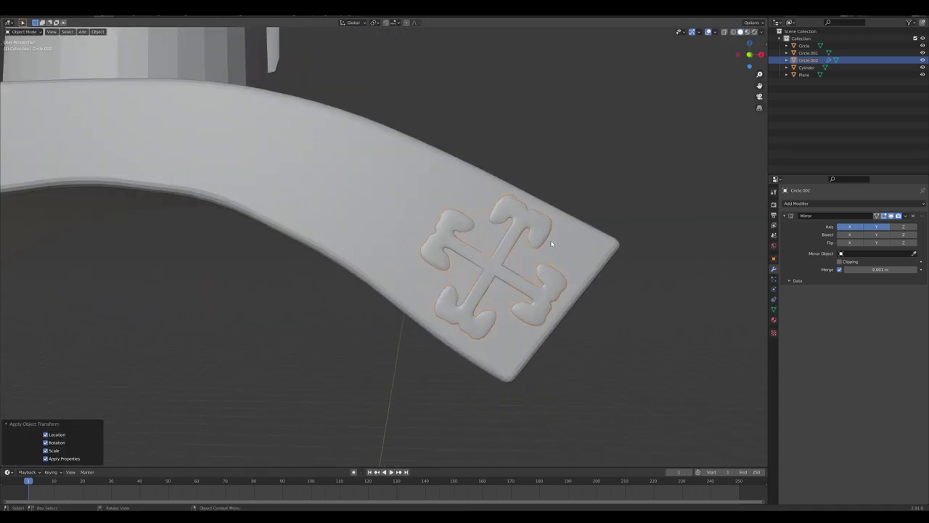
pyautogui.press('g')
pyautogui.rightClick(592, 250)
pyautogui.scroll(2, 579, 262)
pyautogui.keyDown('shift'); pyautogui.moveTo(614, 268); pyautogui.dragTo(565, 254, button='middle'); pyautogui.keyUp('shift')
pyautogui.press('g')
pyautogui.press('x')
pyautogui.press('x')
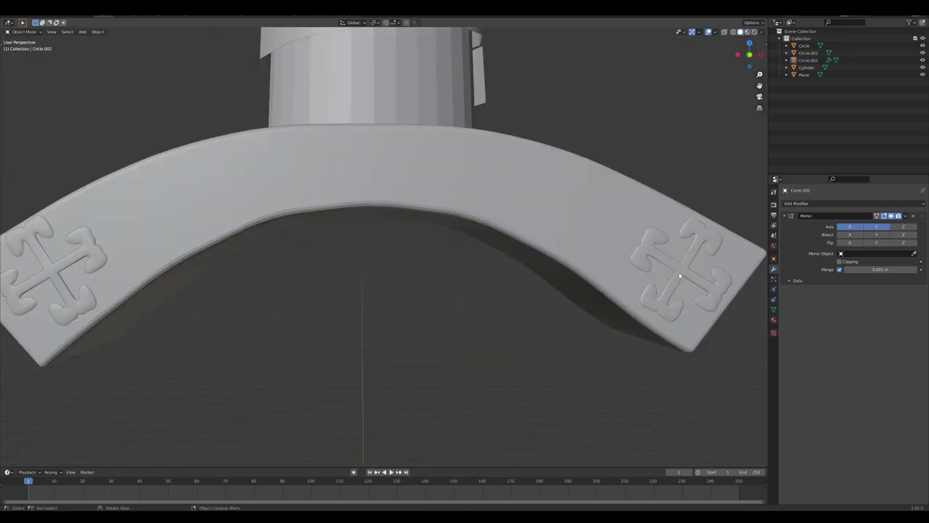
# Step: Select the mirrored crosses and lower them about 0.023 m along global Z
pyautogui.click(679, 276)
pyautogui.scroll(-2, 660, 275)
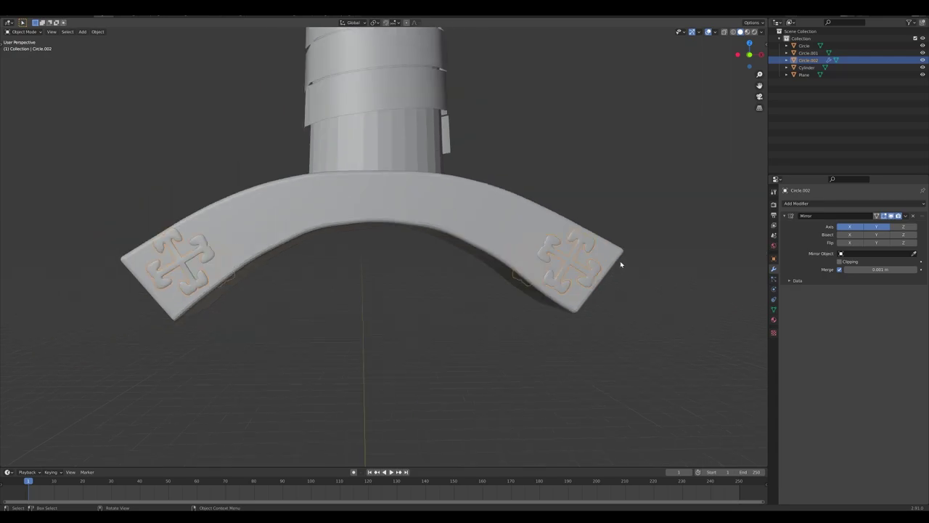
pyautogui.press('g')
pyautogui.press('z')
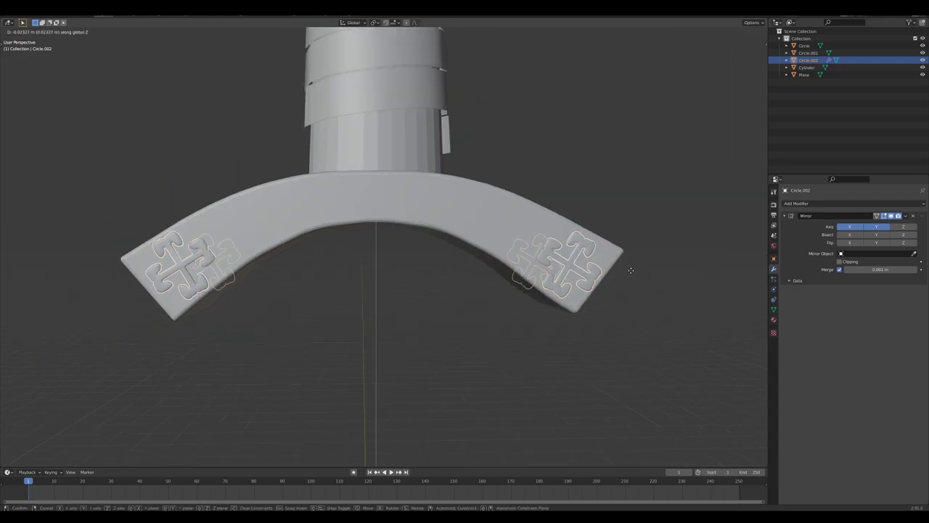
pyautogui.click(631, 270)
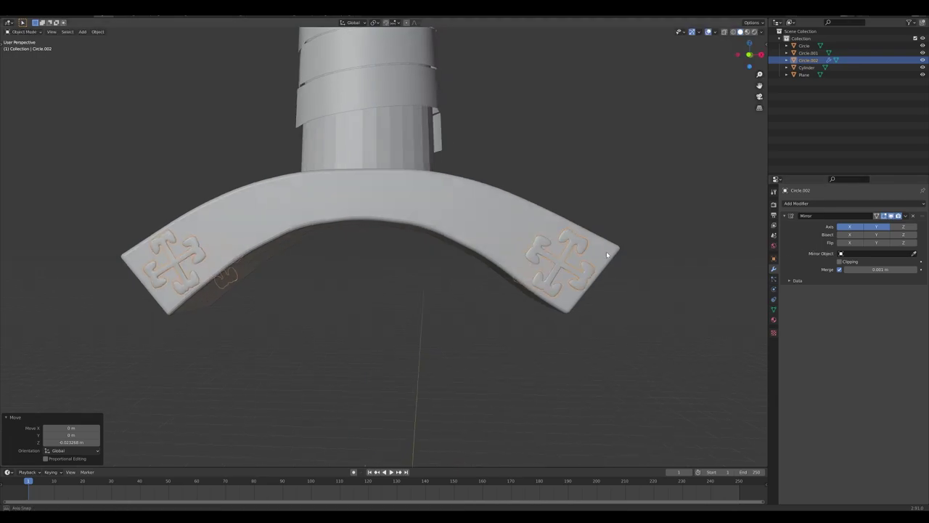
pyautogui.moveTo(606, 252); pyautogui.dragTo(577, 257, button='middle')
pyautogui.scroll(6, 581, 258)
pyautogui.scroll(-5, 580, 259)
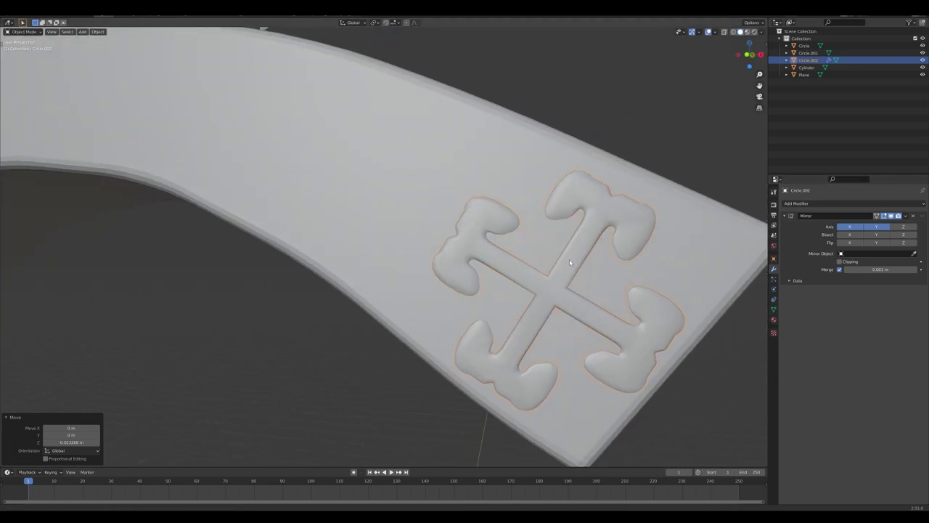
pyautogui.scroll(4, 544, 261)
pyautogui.press('g')
pyautogui.press('z')
pyautogui.press('z')
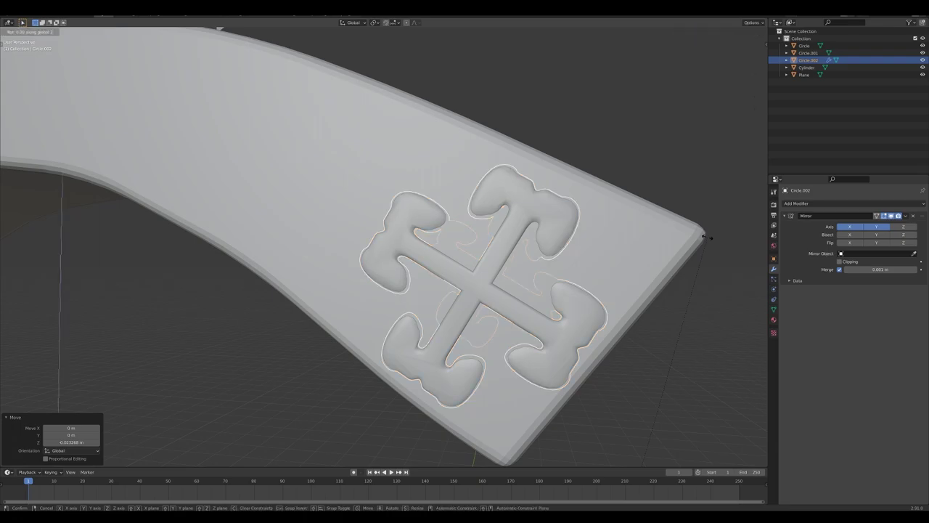
pyautogui.rightClick(687, 243)
# Step: Rotate the mirrored cross about 0.34° around its local Y axis
pyautogui.press('g')
pyautogui.press('y')
pyautogui.press('y')
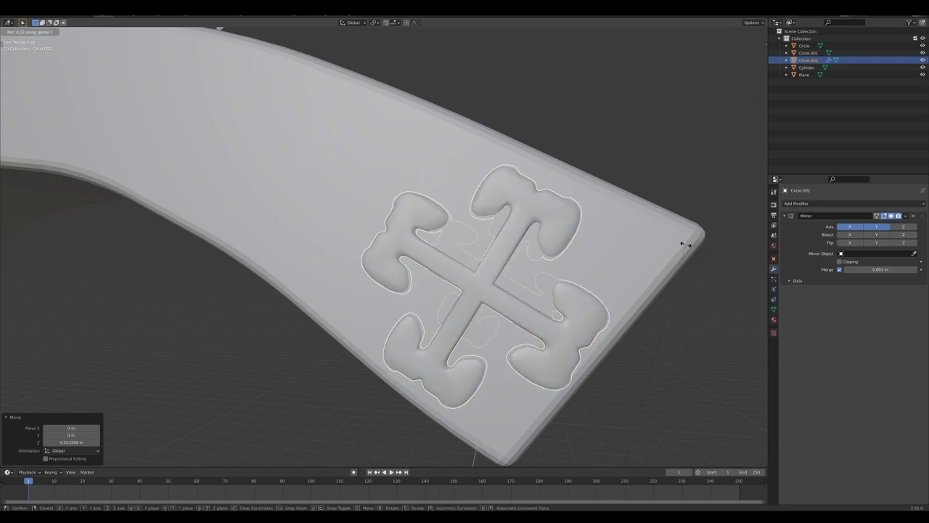
pyautogui.click(694, 249)
# Step: Shift the cross about 0.043 m along local X, back from the guard's end, and raise it about 0.013 m along local Z
pyautogui.press('g')
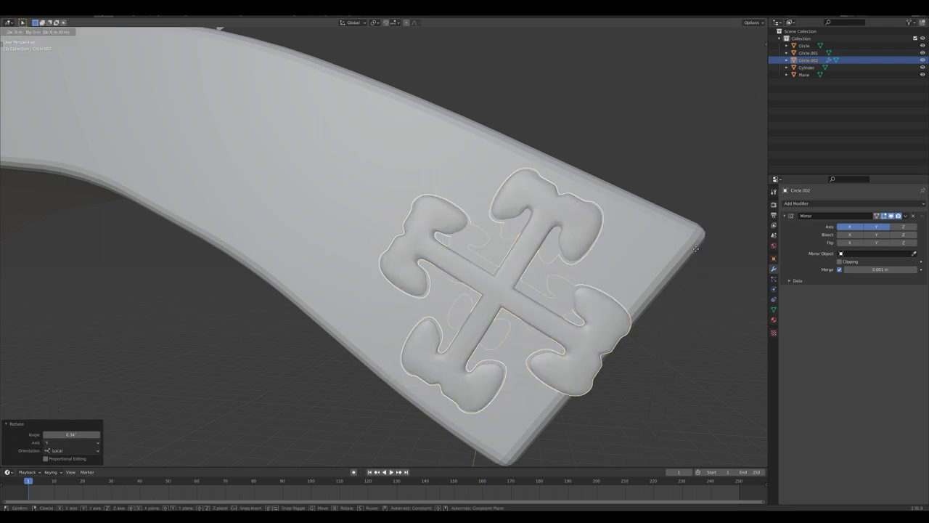
pyautogui.press('x')
pyautogui.press('x')
pyautogui.click(683, 246)
pyautogui.press('g')
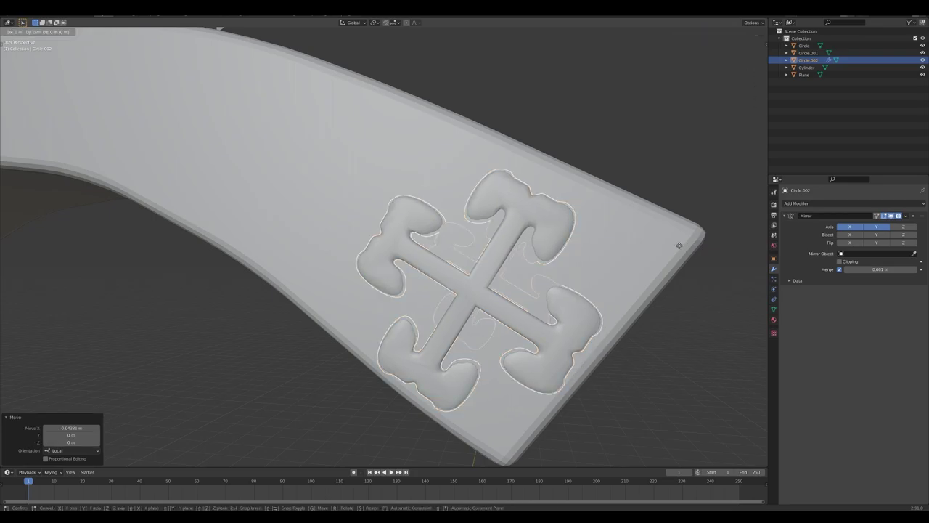
pyautogui.press('z')
pyautogui.press('z')
pyautogui.click(683, 234)
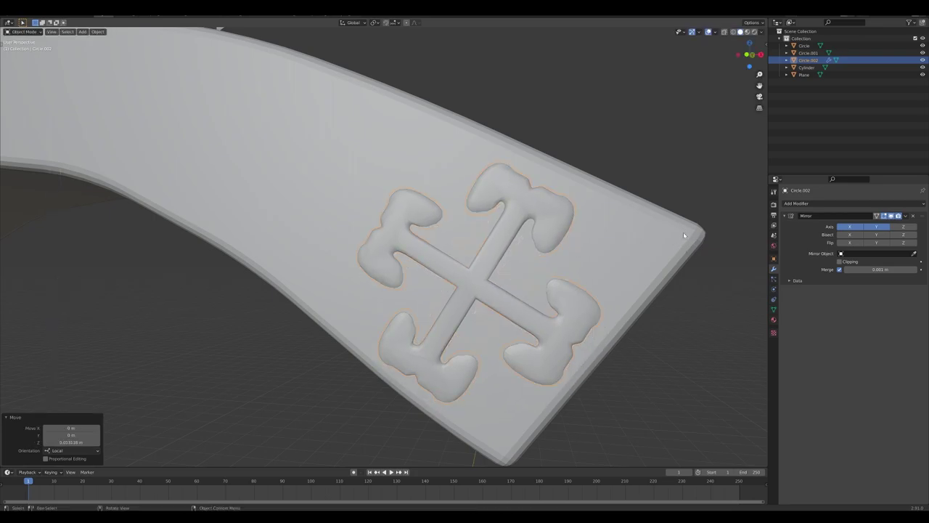
# Step: Apply all transforms to the repositioned cross and deselect it
pyautogui.moveTo(683, 231); pyautogui.dragTo(407, 244, button='middle')
pyautogui.scroll(-4, 407, 243)
pyautogui.click(97, 31)
pyautogui.moveTo(116, 69)
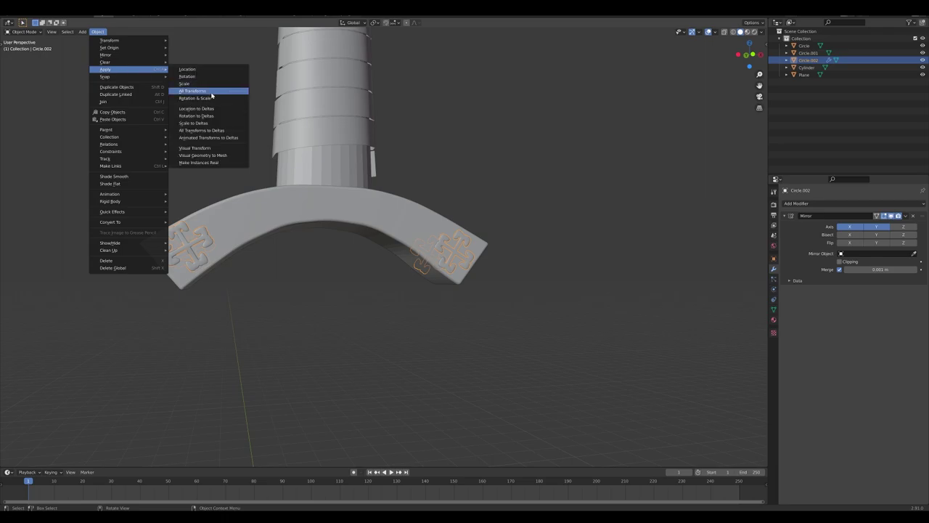
pyautogui.click(211, 92)
pyautogui.moveTo(235, 115); pyautogui.dragTo(228, 117)
pyautogui.click(226, 118)
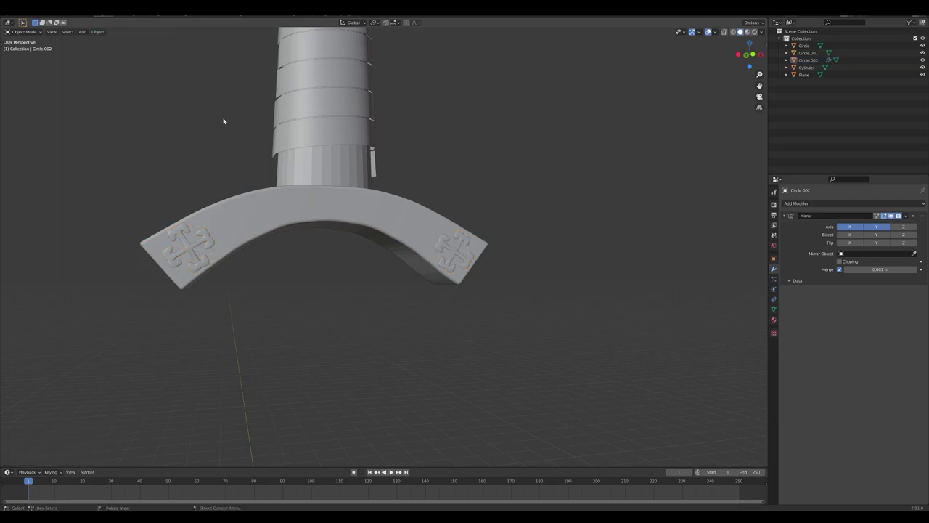
# Step: Apply the cross's Mirror modifier and join the crosses with the crossguard into one object
pyautogui.moveTo(224, 119)
pyautogui.mouseDown(button='middle')
pyautogui.moveTo(254, 143)
pyautogui.moveTo(371, 145)
pyautogui.moveTo(373, 128)
pyautogui.moveTo(223, 135)
pyautogui.mouseUp(button='middle')
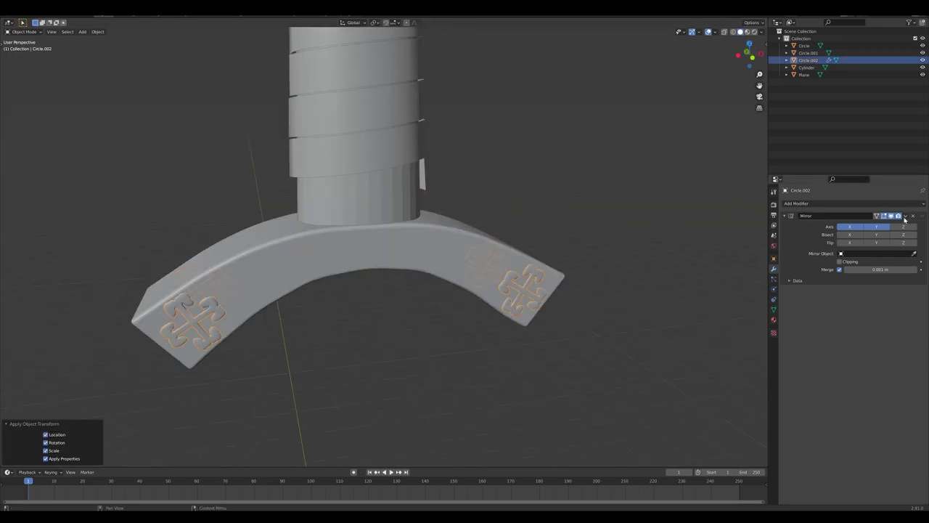
pyautogui.click(905, 216)
pyautogui.click(887, 225)
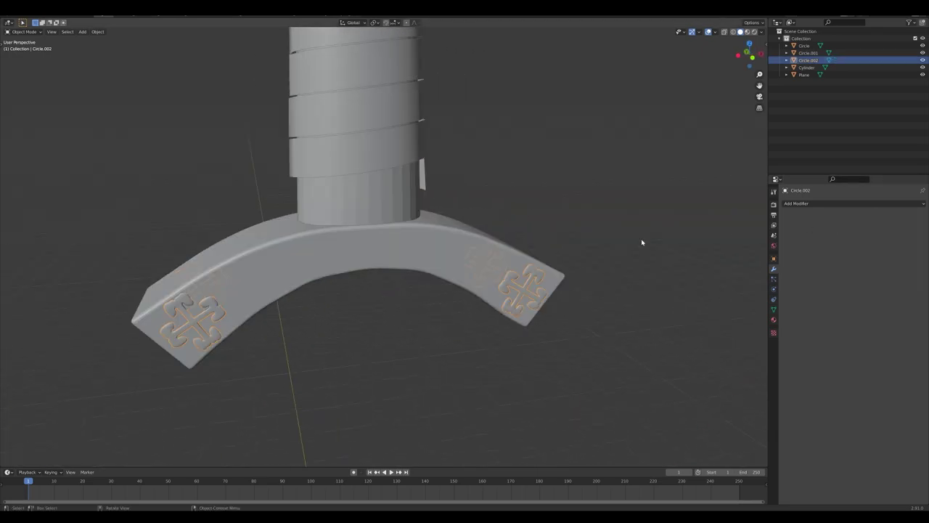
pyautogui.click(436, 254)
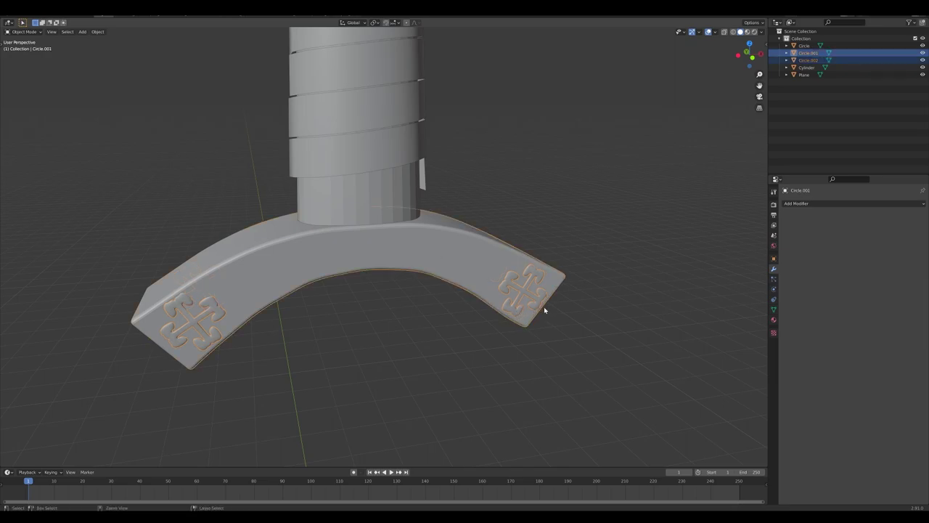
pyautogui.hotkey('ctrl', 'j')
pyautogui.click(431, 322)
pyautogui.moveTo(432, 322); pyautogui.dragTo(572, 315, button='middle')
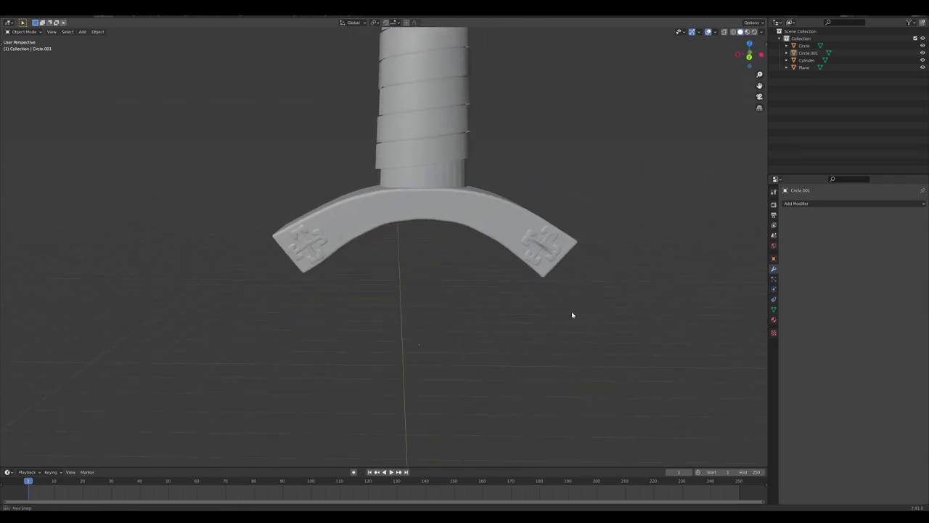
pyautogui.click(541, 251)
pyautogui.moveTo(541, 251); pyautogui.dragTo(436, 246, button='middle')
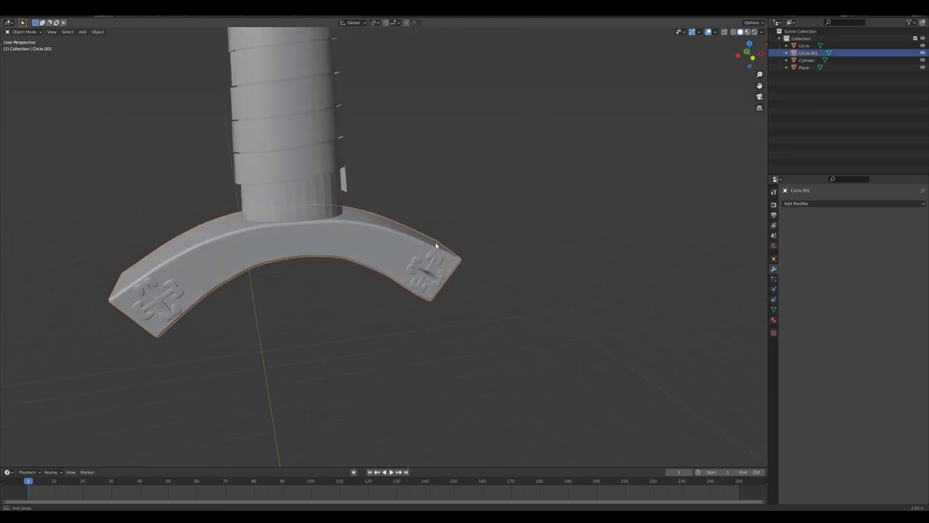
pyautogui.scroll(3, 436, 246)
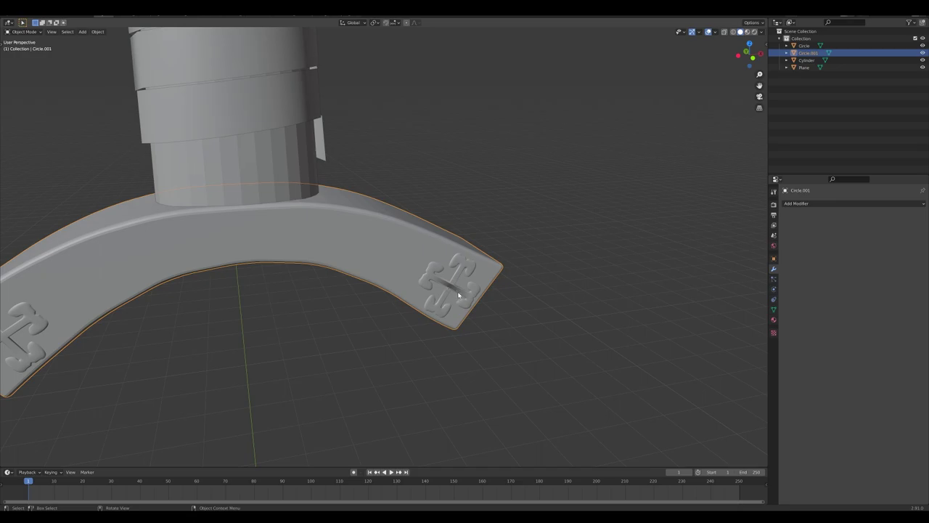
pyautogui.scroll(-4, 361, 294)
# Step: Shade the grip cylinder smooth and enable Auto Smooth on its normals
pyautogui.moveTo(361, 294); pyautogui.dragTo(377, 284, button='middle')
pyautogui.moveTo(335, 201); pyautogui.dragTo(392, 260, button='middle')
pyautogui.click(426, 307)
pyautogui.rightClick(428, 308)
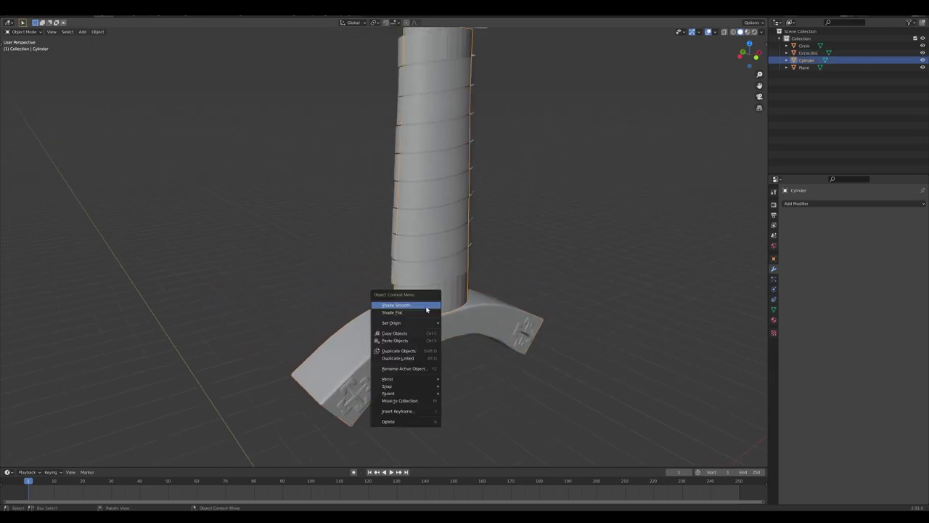
pyautogui.click(426, 306)
pyautogui.keyDown('shift'); pyautogui.moveTo(438, 201); pyautogui.dragTo(421, 243, button='middle'); pyautogui.keyUp('shift')
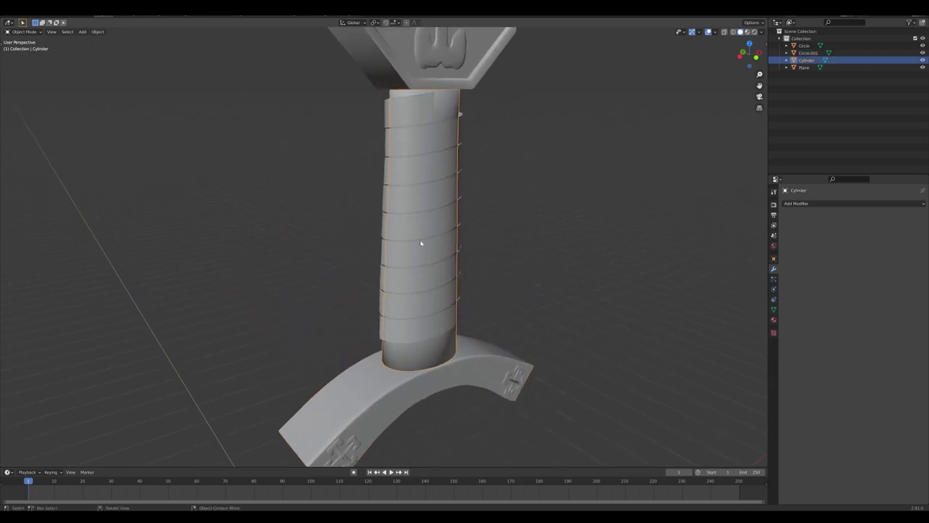
pyautogui.click(773, 309)
pyautogui.click(839, 339)
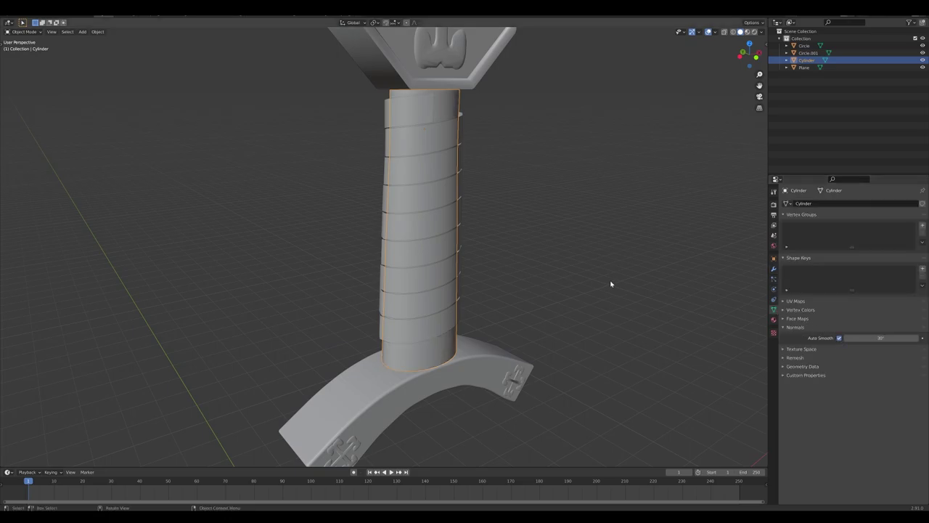
# Step: Shade the crossguard smooth and enable Auto Smooth on its normals with an angle of about 44.1°
pyautogui.moveTo(612, 284)
pyautogui.mouseDown(button='middle')
pyautogui.moveTo(579, 278)
pyautogui.moveTo(417, 148)
pyautogui.moveTo(454, 253)
pyautogui.moveTo(494, 228)
pyautogui.moveTo(485, 286)
pyautogui.moveTo(491, 266)
pyautogui.moveTo(520, 279)
pyautogui.mouseUp(button='middle')
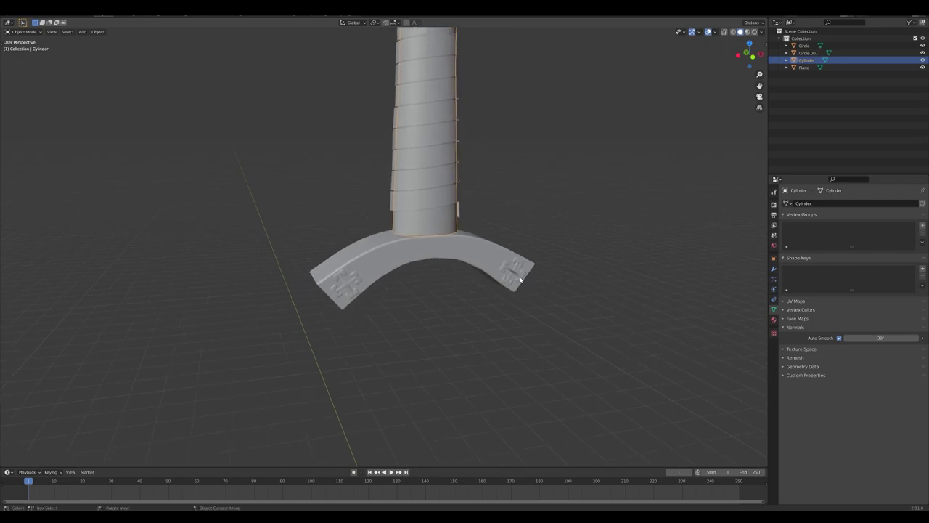
pyautogui.click(493, 299)
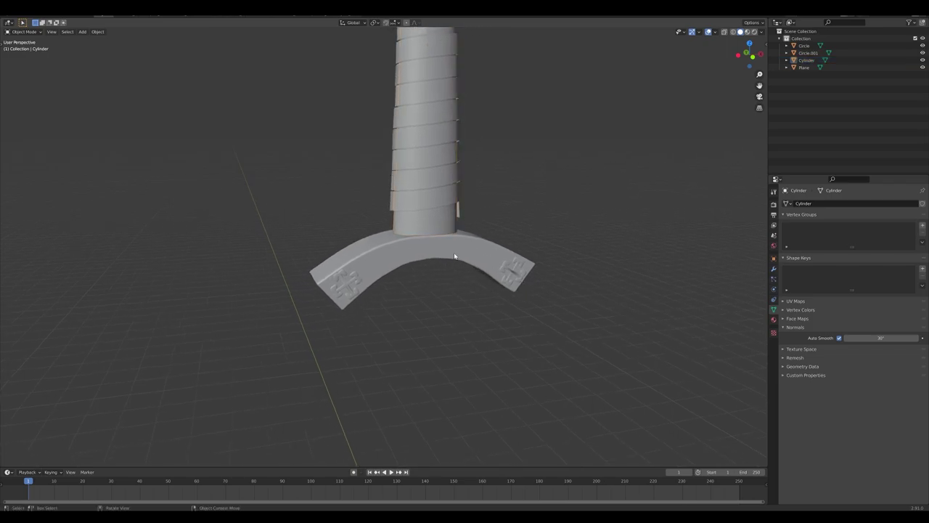
pyautogui.click(454, 252)
pyautogui.rightClick(449, 267)
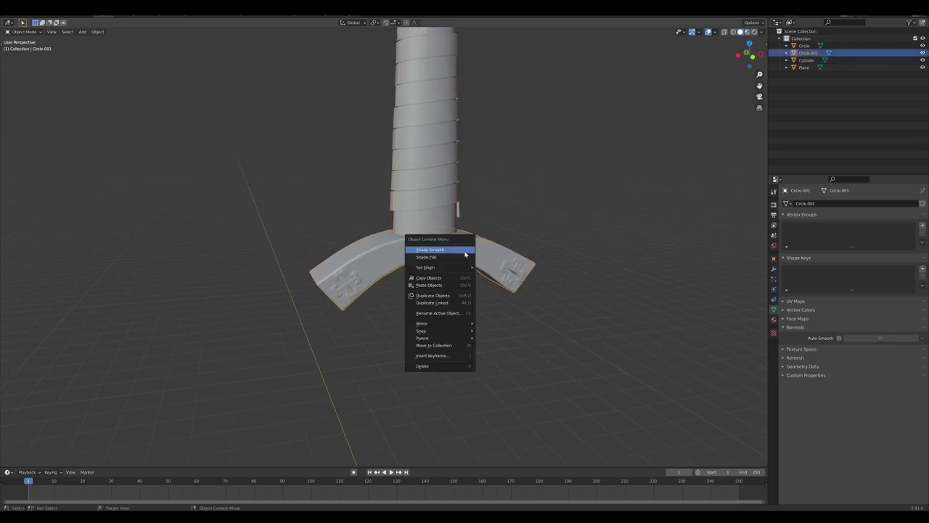
pyautogui.click(439, 251)
pyautogui.click(839, 338)
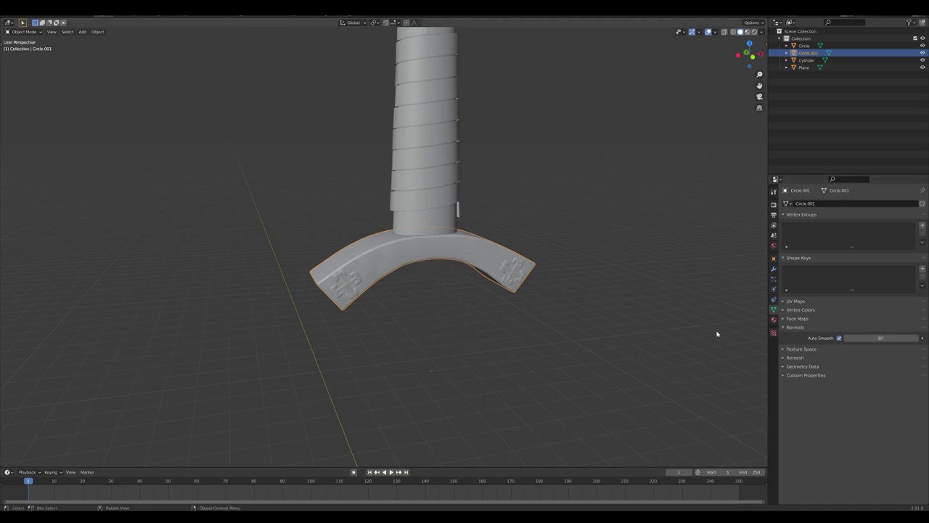
pyautogui.moveTo(522, 281)
pyautogui.mouseDown(button='middle')
pyautogui.moveTo(402, 269)
pyautogui.moveTo(540, 286)
pyautogui.mouseUp(button='middle')
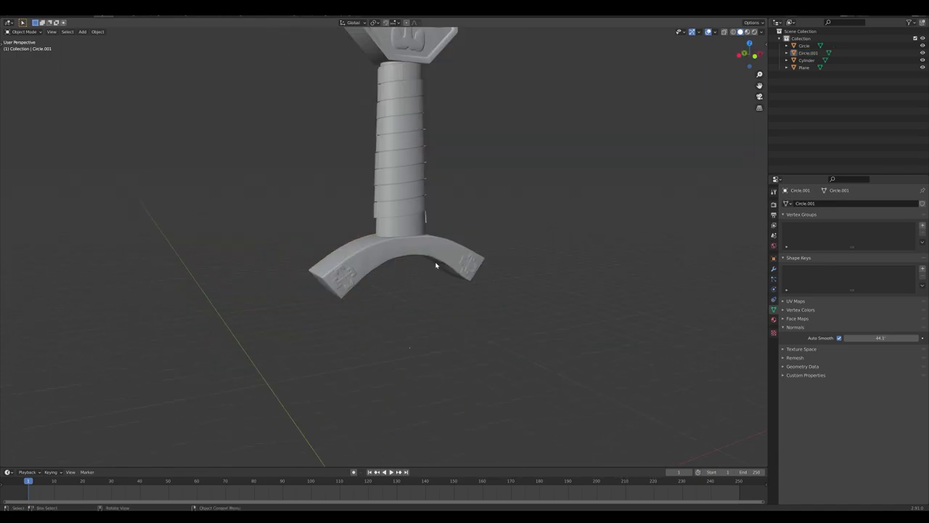
# Step: Add a cube mesh and raise it about 5.22 m along Z to just below the crossguard
pyautogui.moveTo(467, 282); pyautogui.dragTo(437, 276, button='middle')
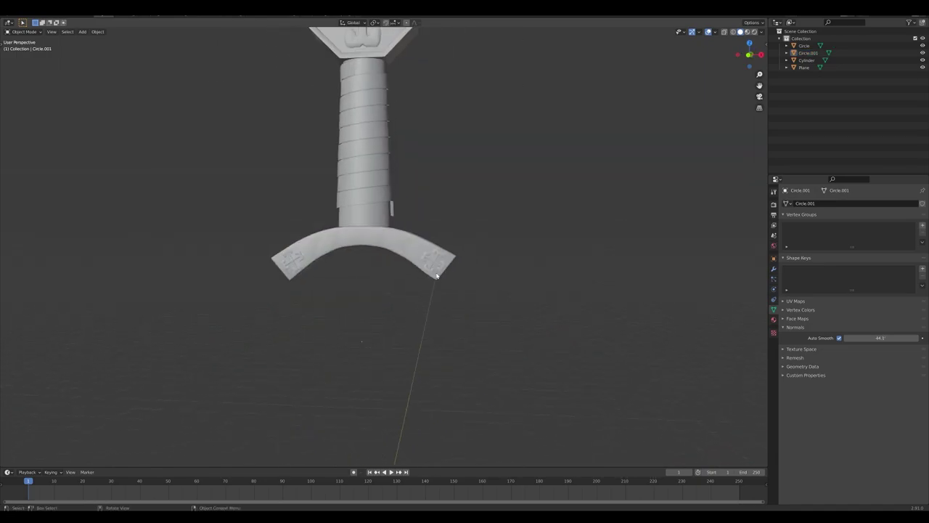
pyautogui.hotkey('shift', 'a')
pyautogui.moveTo(457, 303)
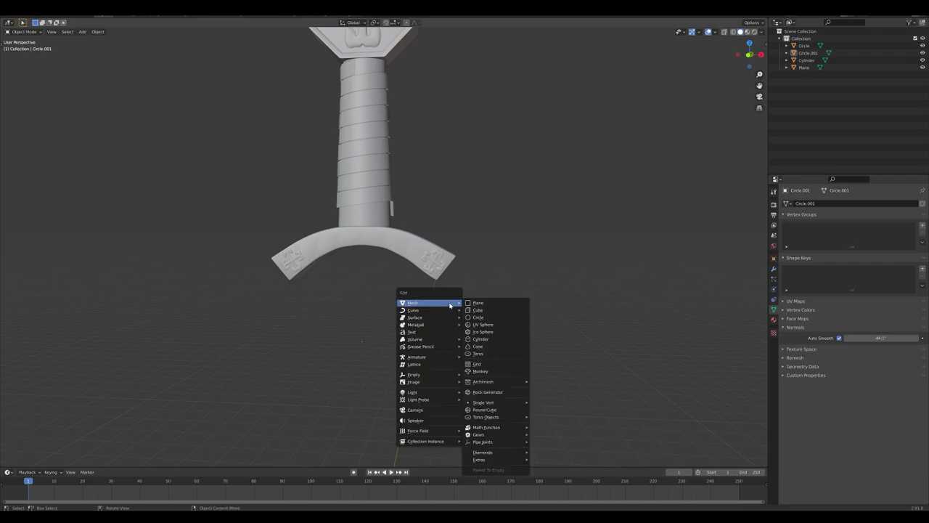
pyautogui.click(485, 311)
pyautogui.scroll(-4, 479, 314)
pyautogui.press('g')
pyautogui.press('z')
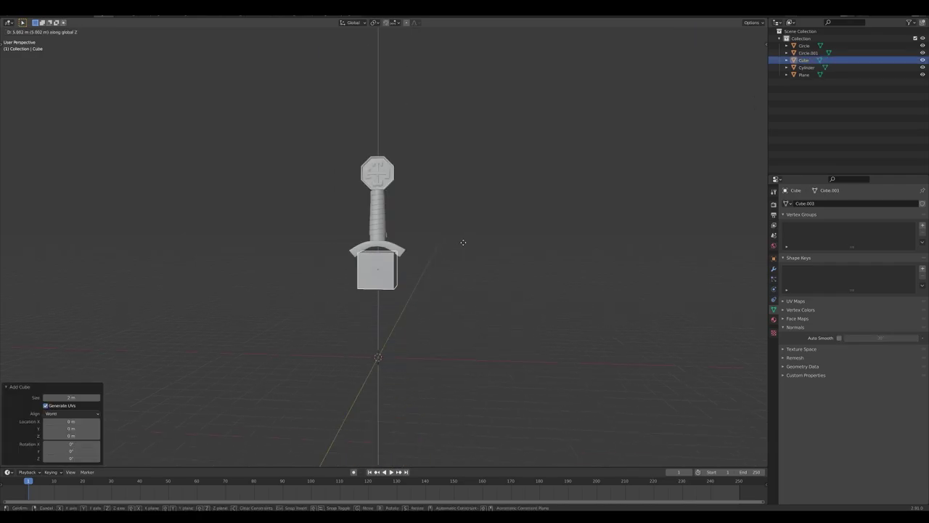
pyautogui.click(463, 241)
# Step: Scale the cube uniformly to about 0.74 and flatten it along Y to about 0.39
pyautogui.moveTo(465, 242); pyautogui.dragTo(432, 269, button='middle')
pyautogui.scroll(5, 552, 282)
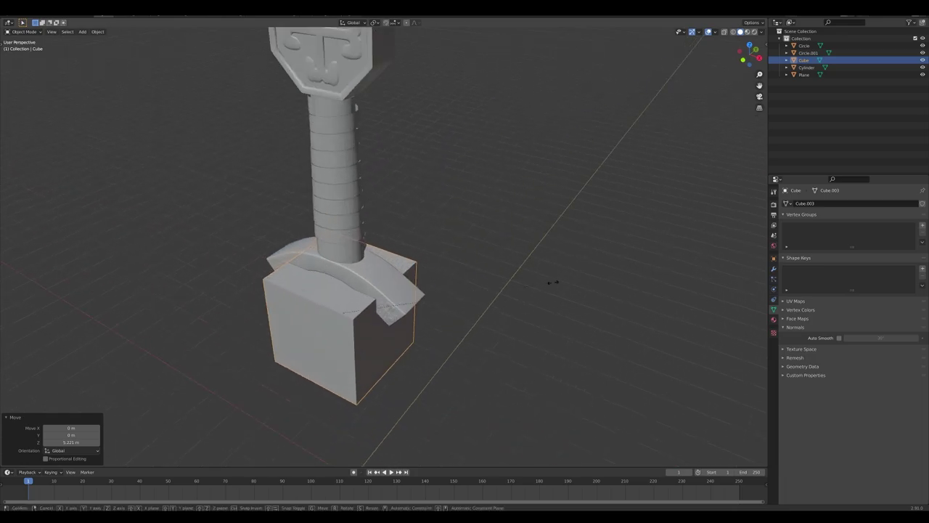
pyautogui.press('s')
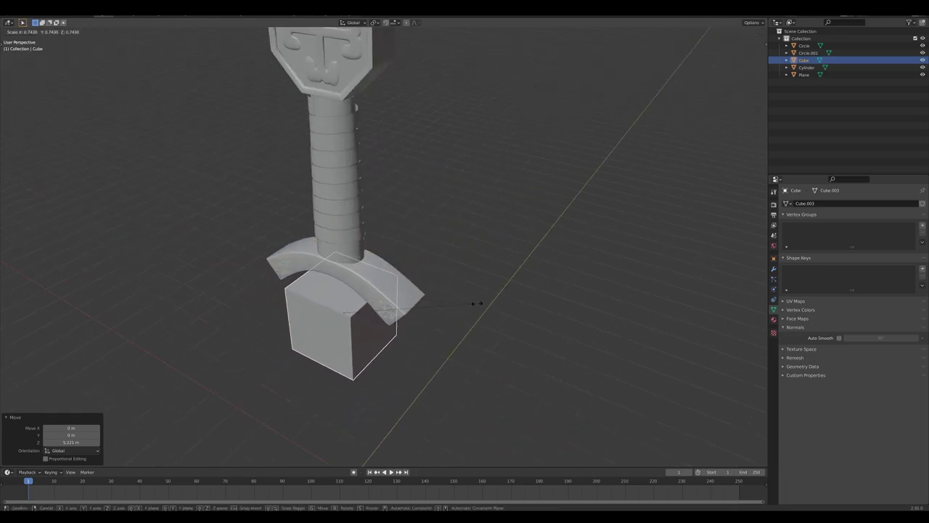
pyautogui.click(477, 304)
pyautogui.scroll(5, 492, 297)
pyautogui.moveTo(569, 297); pyautogui.dragTo(552, 289, button='middle')
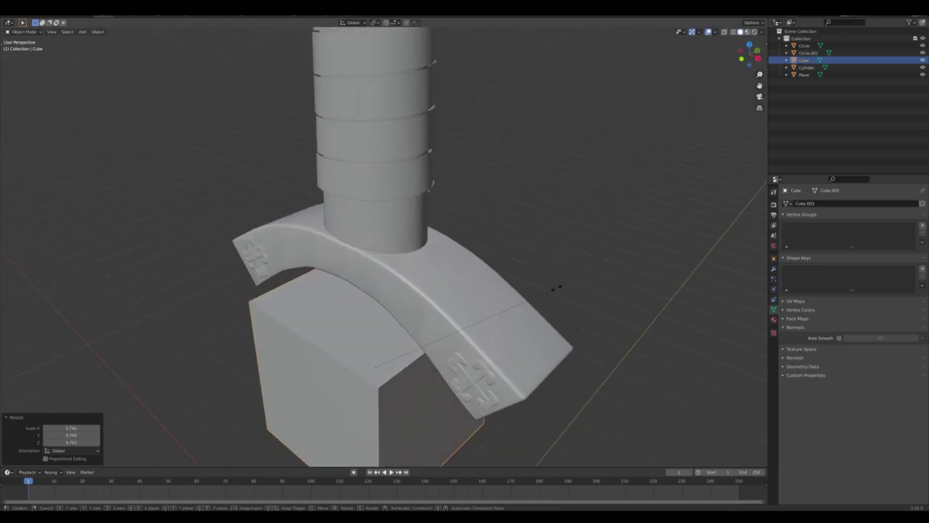
pyautogui.press('s')
pyautogui.press('y')
pyautogui.click(433, 333)
# Step: In front view, scale the flattened cube uniformly to about 0.83 and narrow it along X to about 0.73
pyautogui.moveTo(433, 331); pyautogui.dragTo(485, 349, button='middle')
pyautogui.press('KP_1')
pyautogui.keyDown('shift'); pyautogui.moveTo(526, 272); pyautogui.dragTo(522, 276, button='middle'); pyautogui.keyUp('shift')
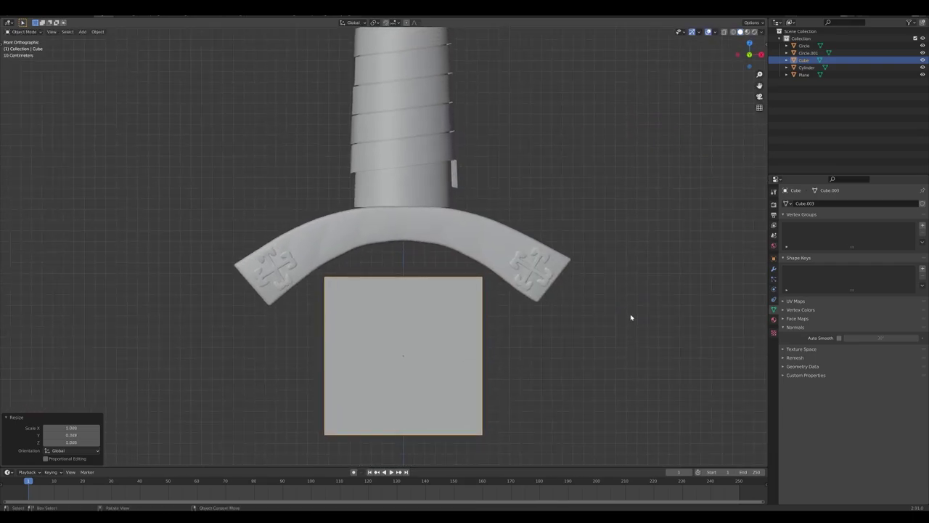
pyautogui.press('s')
pyautogui.click(544, 330)
pyautogui.keyDown('shift'); pyautogui.scroll(-2, 543, 330); pyautogui.keyUp('shift')
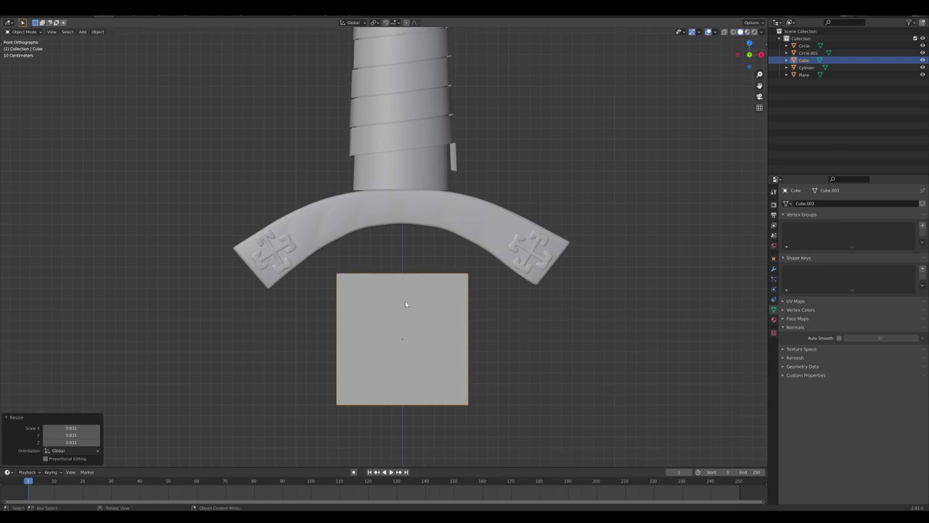
pyautogui.press('s')
pyautogui.press('x')
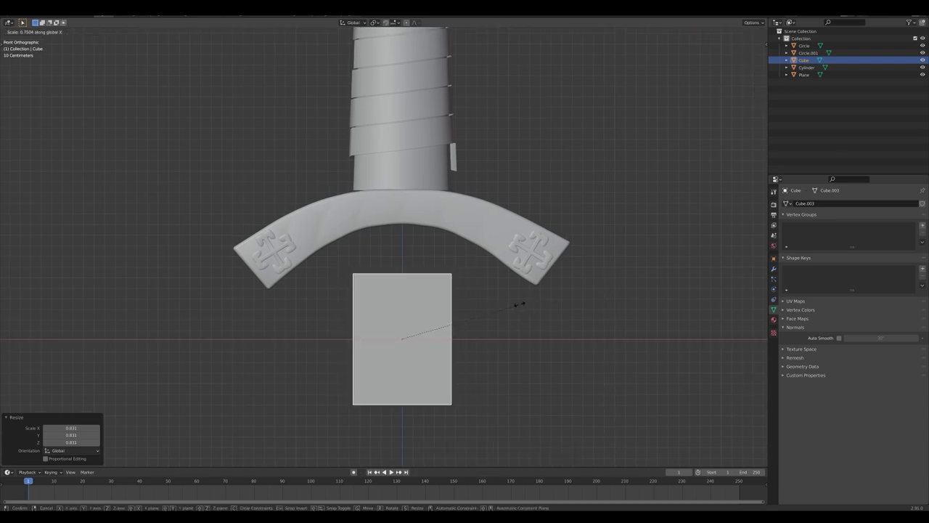
pyautogui.click(506, 305)
# Step: Raise the cube along Z until its top meets the underside of the crossguard's arch
pyautogui.press('g')
pyautogui.press('z')
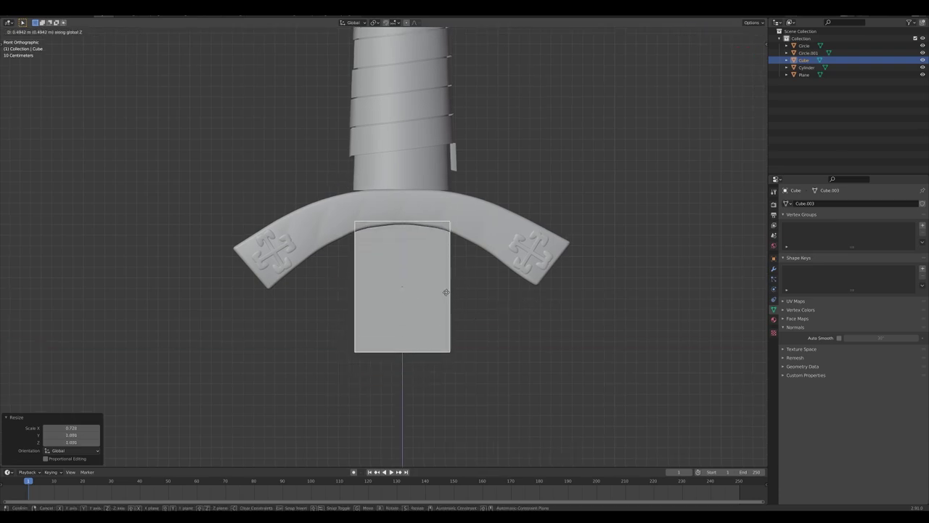
pyautogui.click(475, 317)
# Step: Move the cube's bottom face far down along Z to stretch the cube into a long blade
pyautogui.moveTo(476, 317); pyautogui.dragTo(396, 317, button='middle')
pyautogui.press('Tab')
pyautogui.click(392, 285)
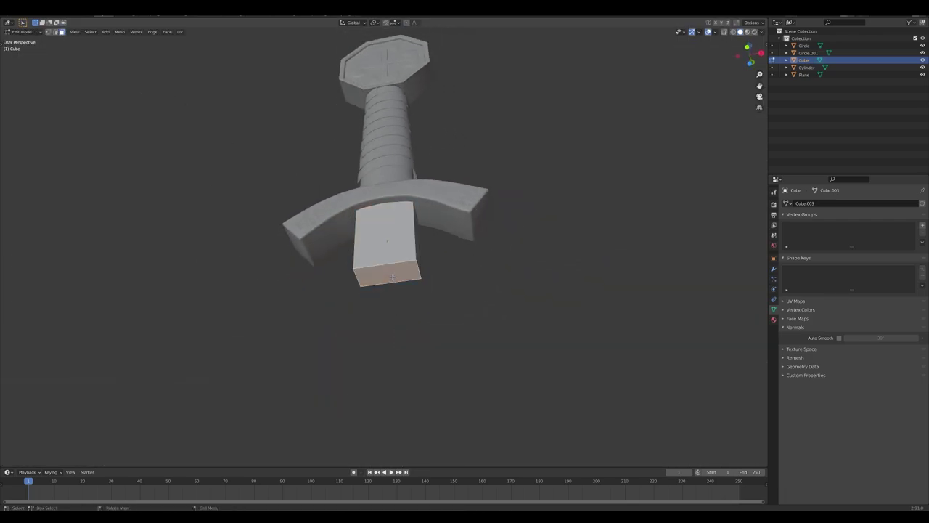
pyautogui.scroll(-5, 393, 284)
pyautogui.press('g')
pyautogui.press('z')
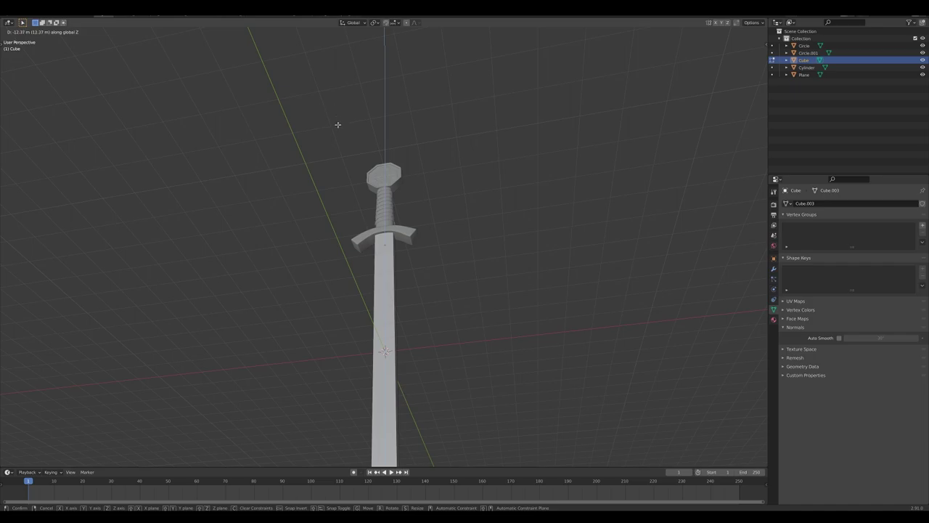
pyautogui.click(338, 125)
pyautogui.scroll(-5, 454, 120)
pyautogui.moveTo(455, 121); pyautogui.dragTo(466, 154, button='middle')
pyautogui.press('g')
pyautogui.press('z')
pyautogui.click(464, 160)
pyautogui.press('Tab')
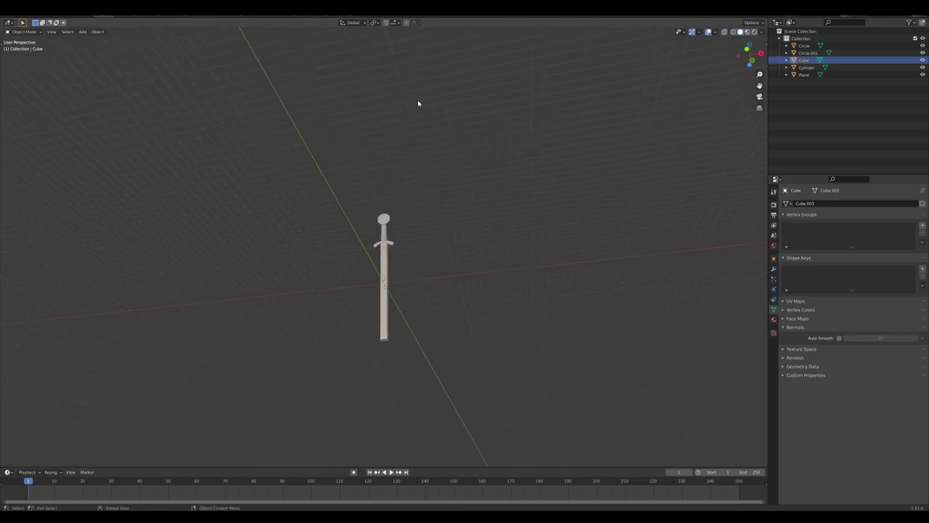
# Step: Raise all the sword parts together along Z until the blade's lower end sits just above the origin, and deselect them
pyautogui.moveTo(446, 199); pyautogui.dragTo(450, 243, button='middle')
pyautogui.press('a')
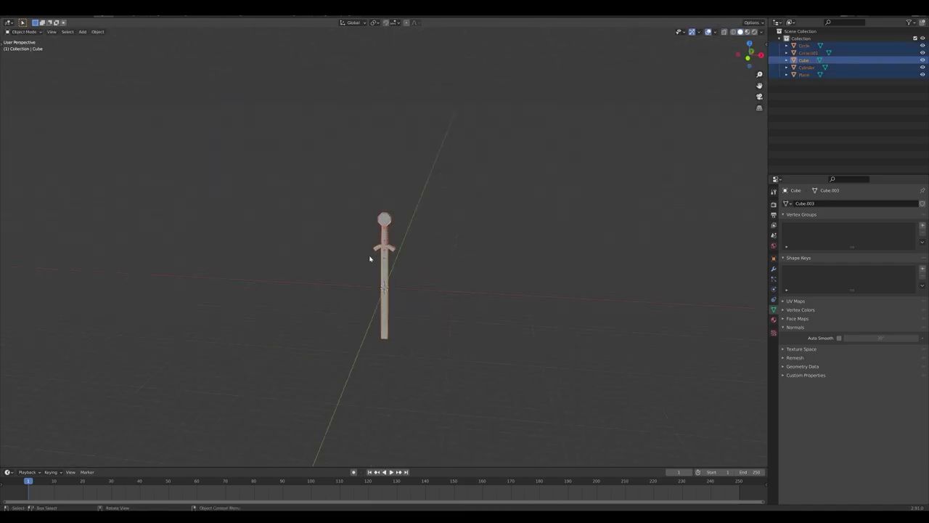
pyautogui.press('g')
pyautogui.press('z')
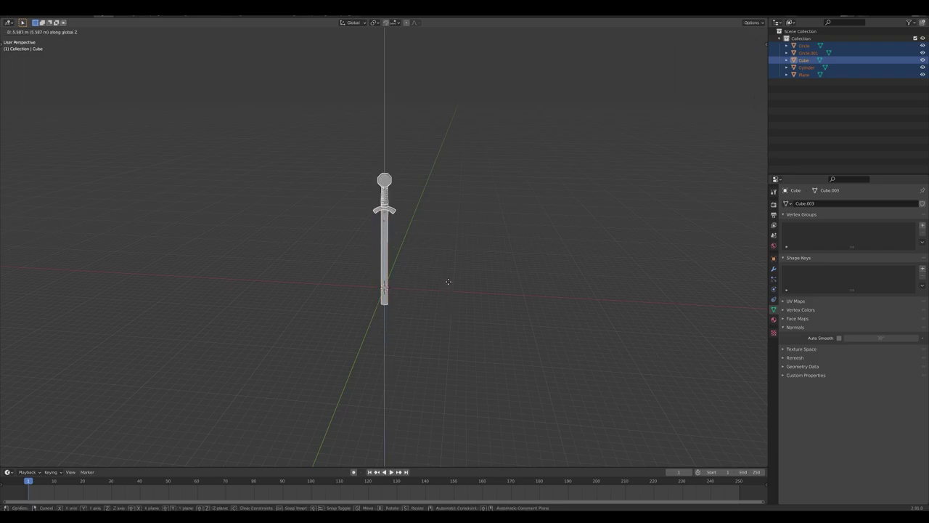
pyautogui.click(448, 264)
pyautogui.keyDown('shift'); pyautogui.moveTo(429, 201); pyautogui.dragTo(443, 334, button='middle'); pyautogui.keyUp('shift')
pyautogui.click(429, 206)
# Step: Cut 13 evenly spaced horizontal edge loops across the length of the blade without sliding them
pyautogui.scroll(6, 428, 206)
pyautogui.scroll(5, 417, 232)
pyautogui.moveTo(418, 233); pyautogui.dragTo(417, 206, button='middle')
pyautogui.click(396, 206)
pyautogui.press('Tab')
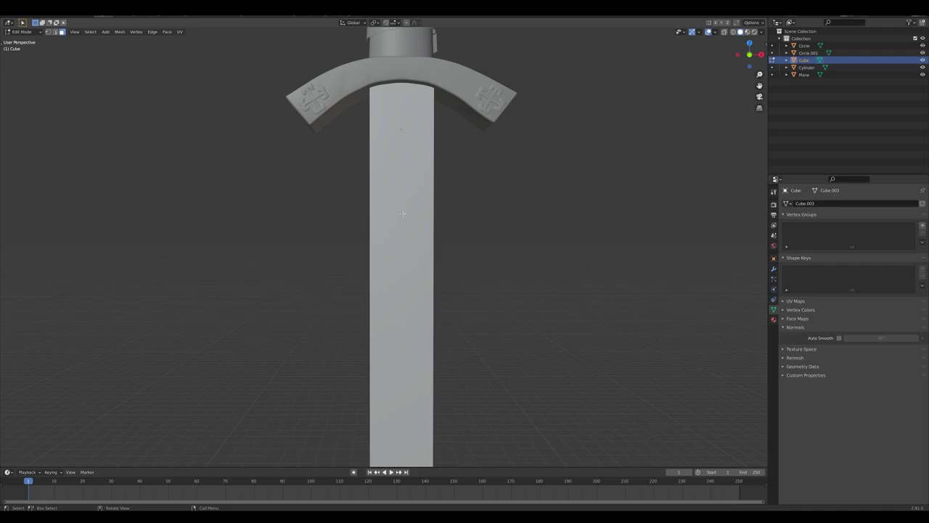
pyautogui.keyDown('shift'); pyautogui.moveTo(411, 278); pyautogui.dragTo(417, 198, button='middle'); pyautogui.keyUp('shift')
pyautogui.scroll(-6, 417, 198)
pyautogui.keyDown('shift'); pyautogui.scroll(-5, 410, 197); pyautogui.keyUp('shift')
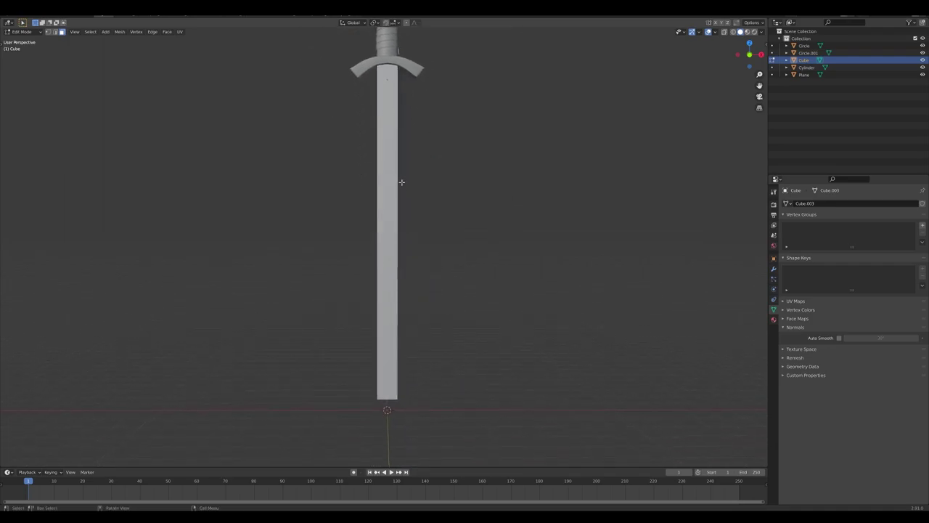
pyautogui.hotkey('ctrl', 'r')
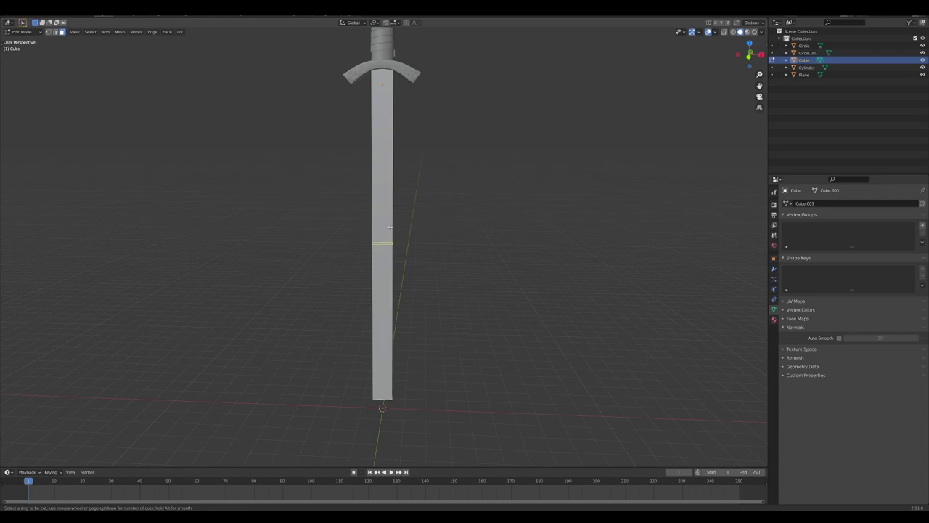
pyautogui.scroll(1, 386, 230)
pyautogui.scroll(4, 385, 229)
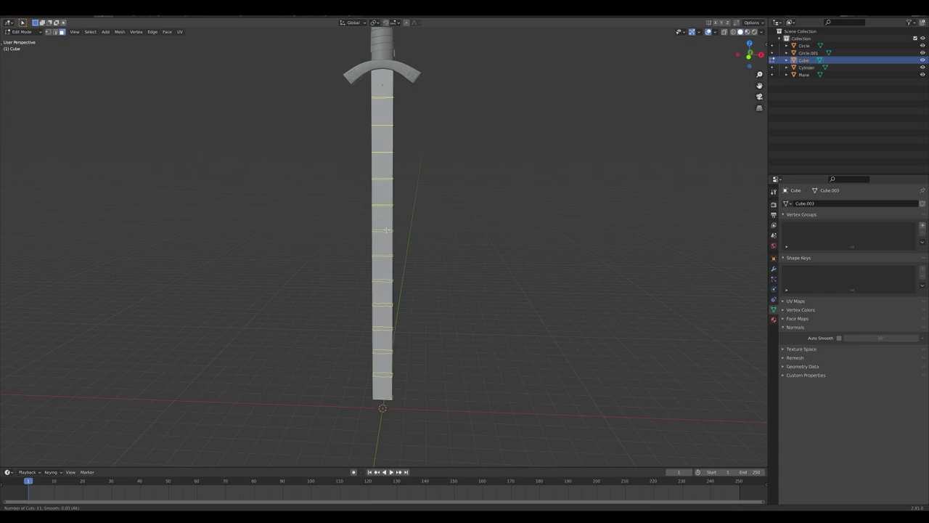
pyautogui.click(387, 230)
pyautogui.rightClick(386, 230)
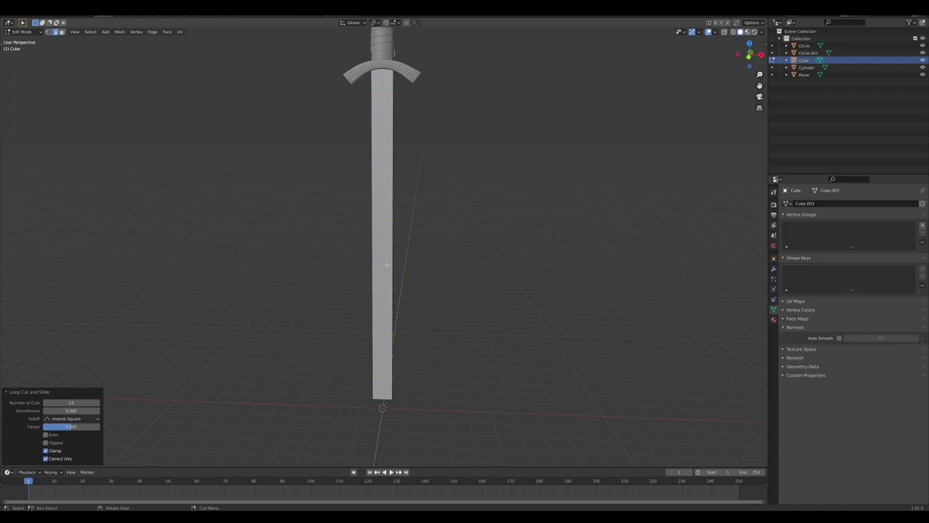
# Step: Taper the blade by scaling its bottom face to about 0.686 with smooth proportional editing at a size of about 14.42
pyautogui.moveTo(387, 263); pyautogui.dragTo(383, 212, button='middle')
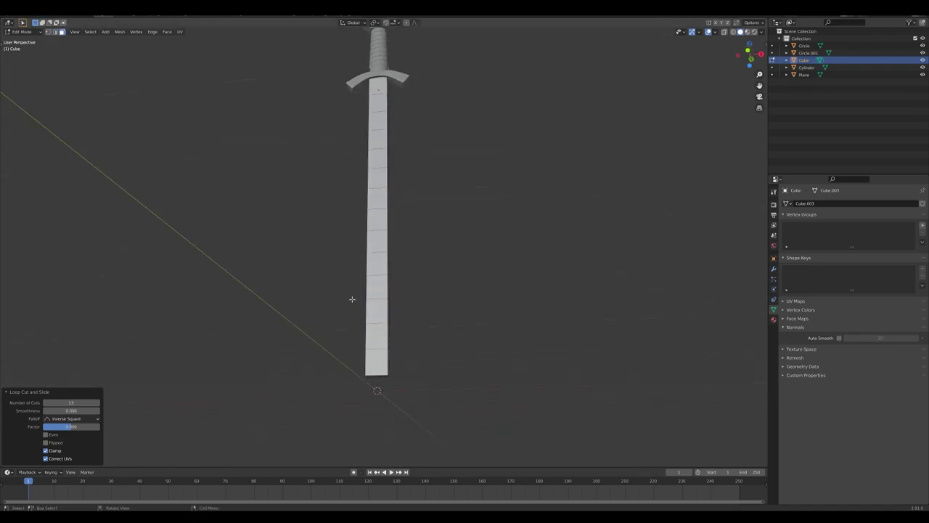
pyautogui.moveTo(352, 299); pyautogui.dragTo(369, 246, button='middle')
pyautogui.scroll(3, 372, 269)
pyautogui.click(370, 274)
pyautogui.moveTo(374, 187); pyautogui.dragTo(421, 210, button='middle')
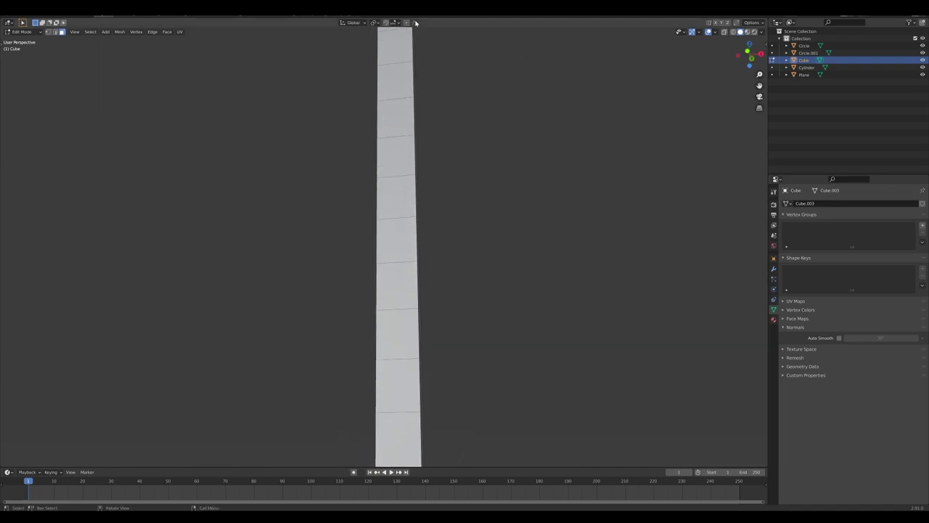
pyautogui.scroll(-3, 400, 111)
pyautogui.moveTo(400, 111); pyautogui.dragTo(412, 140, button='middle')
pyautogui.moveTo(431, 172)
pyautogui.keyDown('shift'); pyautogui.mouseDown(button='middle')
pyautogui.moveTo(420, 198)
pyautogui.moveTo(418, 180)
pyautogui.mouseUp(button='middle'); pyautogui.keyUp('shift')
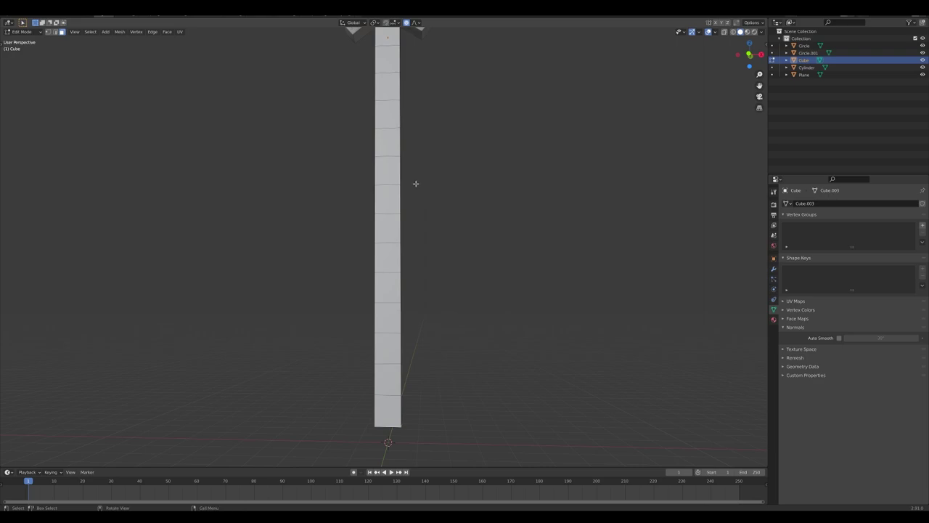
pyautogui.press('KP_1')
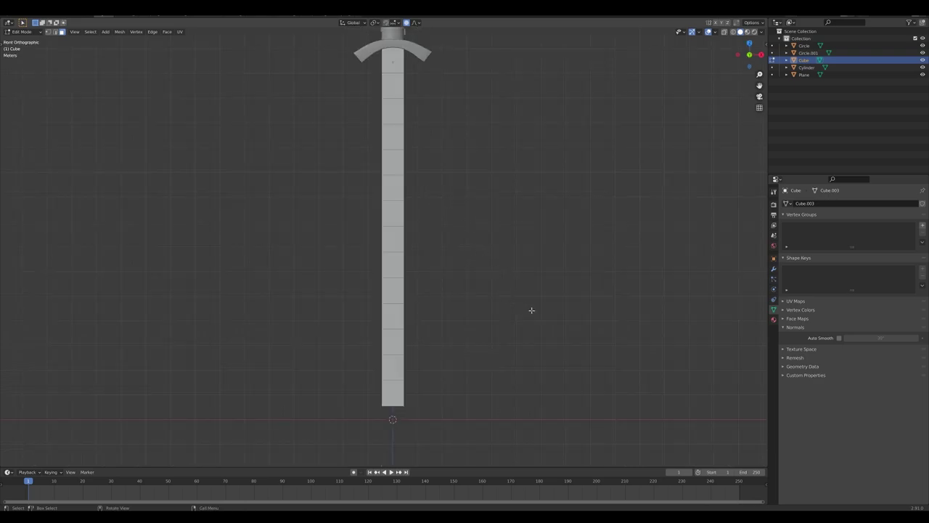
pyautogui.press('s')
pyautogui.scroll(-20, 518, 365)
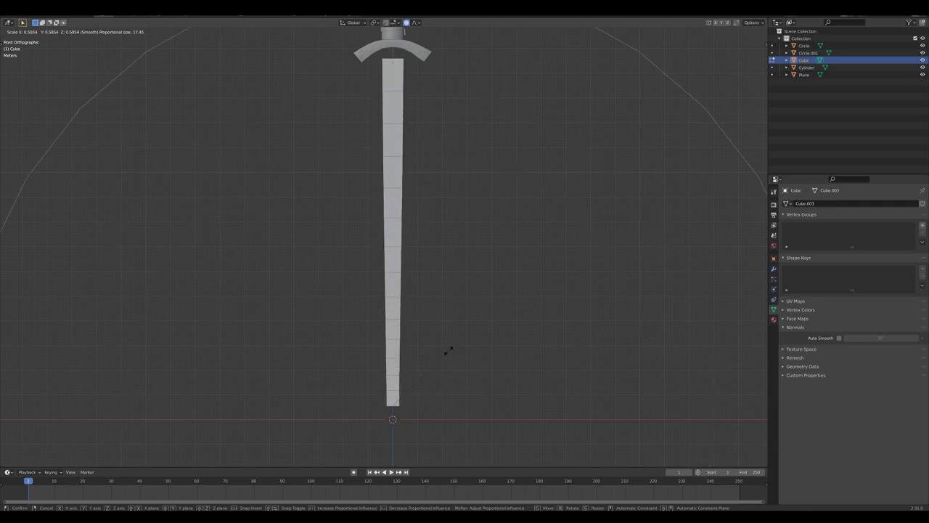
pyautogui.scroll(2, 464, 354)
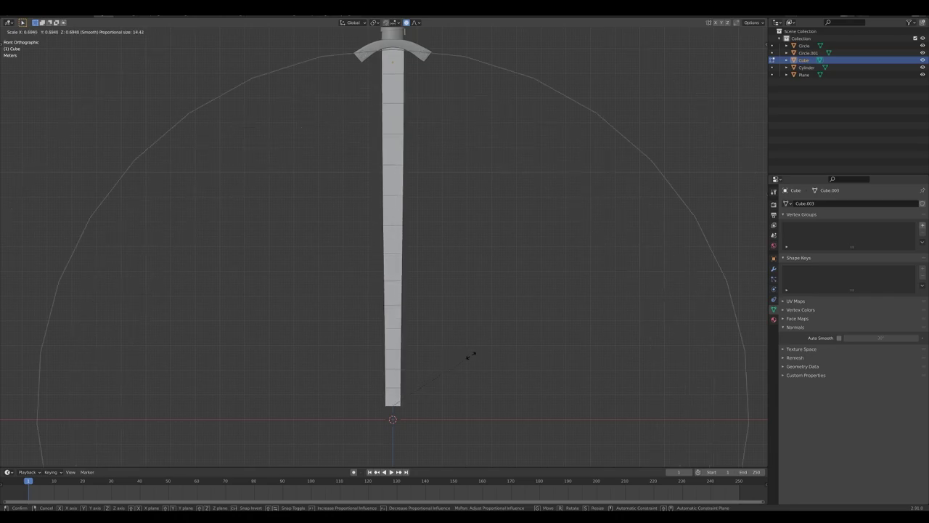
pyautogui.click(470, 355)
# Step: Narrow the lower half of the blade by scaling the bottom face to about 0.784 with proportional size about 8.14
pyautogui.press('s')
pyautogui.scroll(4, 457, 357)
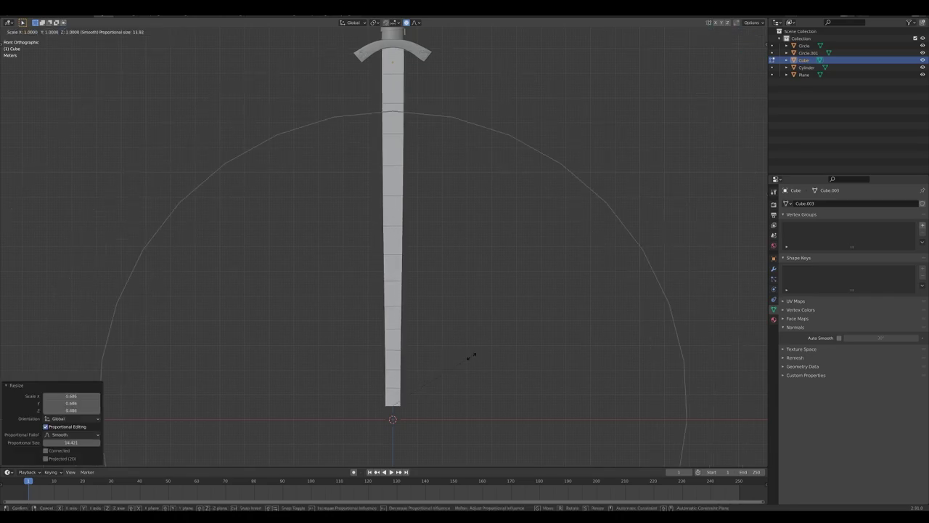
pyautogui.scroll(1, 447, 359)
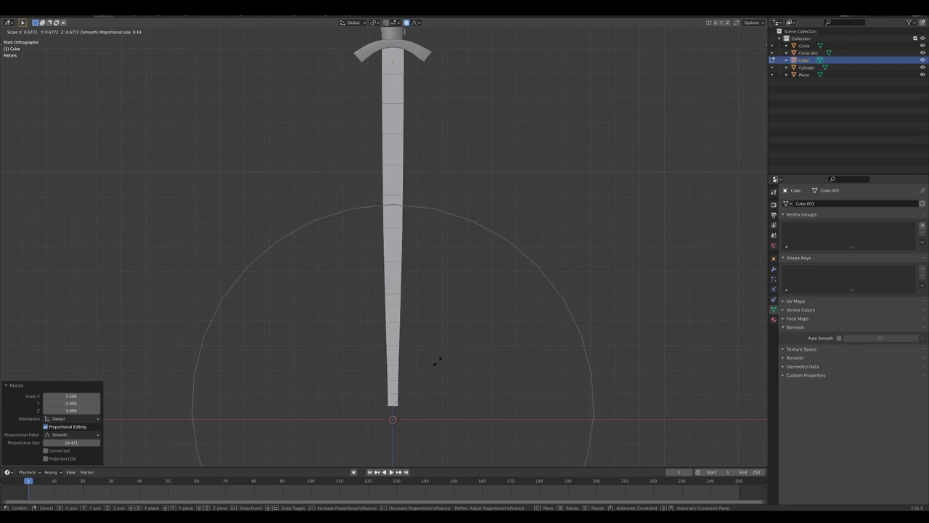
pyautogui.click(450, 361)
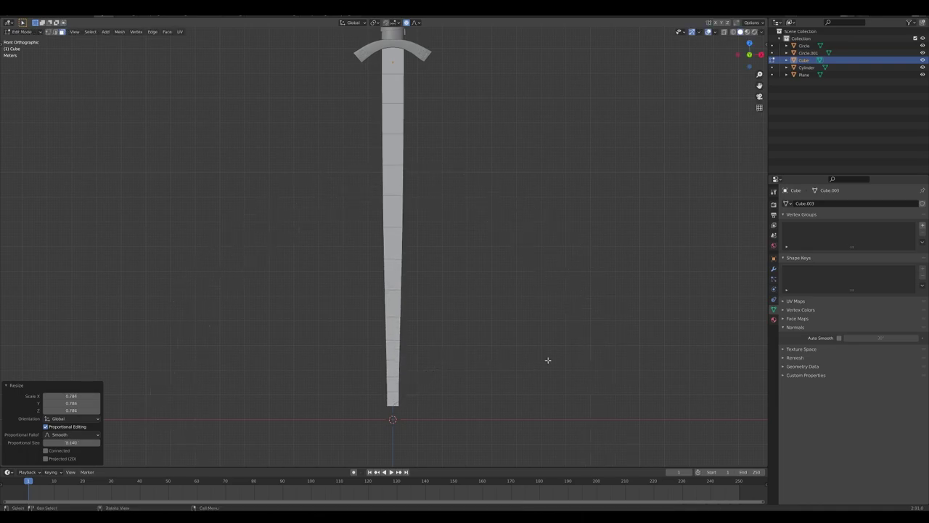
# Step: Bring the blade's end to a sharp point by scaling down the bottom face with smooth proportional editing at a reduced influence size
pyautogui.press('s')
pyautogui.scroll(5, 541, 359)
pyautogui.scroll(3, 501, 366)
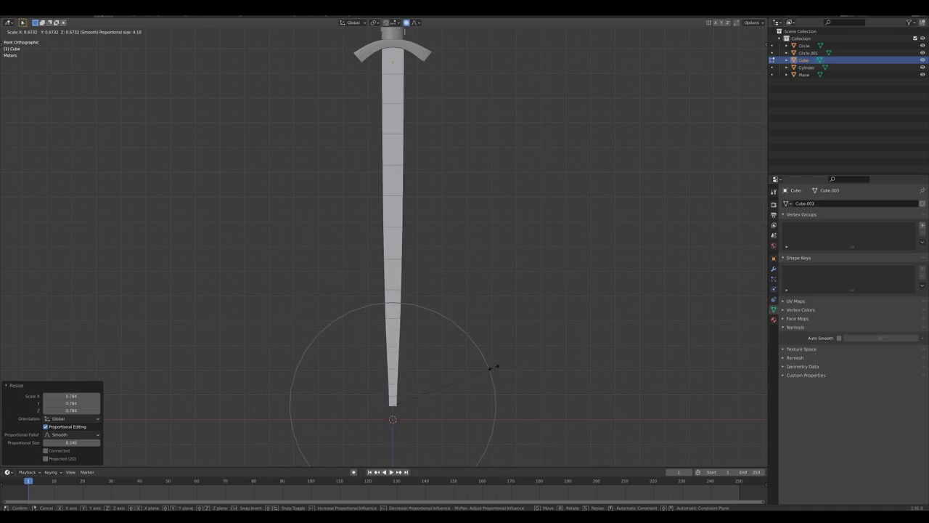
pyautogui.scroll(5, 512, 370)
pyautogui.scroll(6, 514, 378)
pyautogui.scroll(4, 481, 386)
pyautogui.click(437, 397)
pyautogui.moveTo(437, 398); pyautogui.dragTo(325, 158, button='middle')
pyautogui.click(323, 135)
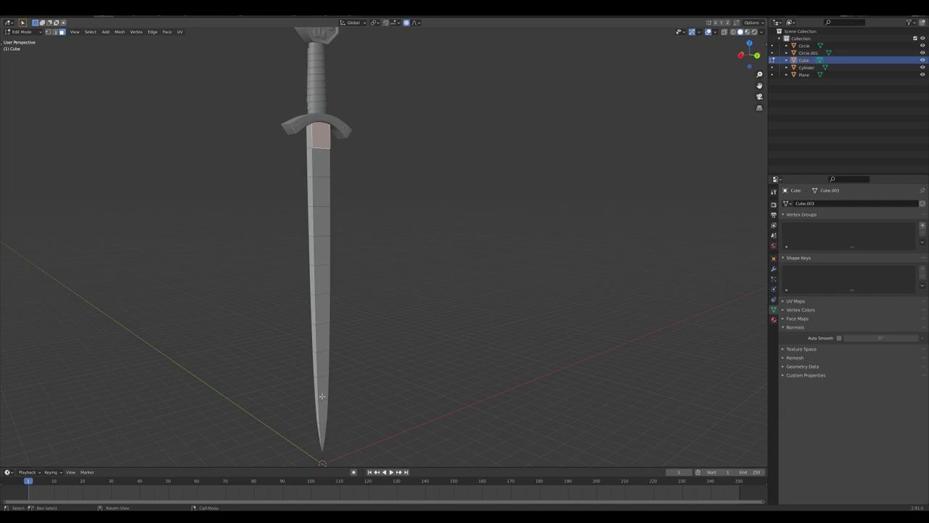
pyautogui.moveTo(351, 317)
pyautogui.mouseDown(button='middle')
pyautogui.moveTo(375, 304)
pyautogui.moveTo(460, 312)
pyautogui.moveTo(344, 307)
pyautogui.mouseUp(button='middle')
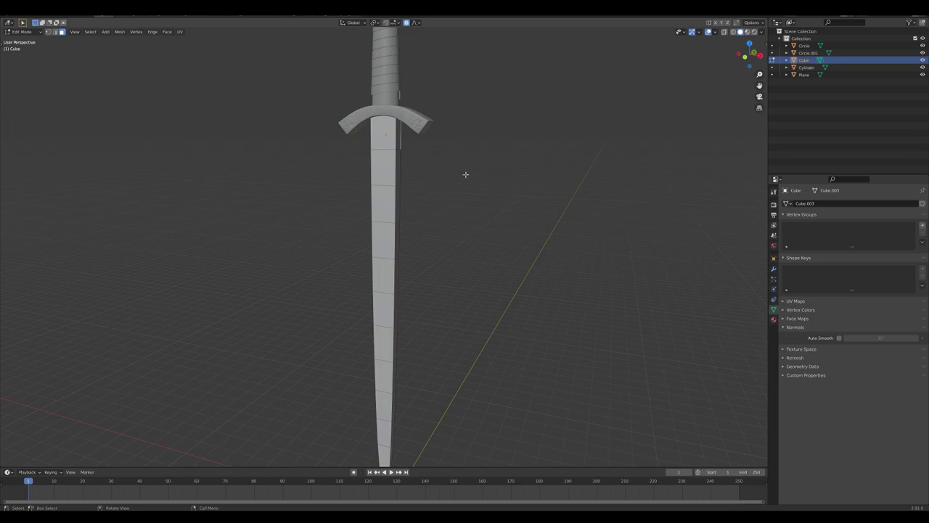
# Step: Return to Object Mode and move the blade about 5.24 m along X, clear of the rest of the sword
pyautogui.press('Tab')
pyautogui.moveTo(466, 174); pyautogui.dragTo(483, 209, button='middle')
pyautogui.press('g')
pyautogui.press('x')
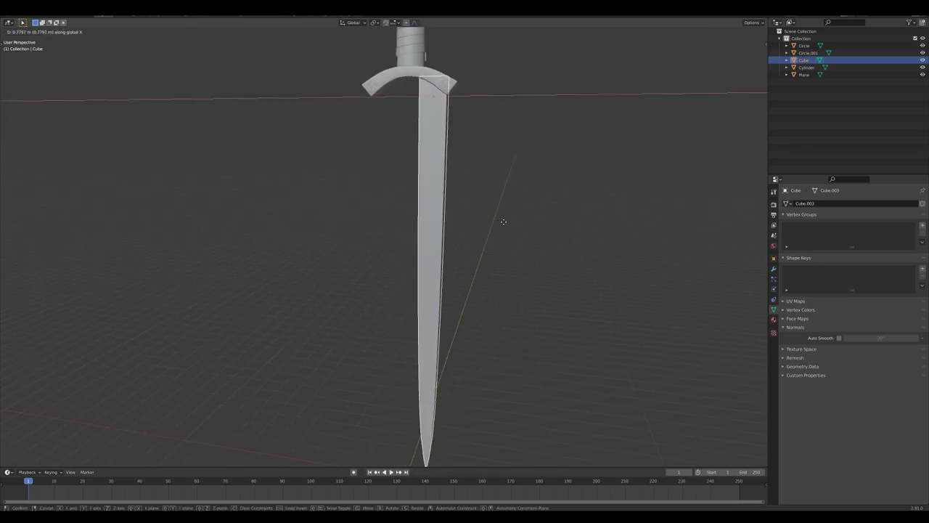
pyautogui.click(566, 244)
pyautogui.moveTo(564, 245); pyautogui.dragTo(546, 182, button='middle')
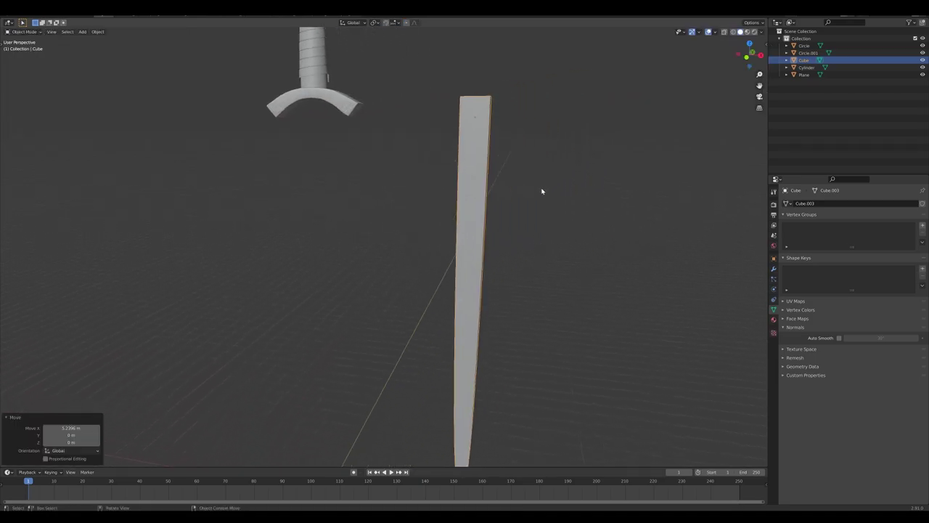
# Step: In wireframe from above, cut one unslid edge loop along the blade's length that splits its thickness in half along the X axis
pyautogui.press('KP_7')
pyautogui.keyDown('shift'); pyautogui.moveTo(501, 317); pyautogui.dragTo(386, 232, button='middle'); pyautogui.keyUp('shift')
pyautogui.scroll(5, 435, 247)
pyautogui.press('Tab')
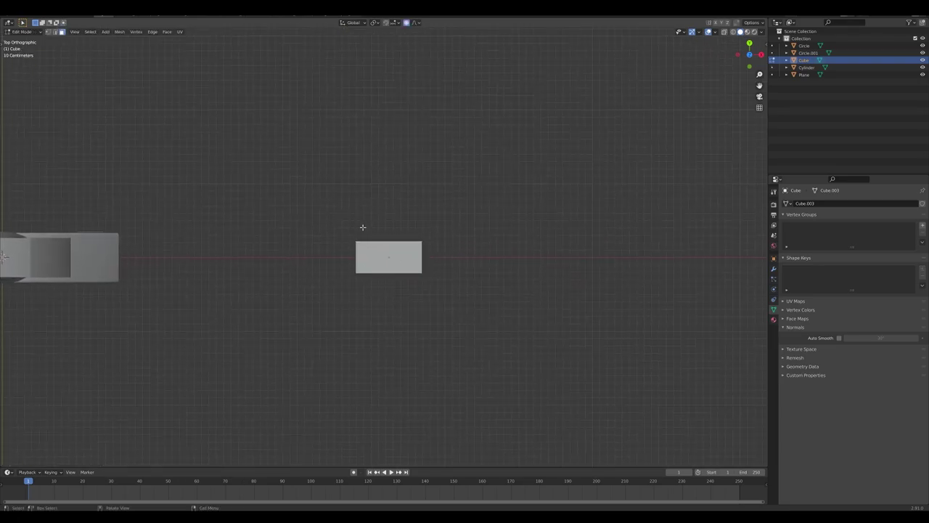
pyautogui.press('z')
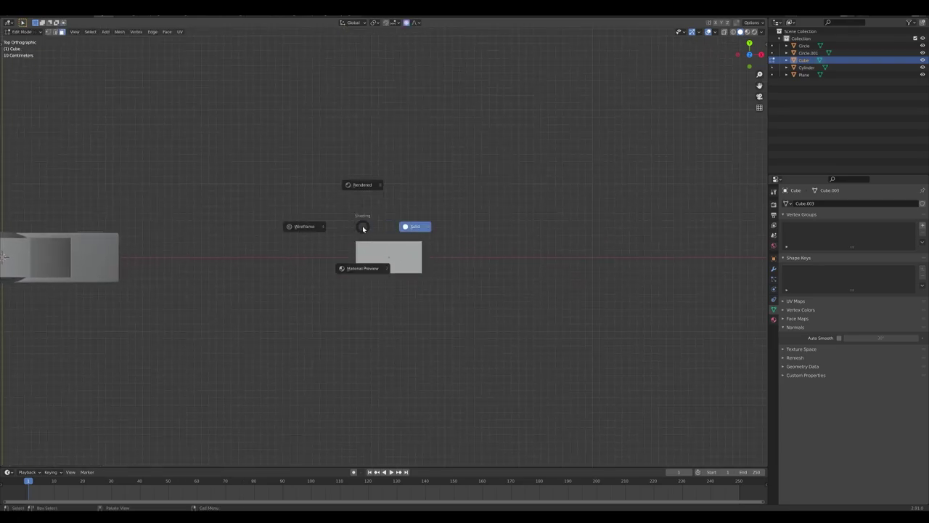
pyautogui.click(302, 234)
pyautogui.scroll(8, 257, 176)
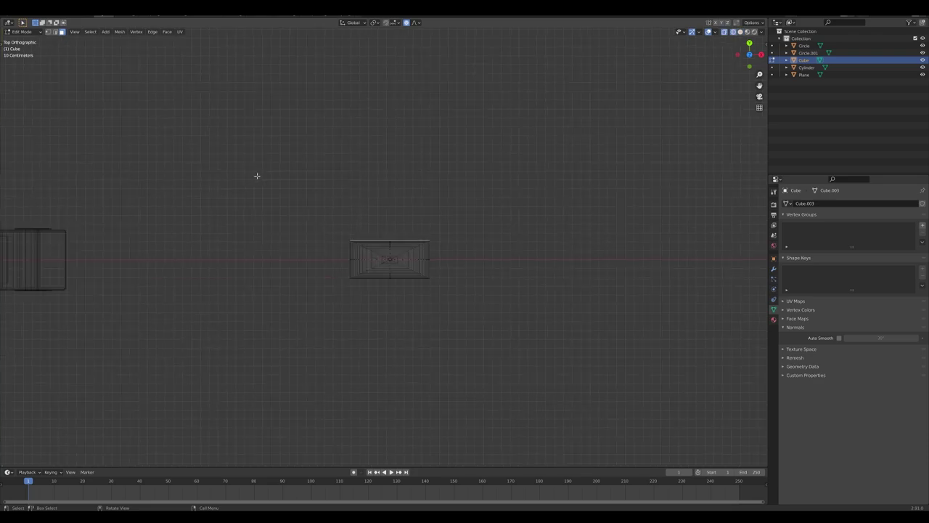
pyautogui.hotkey('ctrl', 'r')
pyautogui.click(285, 295)
pyautogui.rightClick(284, 296)
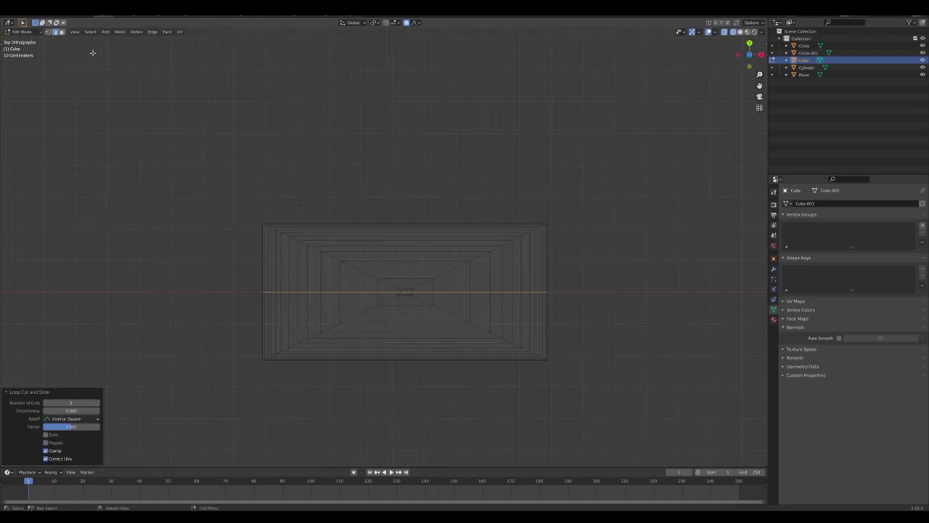
# Step: Select all faces of the blade's back half, beyond the central cut, and delete them
pyautogui.click(62, 32)
pyautogui.moveTo(78, 130); pyautogui.dragTo(683, 288)
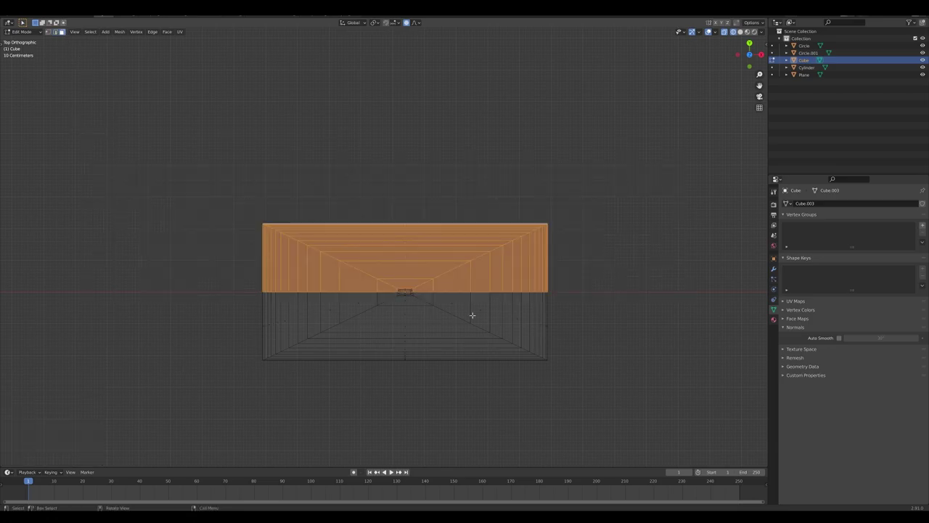
pyautogui.scroll(5, 471, 315)
pyautogui.scroll(-4, 224, 297)
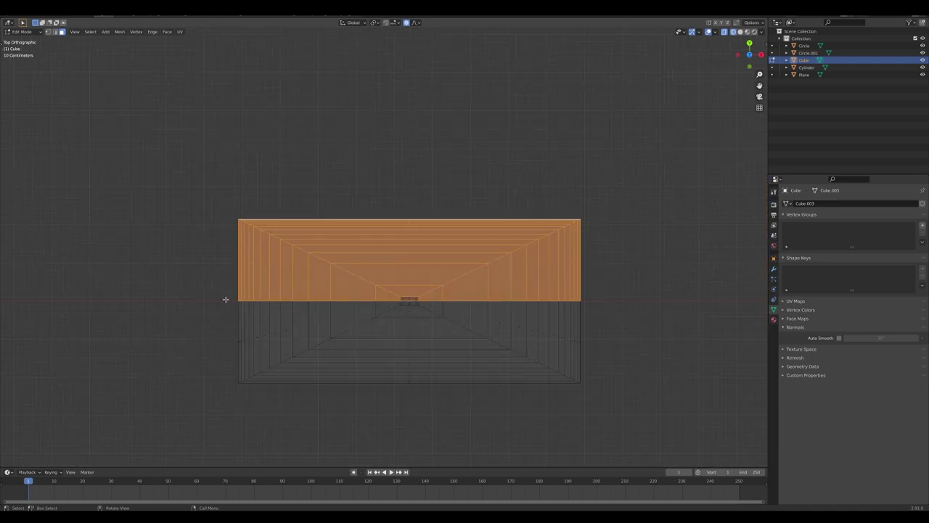
pyautogui.press('x')
pyautogui.click(298, 291)
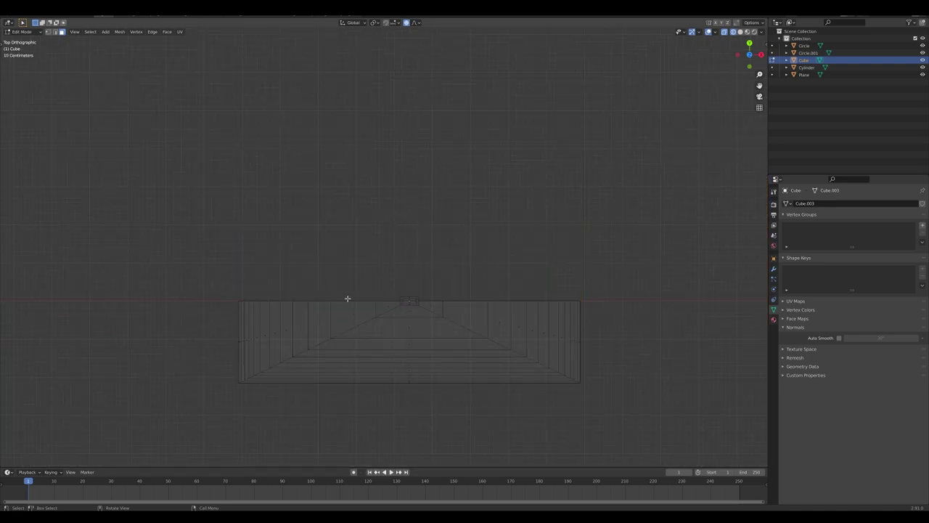
# Step: Delete the small leftover faces behind the centre line at the blade's tip
pyautogui.scroll(5, 377, 322)
pyautogui.moveTo(379, 377); pyautogui.dragTo(514, 408)
pyautogui.press('x')
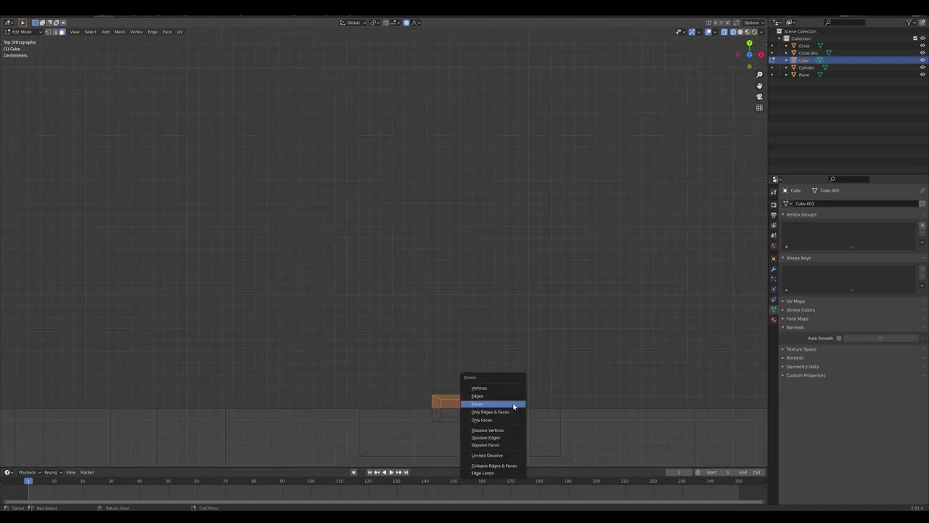
pyautogui.click(514, 405)
pyautogui.scroll(-4, 508, 396)
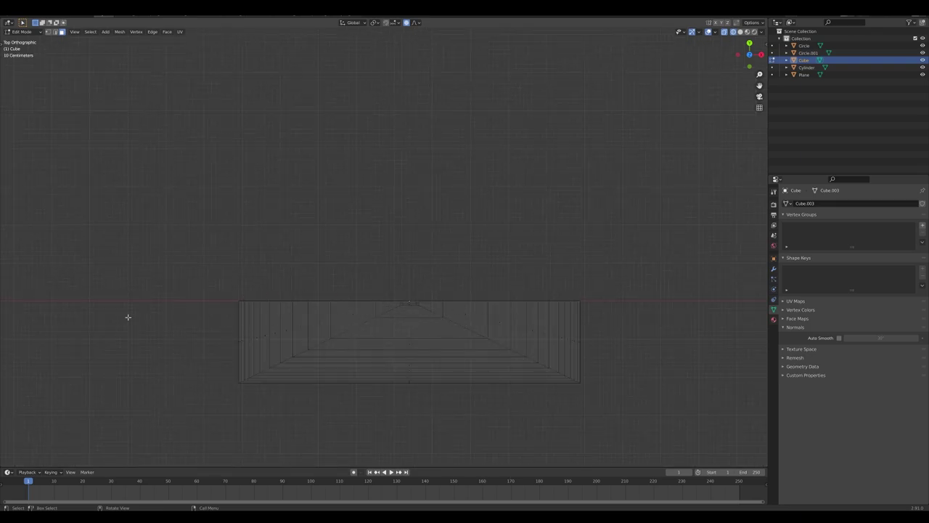
# Step: Restore solid shading and move the half blade back along X in Object Mode until it sits under the crossguard
pyautogui.press('z')
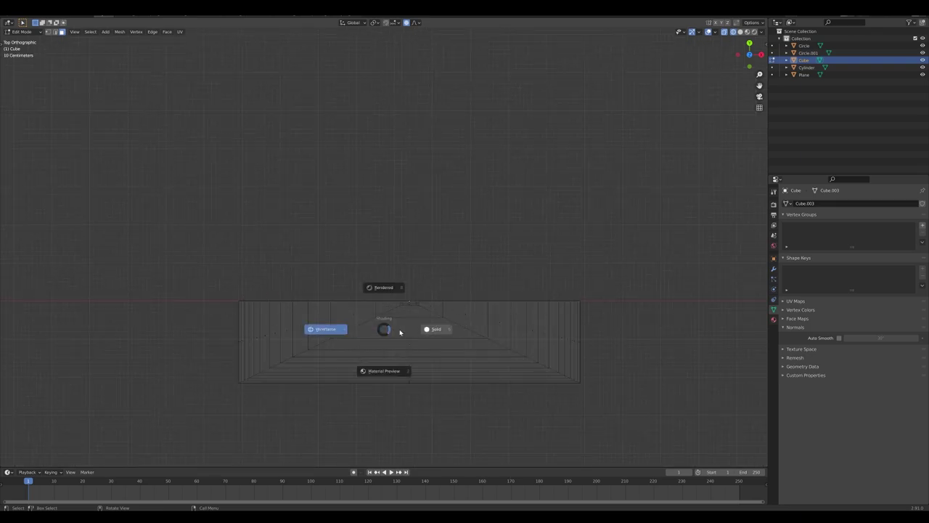
pyautogui.click(433, 329)
pyautogui.scroll(-5, 435, 330)
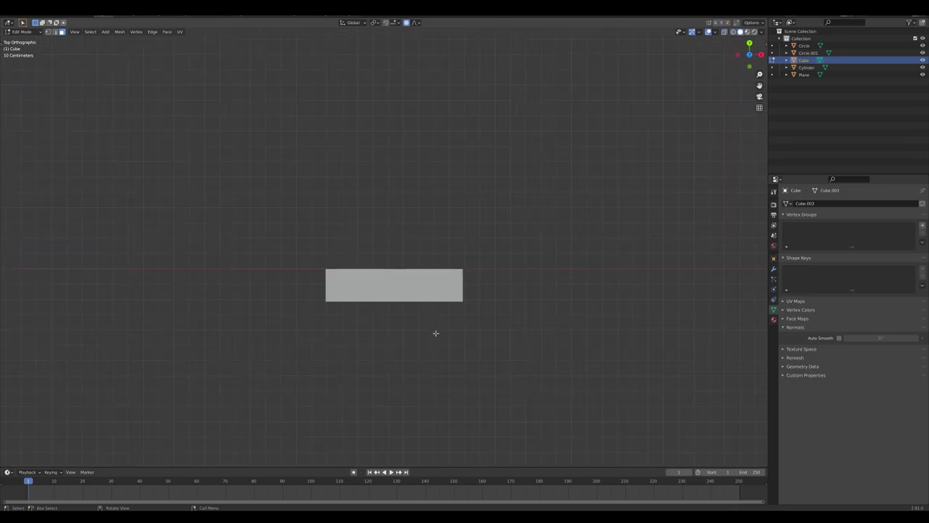
pyautogui.moveTo(436, 331); pyautogui.dragTo(535, 284, button='middle')
pyautogui.press('Tab')
pyautogui.press('g')
pyautogui.press('x')
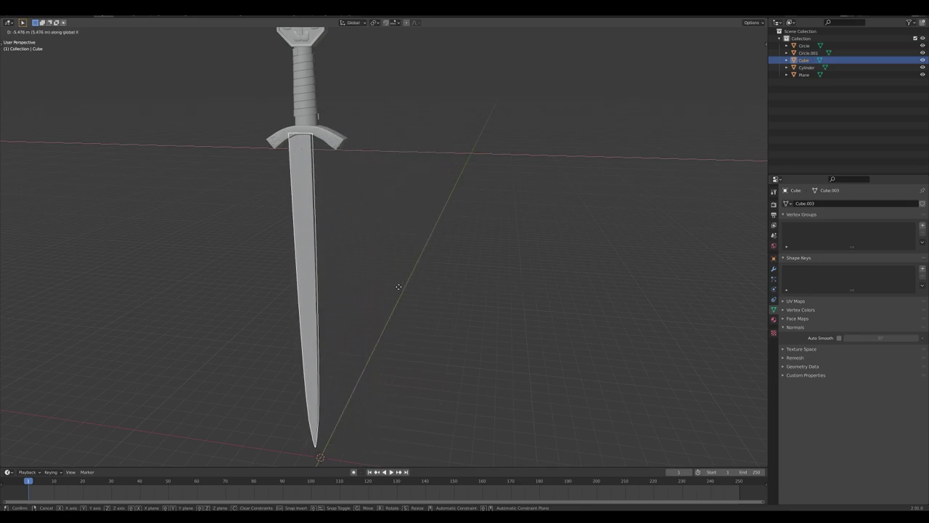
pyautogui.click(400, 287)
# Step: Fine-tune the blade's position in front view so it is centred beneath the crossguard, and deselect it
pyautogui.press('KP_1')
pyautogui.keyDown('shift'); pyautogui.moveTo(322, 192); pyautogui.dragTo(453, 293, button='middle'); pyautogui.keyUp('shift')
pyautogui.scroll(7, 452, 293)
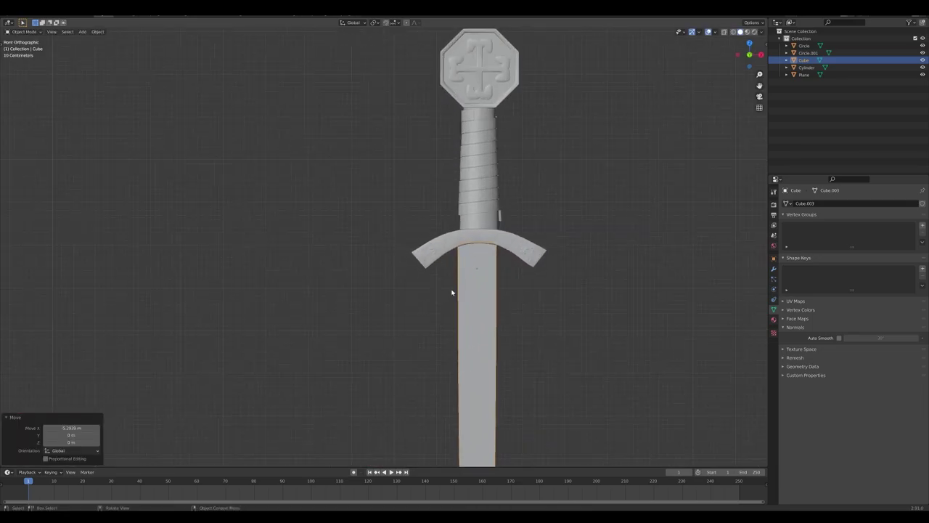
pyautogui.keyDown('shift'); pyautogui.moveTo(560, 312); pyautogui.dragTo(430, 280, button='middle'); pyautogui.keyUp('shift')
pyautogui.scroll(1, 429, 281)
pyautogui.press('g')
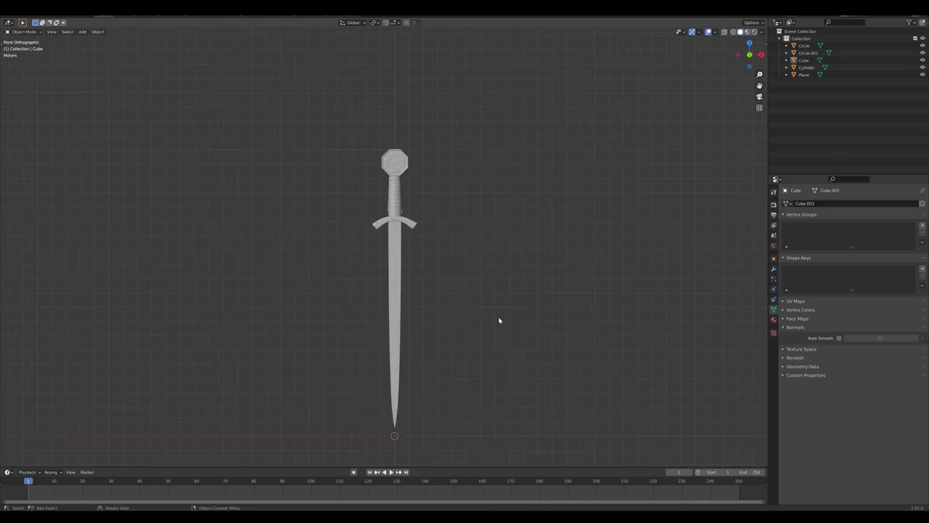
# Step: Switch to the sword reference picture in Photos, examine the groove along the blade, and return to Blender
pyautogui.moveTo(528, 510)
pyautogui.click(487, 498)
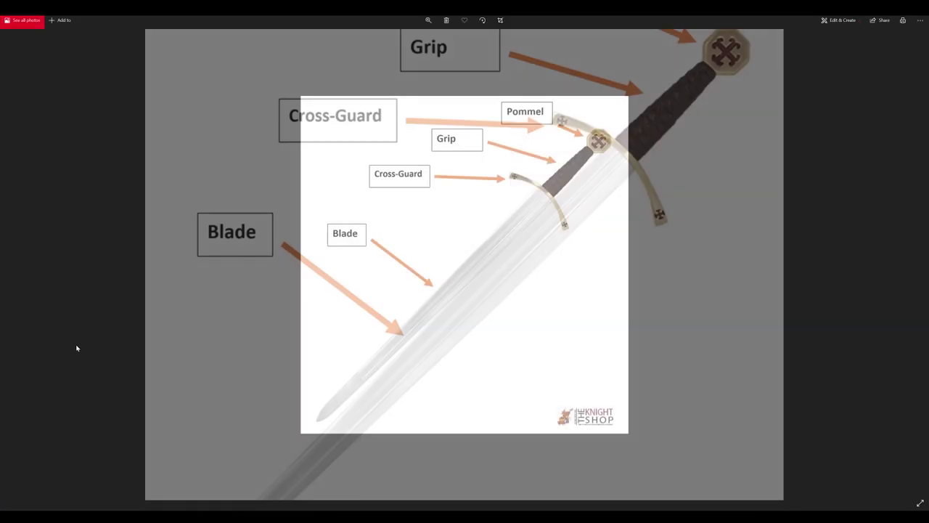
pyautogui.scroll(2, 457, 322)
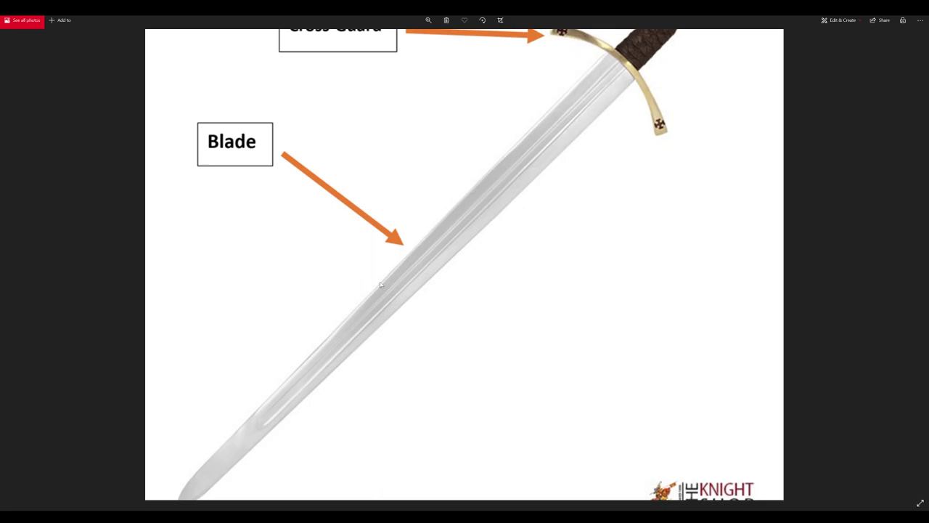
pyautogui.hotkey('alt', 'Tab')
# Step: Cut two evenly spaced edge loops down the length of the blade's front, without sliding them
pyautogui.press('Tab')
pyautogui.scroll(3, 428, 266)
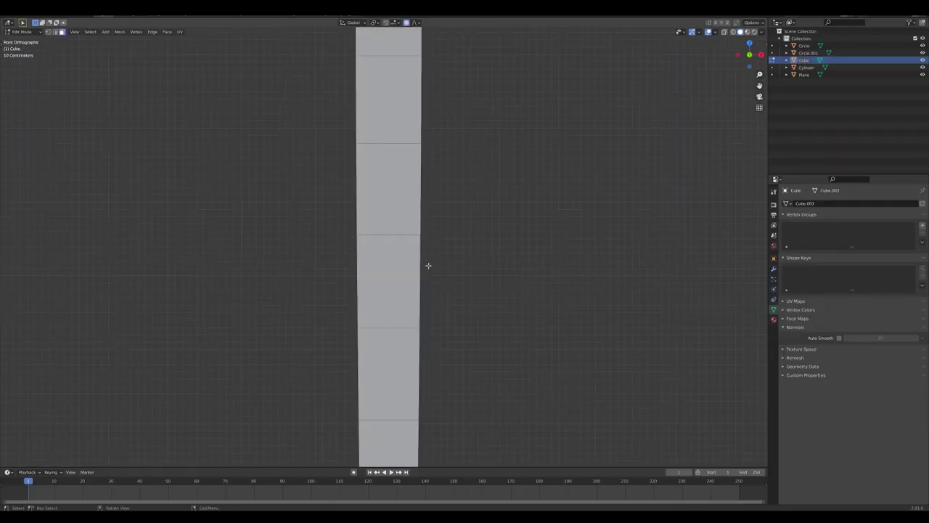
pyautogui.scroll(-2, 416, 269)
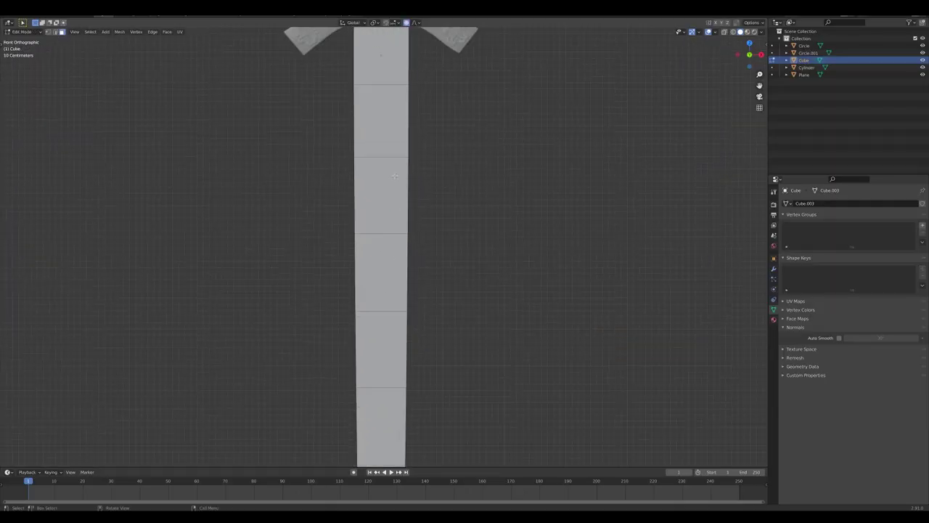
pyautogui.hotkey('ctrl', 'r')
pyautogui.scroll(1, 387, 158)
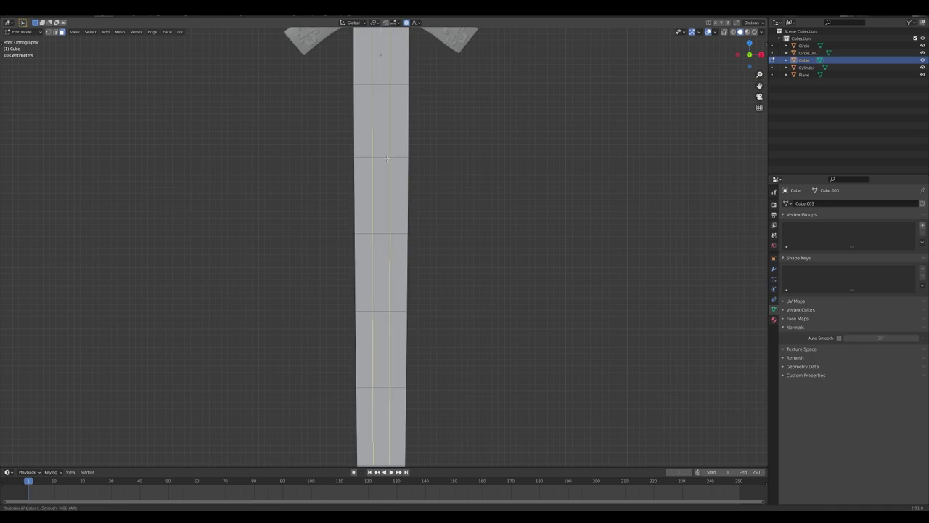
pyautogui.keyDown('shift'); pyautogui.moveTo(387, 158); pyautogui.dragTo(387, 166, button='middle'); pyautogui.keyUp('shift')
pyautogui.click(387, 166)
pyautogui.rightClick(388, 165)
# Step: Select the central strip of faces from just below the crossguard down to several segments above the blade's tip
pyautogui.click(62, 31)
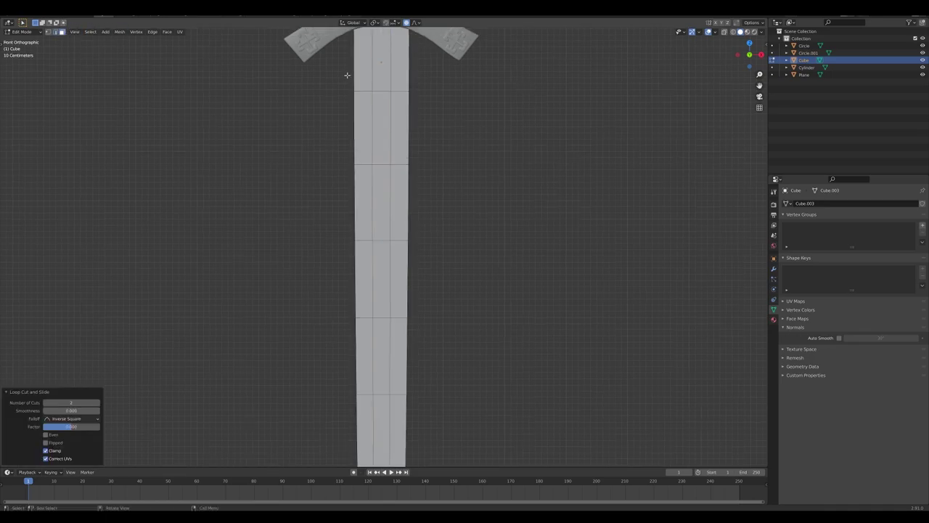
pyautogui.click(382, 69)
pyautogui.scroll(-2, 427, 232)
pyautogui.keyDown('shift'); pyautogui.moveTo(427, 232); pyautogui.dragTo(436, 62, button='middle'); pyautogui.keyUp('shift')
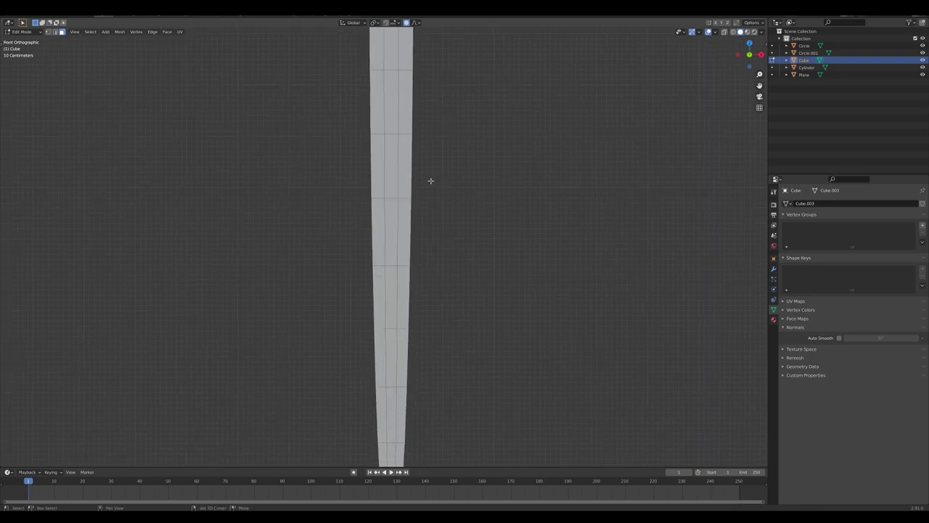
pyautogui.keyDown('ctrl'); pyautogui.click(390, 238); pyautogui.keyUp('ctrl')
pyautogui.scroll(-3, 392, 247)
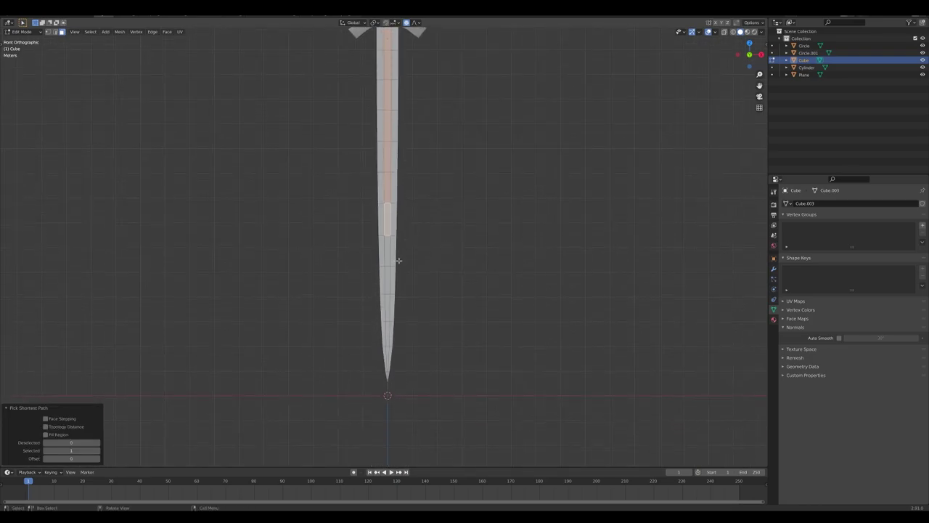
pyautogui.scroll(4, 389, 251)
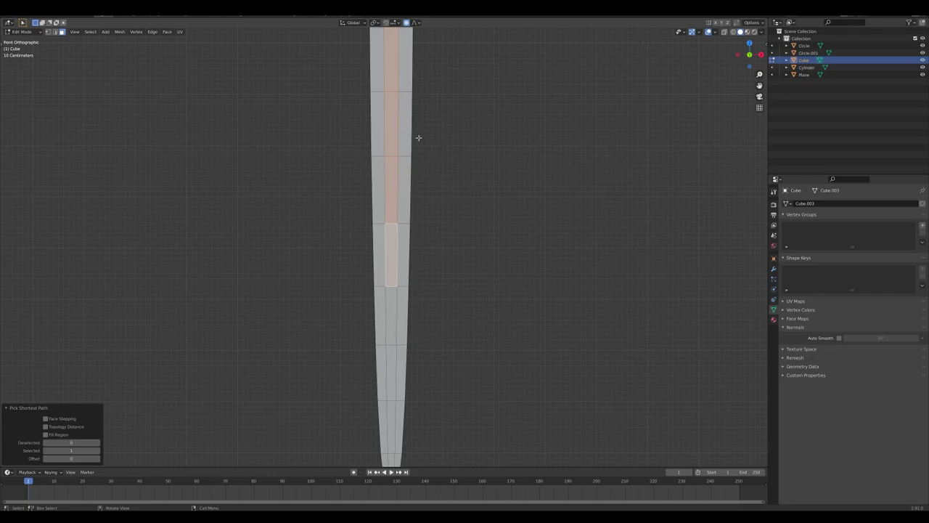
# Step: Try extruding the selected central strip by 0.04 m along its normal, and undo it
pyautogui.moveTo(417, 138); pyautogui.dragTo(411, 238, button='middle')
pyautogui.press('e')
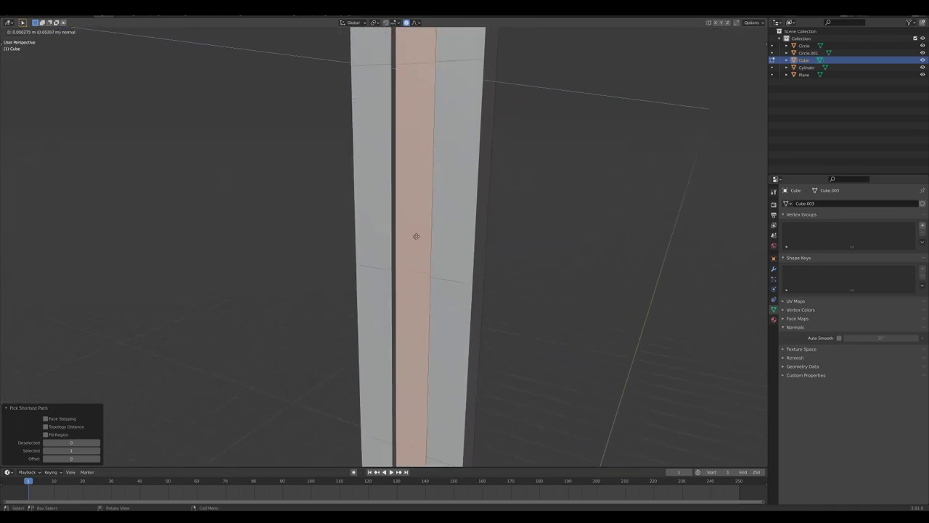
pyautogui.write('0')
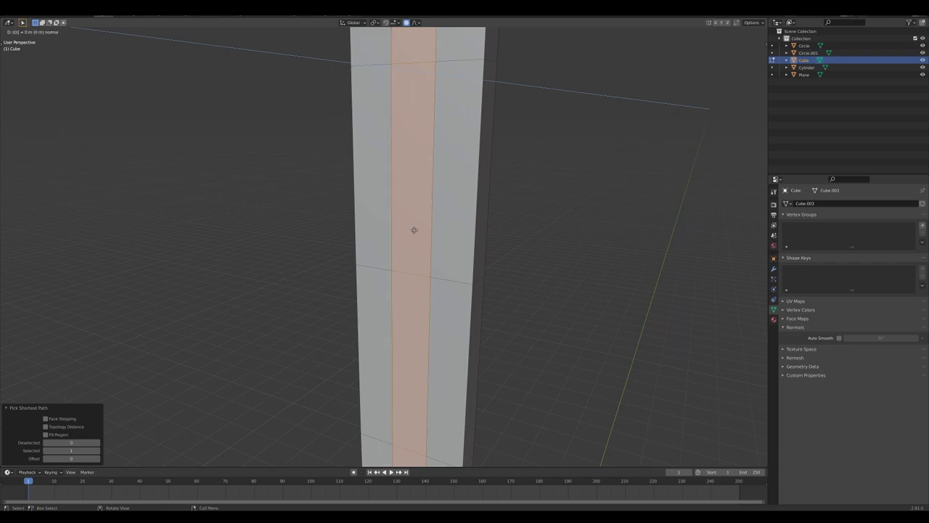
pyautogui.write('.04')
pyautogui.press('Return')
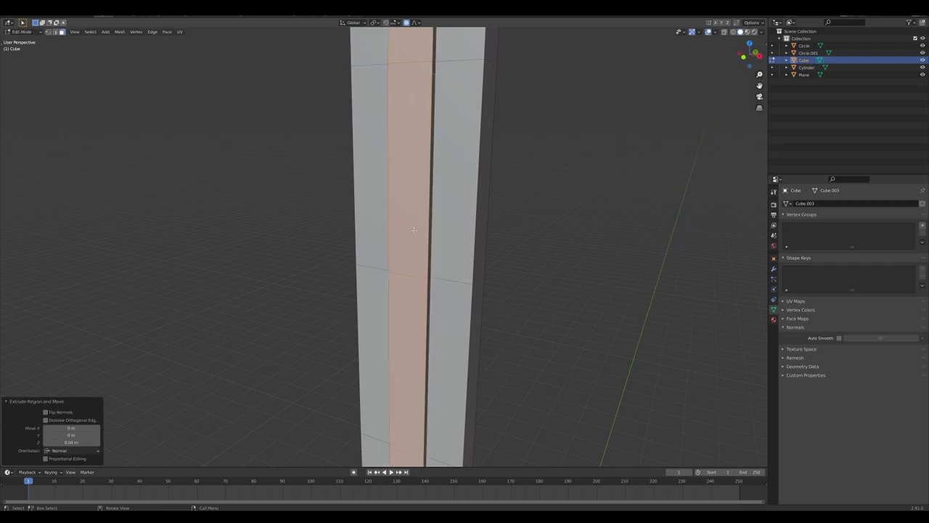
pyautogui.moveTo(414, 230)
pyautogui.mouseDown(button='middle')
pyautogui.moveTo(396, 232)
pyautogui.moveTo(405, 233)
pyautogui.mouseUp(button='middle')
pyautogui.hotkey('ctrl', 'z')
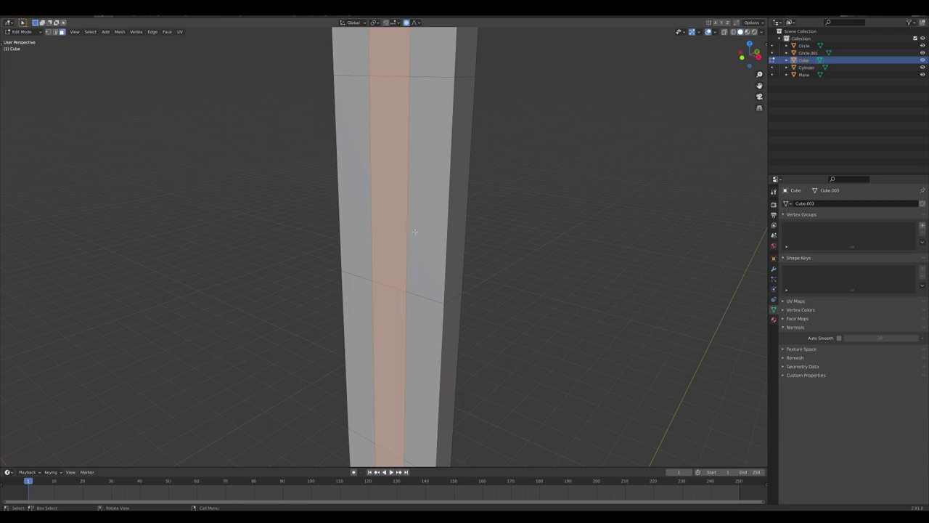
# Step: Extrude the selected central strip inward by -0.04 m to form the blade's groove, and return to Object Mode
pyautogui.write('e')
pyautogui.write('-0.04')
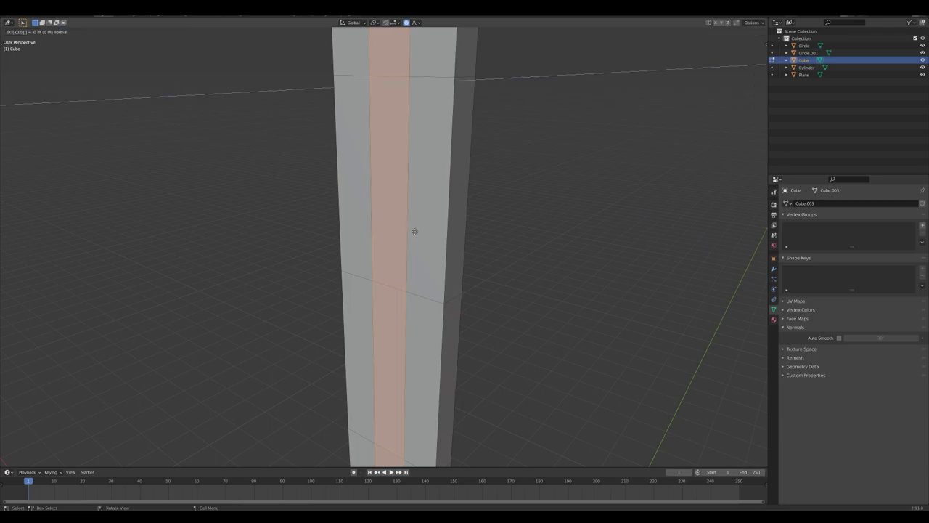
pyautogui.press('Return')
pyautogui.scroll(-3, 436, 189)
pyautogui.scroll(-3, 429, 204)
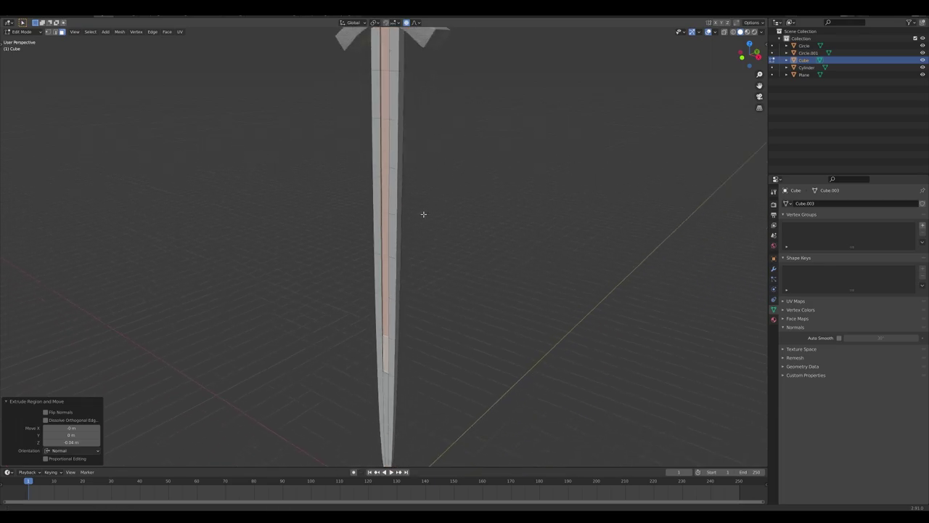
pyautogui.press('Tab')
pyautogui.scroll(3, 428, 225)
pyautogui.scroll(4, 415, 245)
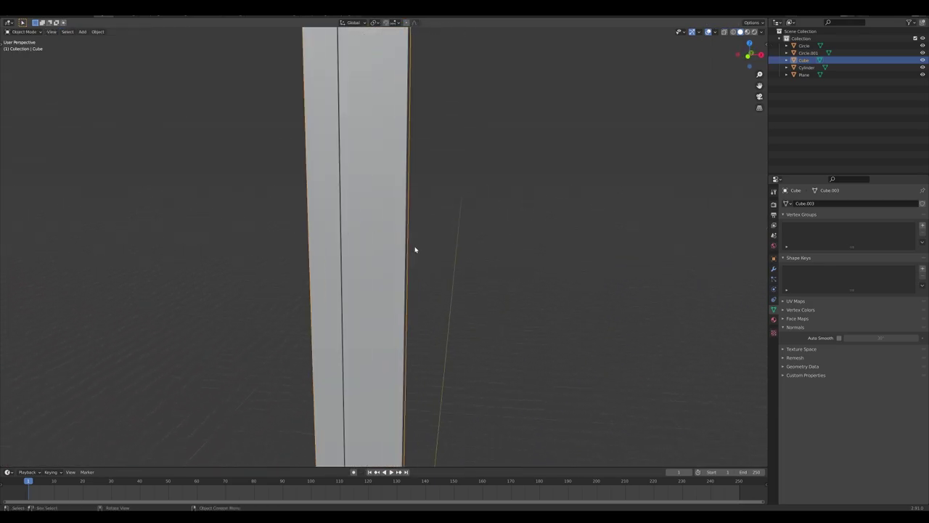
# Step: Cut three evenly spaced edge loops down the groove's central strip, without sliding them
pyautogui.scroll(-3, 414, 249)
pyautogui.keyDown('shift'); pyautogui.moveTo(402, 305); pyautogui.dragTo(424, 177, button='middle'); pyautogui.keyUp('shift')
pyautogui.scroll(3, 411, 363)
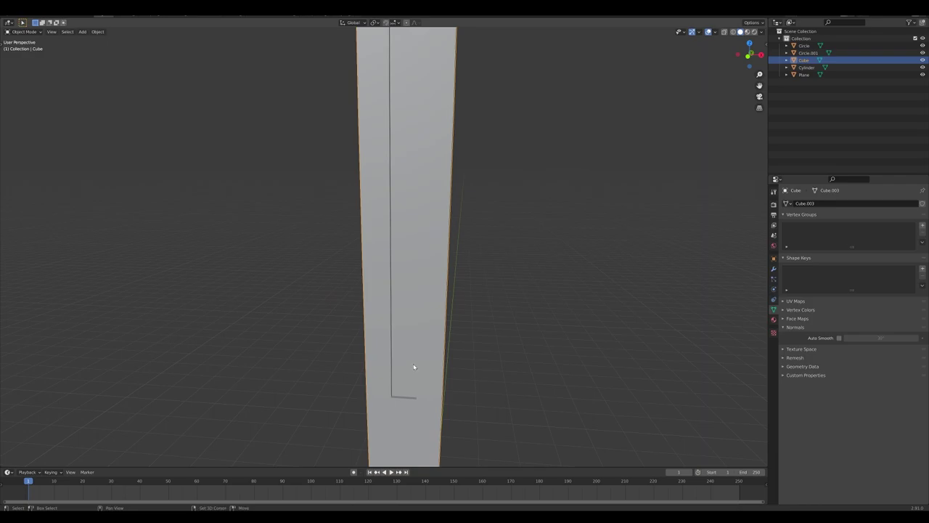
pyautogui.press('Tab')
pyautogui.hotkey('ctrl', 'r')
pyautogui.scroll(2, 415, 291)
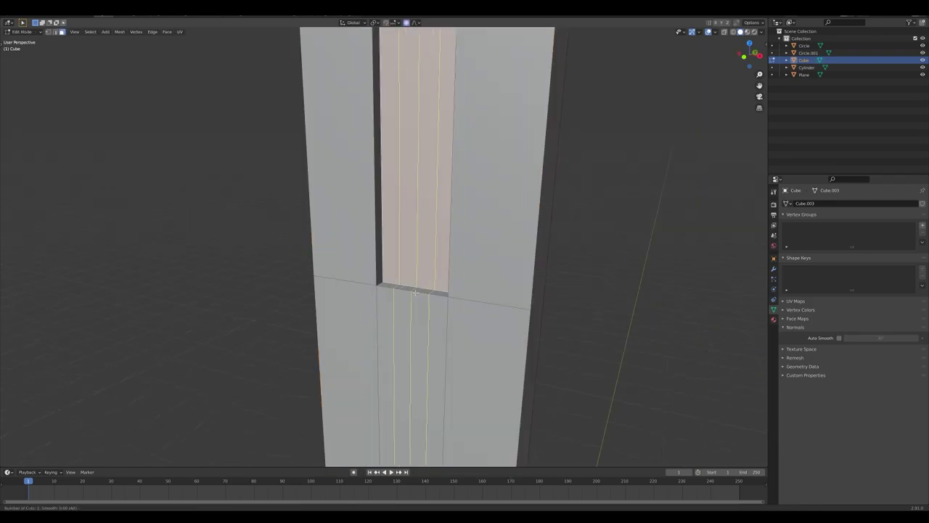
pyautogui.click(415, 292)
pyautogui.rightClick(414, 292)
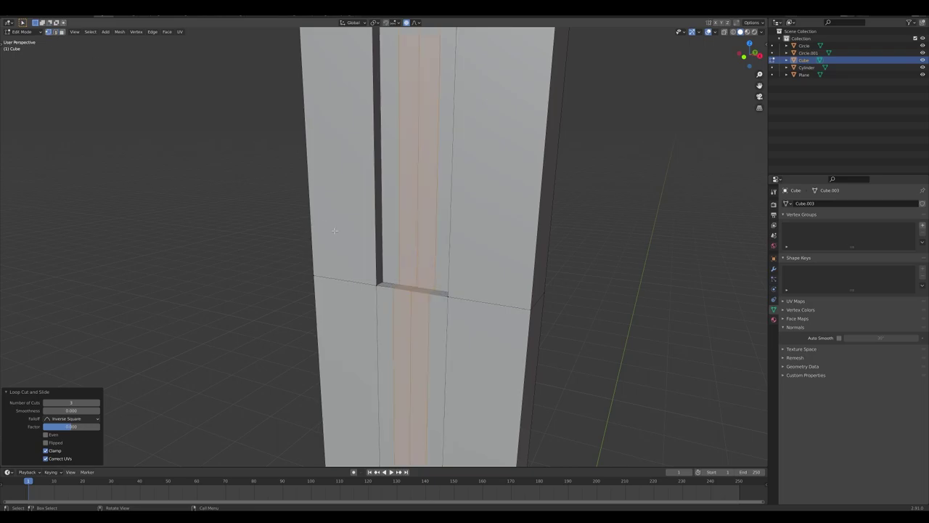
pyautogui.hotkey('alt', 'a')
# Step: Pull the middle of the groove's lower end down along Z into a point, using smooth proportional editing with a size of about 0.16
pyautogui.scroll(1, 424, 297)
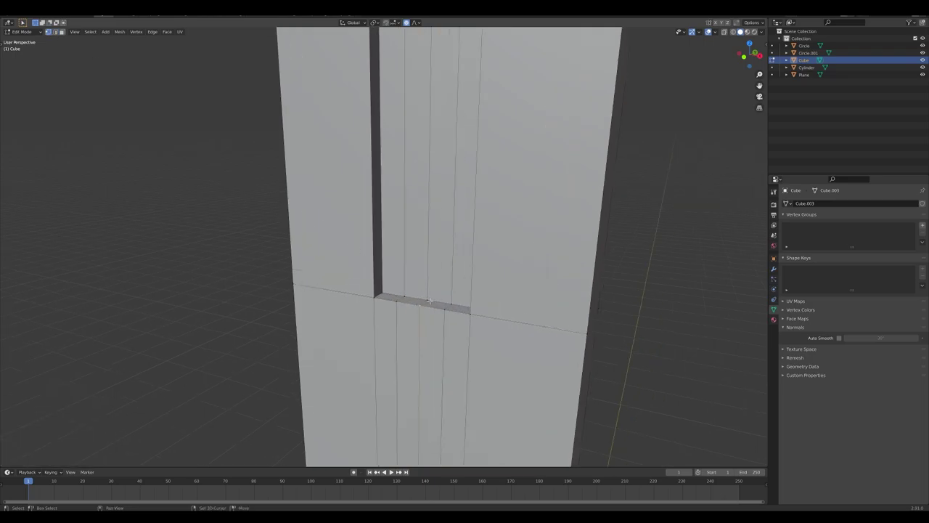
pyautogui.keyDown('shift'); pyautogui.moveTo(429, 304); pyautogui.dragTo(413, 249, button='middle'); pyautogui.keyUp('shift')
pyautogui.press('g')
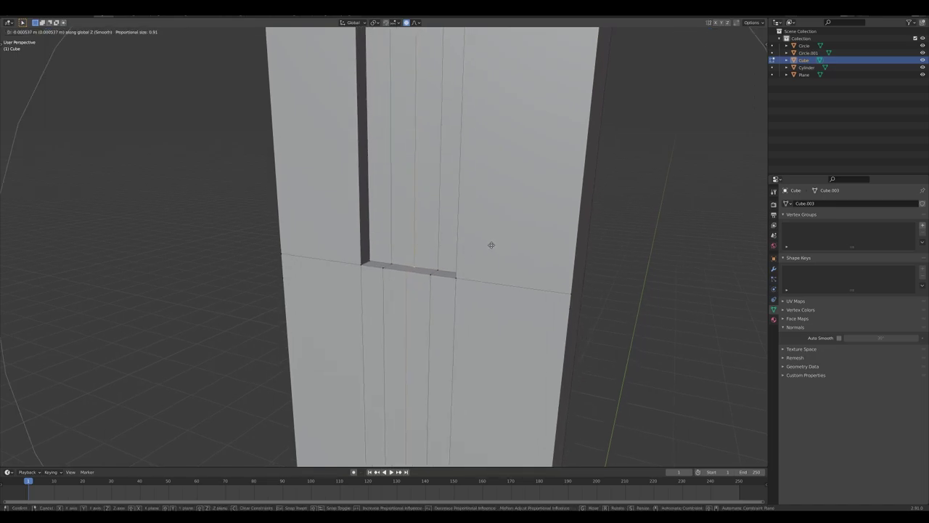
pyautogui.press('z')
pyautogui.scroll(4, 487, 254)
pyautogui.scroll(8, 483, 268)
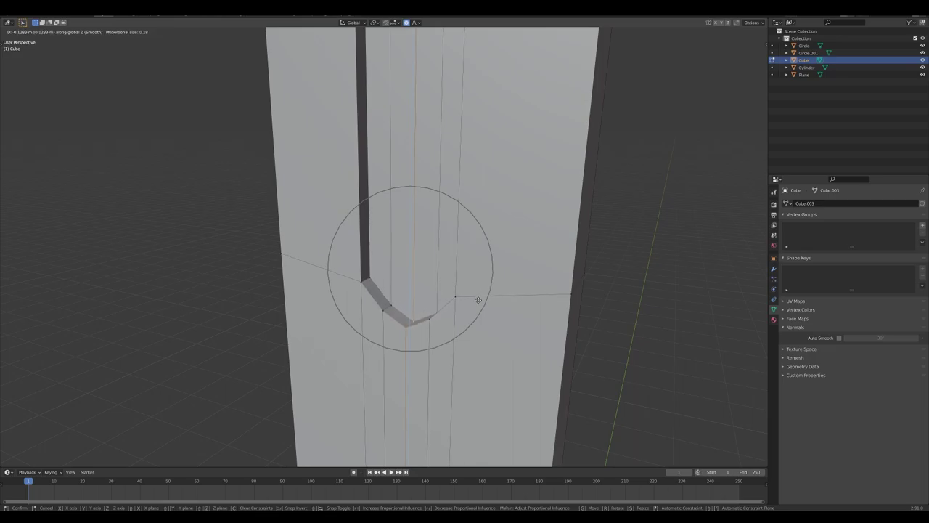
pyautogui.scroll(2, 478, 301)
pyautogui.scroll(-1, 477, 307)
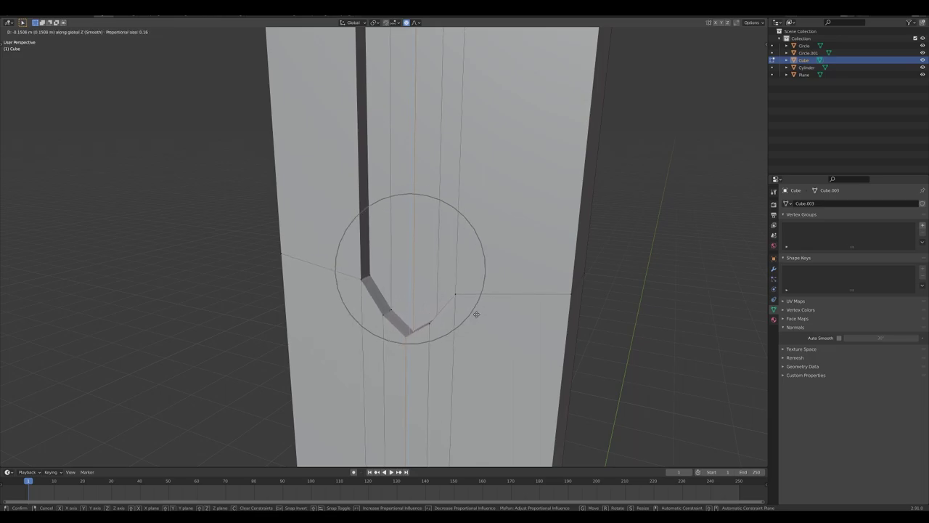
pyautogui.click(477, 324)
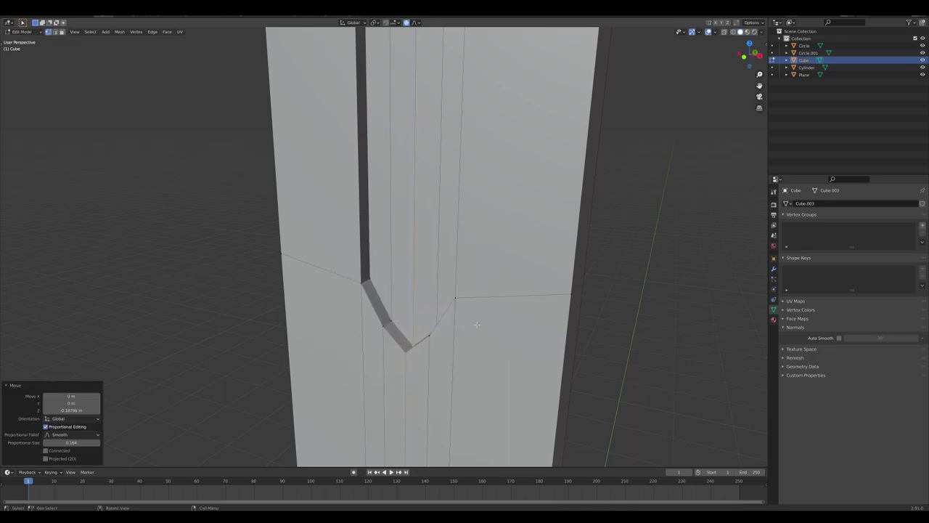
# Step: Bevel the edge loop around the groove's outer rim by about 0.07 m with 4 segments, and return to Object Mode
pyautogui.press('Tab')
pyautogui.moveTo(452, 315); pyautogui.dragTo(421, 282, button='middle')
pyautogui.press('Tab')
pyautogui.scroll(2, 436, 285)
pyautogui.scroll(3, 422, 282)
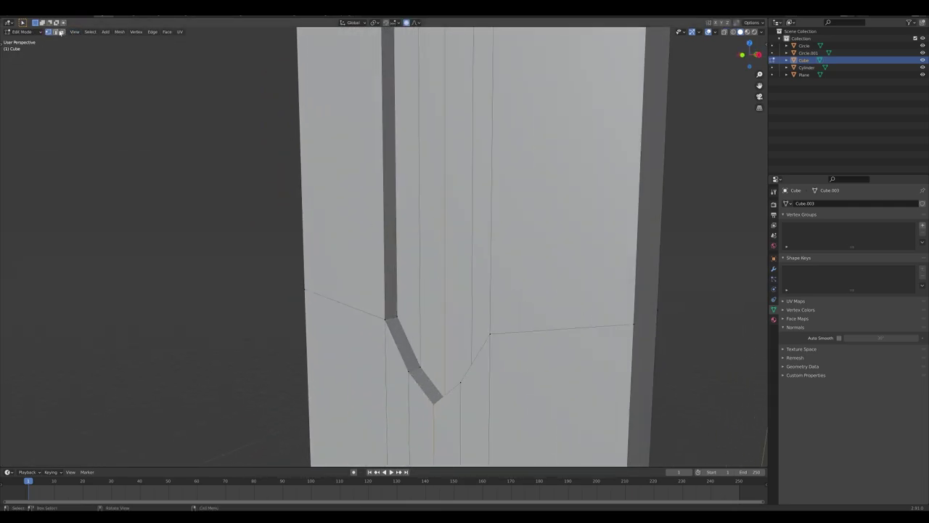
pyautogui.click(55, 32)
pyautogui.keyDown('alt'); pyautogui.click(384, 230); pyautogui.keyUp('alt')
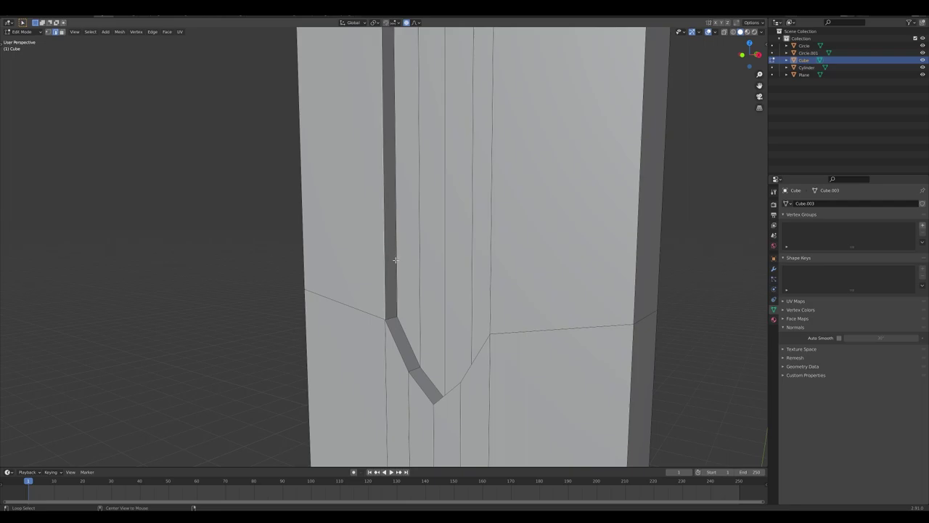
pyautogui.moveTo(392, 336); pyautogui.dragTo(490, 288, button='middle')
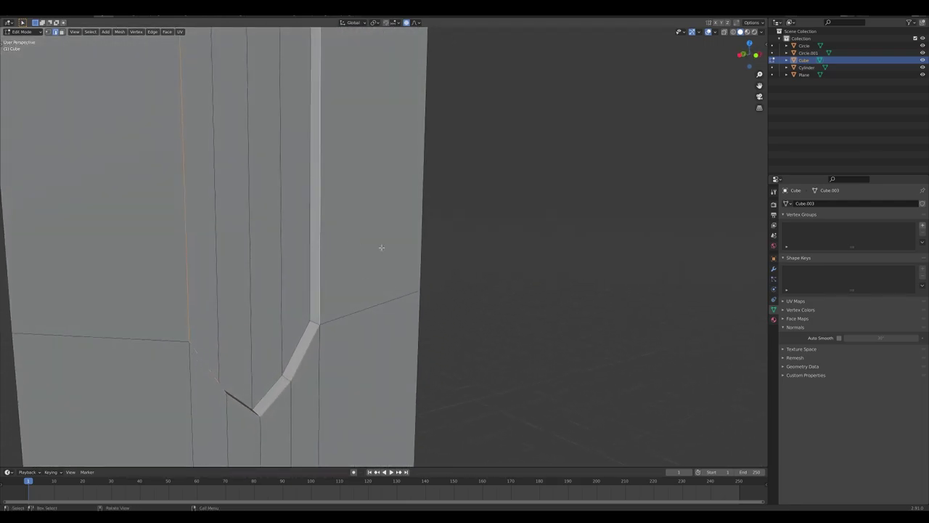
pyautogui.moveTo(382, 249); pyautogui.dragTo(331, 251, button='middle')
pyautogui.hotkey('ctrl', 'b')
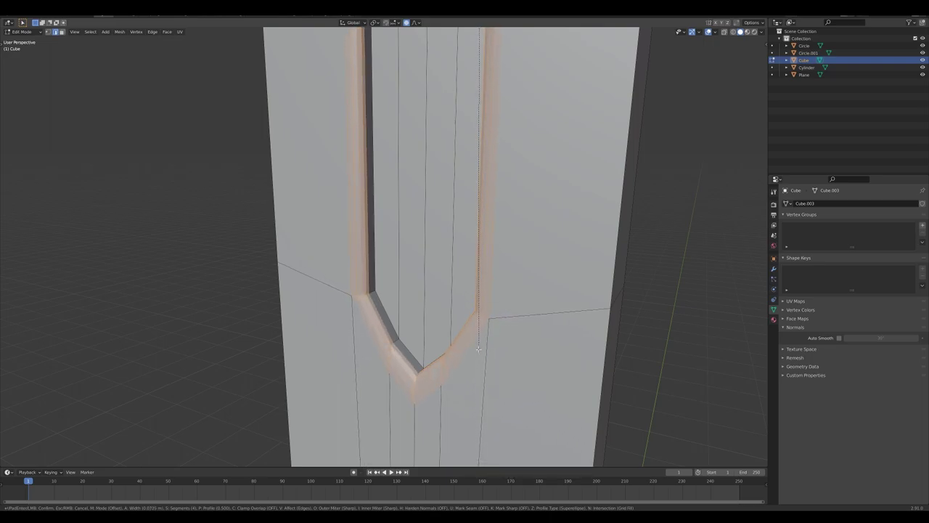
pyautogui.click(477, 183)
pyautogui.scroll(-3, 476, 182)
pyautogui.scroll(-10, 476, 183)
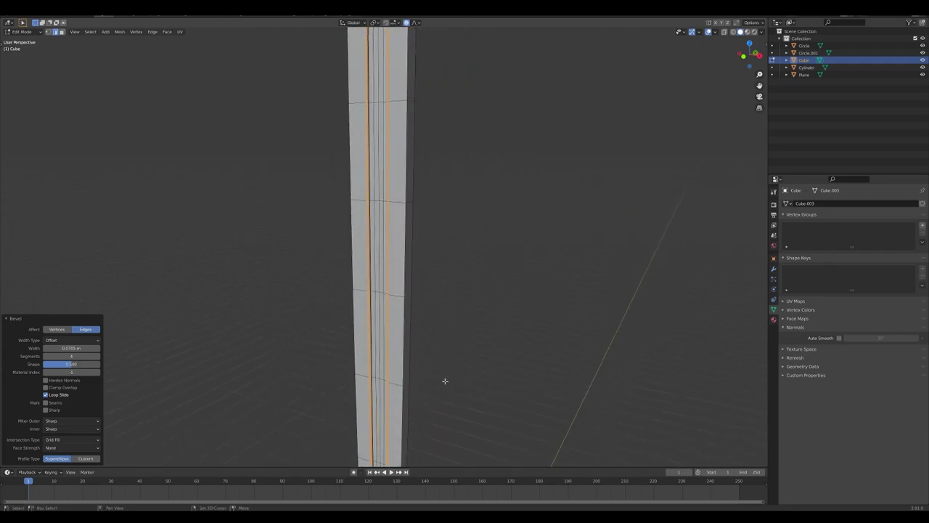
pyautogui.keyDown('shift'); pyautogui.moveTo(425, 172); pyautogui.dragTo(486, 185, button='middle'); pyautogui.keyUp('shift')
pyautogui.press('Tab')
# Step: Move the half blade about -0.24 m along the Y axis
pyautogui.scroll(8, 437, 291)
pyautogui.press('g')
pyautogui.press('y')
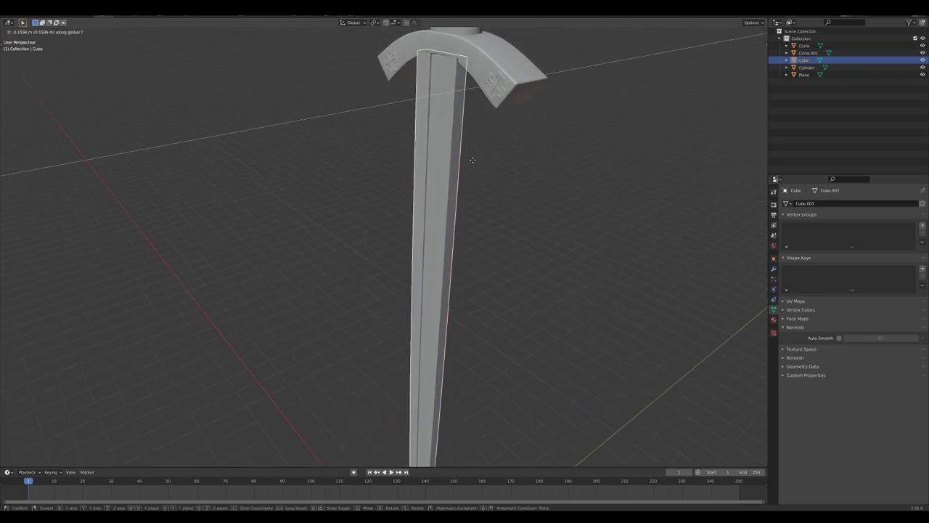
pyautogui.click(469, 159)
pyautogui.moveTo(469, 160); pyautogui.dragTo(448, 156, button='middle')
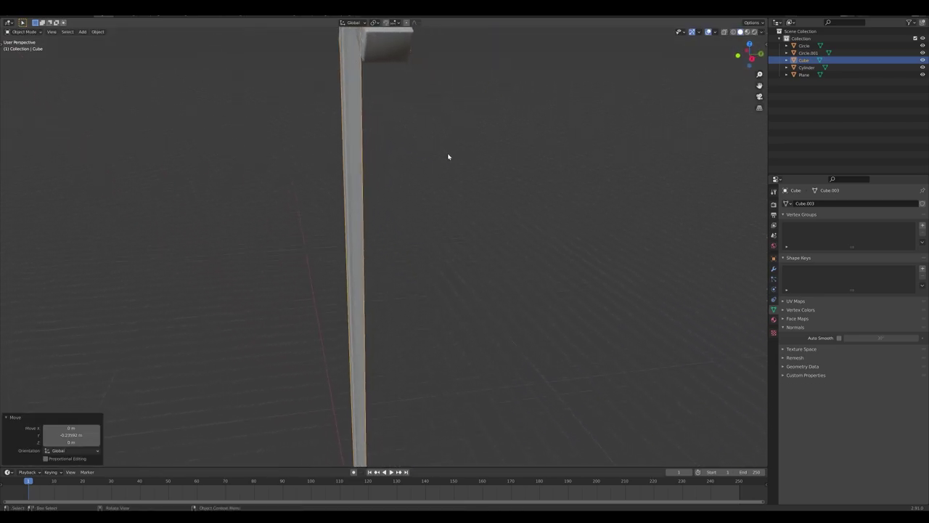
# Step: Add a Mirror modifier to the blade on the Y axis only, and apply all of the blade's transforms
pyautogui.click(774, 268)
pyautogui.click(833, 204)
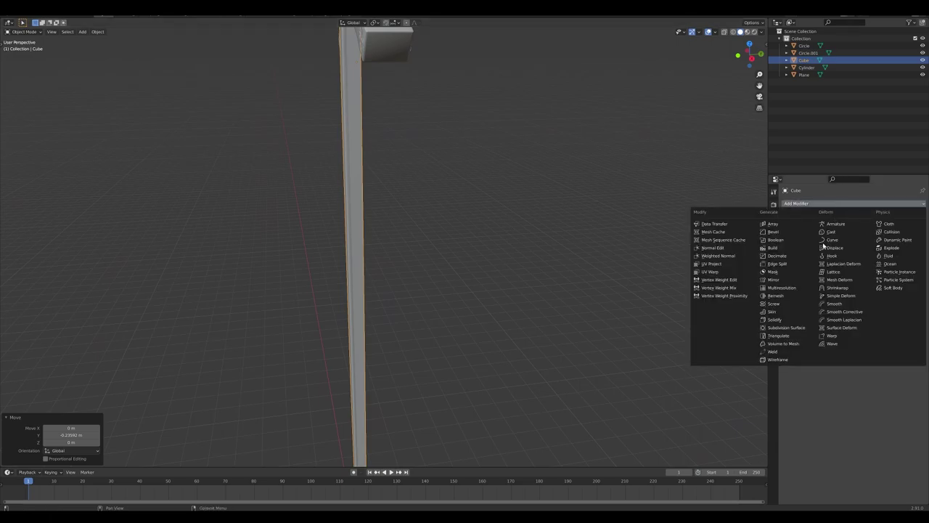
pyautogui.click(782, 280)
pyautogui.click(876, 228)
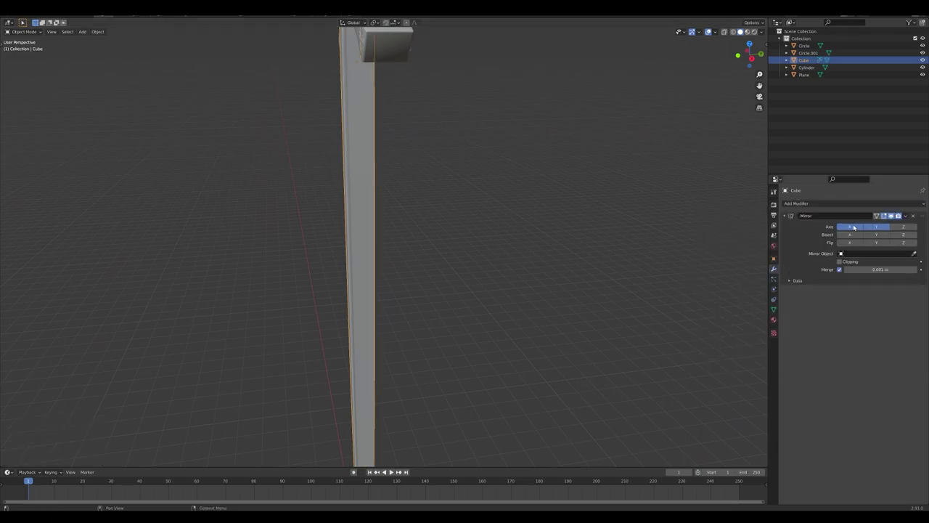
pyautogui.click(97, 31)
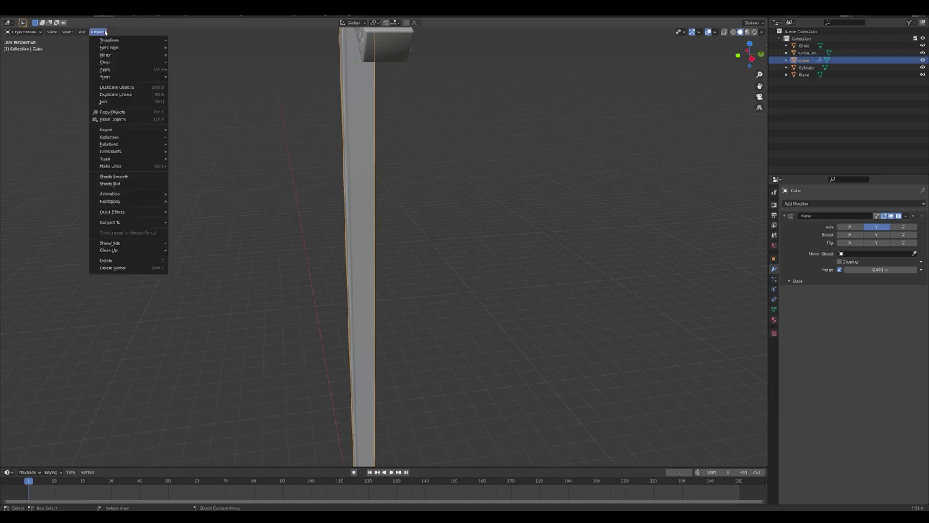
pyautogui.moveTo(118, 68)
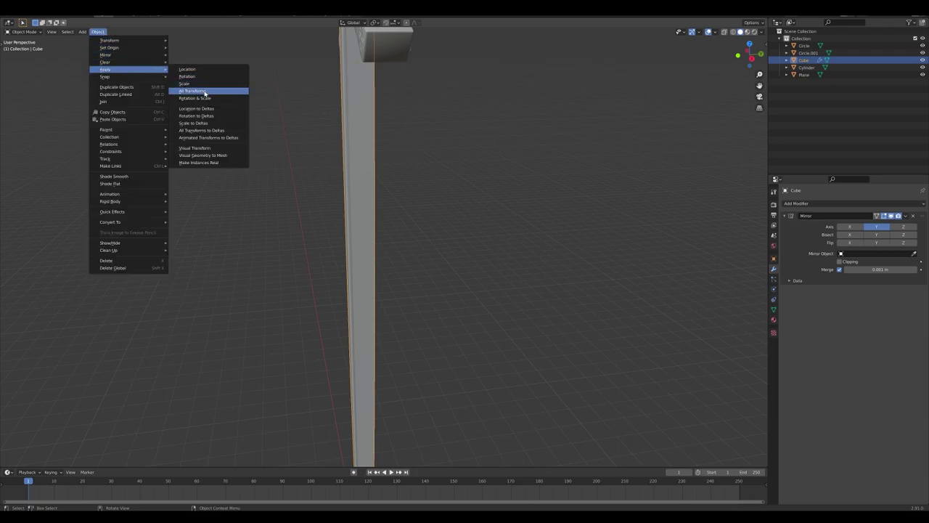
pyautogui.click(207, 92)
# Step: Move the mirrored blade about 0.10 m along the Y axis and apply all transforms
pyautogui.moveTo(376, 143)
pyautogui.mouseDown(button='middle')
pyautogui.moveTo(359, 135)
pyautogui.moveTo(375, 145)
pyautogui.mouseUp(button='middle')
pyautogui.press('g')
pyautogui.press('y')
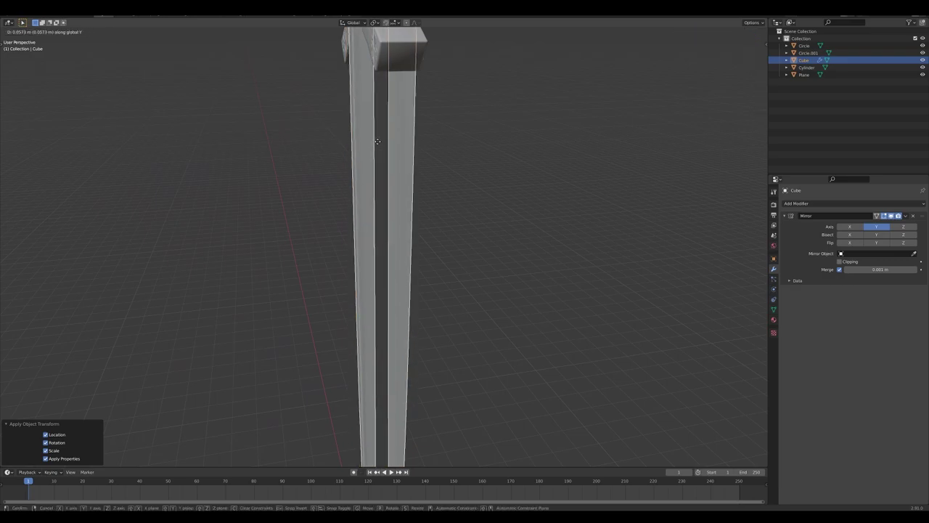
pyautogui.click(377, 141)
pyautogui.click(97, 31)
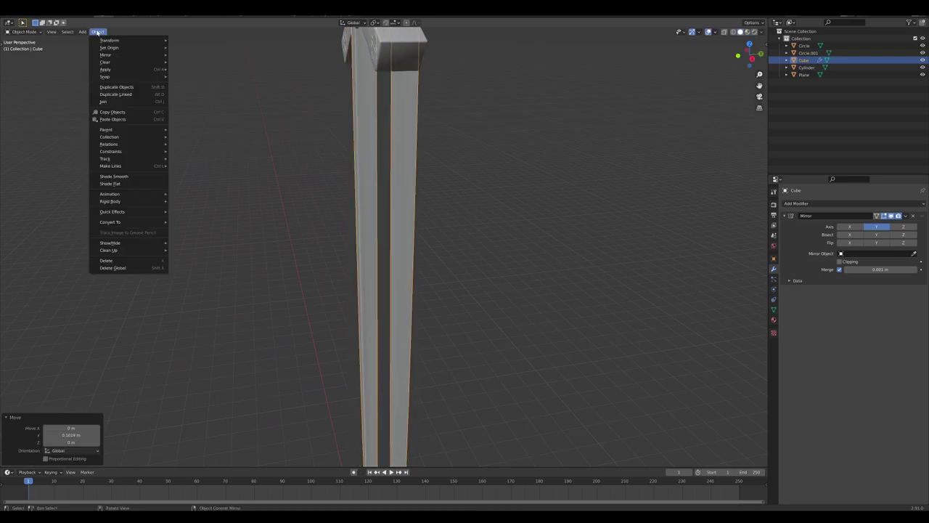
pyautogui.moveTo(118, 68)
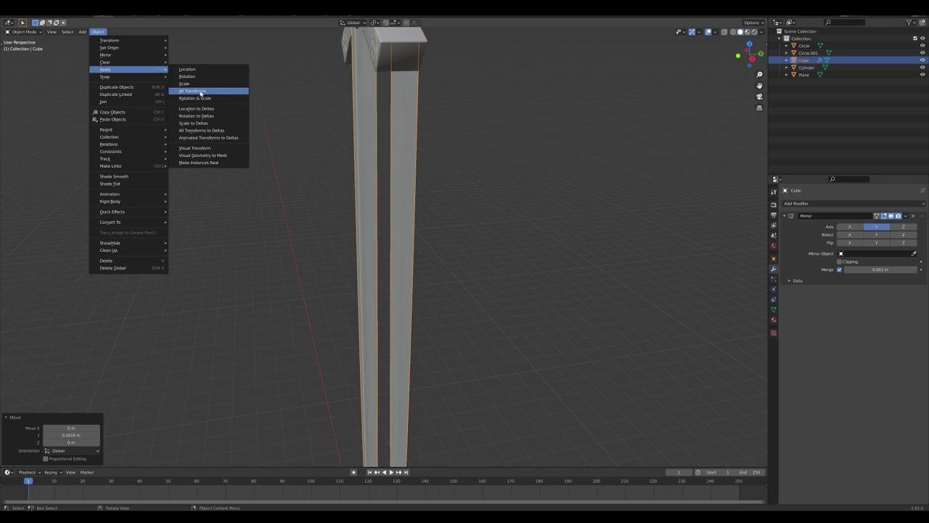
pyautogui.click(201, 91)
# Step: Move the mirrored blade slightly further along Y to narrow the gap between its halves, and apply all transforms
pyautogui.moveTo(280, 114); pyautogui.dragTo(357, 140, button='middle')
pyautogui.press('g')
pyautogui.press('y')
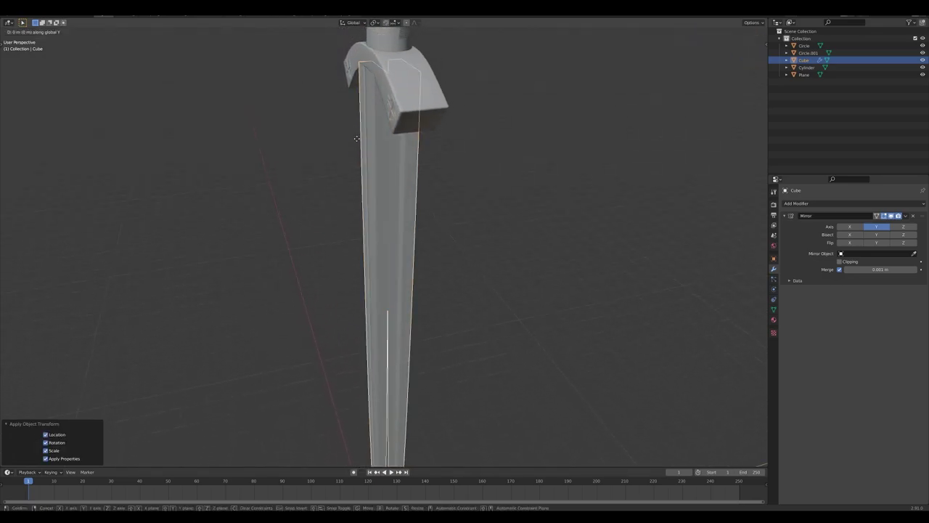
pyautogui.click(359, 141)
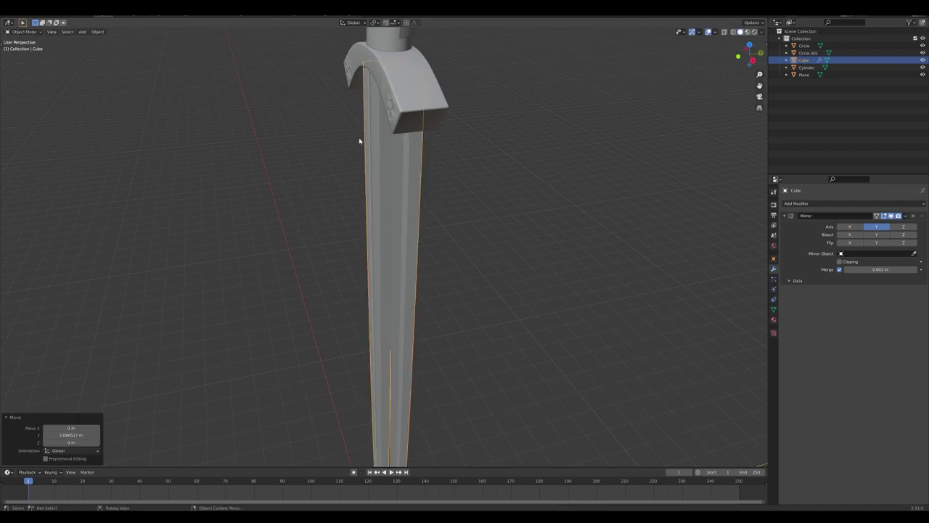
pyautogui.click(100, 32)
pyautogui.moveTo(118, 69)
pyautogui.click(201, 97)
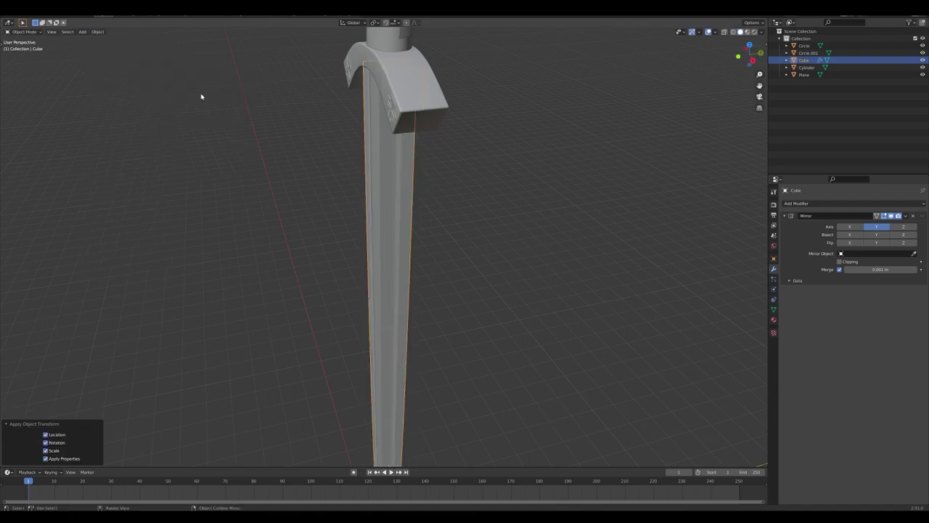
# Step: Set the Mirror modifier's merge distance to about 0.15 m and apply the modifier to the blade
pyautogui.moveTo(400, 172); pyautogui.dragTo(363, 156, button='middle')
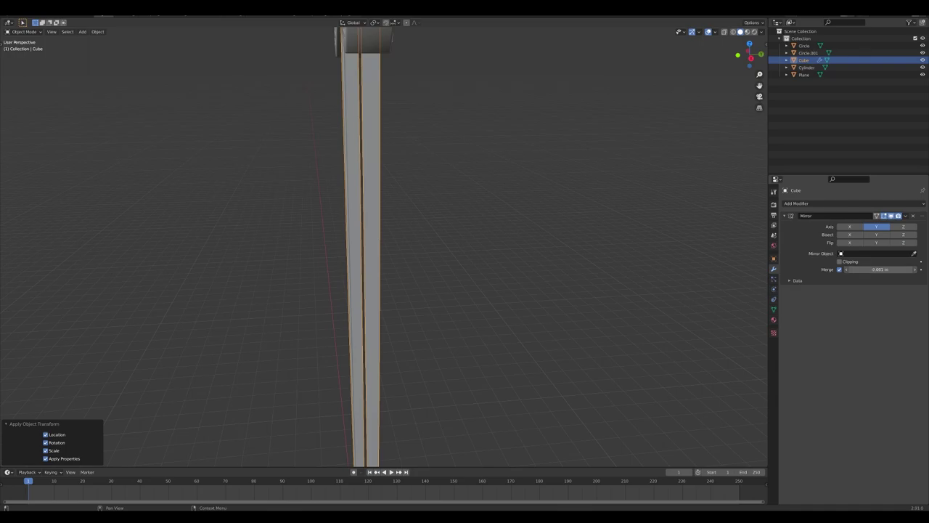
pyautogui.moveTo(880, 269); pyautogui.dragTo(900, 270)
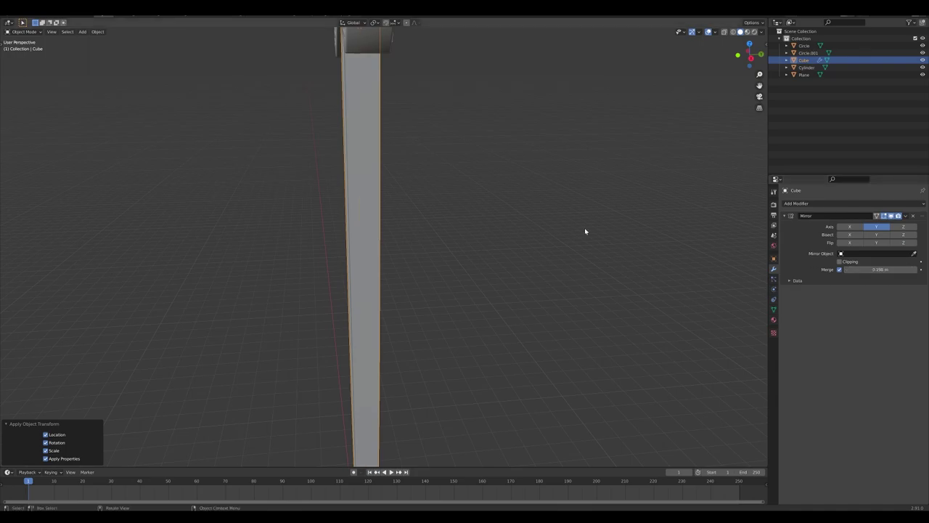
pyautogui.moveTo(585, 227); pyautogui.dragTo(428, 283, button='middle')
pyautogui.moveTo(890, 271)
pyautogui.mouseDown()
pyautogui.moveTo(860, 271)
pyautogui.moveTo(874, 271)
pyautogui.mouseUp()
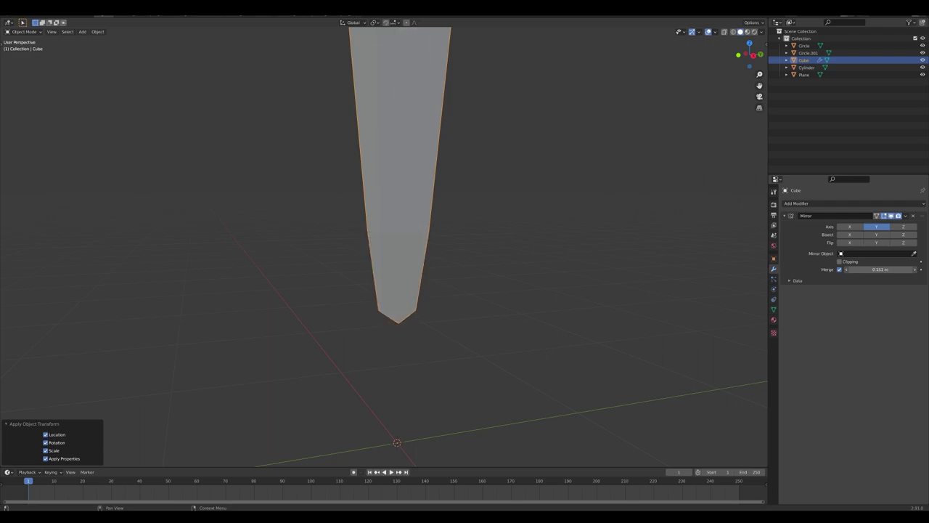
pyautogui.moveTo(552, 327); pyautogui.dragTo(573, 294, button='middle')
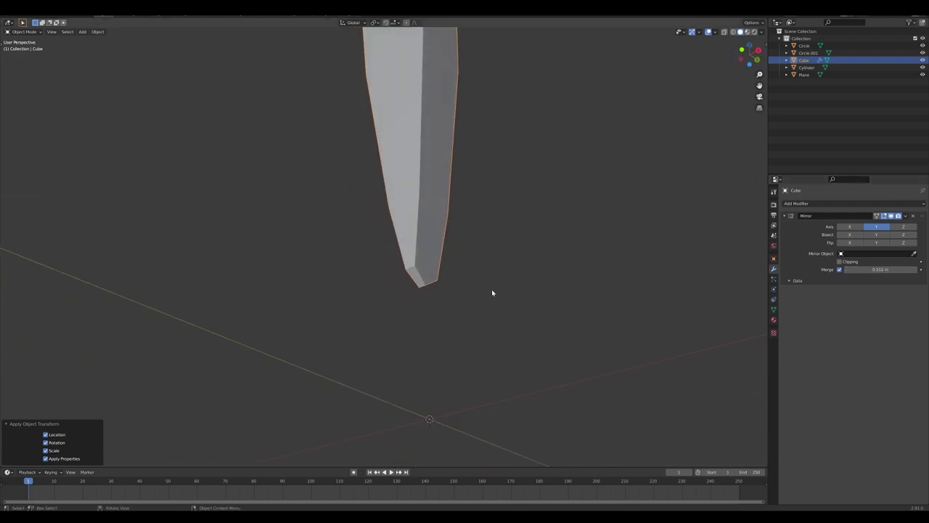
pyautogui.moveTo(491, 293); pyautogui.dragTo(469, 301, button='middle')
pyautogui.click(905, 217)
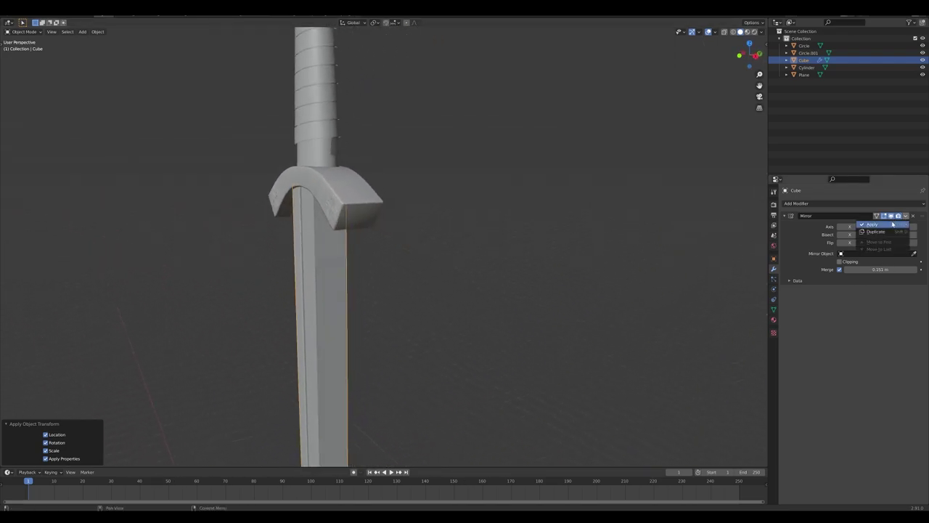
pyautogui.click(892, 224)
# Step: Thin the blade by scaling it along Y to about 0.63, and scale it slightly thinner along Y once more
pyautogui.moveTo(429, 272); pyautogui.dragTo(386, 220, button='middle')
pyautogui.scroll(1, 348, 246)
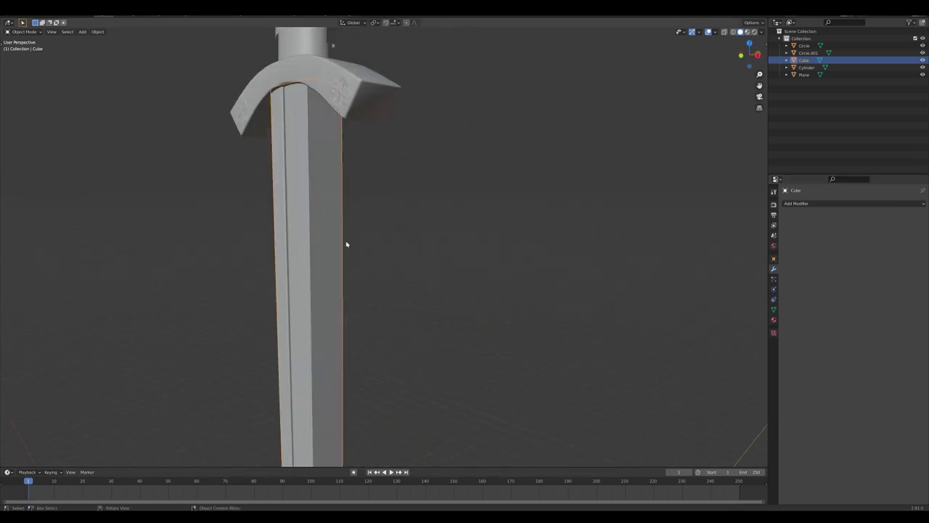
pyautogui.keyDown('shift'); pyautogui.moveTo(381, 221); pyautogui.dragTo(417, 264, button='middle'); pyautogui.keyUp('shift')
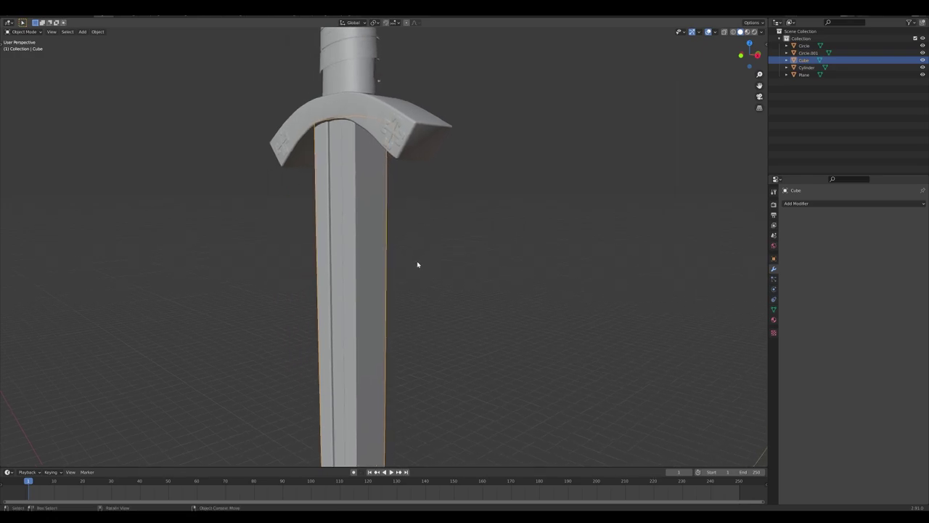
pyautogui.press('s')
pyautogui.press('y')
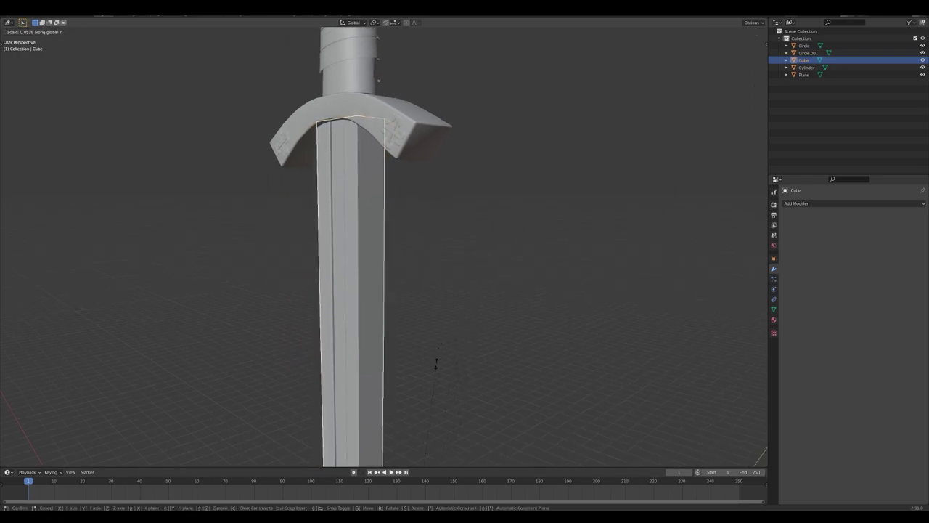
pyautogui.click(508, 158)
pyautogui.press('s')
pyautogui.press('y')
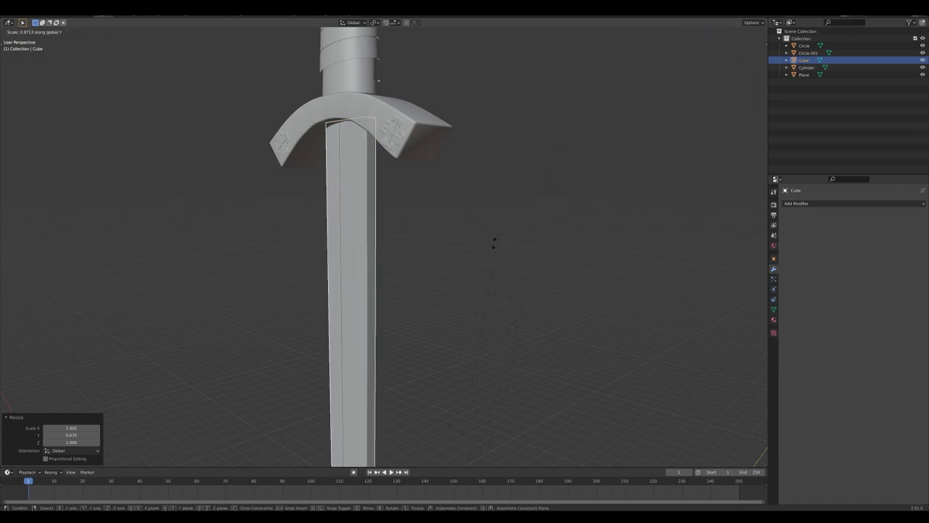
pyautogui.click(432, 414)
pyautogui.scroll(4, 479, 189)
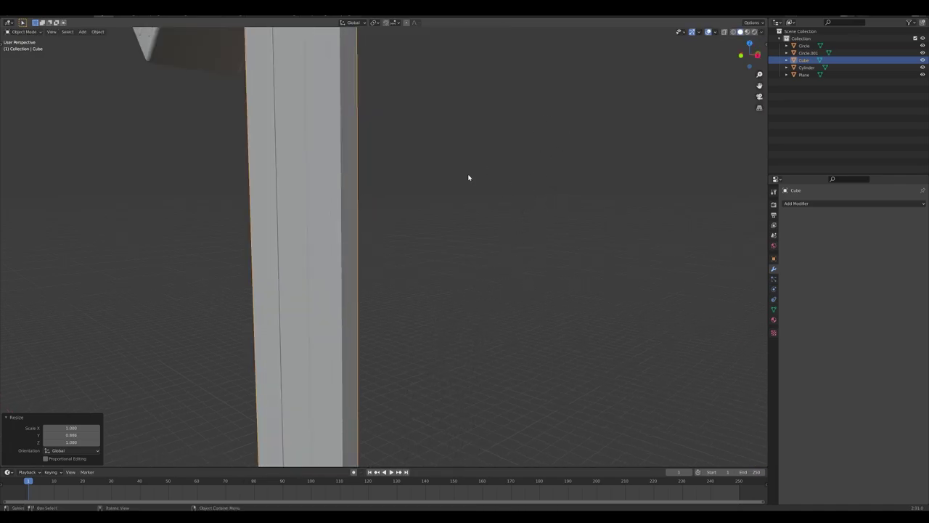
# Step: Select the lengthwise centre edge loop on the blade's side and scale it along X to about 1.31 with proportional editing
pyautogui.keyDown('shift'); pyautogui.moveTo(344, 157); pyautogui.dragTo(365, 186, button='middle'); pyautogui.keyUp('shift')
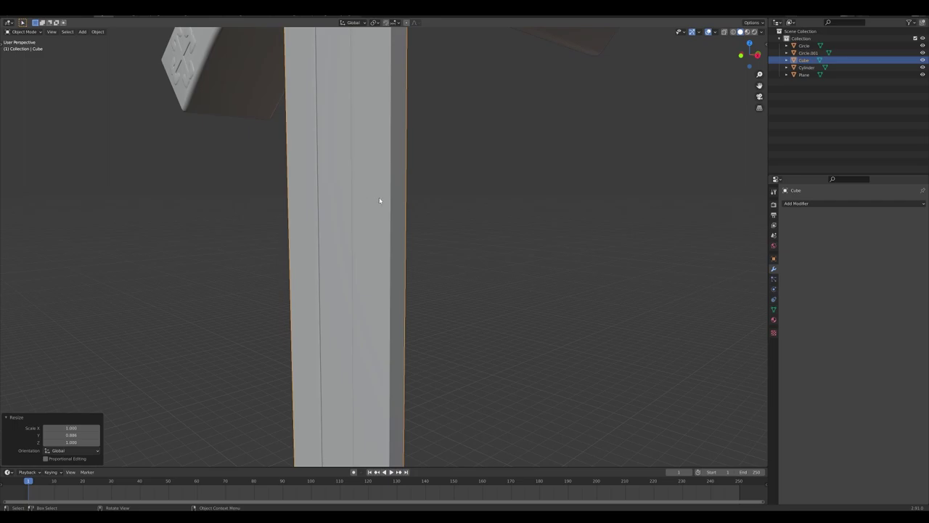
pyautogui.press('Tab')
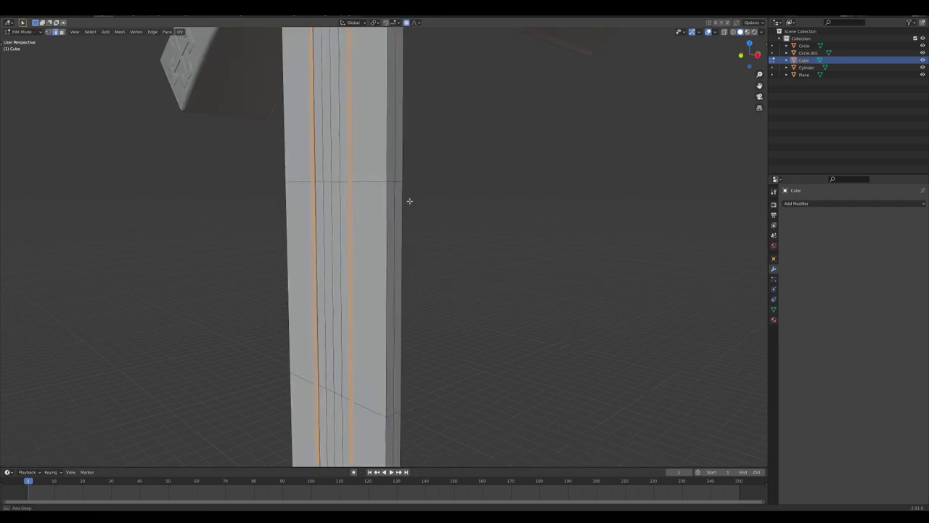
pyautogui.keyDown('alt'); pyautogui.click(393, 140); pyautogui.keyUp('alt')
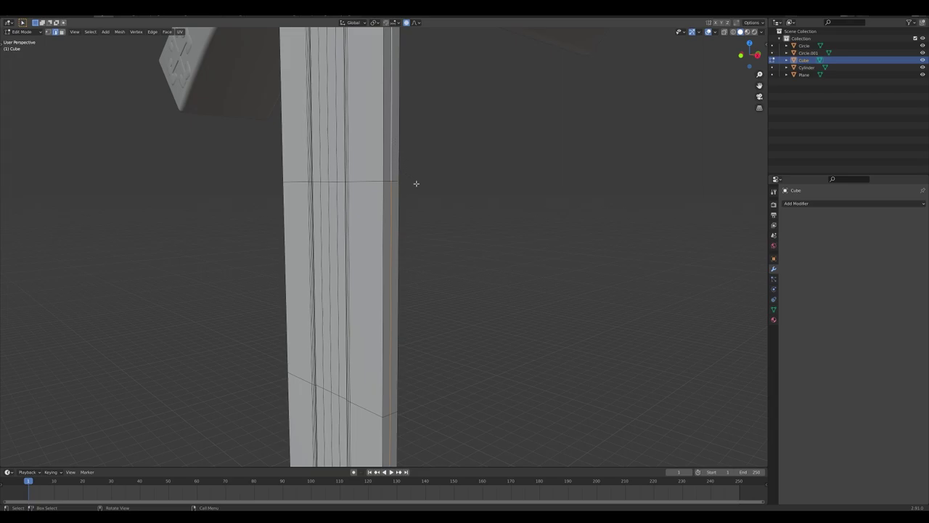
pyautogui.press('s')
pyautogui.press('x')
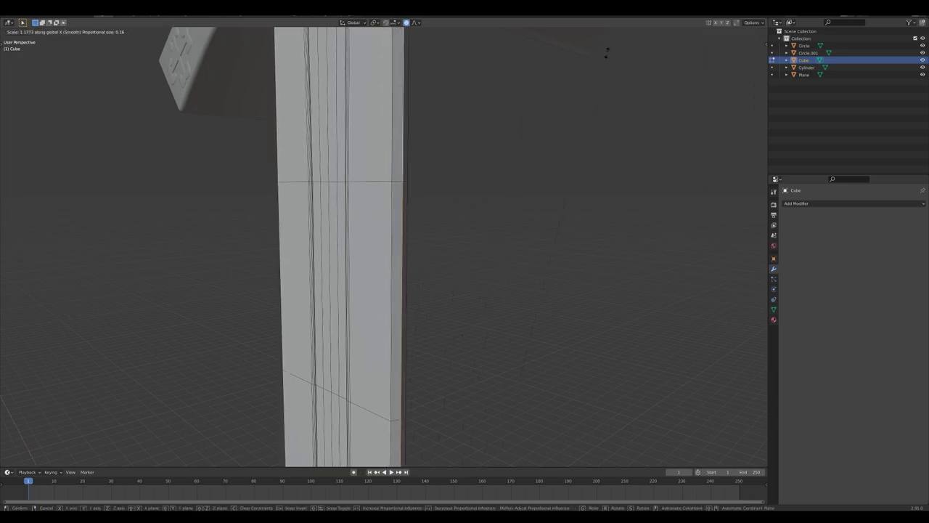
pyautogui.click(727, 408)
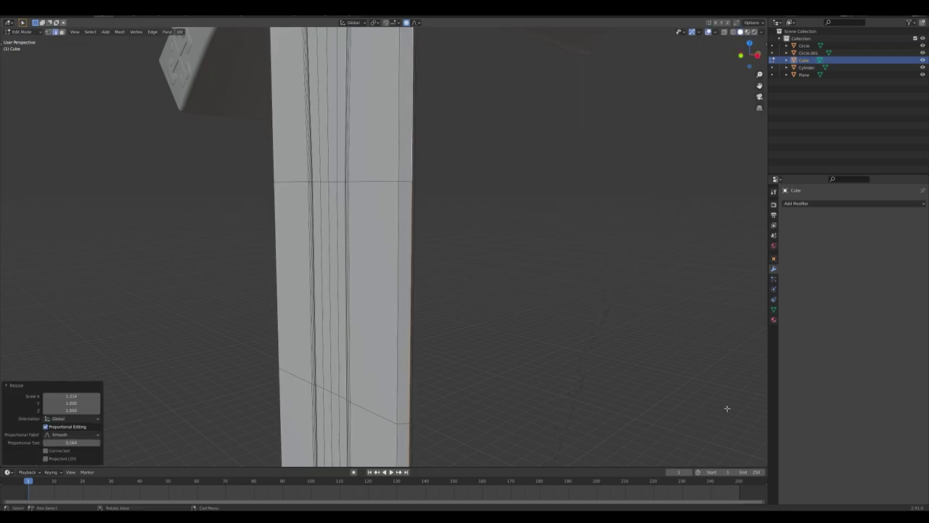
pyautogui.press('Tab')
pyautogui.scroll(-5, 457, 339)
pyautogui.moveTo(457, 339); pyautogui.dragTo(483, 339, button='middle')
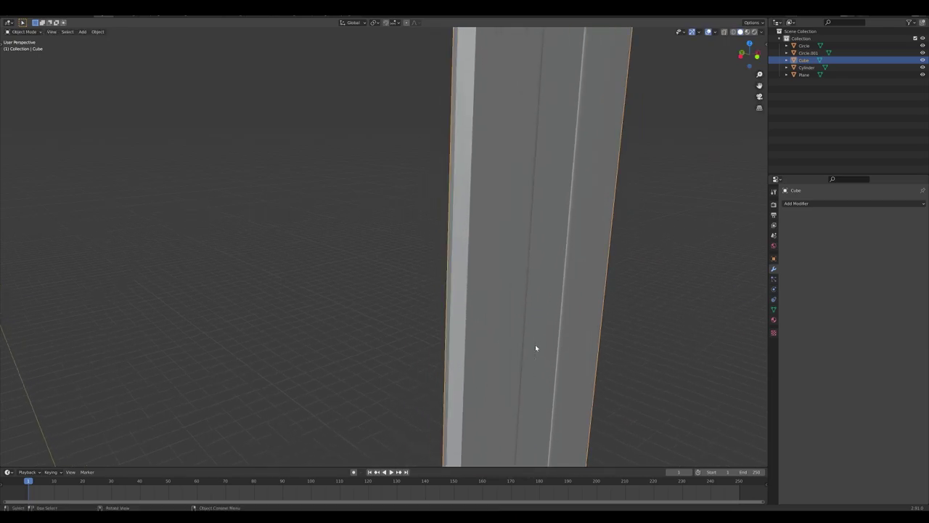
# Step: Scale the blade's side edge loop outward once more along X to about 1.07
pyautogui.press('Tab')
pyautogui.press('s')
pyautogui.press('x')
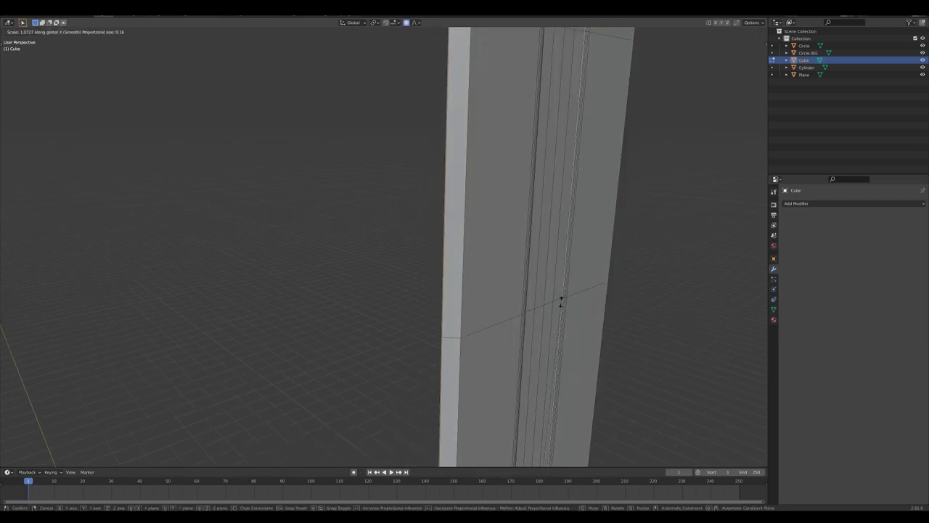
pyautogui.click(561, 302)
pyautogui.press('Tab')
pyautogui.moveTo(560, 317); pyautogui.dragTo(581, 317, button='middle')
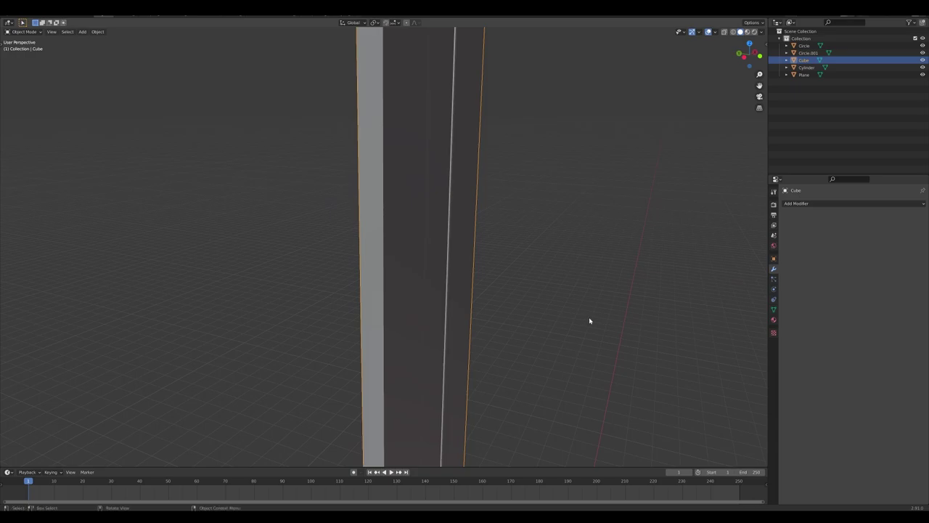
# Step: Thin the whole blade by scaling it along Y to about 0.86, and deselect it
pyautogui.press('s')
pyautogui.press('y')
pyautogui.click(521, 457)
pyautogui.moveTo(521, 458); pyautogui.dragTo(499, 369, button='middle')
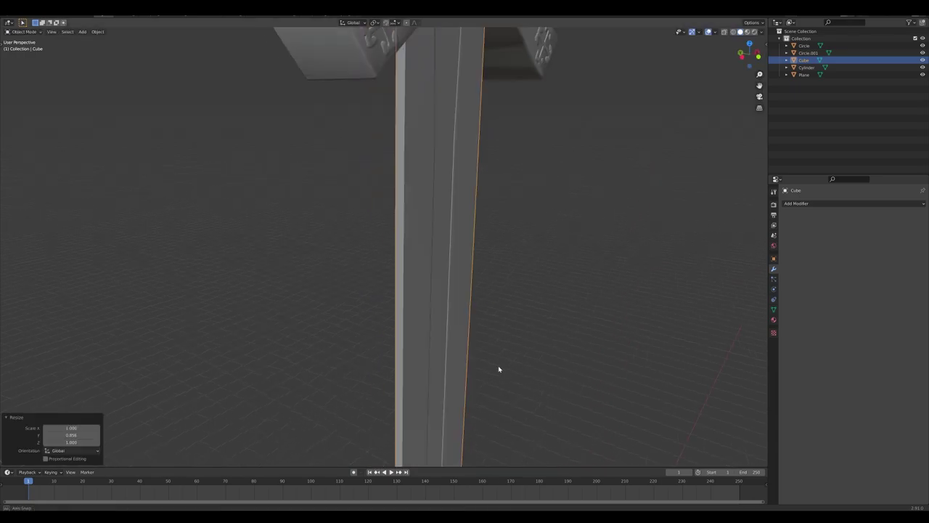
pyautogui.press('KP_3')
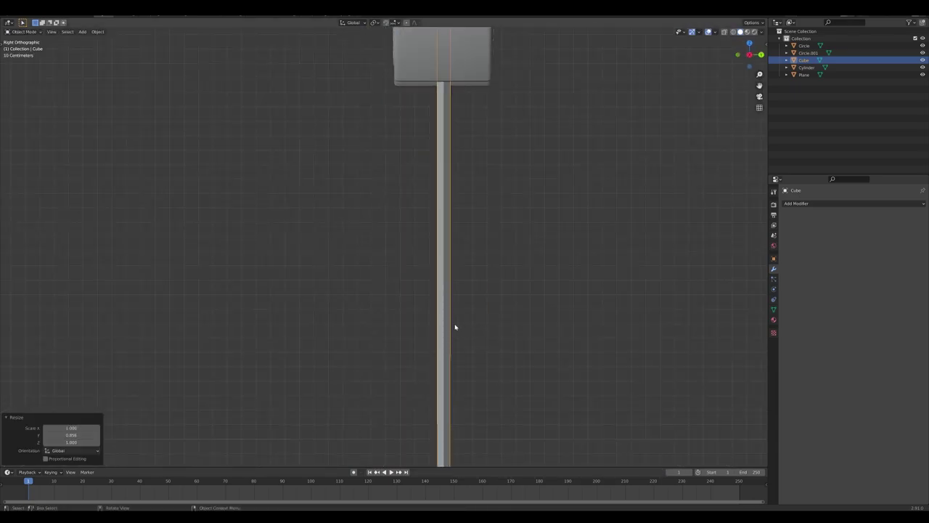
pyautogui.moveTo(455, 327); pyautogui.dragTo(510, 332, button='middle')
pyautogui.scroll(-7, 631, 303)
pyautogui.click(631, 303)
pyautogui.scroll(-3, 605, 319)
pyautogui.moveTo(606, 320); pyautogui.dragTo(427, 287, button='middle')
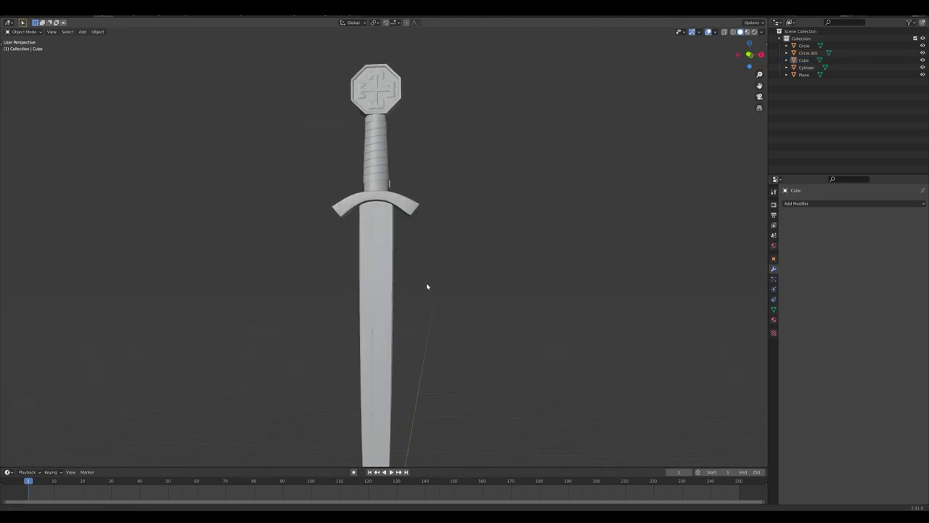
# Step: Select the blade and shade it smooth
pyautogui.scroll(5, 421, 285)
pyautogui.click(325, 246)
pyautogui.moveTo(325, 247); pyautogui.dragTo(353, 278, button='middle')
pyautogui.press('Tab')
pyautogui.press('Tab')
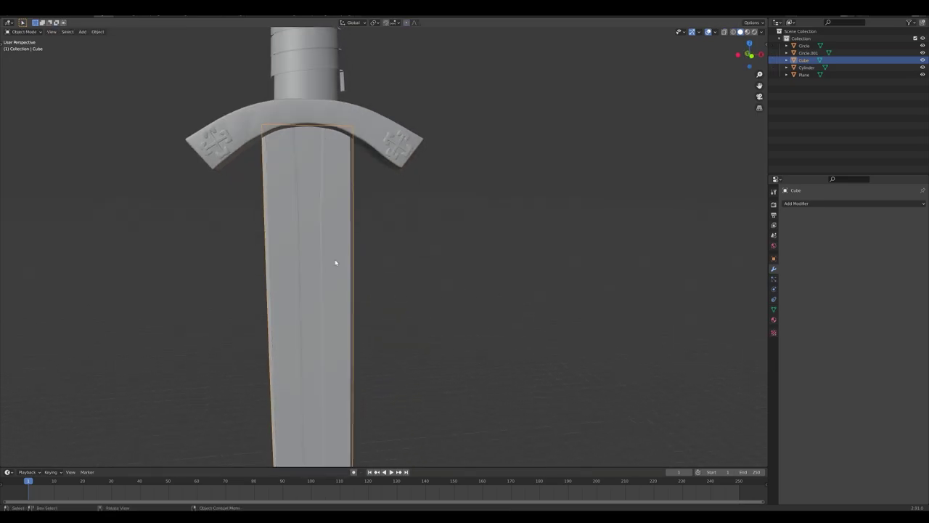
pyautogui.rightClick(328, 248)
pyautogui.click(328, 248)
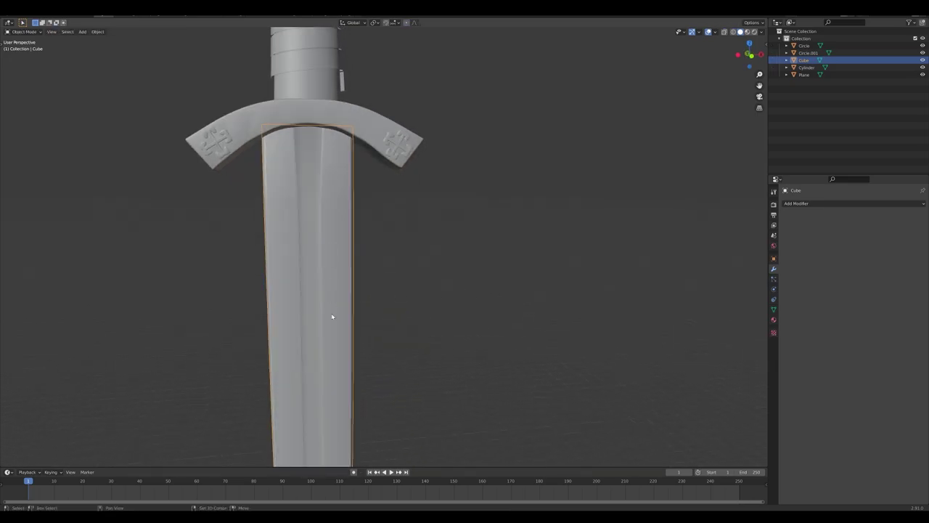
# Step: Enable Auto Smooth for the blade's normals and set its angle to 80°
pyautogui.keyDown('shift'); pyautogui.moveTo(332, 315); pyautogui.dragTo(394, 224, button='middle'); pyautogui.keyUp('shift')
pyautogui.scroll(-5, 414, 368)
pyautogui.moveTo(415, 367)
pyautogui.keyDown('shift'); pyautogui.mouseDown(button='middle')
pyautogui.moveTo(440, 168)
pyautogui.moveTo(435, 193)
pyautogui.moveTo(412, 183)
pyautogui.mouseUp(button='middle'); pyautogui.keyUp('shift')
pyautogui.keyDown('shift'); pyautogui.moveTo(494, 150); pyautogui.dragTo(475, 321, button='middle'); pyautogui.keyUp('shift')
pyautogui.keyDown('shift'); pyautogui.moveTo(584, 176); pyautogui.dragTo(582, 252, button='middle'); pyautogui.keyUp('shift')
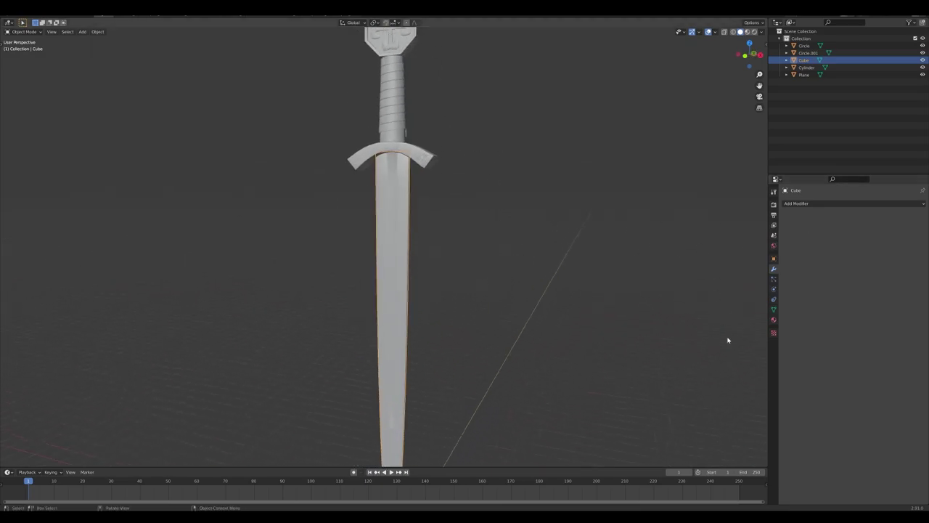
pyautogui.click(775, 309)
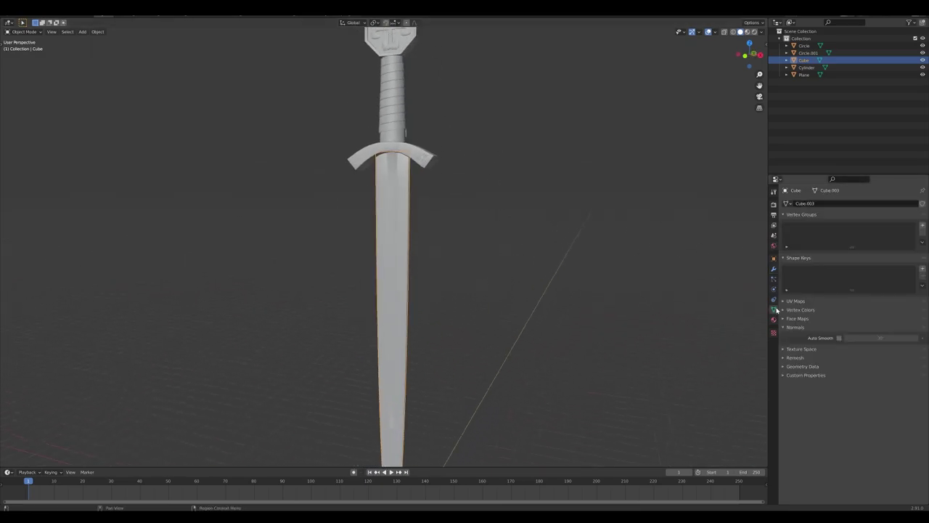
pyautogui.click(839, 338)
pyautogui.moveTo(396, 240); pyautogui.dragTo(399, 218, button='middle')
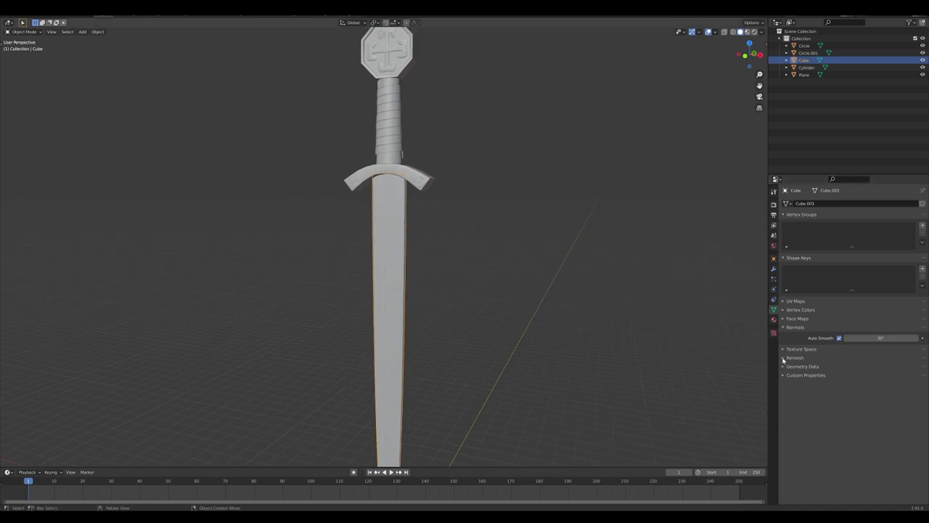
pyautogui.doubleClick(881, 338)
pyautogui.write('80')
pyautogui.press('Return')
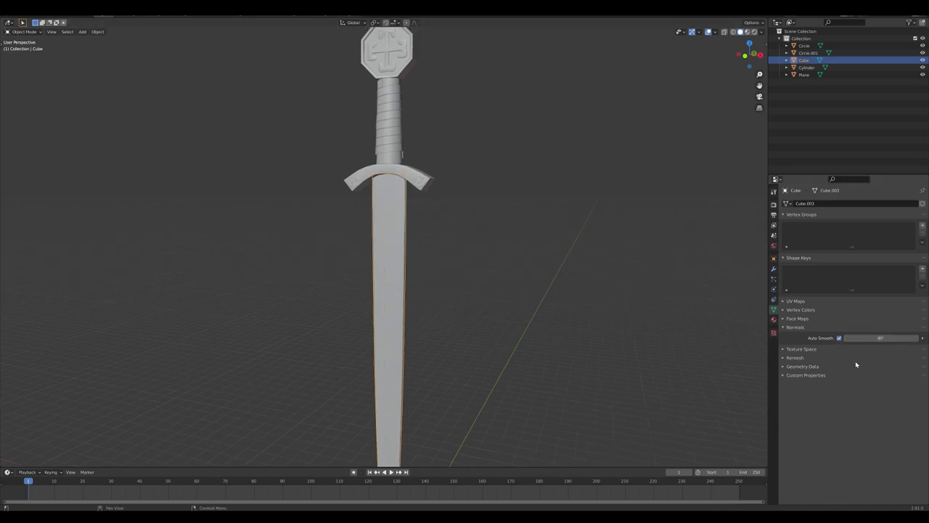
# Step: Narrow the blade beneath the crossguard by scaling it along X in front view, and check the whole sword's proportions
pyautogui.moveTo(454, 376); pyautogui.dragTo(407, 252, button='middle')
pyautogui.press('KP_1')
pyautogui.press('s')
pyautogui.press('x')
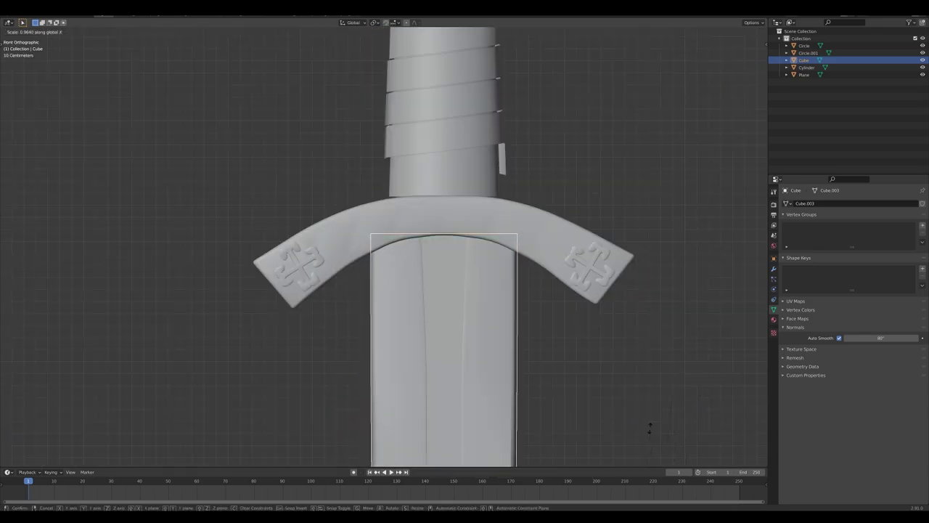
pyautogui.click(649, 434)
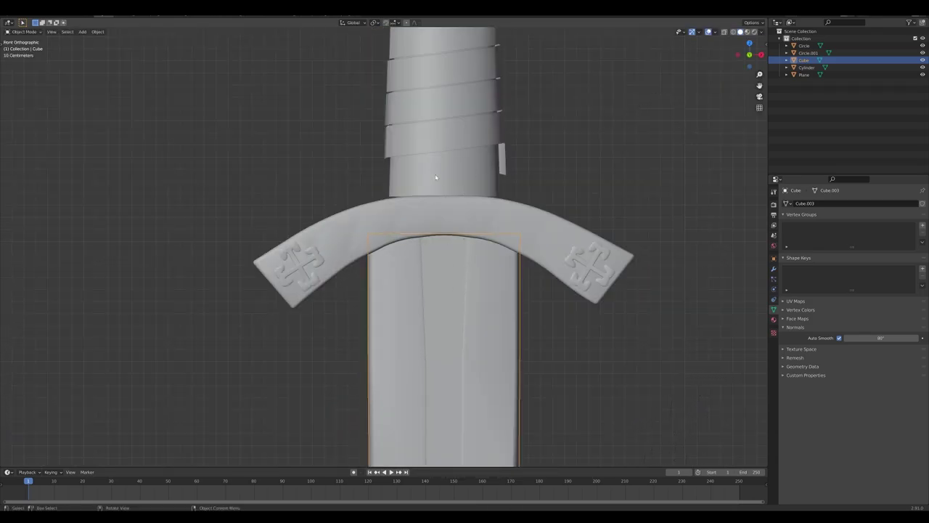
pyautogui.press('s')
pyautogui.press('x')
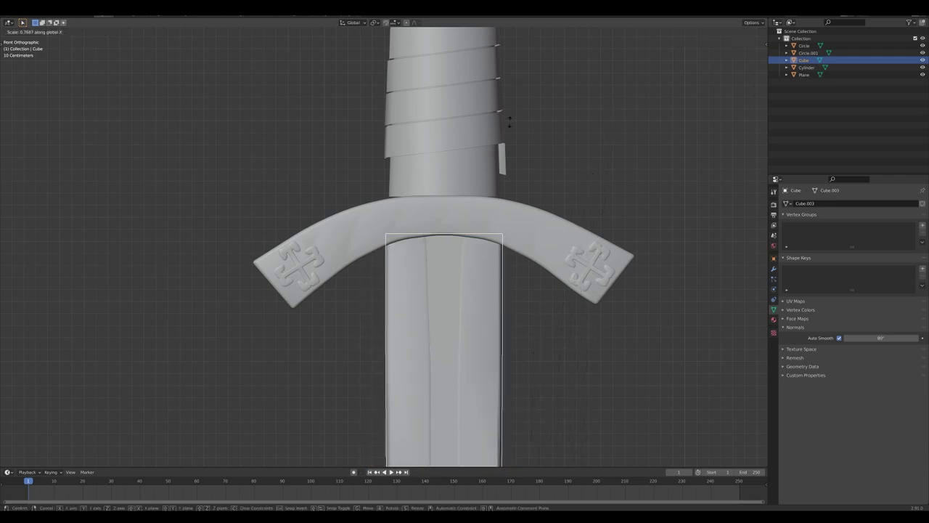
pyautogui.click(489, 210)
pyautogui.scroll(-5, 555, 121)
pyautogui.scroll(-4, 556, 121)
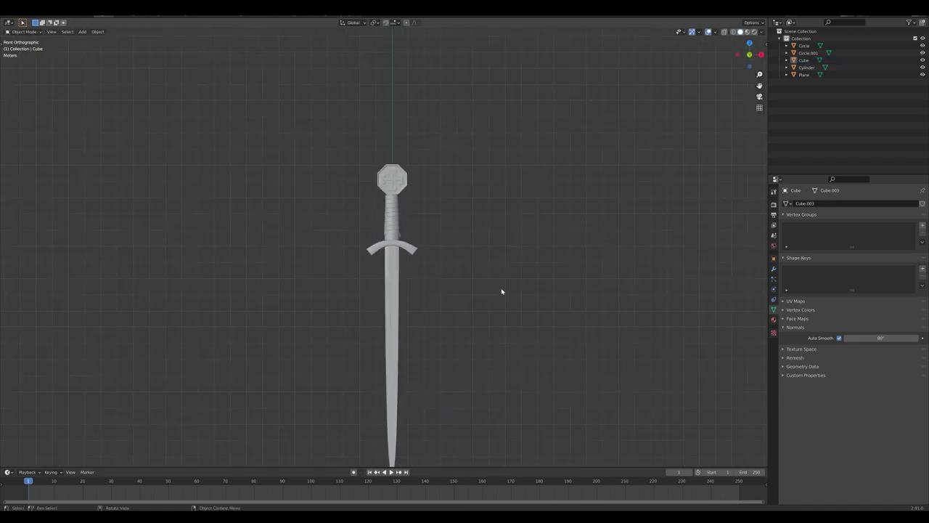
pyautogui.moveTo(499, 298); pyautogui.dragTo(621, 236, button='middle')
pyautogui.moveTo(567, 255); pyautogui.dragTo(473, 266, button='middle')
pyautogui.scroll(4, 473, 265)
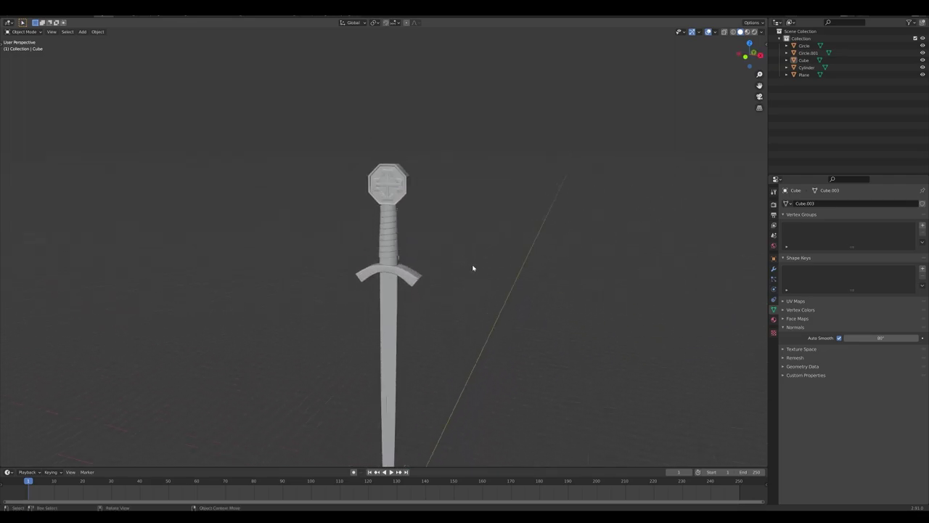
# Step: Rename the collection holding the sword parts as Sword
pyautogui.click(803, 37)
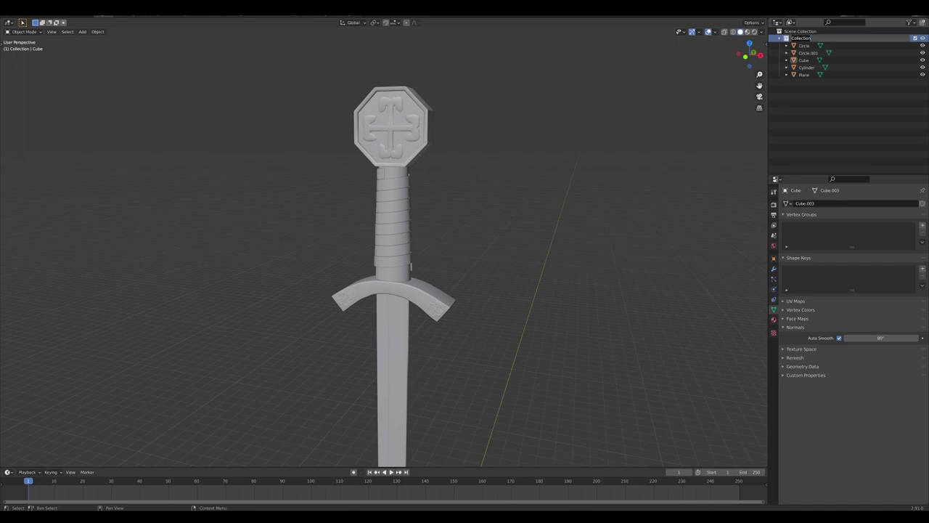
pyautogui.write('sword')
pyautogui.press('Return')
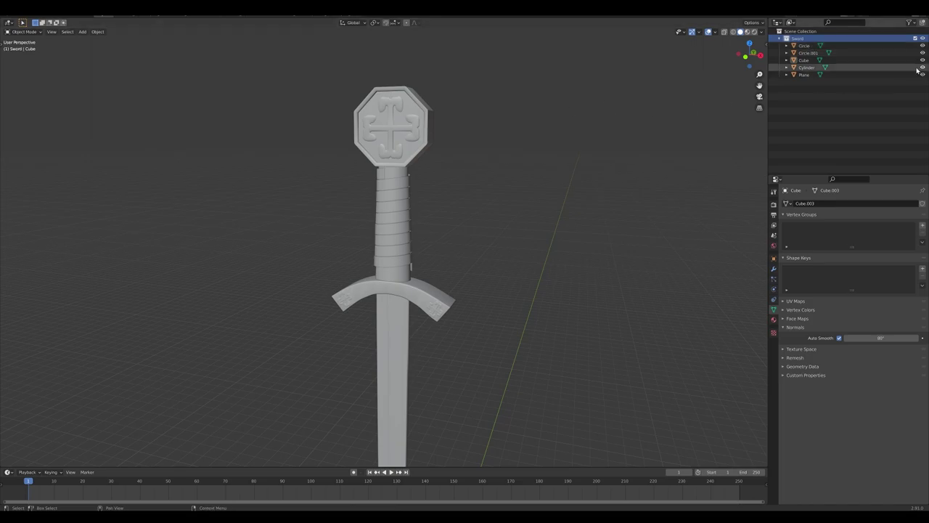
# Step: Select the octagonal end piece above the grip and rename the object as Pommel
pyautogui.click(809, 46)
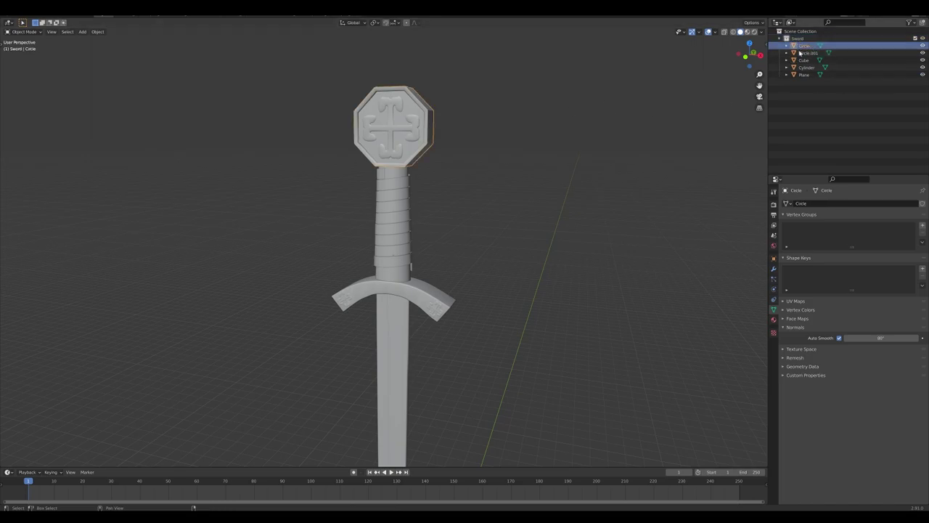
pyautogui.keyDown('shift'); pyautogui.moveTo(481, 202); pyautogui.dragTo(490, 271, button='middle'); pyautogui.keyUp('shift')
pyautogui.press('g')
pyautogui.click(504, 274)
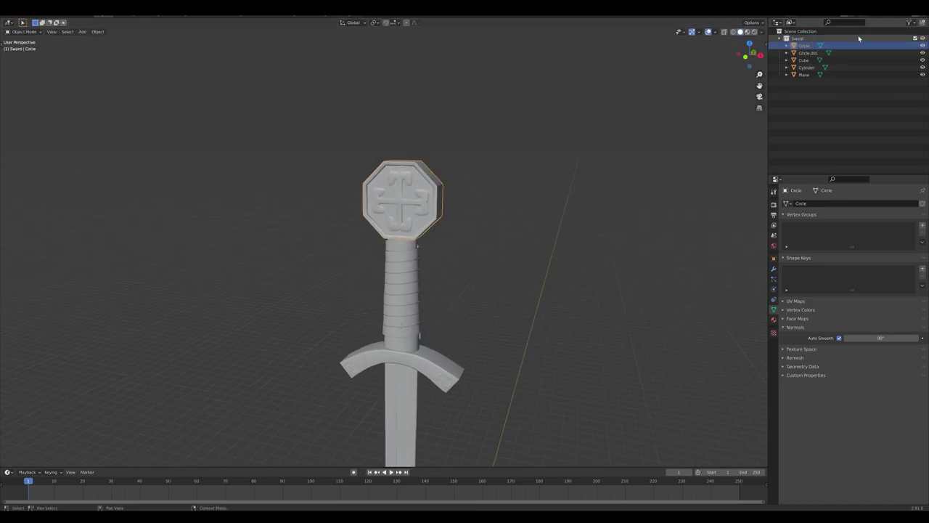
pyautogui.write('Pi')
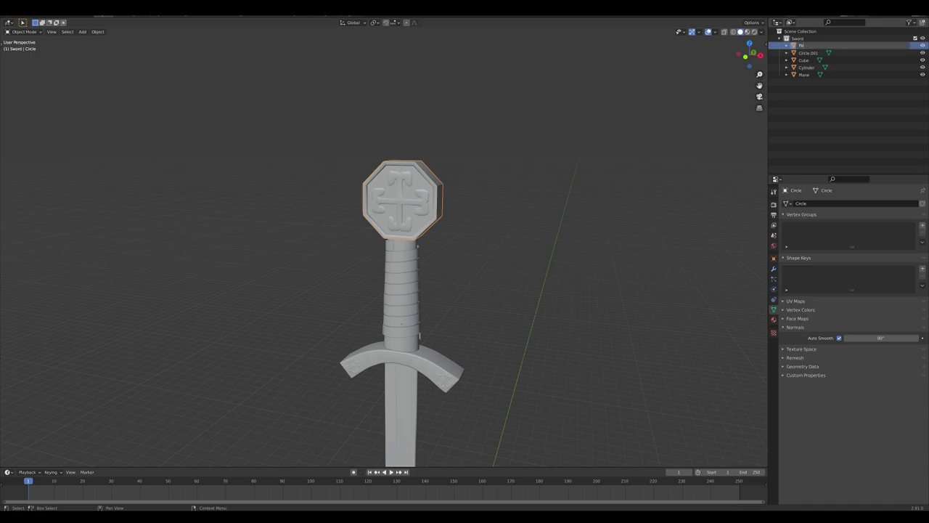
pyautogui.write('mmel')
pyautogui.press('Return')
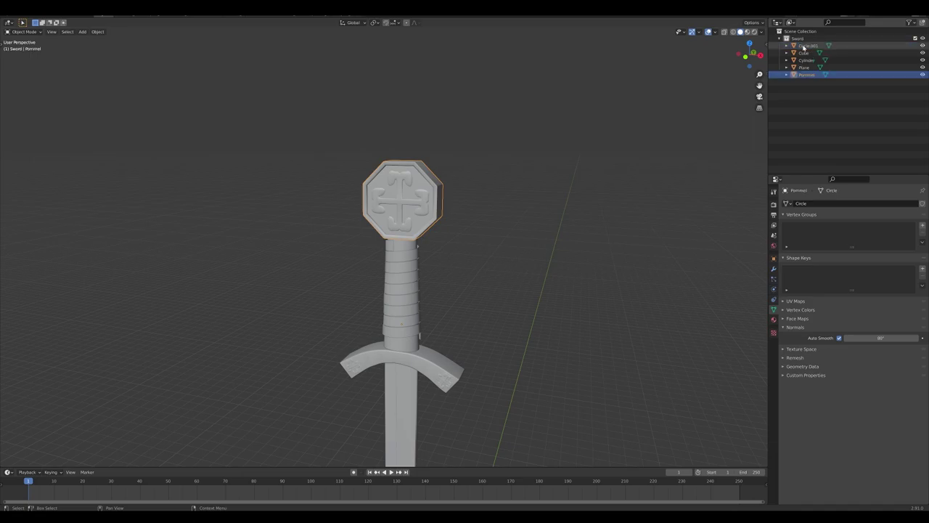
# Step: Rename the curved guard object Circle.001 as Cross-Guard
pyautogui.click(806, 46)
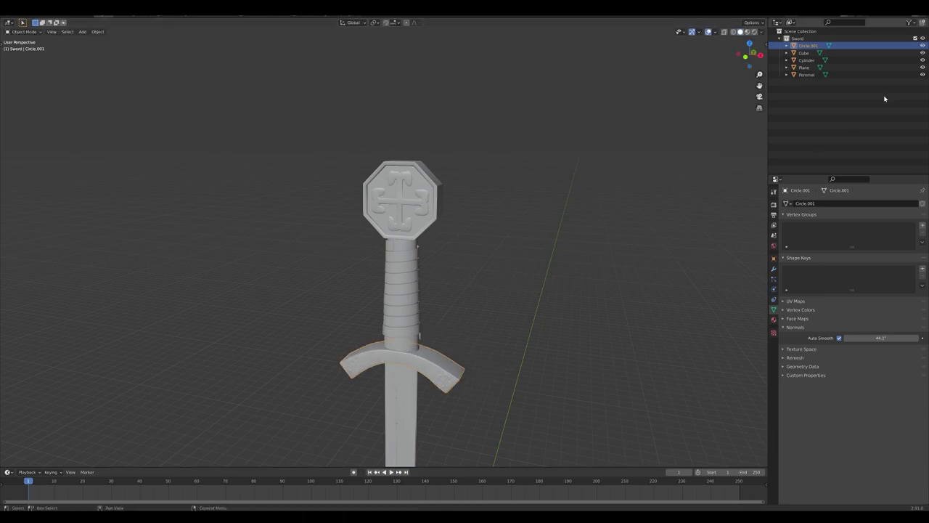
pyautogui.doubleClick(807, 46)
pyautogui.write('Cross')
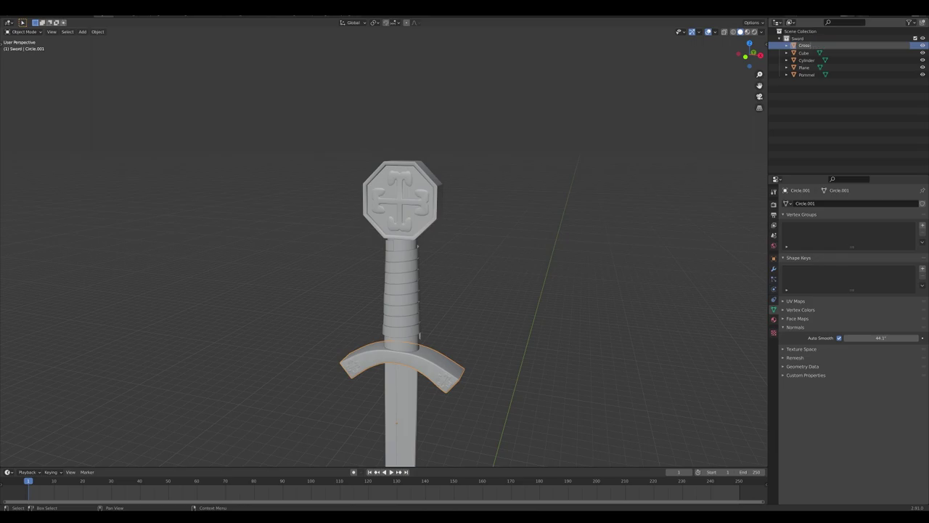
pyautogui.write('-Guard')
pyautogui.press('Return')
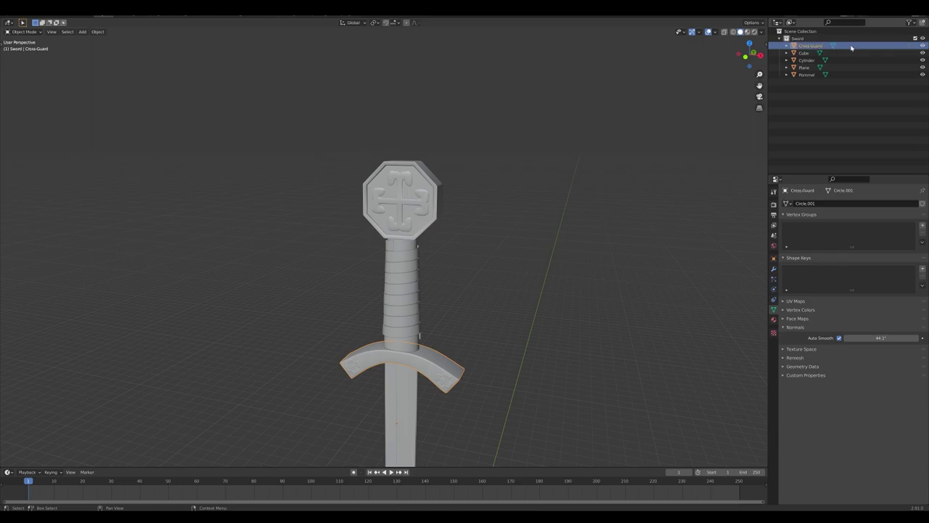
# Step: Rename the blade object Cube as Blade
pyautogui.click(804, 53)
pyautogui.press('g')
pyautogui.rightClick(576, 203)
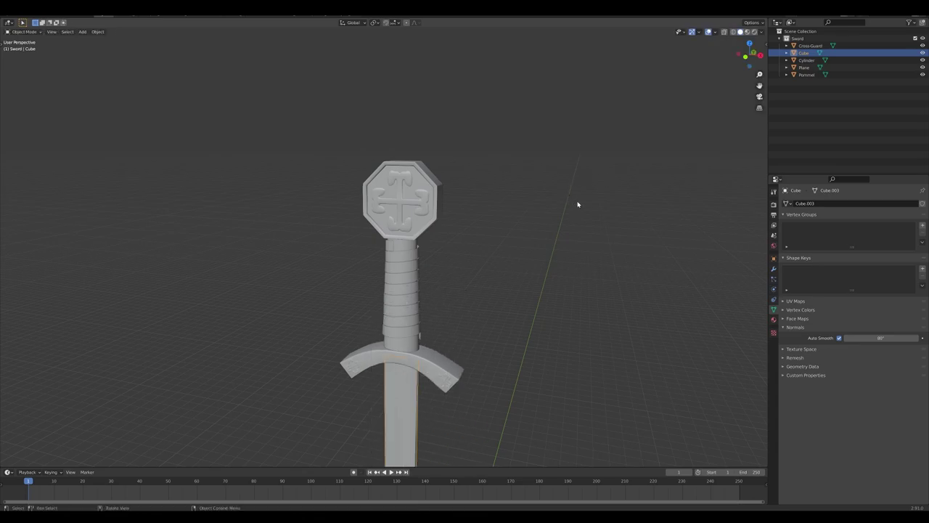
pyautogui.doubleClick(808, 54)
pyautogui.write('B')
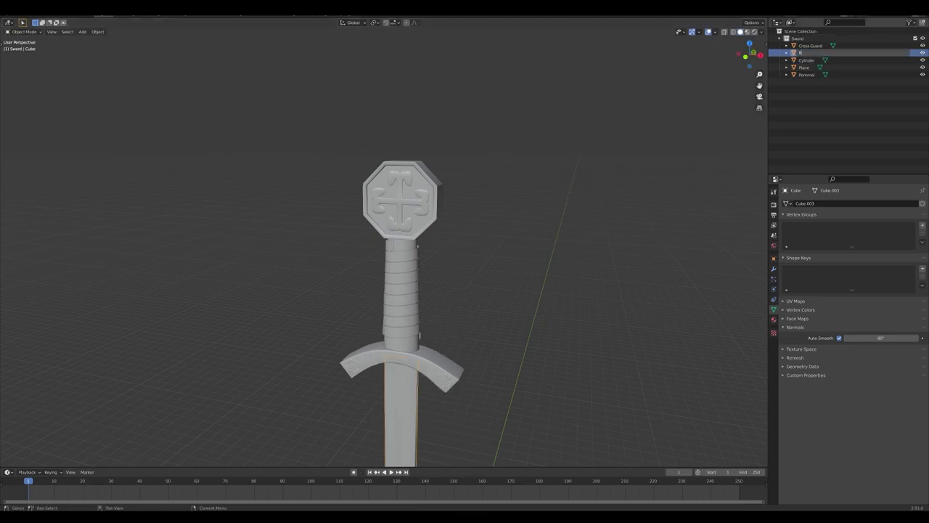
pyautogui.write('lade')
pyautogui.press('Return')
# Step: Rename the grip's inner Cylinder object as Grip_Base
pyautogui.click(807, 60)
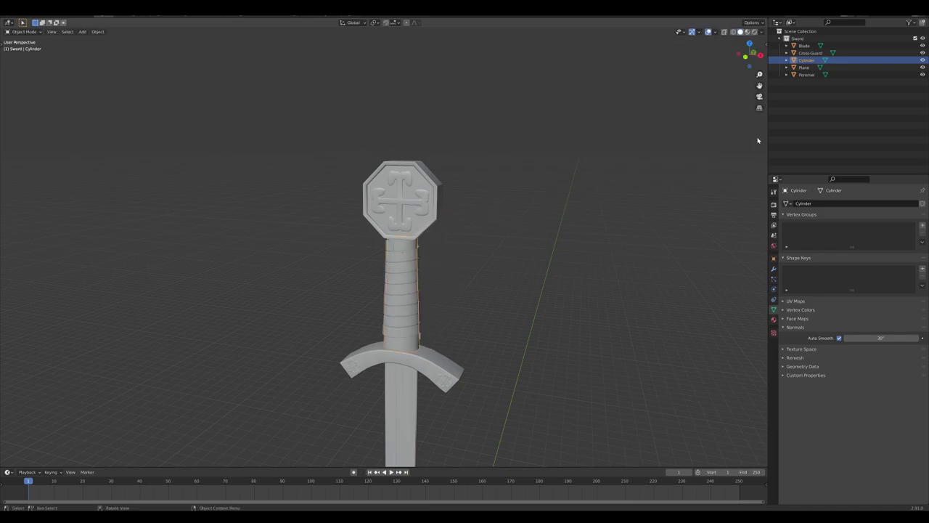
pyautogui.doubleClick(806, 61)
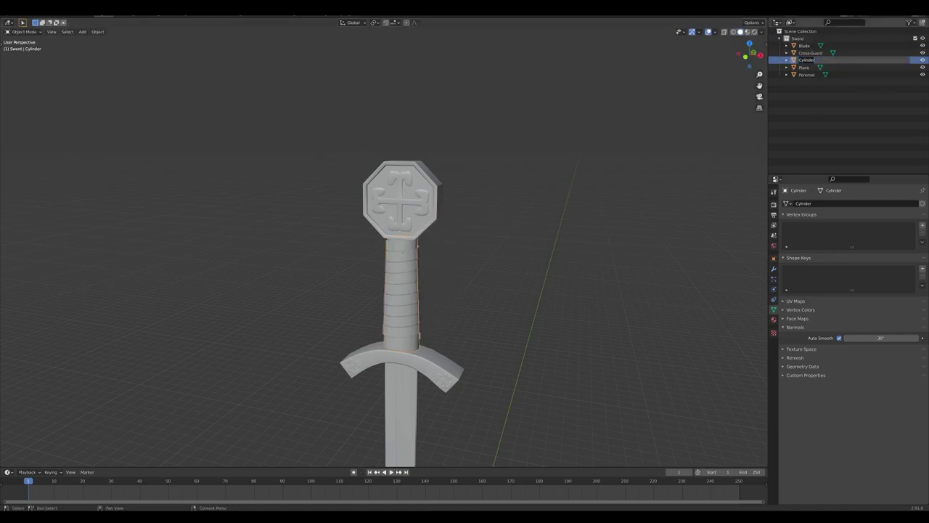
pyautogui.write('Gri')
pyautogui.write('p')
pyautogui.write('_R')
pyautogui.press('Return')
# Step: Rename the Plane object that wraps around the grip as Grip_Screw
pyautogui.click(806, 67)
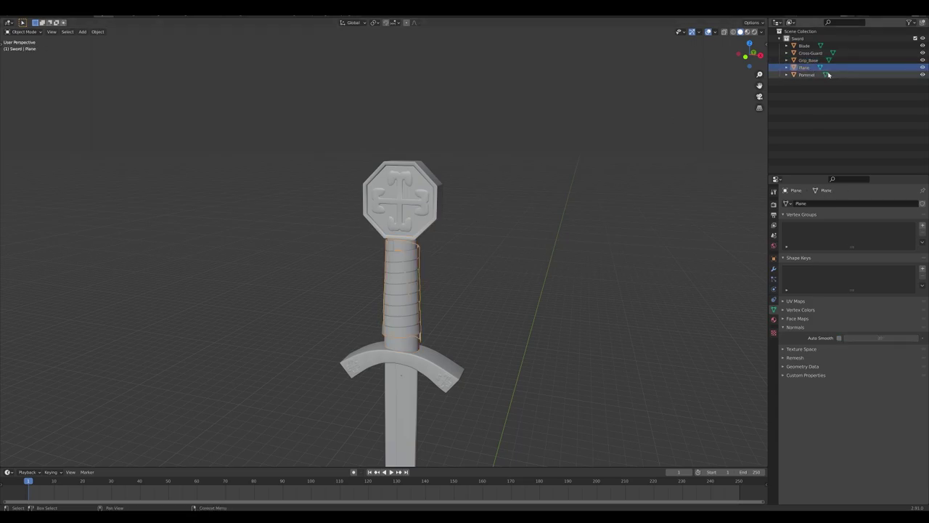
pyautogui.doubleClick(806, 67)
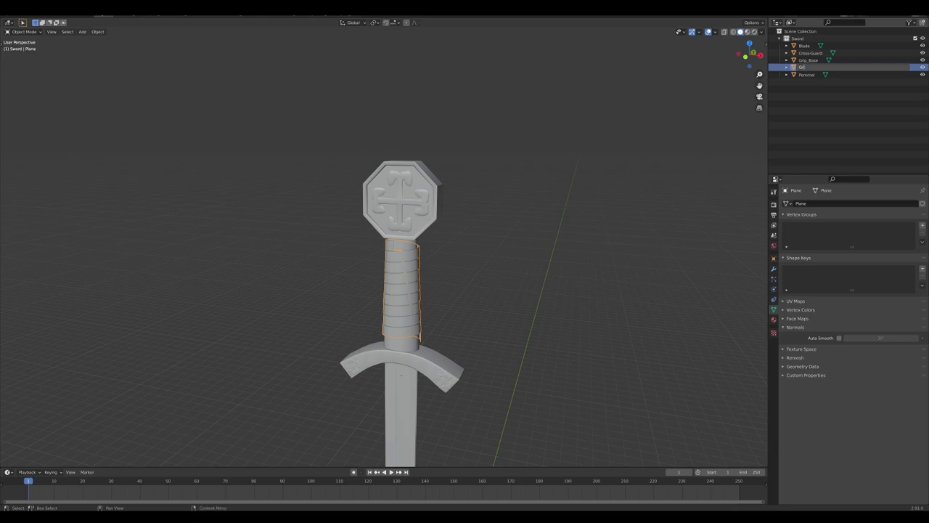
pyautogui.write('Grip_Screw')
pyautogui.press('Return')
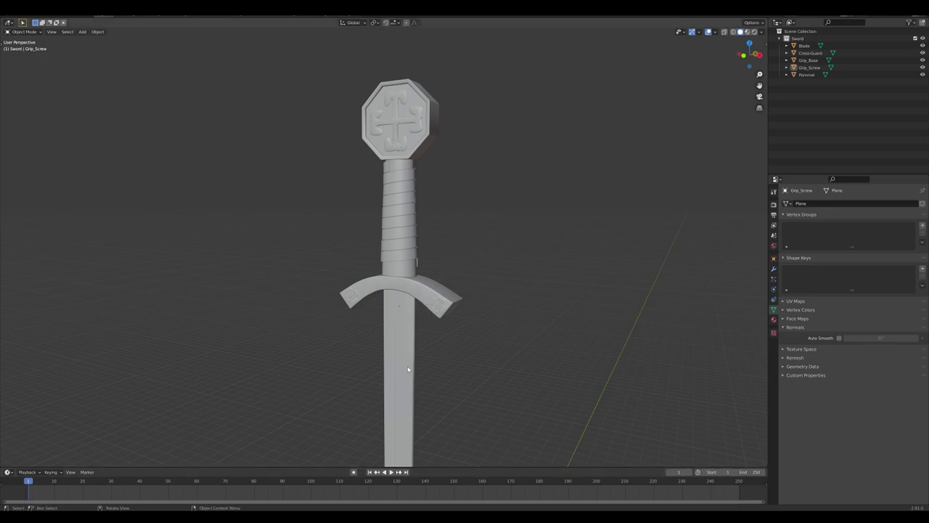
# Step: Unwrap the complete geometry of all five sword parts together with Smart UV Project at the default settings
pyautogui.moveTo(461, 213); pyautogui.dragTo(440, 247, button='middle')
pyautogui.press('a')
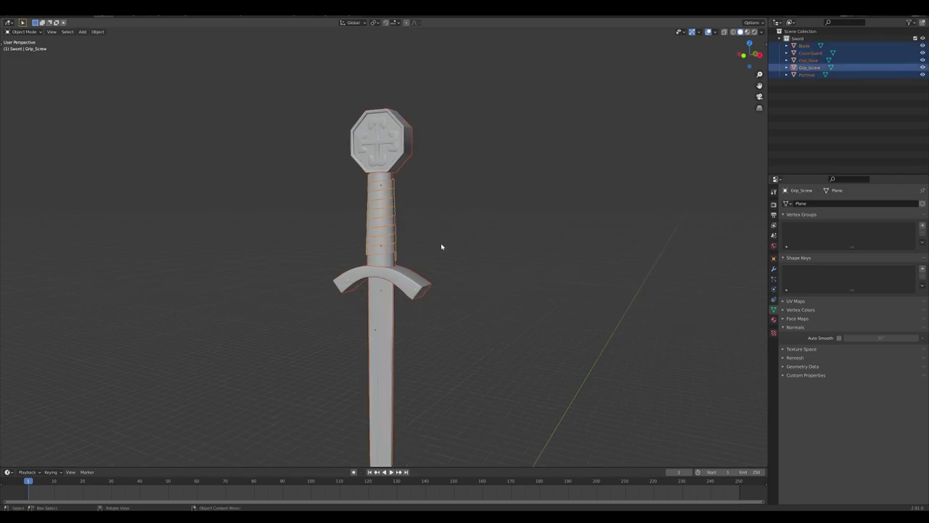
pyautogui.press('Tab')
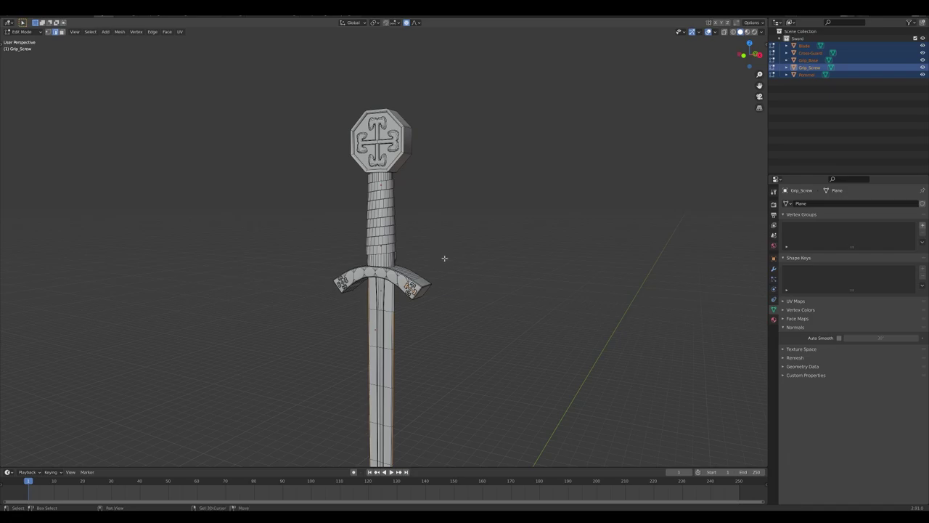
pyautogui.moveTo(444, 257); pyautogui.dragTo(459, 215, button='middle')
pyautogui.press('a')
pyautogui.press('u')
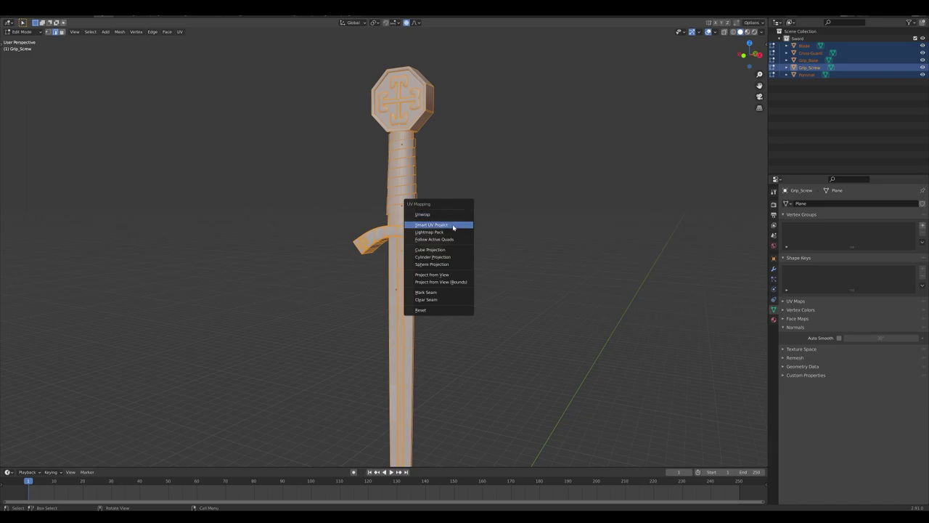
pyautogui.click(453, 226)
pyautogui.click(471, 285)
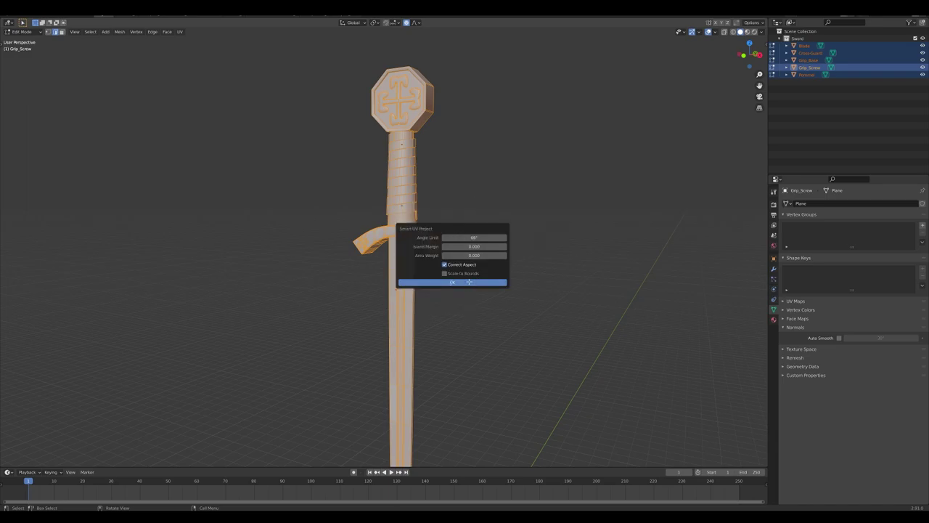
# Step: Examine the UV layout of the unwrapped sword parts in the UV editor and return to the object view of the whole sword
pyautogui.click(182, 16)
pyautogui.scroll(6, 288, 306)
pyautogui.scroll(3, 266, 301)
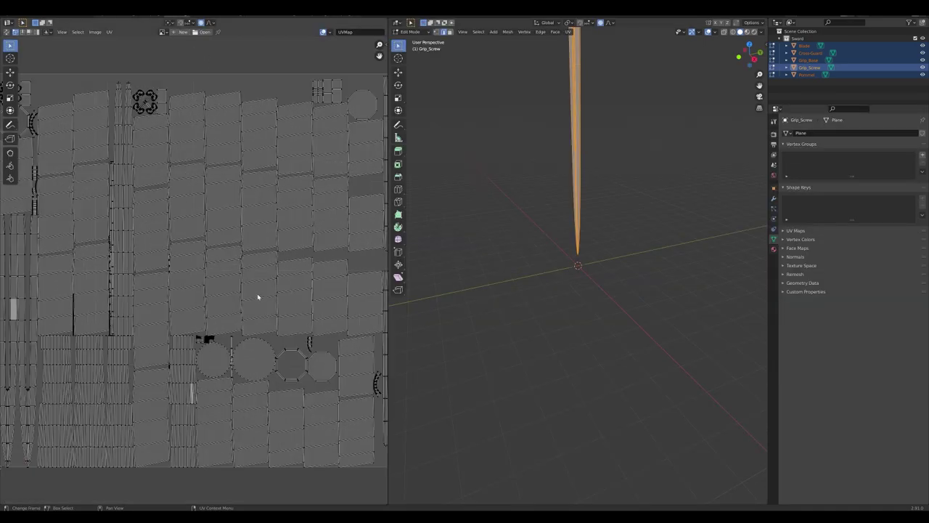
pyautogui.scroll(-3, 269, 274)
pyautogui.moveTo(269, 272); pyautogui.dragTo(278, 294, button='middle')
pyautogui.scroll(1, 279, 269)
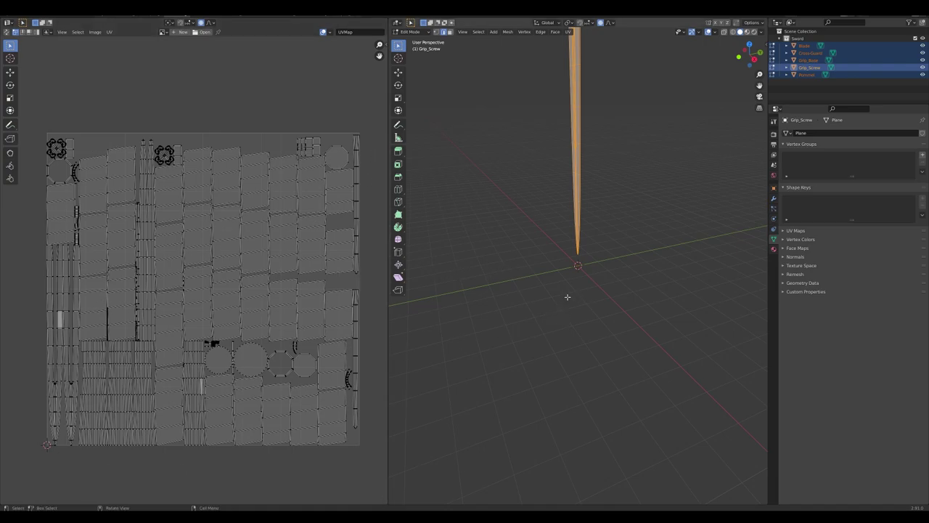
pyautogui.click(106, 16)
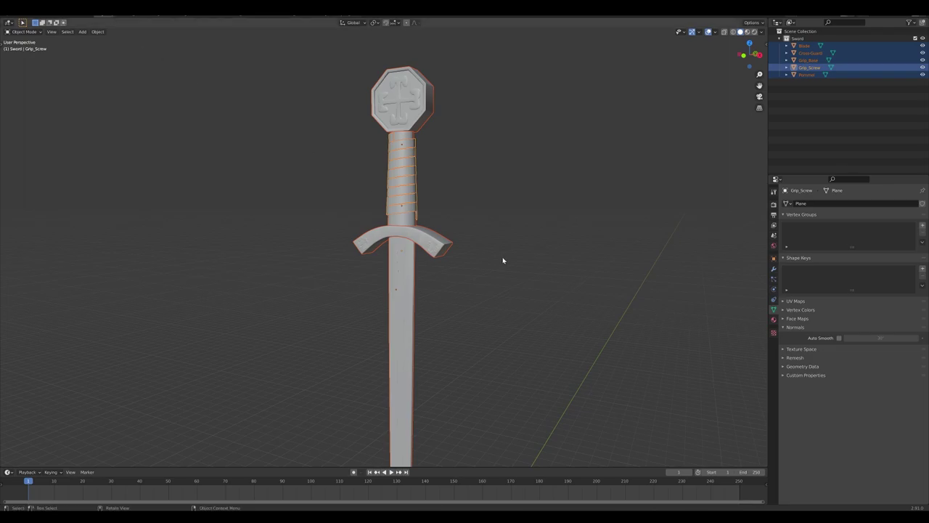
pyautogui.moveTo(504, 259); pyautogui.dragTo(517, 312, button='middle')
pyautogui.scroll(1, 485, 302)
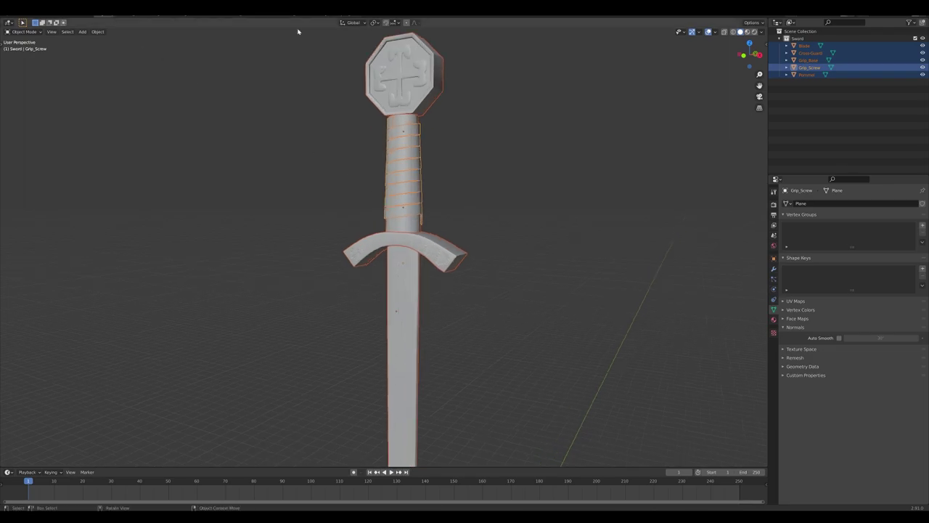
# Step: In the shading workspace, give the pommel a new material named Pommel & Cross-Guard
pyautogui.click(236, 16)
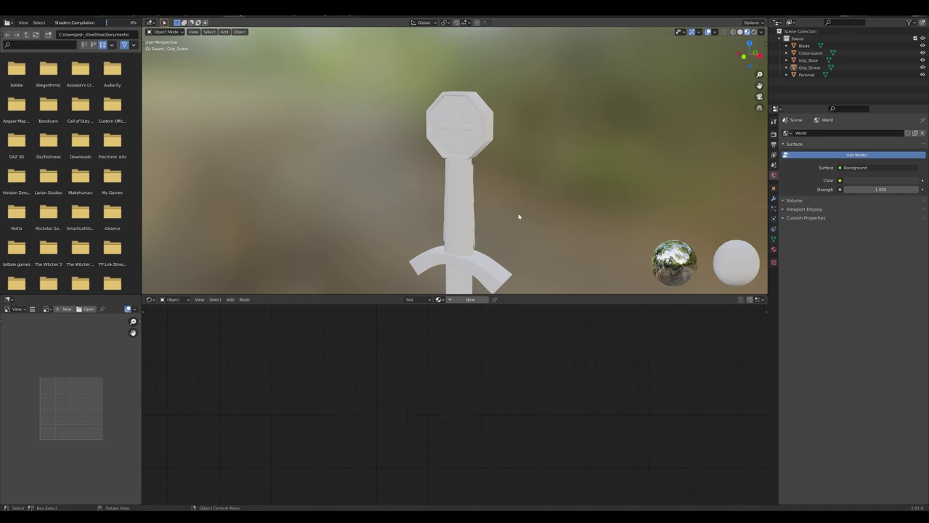
pyautogui.click(486, 128)
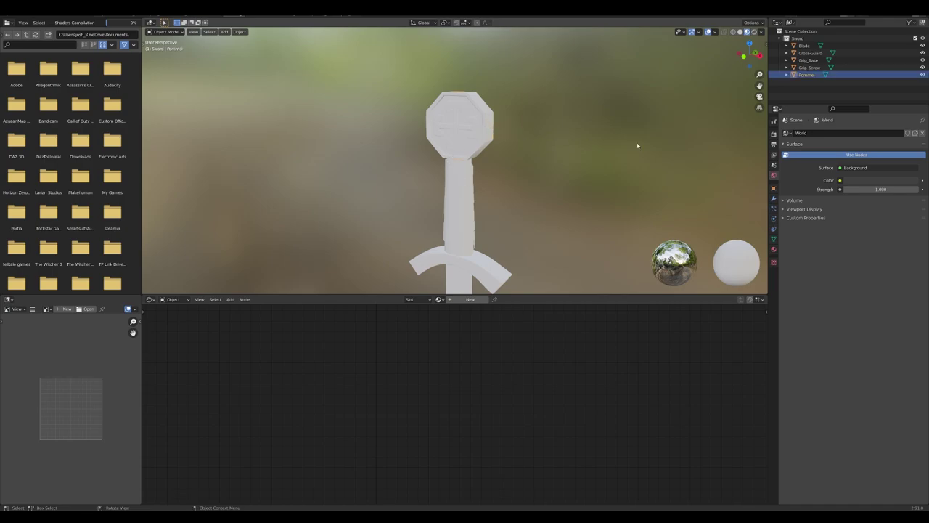
pyautogui.click(774, 249)
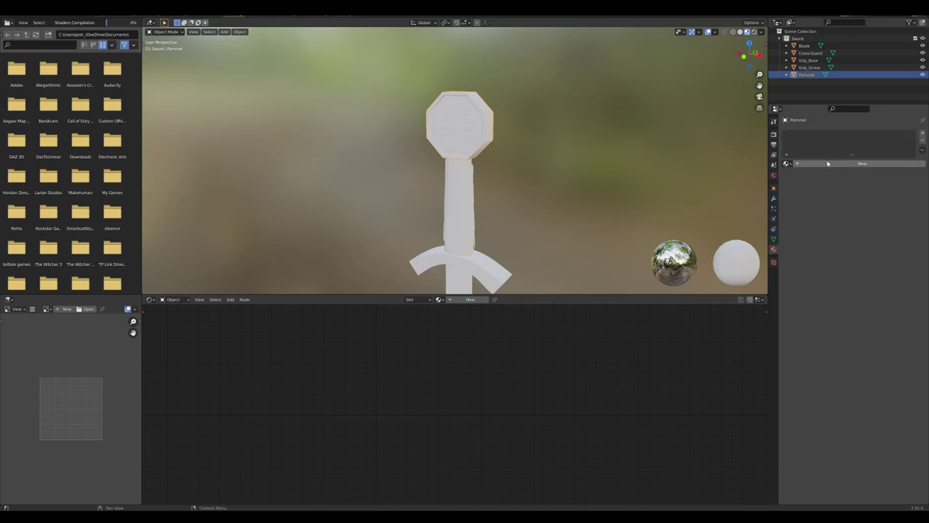
pyautogui.click(826, 166)
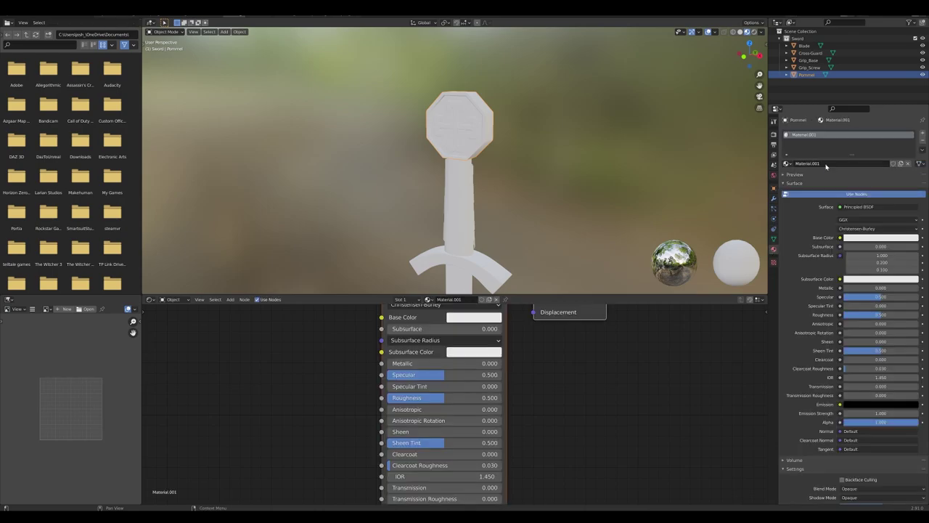
pyautogui.doubleClick(804, 134)
pyautogui.write('Pommel & Cross-Guard')
pyautogui.press('Return')
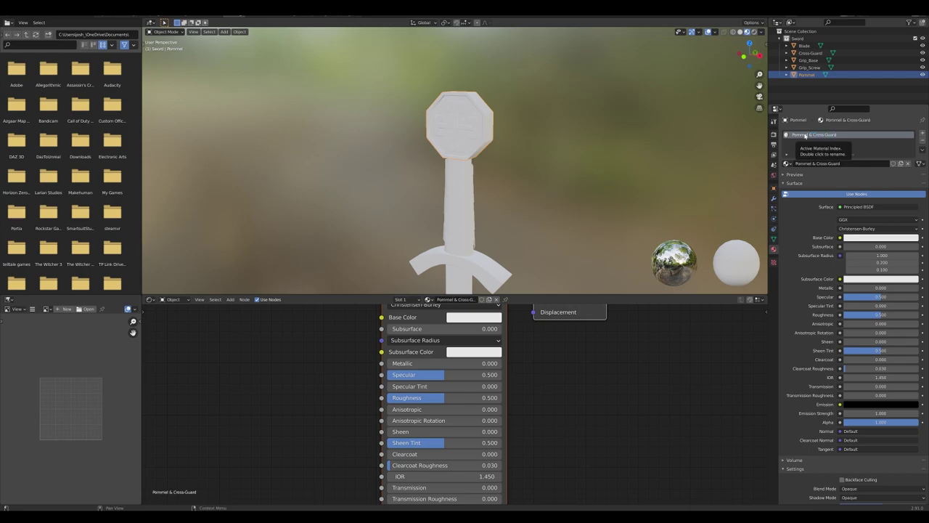
# Step: Bring the seamless metal image into the pommel material's node graph as an image texture, placed ahead of the Principled BSDF
pyautogui.scroll(-2, 363, 400)
pyautogui.scroll(-1, 355, 366)
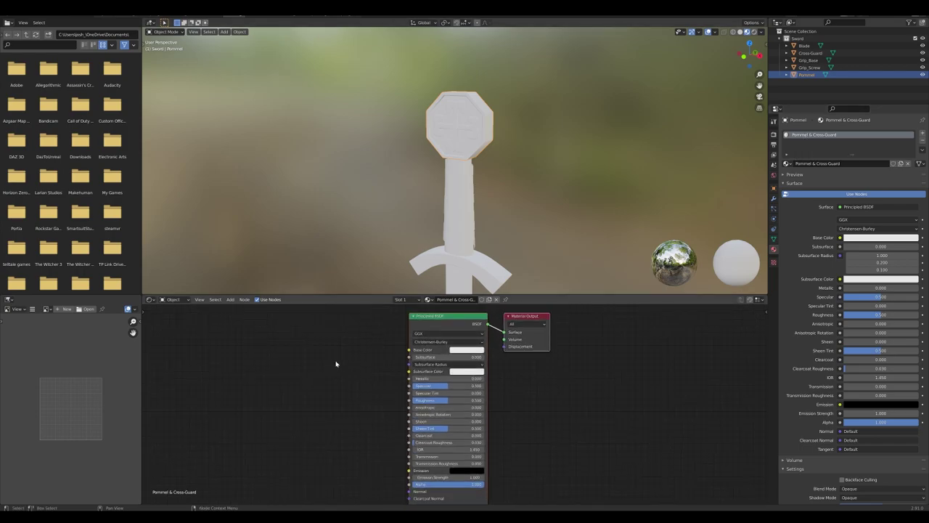
pyautogui.moveTo(380, 367); pyautogui.dragTo(430, 369, button='middle')
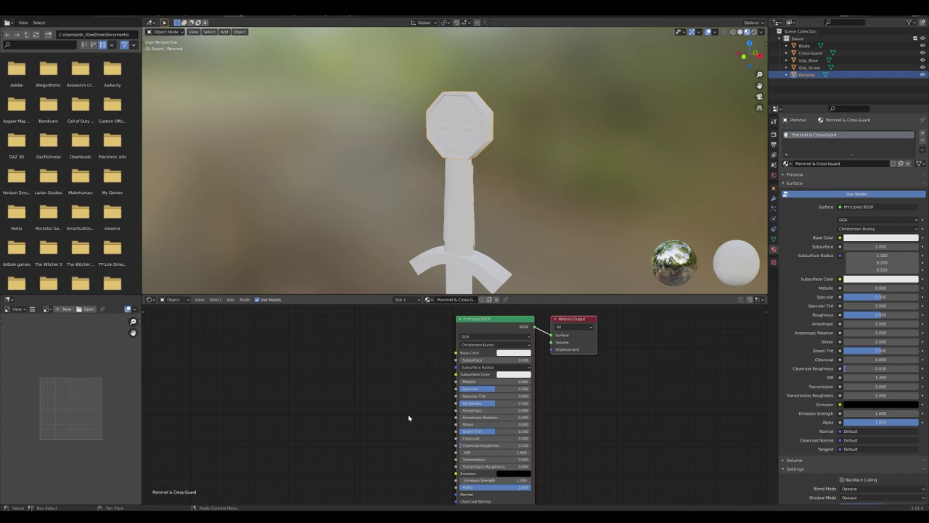
pyautogui.scroll(-2, 443, 375)
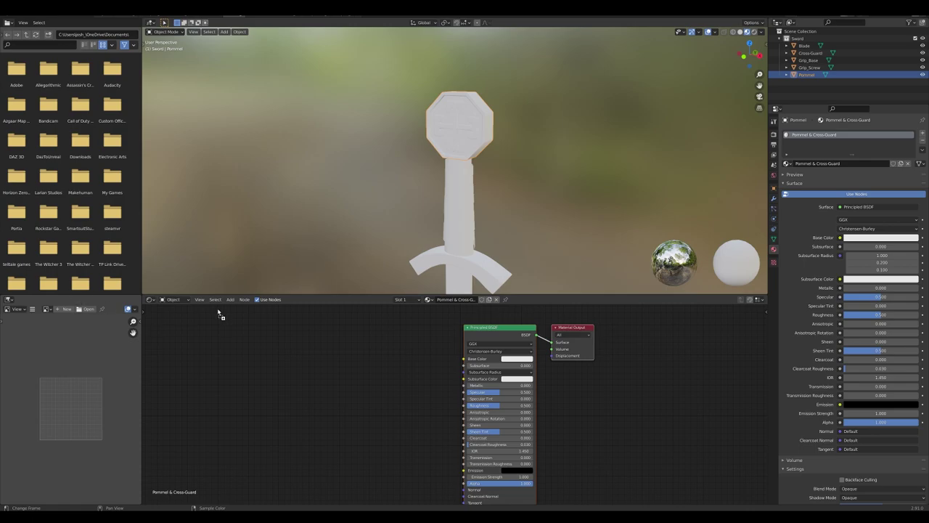
pyautogui.moveTo(440, 228); pyautogui.dragTo(354, 364)
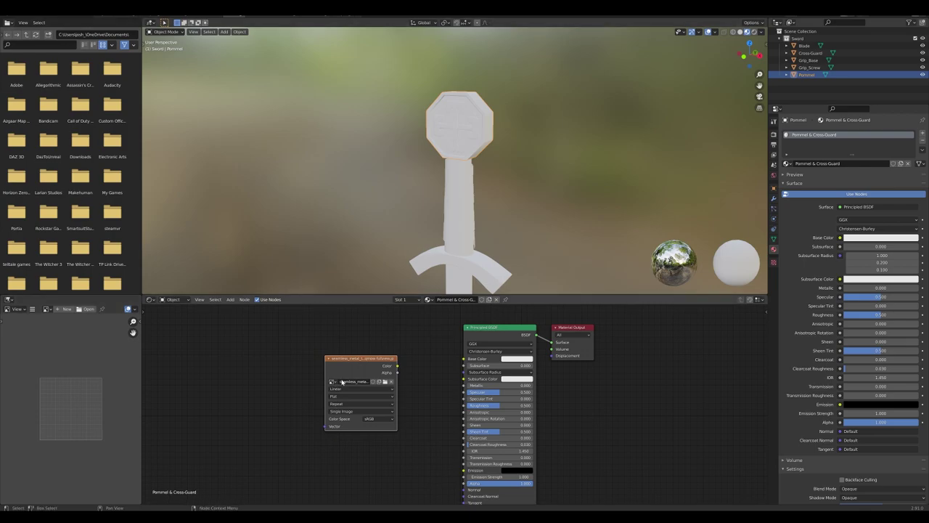
pyautogui.moveTo(359, 363); pyautogui.dragTo(314, 355)
# Step: Connect the metal texture's Color output to the Principled BSDF's Base Color and inspect the pommel
pyautogui.moveTo(492, 213); pyautogui.dragTo(477, 191, button='middle')
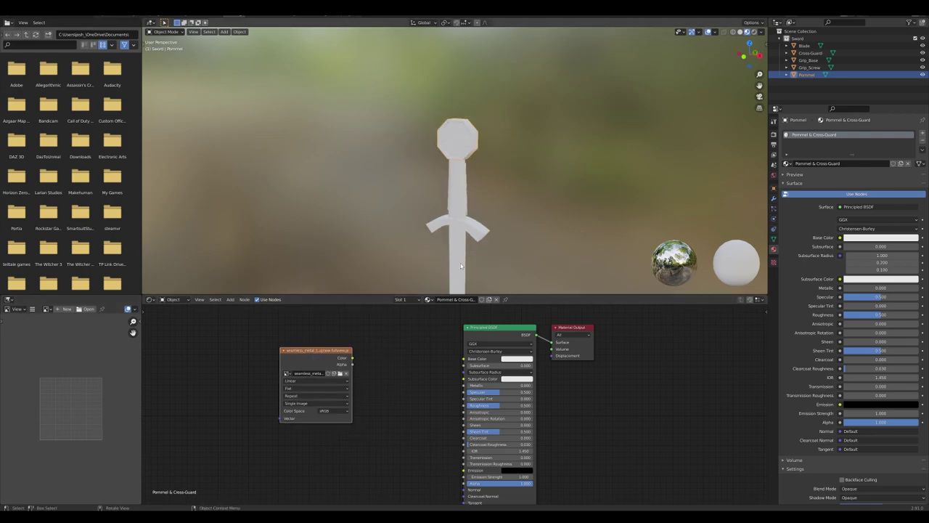
pyautogui.scroll(2, 432, 343)
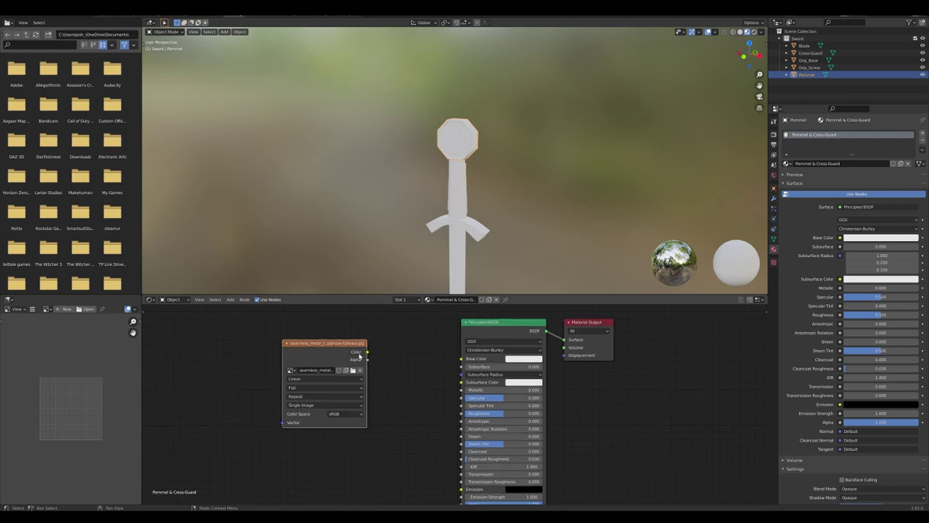
pyautogui.moveTo(367, 351); pyautogui.dragTo(461, 359)
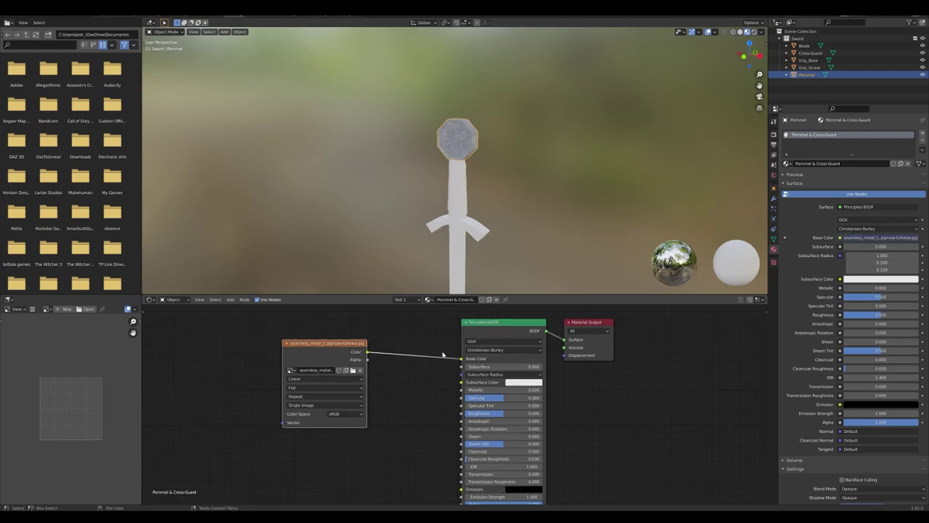
pyautogui.scroll(3, 488, 161)
pyautogui.scroll(2, 487, 160)
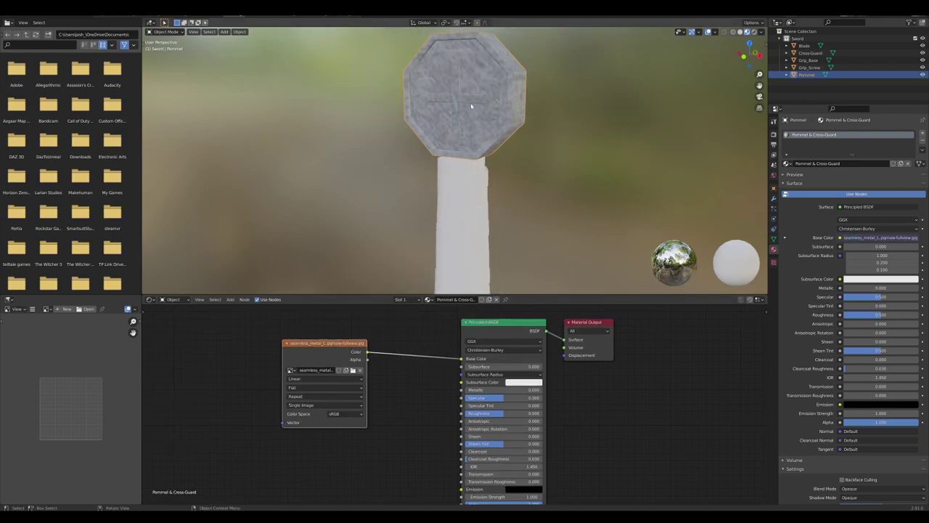
pyautogui.scroll(-2, 483, 149)
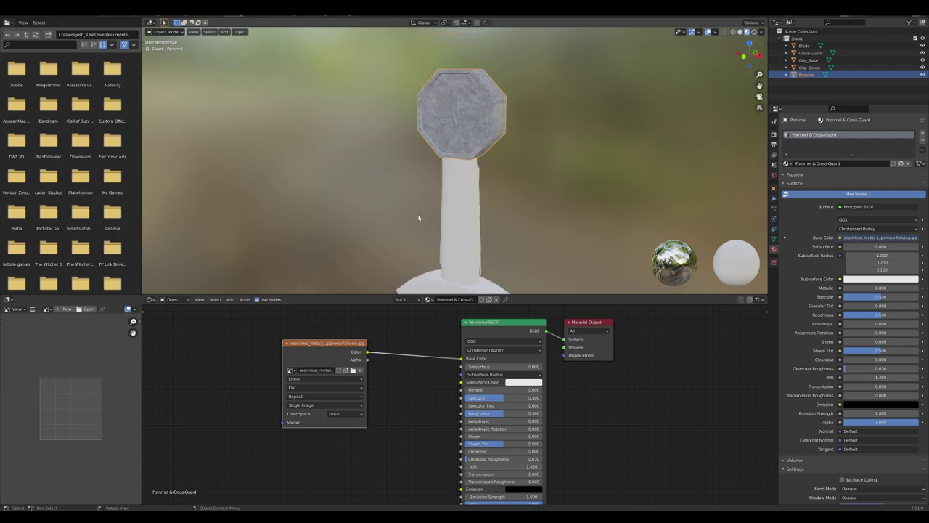
# Step: Spread out the material nodes to leave free space between the Principled BSDF and the Material Output
pyautogui.moveTo(508, 323); pyautogui.dragTo(459, 326)
pyautogui.moveTo(321, 344); pyautogui.dragTo(314, 344)
pyautogui.moveTo(594, 321); pyautogui.dragTo(646, 322)
pyautogui.click(546, 374)
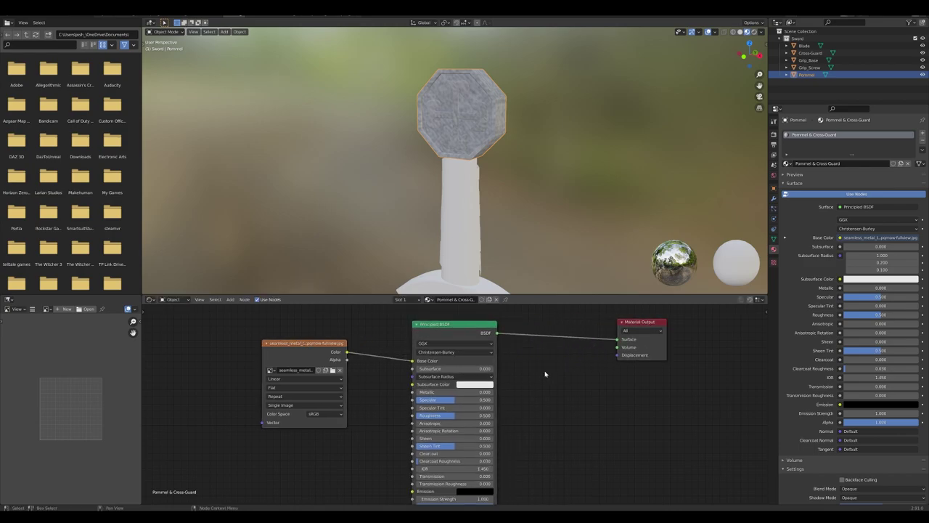
# Step: Add a Glossy BSDF node between the Principled BSDF and the Material Output
pyautogui.hotkey('shift', 'a')
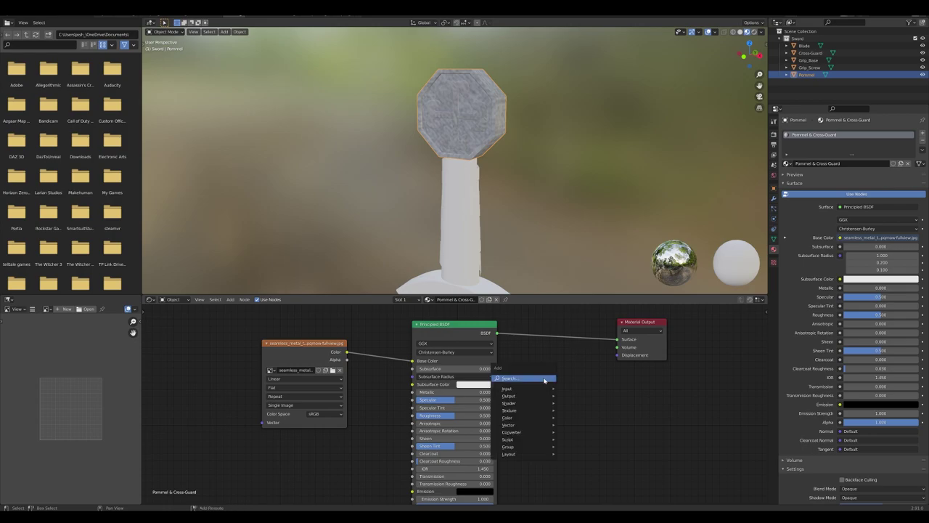
pyautogui.click(544, 379)
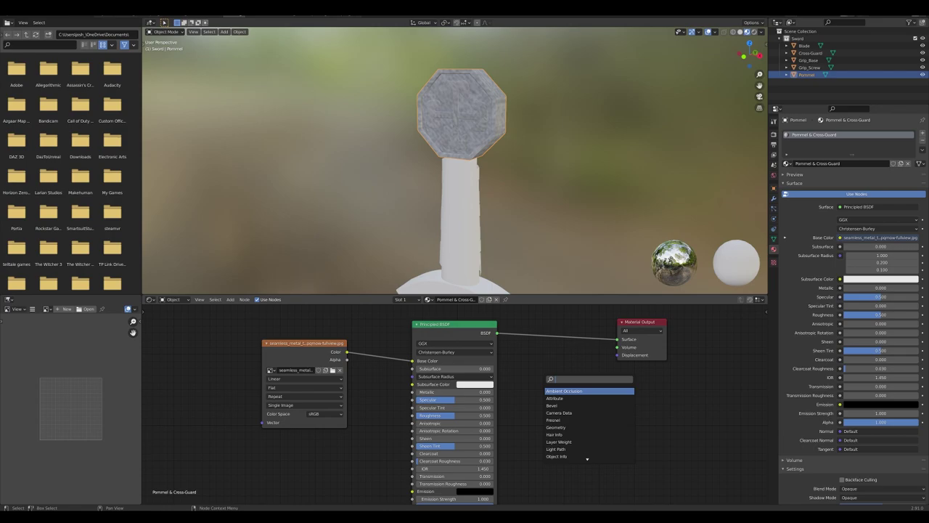
pyautogui.write('gloss')
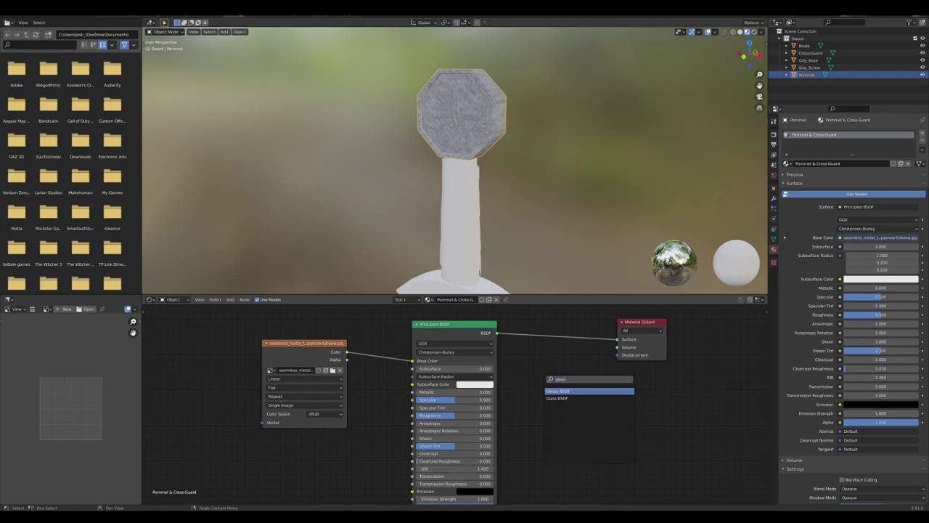
pyautogui.press('Return')
pyautogui.click(582, 374)
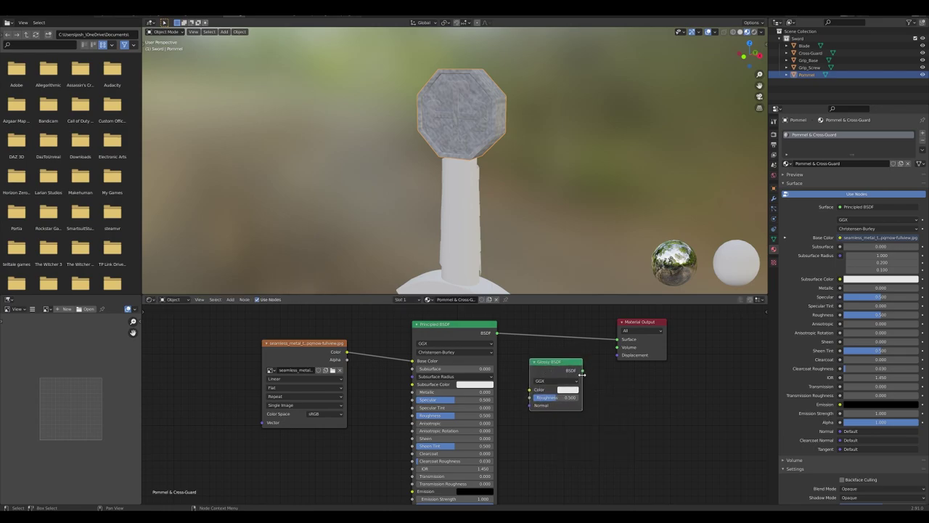
# Step: Insert a Mix Shader between the Principled BSDF and the Material Output, and feed the Glossy BSDF into its second Shader input
pyautogui.hotkey('shift', 'a')
pyautogui.click(599, 350)
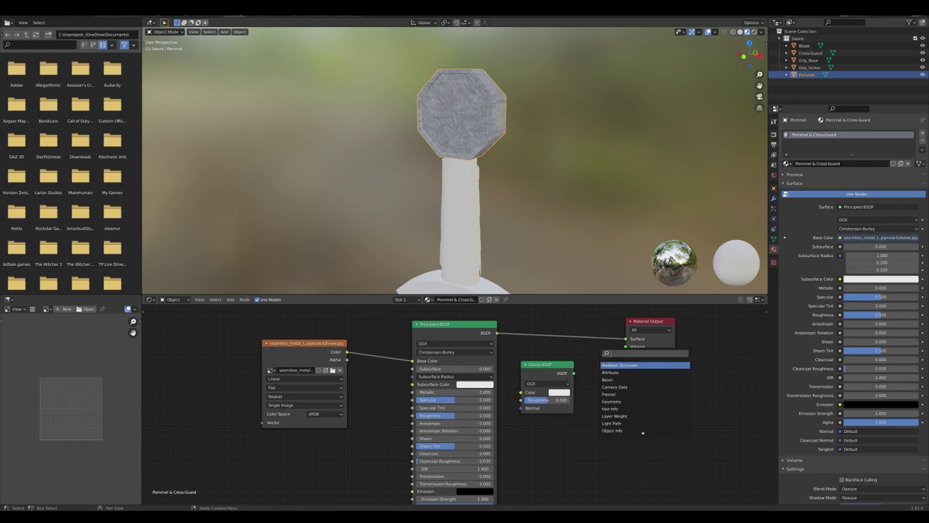
pyautogui.write('mix')
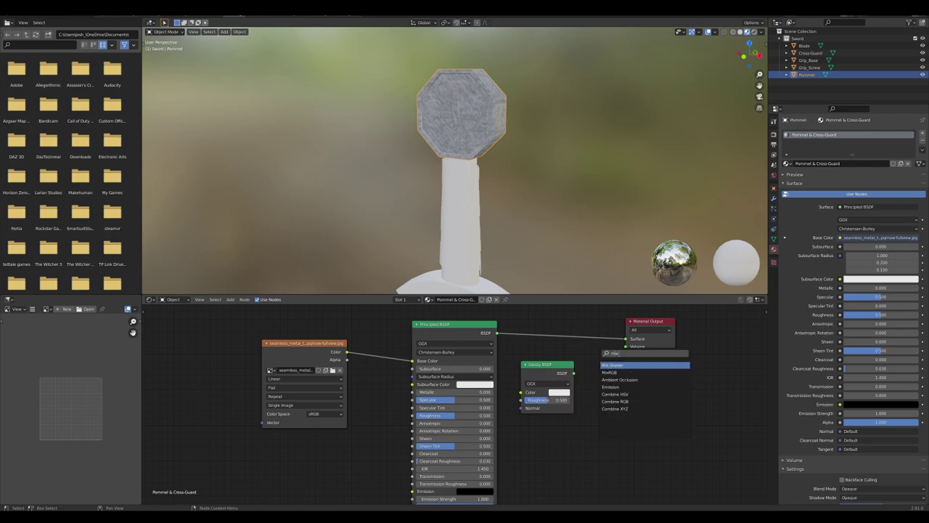
pyautogui.press('Return')
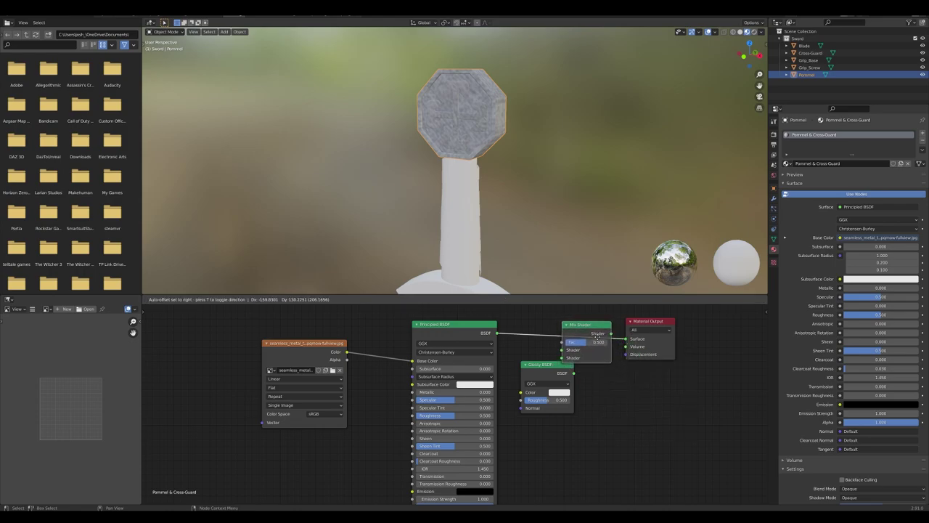
pyautogui.click(600, 332)
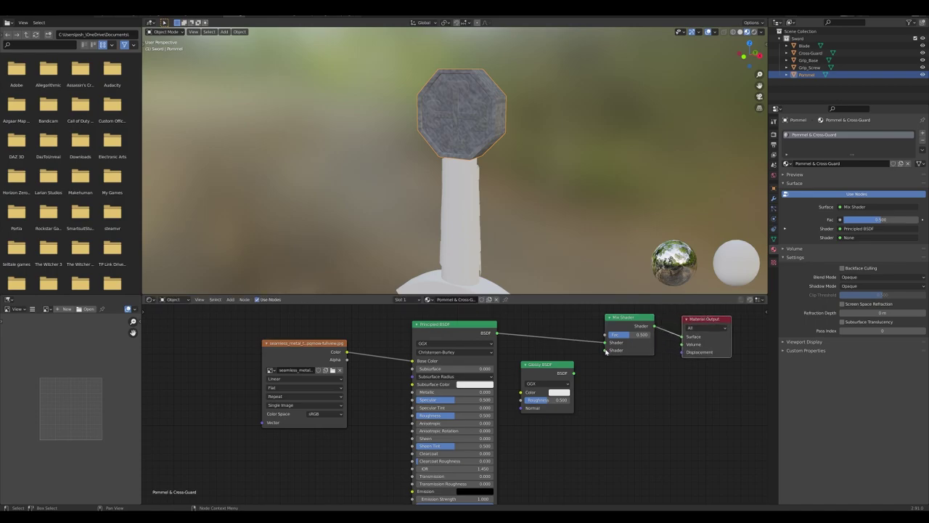
pyautogui.moveTo(607, 351); pyautogui.dragTo(574, 373)
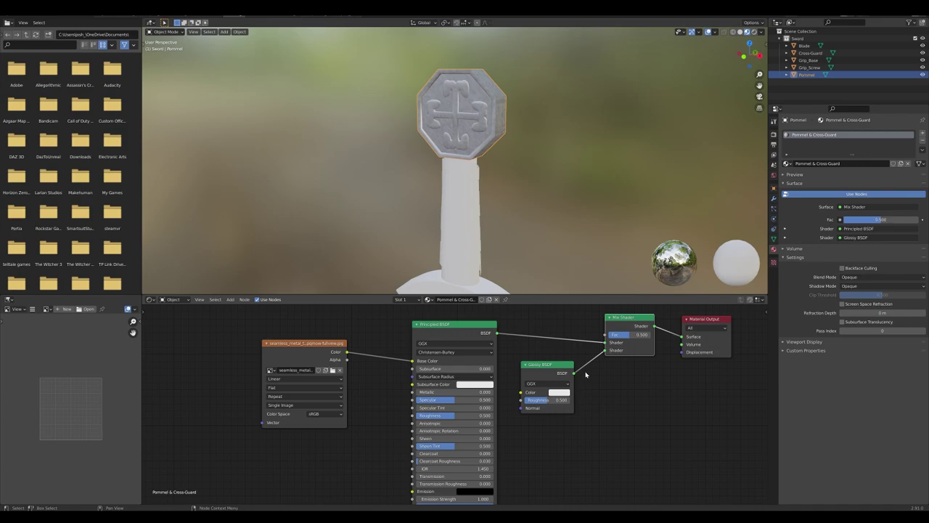
pyautogui.moveTo(465, 174); pyautogui.dragTo(455, 136, button='middle')
pyautogui.scroll(5, 448, 130)
pyautogui.scroll(-4, 448, 130)
pyautogui.scroll(-1, 454, 136)
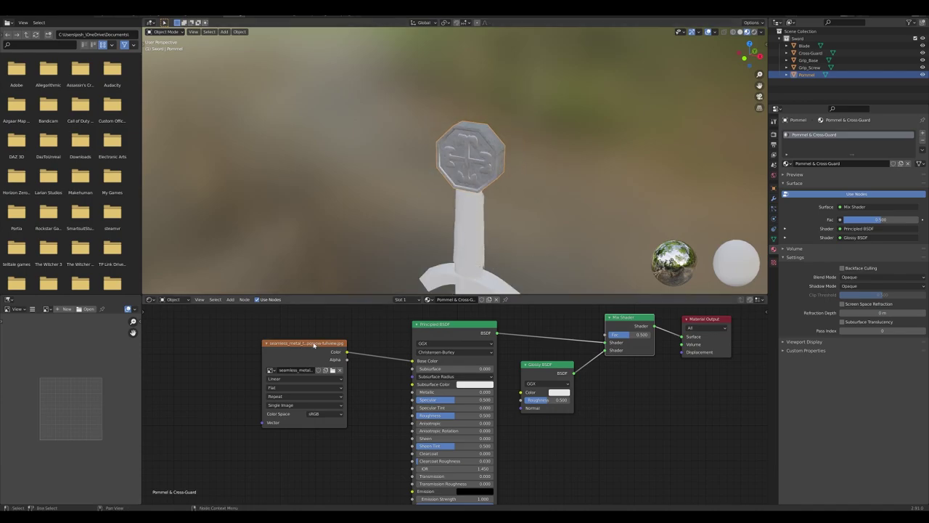
# Step: Move the metal image texture away from the Principled BSDF and insert a MixRGB node on the link between them
pyautogui.moveTo(313, 346); pyautogui.dragTo(213, 341)
pyautogui.moveTo(345, 376); pyautogui.dragTo(373, 375, button='middle')
pyautogui.hotkey('shift', 'a')
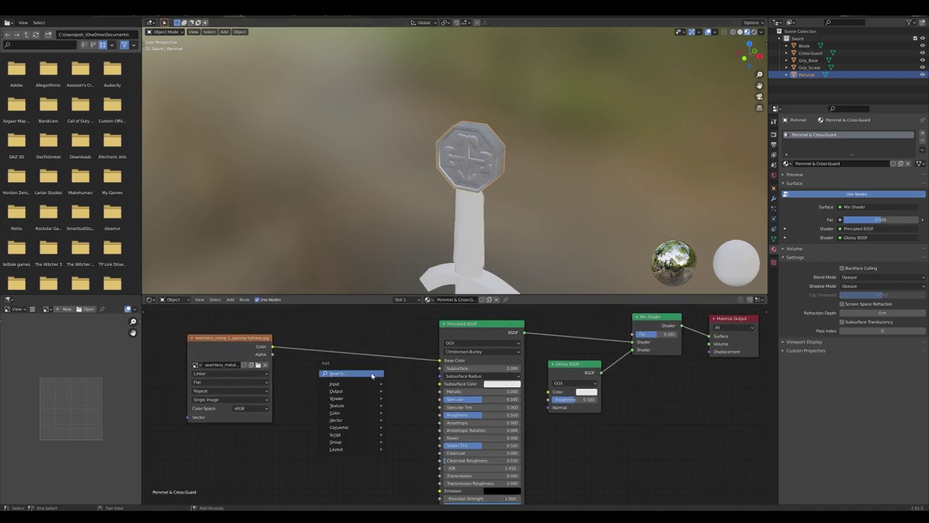
pyautogui.click(372, 375)
pyautogui.write('mix')
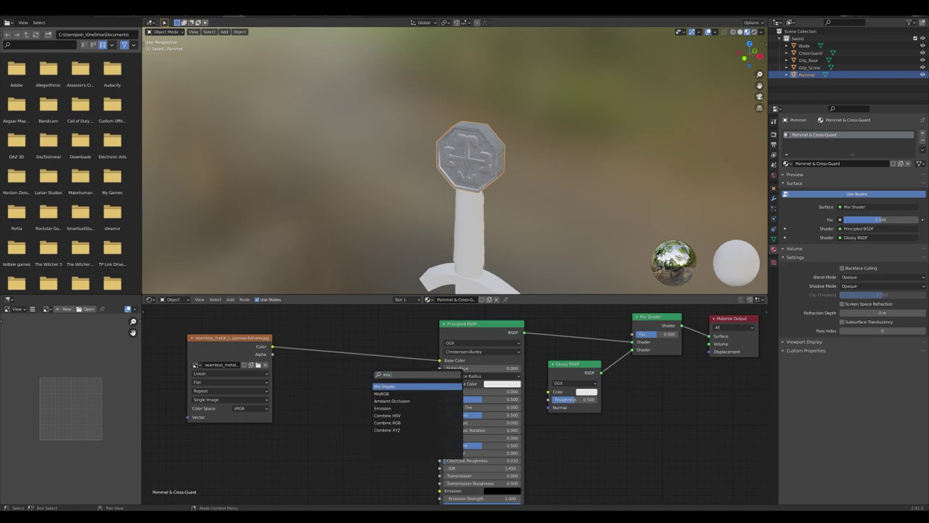
pyautogui.write(' rg')
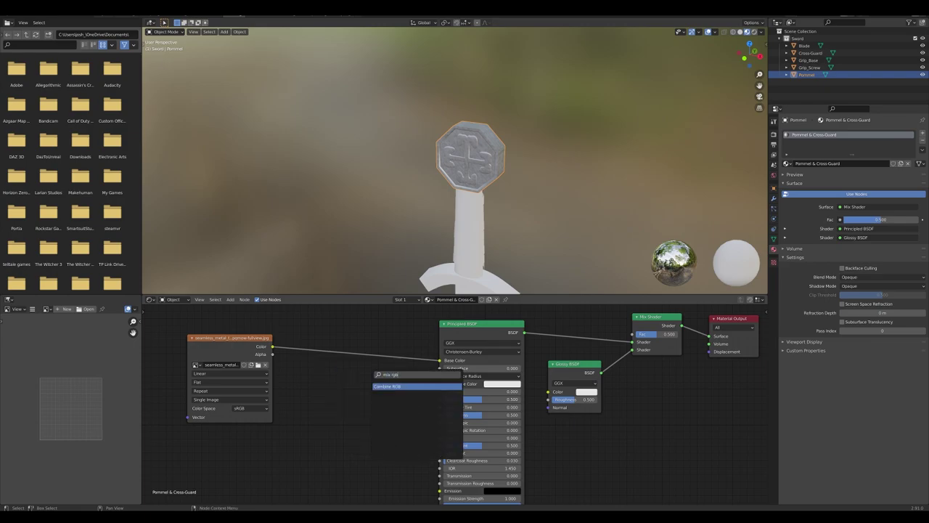
pyautogui.write('b')
pyautogui.press('BackSpace')
pyautogui.press('BackSpace')
pyautogui.press('BackSpace')
pyautogui.press('BackSpace')
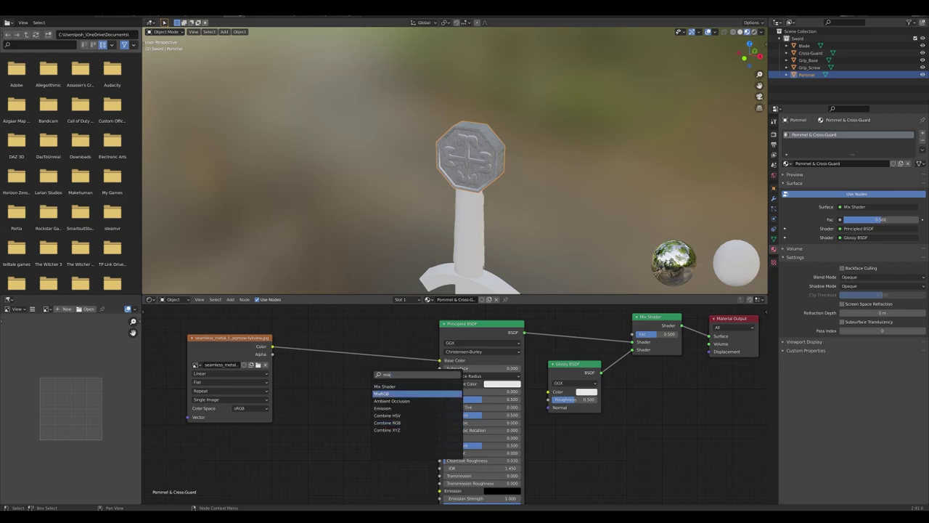
pyautogui.click(401, 395)
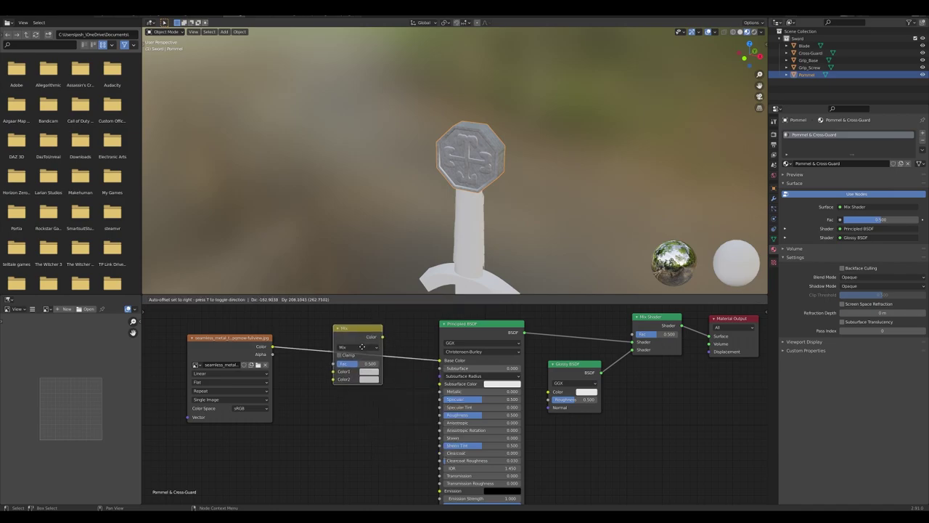
pyautogui.click(362, 346)
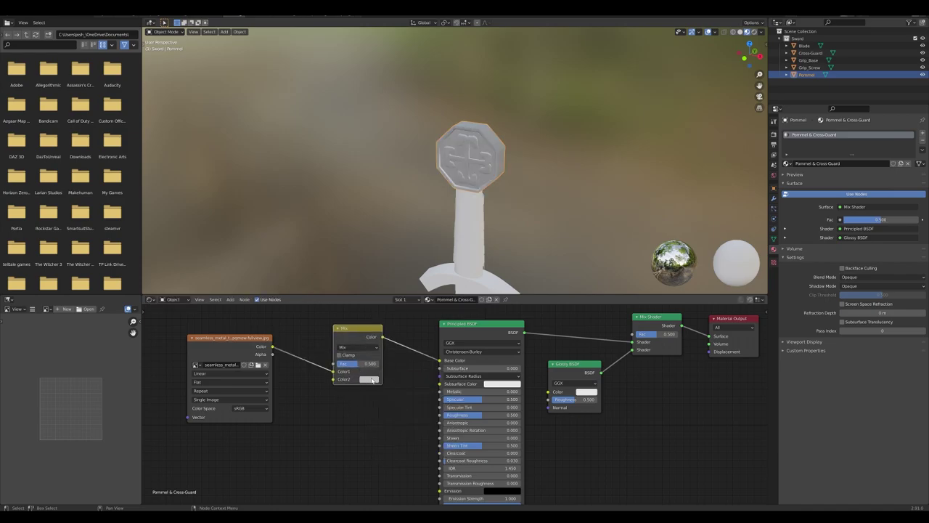
# Step: Set the Mix node's Color2 to a golden yellow
pyautogui.click(372, 381)
pyautogui.moveTo(387, 315); pyautogui.dragTo(368, 318)
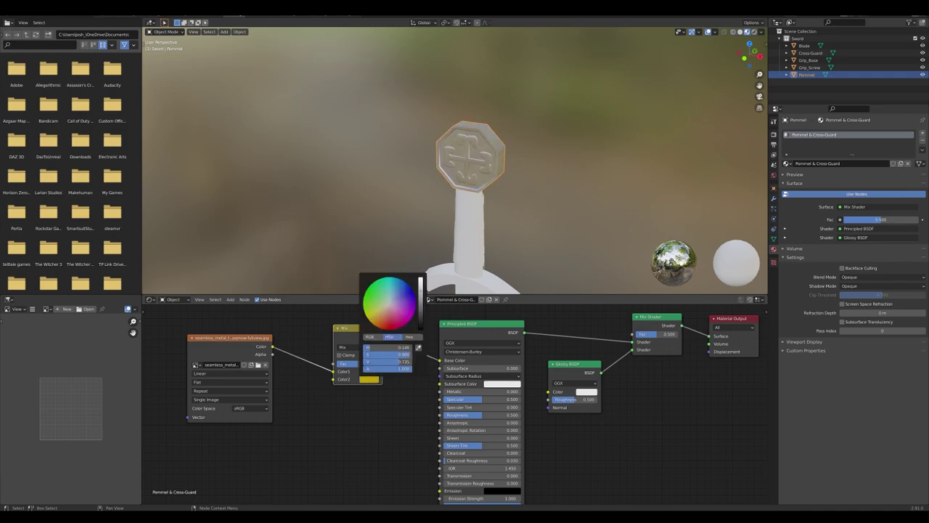
pyautogui.moveTo(422, 298); pyautogui.dragTo(423, 289)
pyautogui.moveTo(371, 316); pyautogui.dragTo(375, 314)
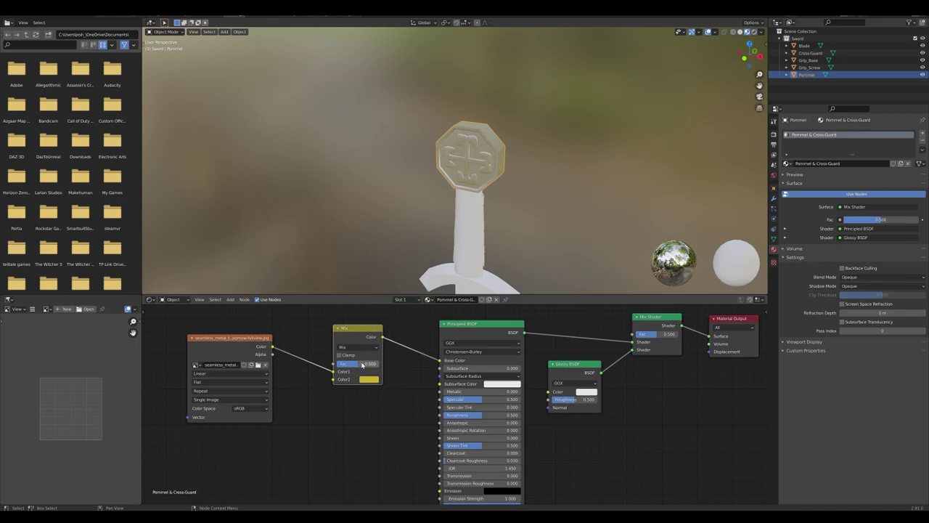
# Step: Adjust the colour Mix node's Fac to 0.650 while checking the gold tint on the pommel up close
pyautogui.moveTo(359, 363); pyautogui.dragTo(370, 364)
pyautogui.scroll(3, 545, 162)
pyautogui.scroll(2, 538, 165)
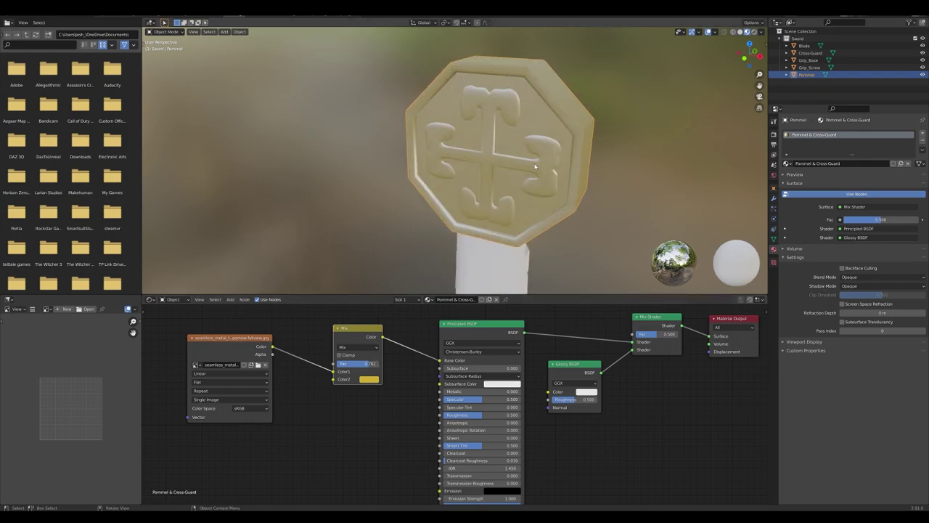
pyautogui.scroll(-2, 538, 166)
pyautogui.scroll(5, 538, 166)
pyautogui.moveTo(538, 166); pyautogui.dragTo(574, 185, button='middle')
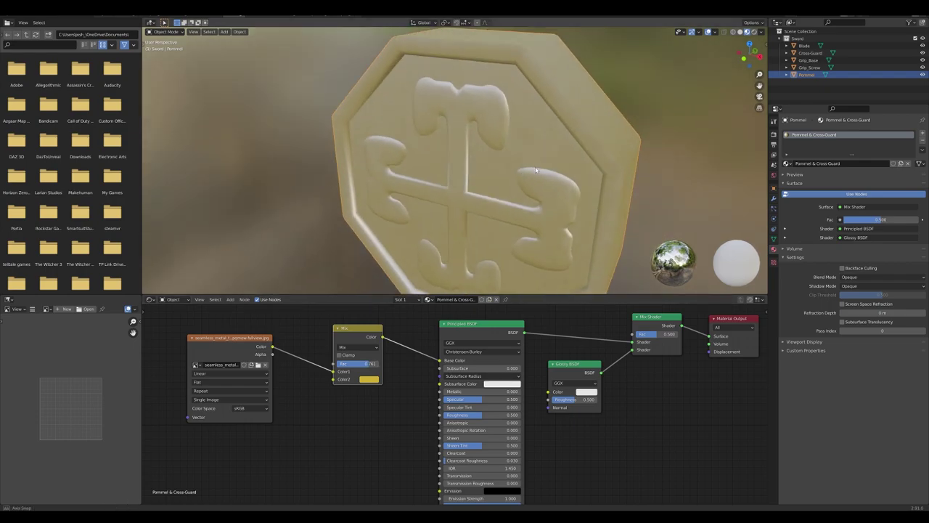
pyautogui.moveTo(359, 382); pyautogui.dragTo(359, 363)
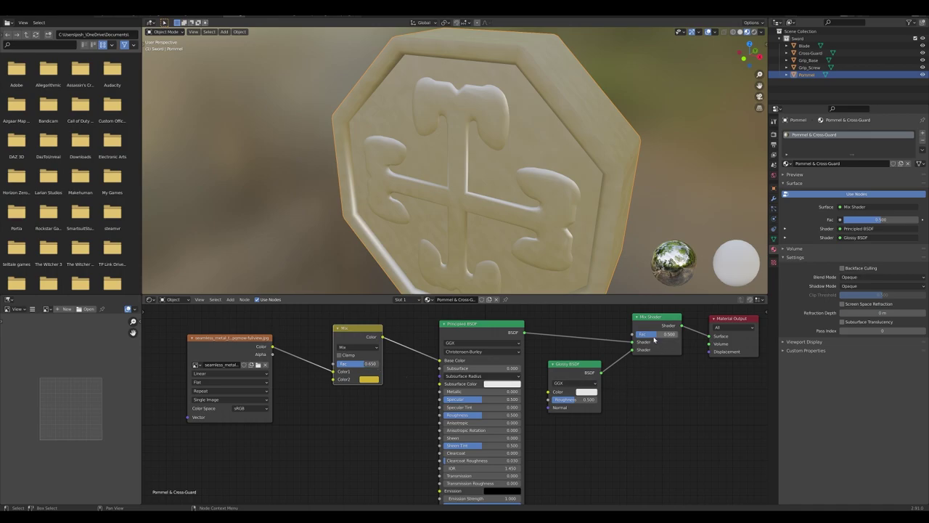
# Step: Lower the Mix Shader's Fac to 0.361 to reduce the glossy share
pyautogui.moveTo(654, 339)
pyautogui.mouseDown()
pyautogui.moveTo(624, 334)
pyautogui.moveTo(642, 334)
pyautogui.mouseUp()
pyautogui.scroll(-5, 568, 204)
pyautogui.moveTo(568, 204)
pyautogui.mouseDown(button='middle')
pyautogui.moveTo(545, 193)
pyautogui.moveTo(530, 205)
pyautogui.moveTo(608, 210)
pyautogui.moveTo(591, 197)
pyautogui.moveTo(559, 203)
pyautogui.mouseUp(button='middle')
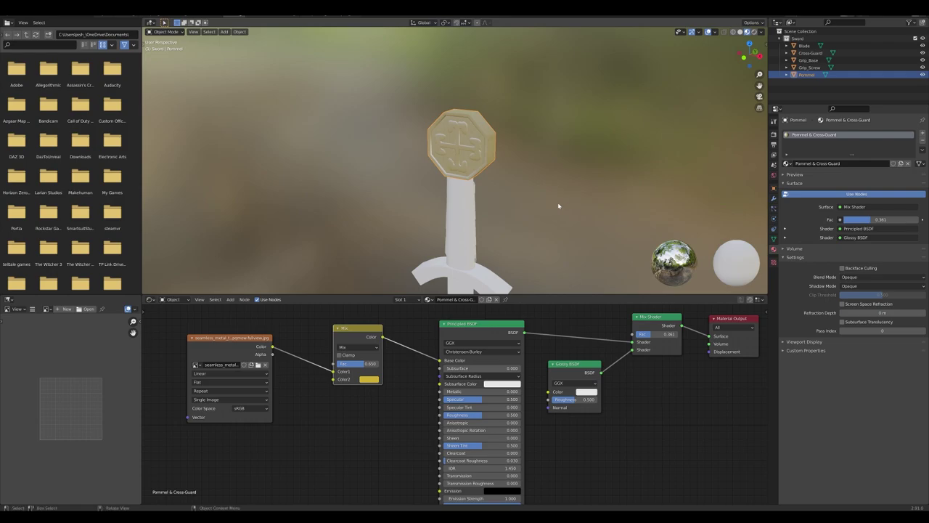
# Step: Raise the Principled BSDF's Metallic value to 0.170 and inspect the pommel from several angles
pyautogui.moveTo(478, 392)
pyautogui.mouseDown()
pyautogui.moveTo(491, 391)
pyautogui.moveTo(456, 392)
pyautogui.mouseUp()
pyautogui.scroll(3, 508, 131)
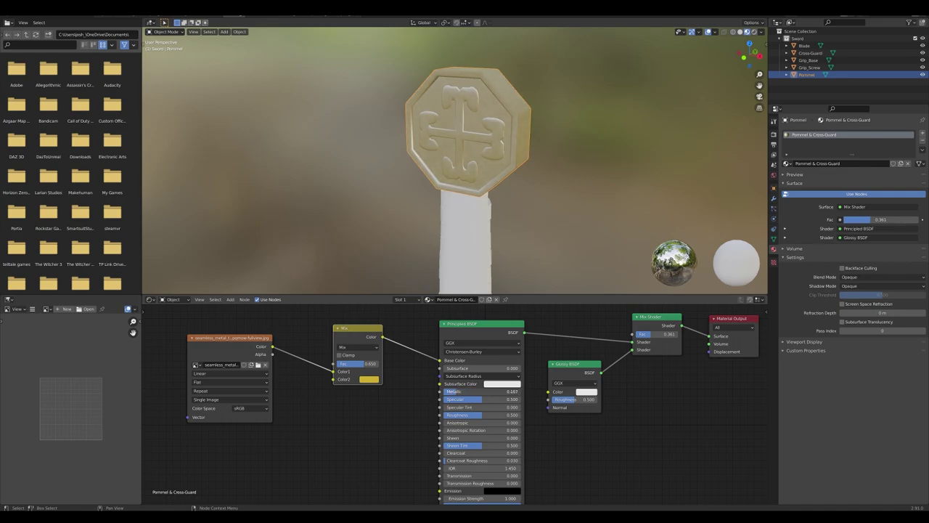
pyautogui.moveTo(479, 152); pyautogui.dragTo(559, 155, button='middle')
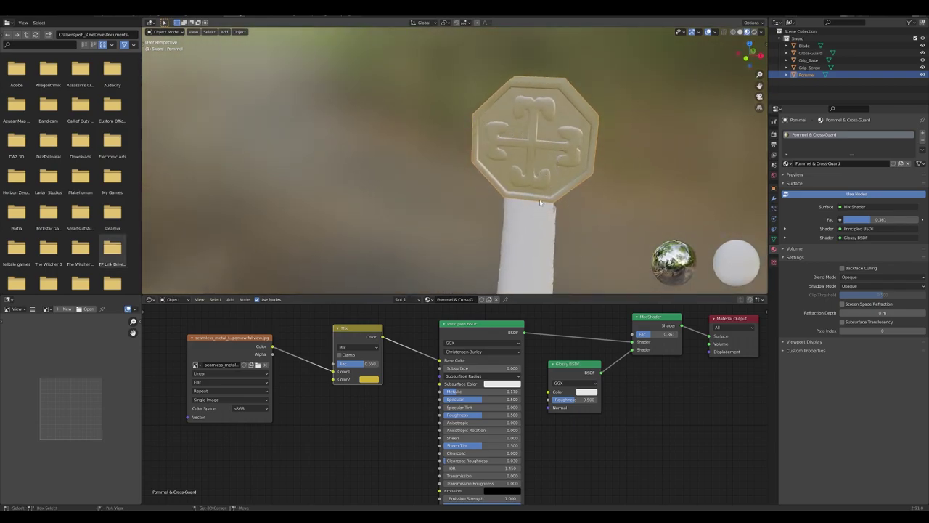
pyautogui.moveTo(521, 206); pyautogui.dragTo(511, 200, button='middle')
pyautogui.moveTo(479, 153); pyautogui.dragTo(468, 163, button='middle')
pyautogui.scroll(2, 467, 164)
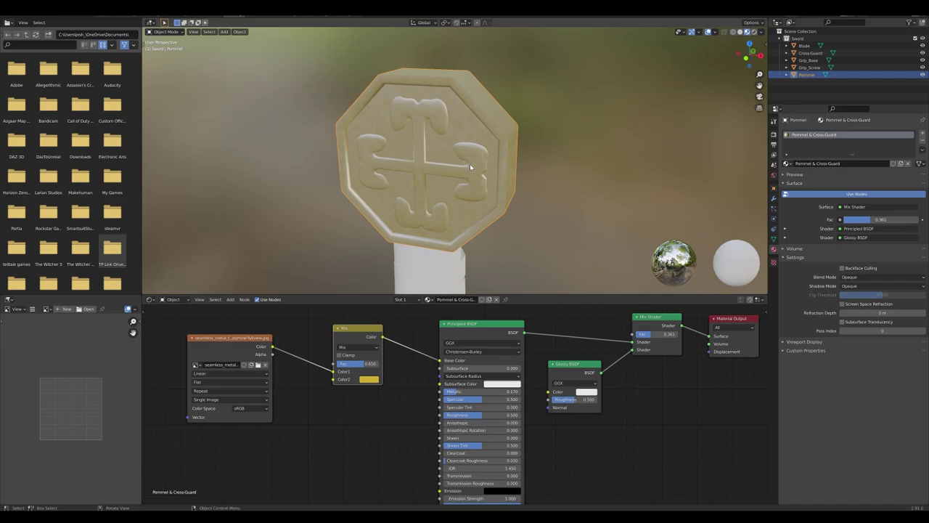
pyautogui.scroll(3, 484, 177)
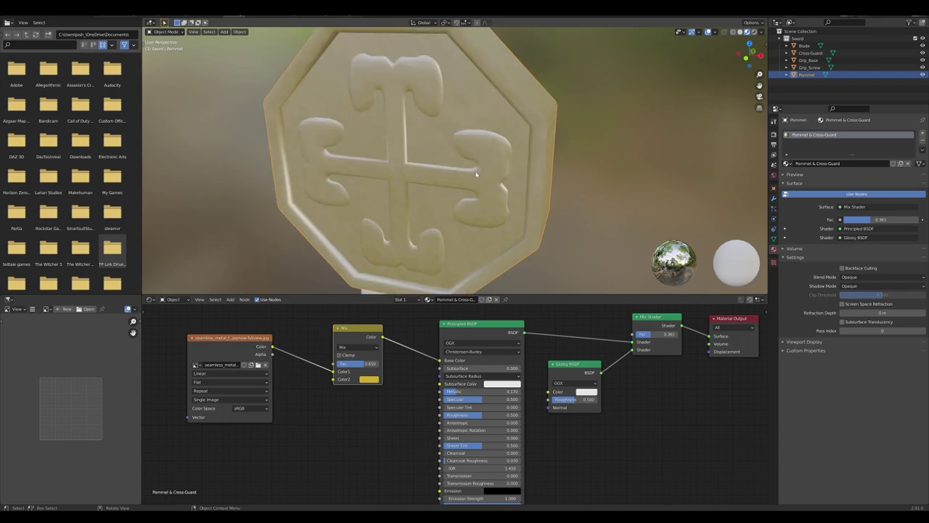
# Step: Add a second material named Cross to the pommel and assign it to the raised cross emblem's linked geometry
pyautogui.press('Tab')
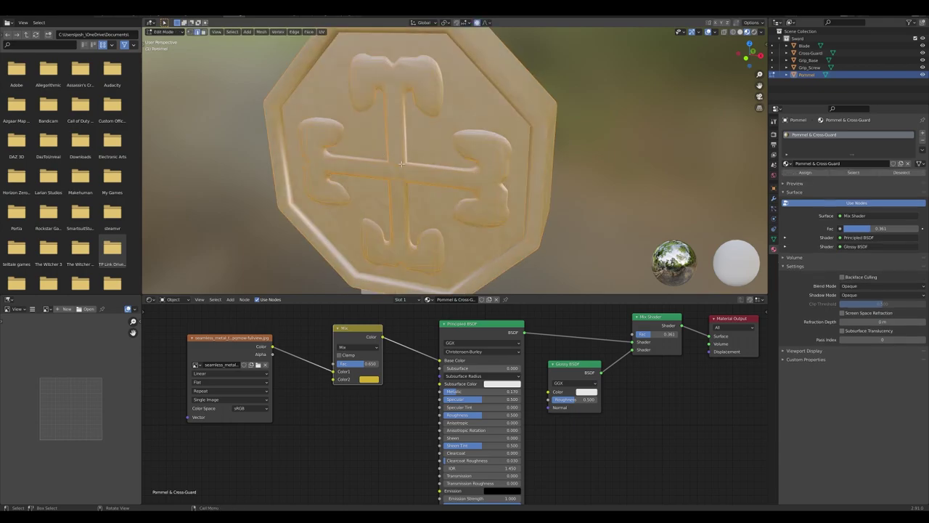
pyautogui.hotkey('ctrl', 'l')
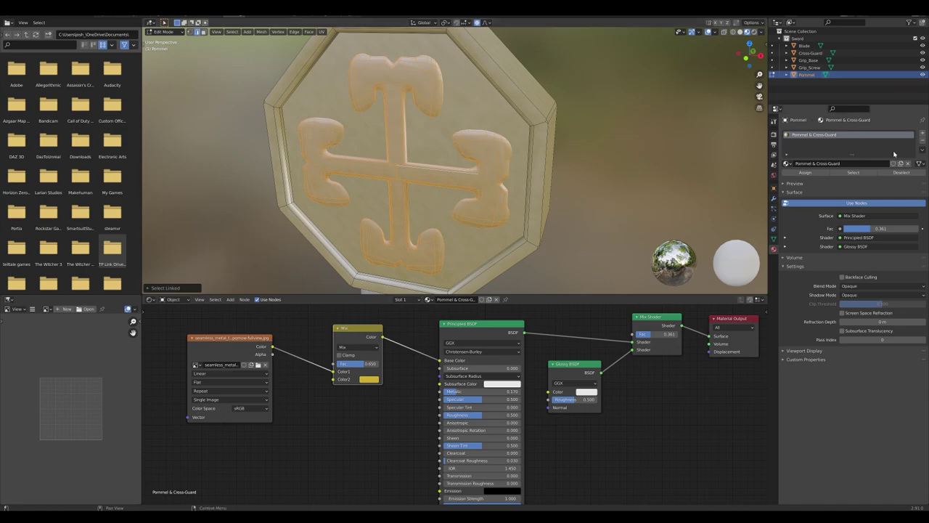
pyautogui.click(924, 134)
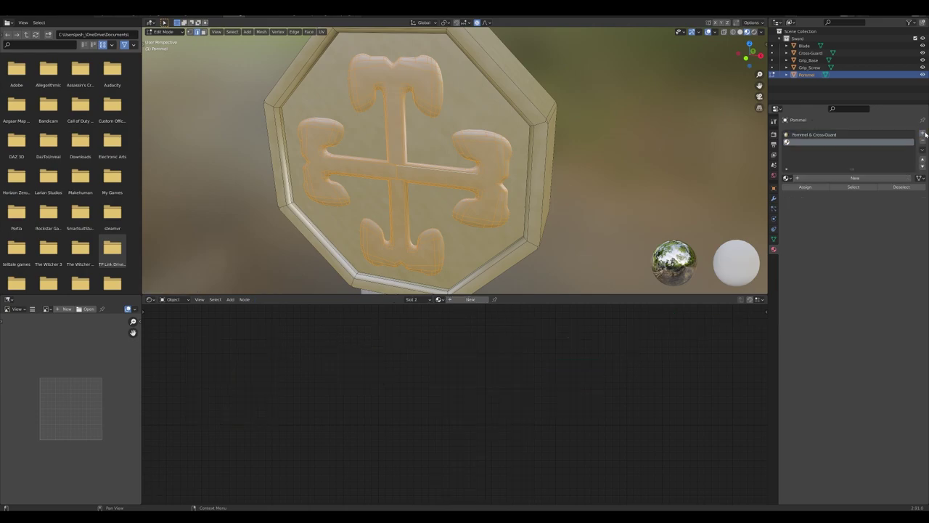
pyautogui.click(874, 178)
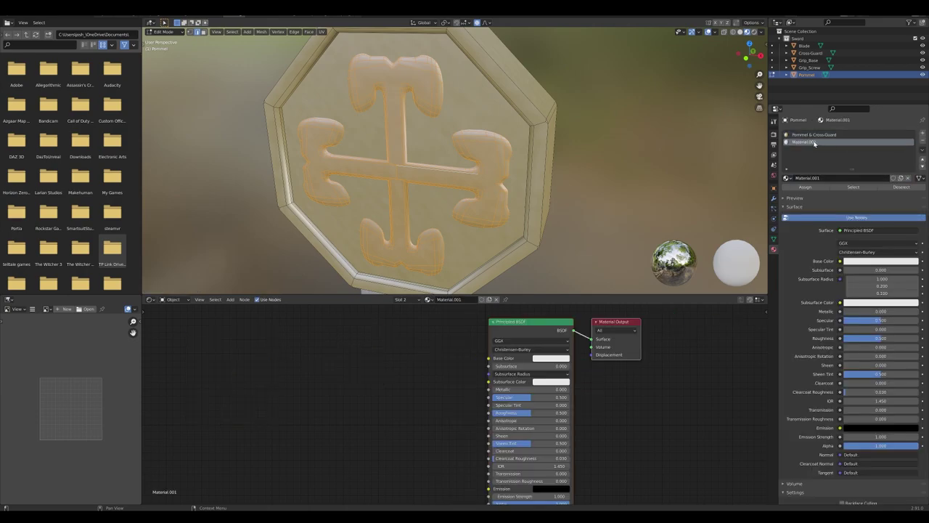
pyautogui.doubleClick(815, 143)
pyautogui.write('Cry')
pyautogui.press('Return')
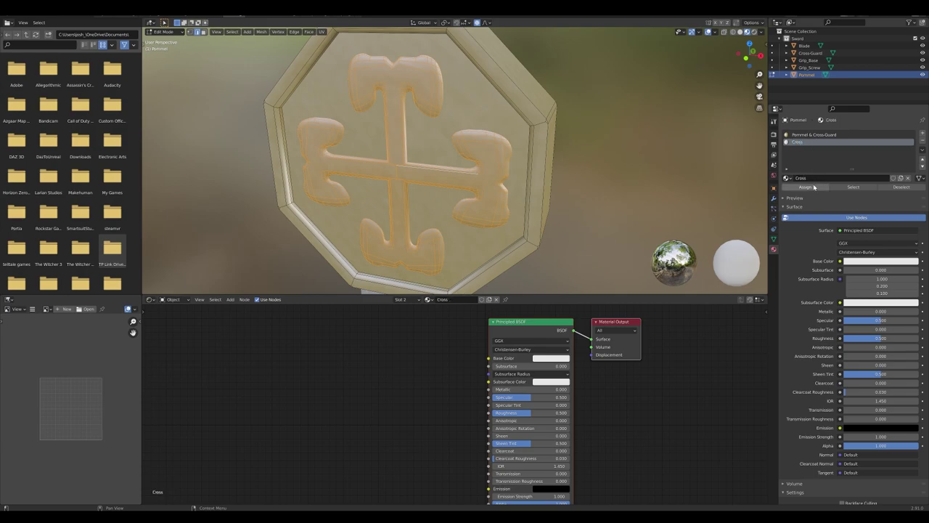
pyautogui.click(810, 188)
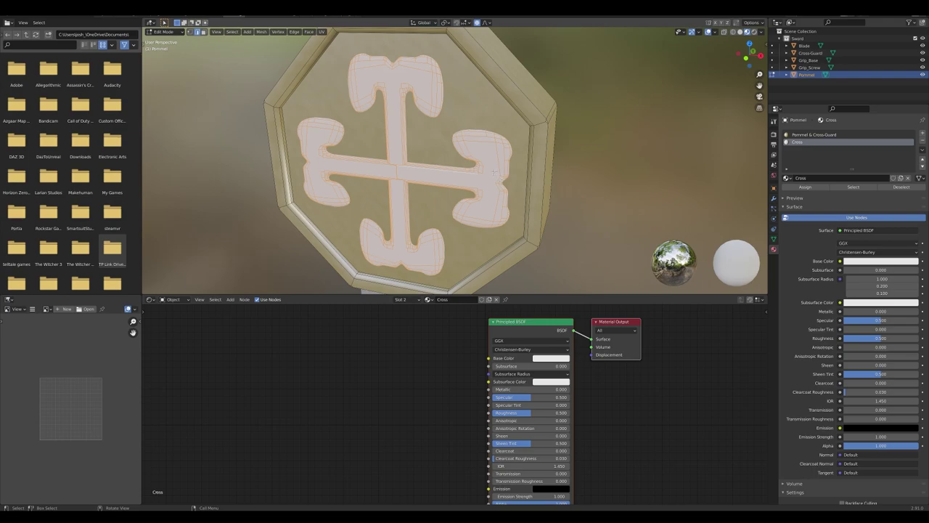
# Step: Select the linked cross emblem on the pommel's opposite face and assign the Cross material to it
pyautogui.moveTo(495, 171); pyautogui.dragTo(385, 157, button='middle')
pyautogui.keyDown('shift'); pyautogui.moveTo(313, 81); pyautogui.dragTo(477, 172, button='middle'); pyautogui.keyUp('shift')
pyautogui.scroll(5, 443, 173)
pyautogui.press('l')
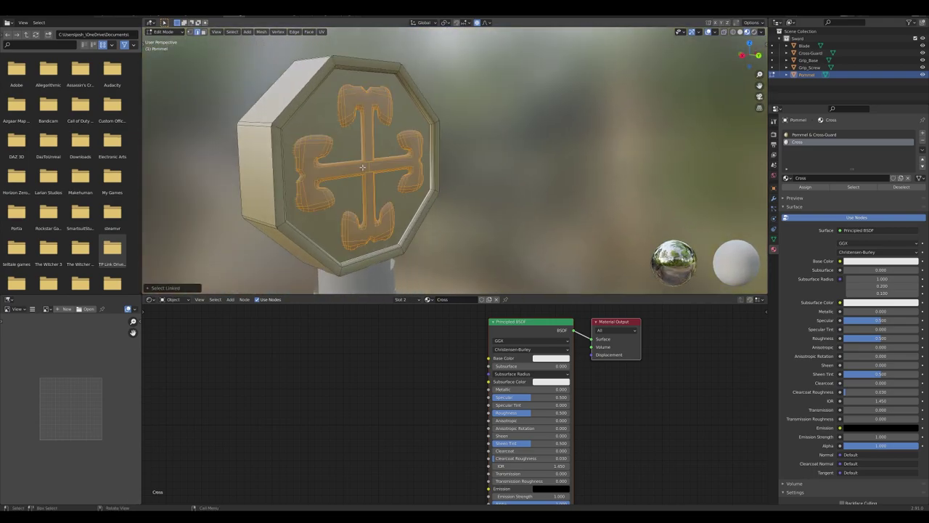
pyautogui.click(805, 187)
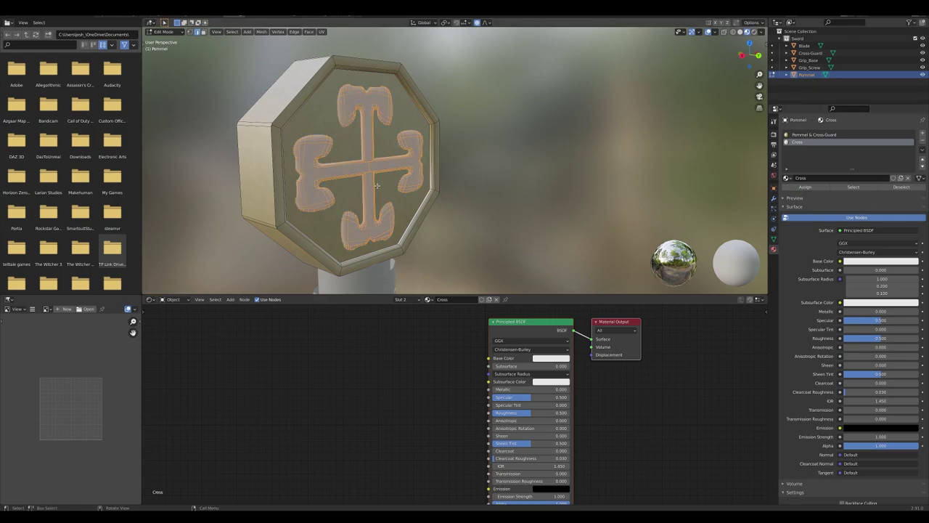
# Step: Copy the Pommel & Cross-Guard material's nodes from the image texture through the Mix Shader, leaving out the Material Output
pyautogui.moveTo(377, 186); pyautogui.dragTo(537, 164, button='middle')
pyautogui.scroll(2, 537, 164)
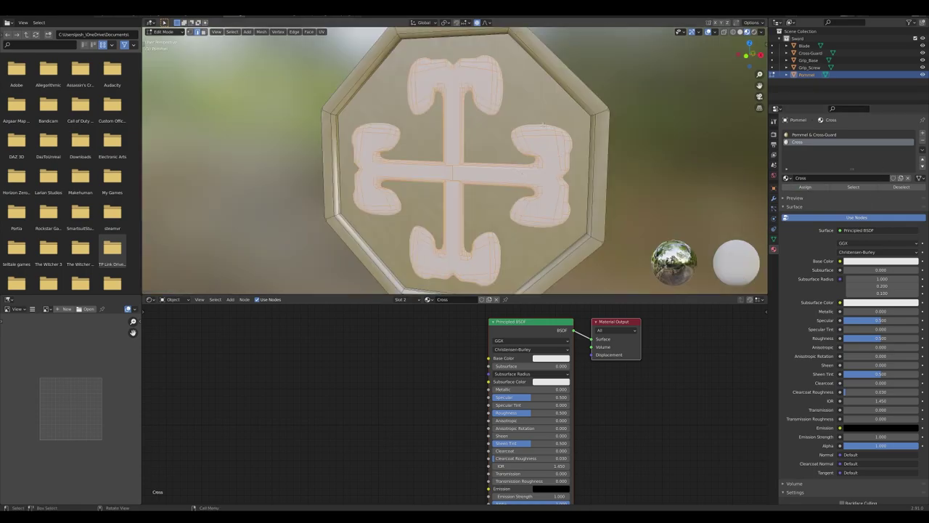
pyautogui.click(815, 135)
pyautogui.scroll(-3, 294, 372)
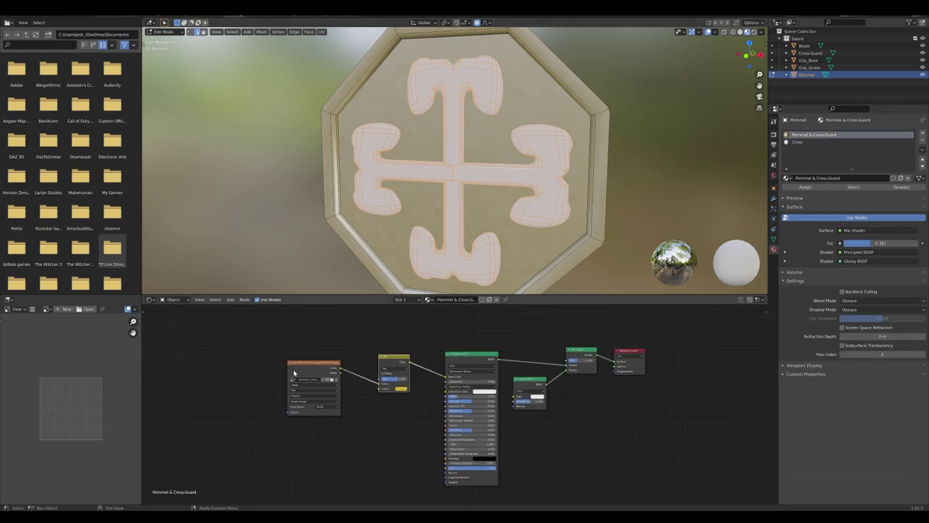
pyautogui.moveTo(246, 334); pyautogui.dragTo(593, 503)
# Step: Replace the Cross material's Principled BSDF with the copied nodes and place them ahead of its Material Output
pyautogui.click(798, 142)
pyautogui.click(506, 355)
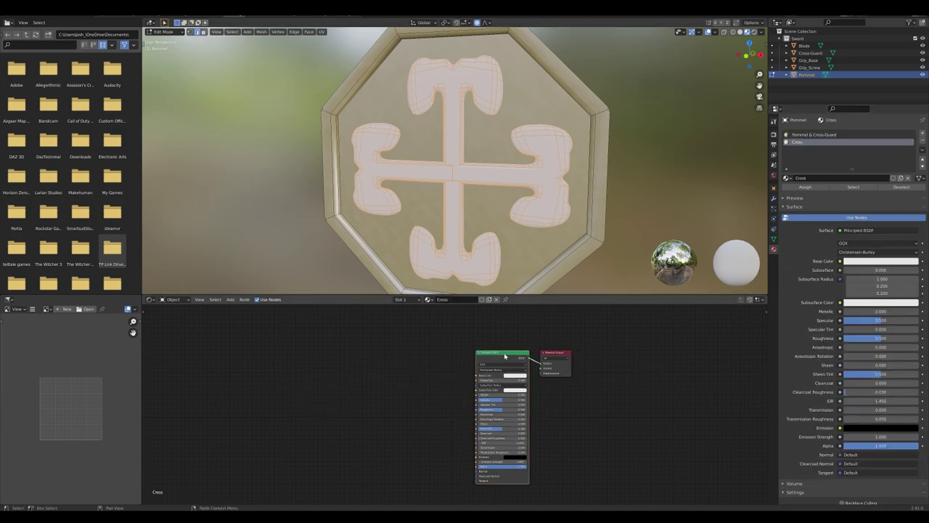
pyautogui.press('x')
pyautogui.hotkey('ctrl', 'v')
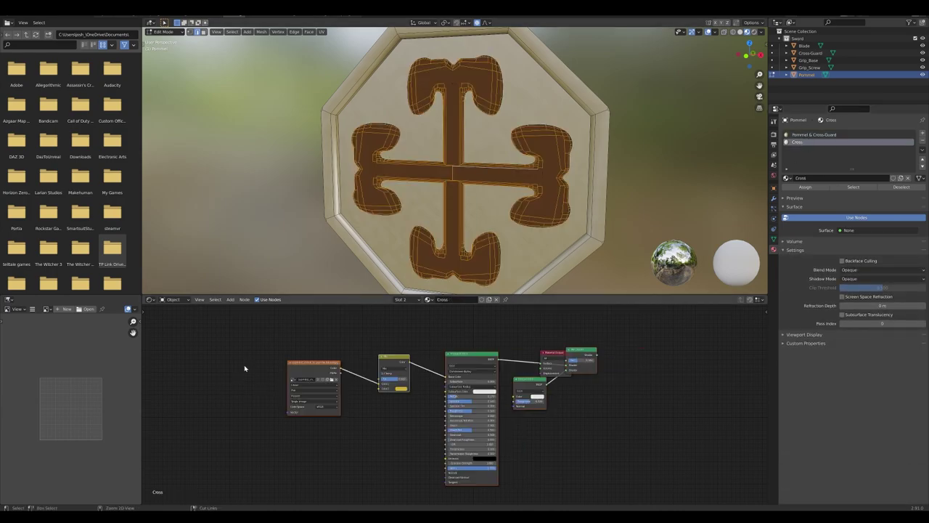
pyautogui.moveTo(487, 356); pyautogui.dragTo(379, 366)
pyautogui.scroll(1, 472, 378)
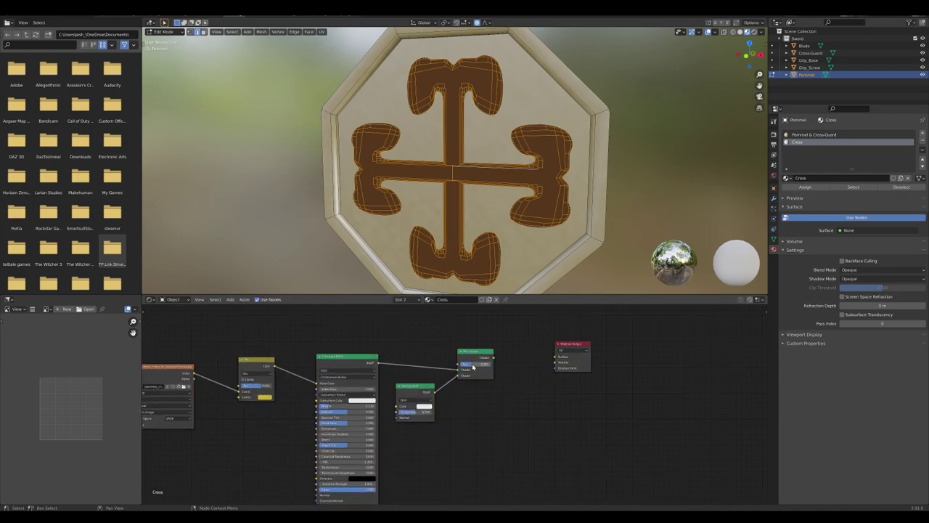
# Step: Connect the Cross material's Mix Shader output to the Material Output's Surface and rearrange its nodes
pyautogui.moveTo(495, 358); pyautogui.dragTo(556, 356)
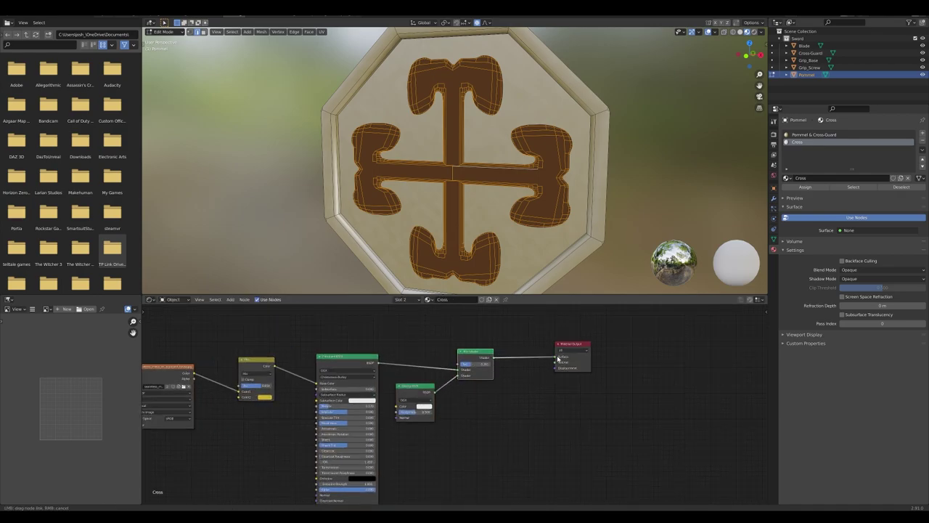
pyautogui.scroll(-1, 333, 388)
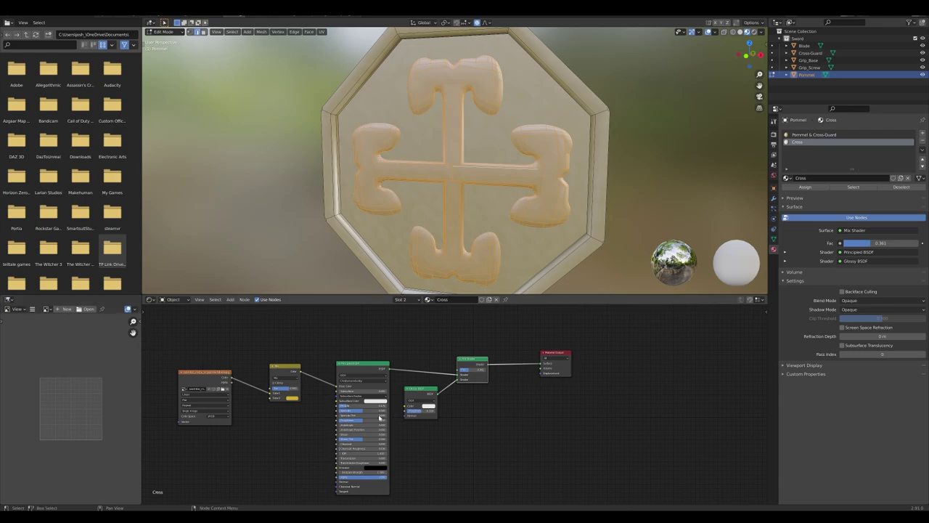
pyautogui.moveTo(187, 329); pyautogui.dragTo(527, 512)
pyautogui.moveTo(475, 362); pyautogui.dragTo(516, 357)
pyautogui.press('Home')
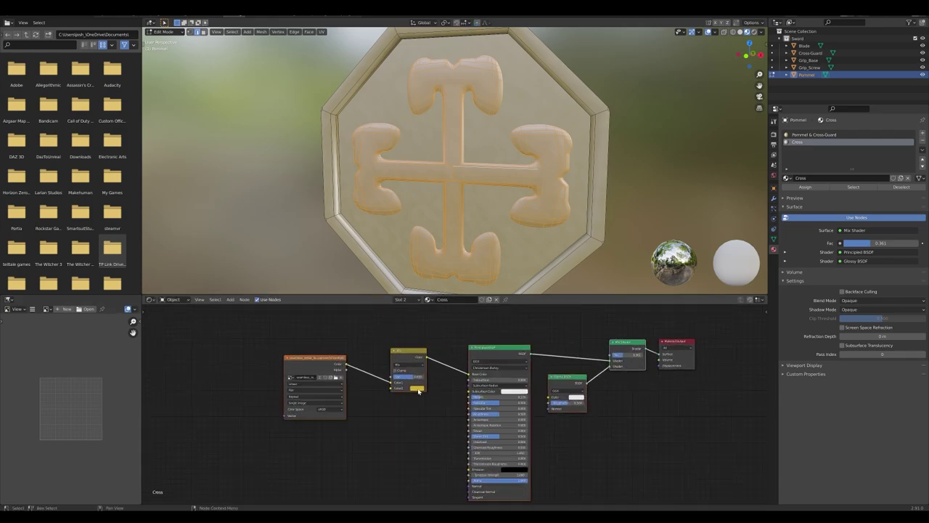
# Step: Set the second colour of the Cross material's Mix node to dark red and leave mesh editing on the pommel
pyautogui.click(419, 391)
pyautogui.click(432, 346)
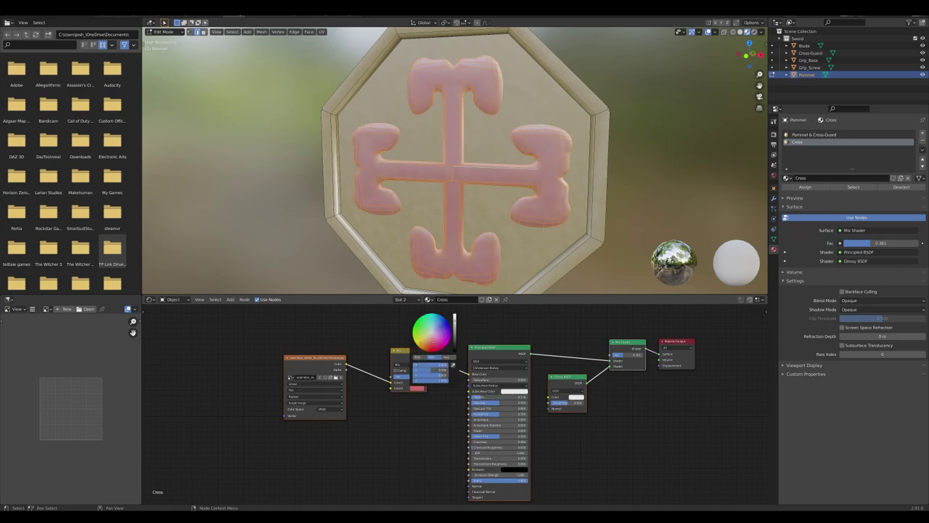
pyautogui.moveTo(433, 341); pyautogui.dragTo(432, 349)
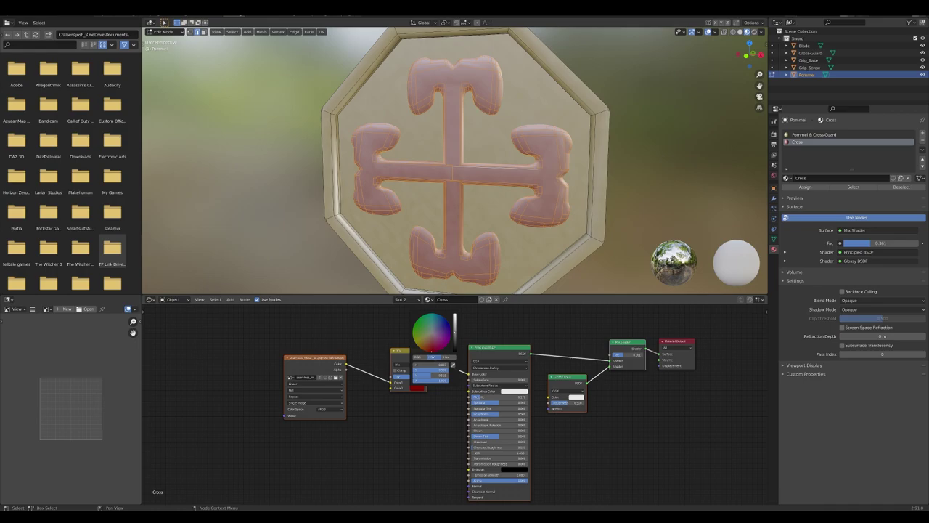
pyautogui.press('Tab')
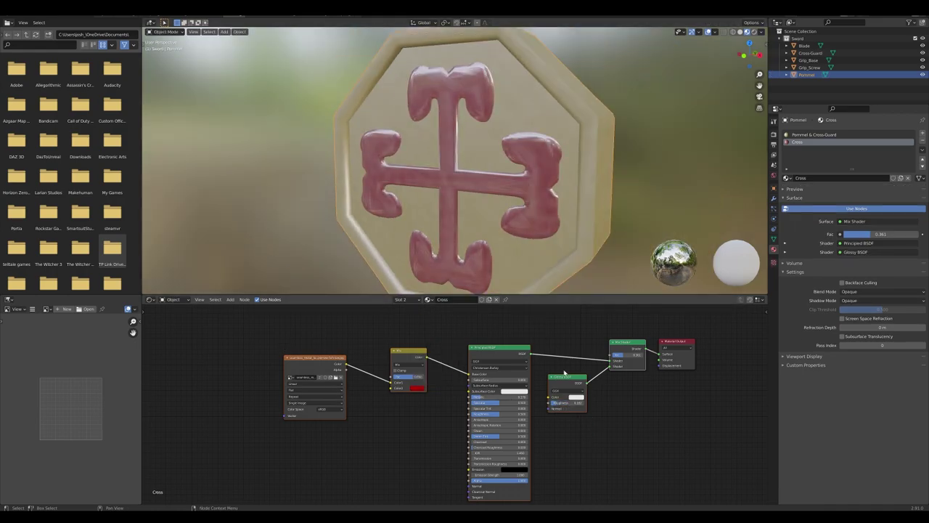
pyautogui.moveTo(450, 170); pyautogui.dragTo(517, 191, button='middle')
pyautogui.scroll(-7, 498, 239)
pyautogui.scroll(-4, 486, 217)
pyautogui.scroll(6, 541, 136)
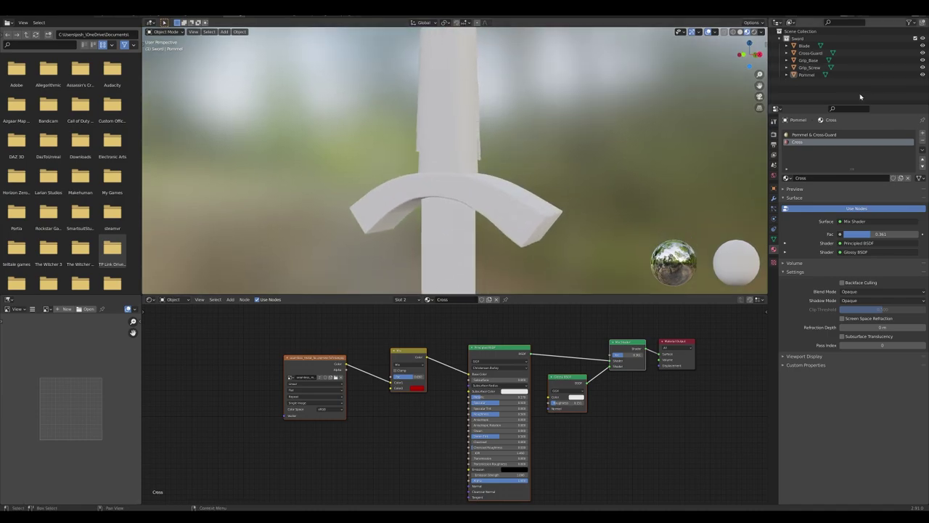
# Step: Apply the existing Pommel & Cross-Guard material to the cross-guard
pyautogui.click(819, 135)
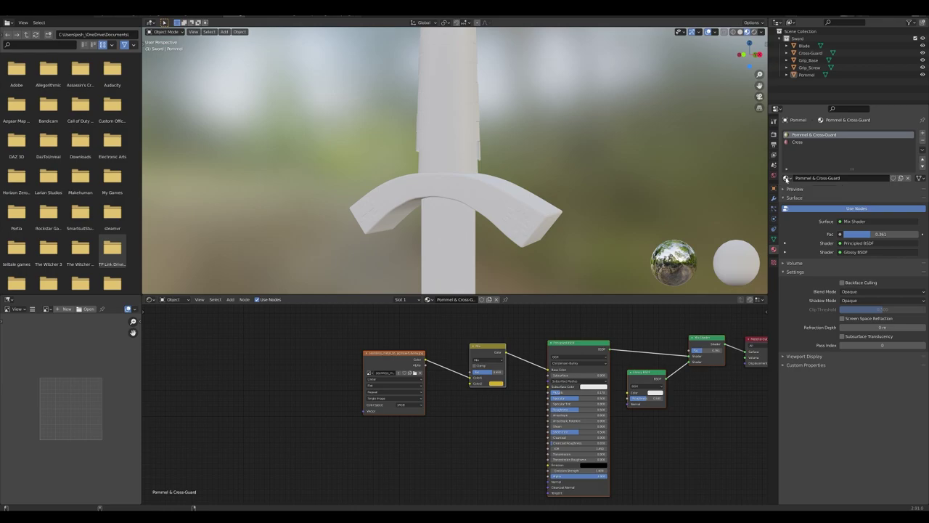
pyautogui.moveTo(786, 179); pyautogui.dragTo(490, 198)
pyautogui.moveTo(492, 189); pyautogui.dragTo(513, 156, button='middle')
pyautogui.scroll(3, 533, 193)
pyautogui.click(512, 155)
pyautogui.keyDown('shift'); pyautogui.moveTo(406, 160); pyautogui.dragTo(461, 163, button='middle'); pyautogui.keyUp('shift')
pyautogui.scroll(3, 461, 162)
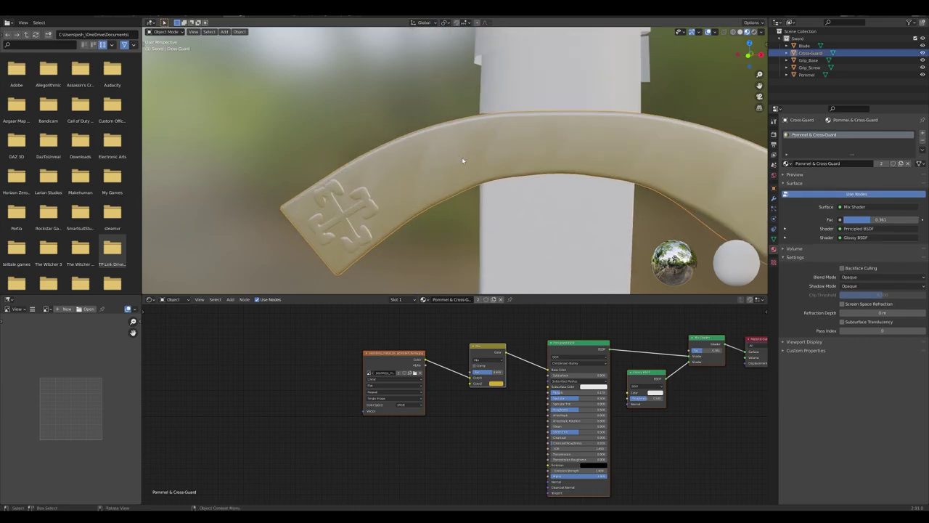
# Step: Select the linked geometry of the raised cross emblems at both ends of the cross-guard
pyautogui.press('Tab')
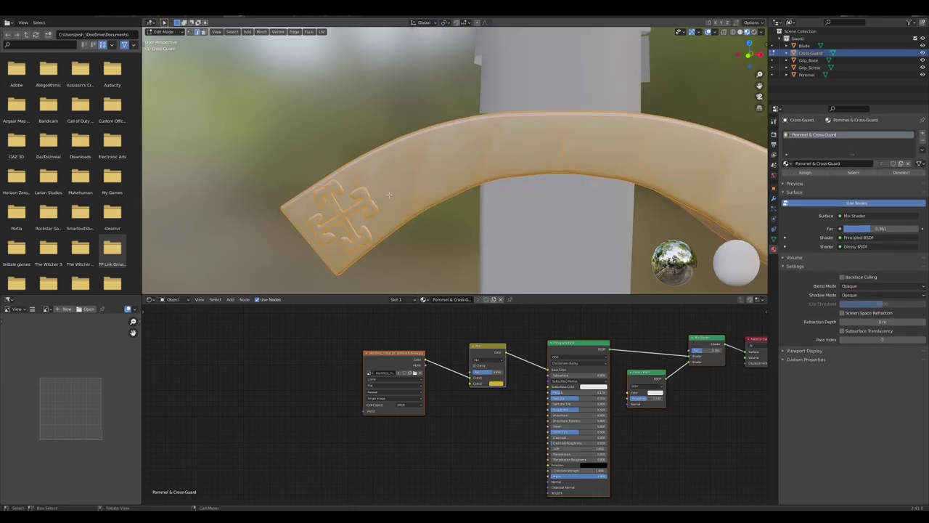
pyautogui.hotkey('alt', 'a')
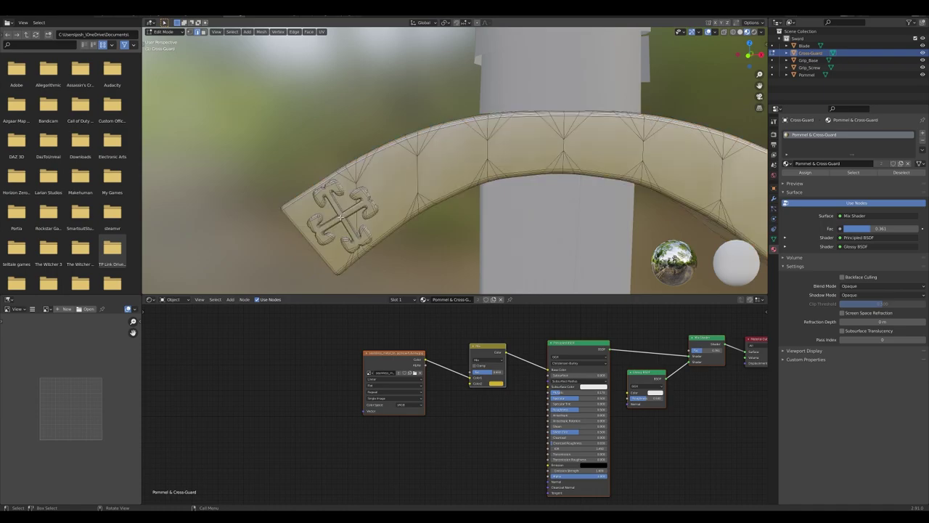
pyautogui.press('l')
pyautogui.keyDown('shift'); pyautogui.moveTo(607, 222); pyautogui.dragTo(479, 189, button='middle'); pyautogui.keyUp('shift')
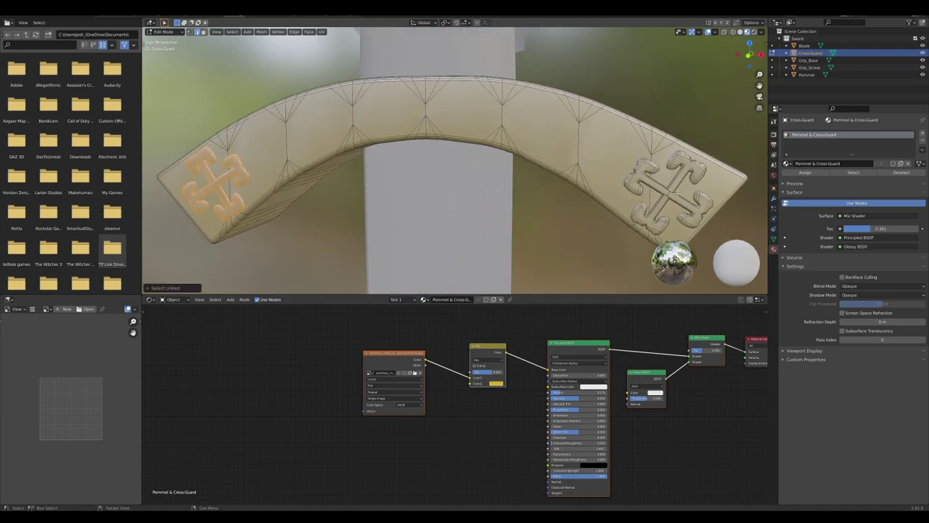
pyautogui.press('l')
pyautogui.hotkey('alt', 'a')
pyautogui.moveTo(641, 186); pyautogui.dragTo(609, 167, button='middle')
pyautogui.press('l')
pyautogui.press('l')
pyautogui.moveTo(399, 197); pyautogui.dragTo(578, 206, button='middle')
pyautogui.scroll(3, 579, 206)
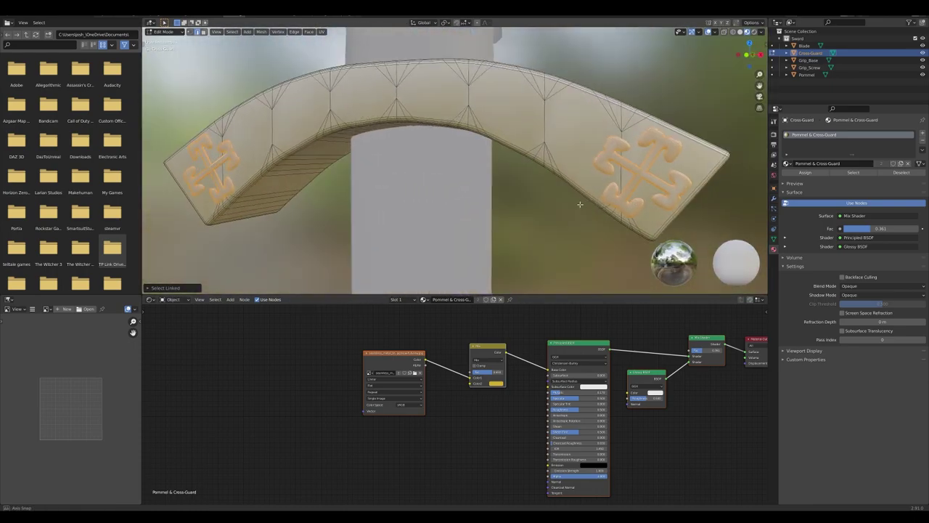
# Step: Add the existing Cross material in a second slot on the cross-guard and assign it to the selected emblems
pyautogui.click(924, 133)
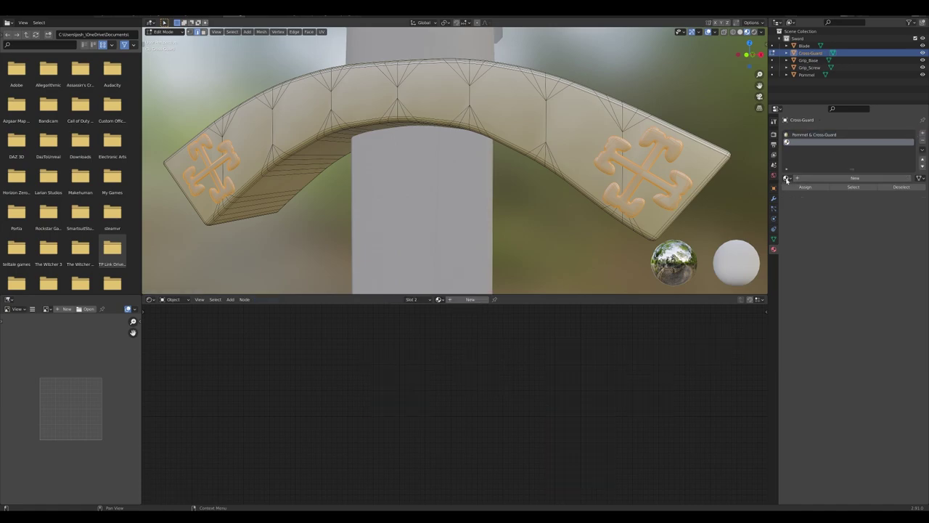
pyautogui.click(786, 179)
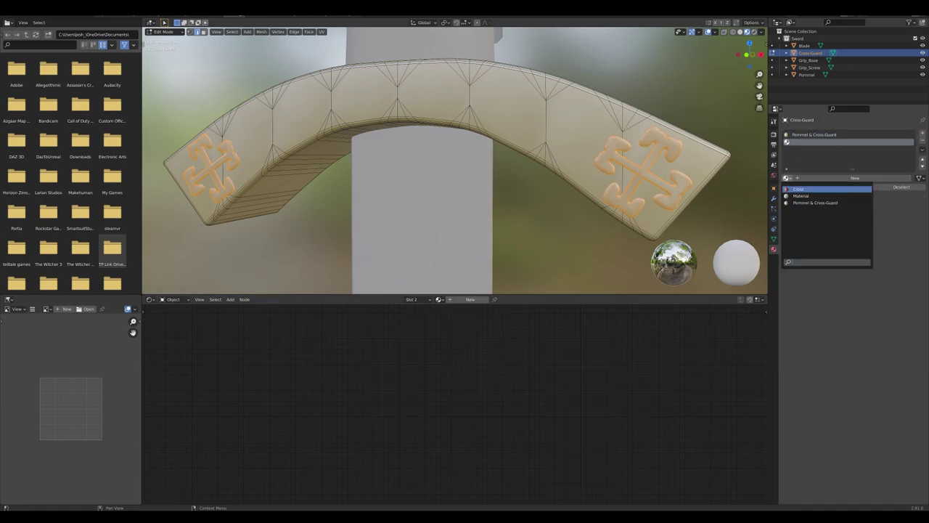
pyautogui.click(804, 189)
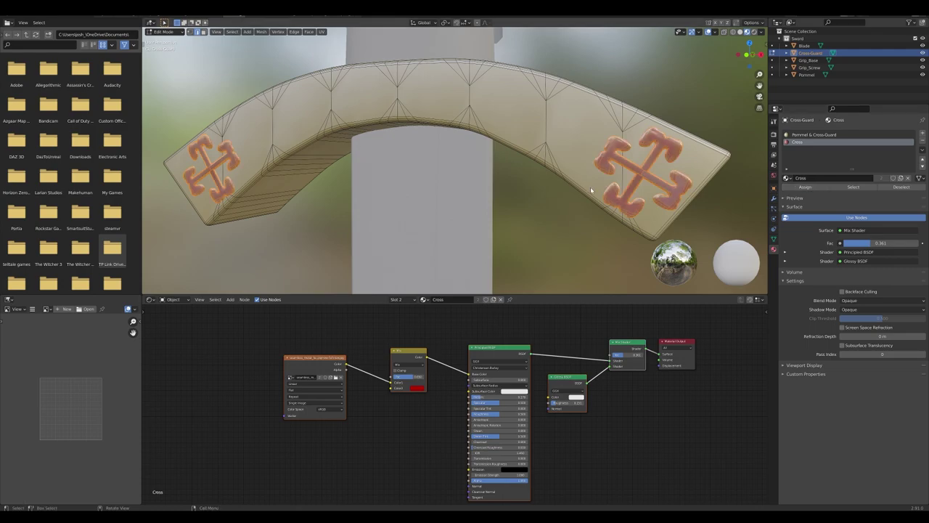
pyautogui.press('Tab')
pyautogui.scroll(-5, 587, 183)
pyautogui.moveTo(583, 182)
pyautogui.mouseDown(button='middle')
pyautogui.moveTo(421, 178)
pyautogui.moveTo(591, 187)
pyautogui.mouseUp(button='middle')
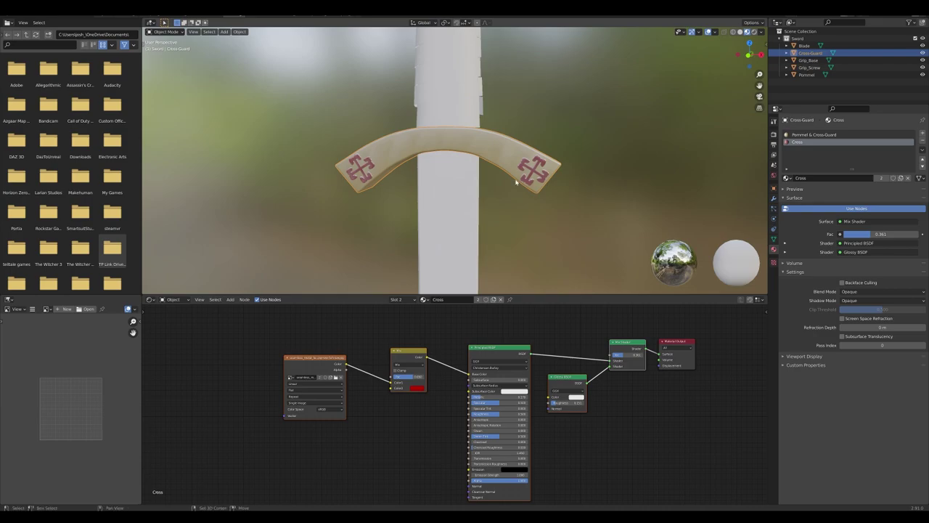
# Step: Create a material named Grip on Grip_Screw and feed the wildtextures_brown-drum-leather.jpg image into its Base Color
pyautogui.keyDown('shift'); pyautogui.moveTo(516, 182); pyautogui.dragTo(516, 191, button='middle'); pyautogui.keyUp('shift')
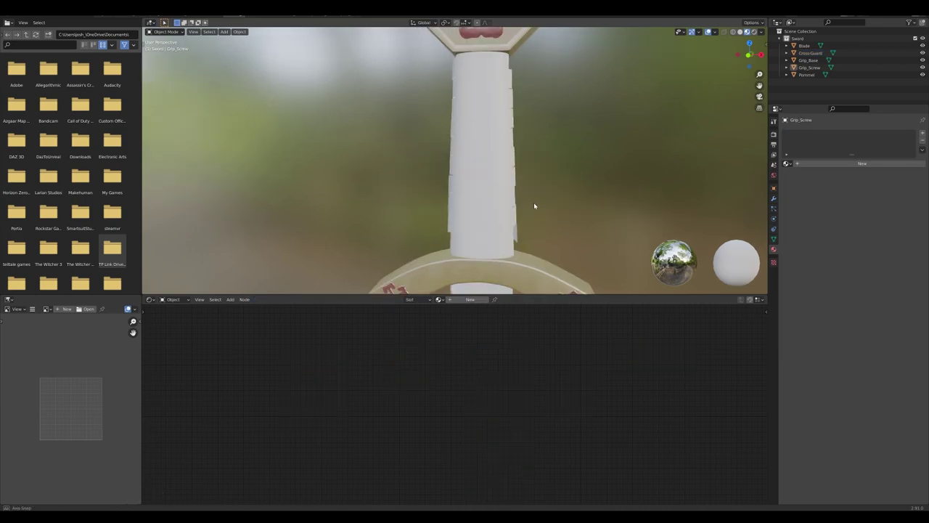
pyautogui.keyDown('shift'); pyautogui.moveTo(520, 179); pyautogui.dragTo(512, 182, button='middle'); pyautogui.keyUp('shift')
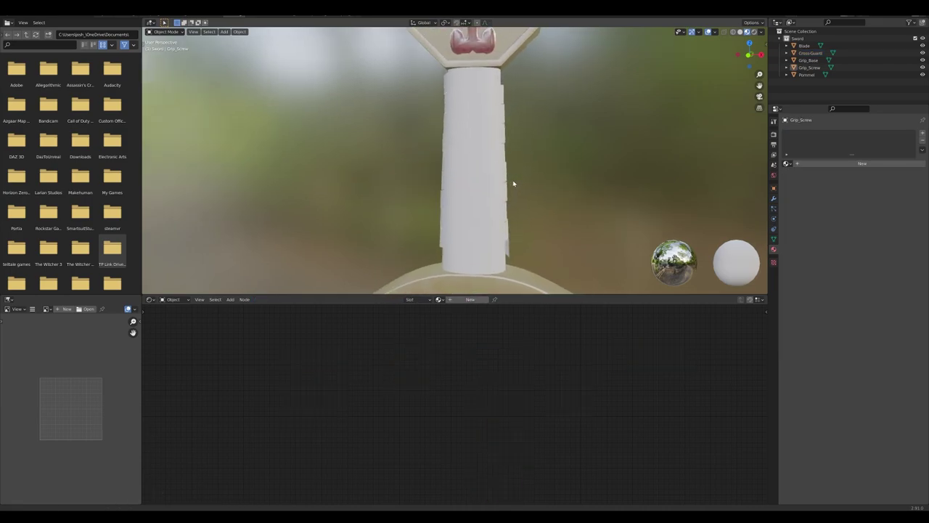
pyautogui.click(466, 138)
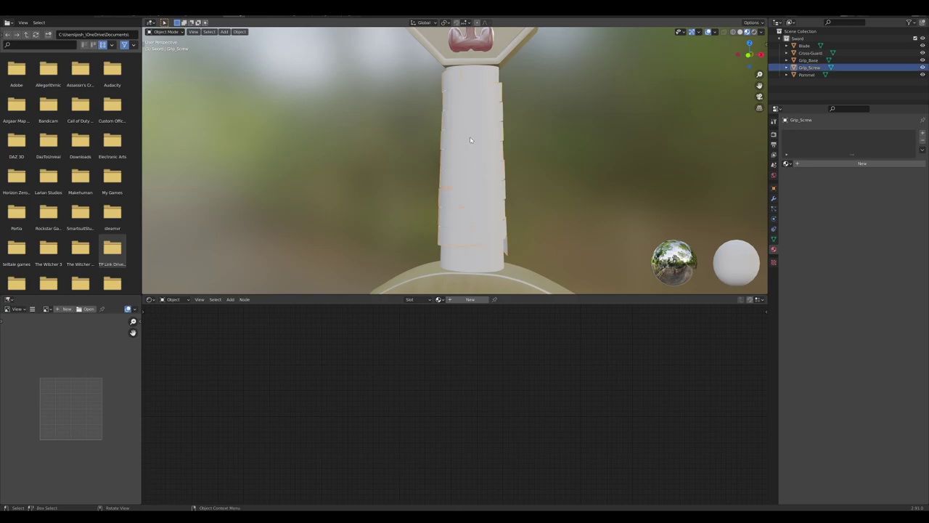
pyautogui.click(923, 134)
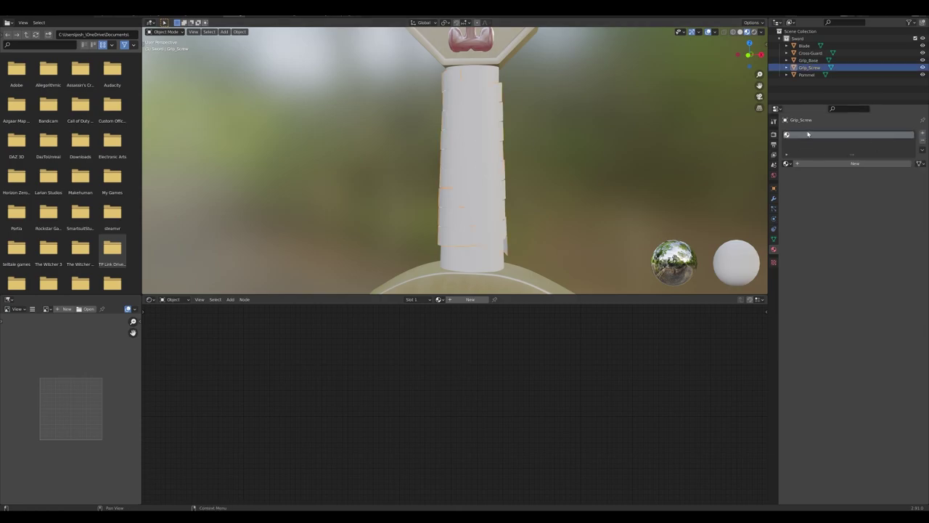
pyautogui.click(817, 163)
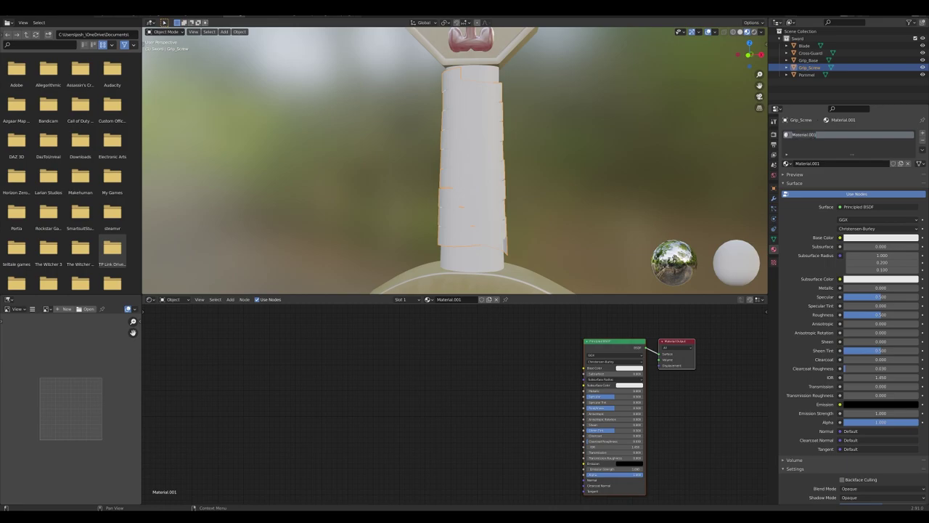
pyautogui.write('Grip')
pyautogui.press('Return')
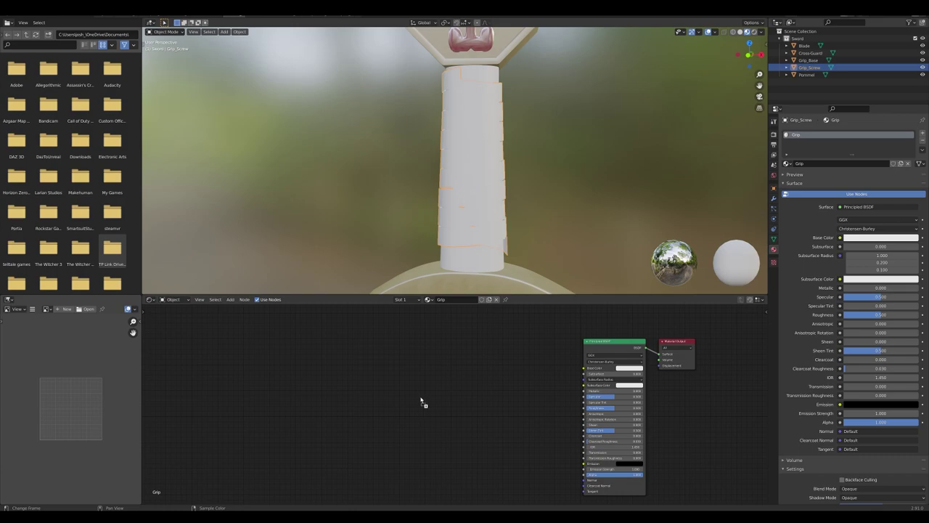
pyautogui.moveTo(423, 402); pyautogui.dragTo(584, 368)
# Step: Apply the existing Grip material to Grip_Base and check the textured hilt
pyautogui.click(478, 75)
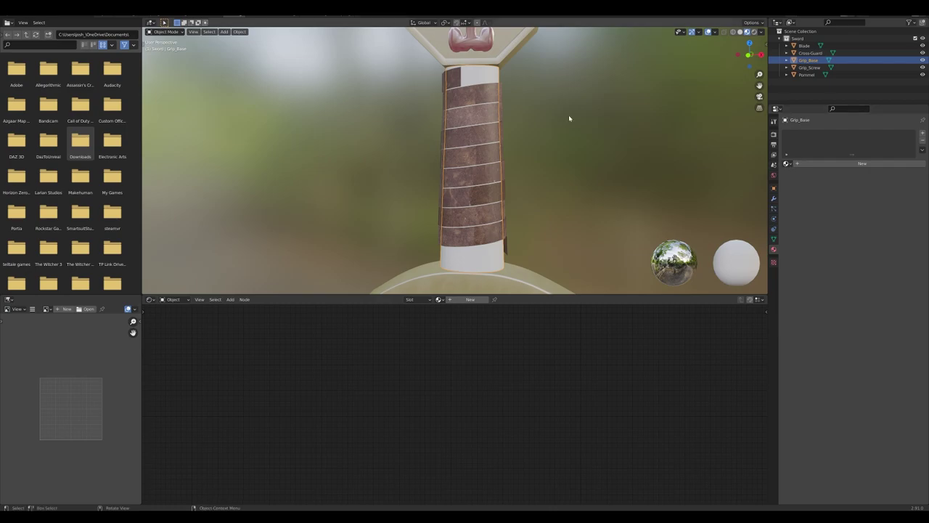
pyautogui.click(786, 163)
pyautogui.click(806, 181)
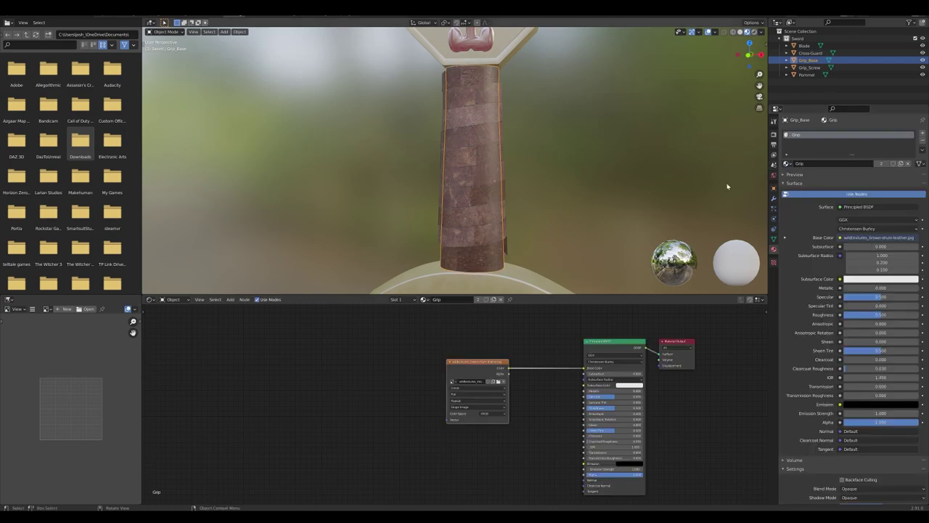
pyautogui.scroll(-3, 645, 178)
pyautogui.moveTo(630, 195); pyautogui.dragTo(608, 203, button='middle')
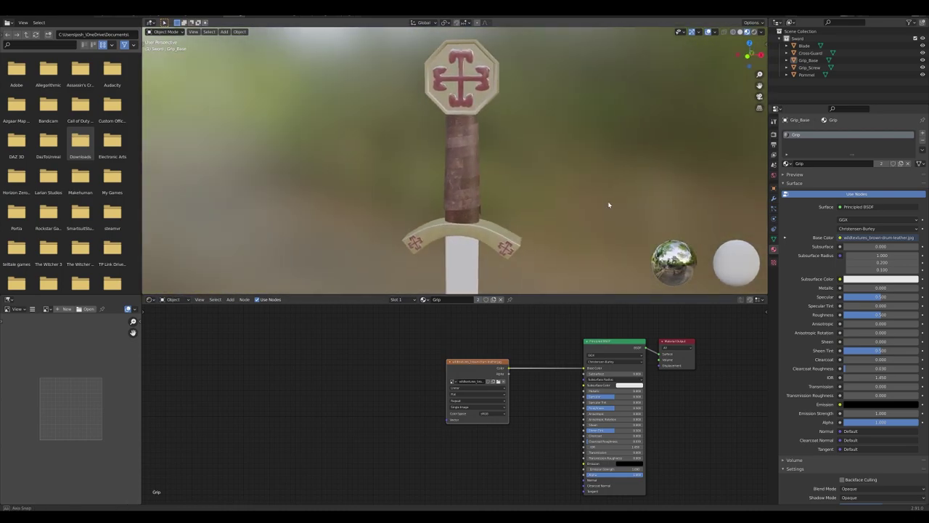
pyautogui.scroll(5, 518, 176)
pyautogui.click(494, 160)
pyautogui.scroll(-5, 508, 149)
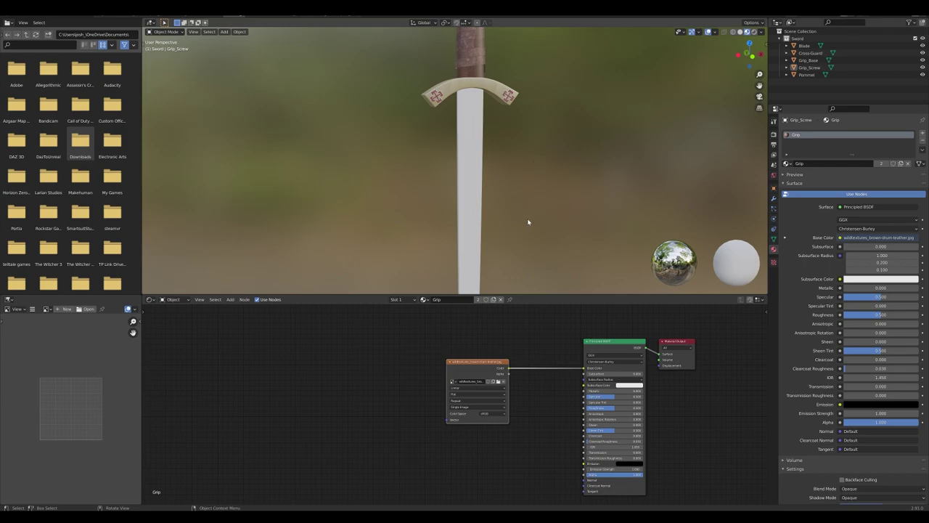
# Step: Copy the Pommel & Cross-Guard material's shader nodes from the cross-guard
pyautogui.keyDown('shift'); pyautogui.moveTo(518, 224); pyautogui.dragTo(511, 201, button='middle'); pyautogui.keyUp('shift')
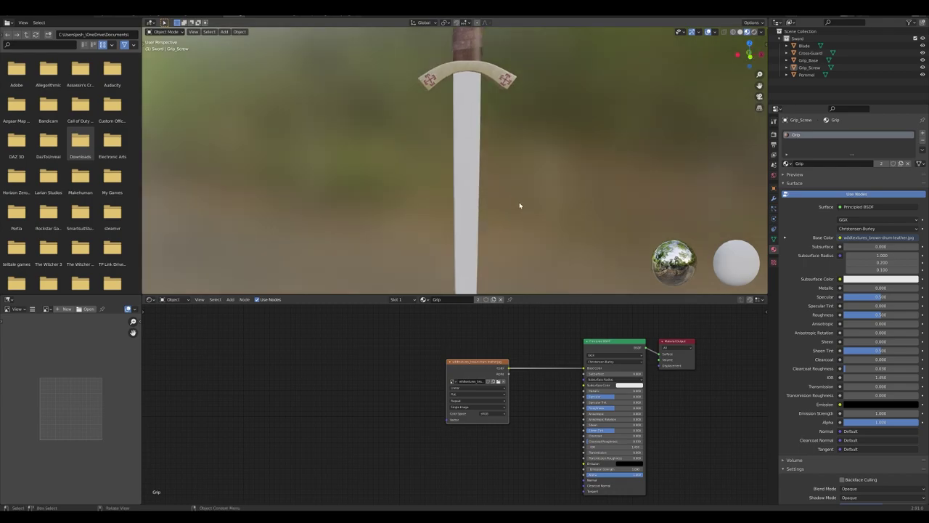
pyautogui.click(488, 71)
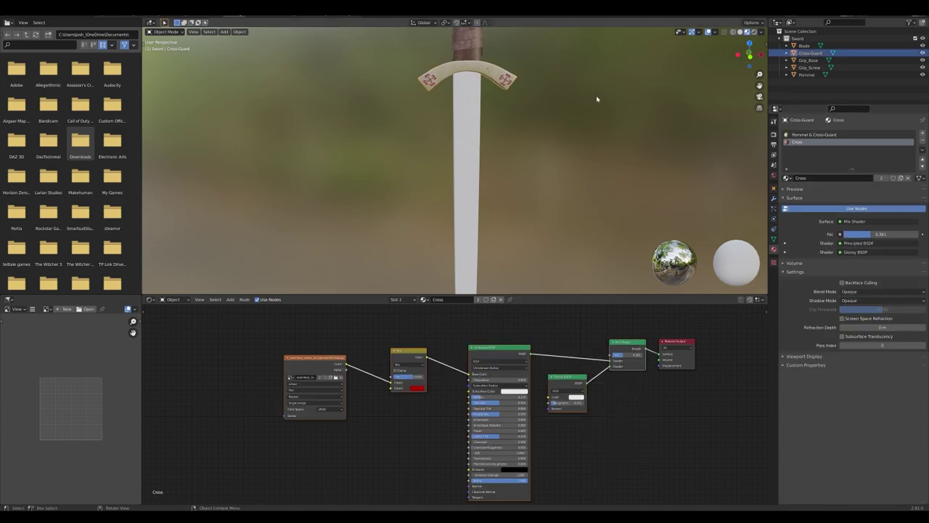
pyautogui.click(830, 136)
pyautogui.moveTo(305, 327); pyautogui.dragTo(686, 490)
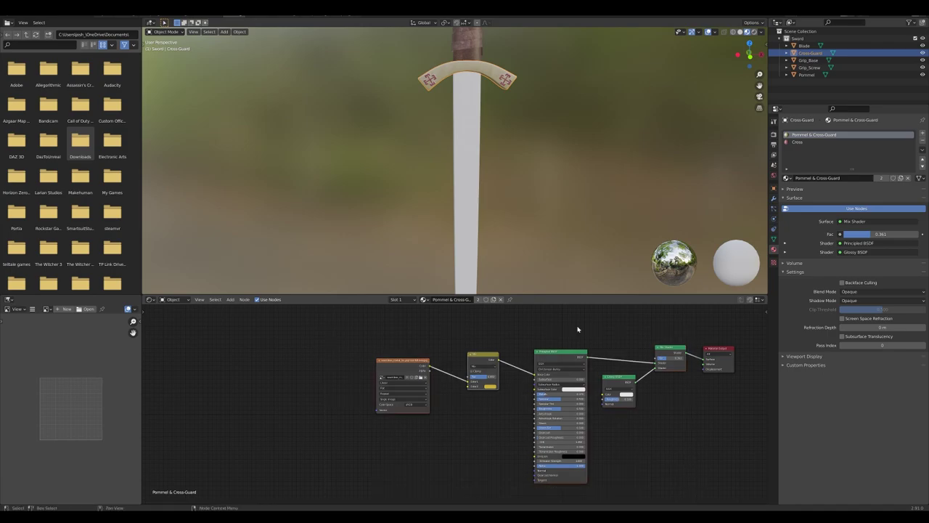
# Step: Create a new material named Blade on the sword blade
pyautogui.click(466, 144)
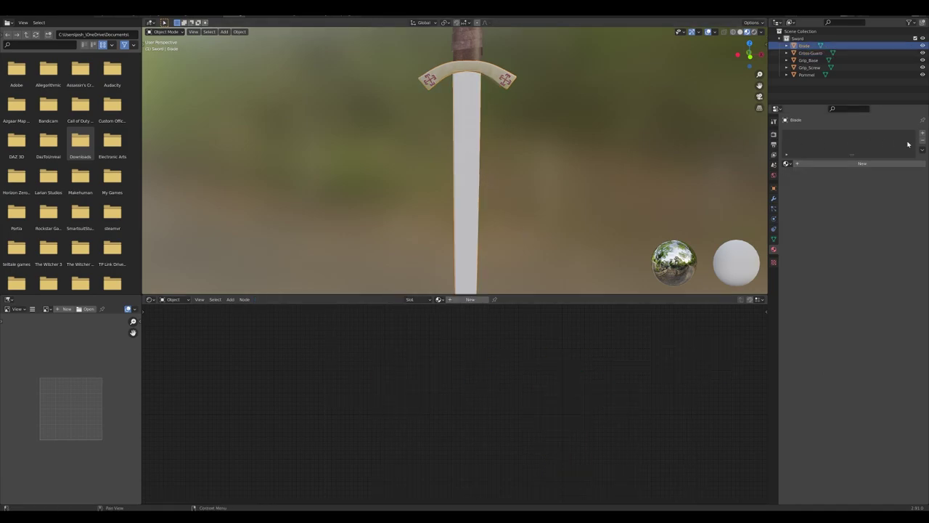
pyautogui.click(867, 163)
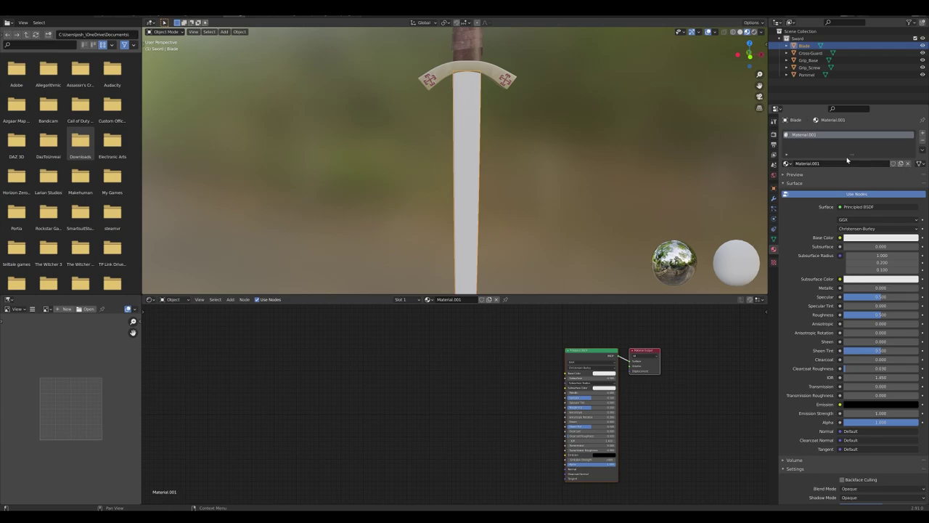
pyautogui.doubleClick(811, 135)
pyautogui.write('Bladde')
pyautogui.press('Return')
pyautogui.press('Return')
pyautogui.scroll(-1, 358, 400)
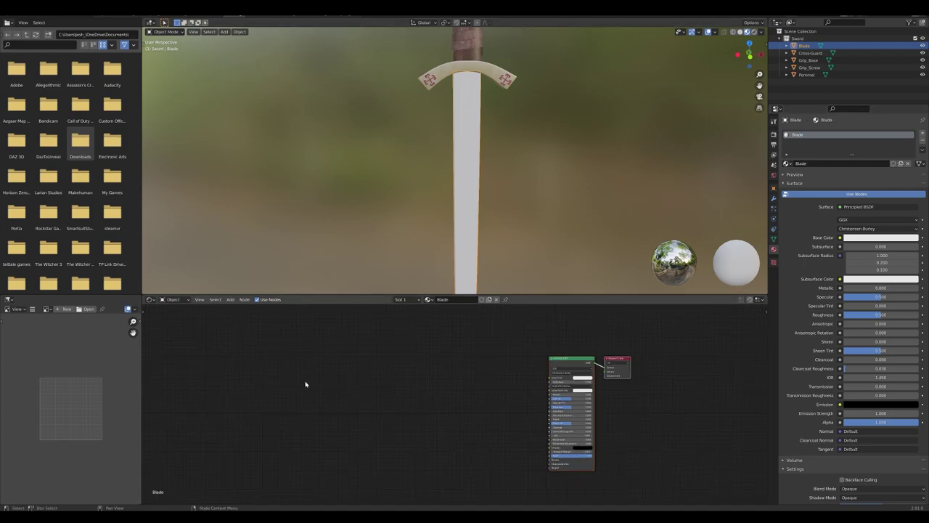
# Step: Replace the Blade material's Principled BSDF with the copied nodes and connect the Mix Shader to the Material Output's Surface
pyautogui.click(569, 369)
pyautogui.press('x')
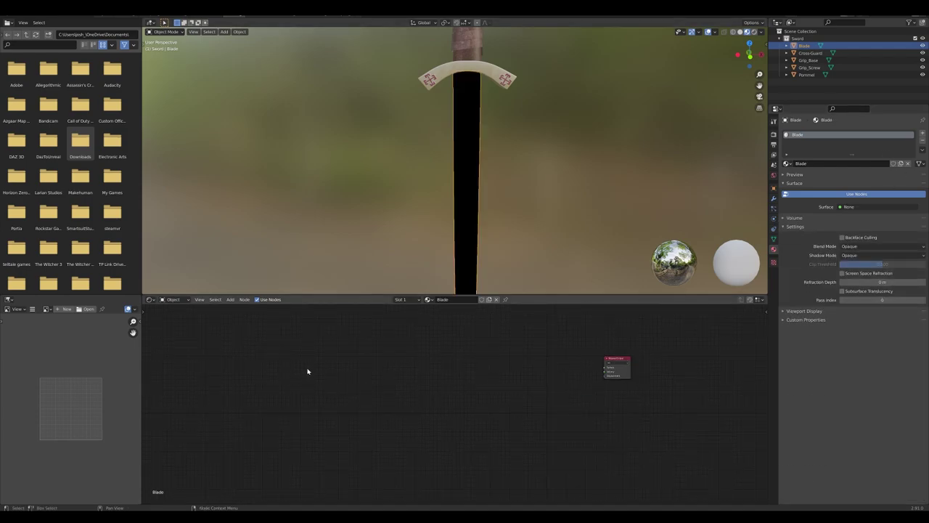
pyautogui.hotkey('ctrl', 'v')
pyautogui.moveTo(550, 361); pyautogui.dragTo(478, 370)
pyautogui.click(479, 369)
pyautogui.scroll(1, 451, 419)
pyautogui.moveTo(615, 356); pyautogui.dragTo(646, 359)
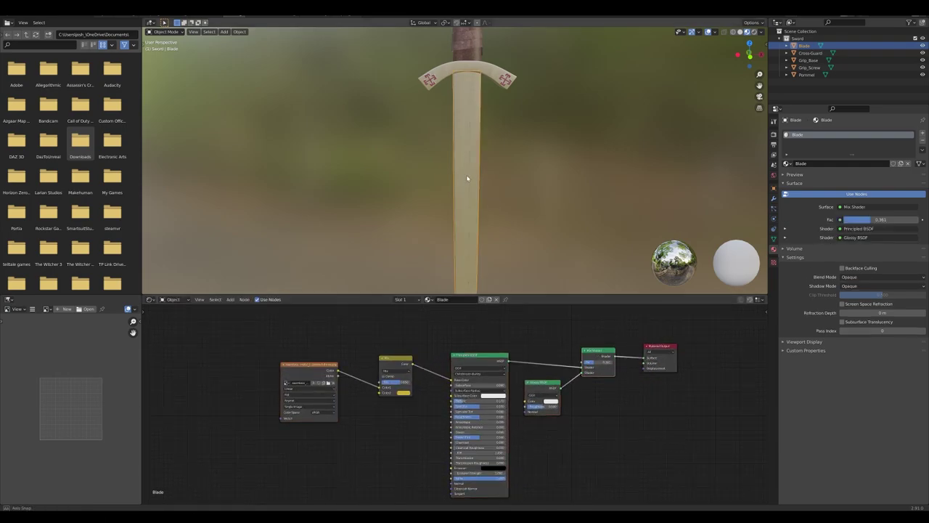
# Step: Change the gold second color of the Blade material's Mix node to a light neutral grey and check the blade
pyautogui.scroll(3, 460, 173)
pyautogui.click(404, 392)
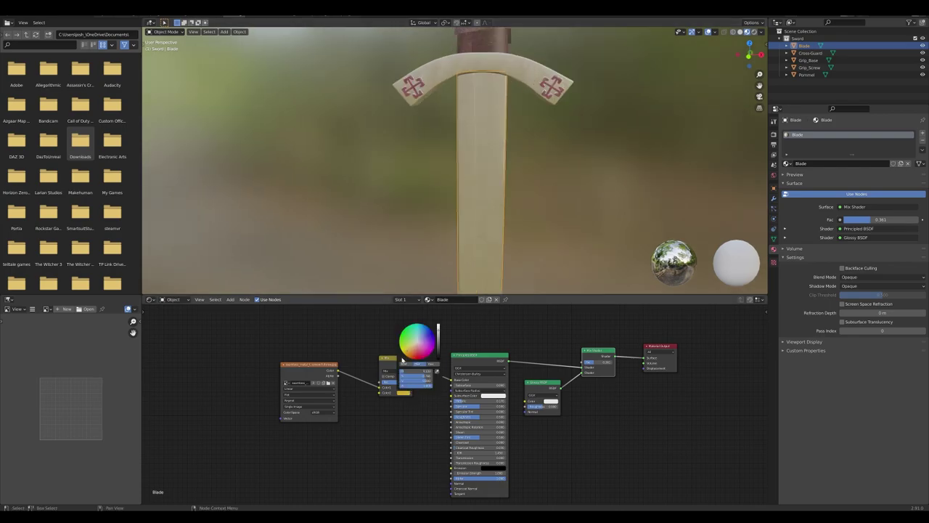
pyautogui.click(415, 340)
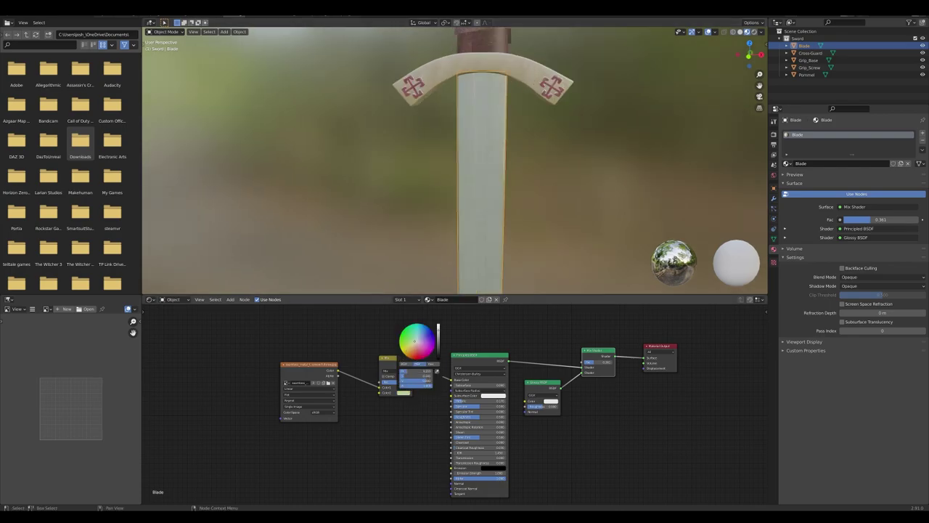
pyautogui.click(437, 340)
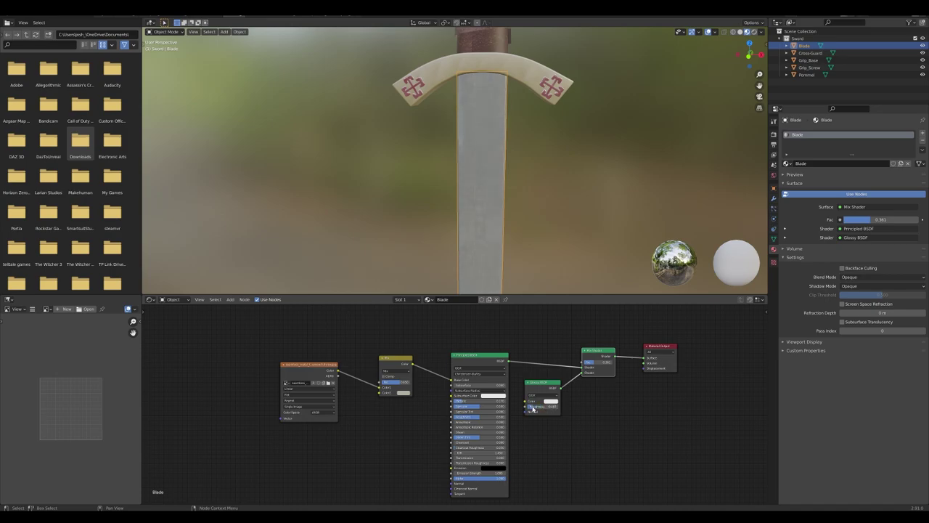
pyautogui.moveTo(537, 180); pyautogui.dragTo(515, 158, button='middle')
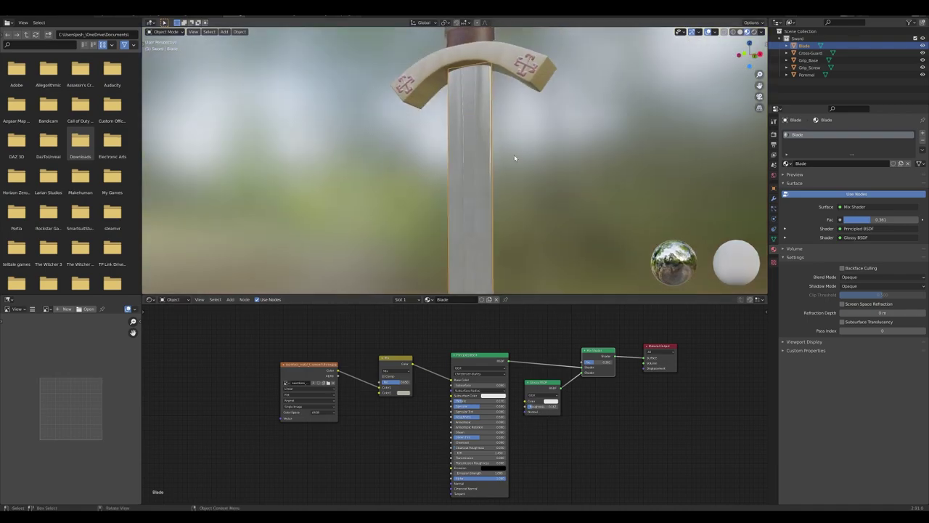
pyautogui.scroll(-5, 514, 158)
pyautogui.moveTo(498, 225)
pyautogui.mouseDown(button='middle')
pyautogui.moveTo(554, 217)
pyautogui.moveTo(514, 222)
pyautogui.mouseUp(button='middle')
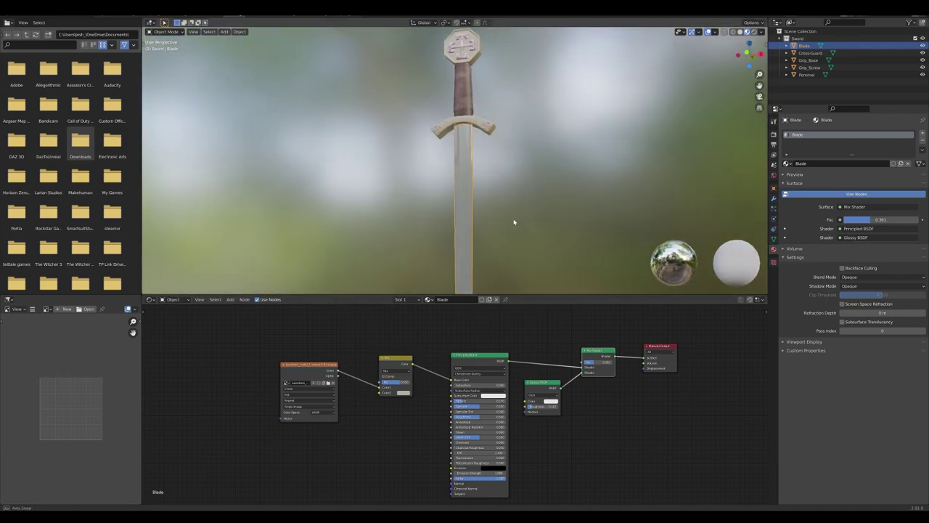
# Step: Set the Blade material's Glossy BSDF roughness to 0.187 and the color Mix node's factor to 0.628
pyautogui.scroll(4, 508, 225)
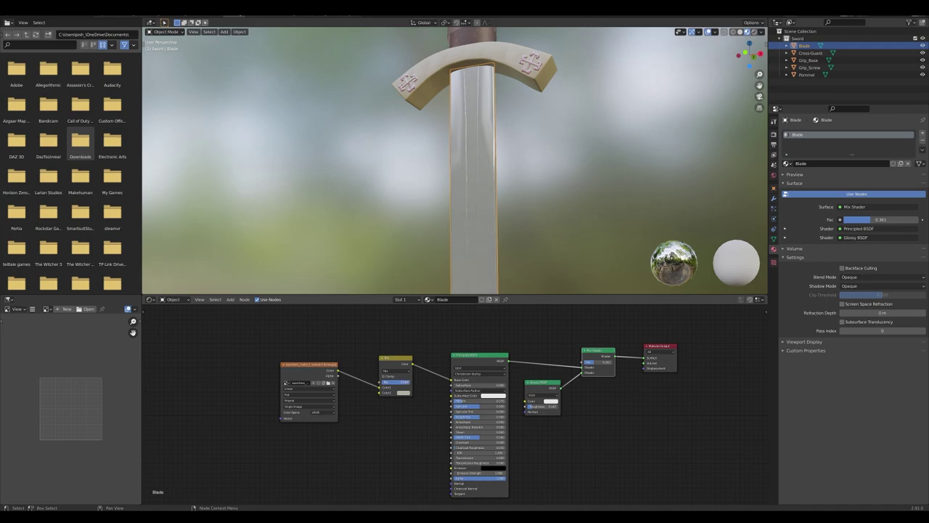
pyautogui.scroll(-4, 519, 218)
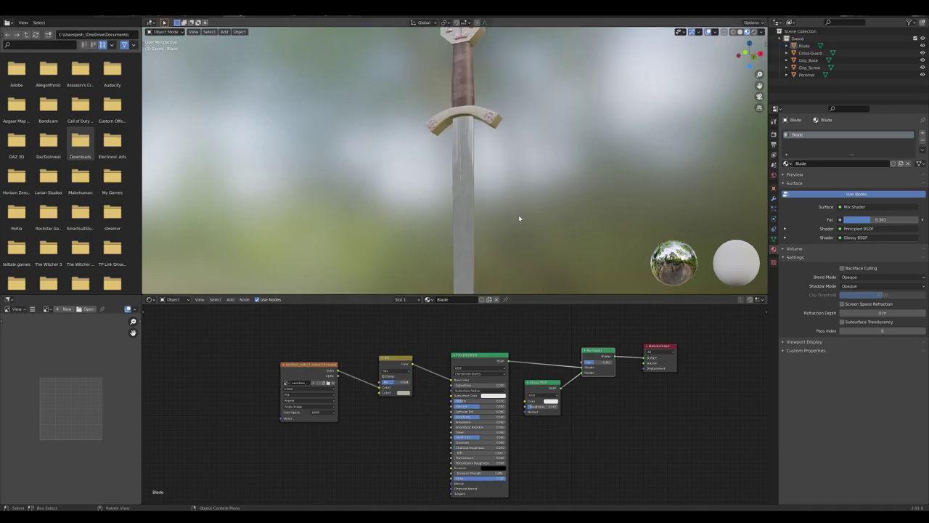
pyautogui.moveTo(519, 218); pyautogui.dragTo(530, 251, button='middle')
pyautogui.scroll(2, 529, 251)
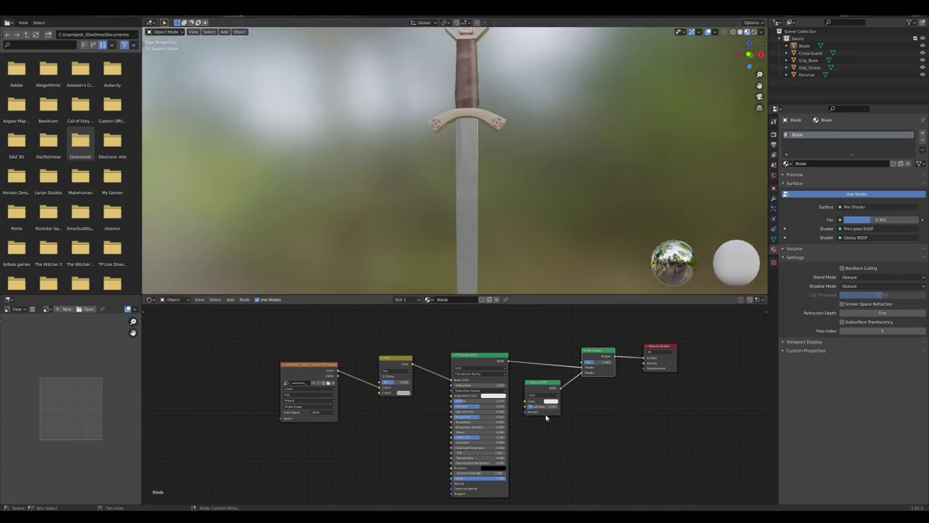
pyautogui.scroll(3, 541, 407)
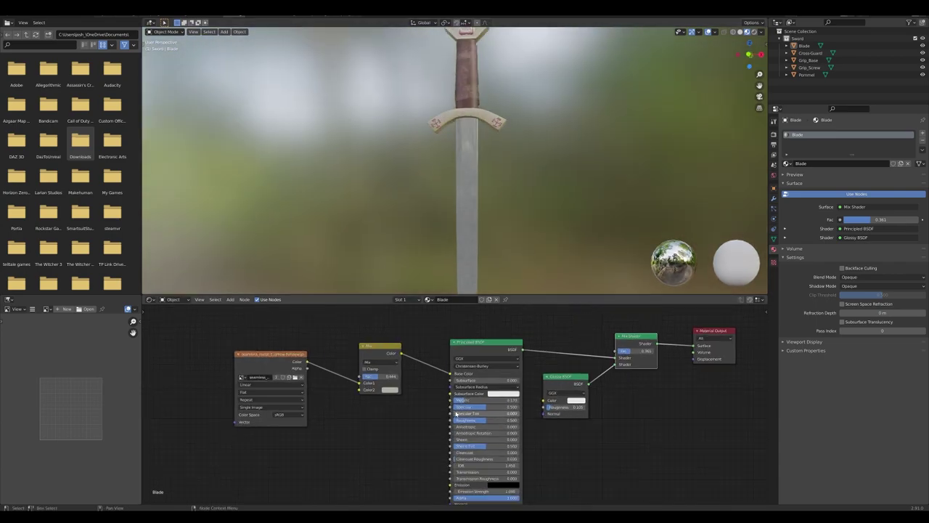
pyautogui.moveTo(617, 408); pyautogui.dragTo(630, 408)
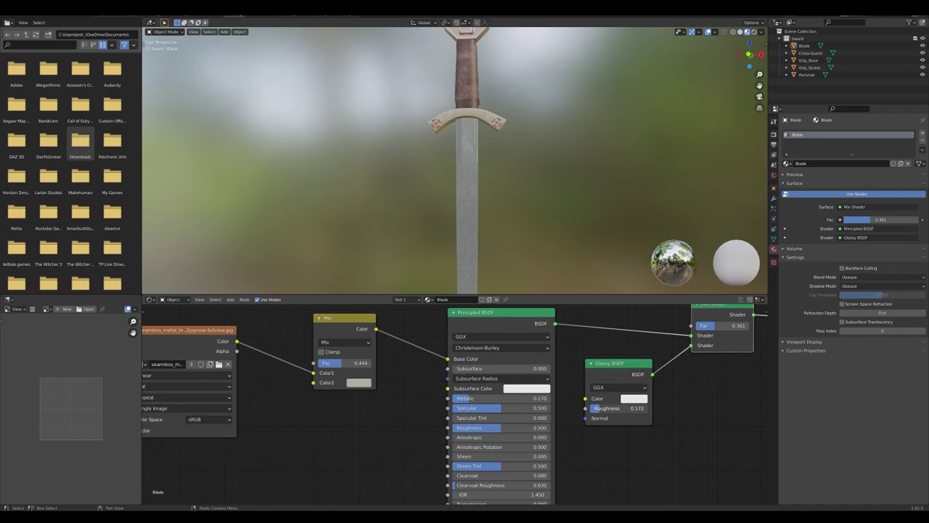
pyautogui.moveTo(341, 362); pyautogui.dragTo(378, 363)
# Step: Check the adjusted blade from different angles and enlarge the 3D viewport over the shader editor
pyautogui.scroll(-3, 479, 201)
pyautogui.moveTo(479, 201)
pyautogui.mouseDown(button='middle')
pyautogui.moveTo(529, 245)
pyautogui.moveTo(538, 193)
pyautogui.moveTo(490, 187)
pyautogui.mouseUp(button='middle')
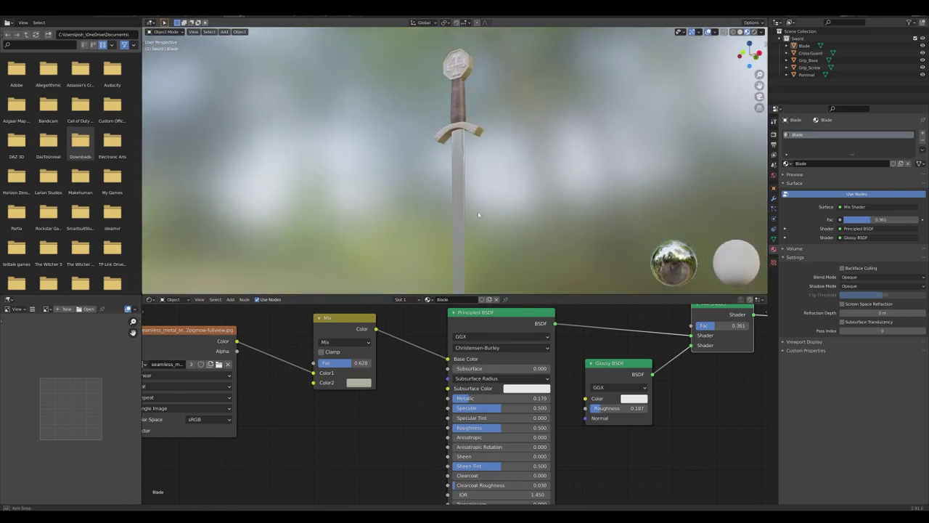
pyautogui.moveTo(496, 194); pyautogui.dragTo(511, 221, button='middle')
pyautogui.scroll(3, 508, 218)
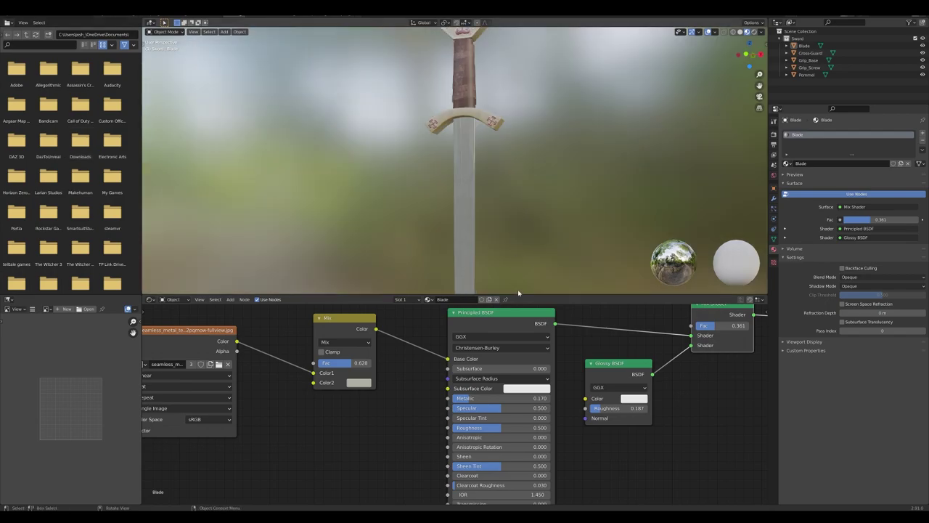
pyautogui.moveTo(518, 294); pyautogui.dragTo(533, 409)
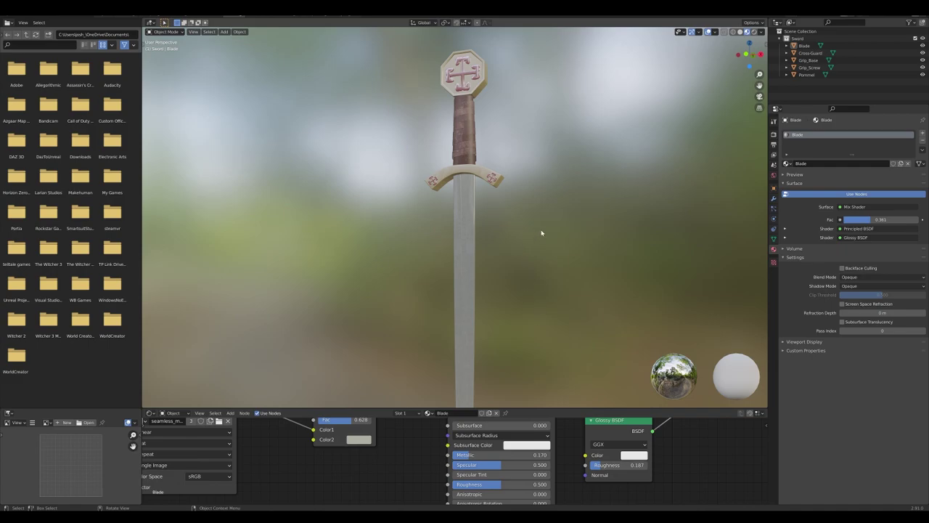
# Step: Examine the textured blade, cross-guard and grip up close, and switch the viewport to solid shading
pyautogui.moveTo(539, 150); pyautogui.dragTo(500, 221, button='middle')
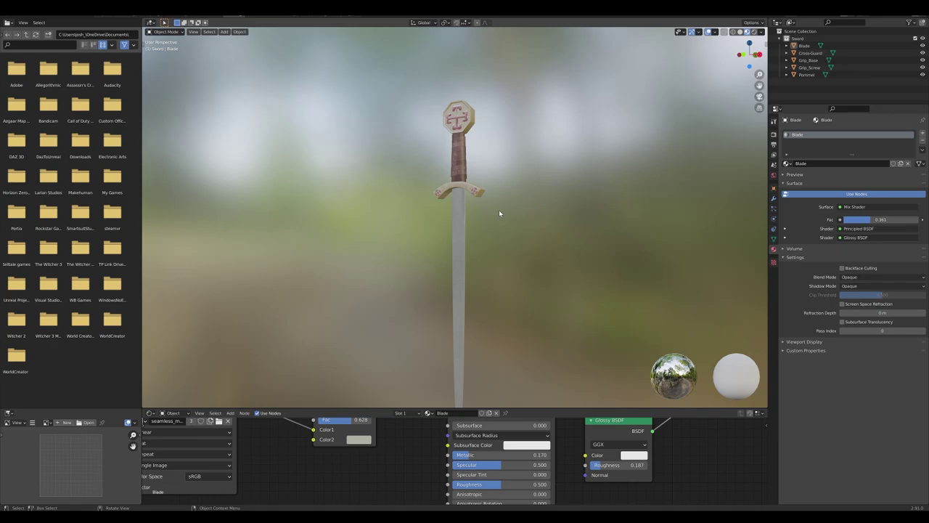
pyautogui.scroll(10, 499, 213)
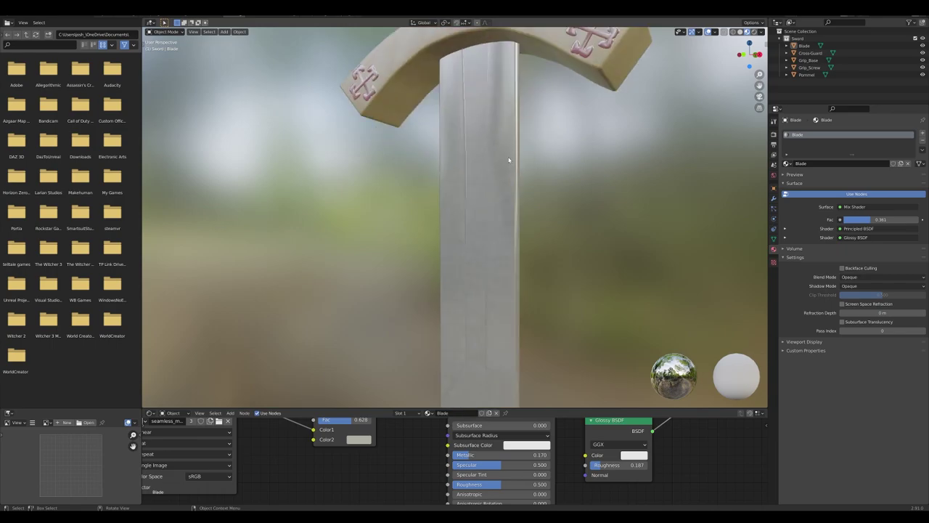
pyautogui.keyDown('shift'); pyautogui.moveTo(476, 126); pyautogui.dragTo(471, 317, button='middle'); pyautogui.keyUp('shift')
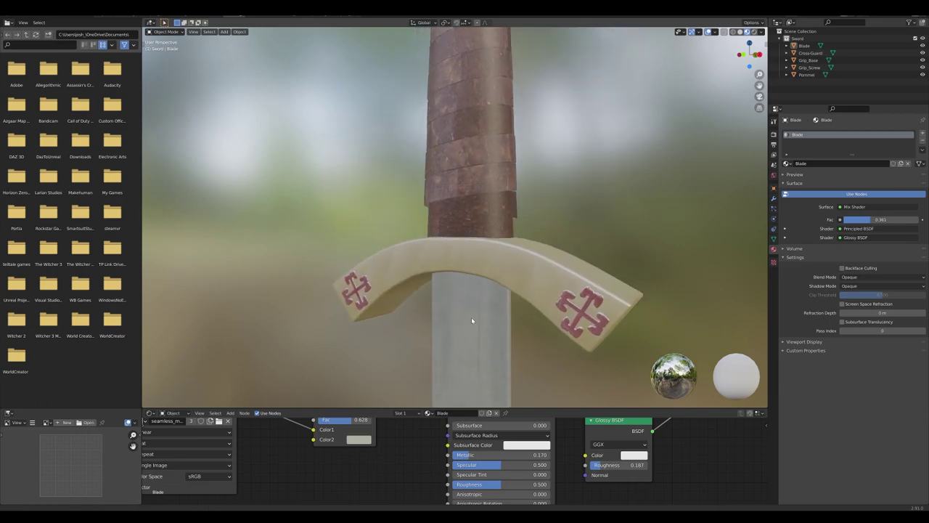
pyautogui.scroll(5, 471, 318)
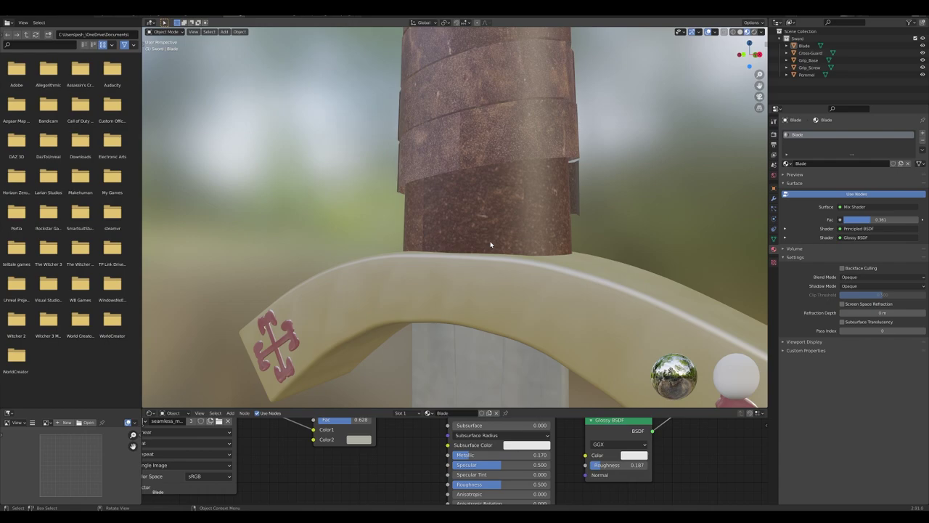
pyautogui.scroll(-10, 490, 244)
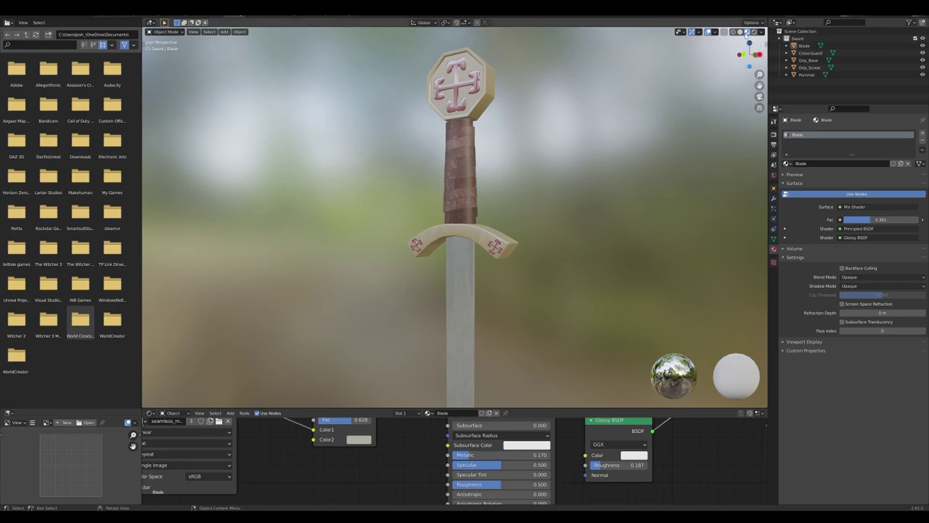
pyautogui.click(740, 32)
pyautogui.scroll(-3, 461, 223)
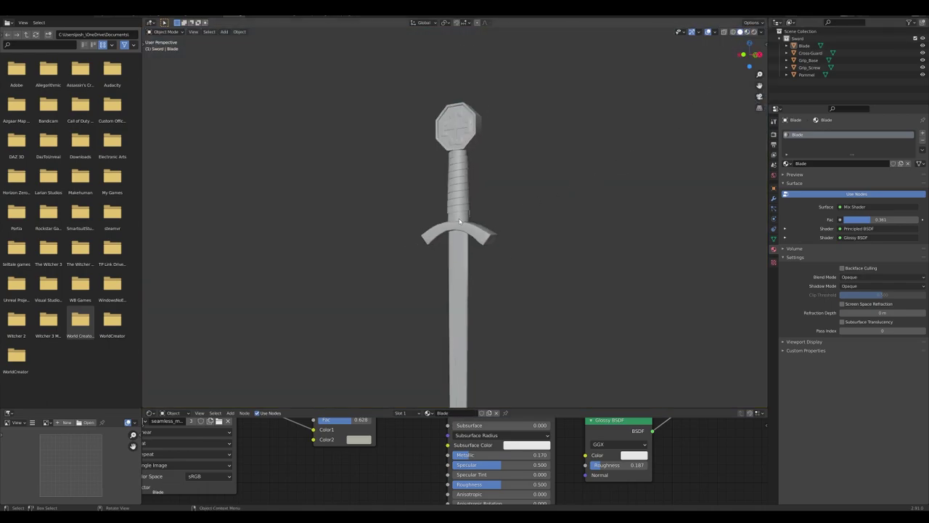